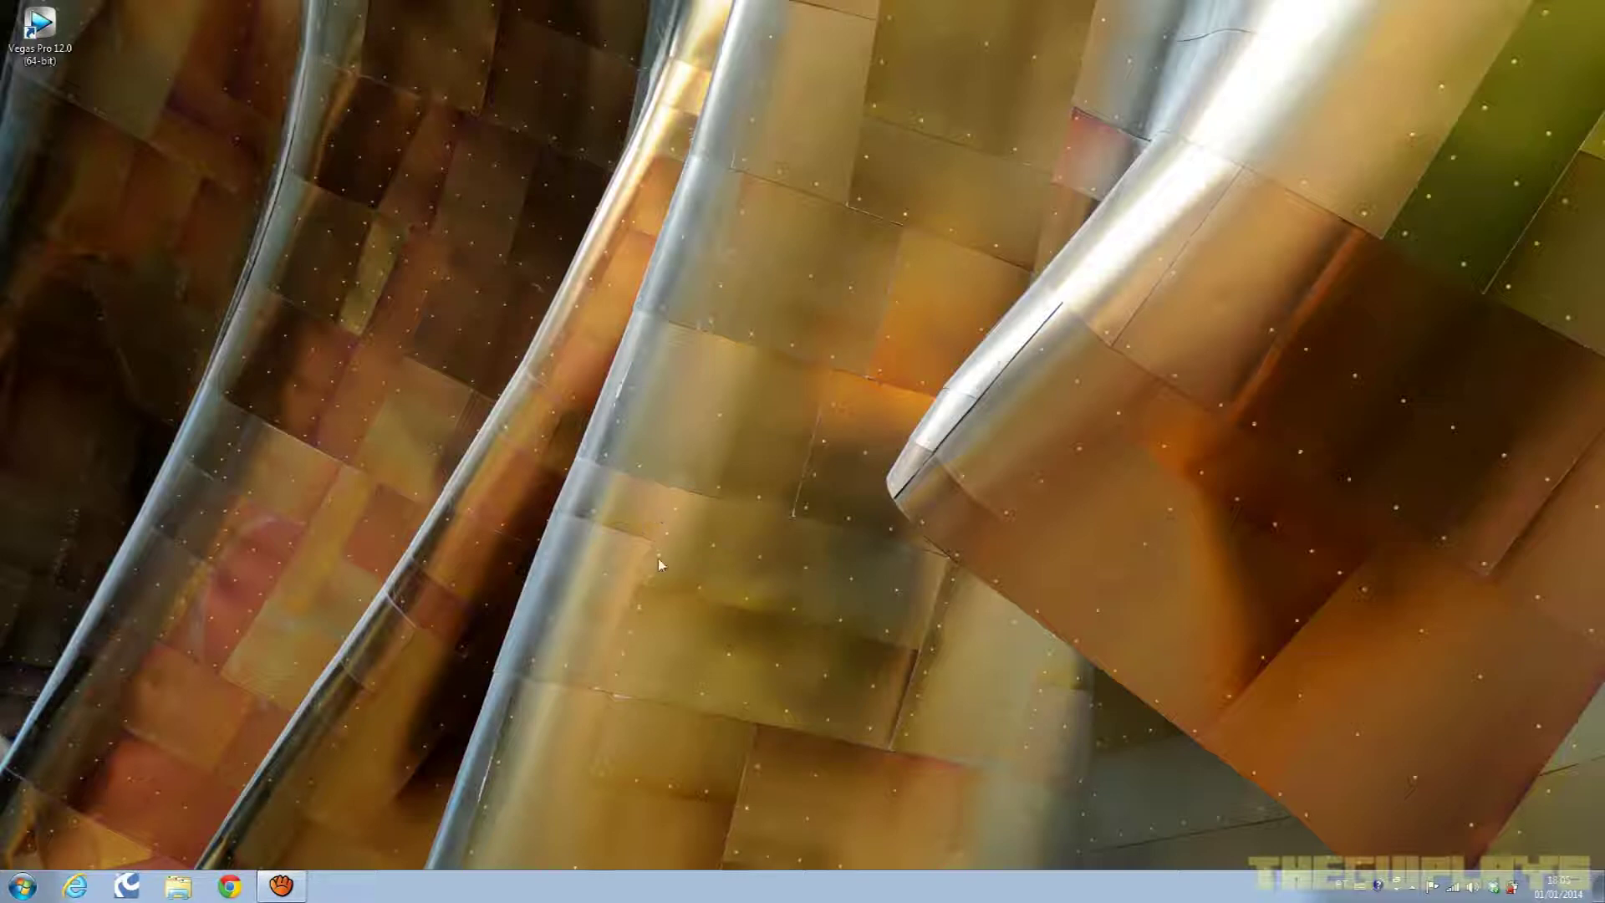
Launch Vegas Pro 12.0 from the desktop and maximize its window.
drag(182, 277, 285, 67)
click(75, 66)
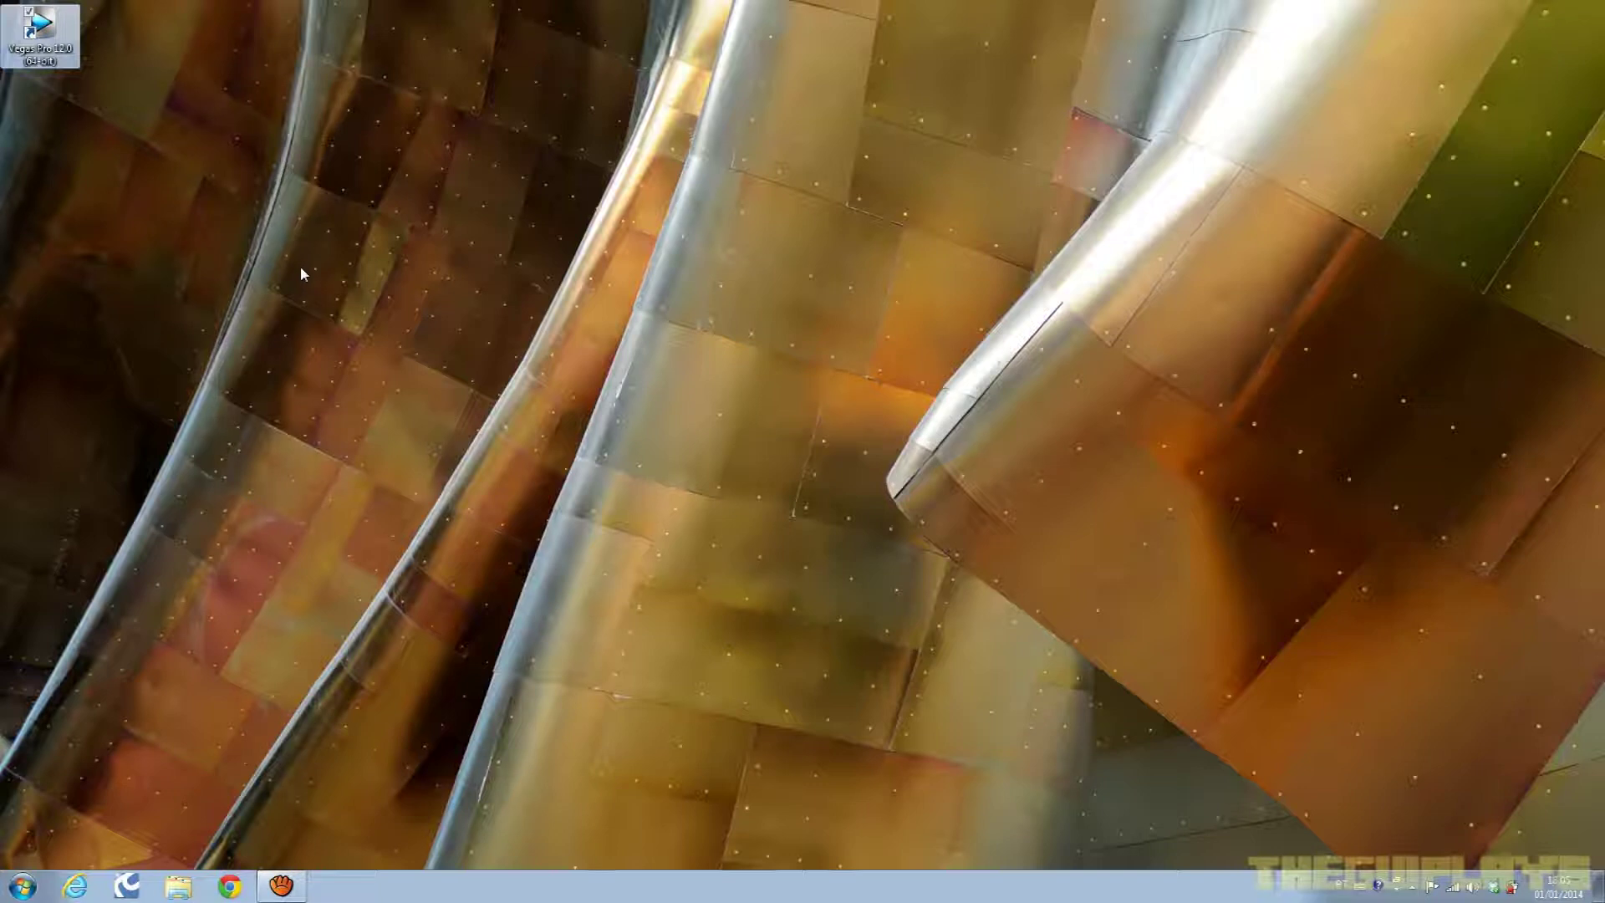
click(72, 64)
key(Escape)
double_click(57, 52)
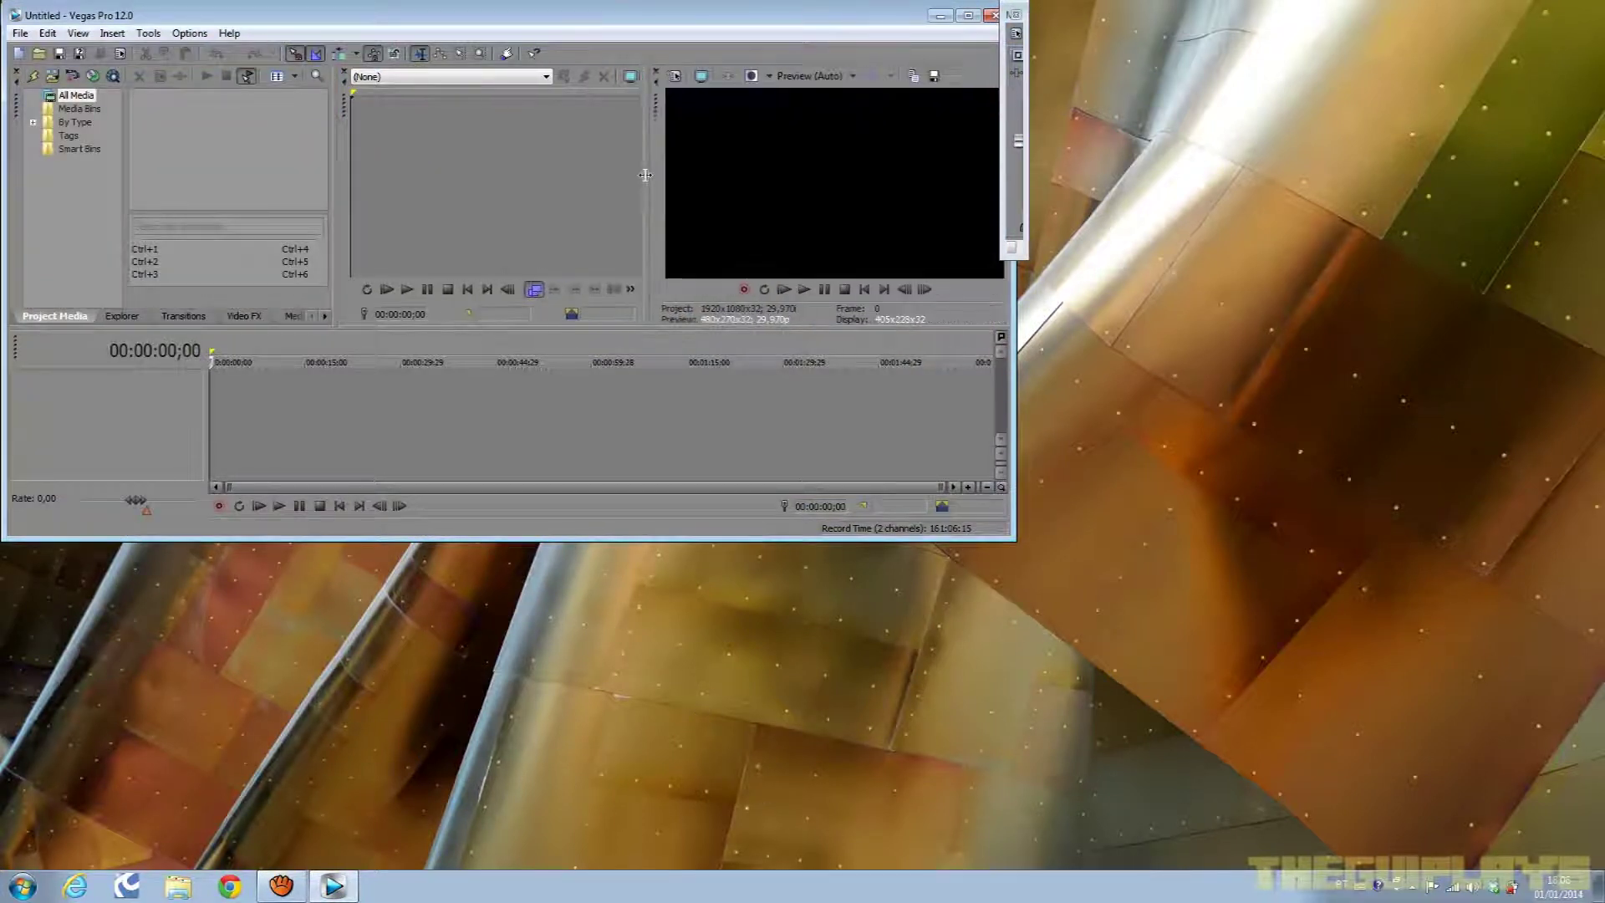
click(968, 15)
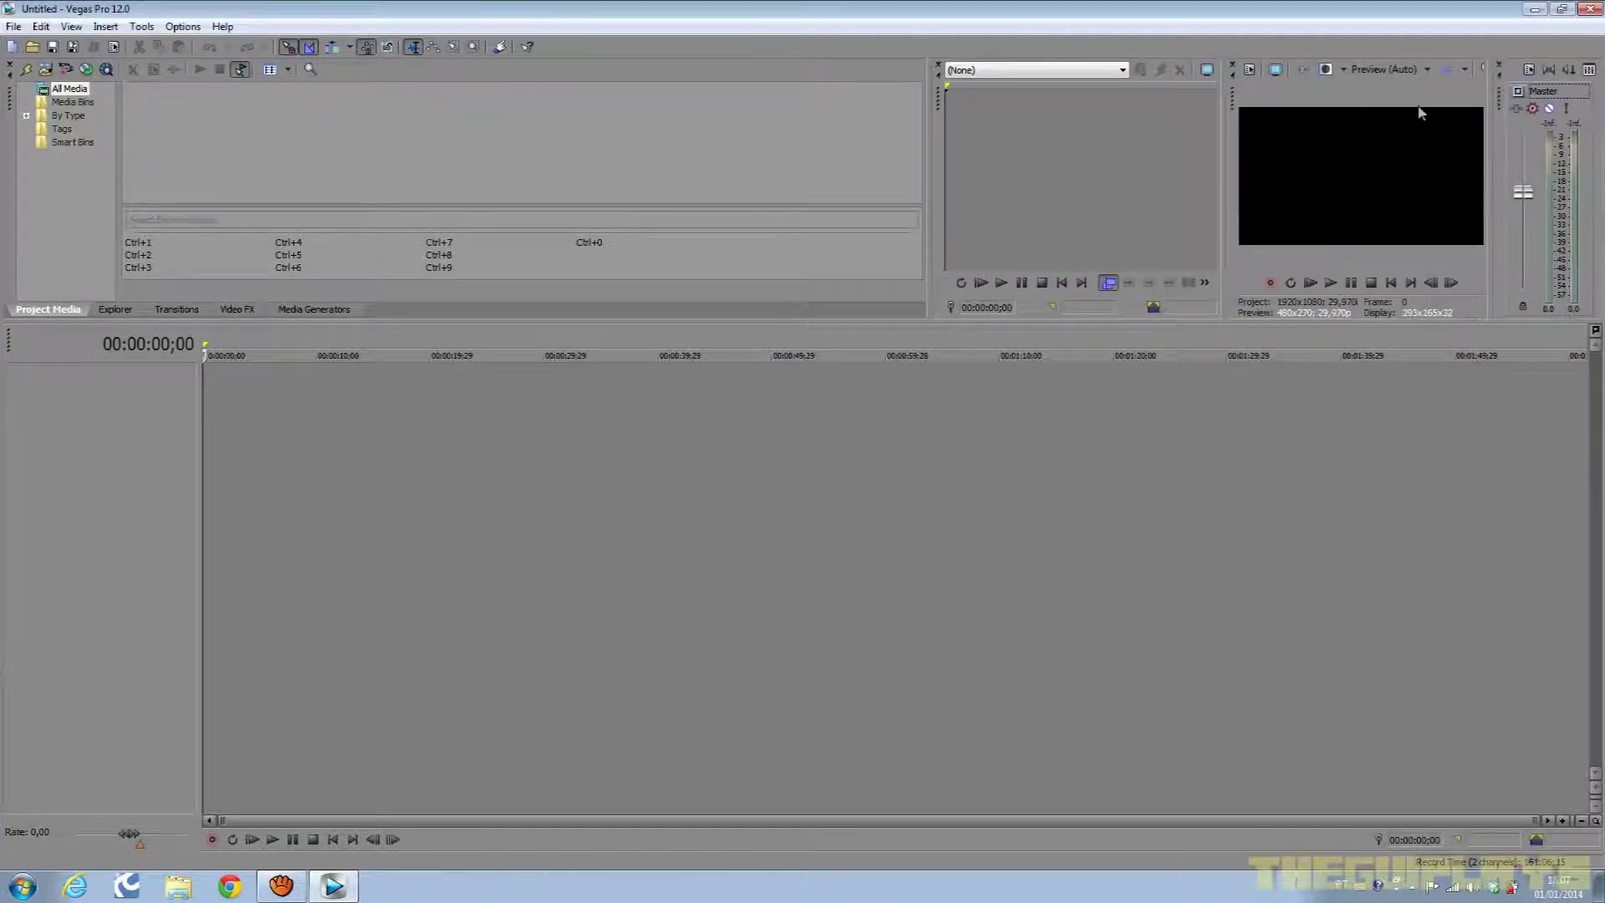
Rearrange the workspace by narrowing the project media and trimmer areas and enlarging the video preview in width and height.
drag(1219, 144, 1083, 142)
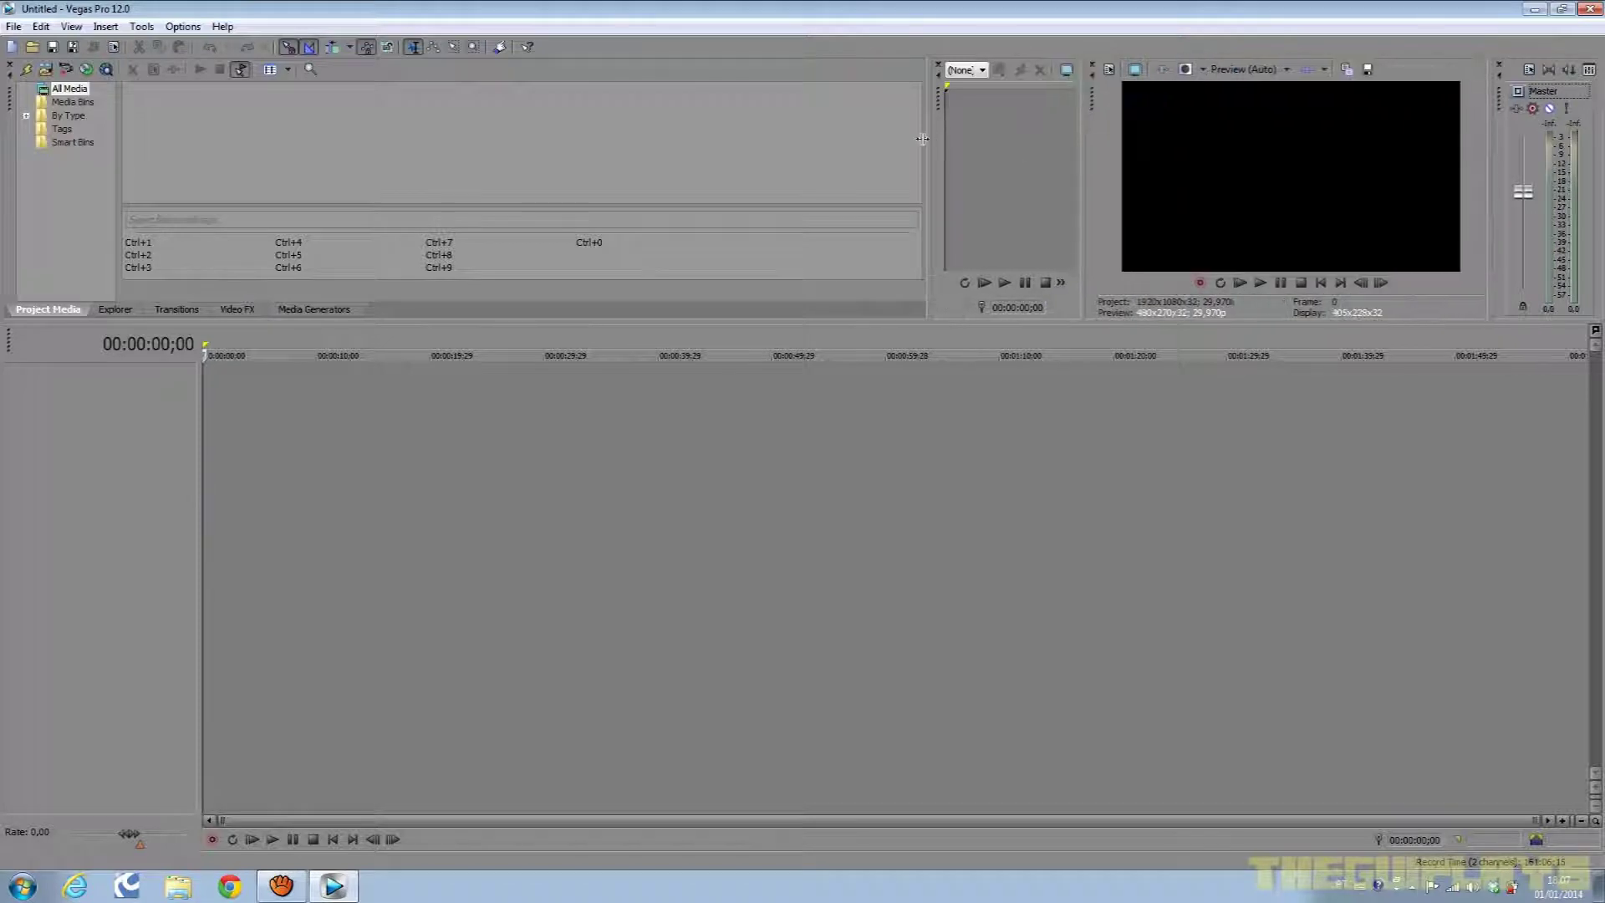
drag(931, 140, 538, 138)
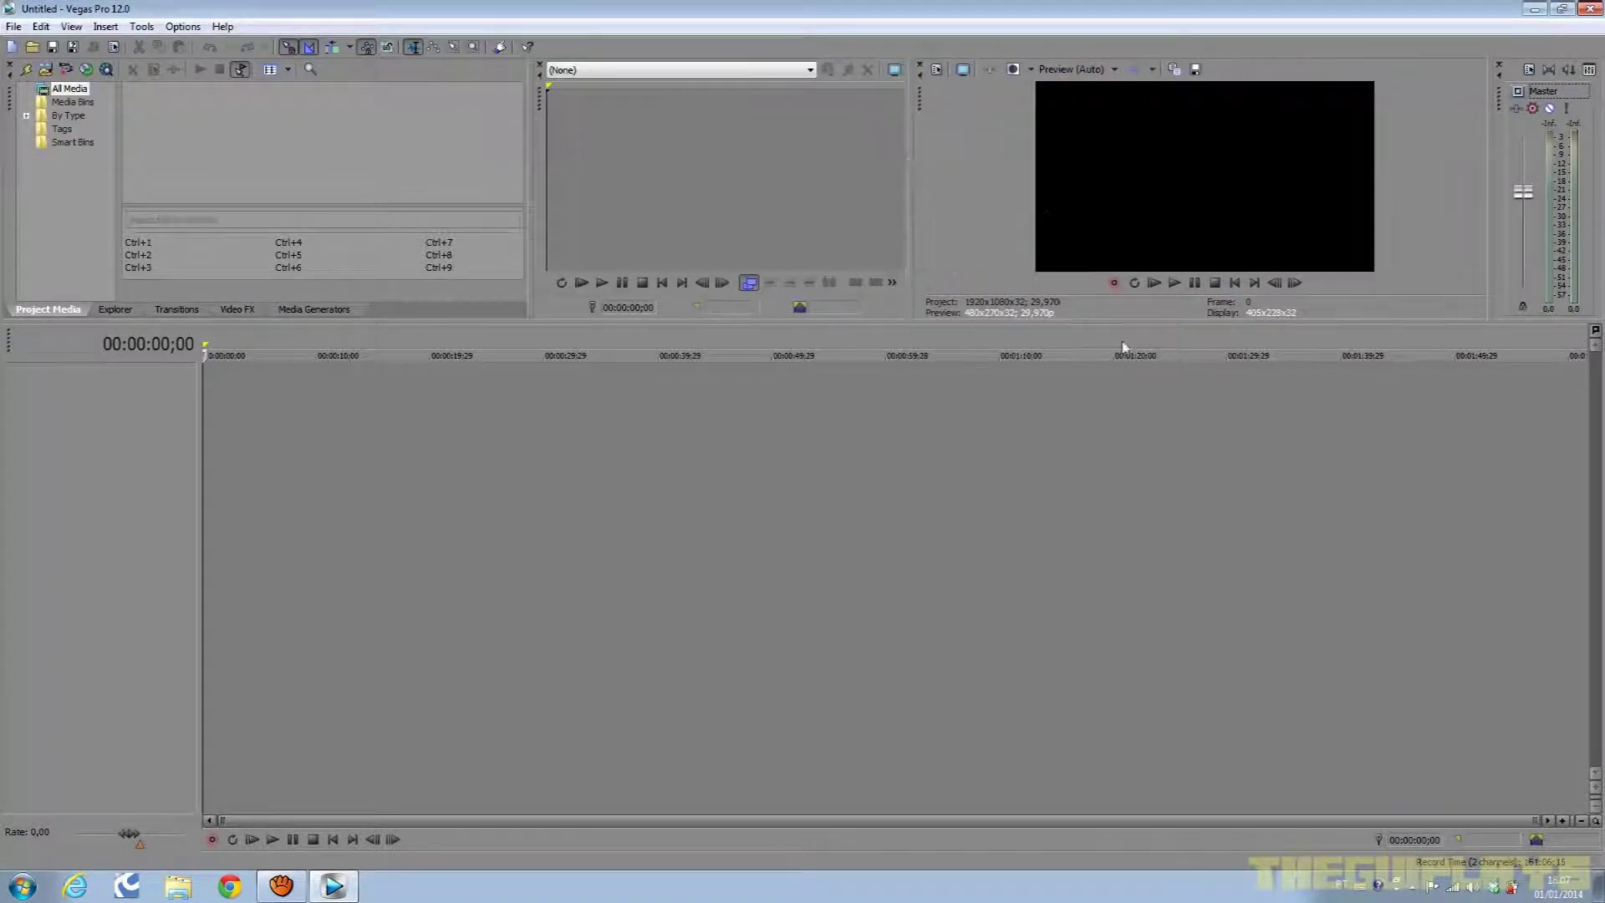
drag(1110, 330, 1104, 523)
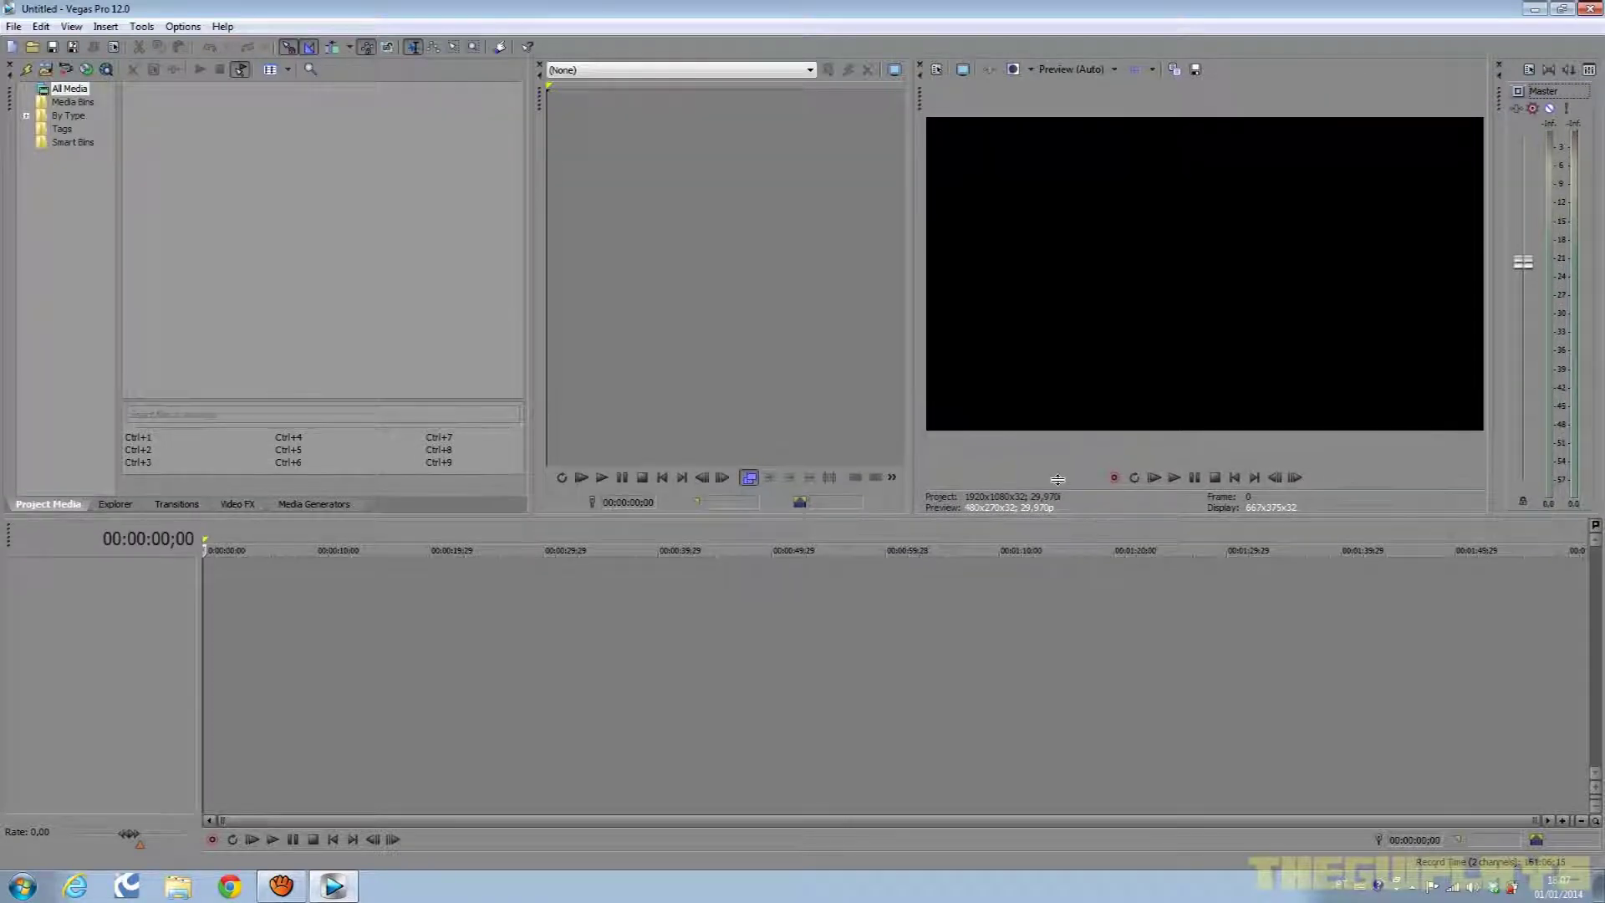
drag(913, 383, 775, 378)
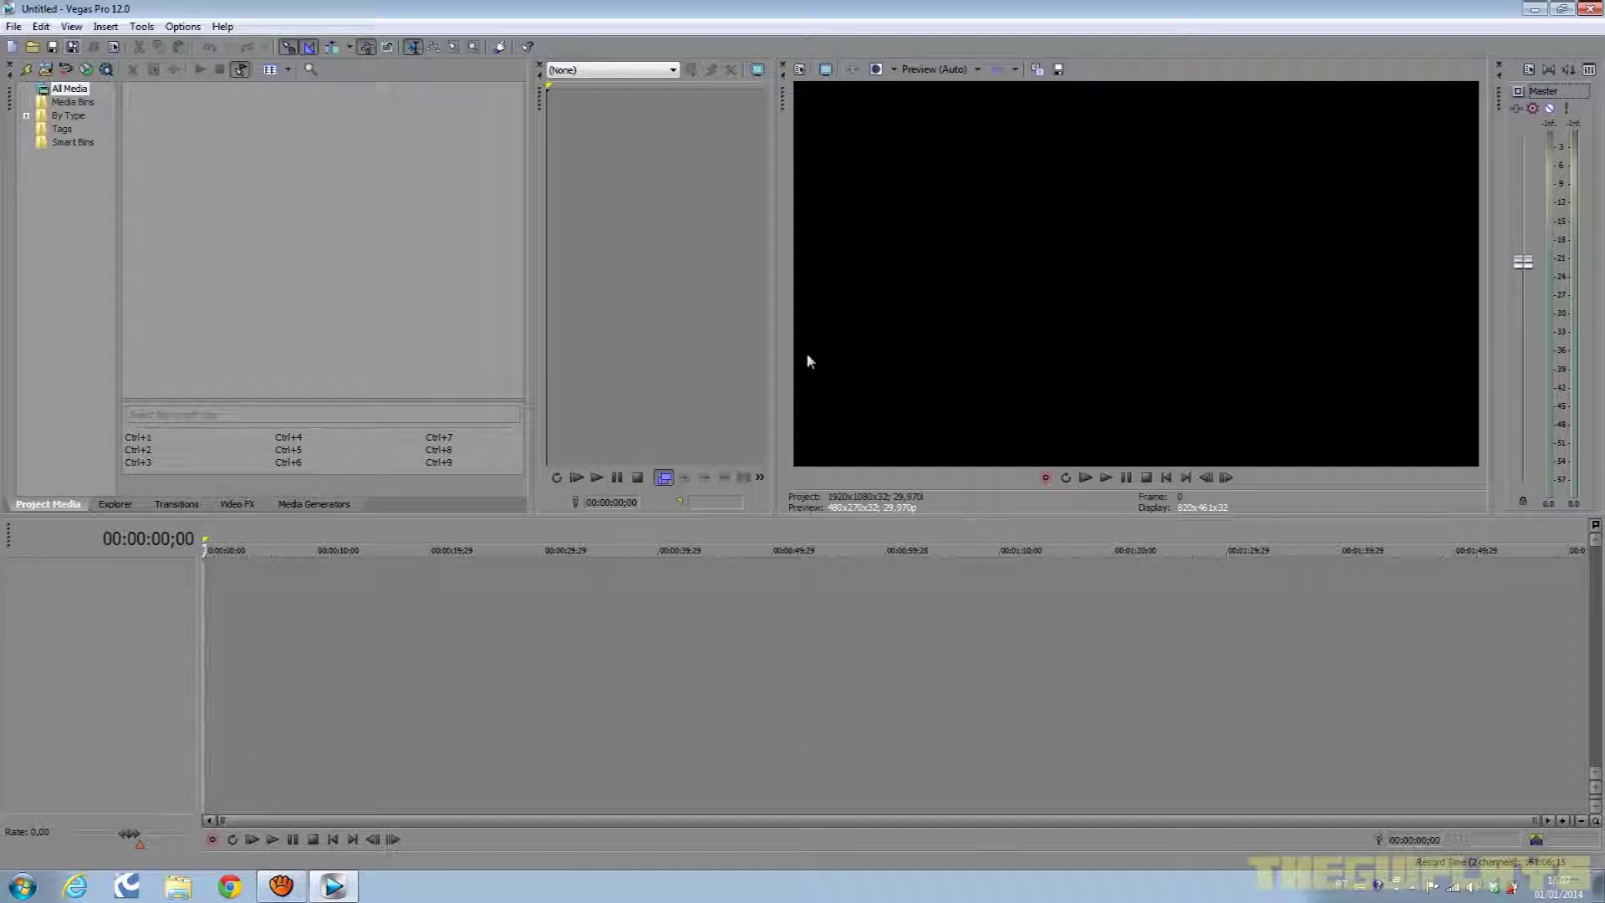
Set the project's video template to HDV 720-30p (1280x720; 29,970 fps) in the project properties.
click(20, 26)
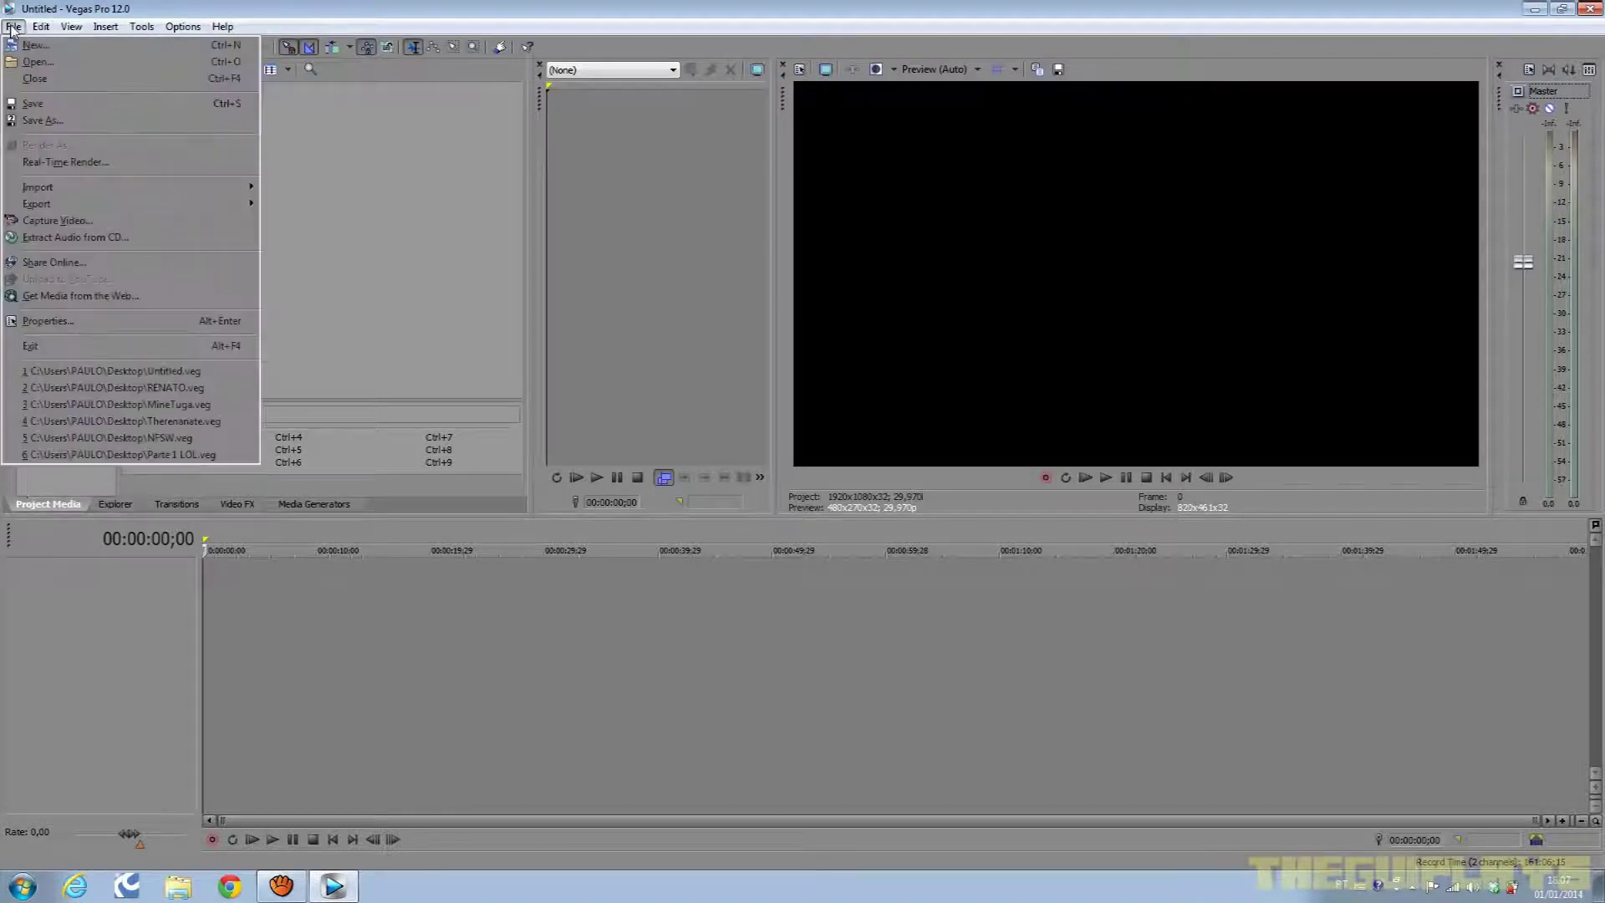
click(25, 322)
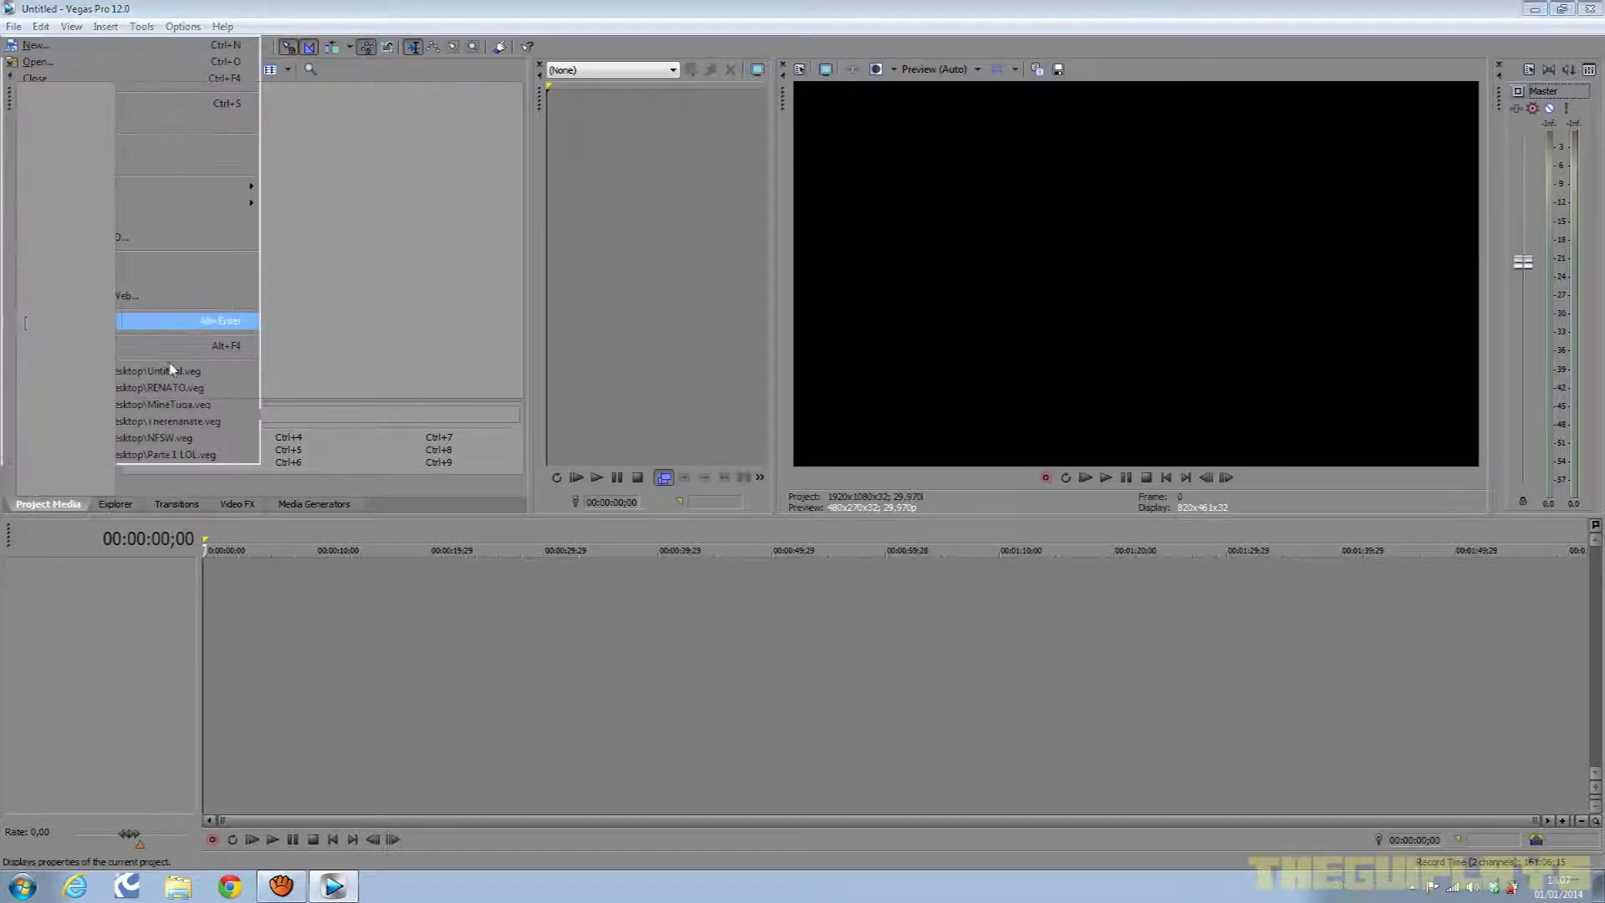
click(889, 182)
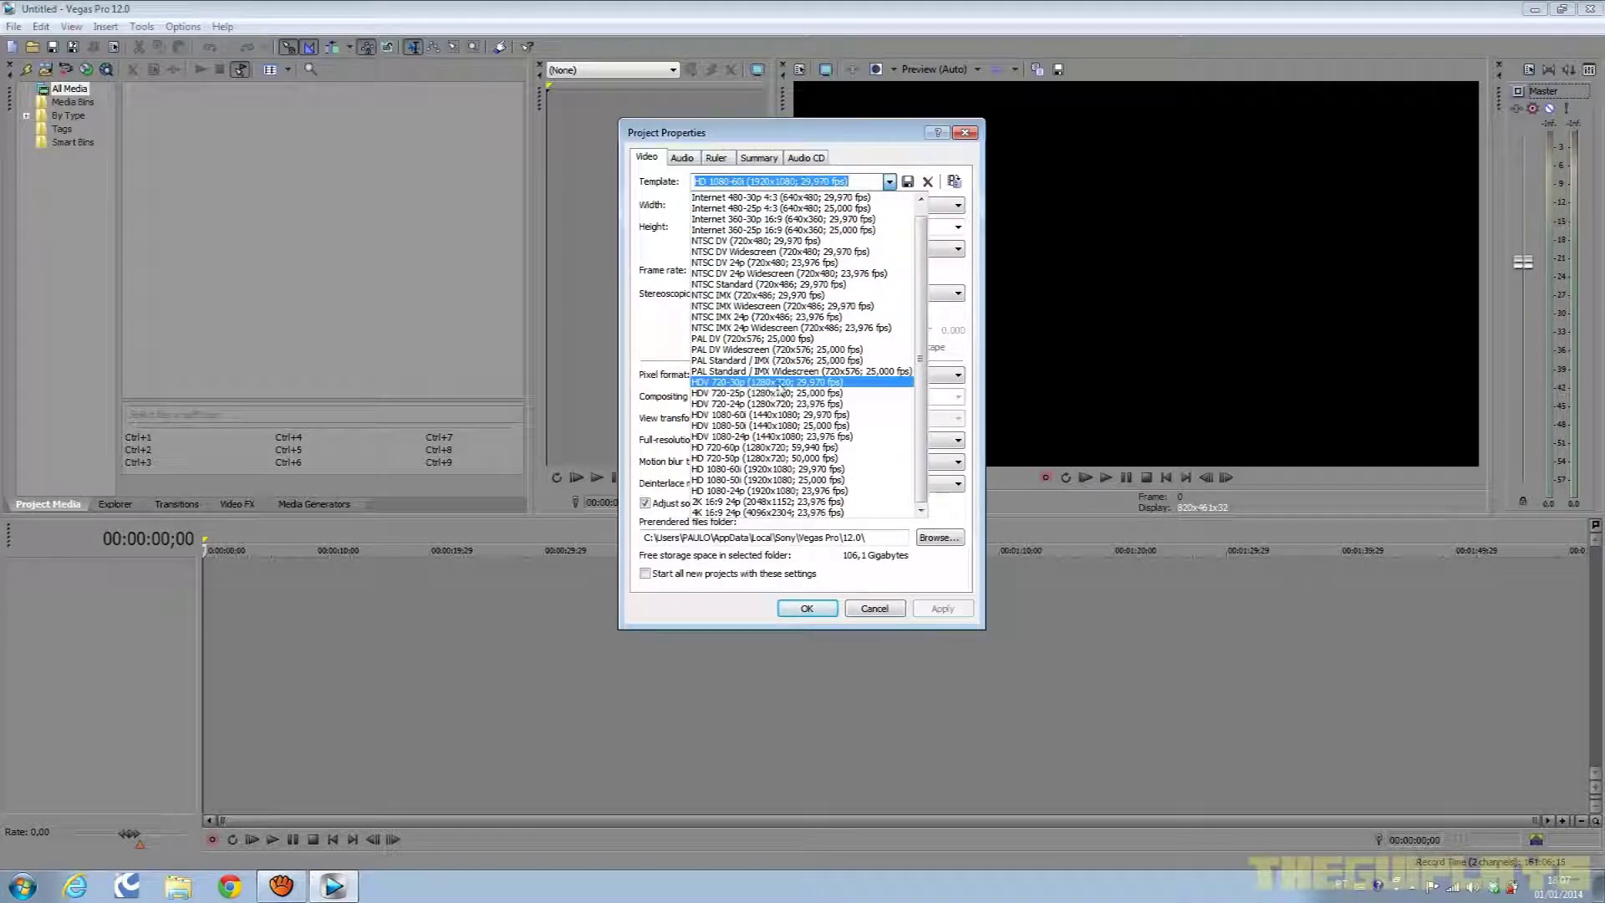
click(759, 382)
click(952, 616)
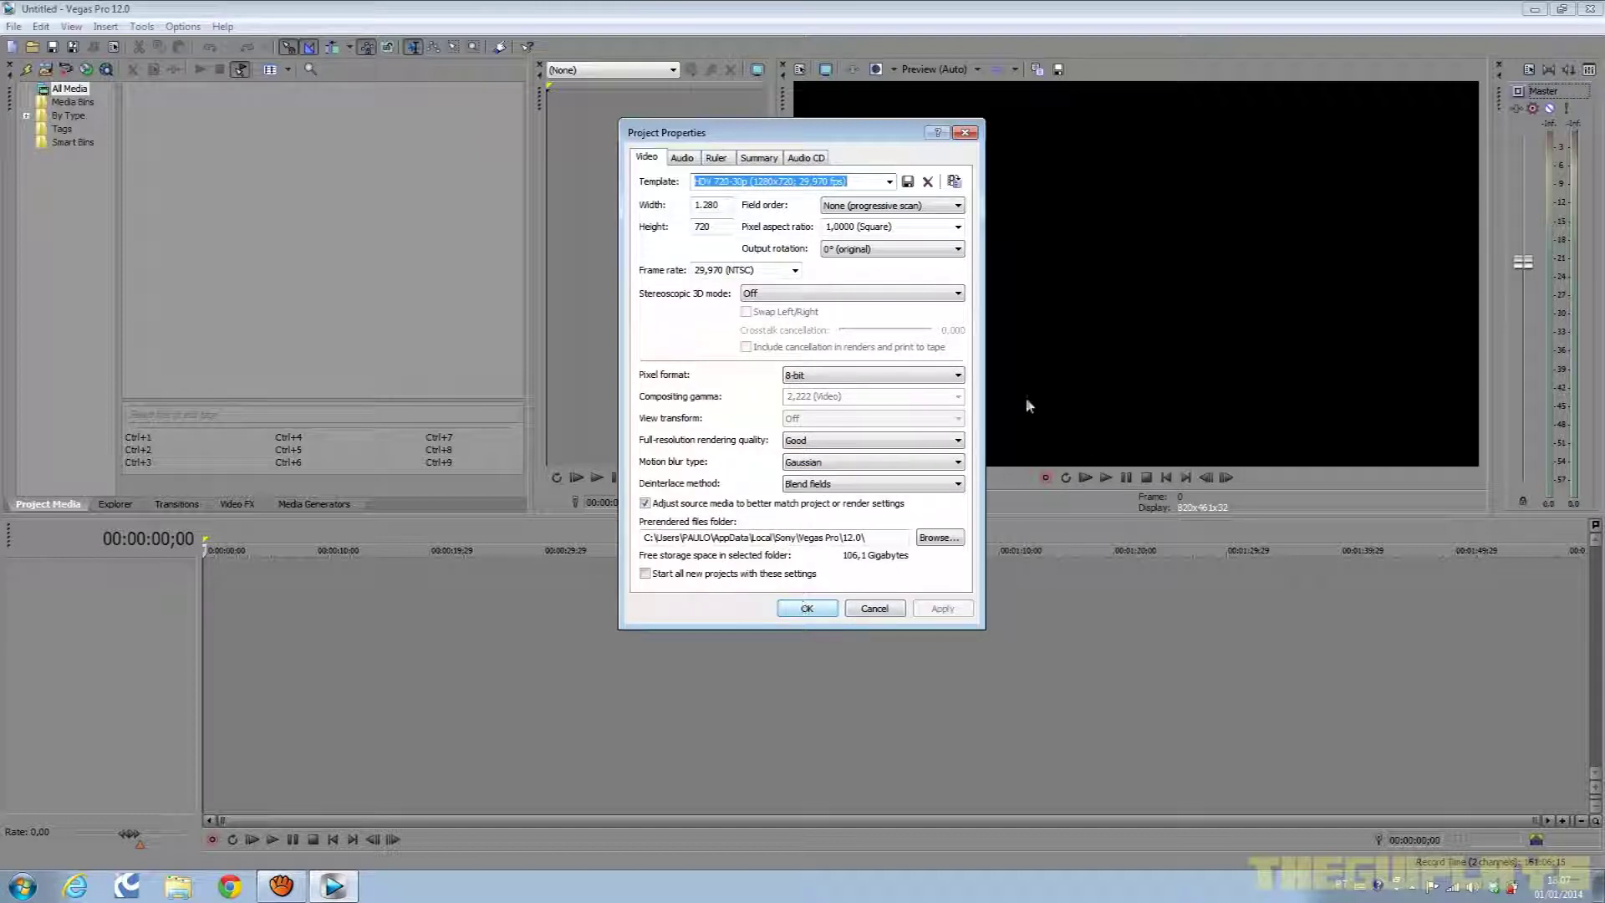
click(890, 181)
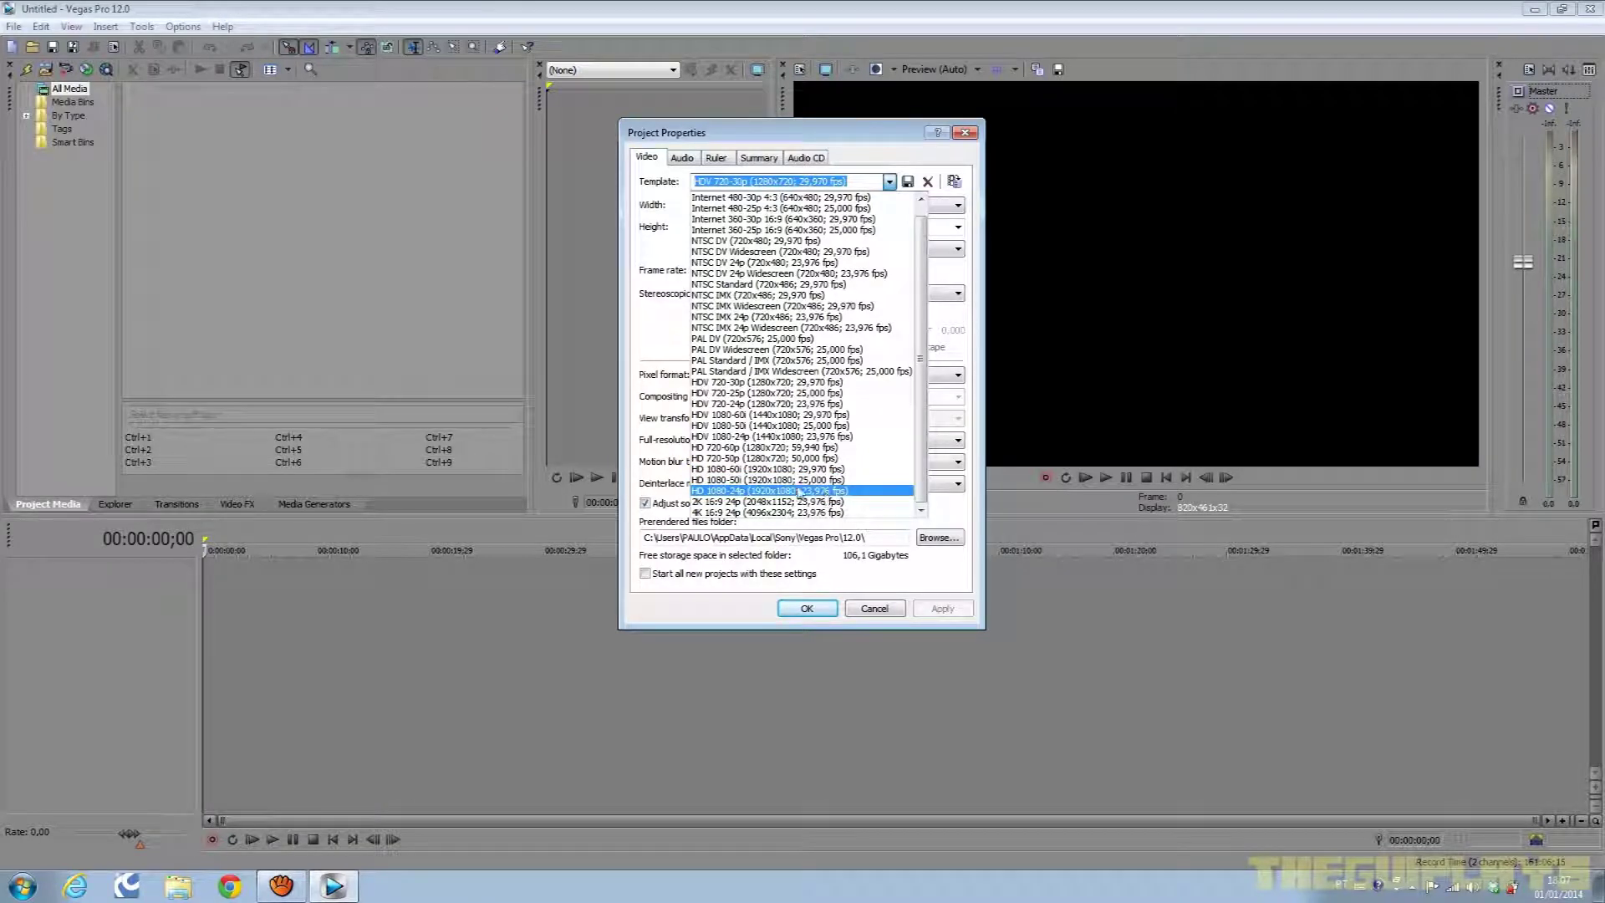
click(815, 610)
click(807, 608)
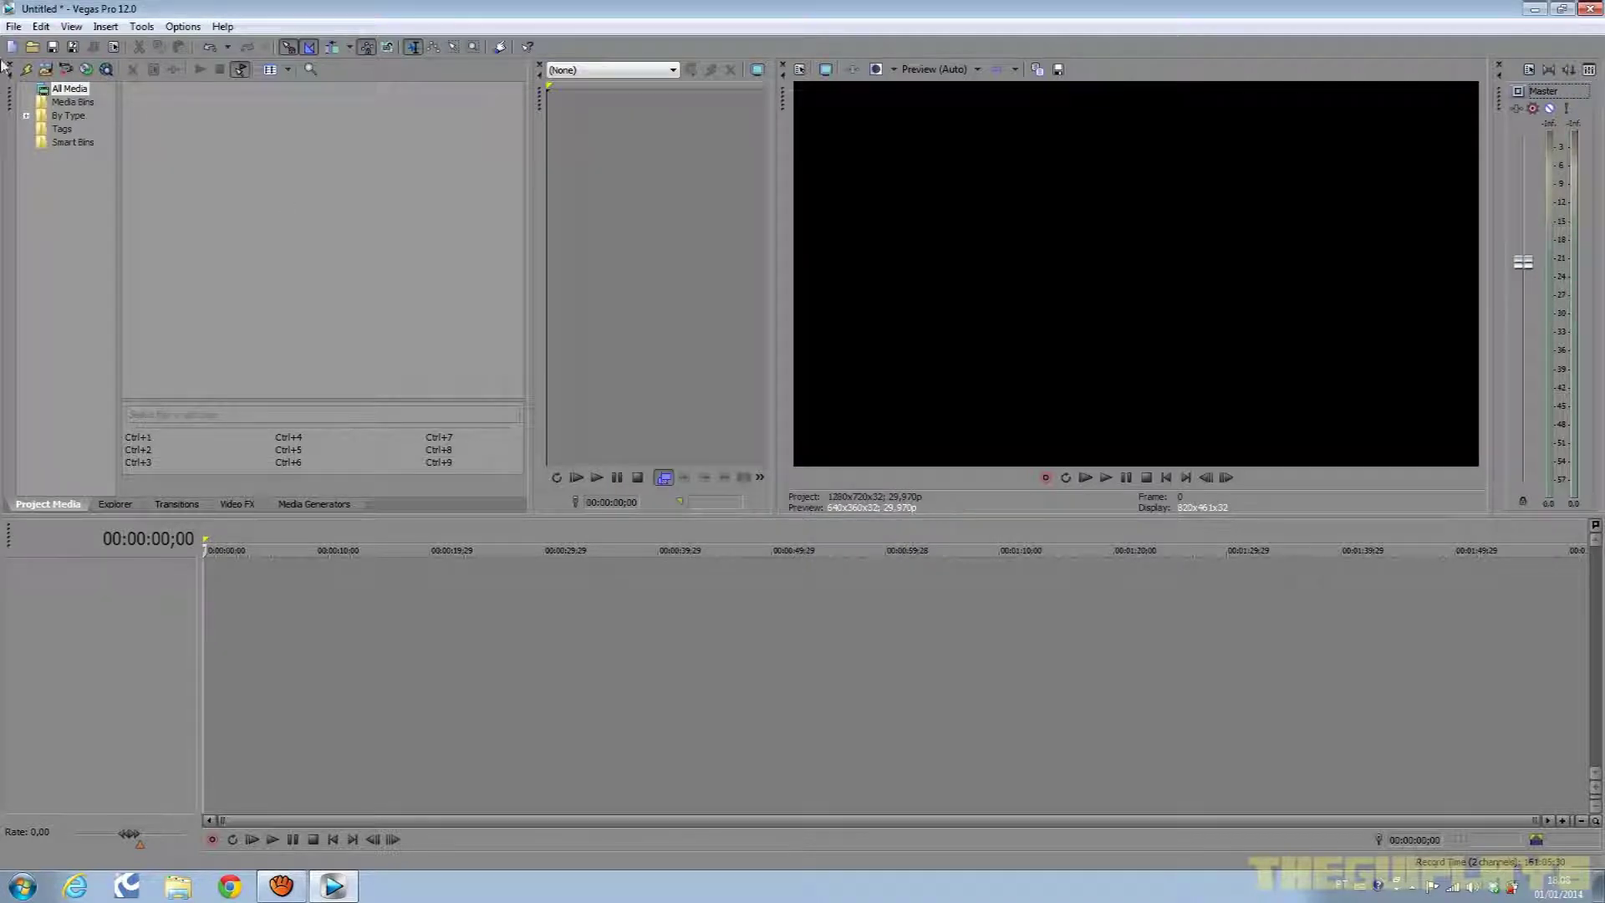
Start opening a media file and browse to the Fraps\Movies folder on Local Disk (C:).
click(8, 27)
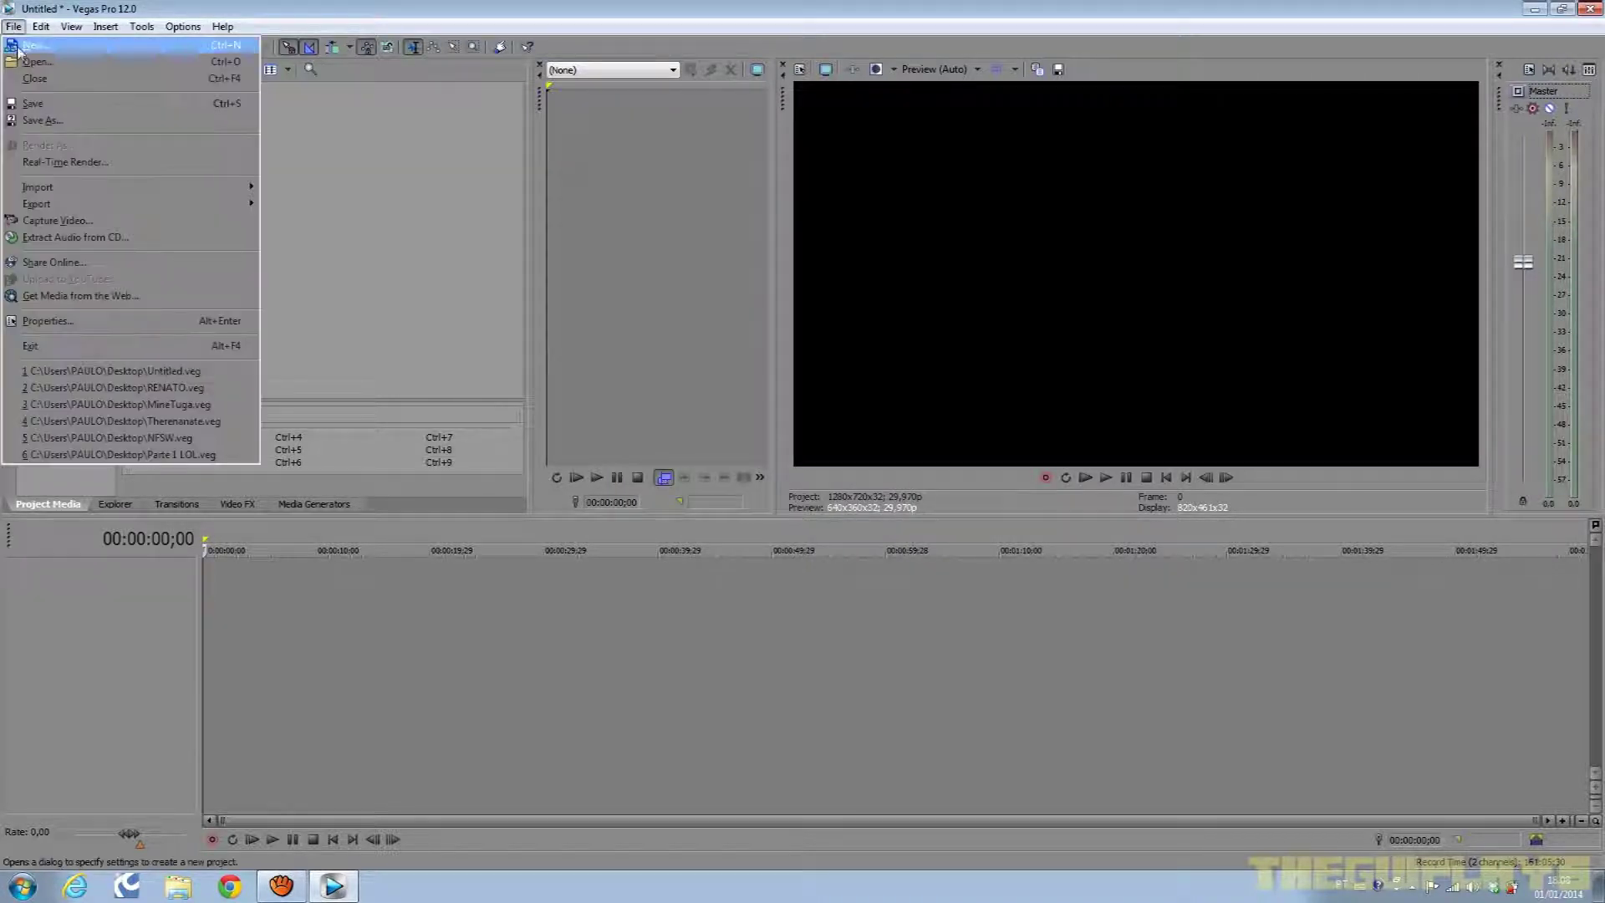
click(16, 66)
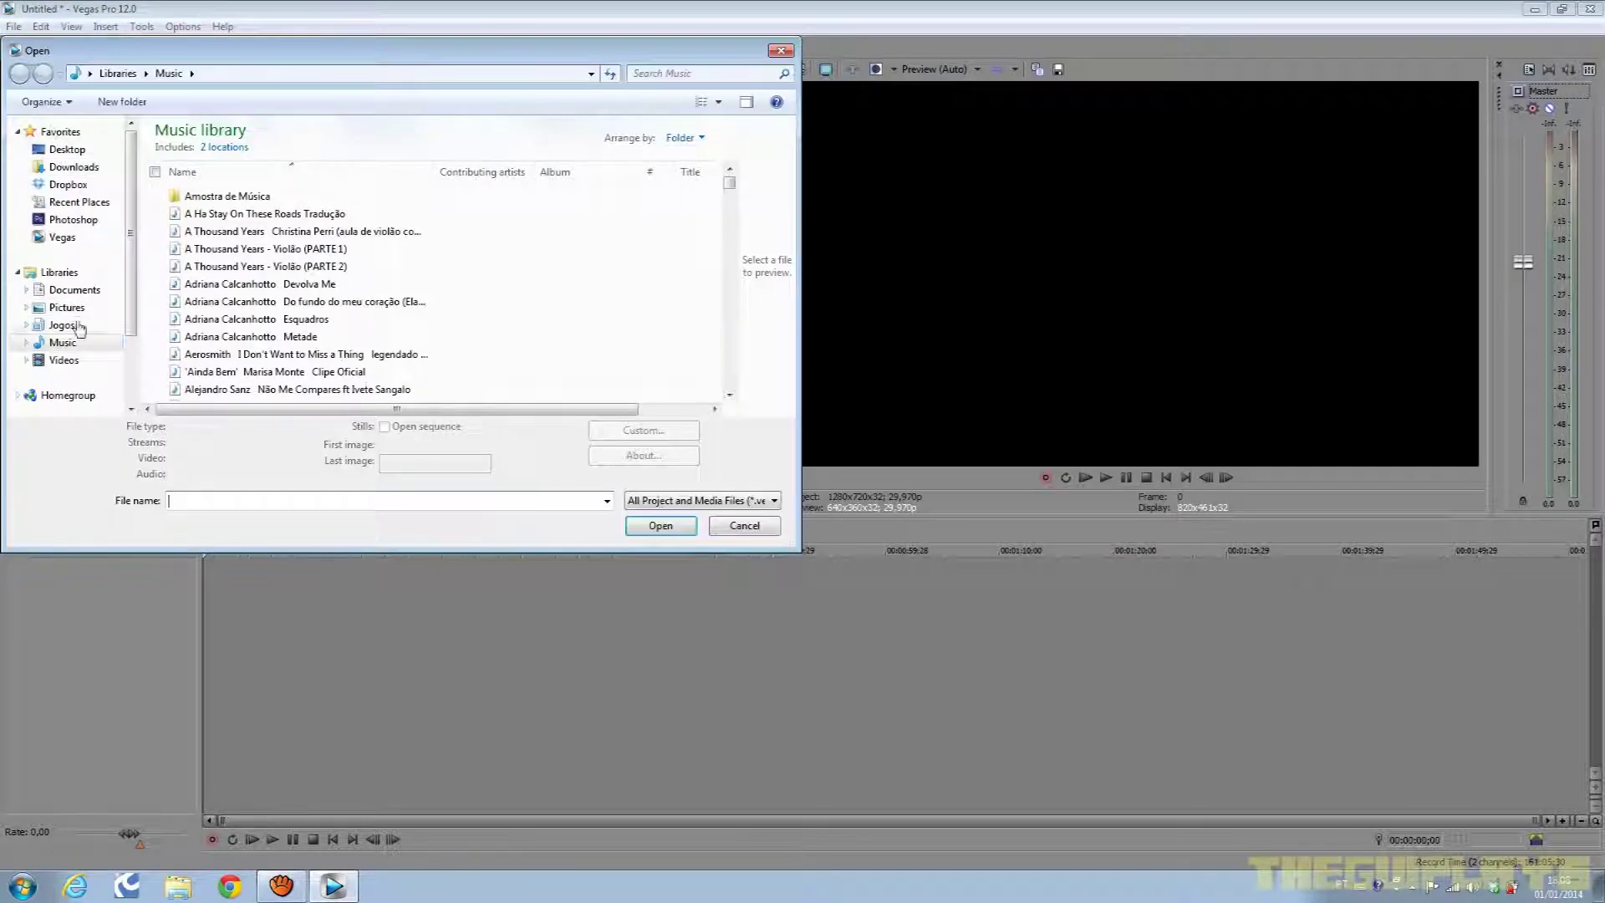
scroll(130, 328, down, 1)
scroll(130, 329, down, 1)
click(82, 352)
double_click(306, 276)
double_click(202, 186)
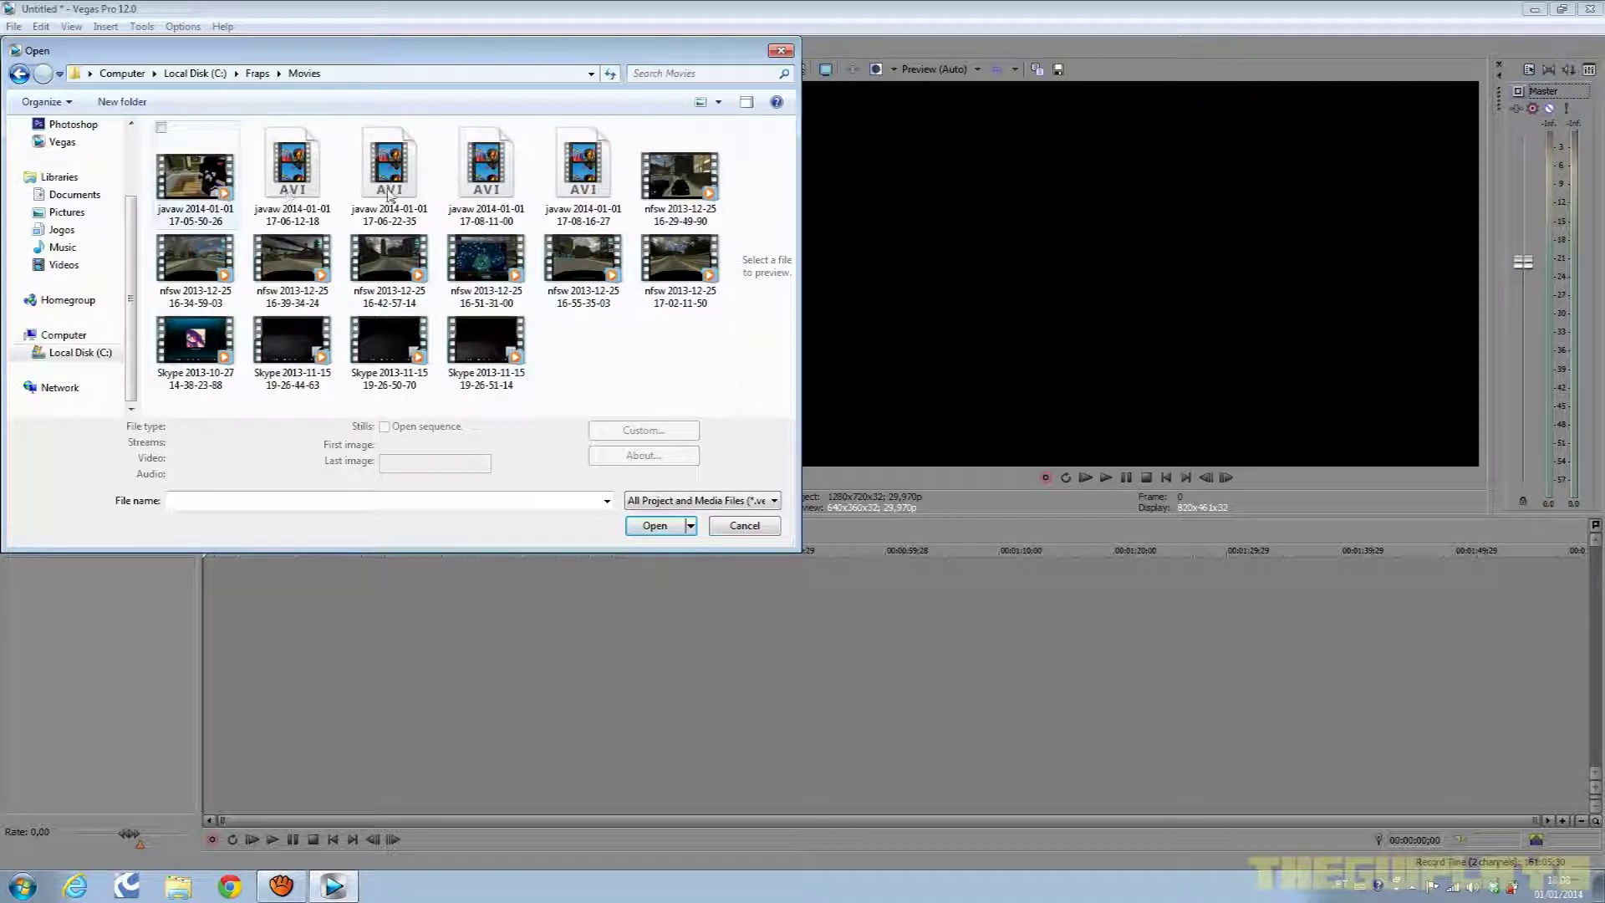
key(Down)
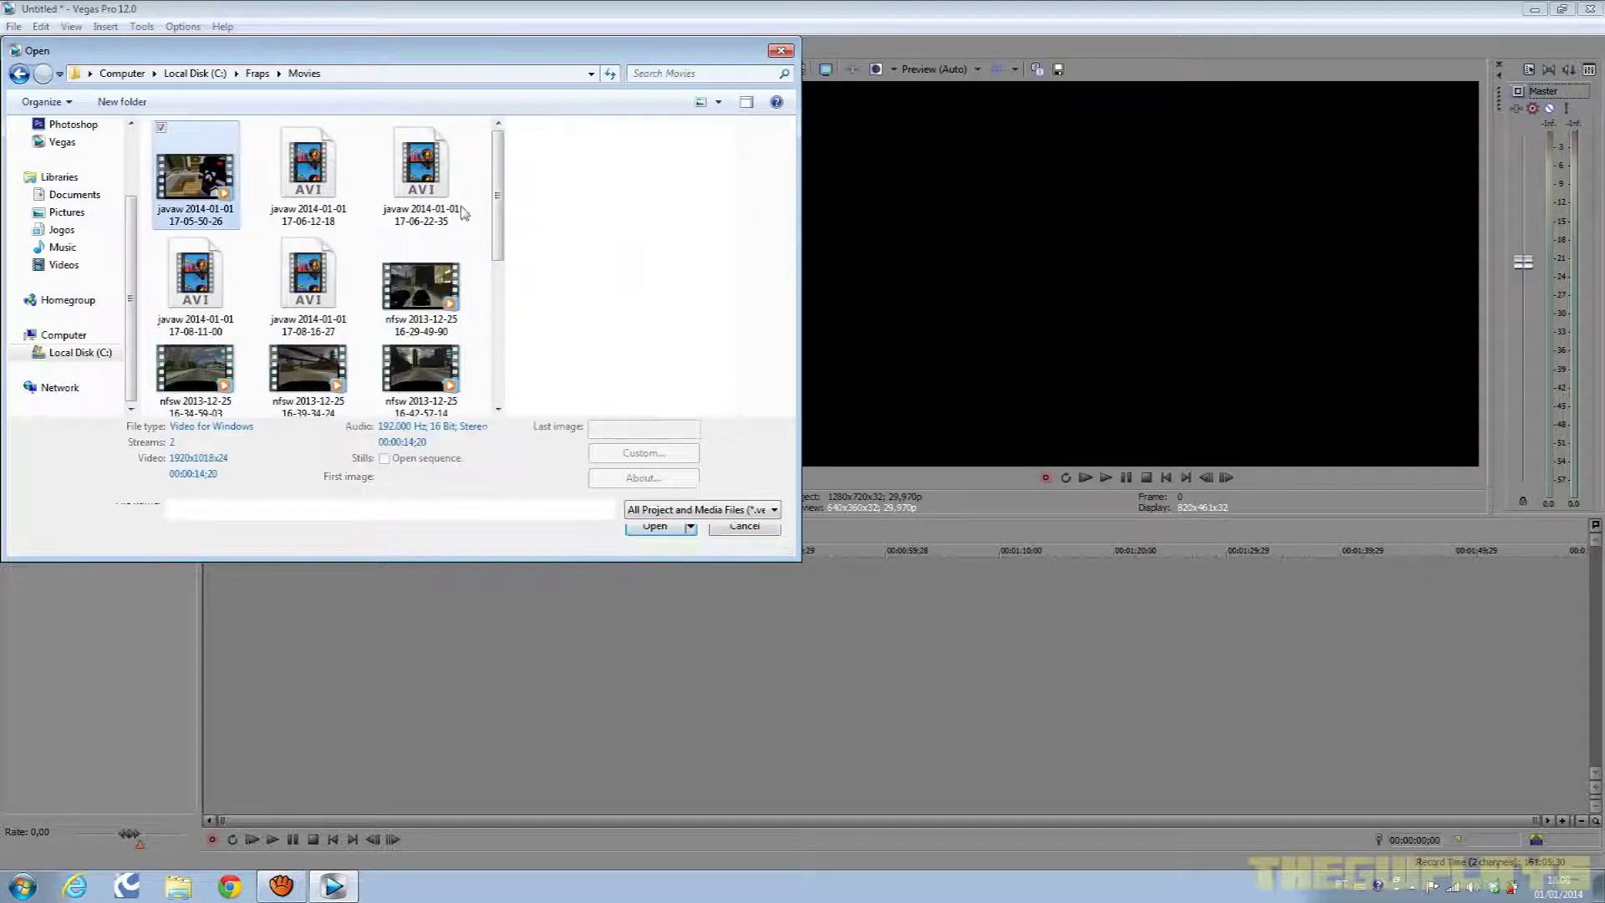
scroll(498, 195, down, 1)
click(432, 248)
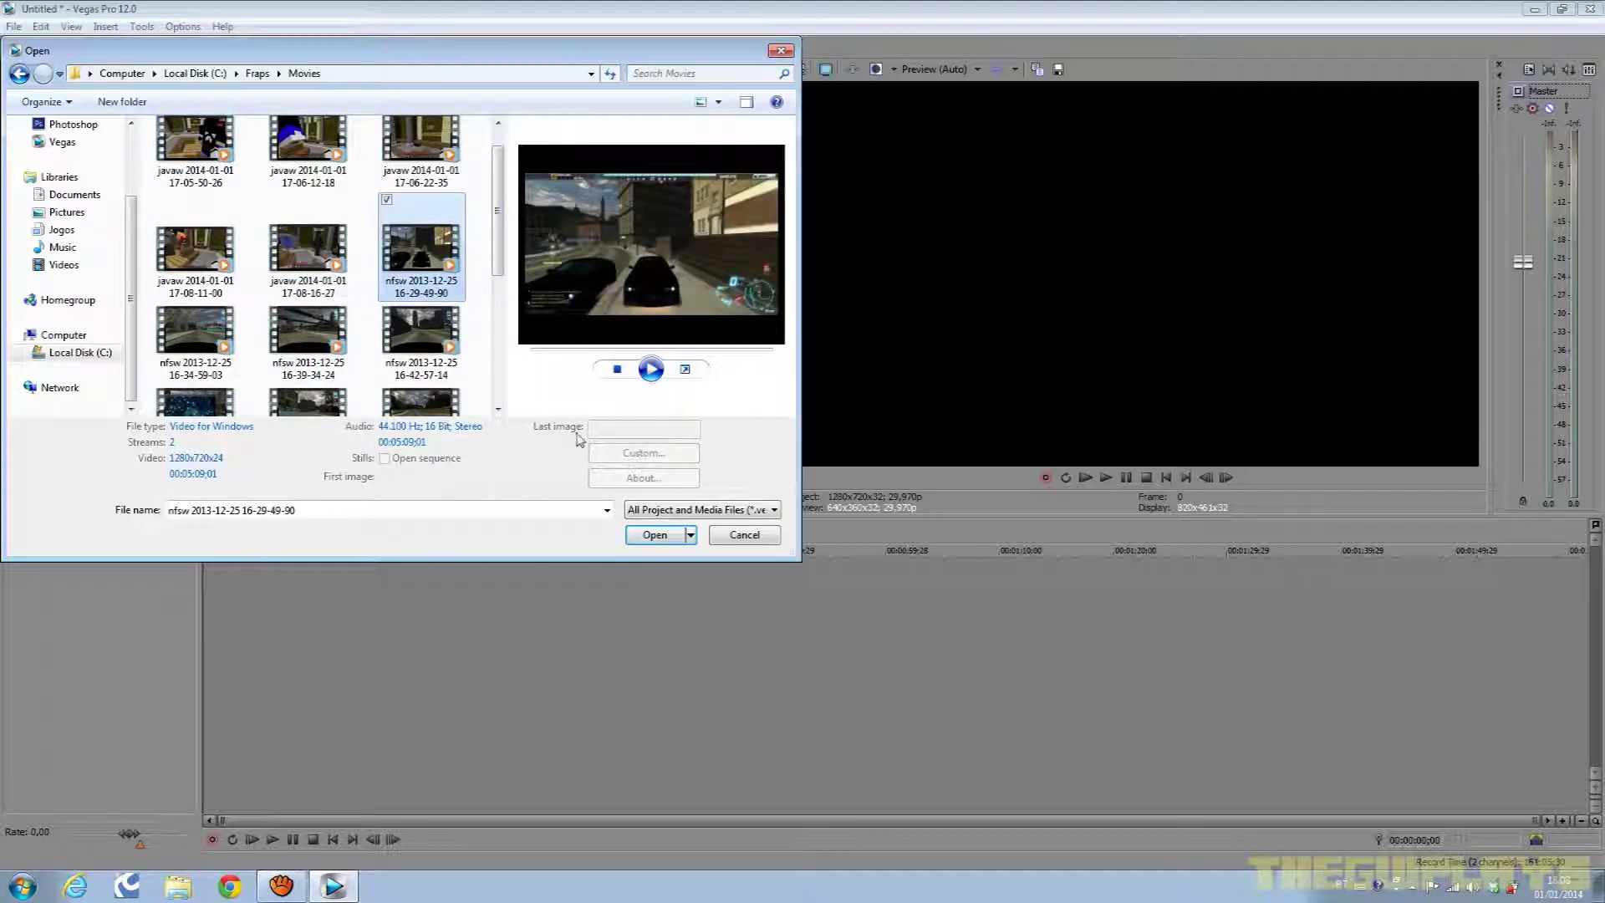
click(655, 535)
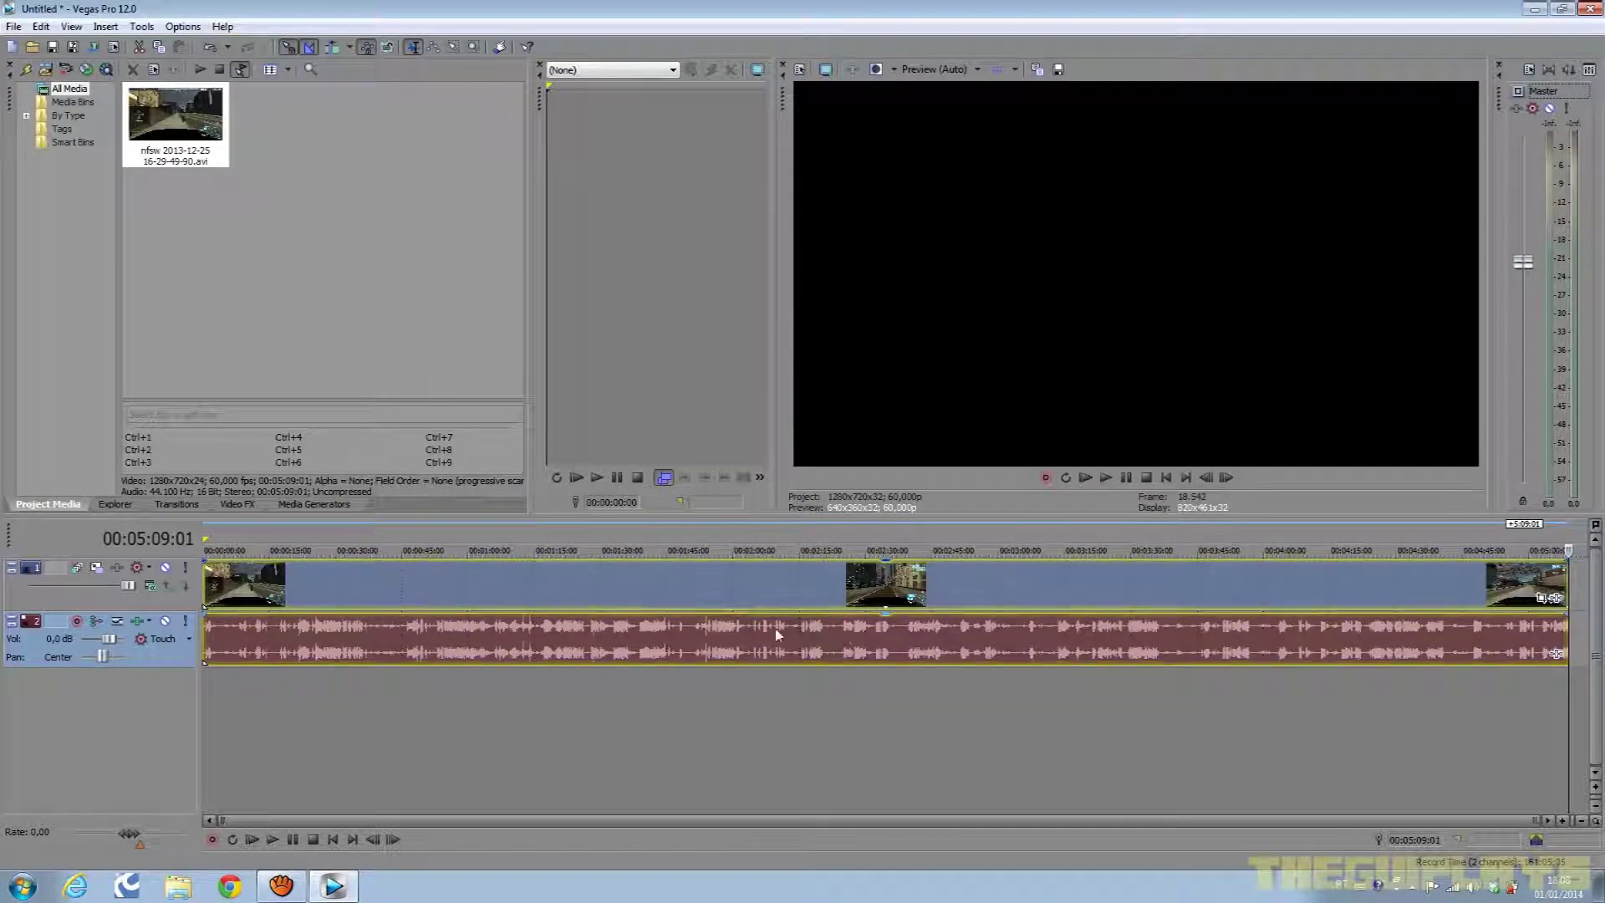
Play the imported clip from its beginning and pause it to check the preview.
click(229, 540)
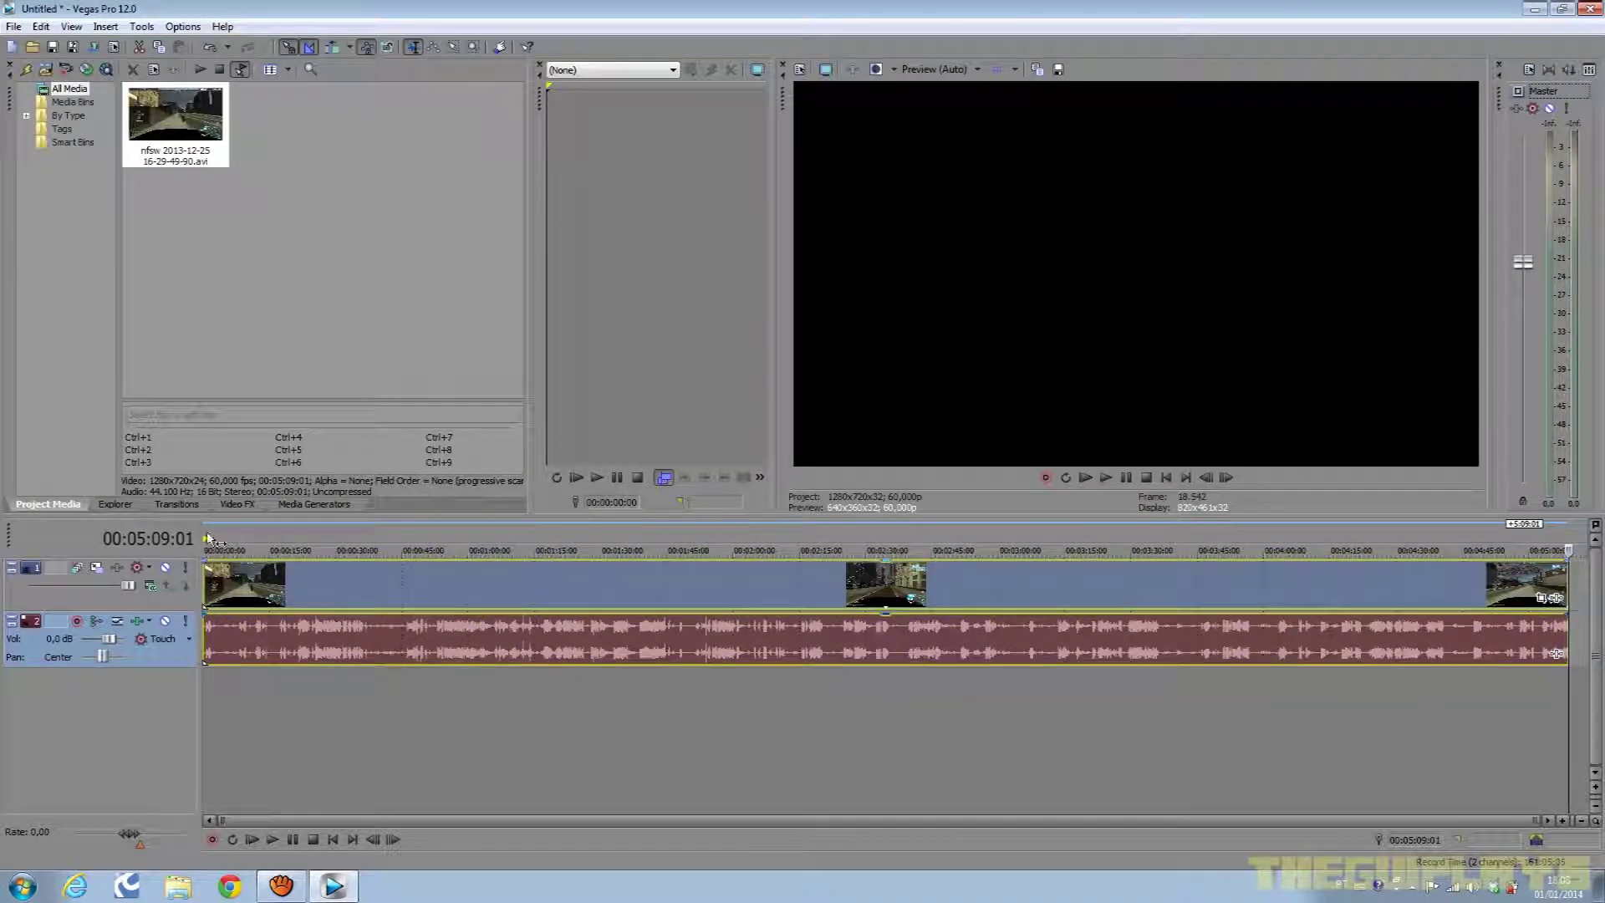
click(1106, 477)
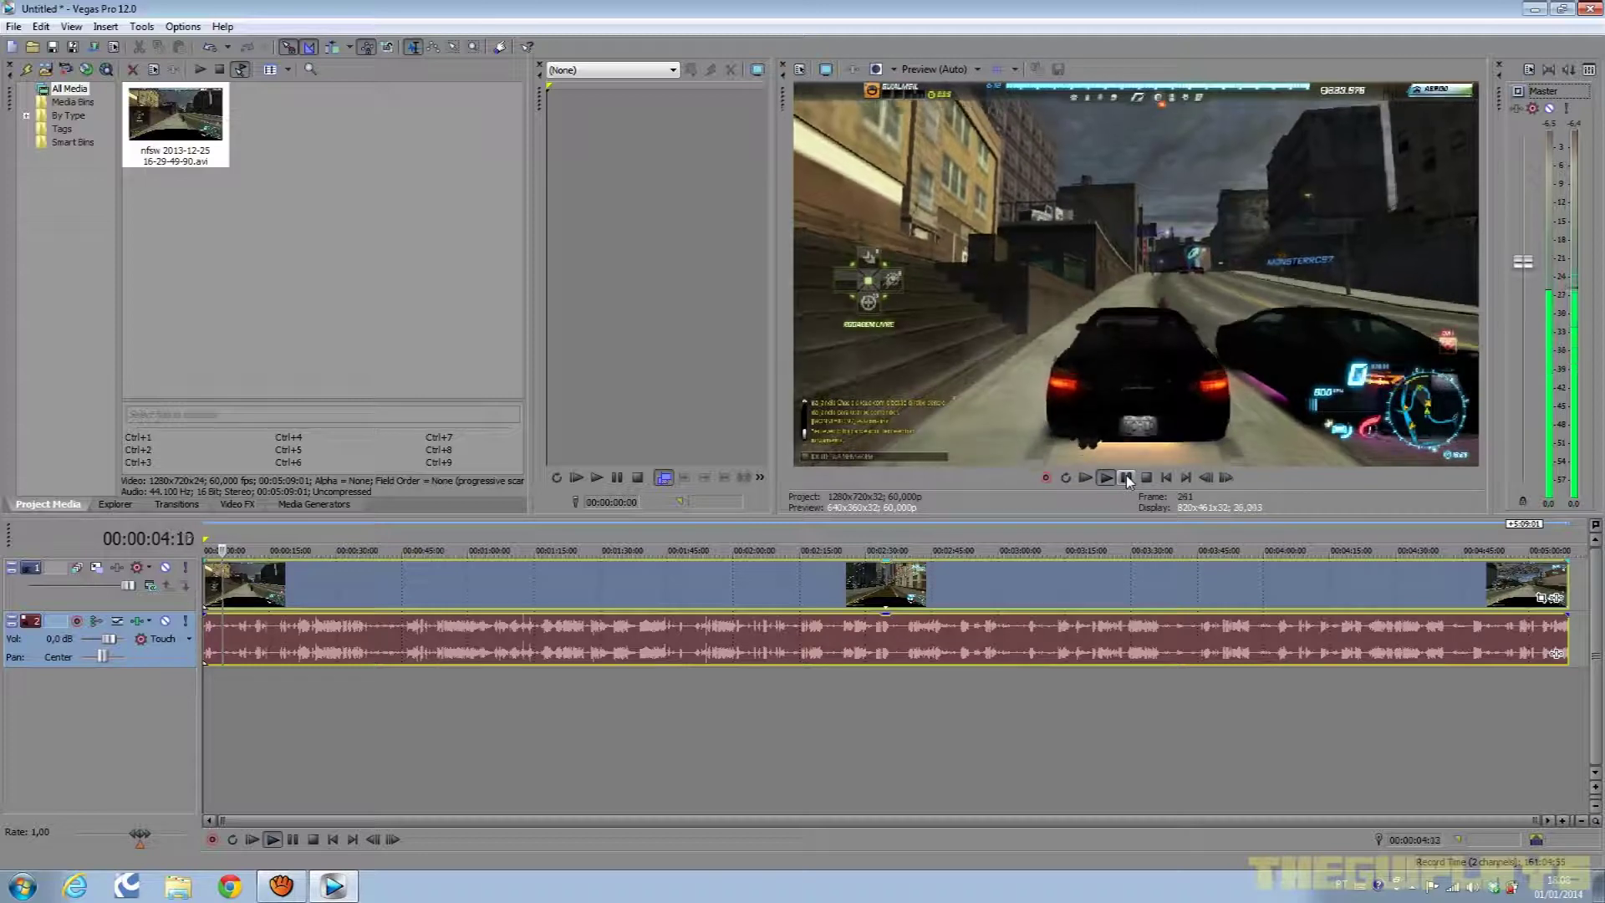
click(1126, 477)
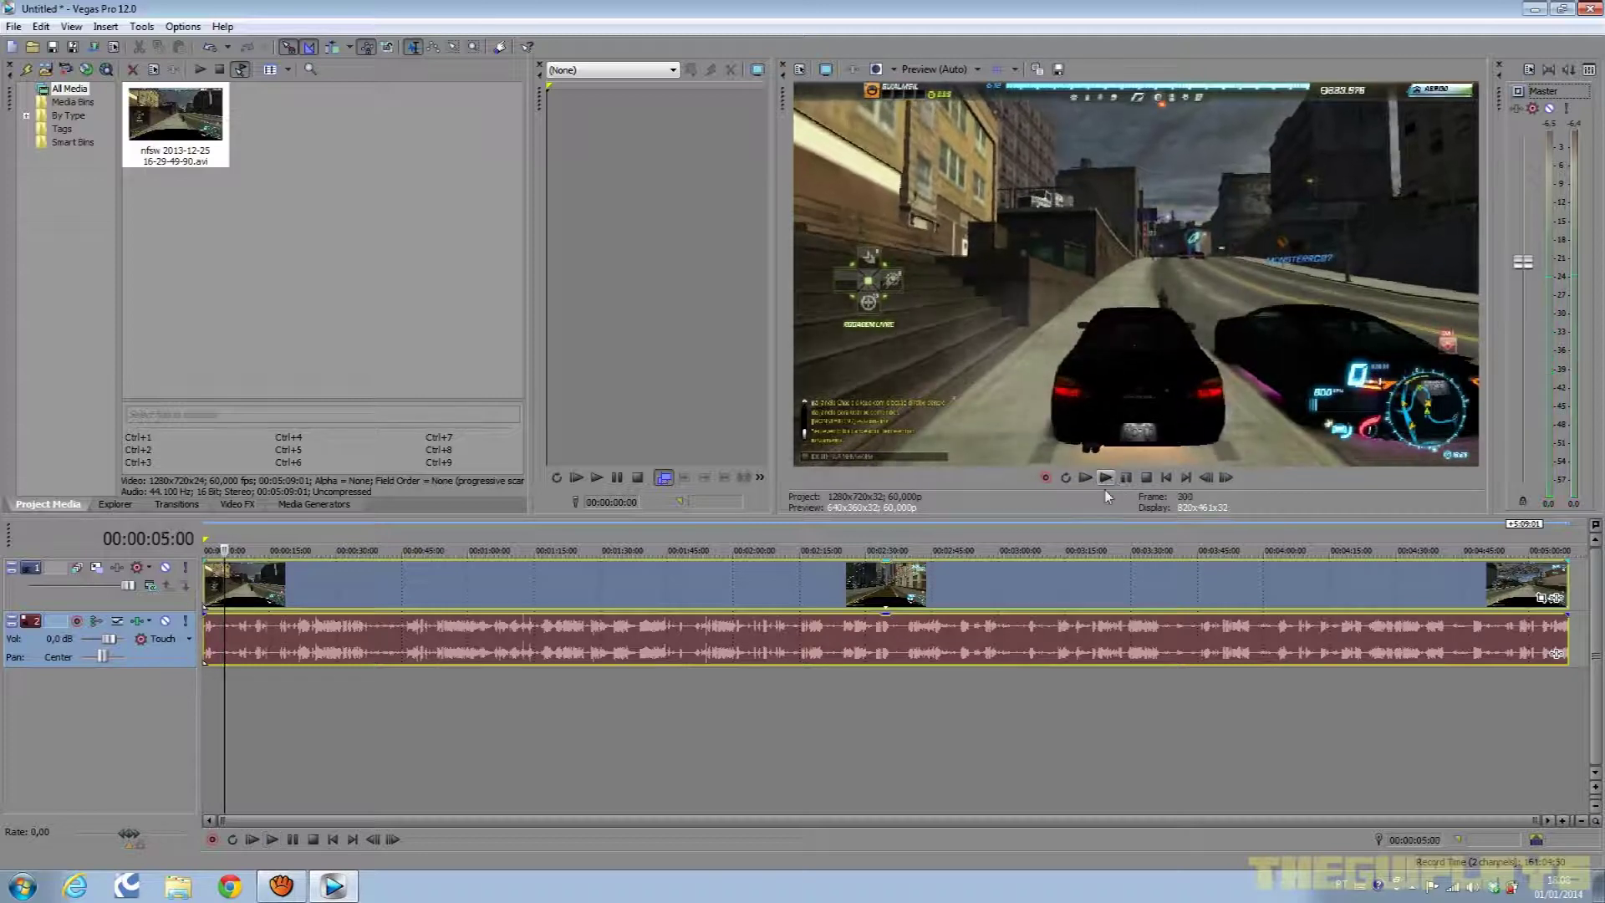
click(204, 537)
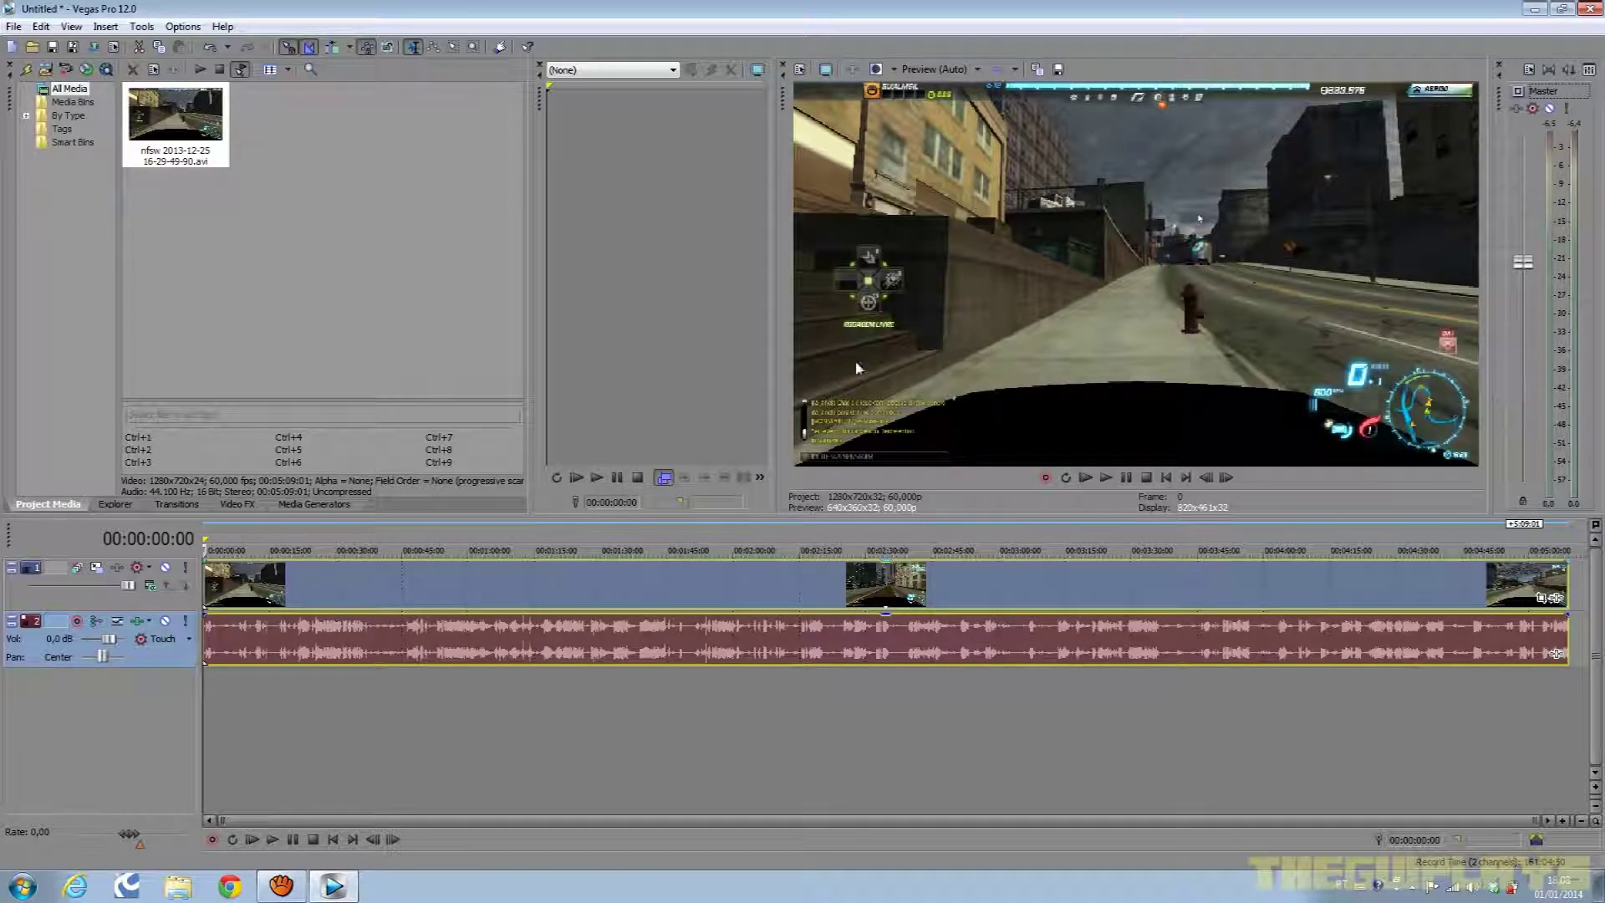
click(1107, 479)
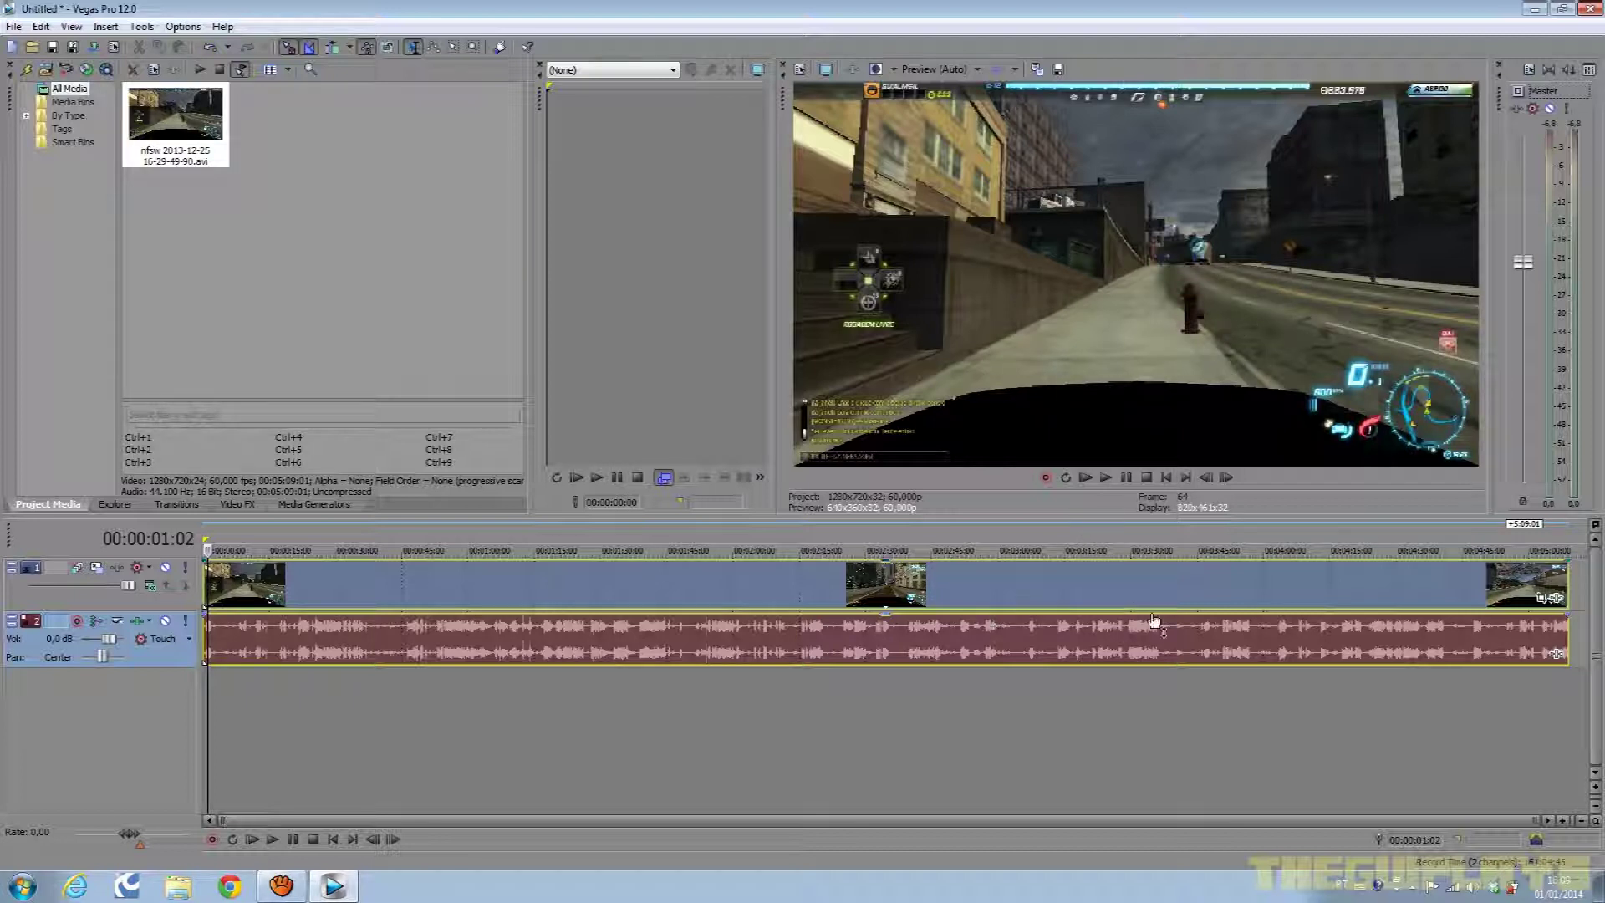
right_click(853, 596)
click(757, 577)
right_click(760, 586)
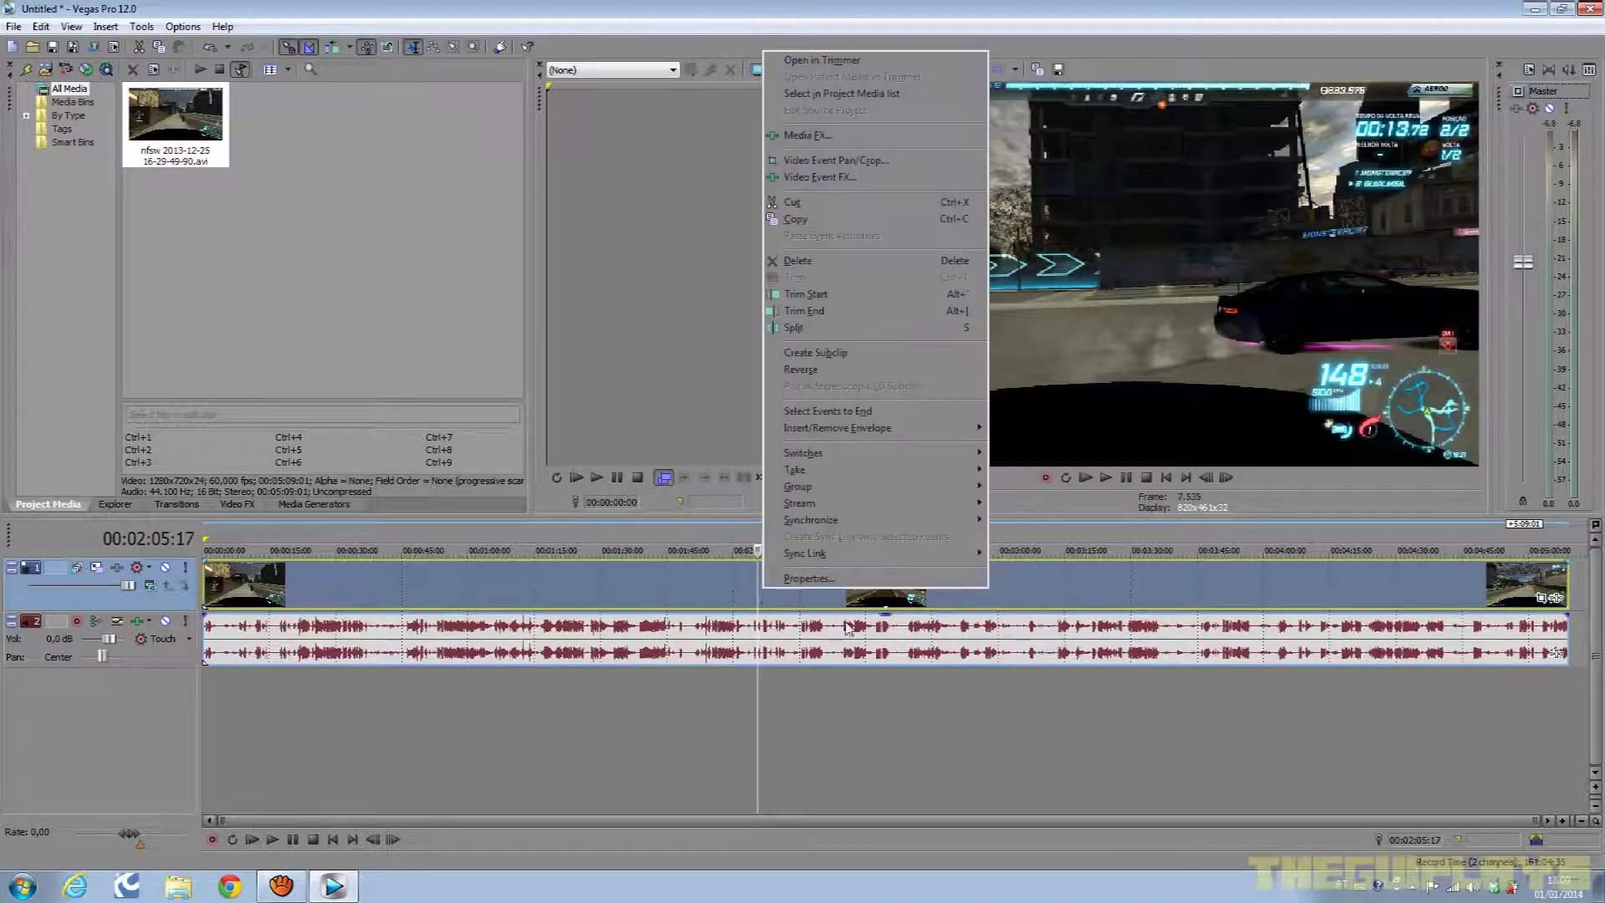
click(807, 578)
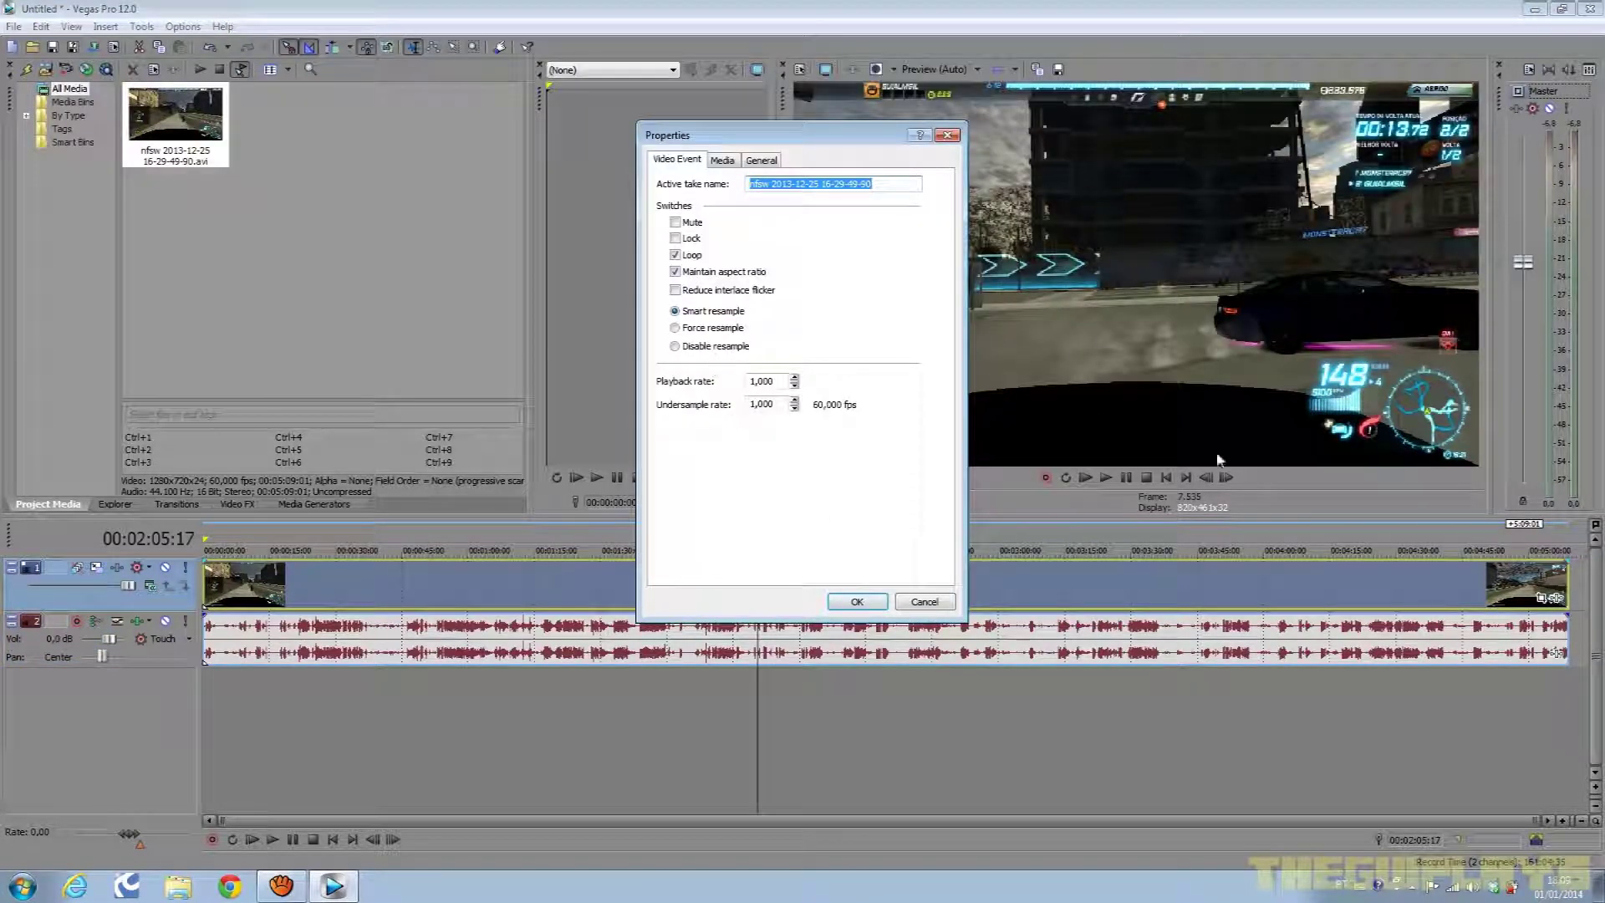
click(948, 136)
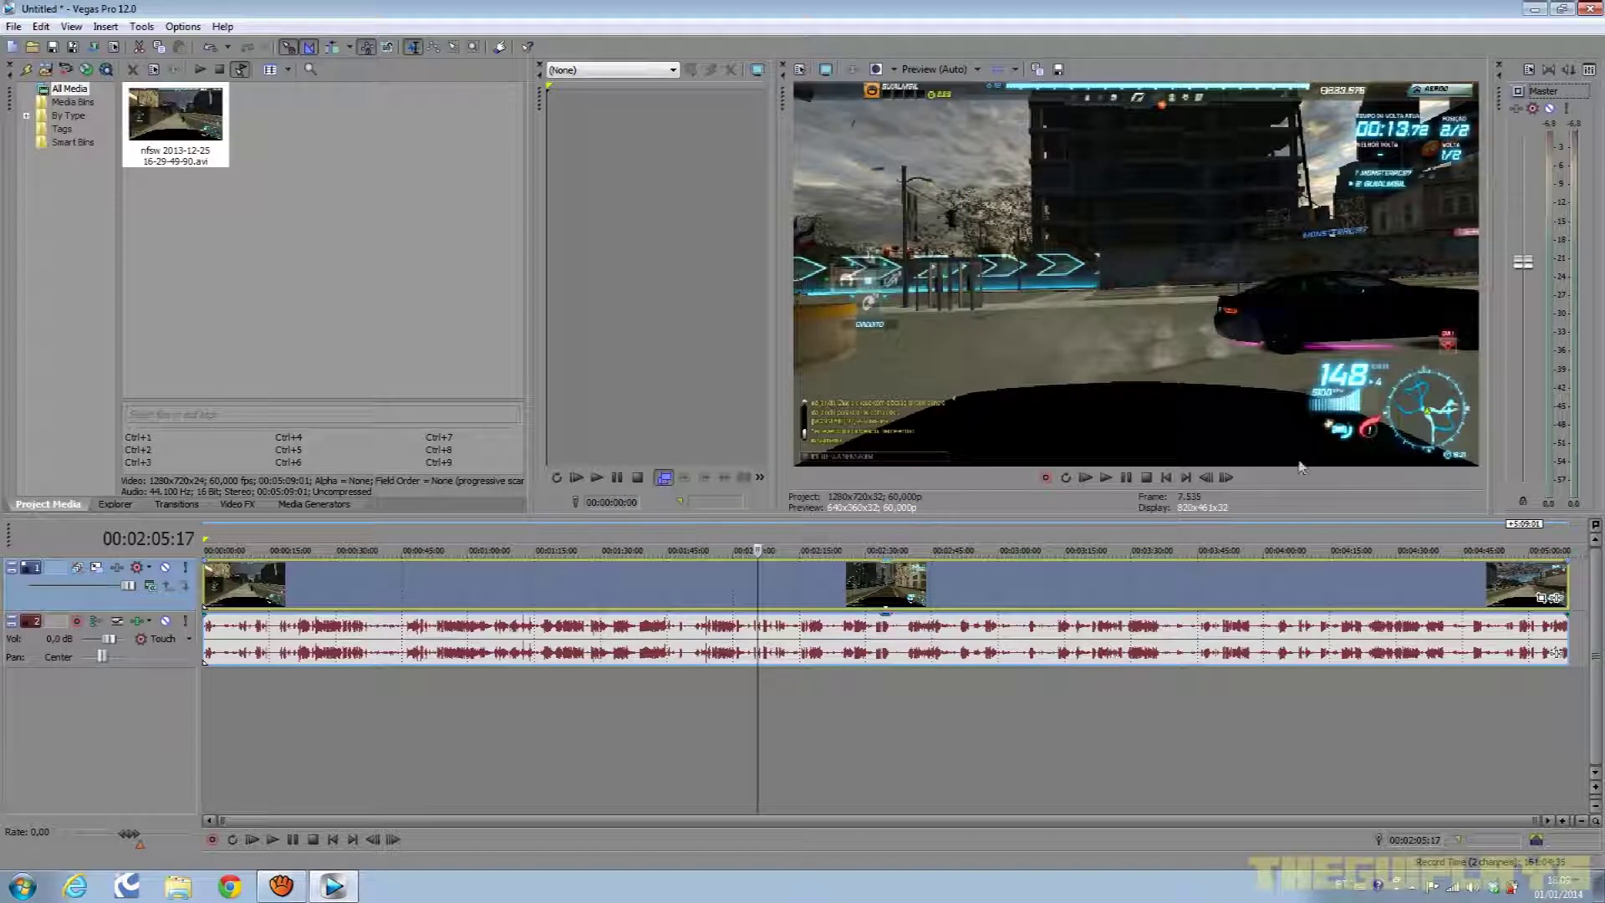
Switch the video event's resampling to Disable resample in its properties.
click(774, 594)
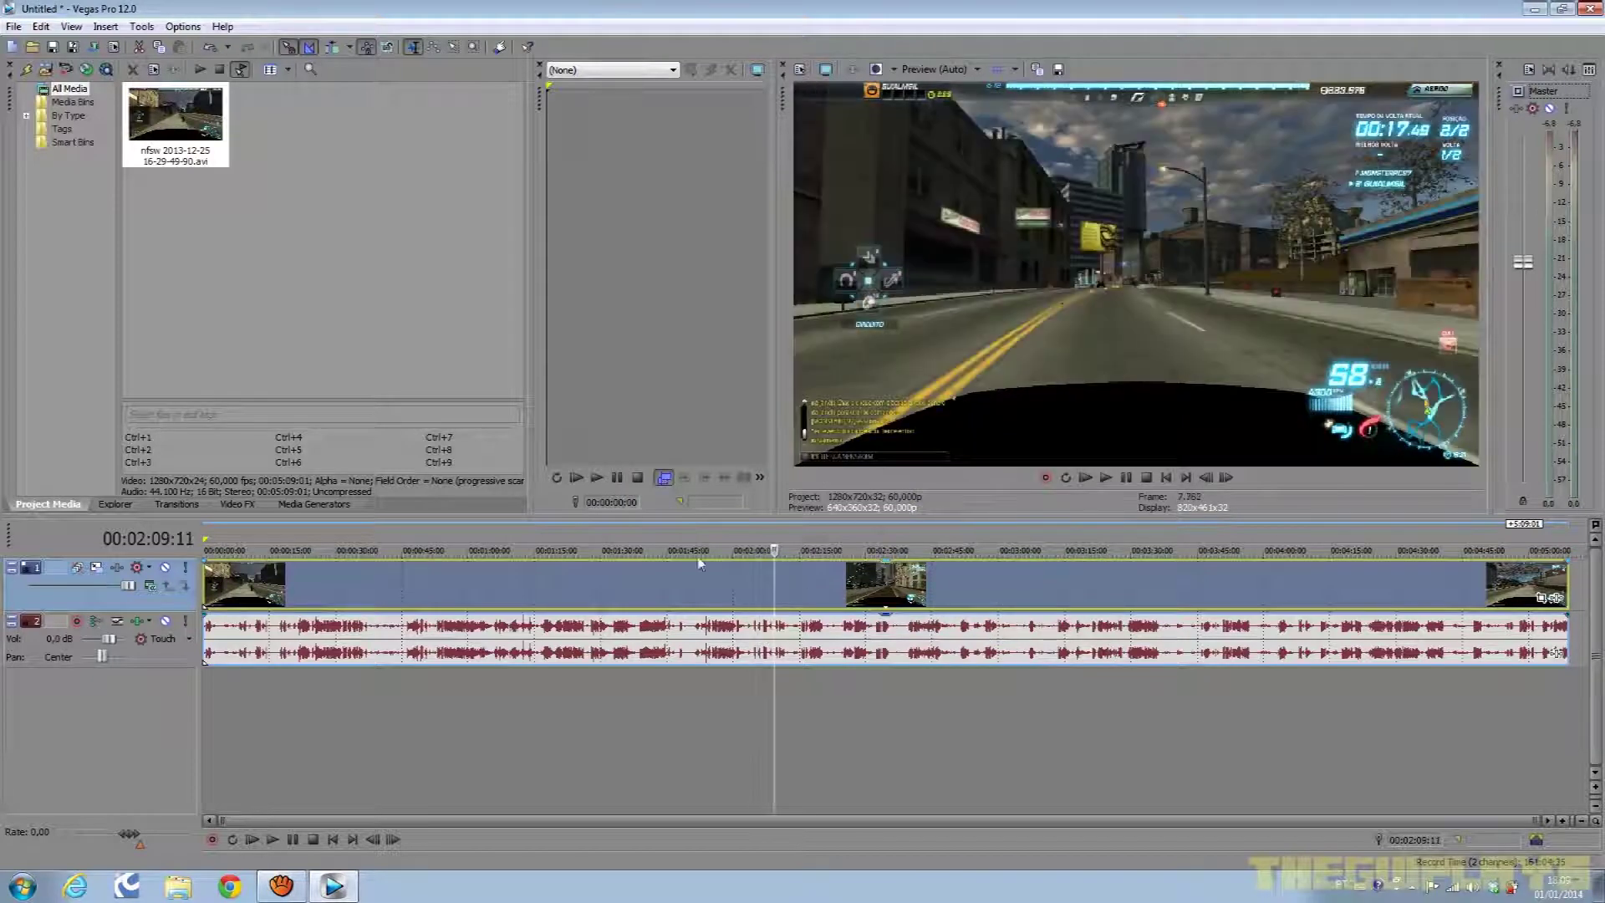
right_click(847, 590)
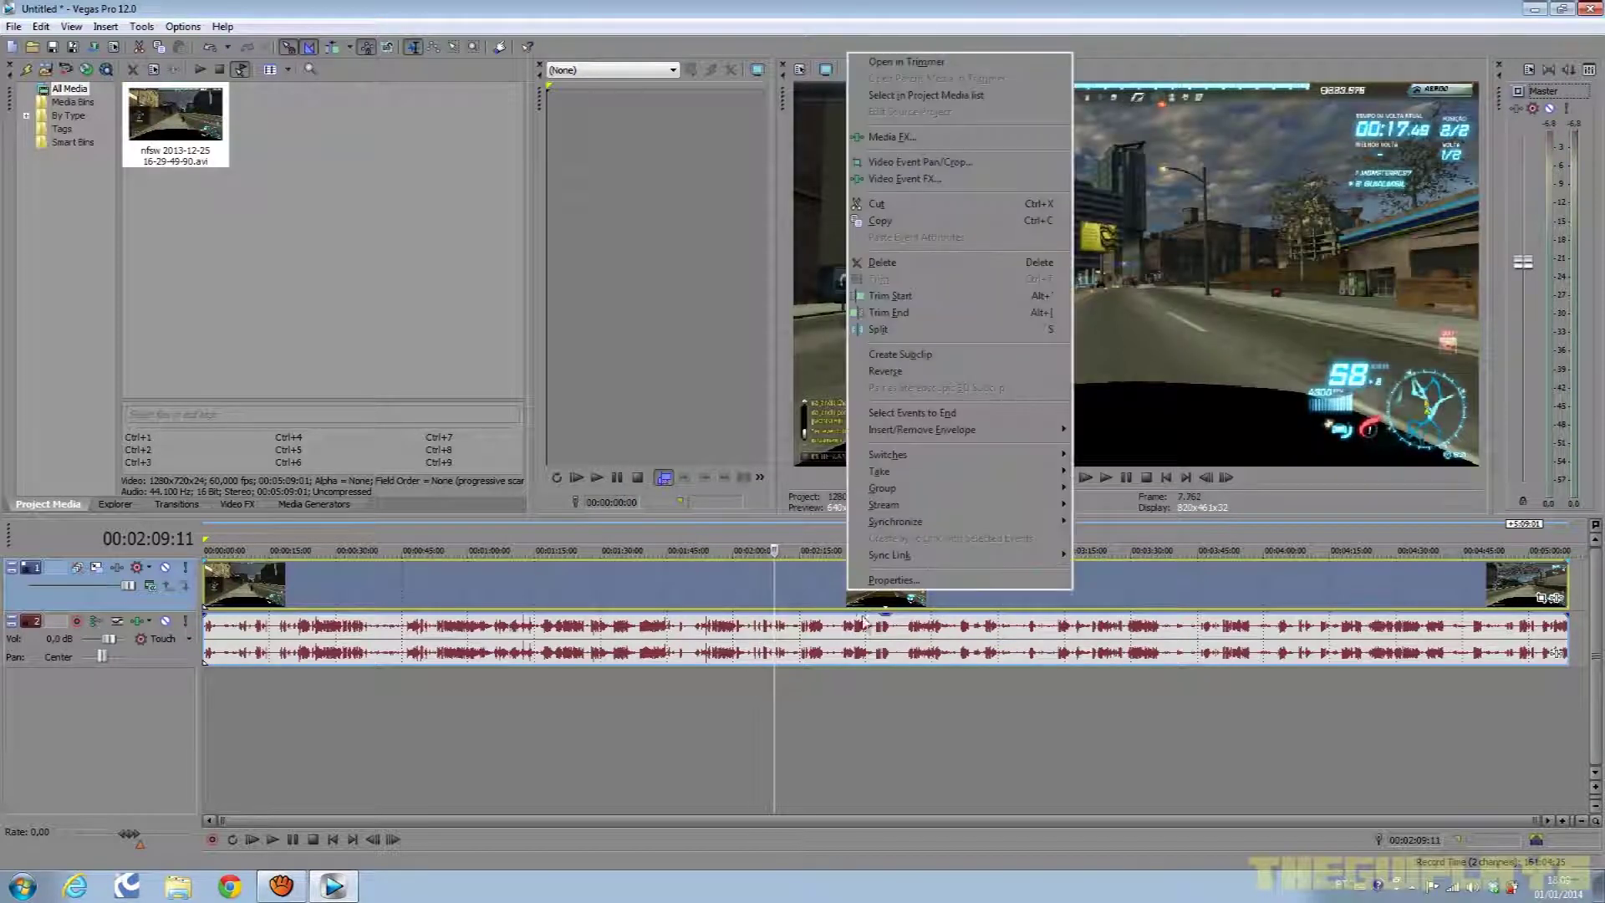
click(903, 583)
click(685, 348)
click(857, 602)
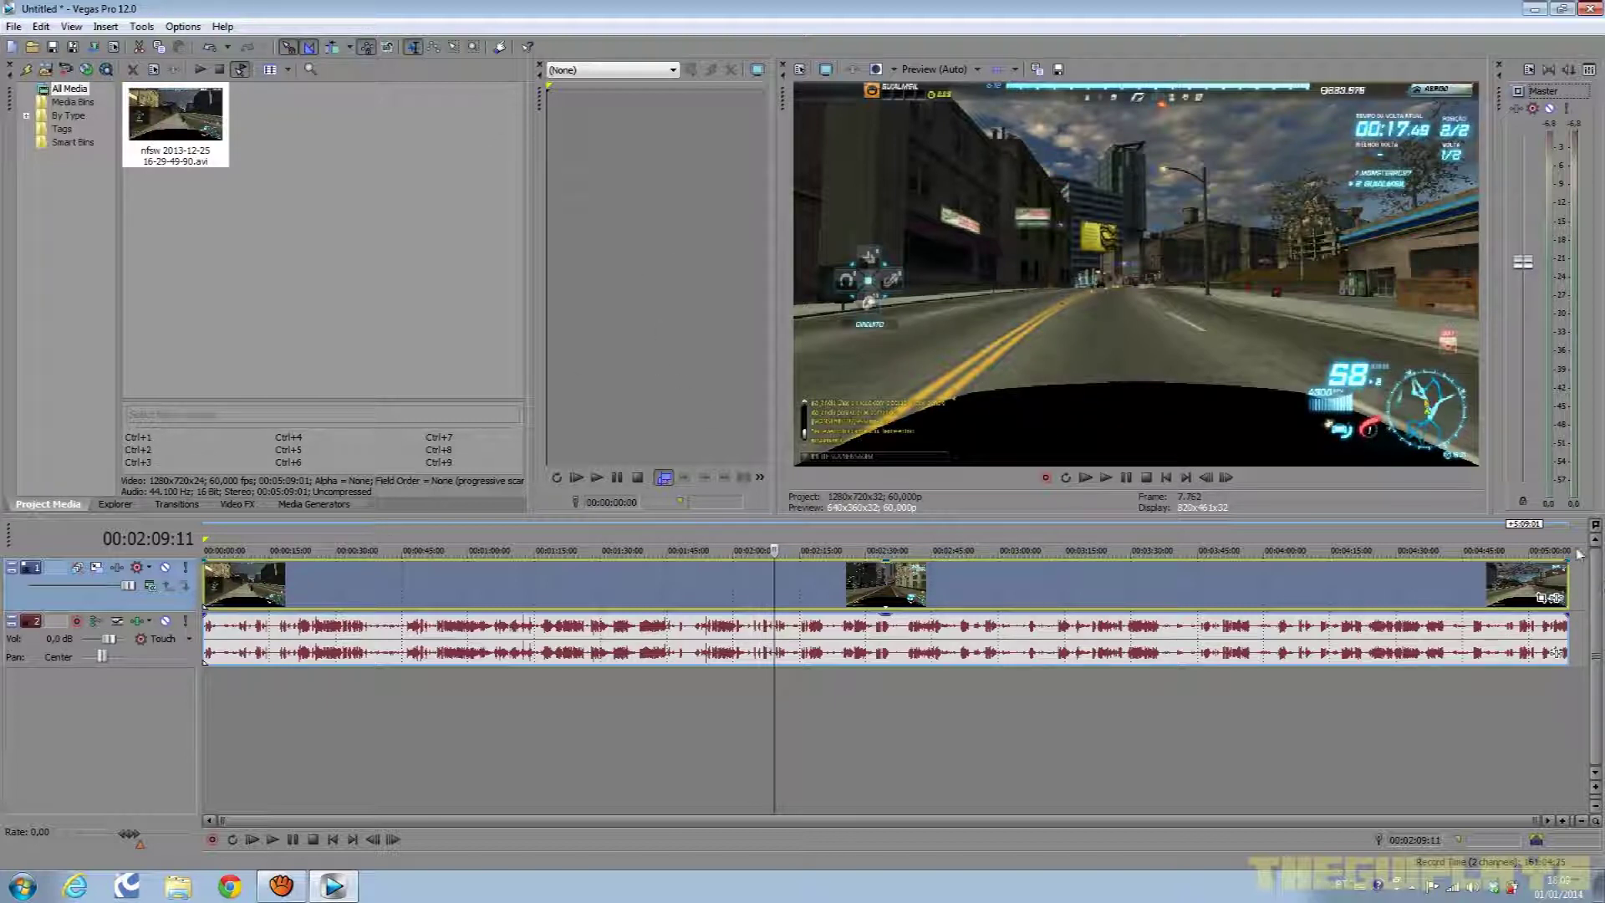
key(End)
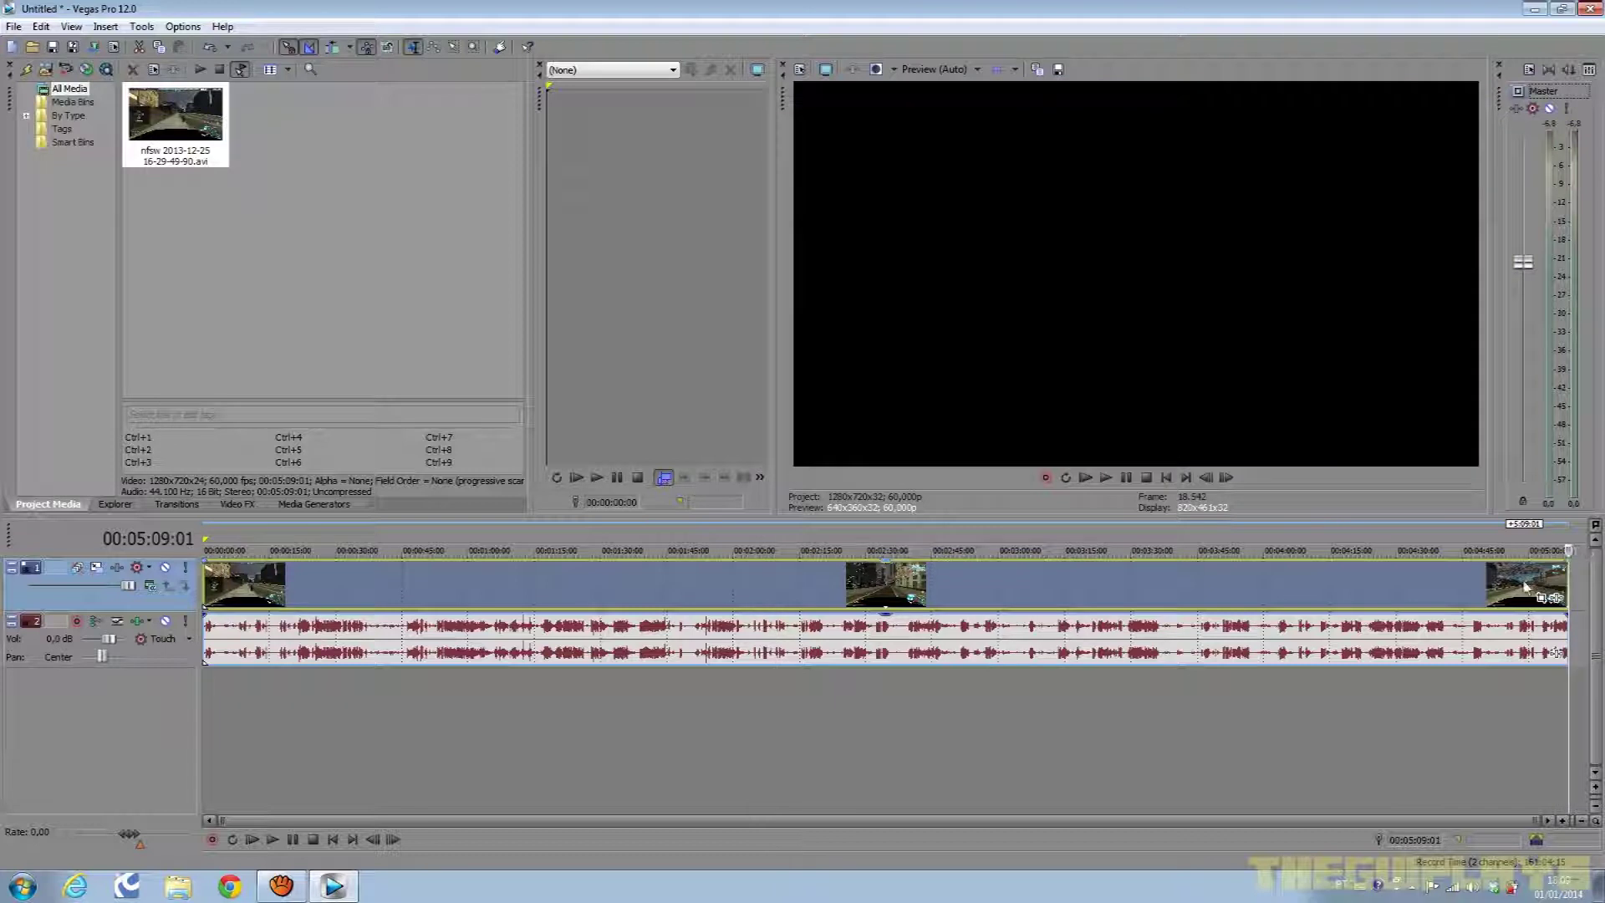
key(ctrl+z)
click(14, 26)
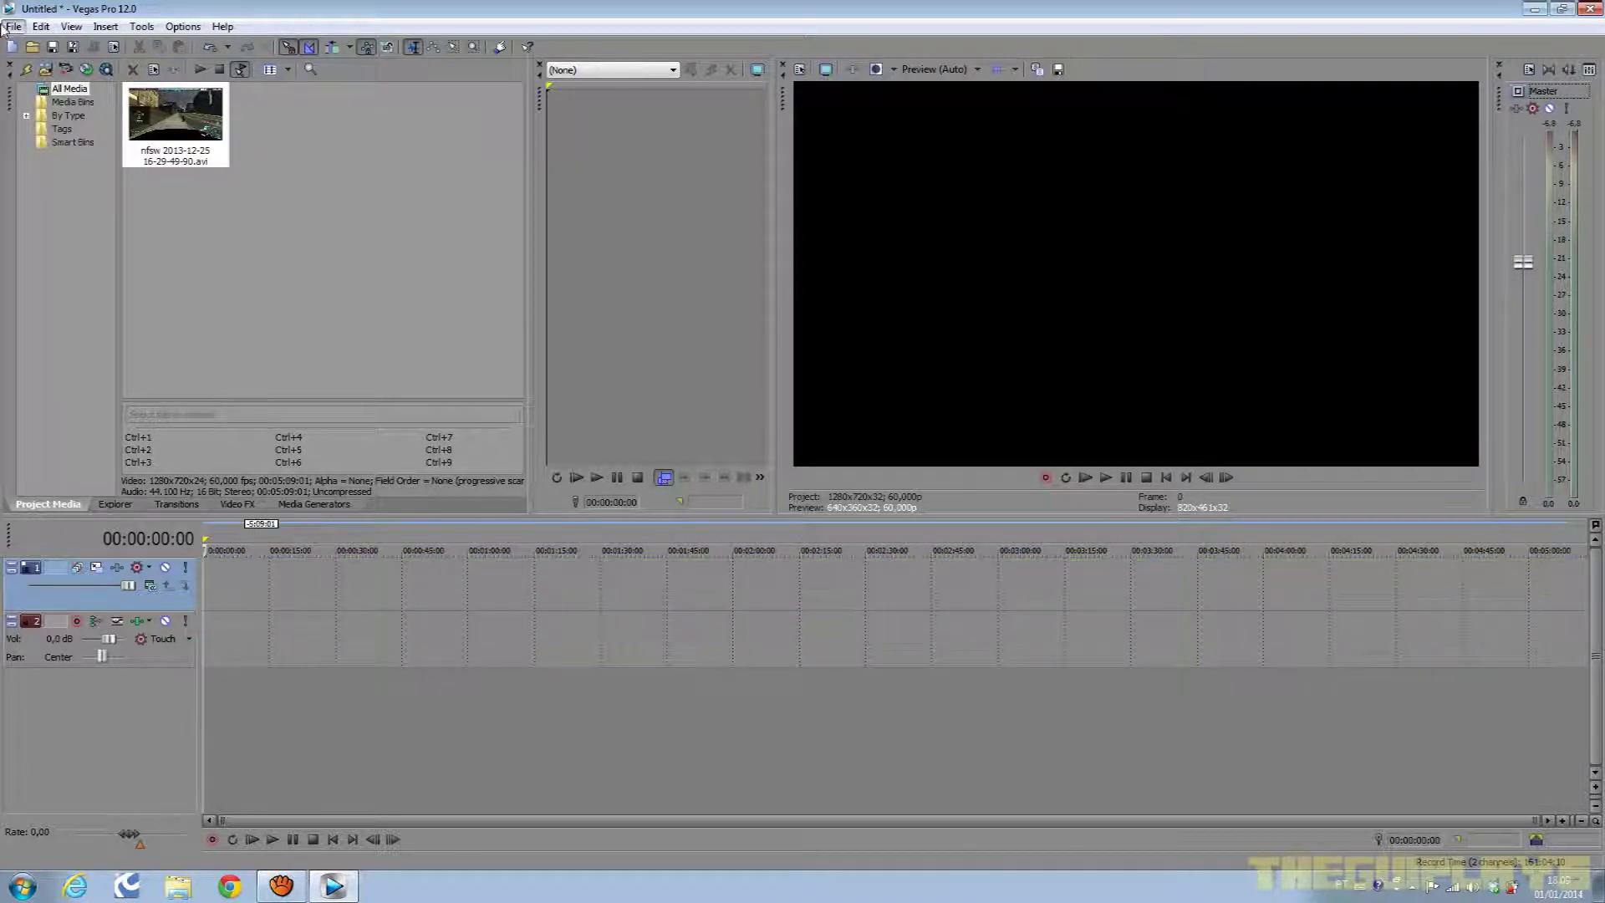
click(38, 55)
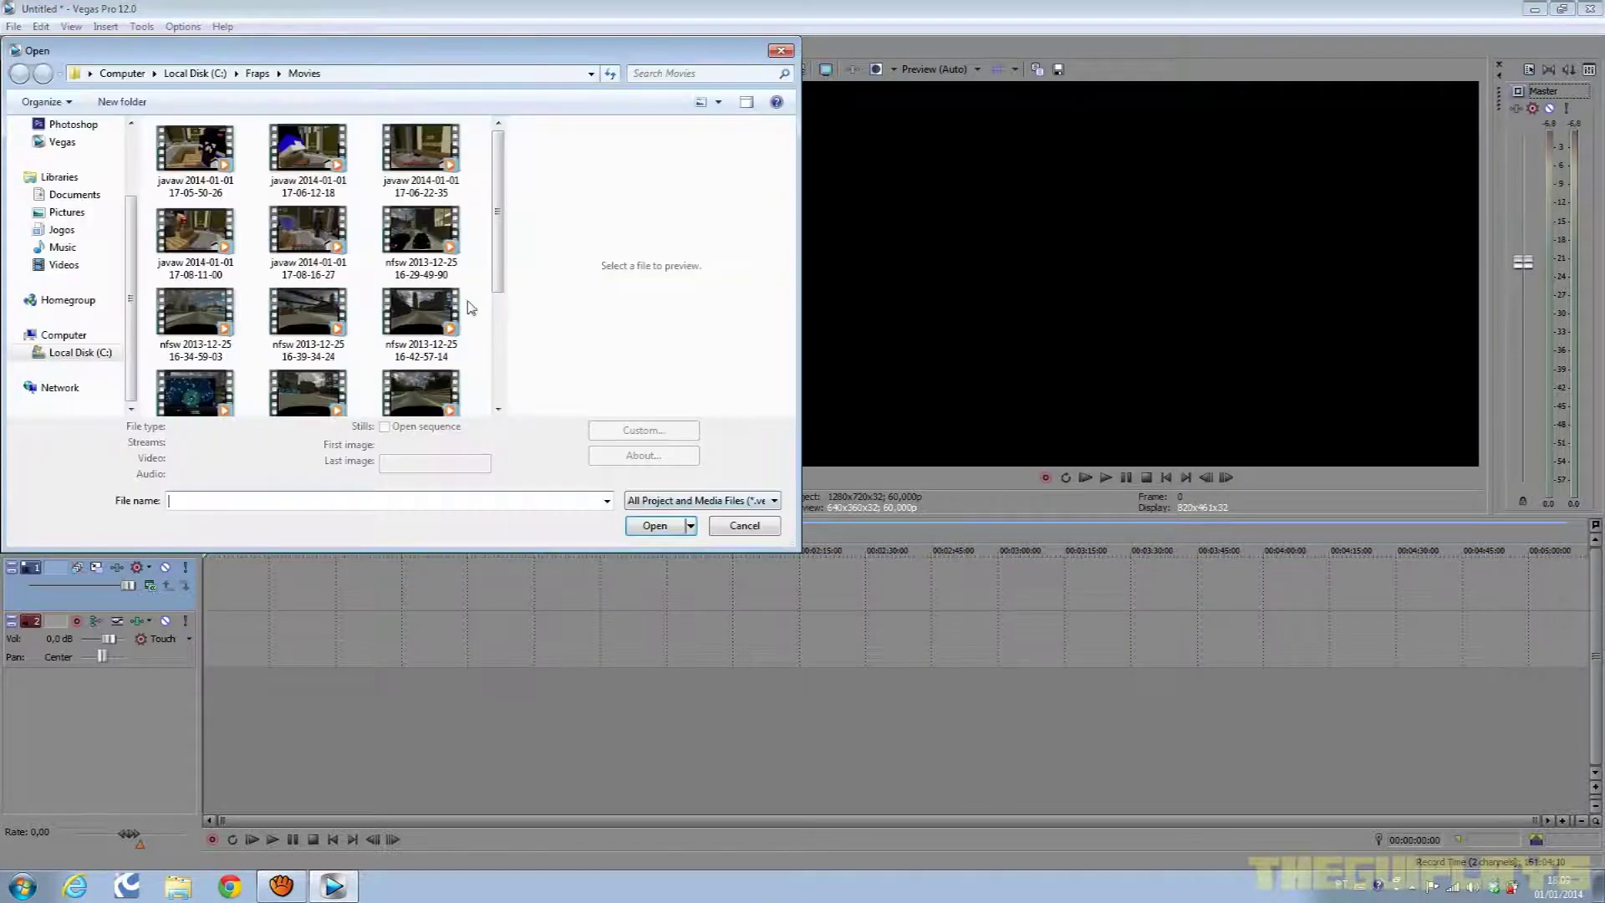
scroll(493, 234, down, 3)
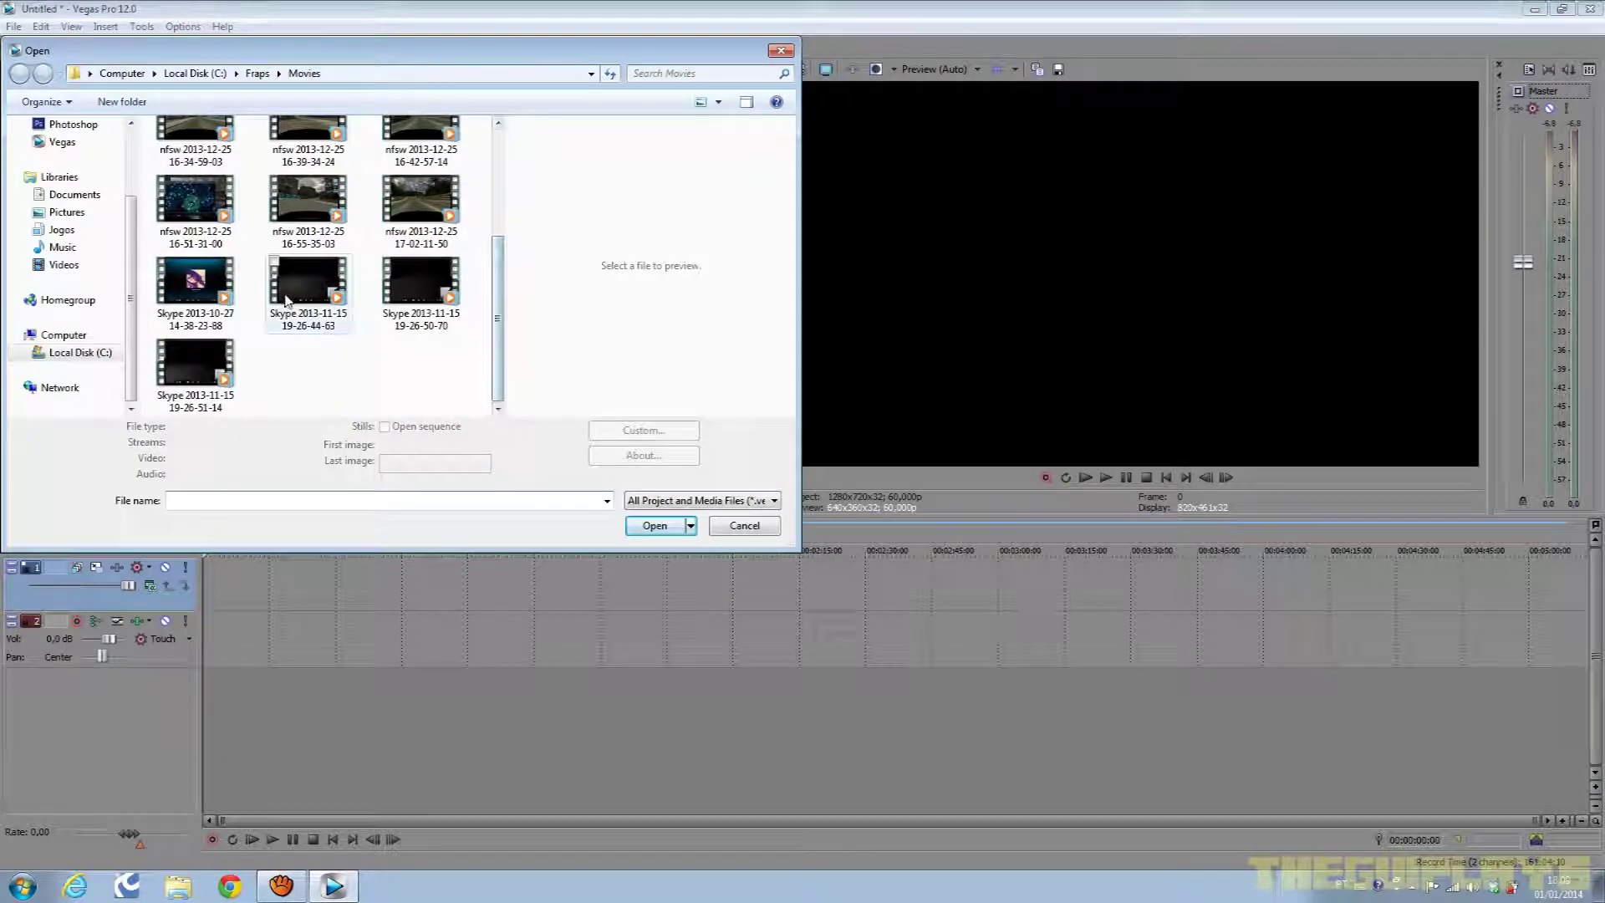
click(195, 284)
click(653, 536)
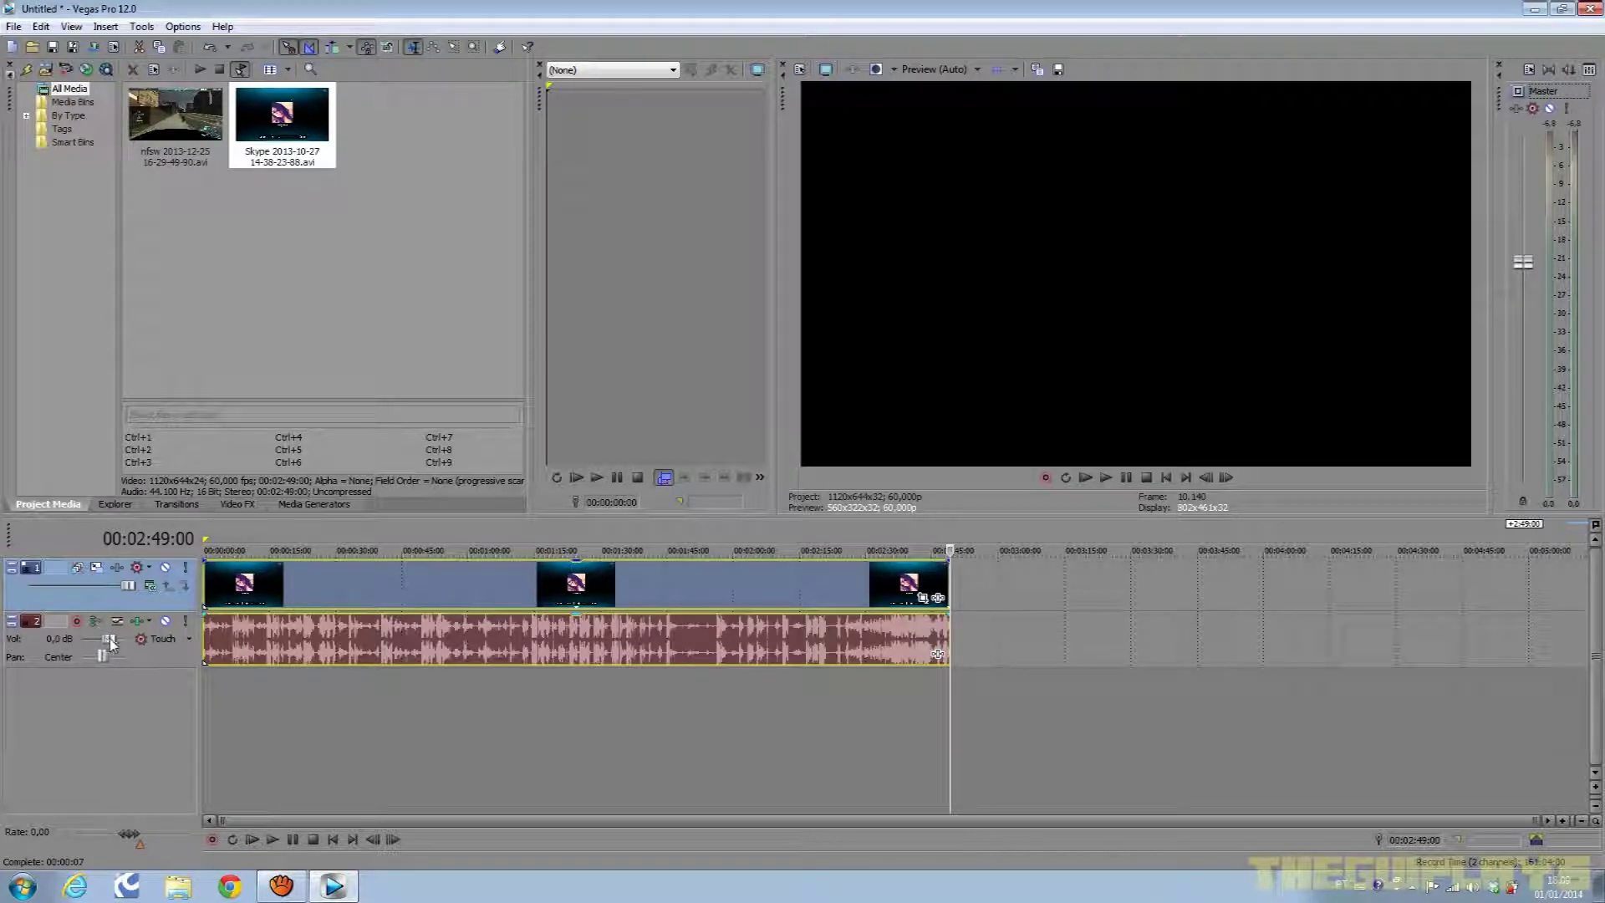
Lower the audio track's volume all the way to -Inf.
drag(109, 639, 82, 639)
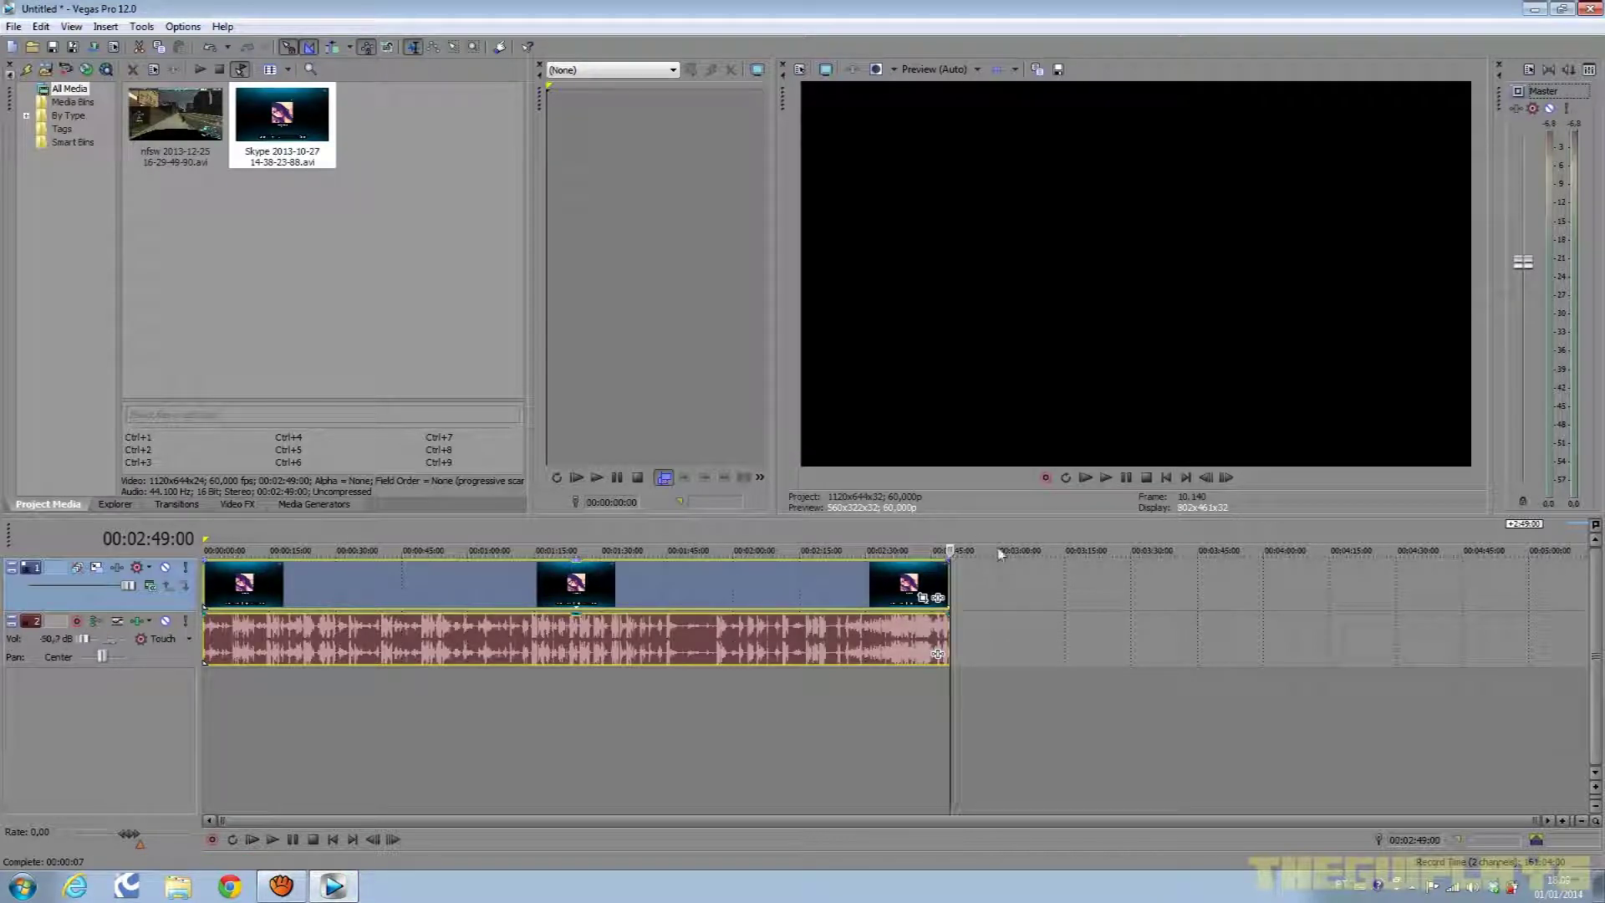
click(817, 636)
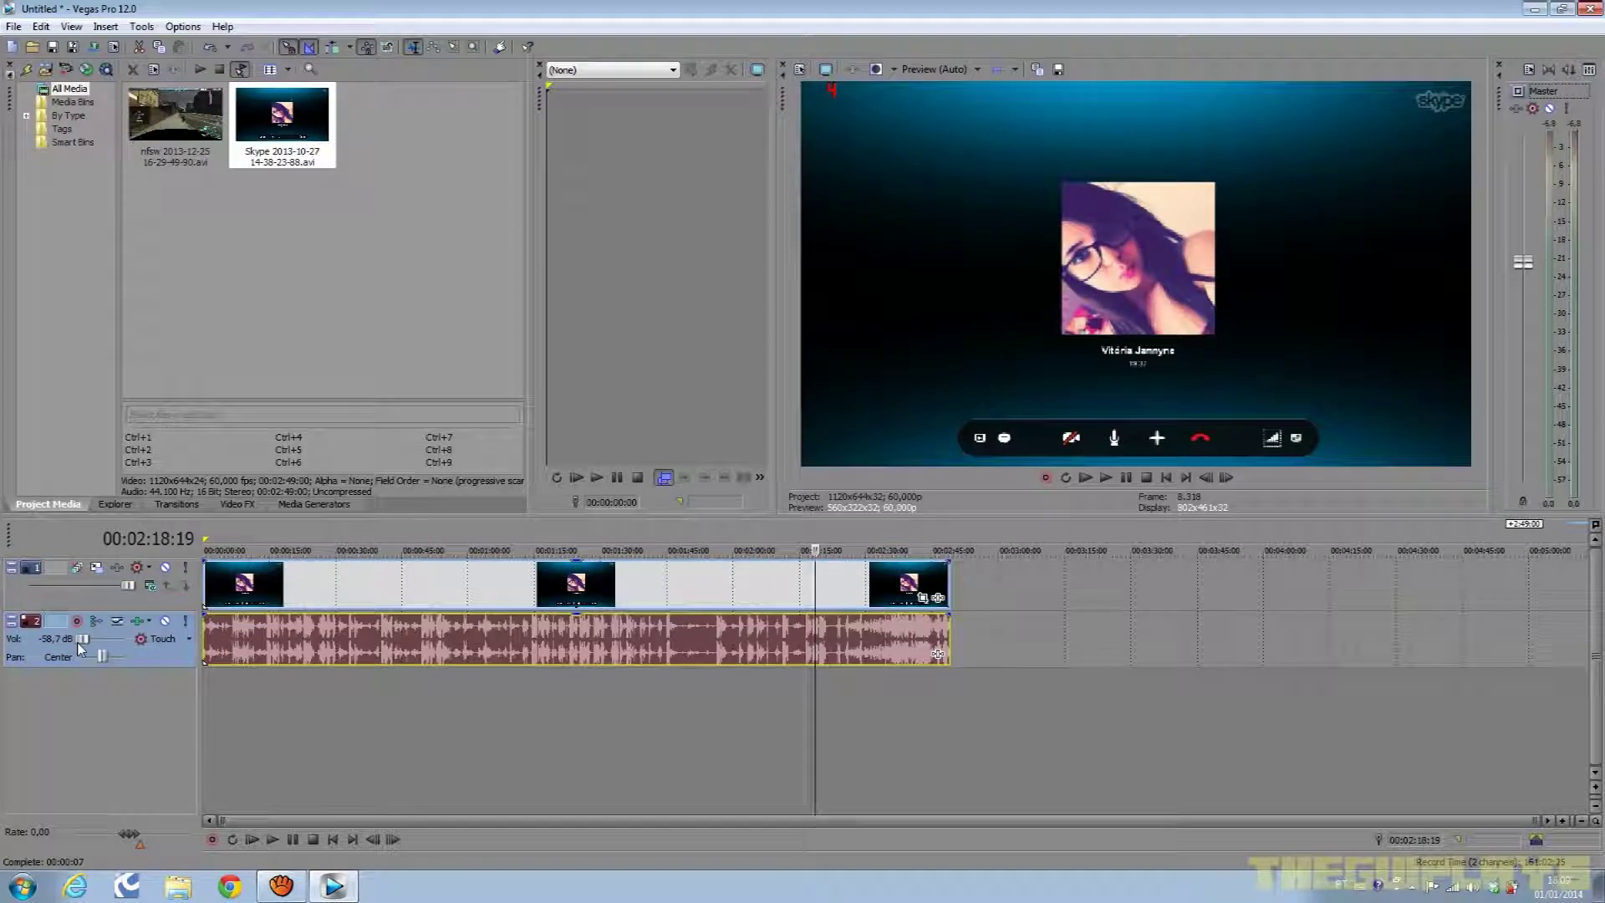
drag(87, 641, 72, 641)
Switch the Skype video event's resampling to Disable resample in its properties.
click(595, 588)
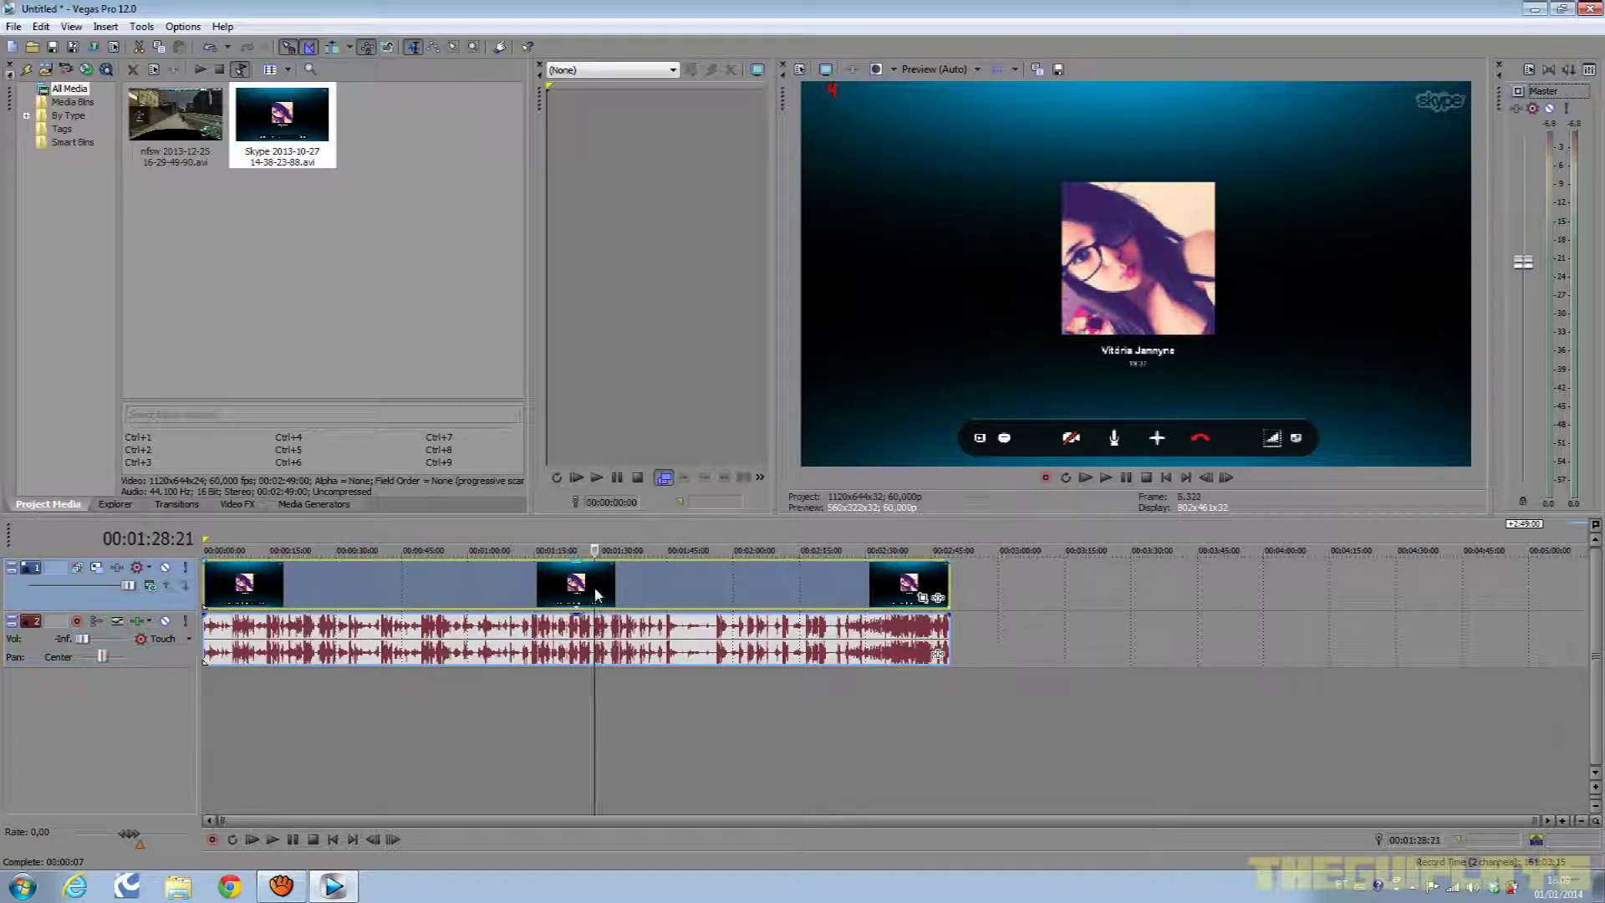
right_click(616, 604)
click(636, 578)
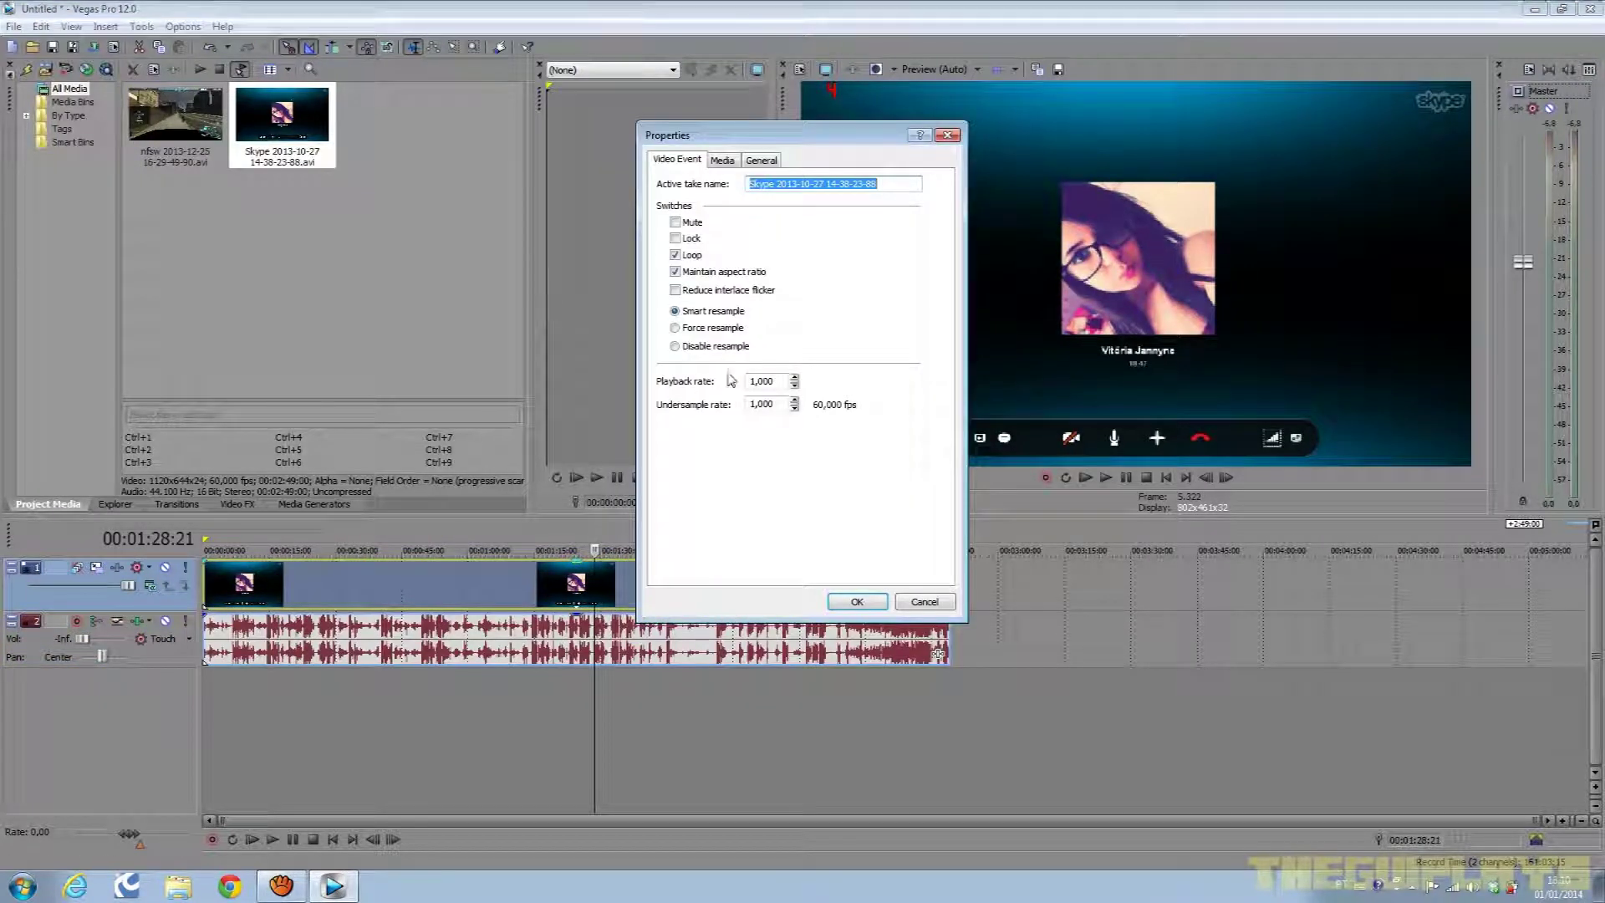
click(709, 346)
click(856, 602)
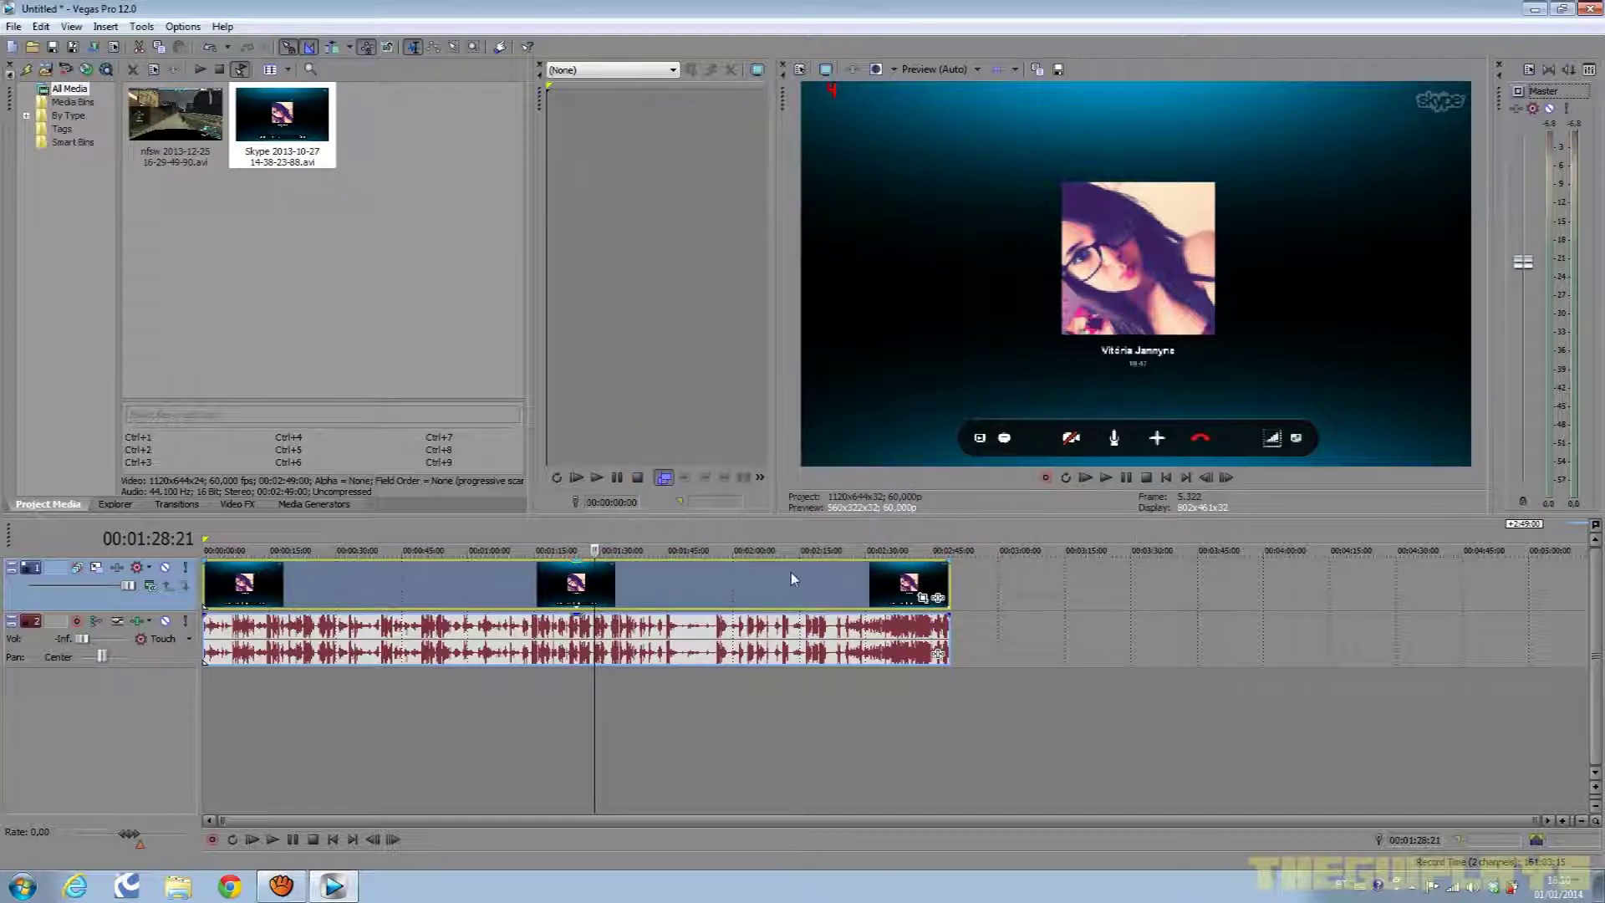
key(Delete)
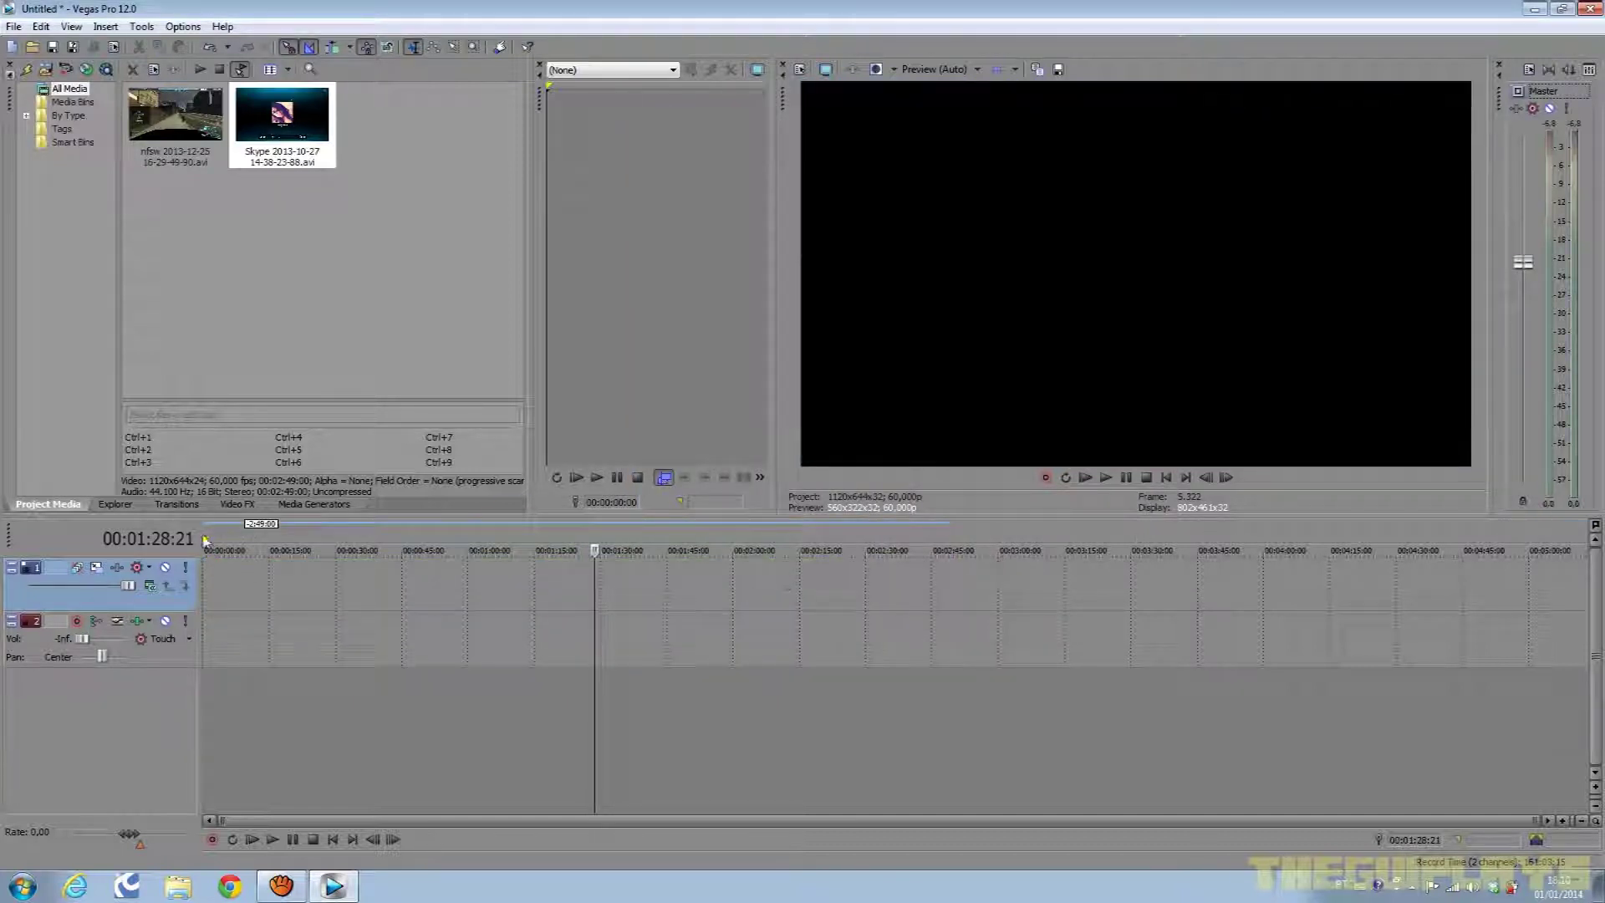
click(259, 159)
drag(198, 138, 205, 588)
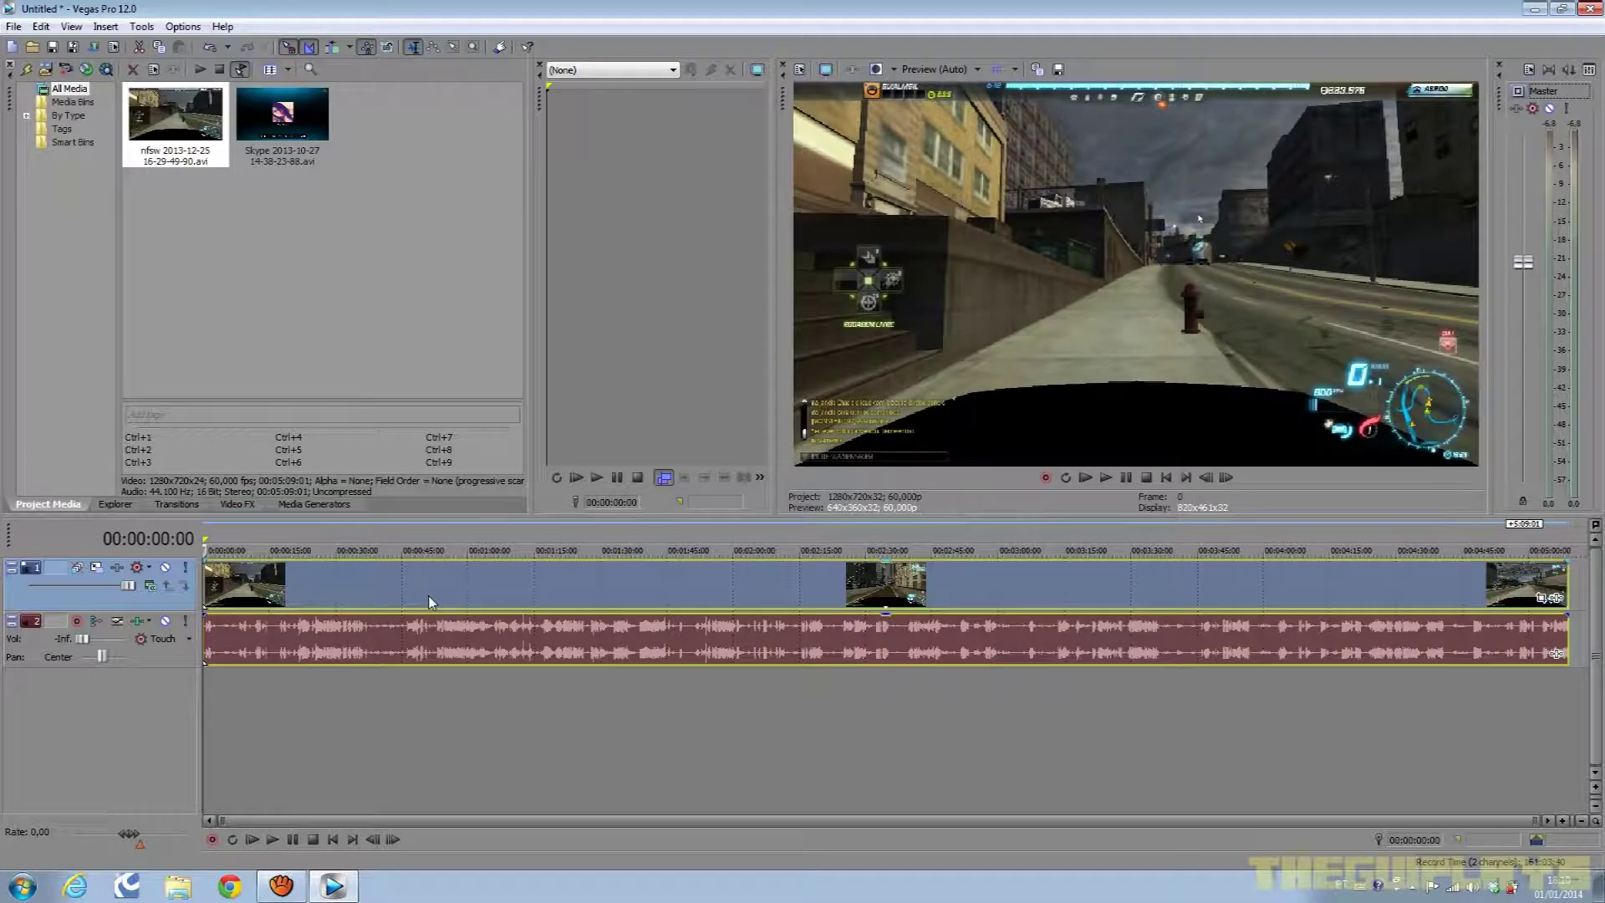
Turn off Maintain aspect ratio in the nfsw video event's properties.
click(387, 589)
right_click(389, 590)
click(432, 580)
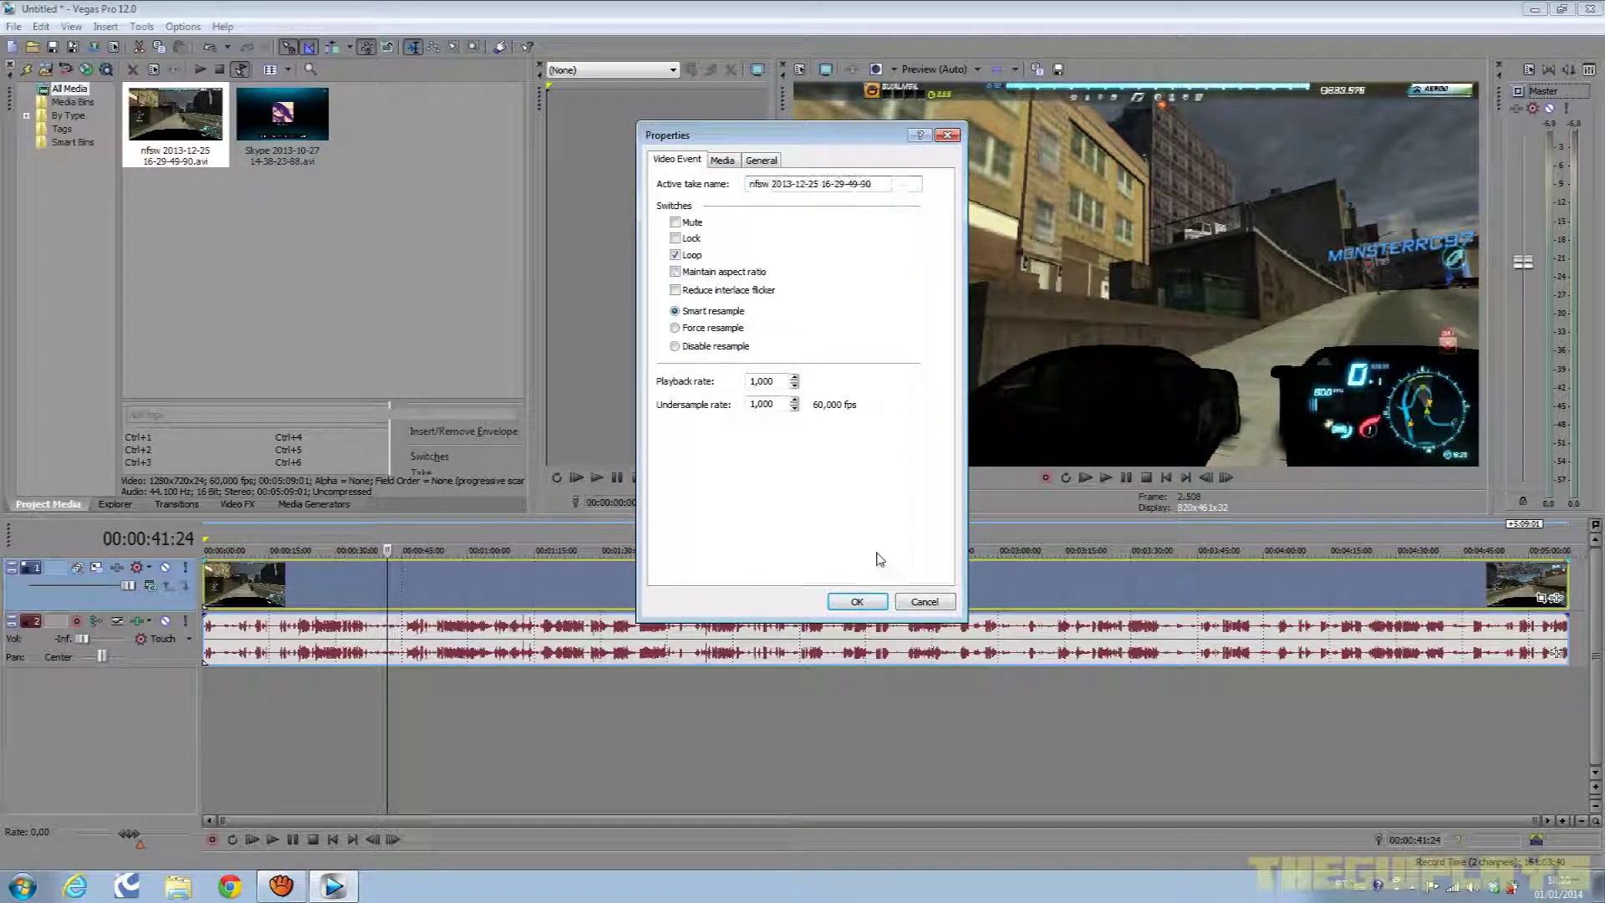
click(861, 602)
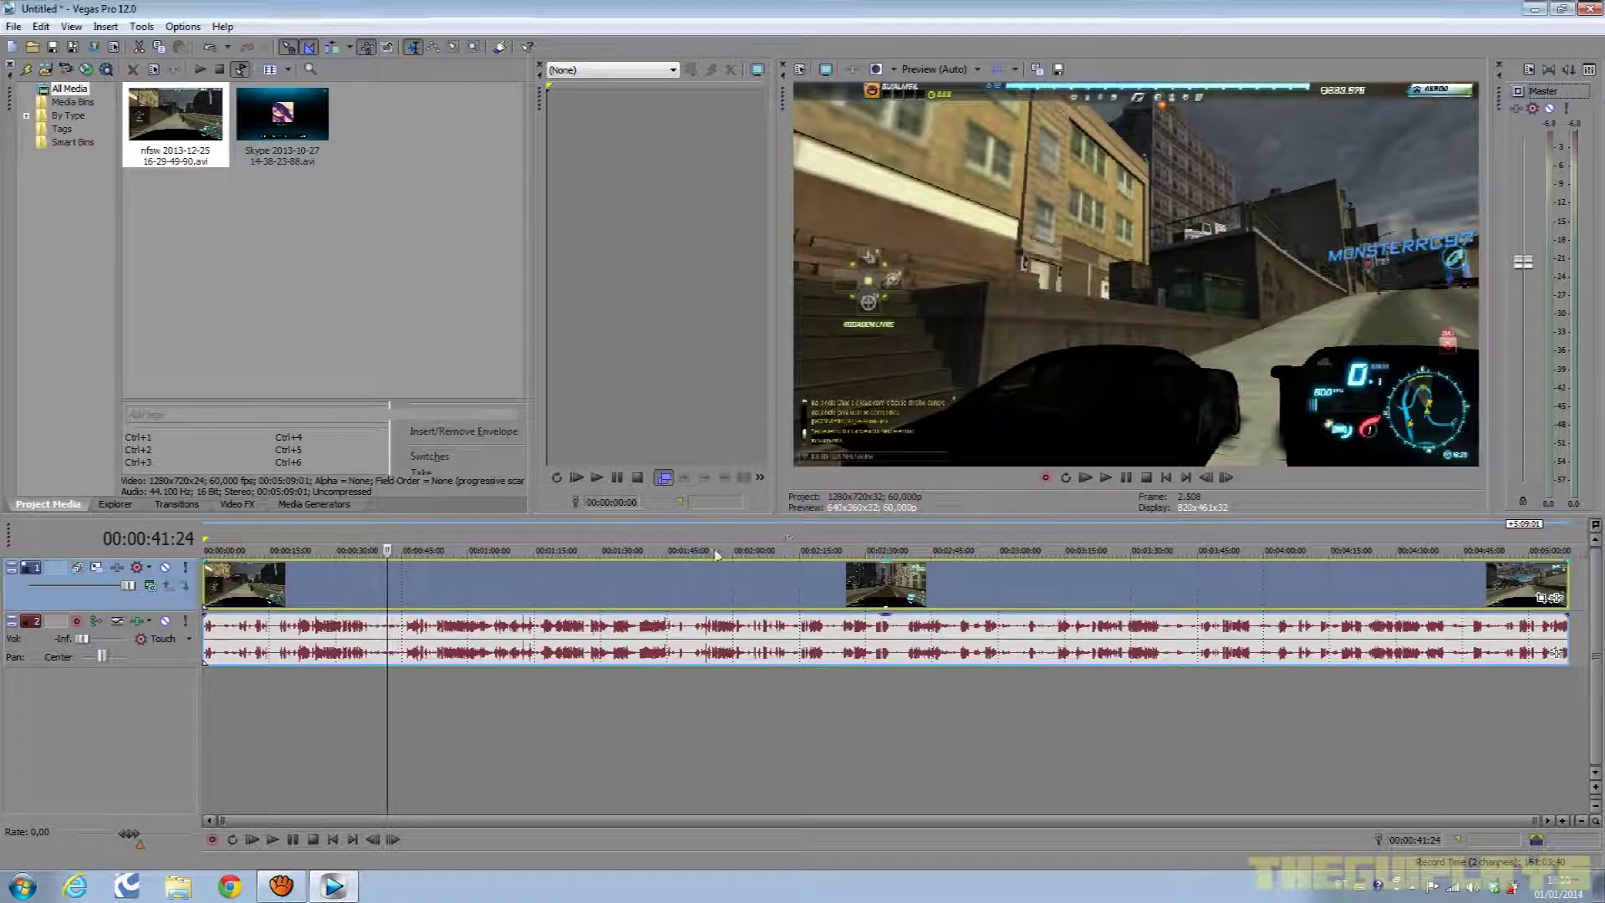
Turn Maintain aspect ratio back on in the nfsw video event's properties.
right_click(709, 596)
click(736, 585)
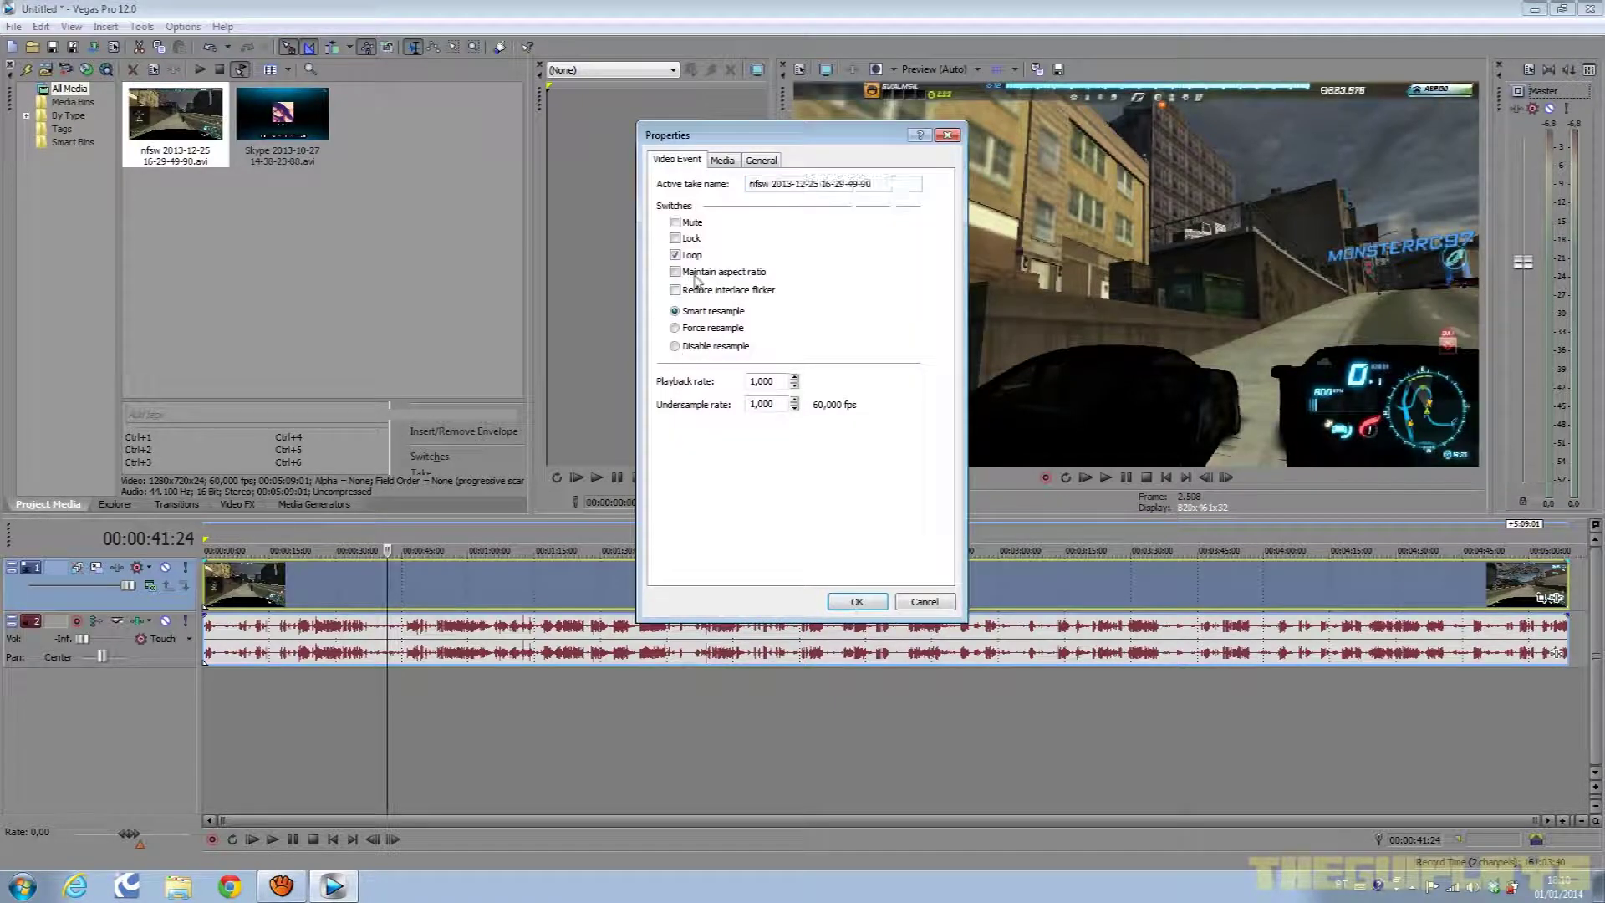
click(858, 601)
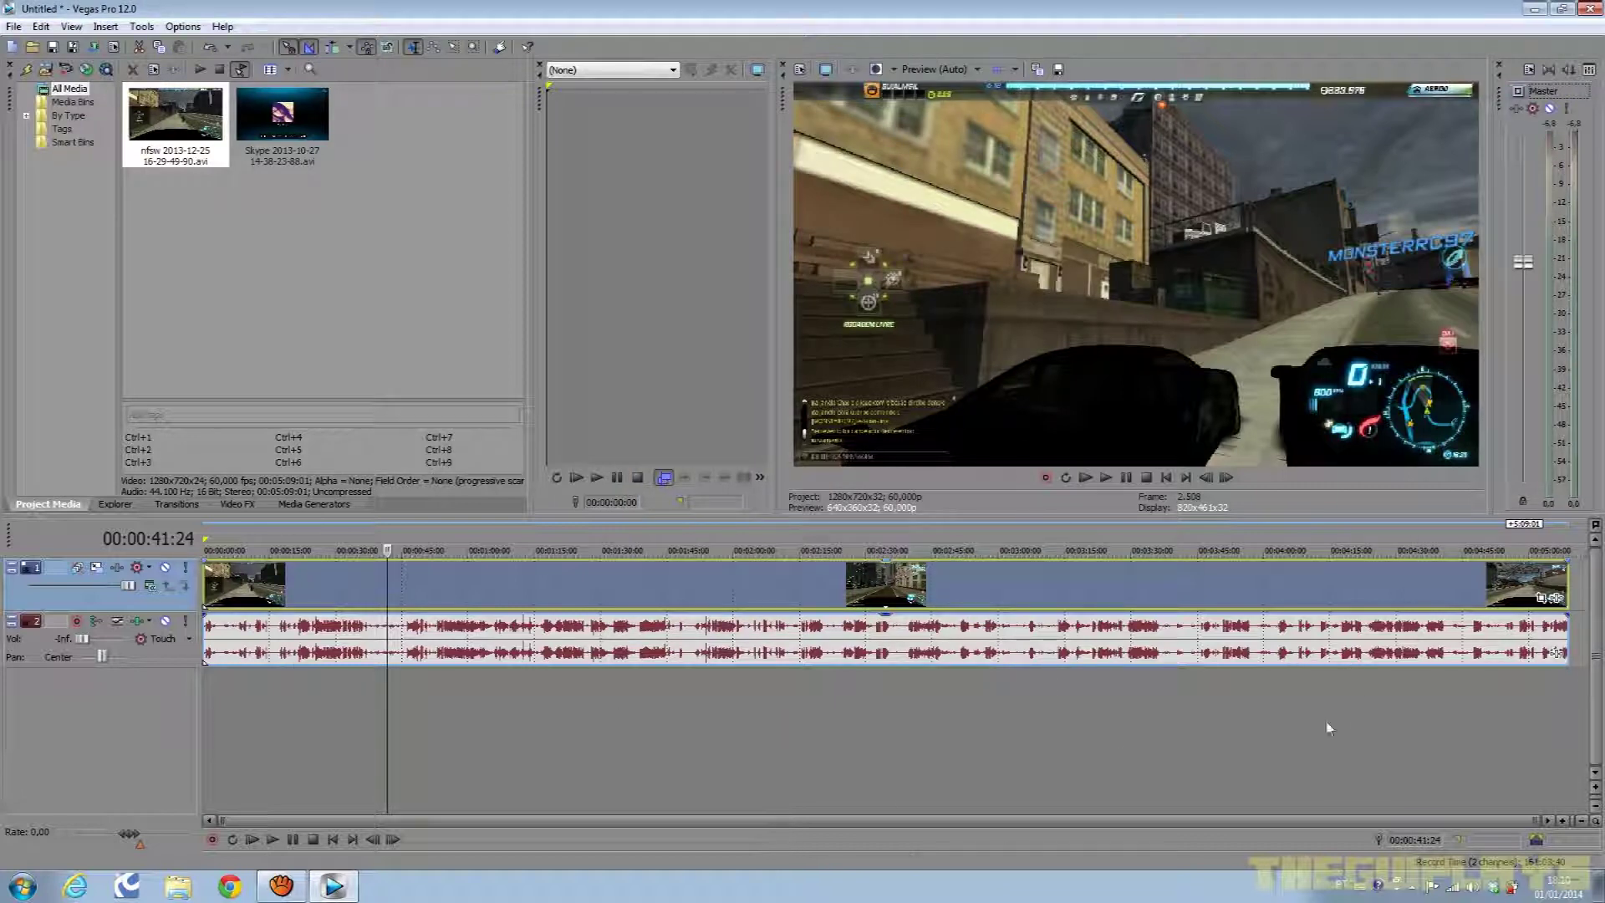
Set the nfsw video event to Disable resample in its properties.
right_click(640, 609)
right_click(589, 591)
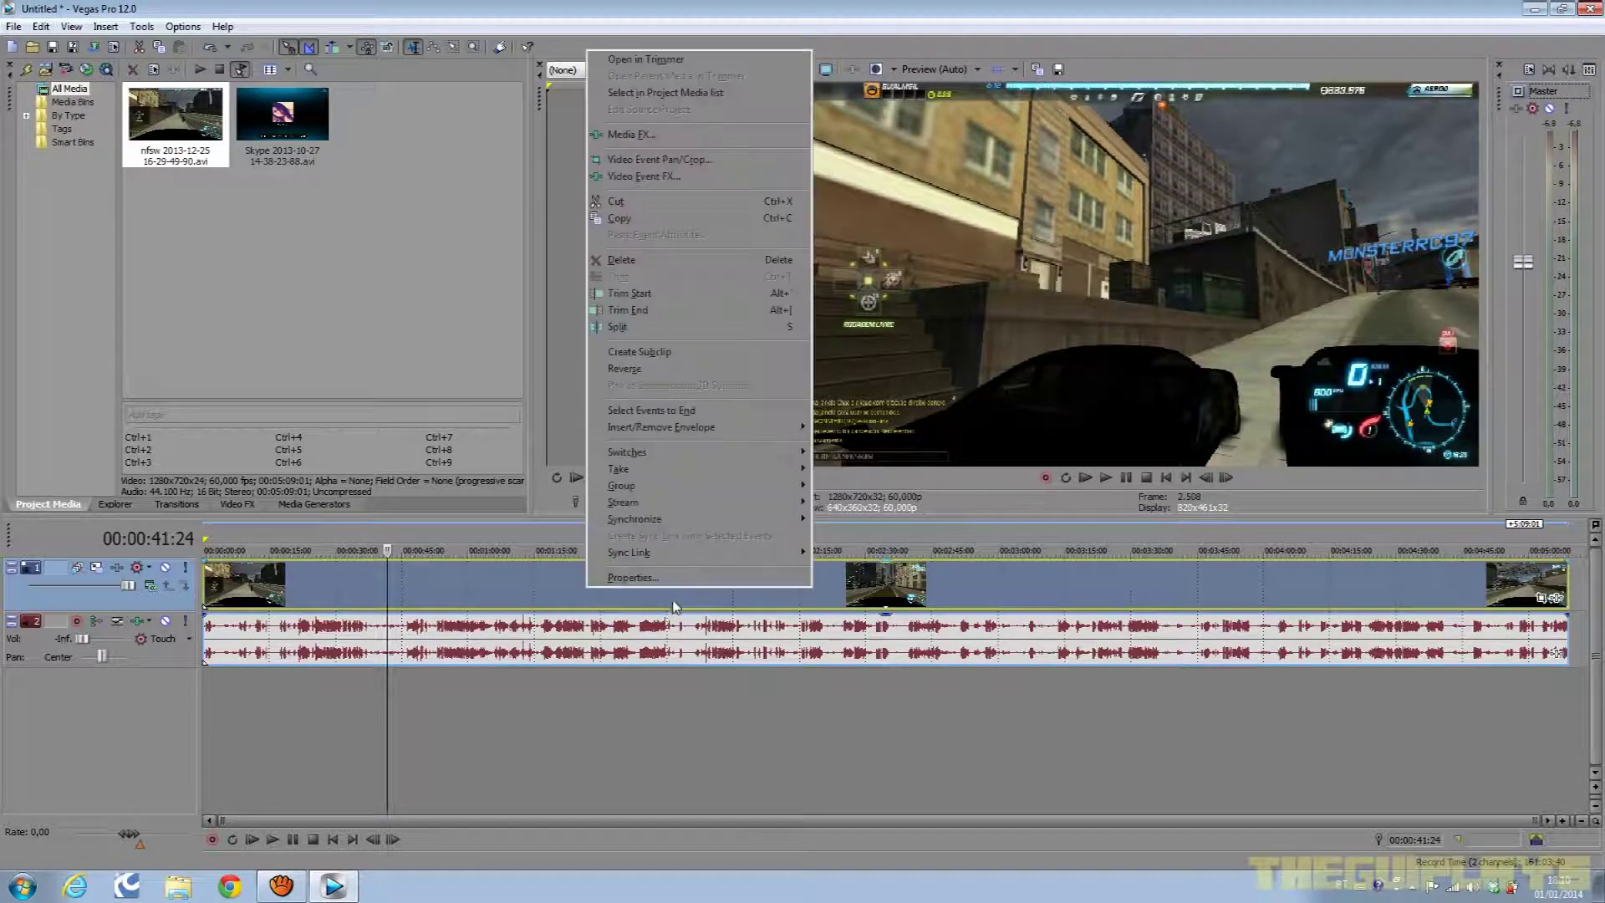
click(711, 577)
click(703, 348)
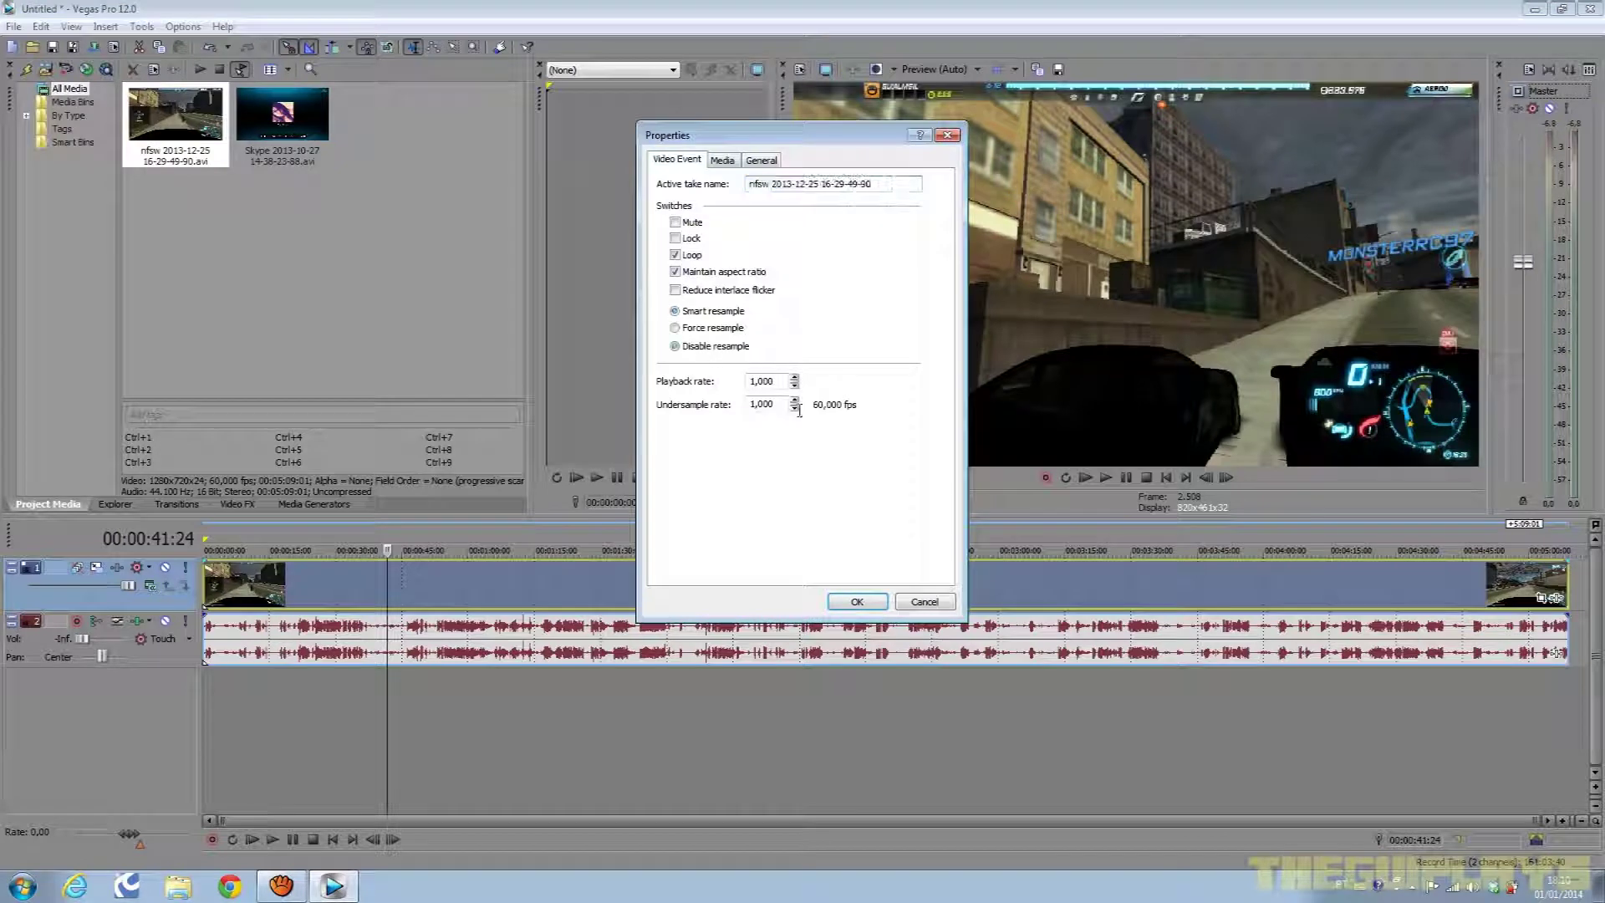
click(856, 601)
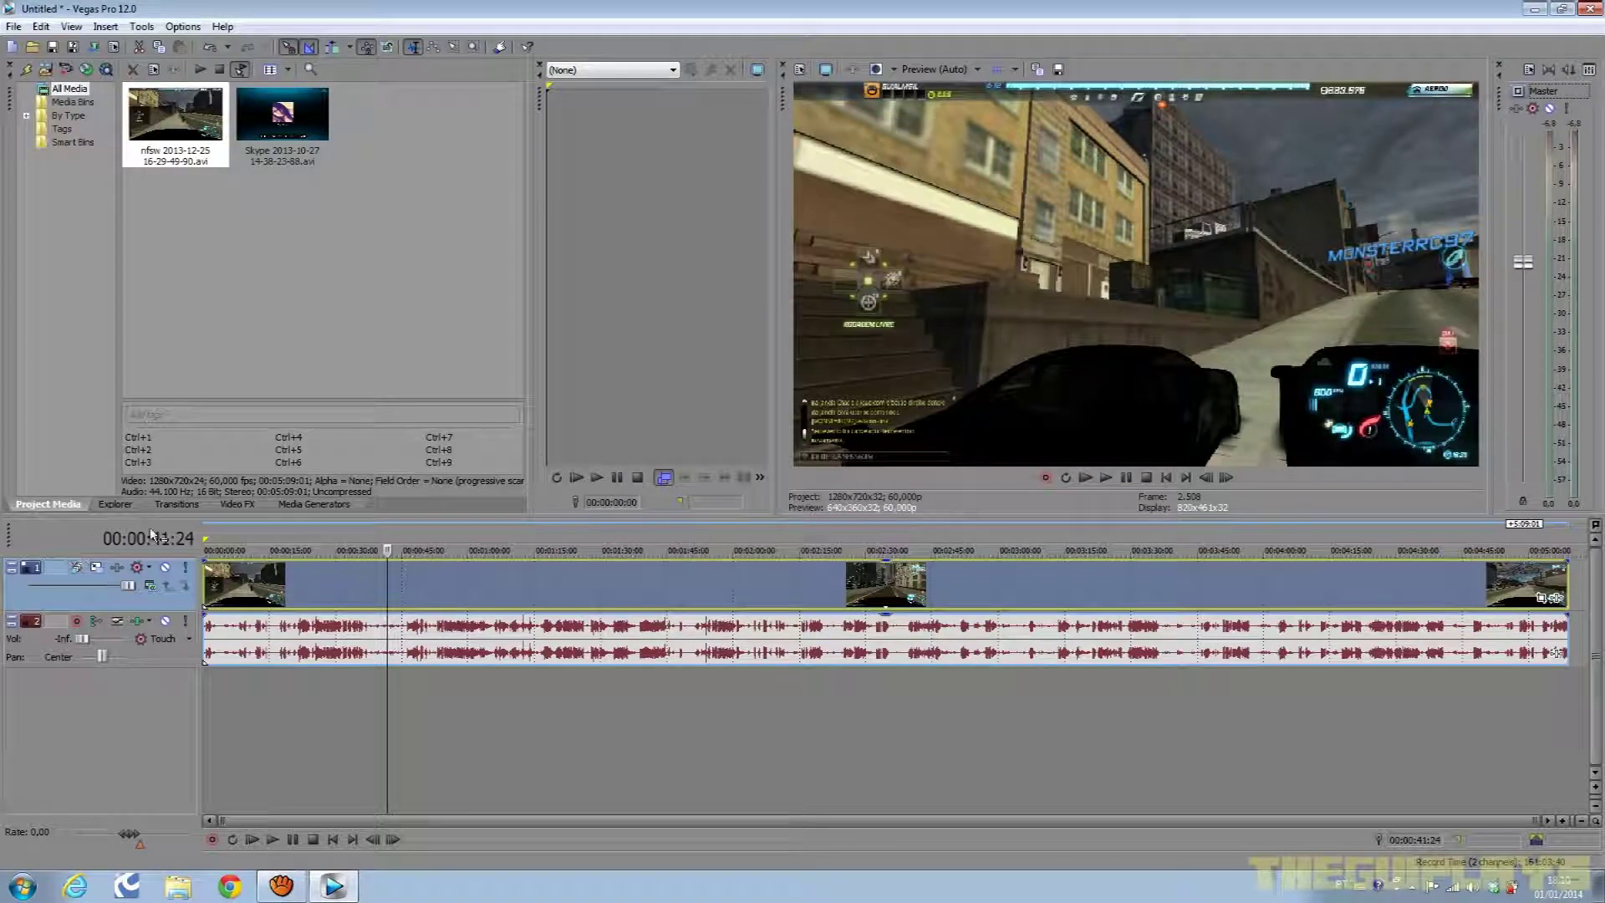
Check the start and end of the nfsw clip and scrub through its second half in the preview.
click(204, 526)
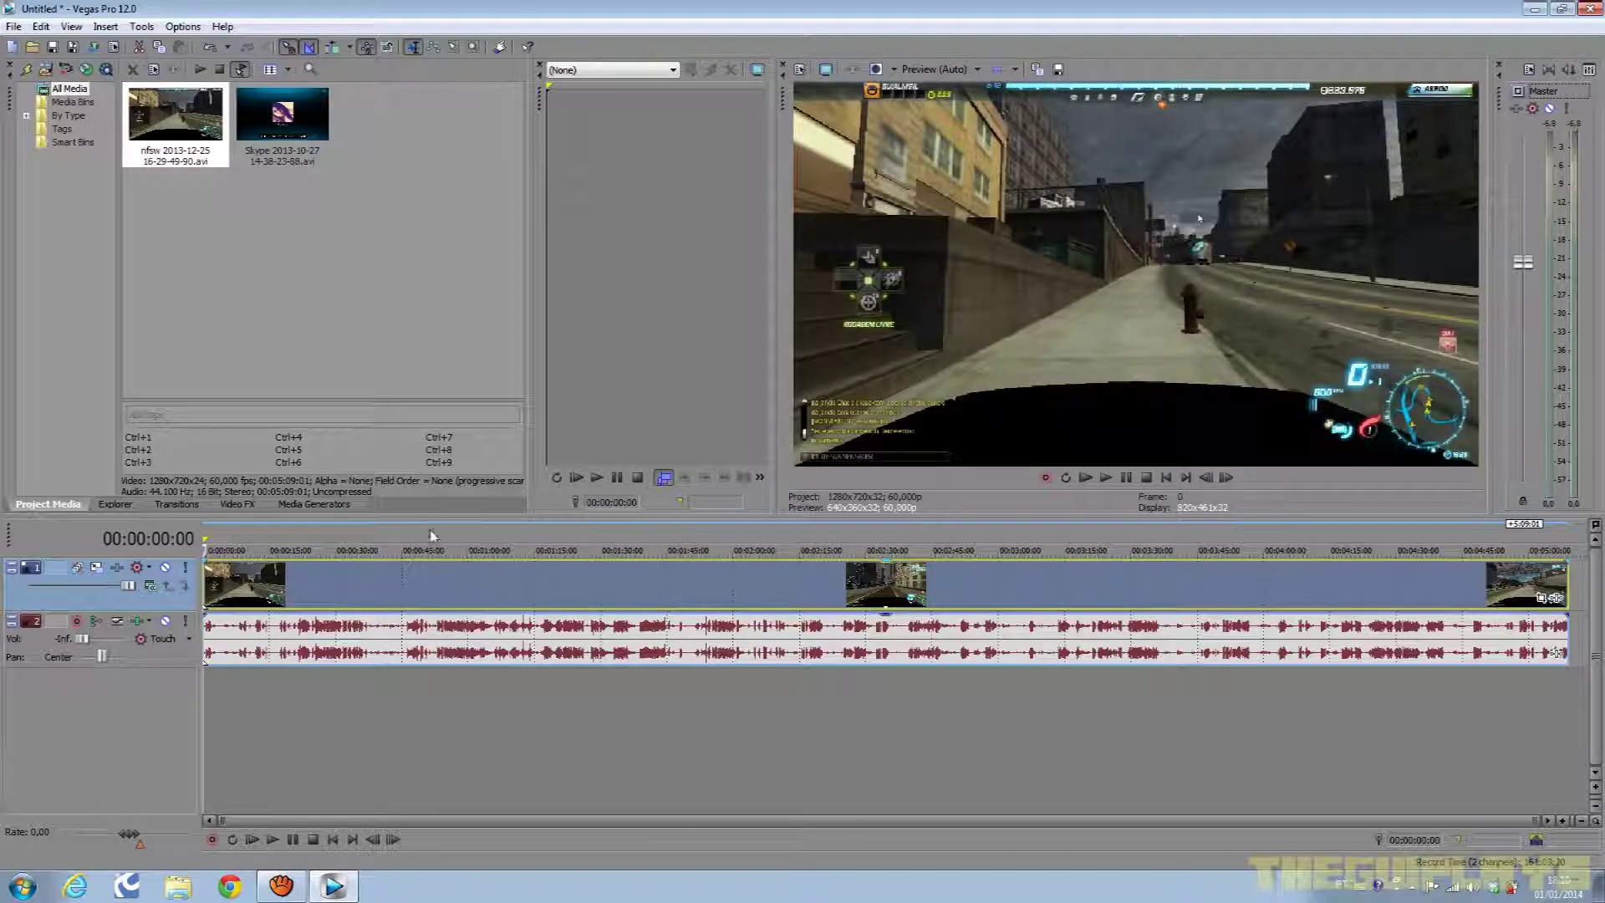
click(1580, 596)
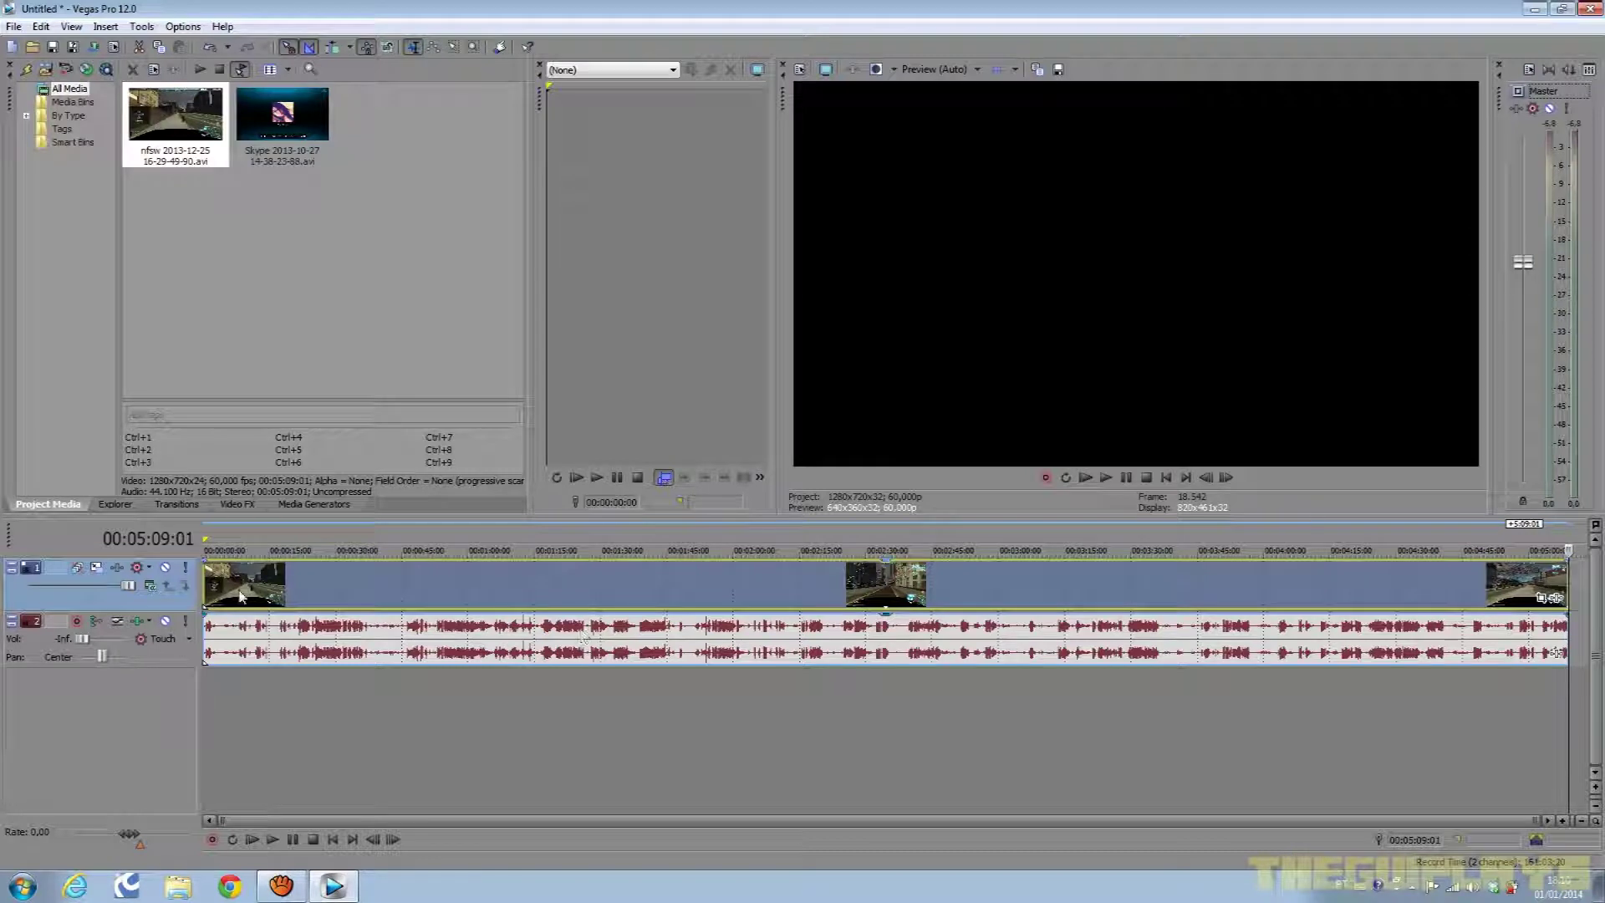
click(714, 533)
drag(795, 546, 1381, 534)
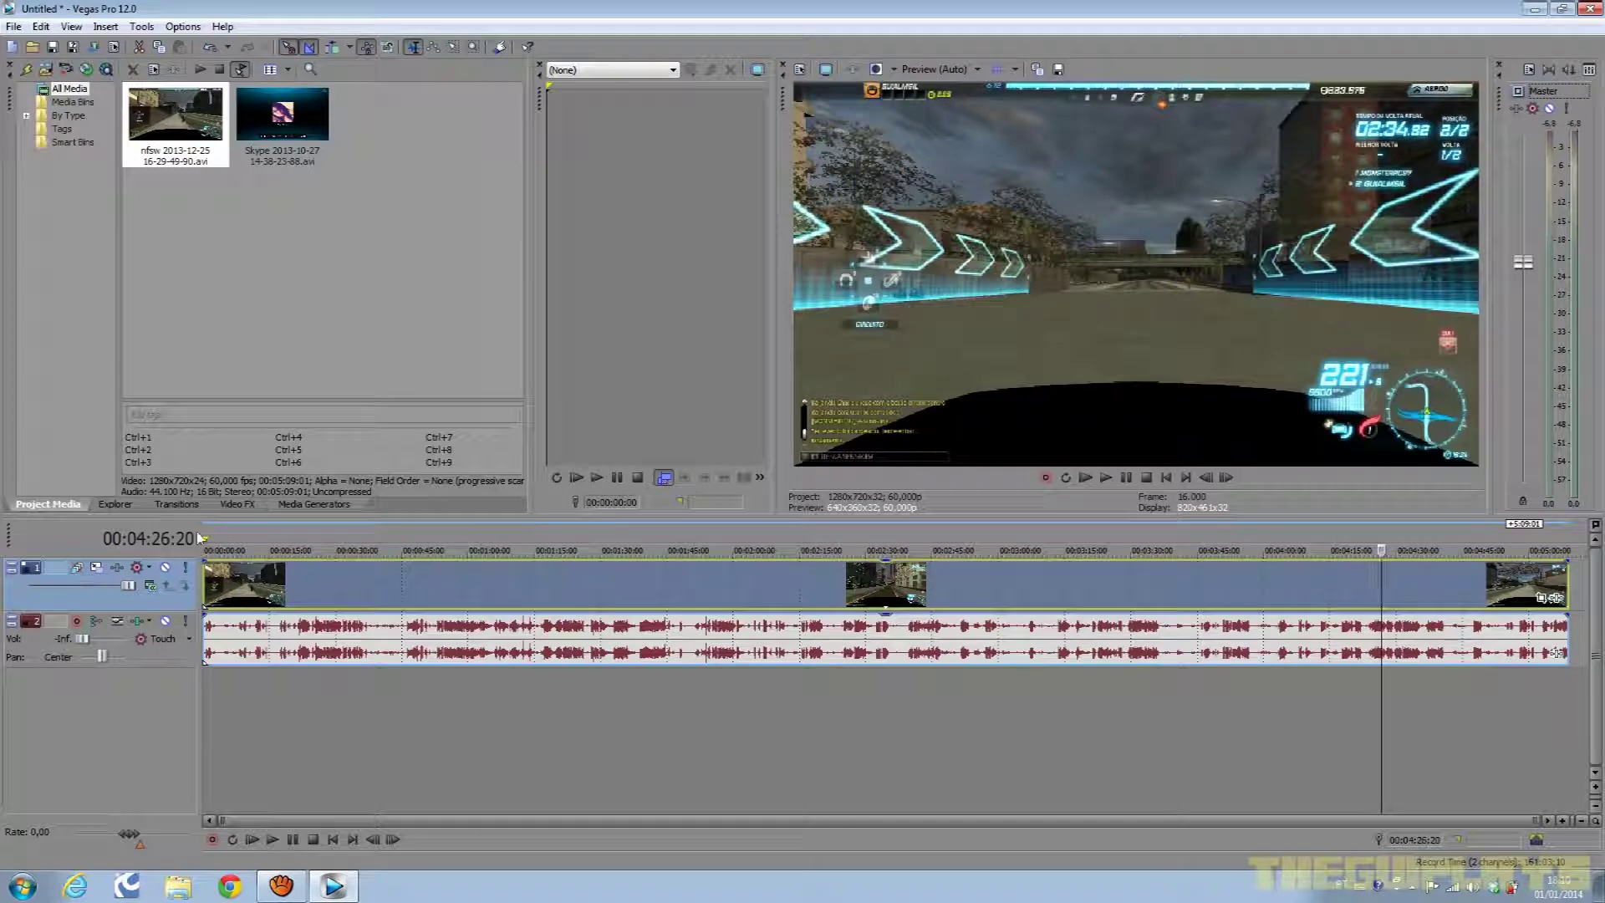
Return the playback cursor to the project start and move the nfsw clip to begin at about 33 seconds.
click(207, 535)
drag(301, 596, 445, 602)
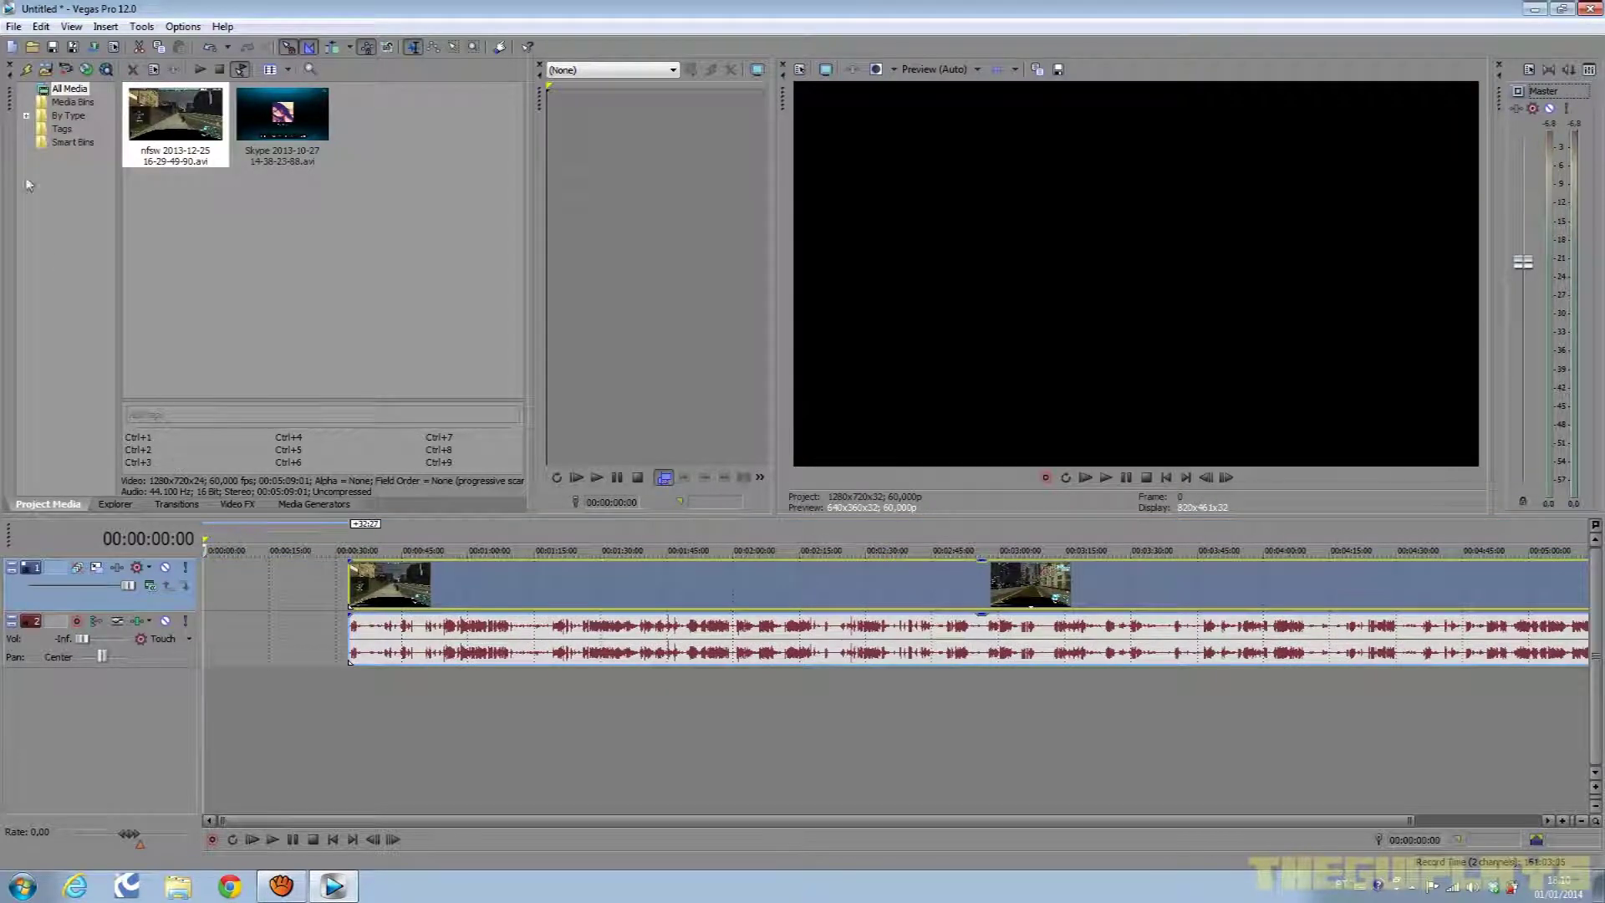
Open the video Nova Intro Do TheGuiPlays from the Videos library to place it at the beginning of the timeline.
click(13, 26)
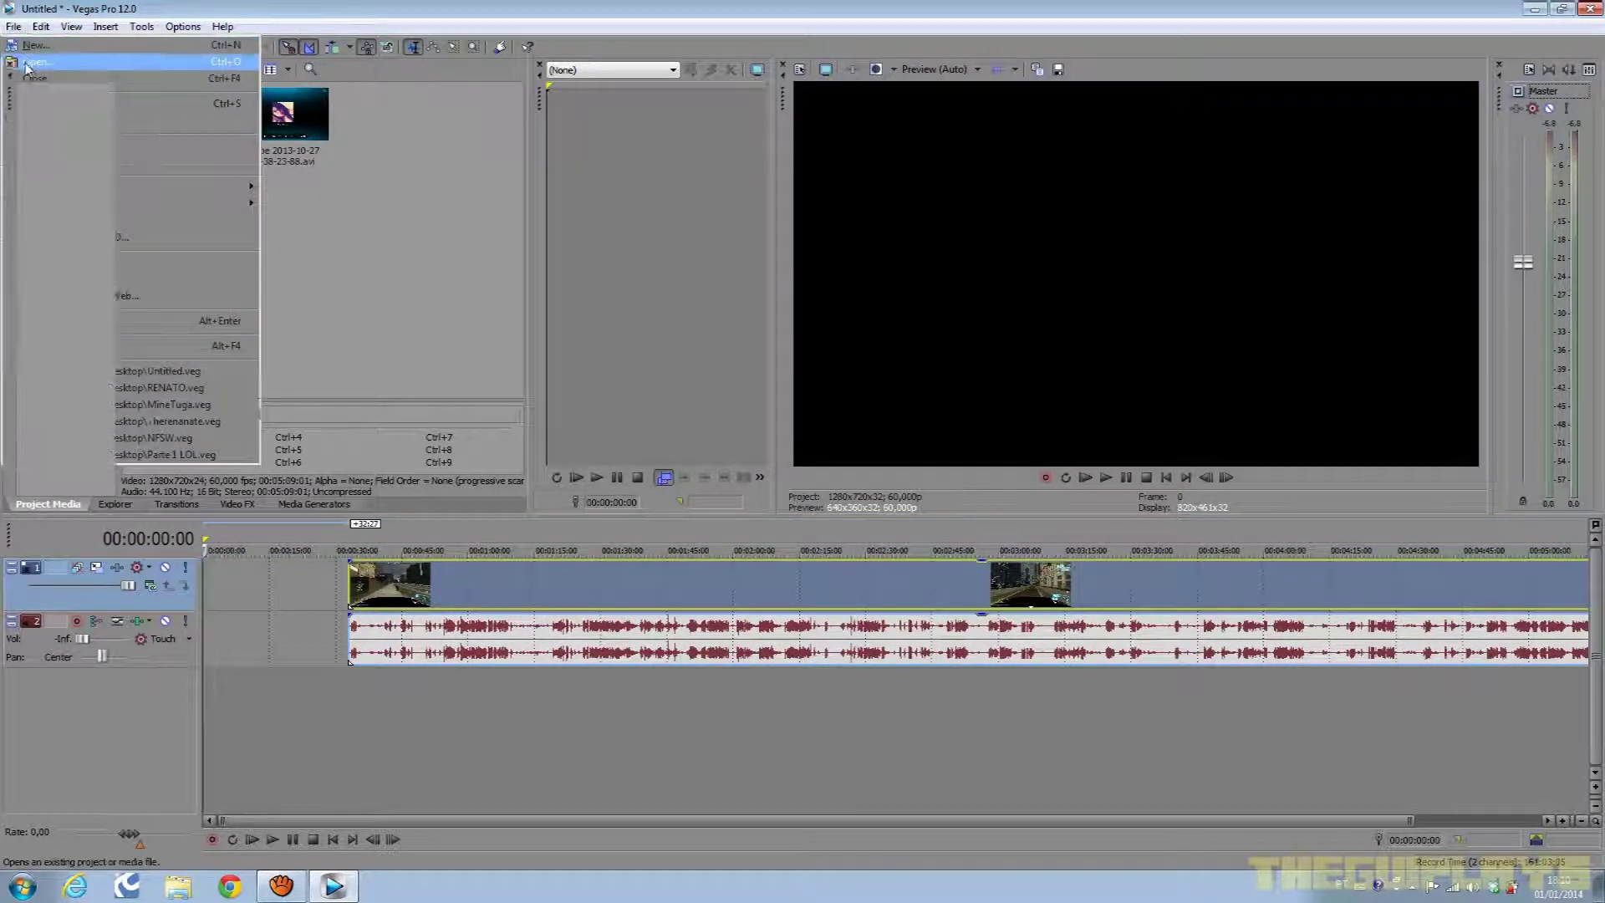
click(34, 62)
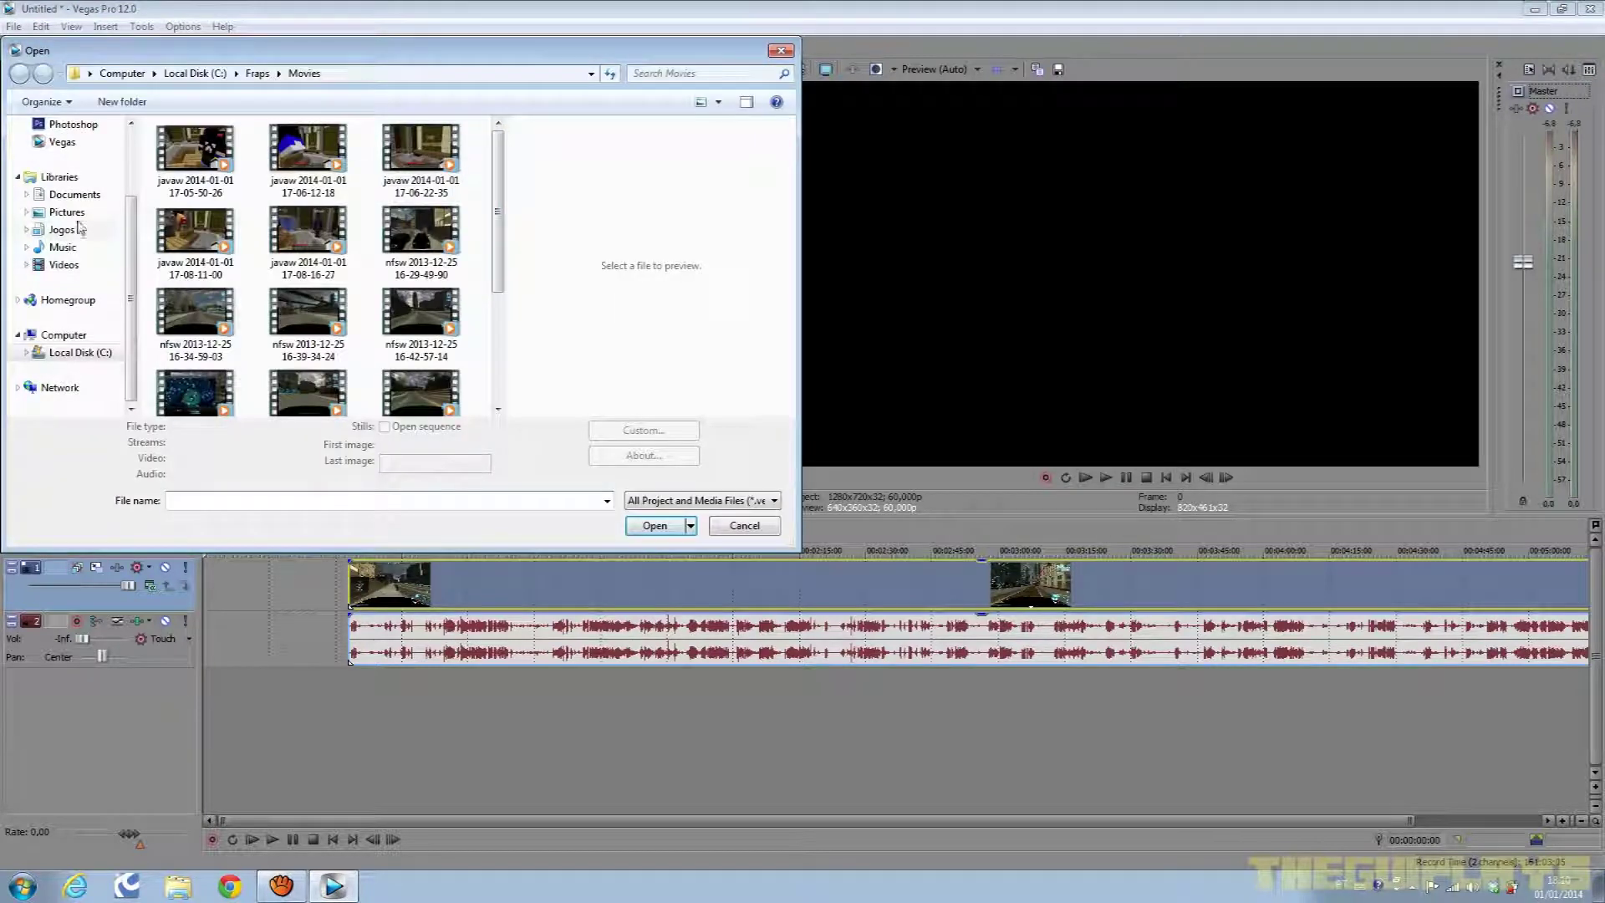
click(64, 264)
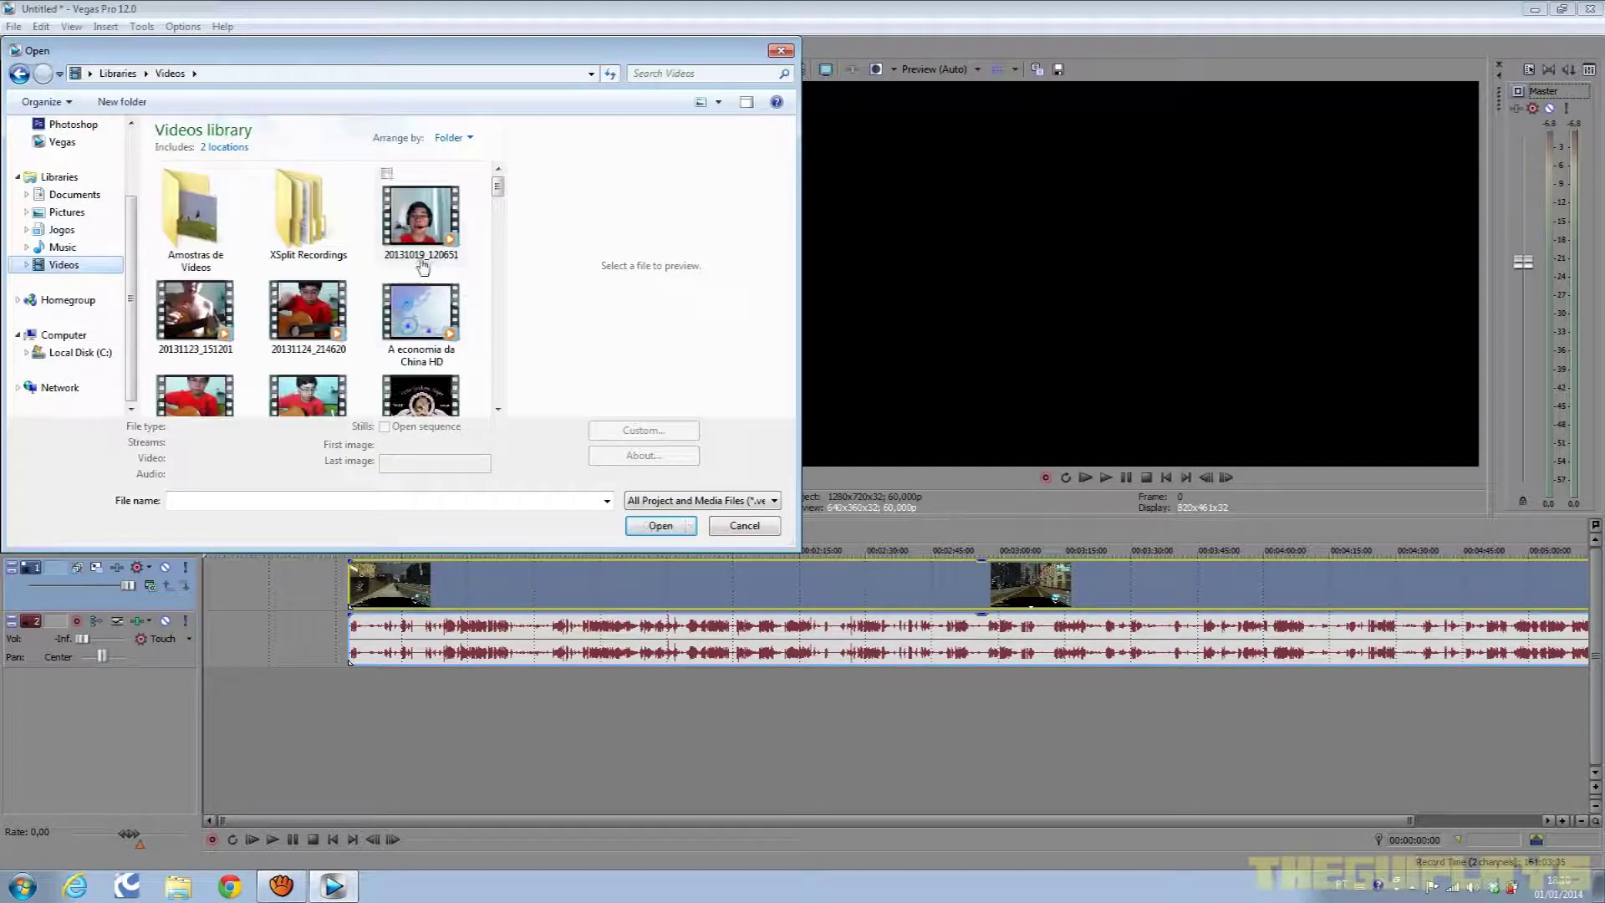
drag(498, 186, 497, 308)
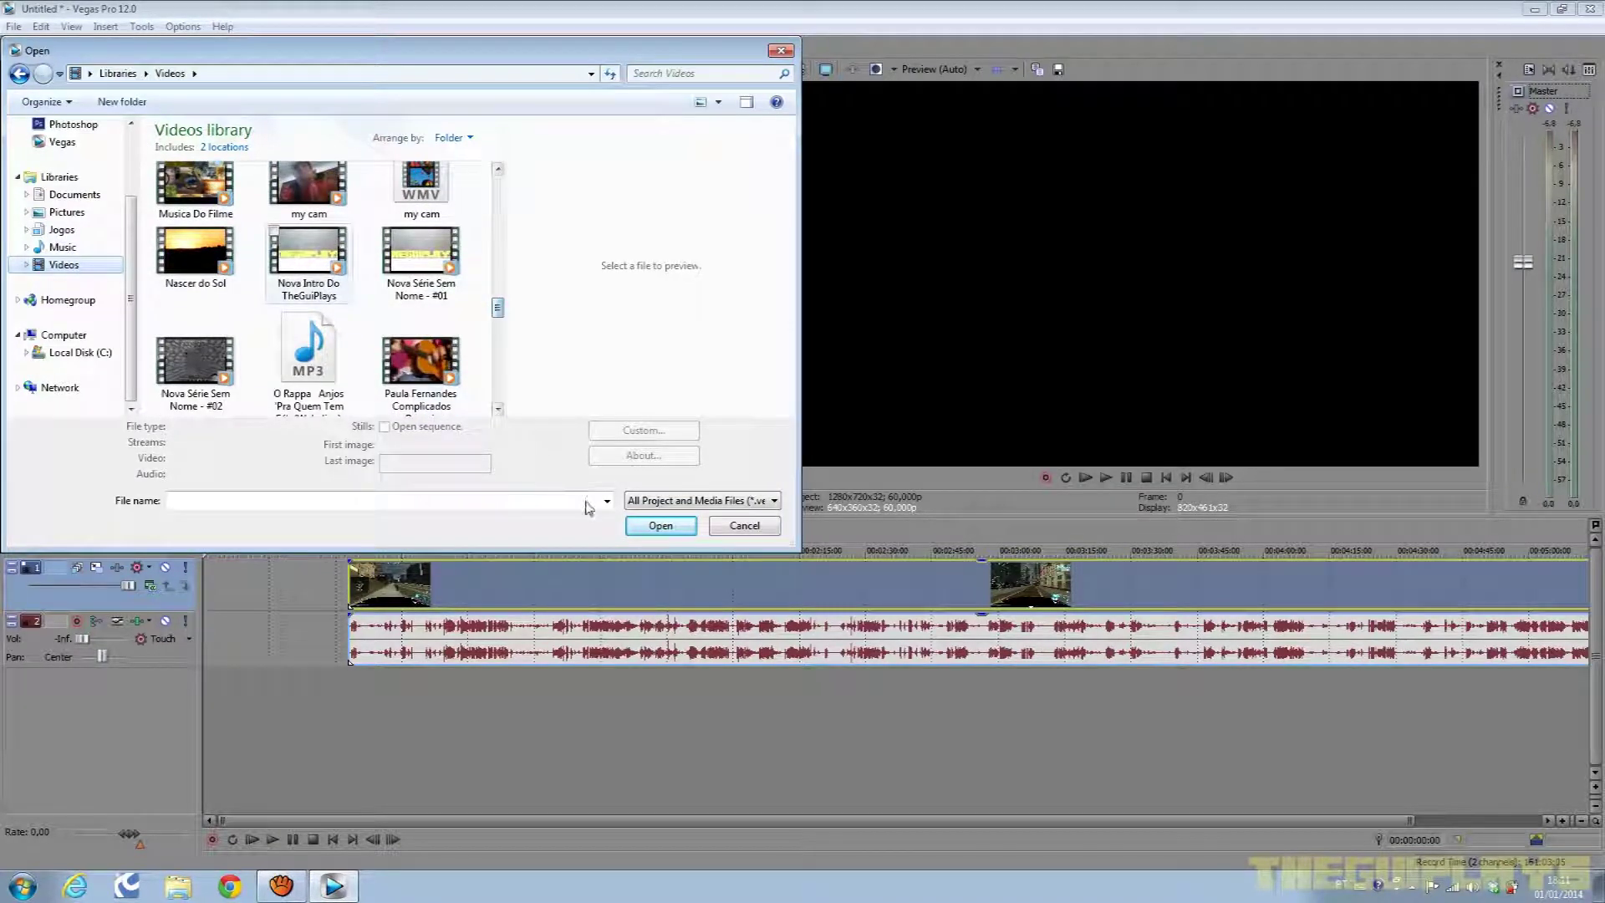
click(657, 527)
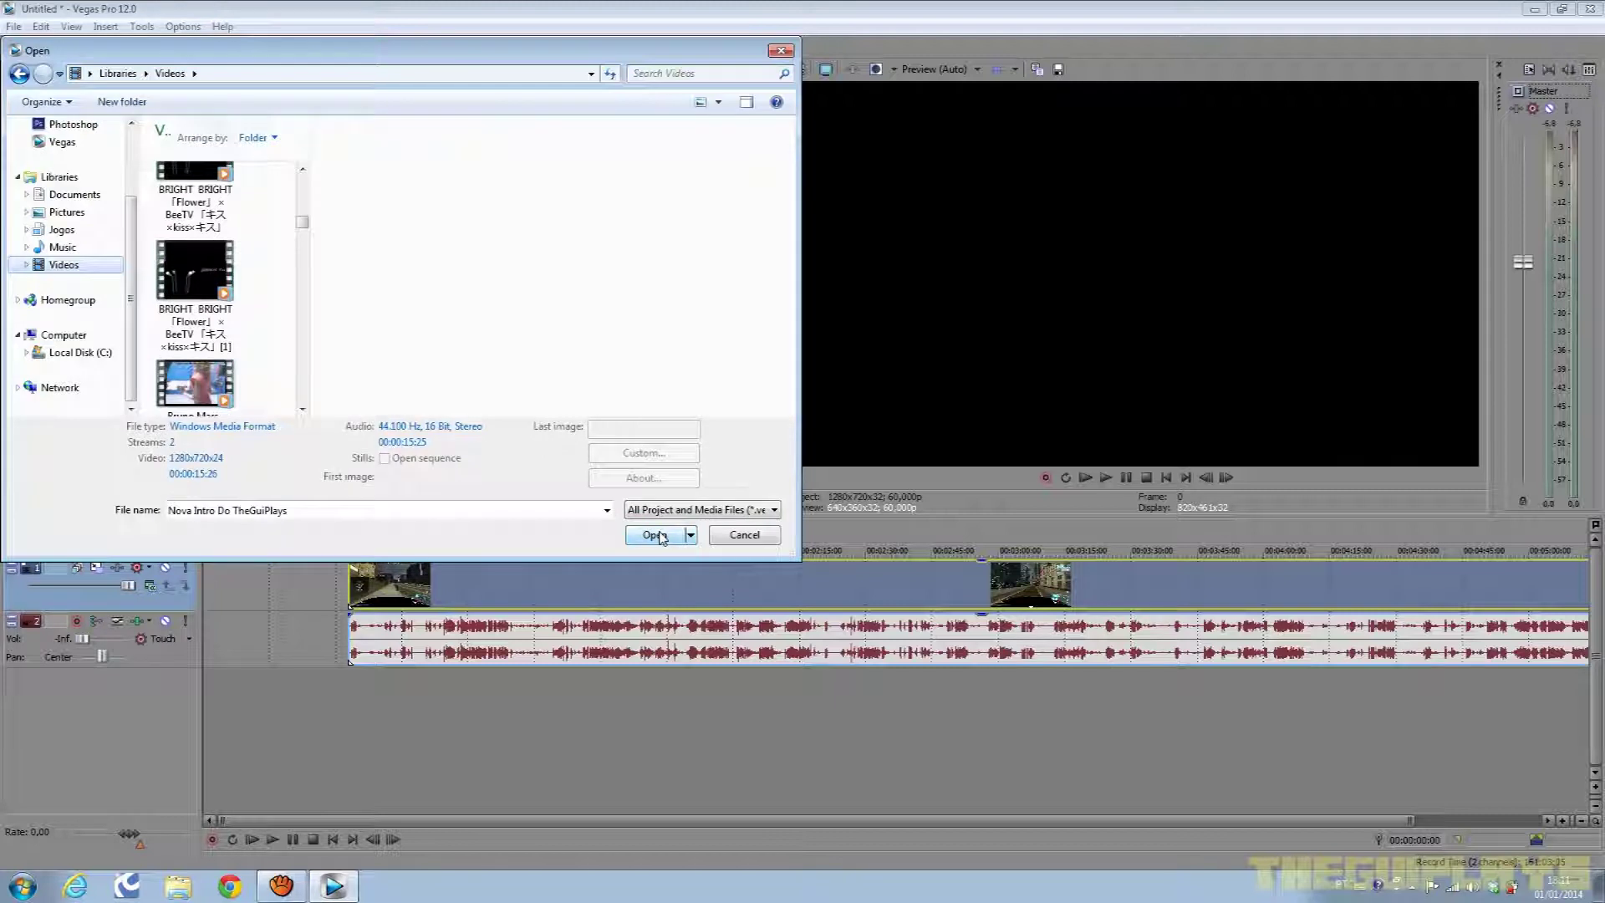
click(656, 535)
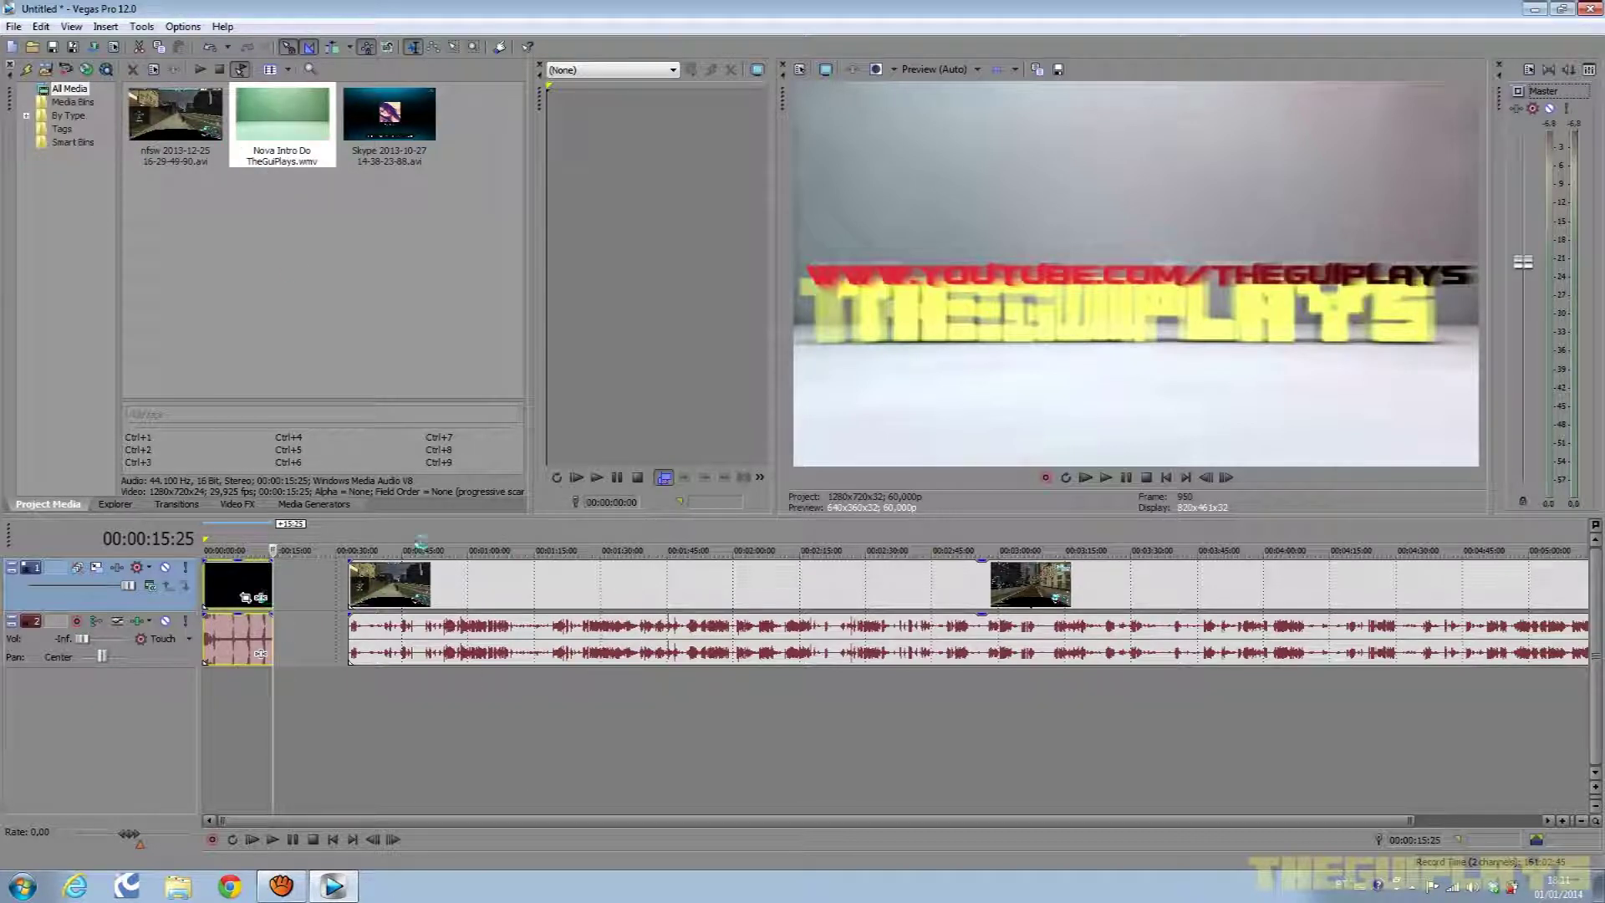
Set the Nova Intro Do TheGuiPlays video event to Disable resample in its properties.
click(233, 602)
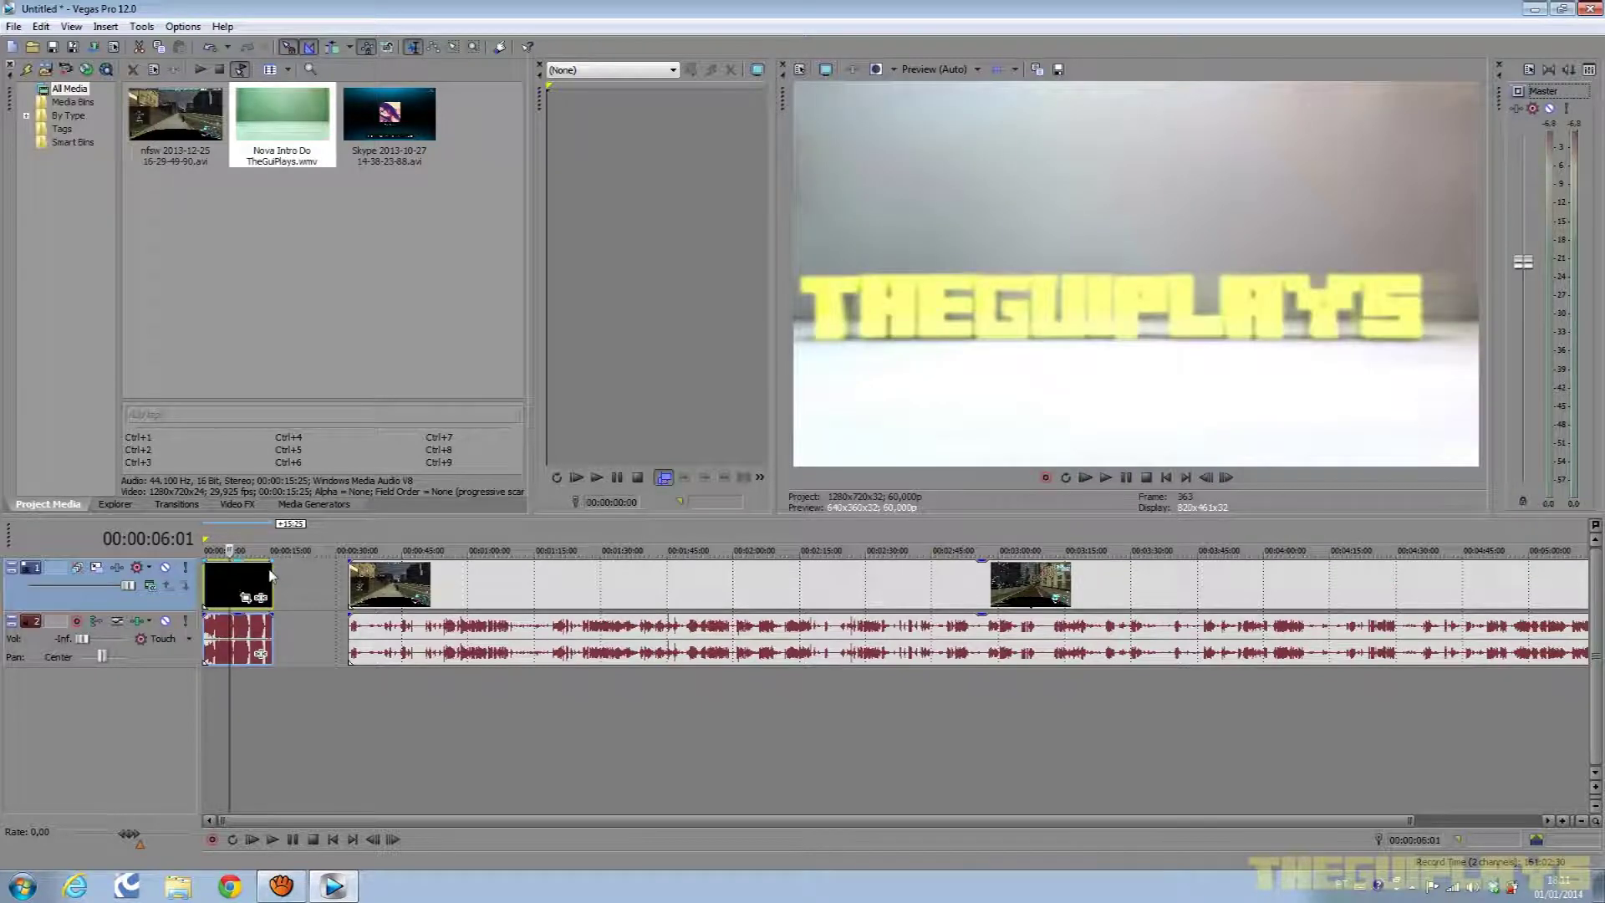
scroll(276, 573, up, 2)
scroll(386, 592, up, 1)
click(426, 589)
click(408, 596)
right_click(386, 595)
click(434, 583)
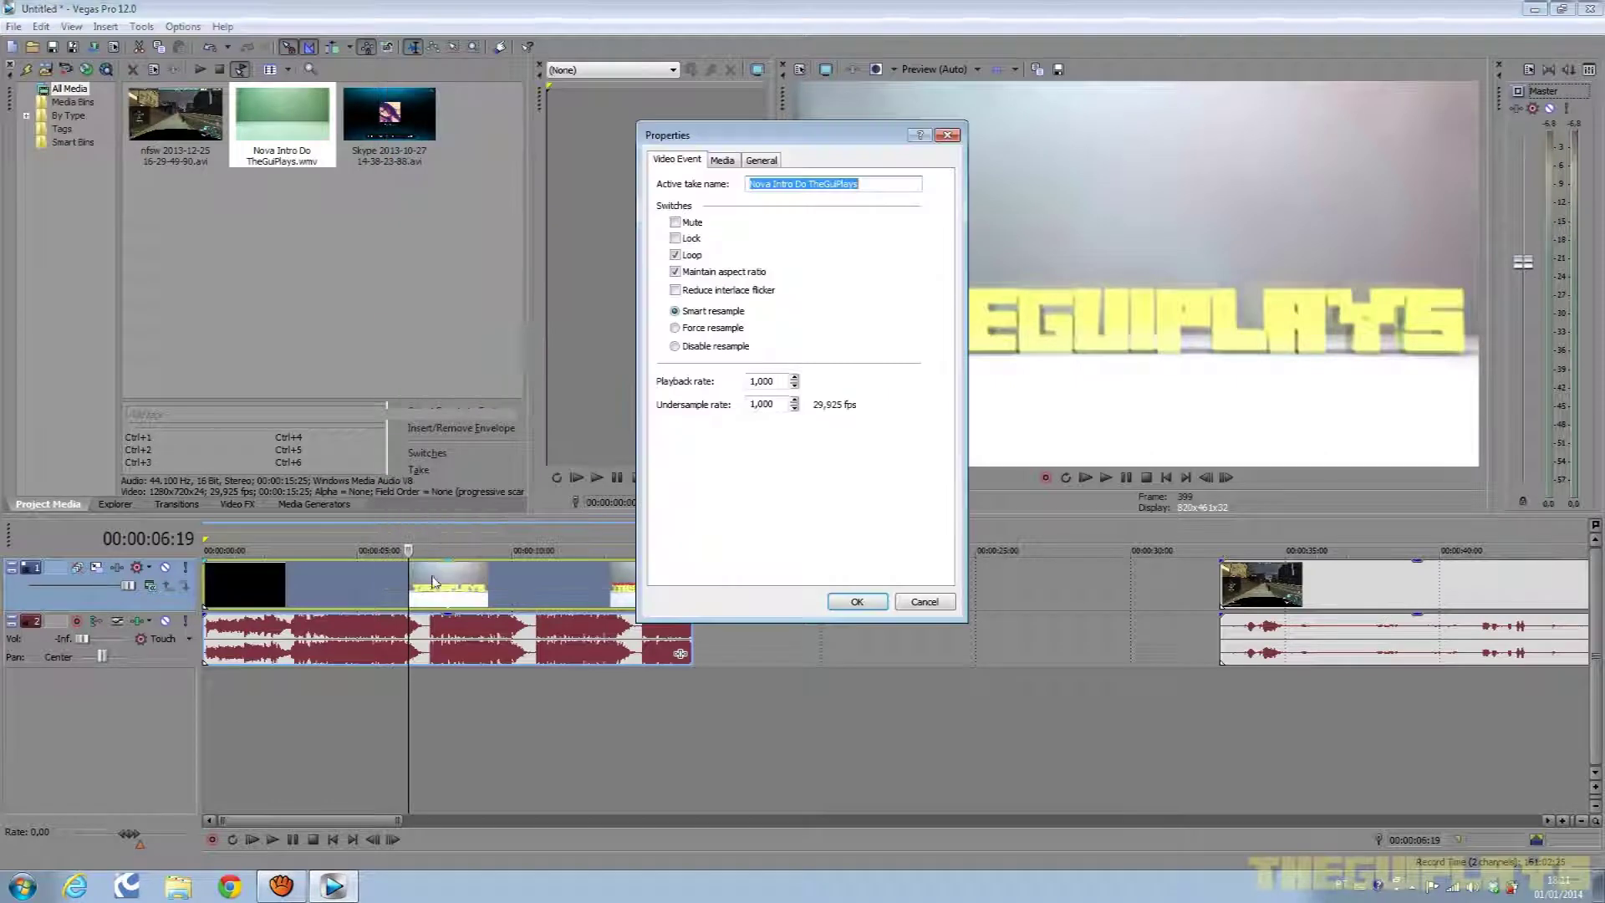
click(717, 356)
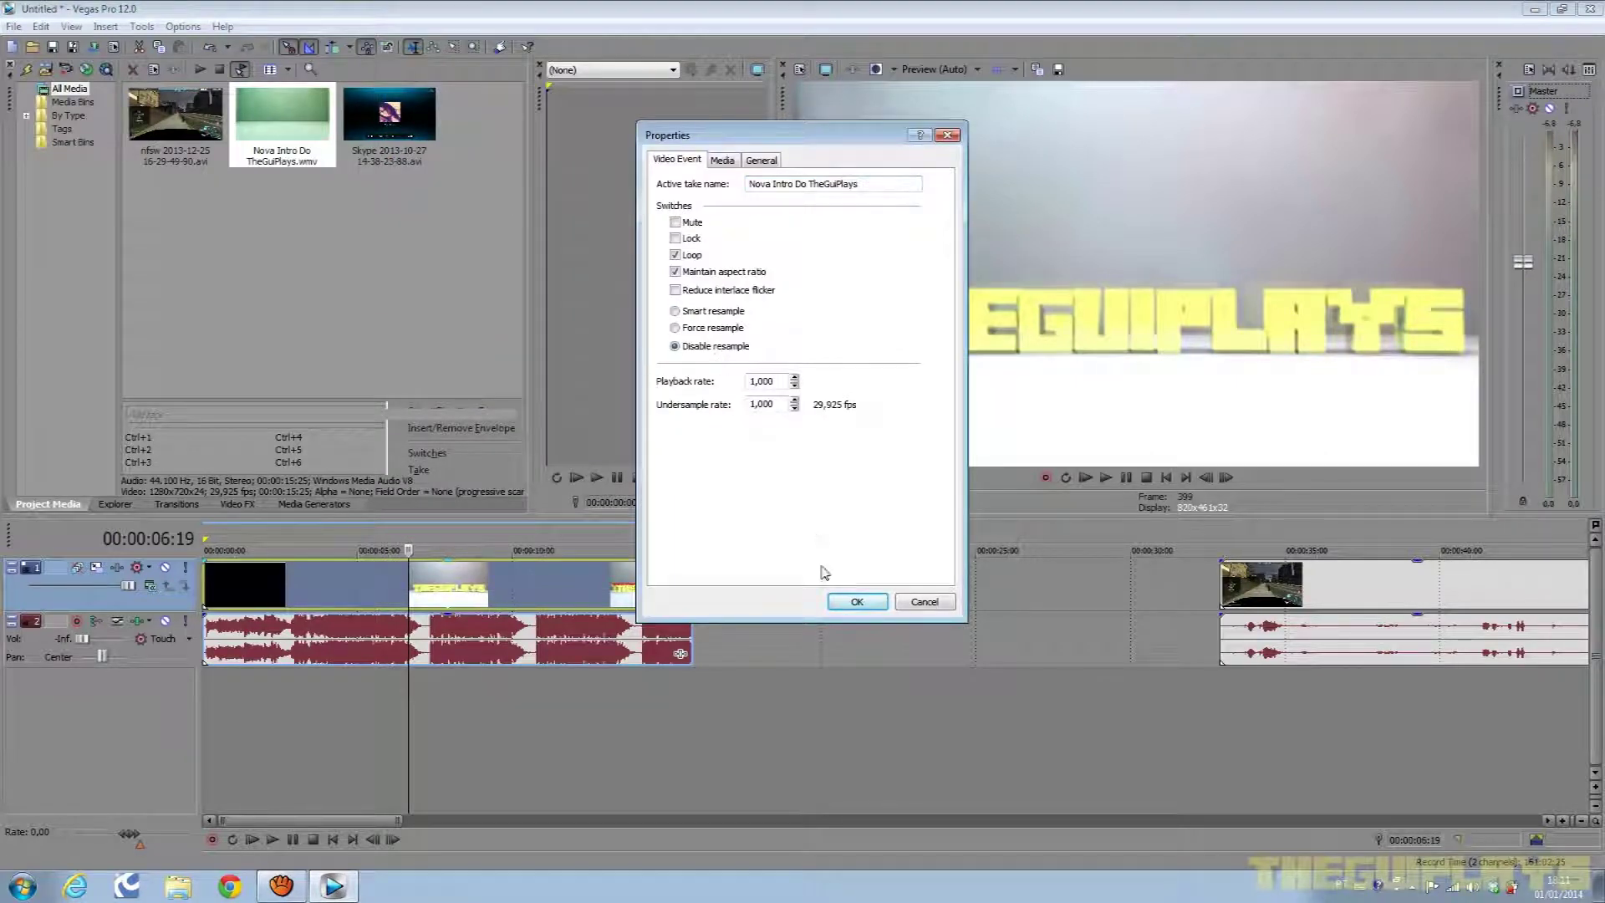
click(851, 601)
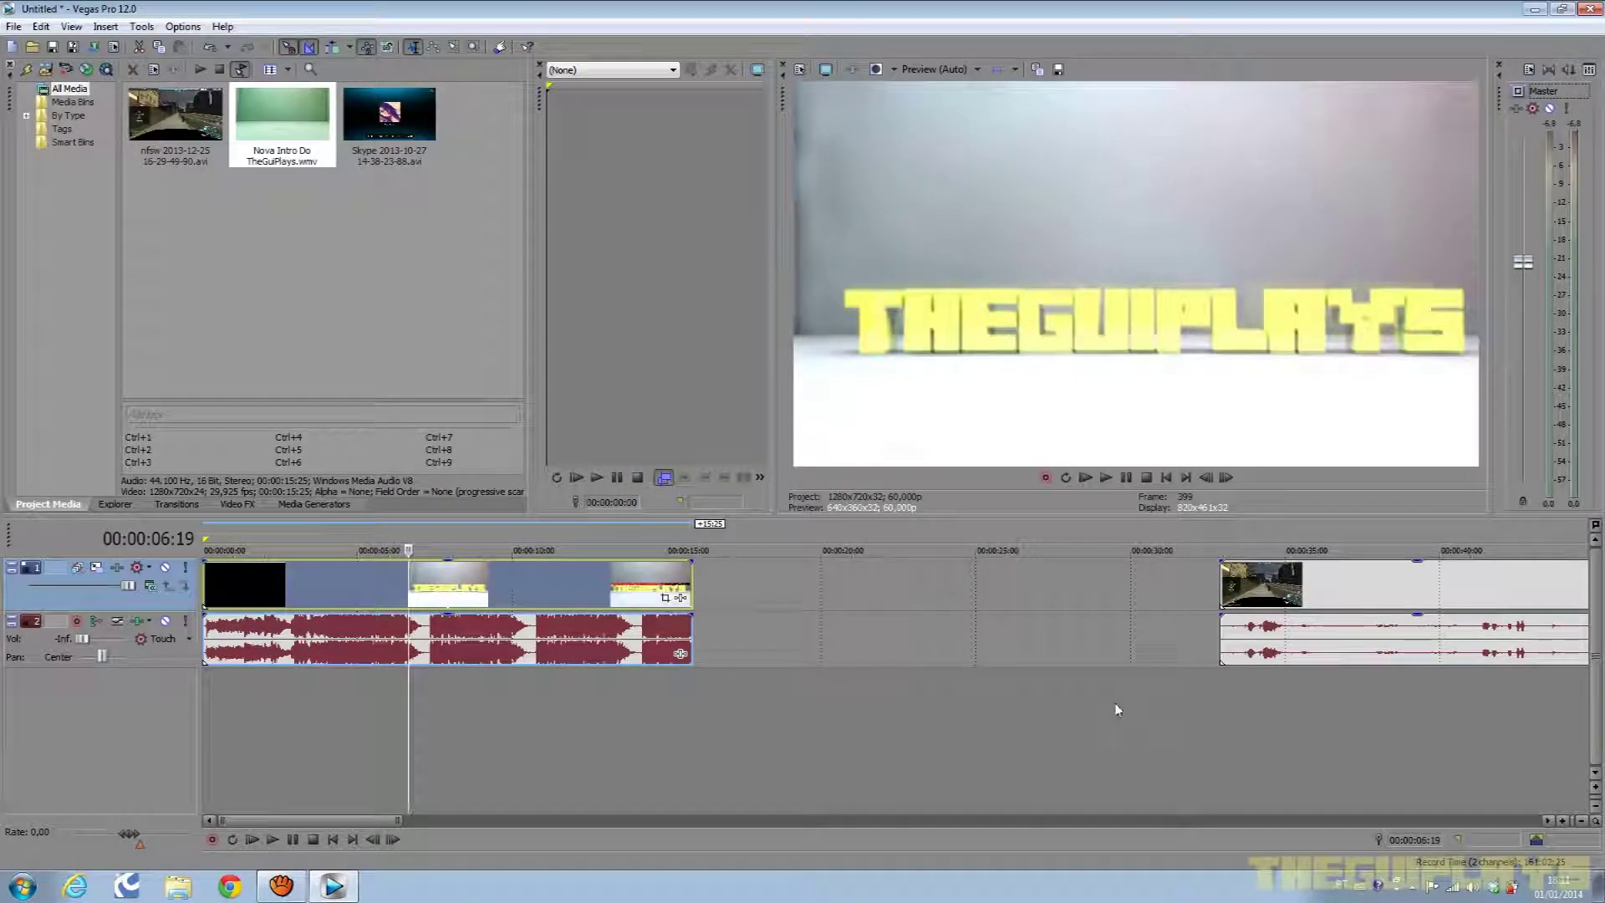
Play the intro clip from about 2 seconds in and pause it after a short preview.
click(284, 535)
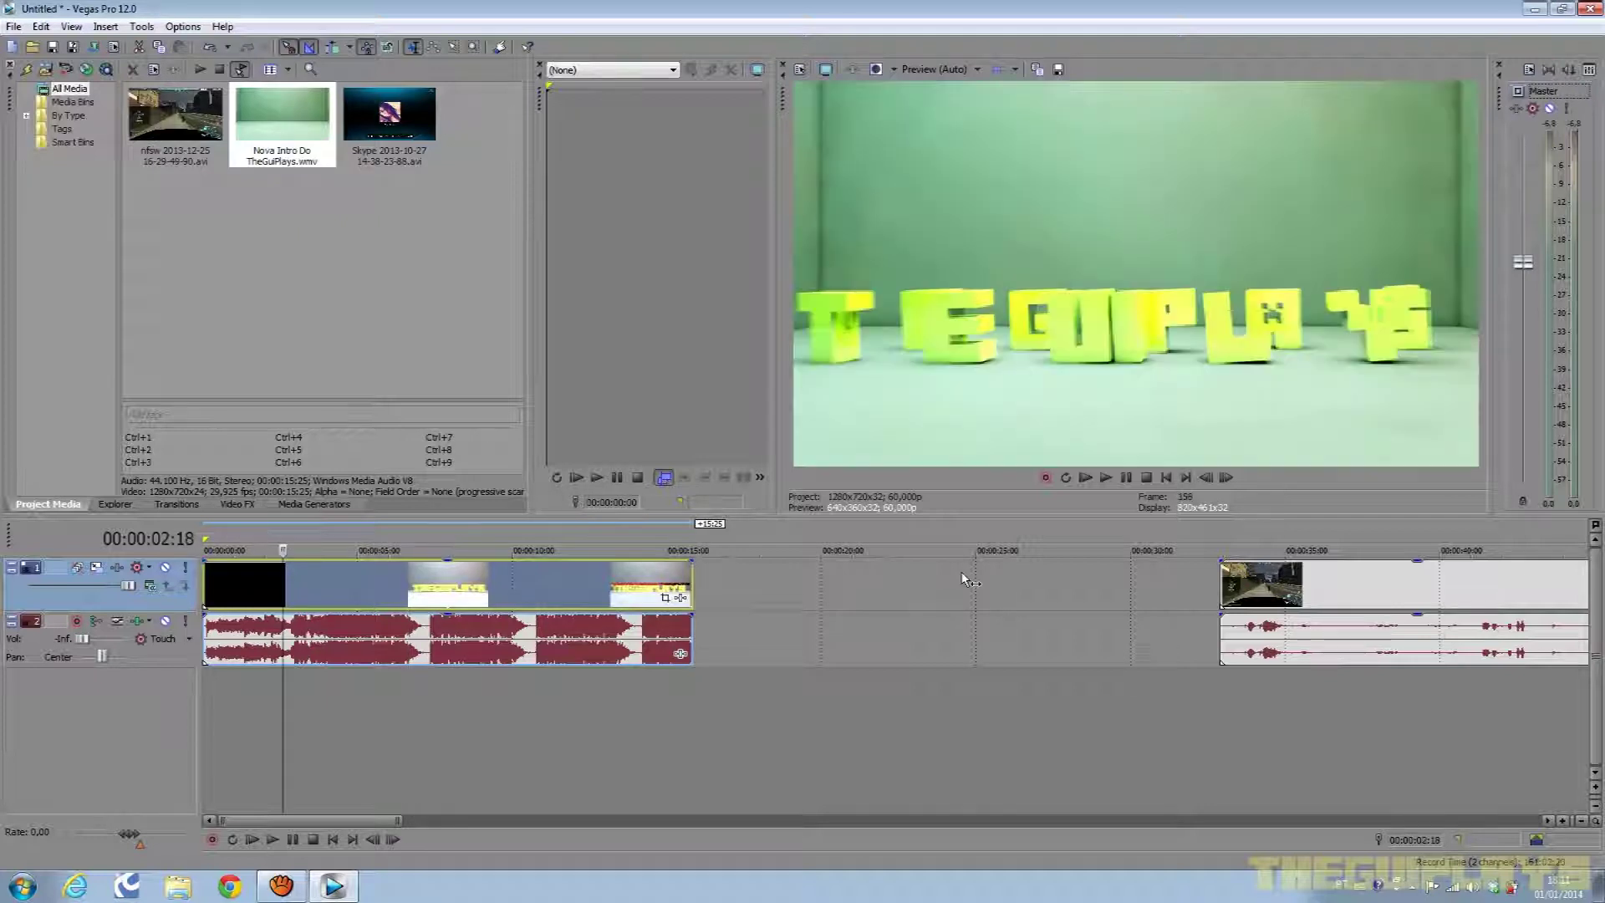
click(1109, 478)
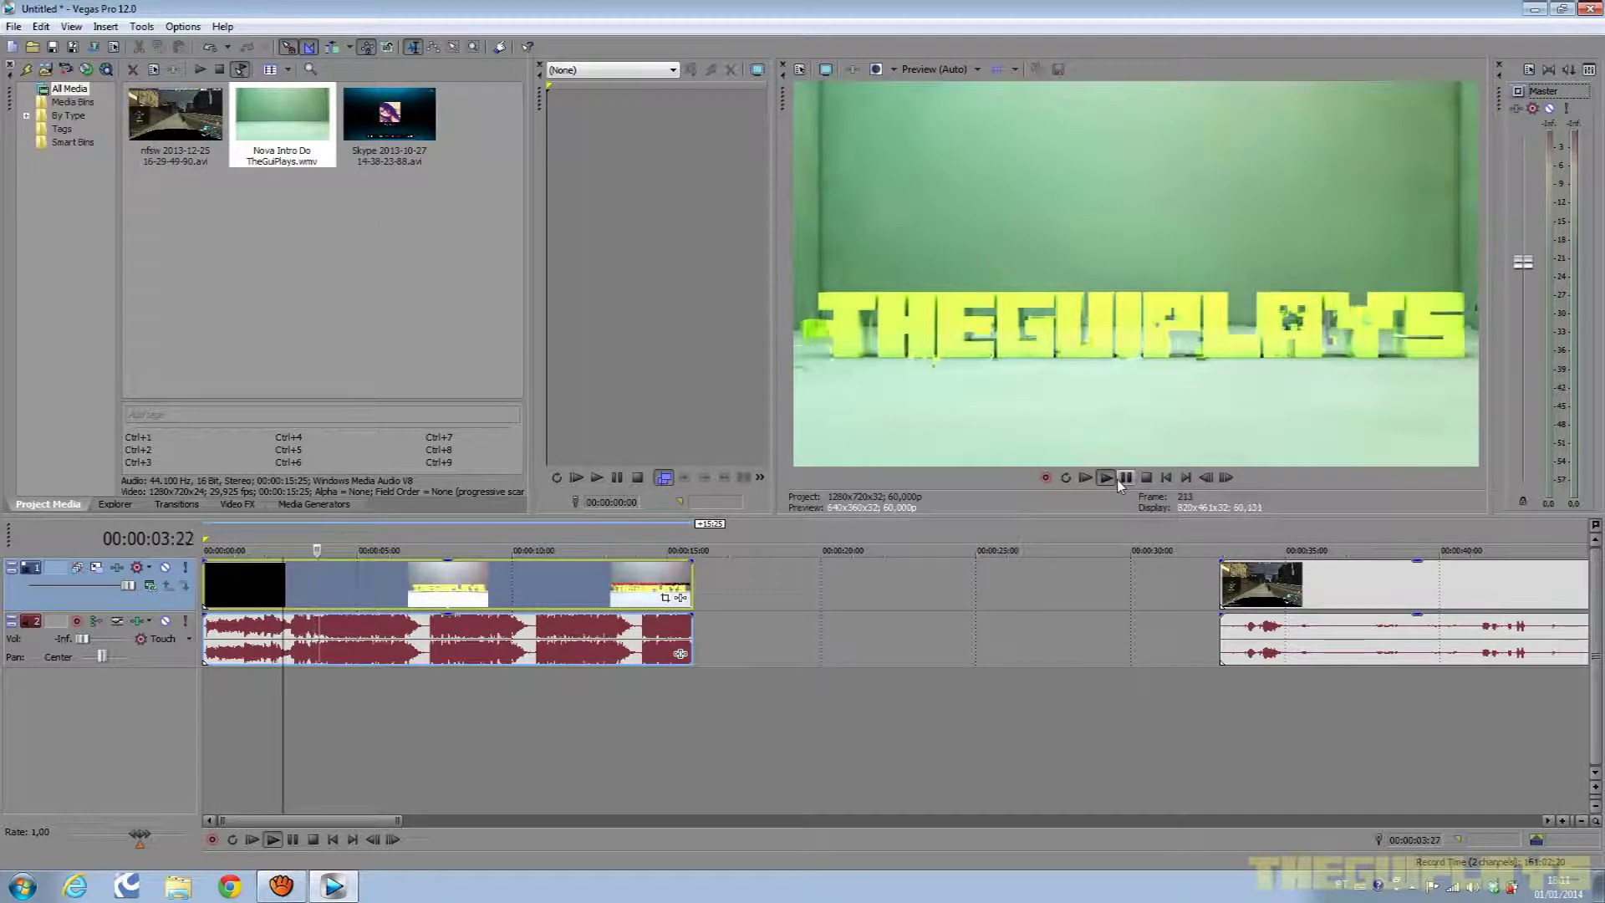
key(Return)
Restore the audio track's volume to 0.0 dB and play the intro briefly to check its sound.
drag(82, 638, 92, 639)
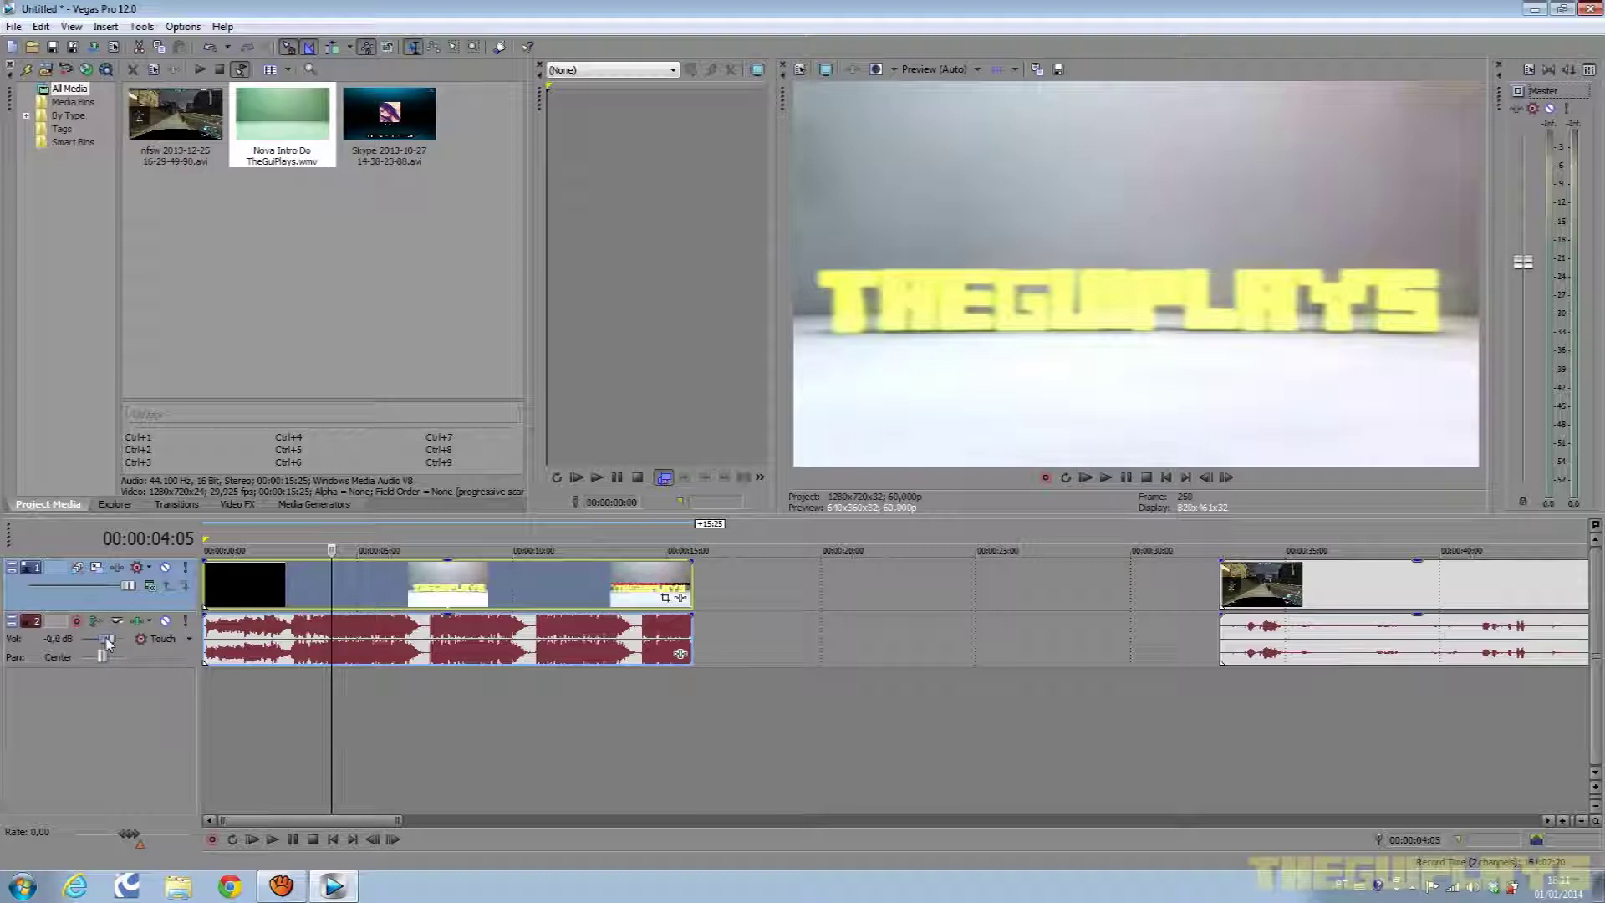
double_click(109, 638)
click(1109, 476)
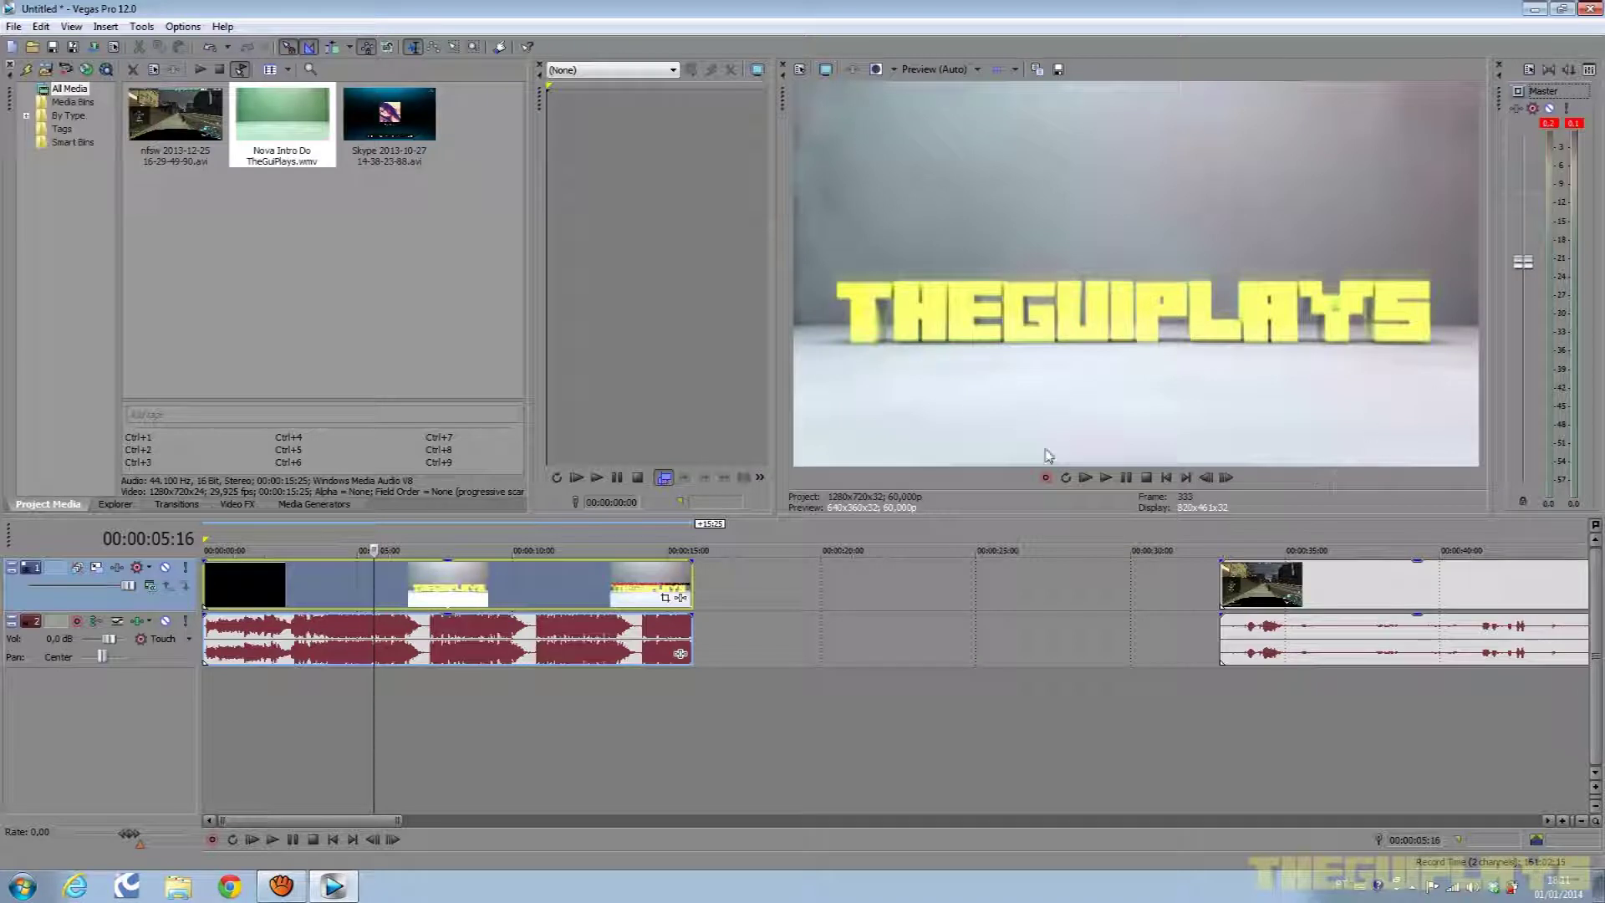
Reset the master meter's peak indicators and play two more short passages of the intro.
click(1576, 126)
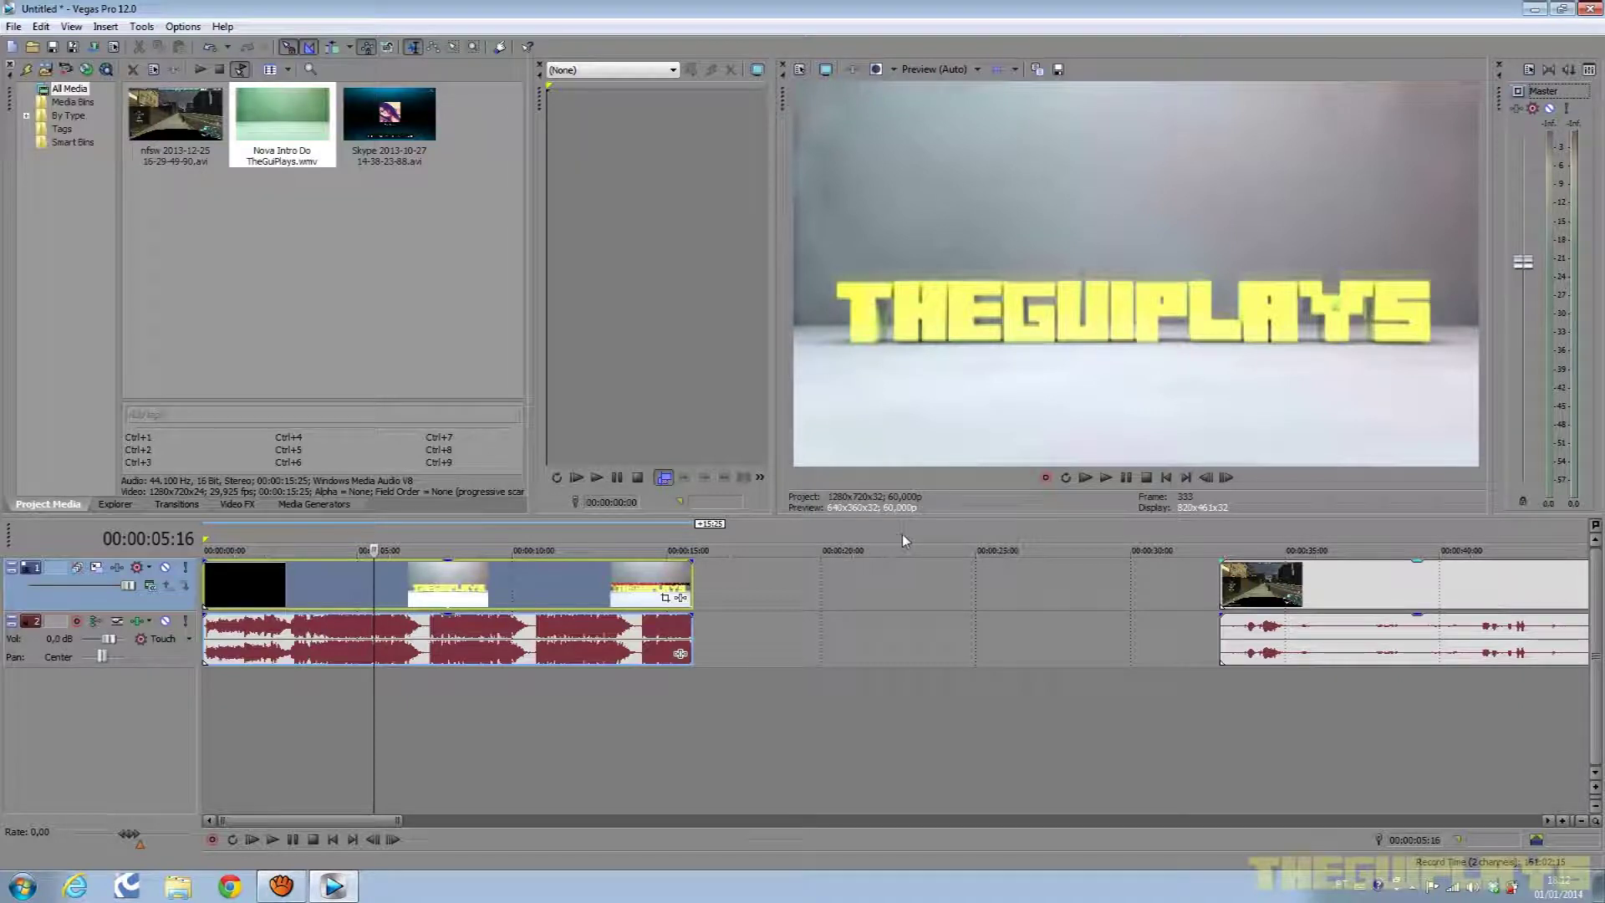
click(1117, 477)
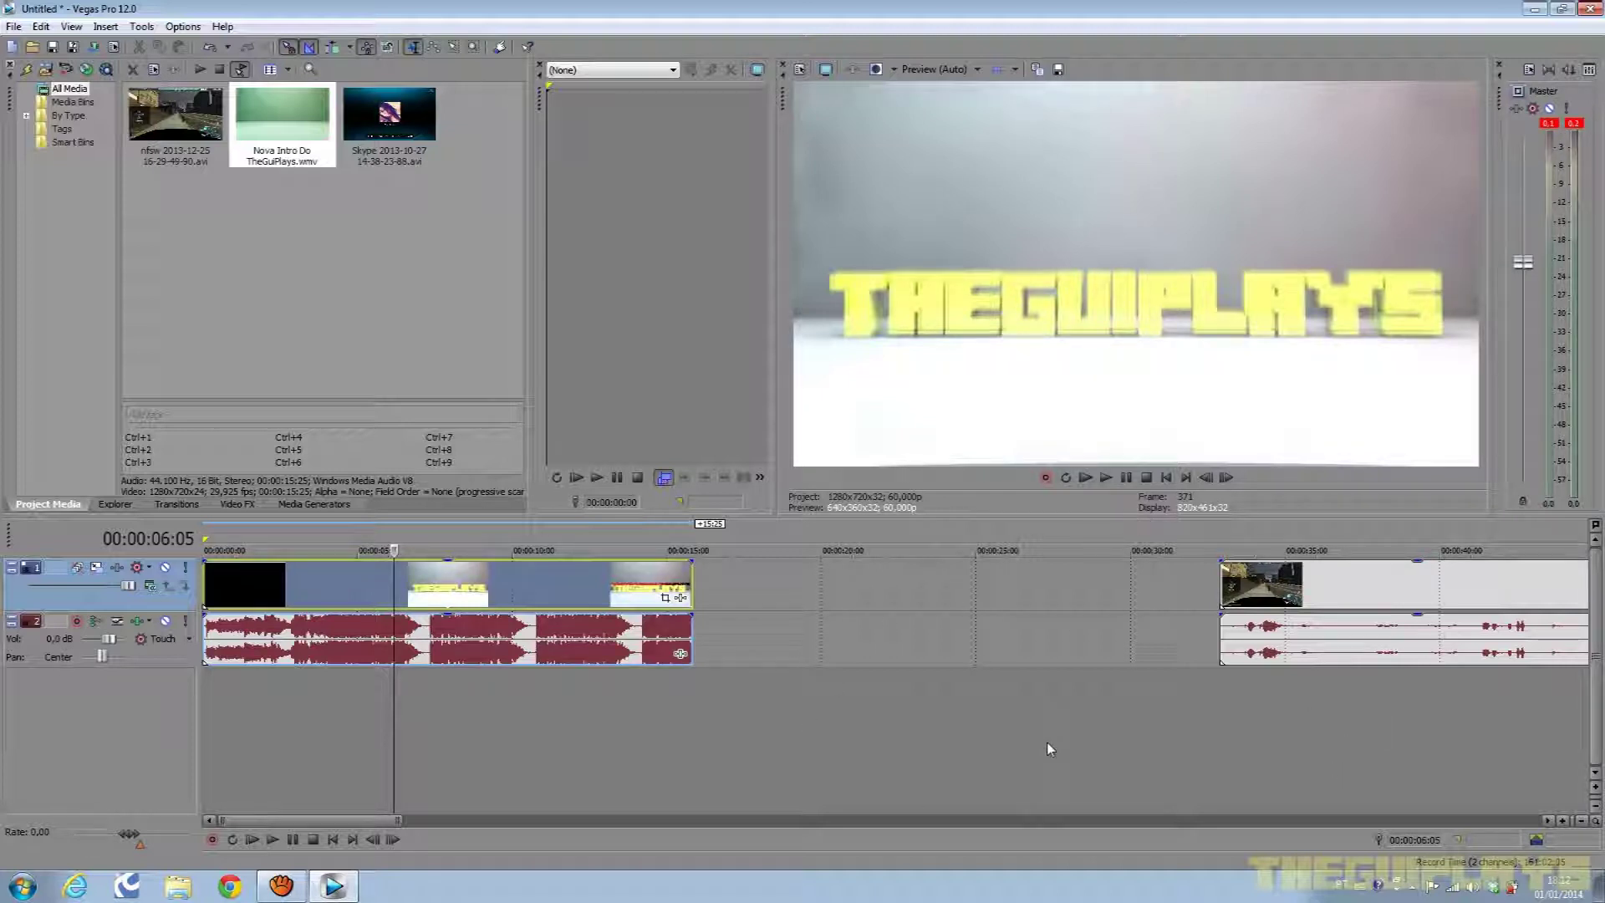
click(1105, 478)
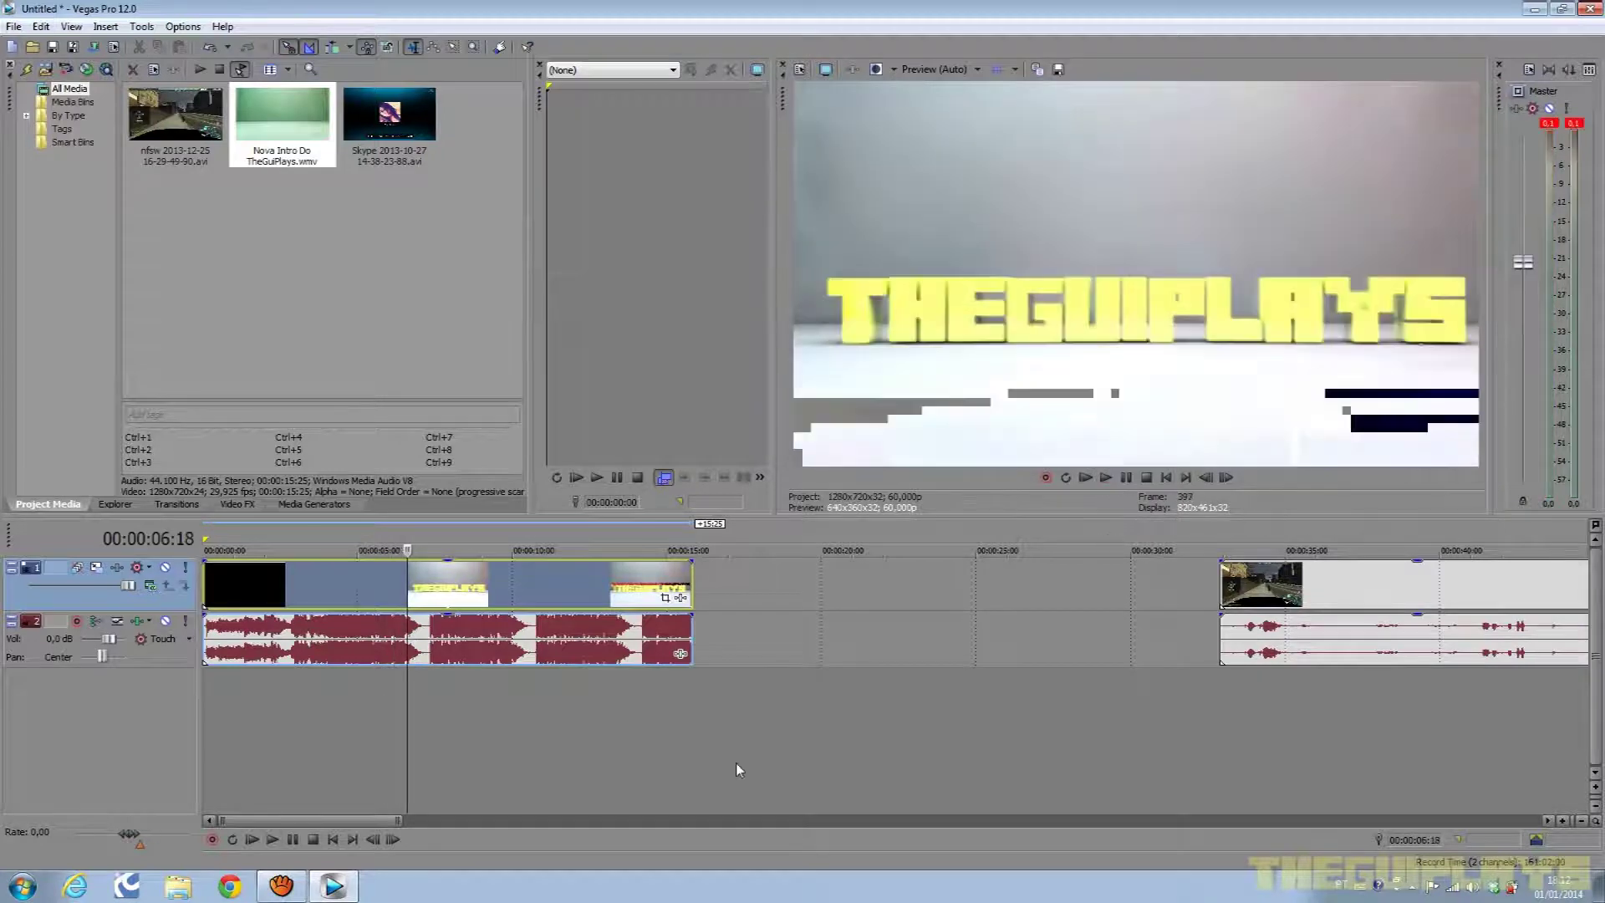
Lower the intro's audio gain to about -8.1 dB and move the gameplay clip directly against the intro's end.
drag(454, 622, 453, 649)
drag(1372, 593, 813, 565)
scroll(813, 565, up, 2)
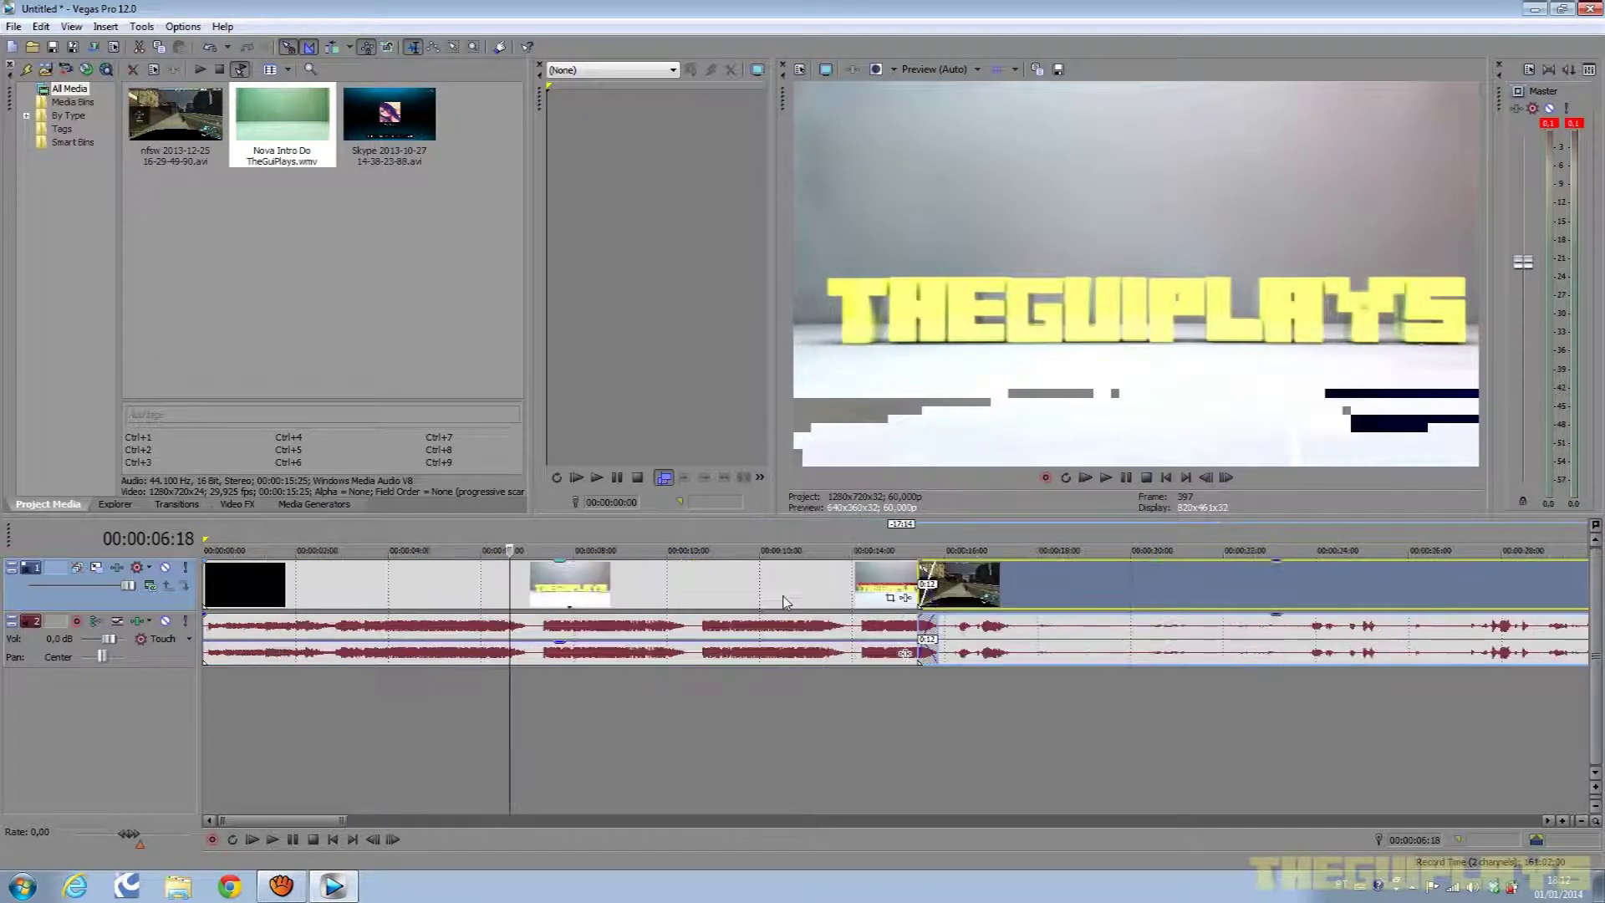
drag(1007, 595, 1050, 608)
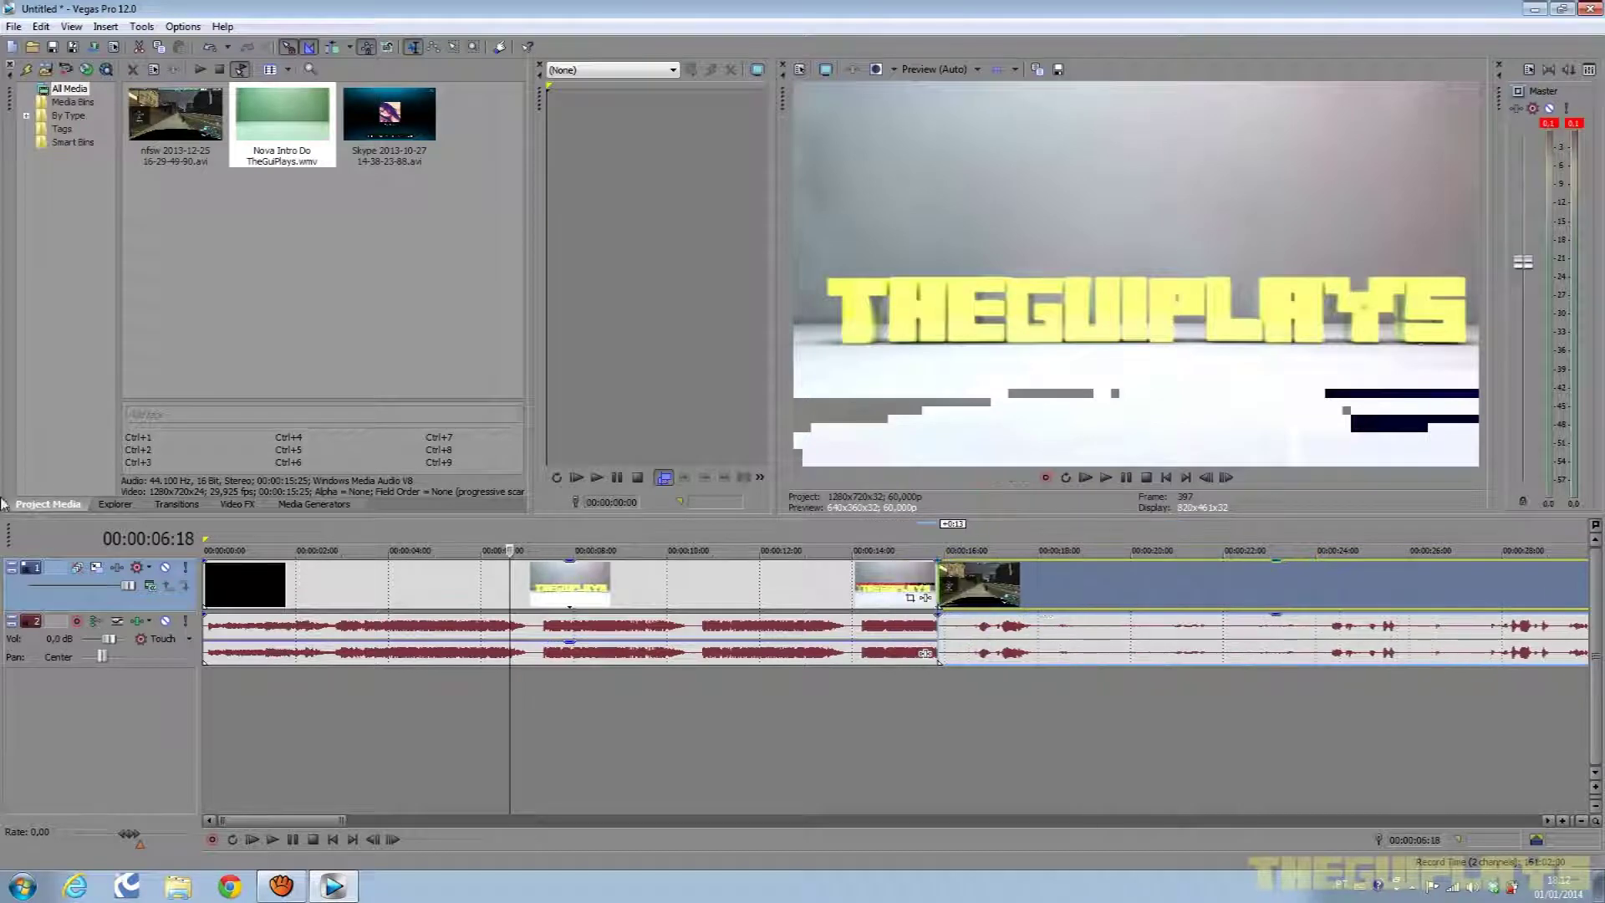
Play a short passage across the join between the intro and the gameplay clip.
click(211, 527)
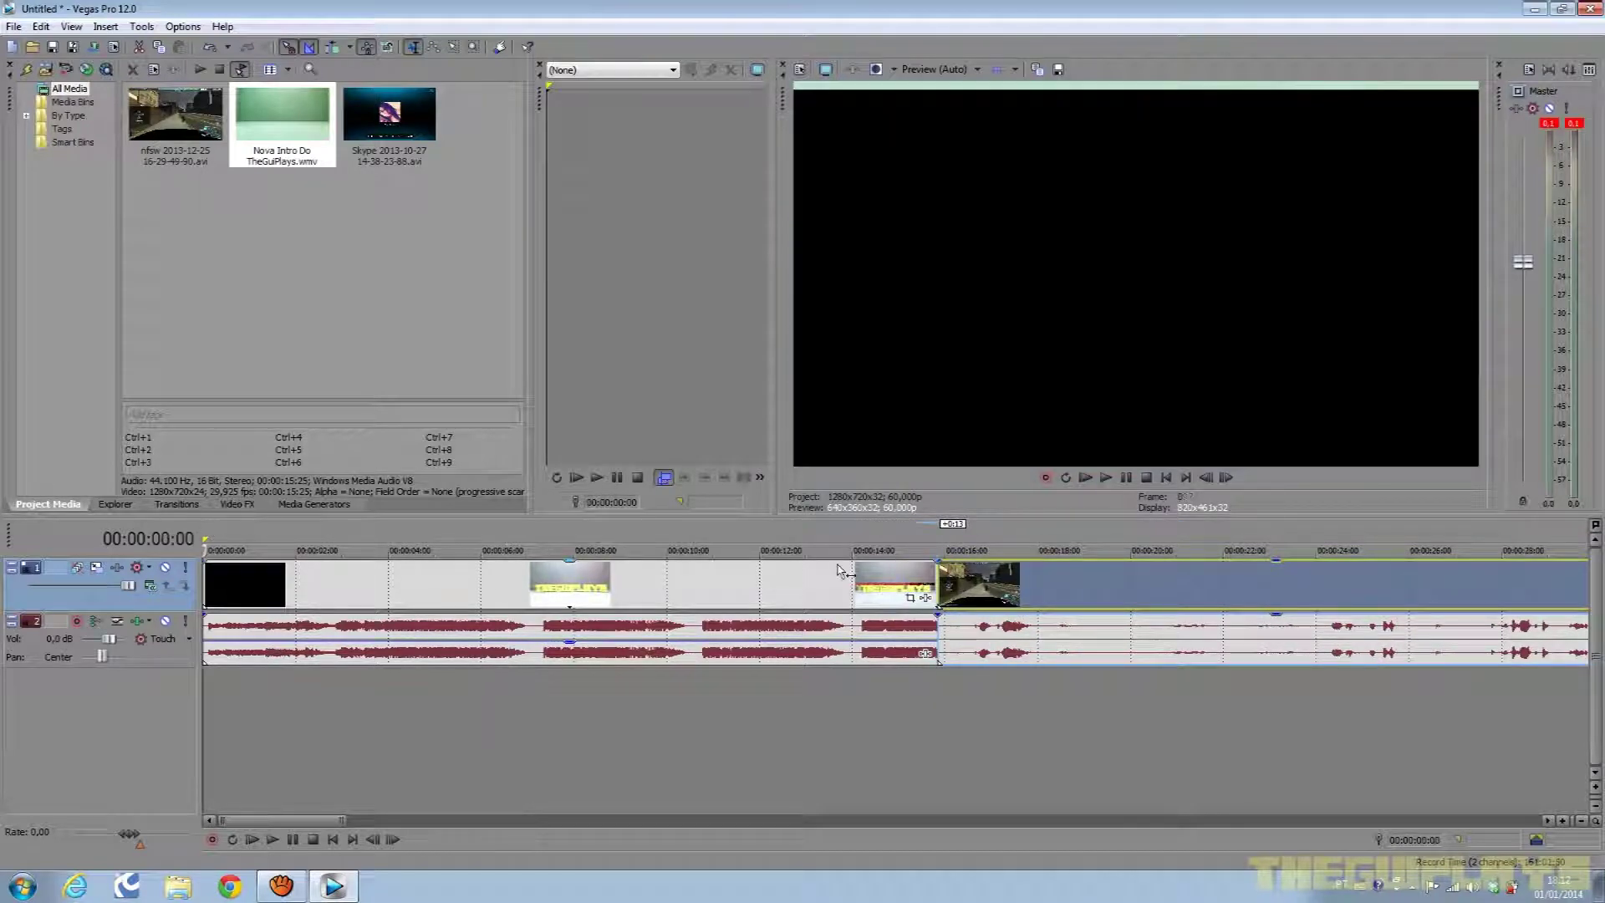
click(926, 528)
click(939, 534)
click(924, 535)
click(1105, 477)
click(1126, 477)
scroll(1068, 613, up, 5)
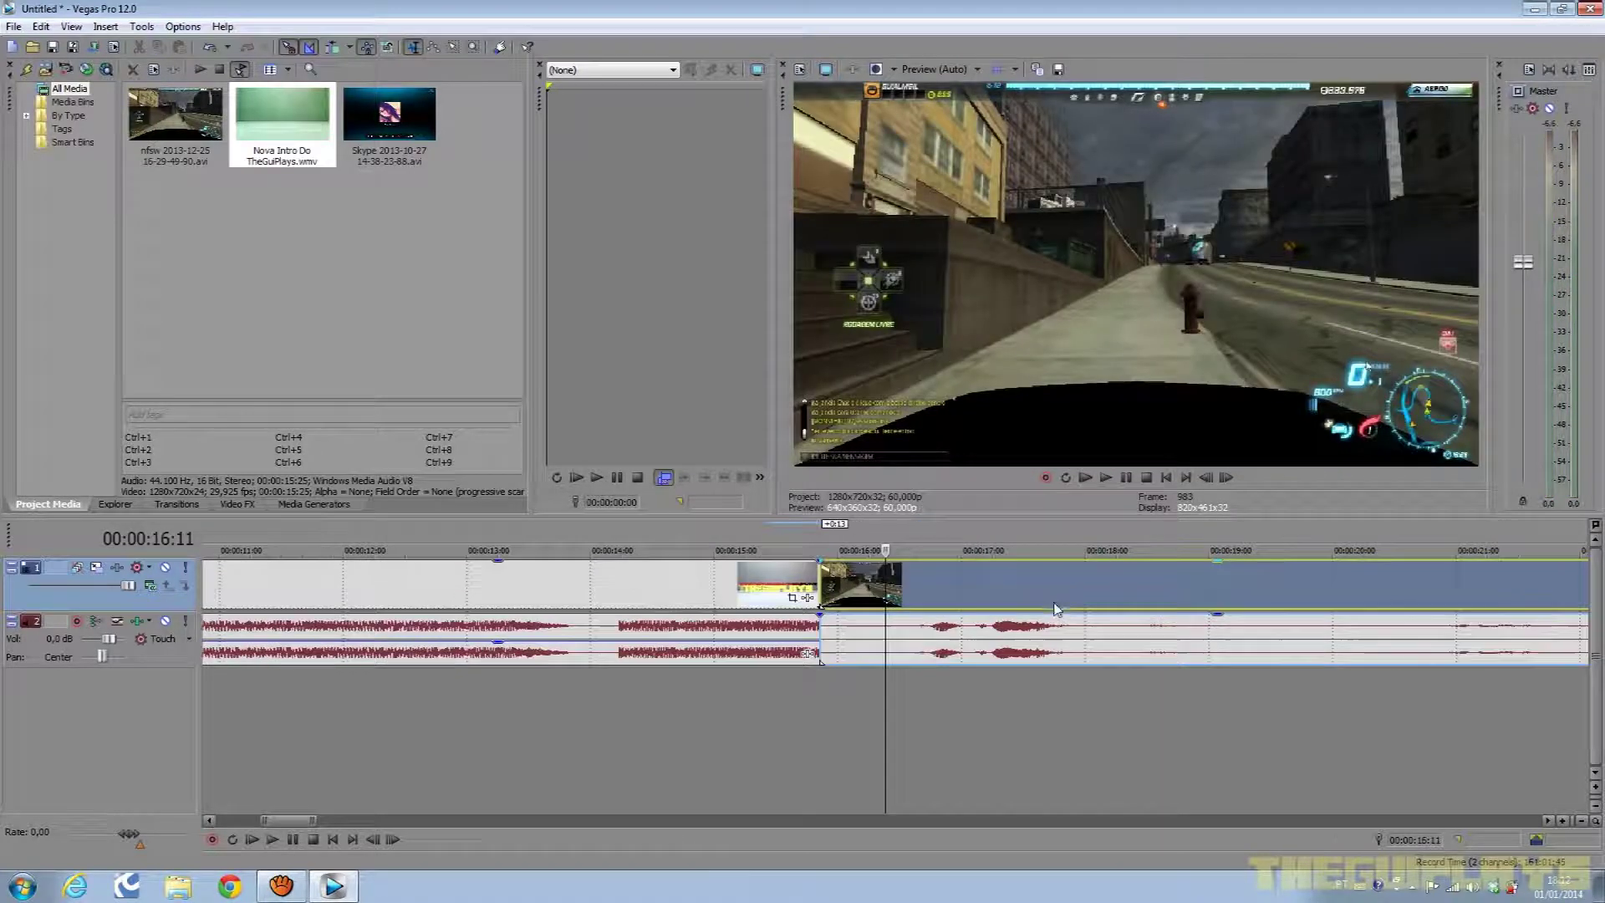
Overlap the gameplay clip with the intro's end by about 1 second for a crossfade, and play briefly.
drag(1098, 591, 904, 601)
click(508, 527)
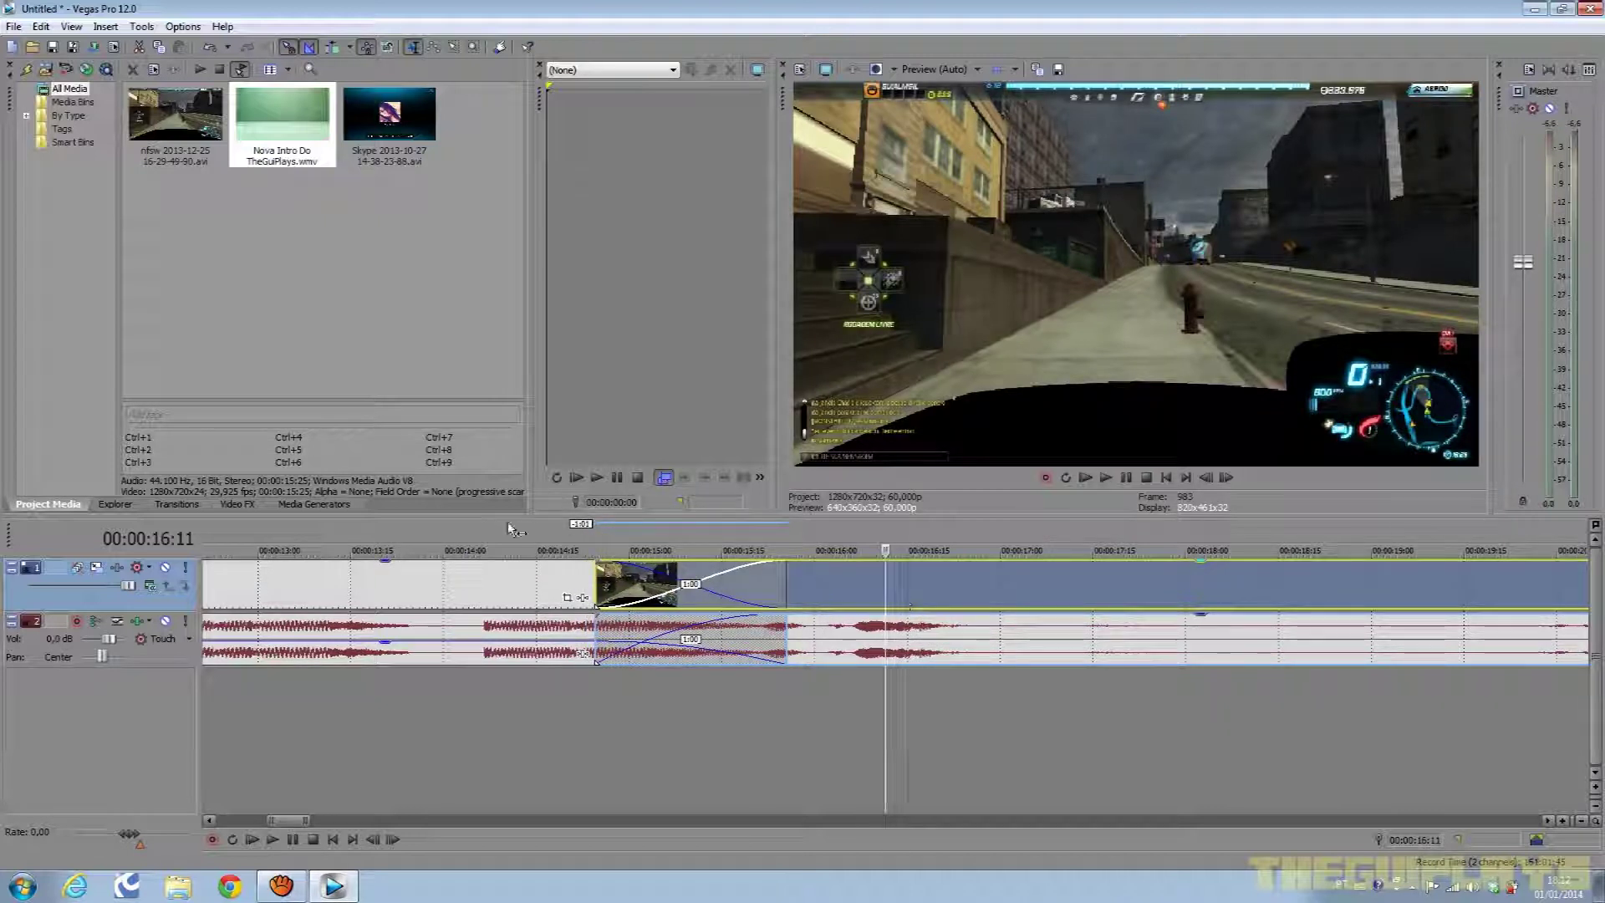
key(space)
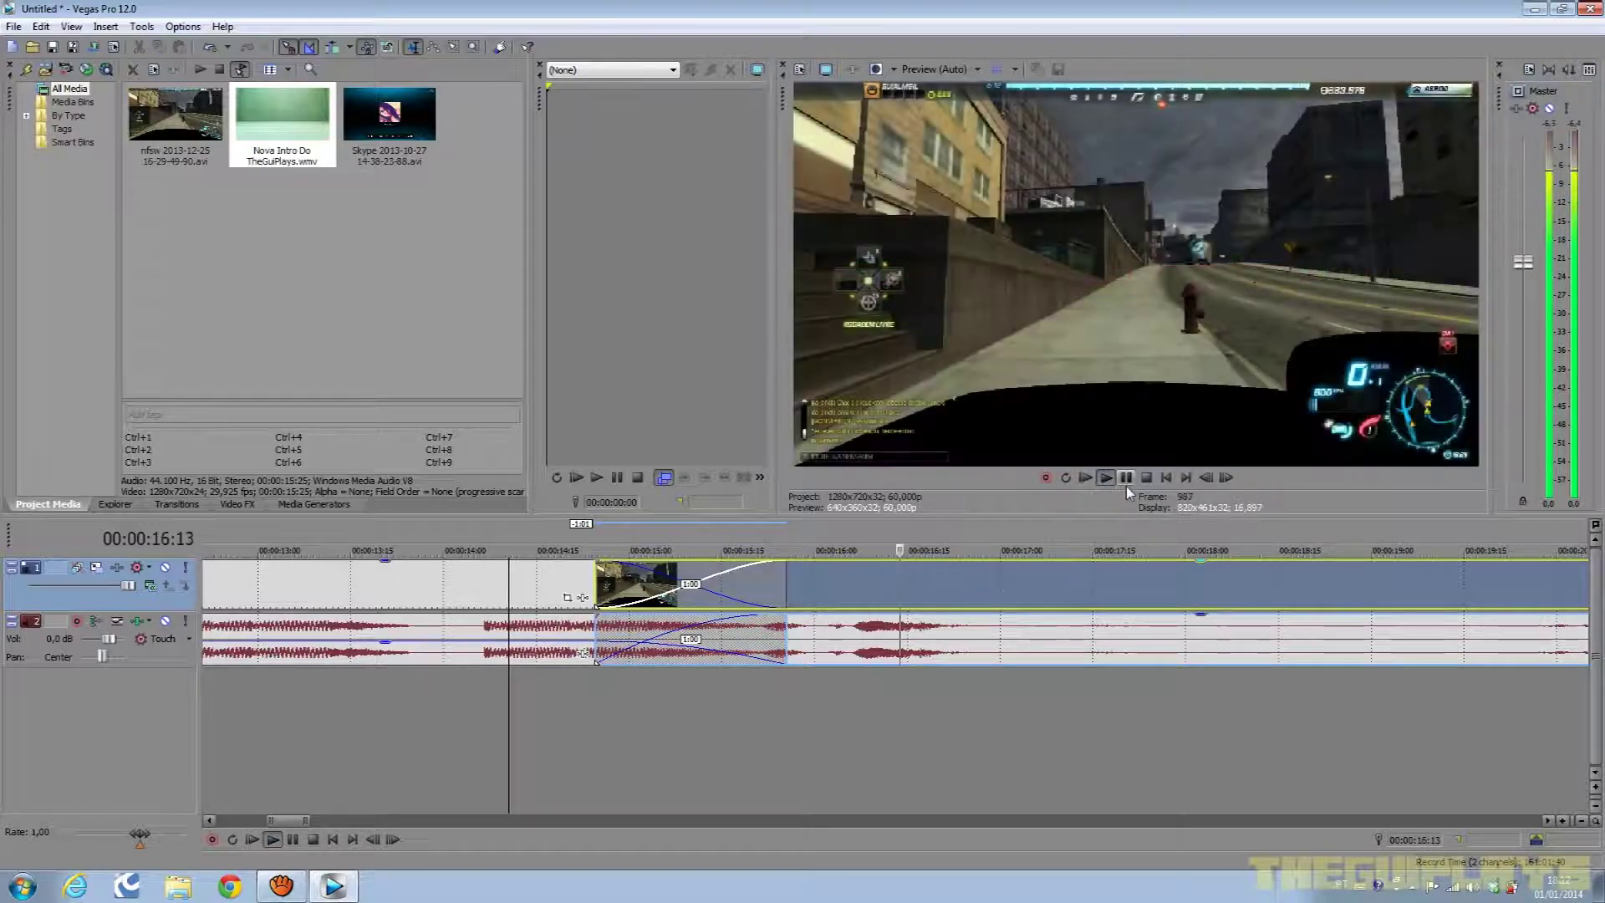
key(space)
scroll(735, 760, down, 8)
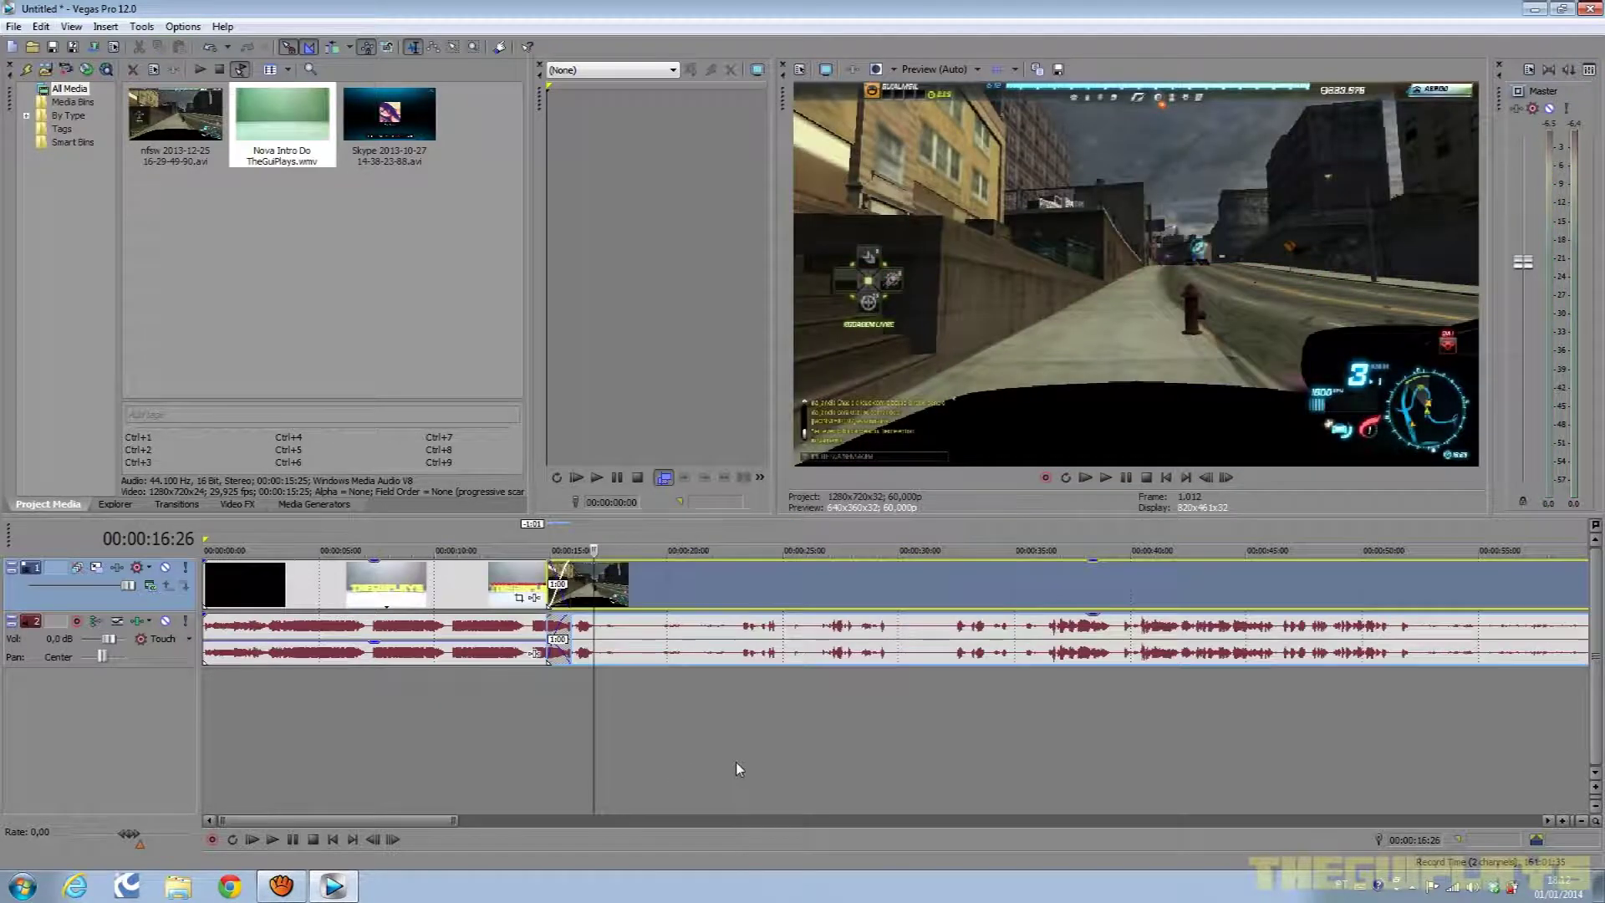
Check the intro audio's gain and play the project from the start to hear it.
click(207, 529)
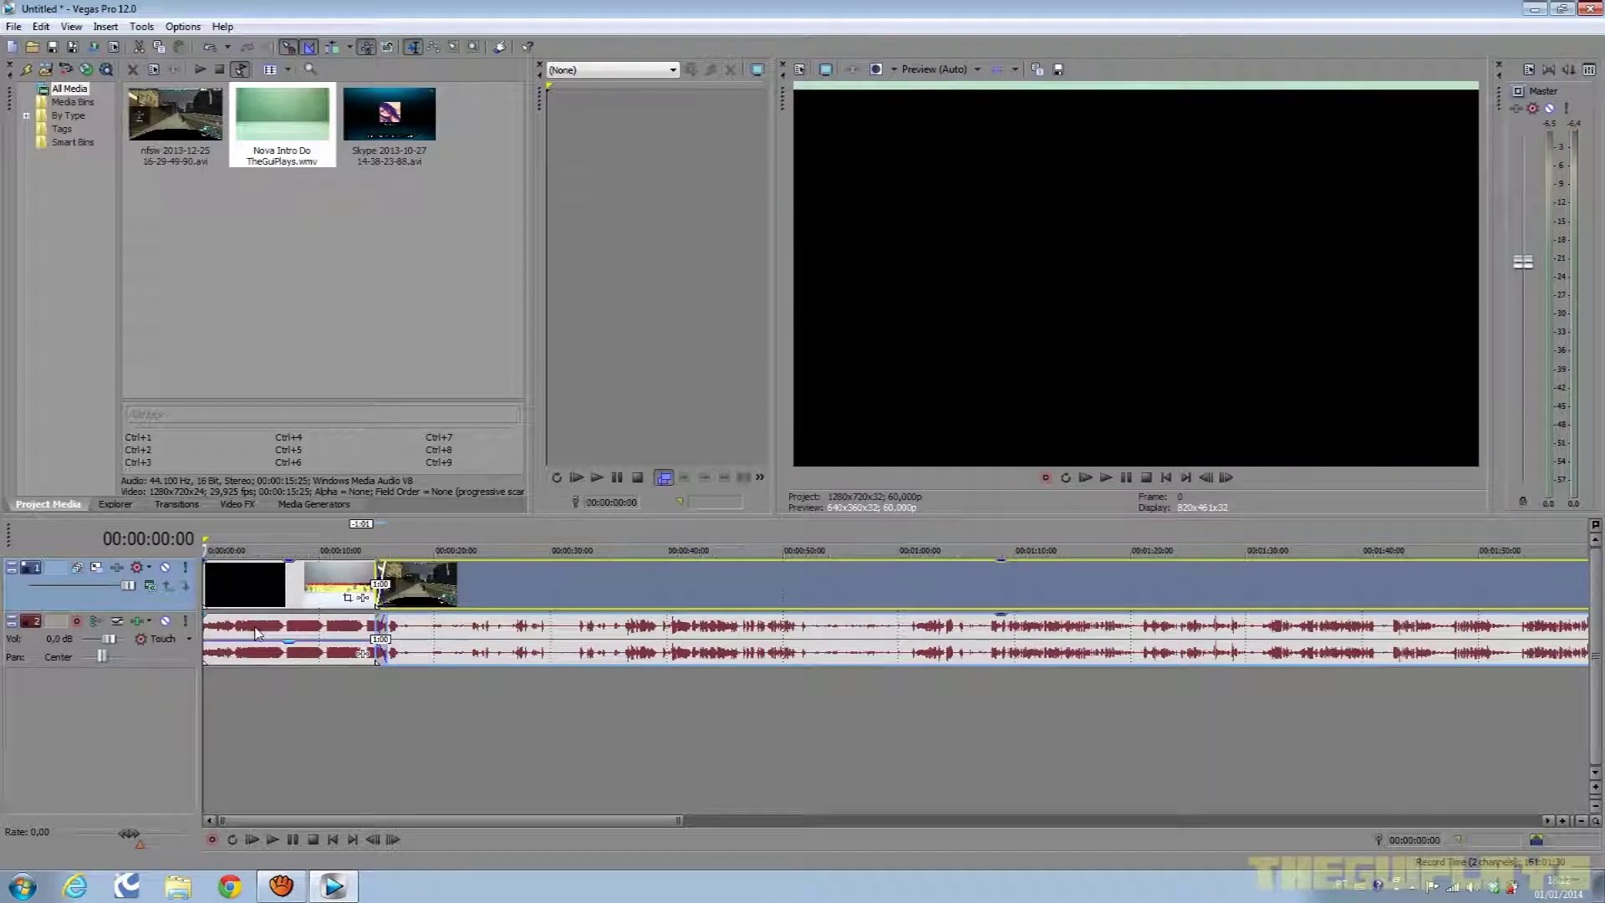
mouse_move(284, 646)
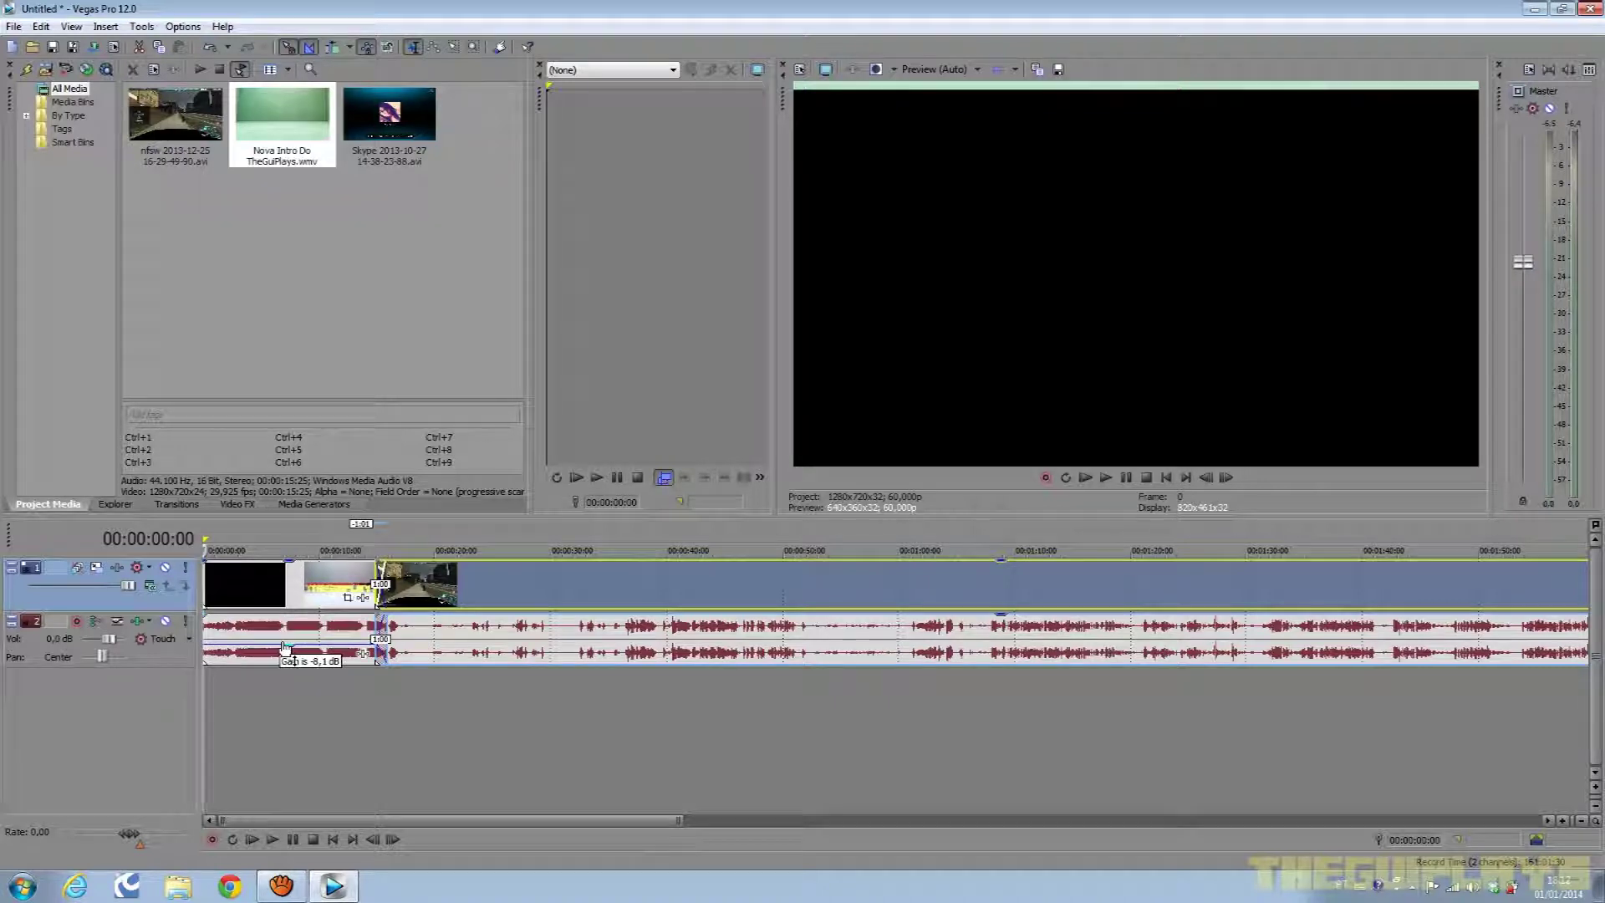
click(1105, 478)
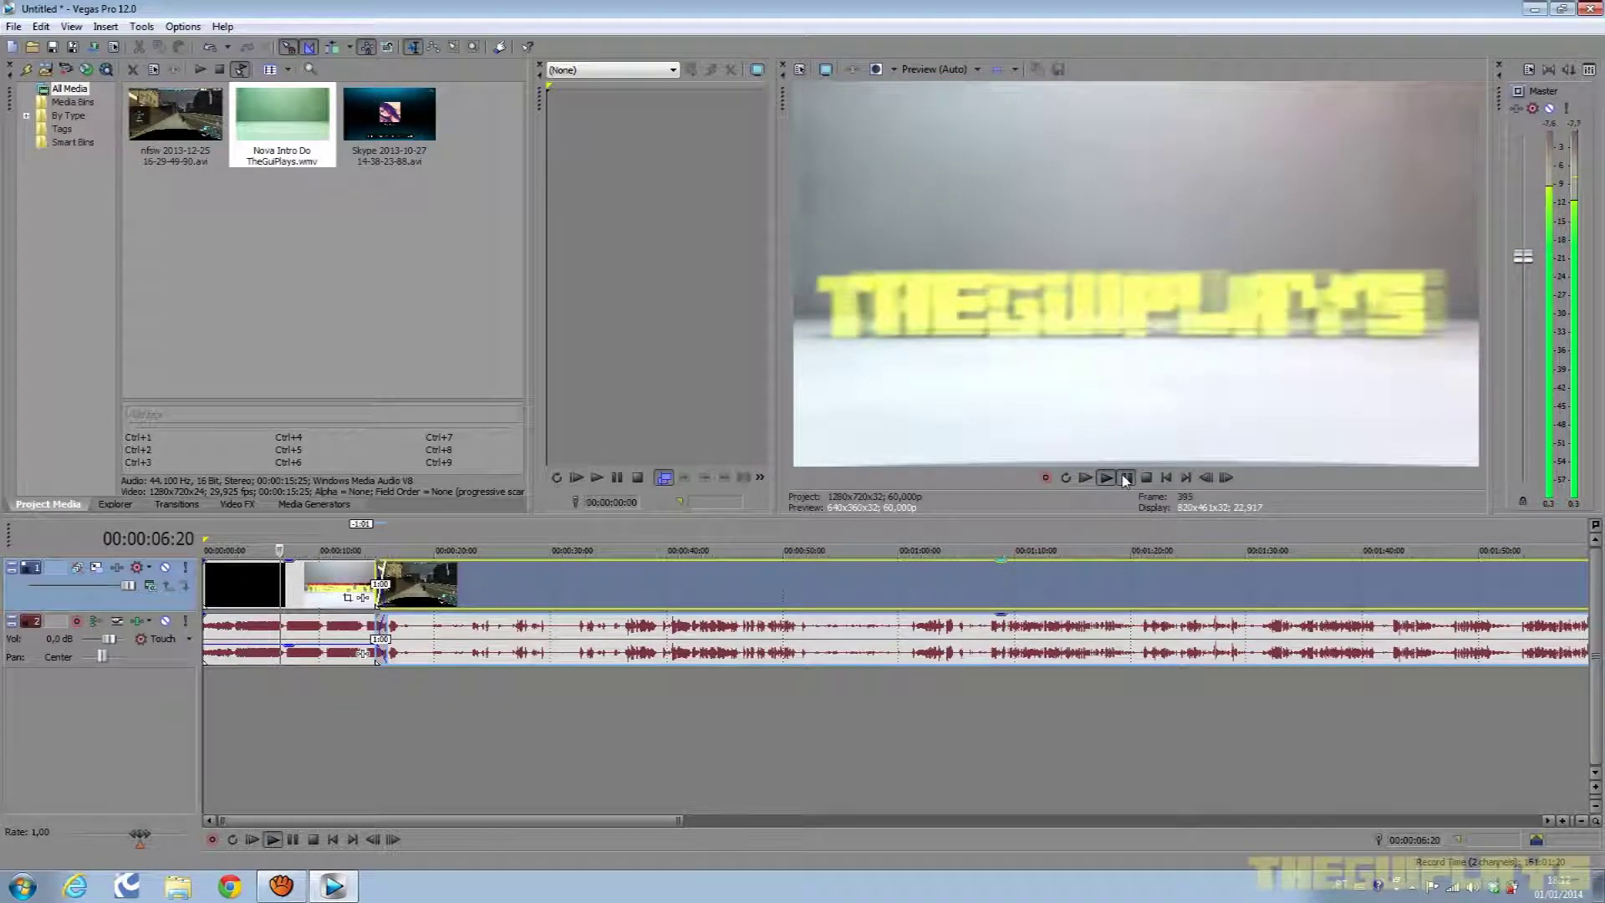
Set the video preview quality to Draft (Half) and play through the crossfade into the gameplay.
click(936, 70)
mouse_move(941, 89)
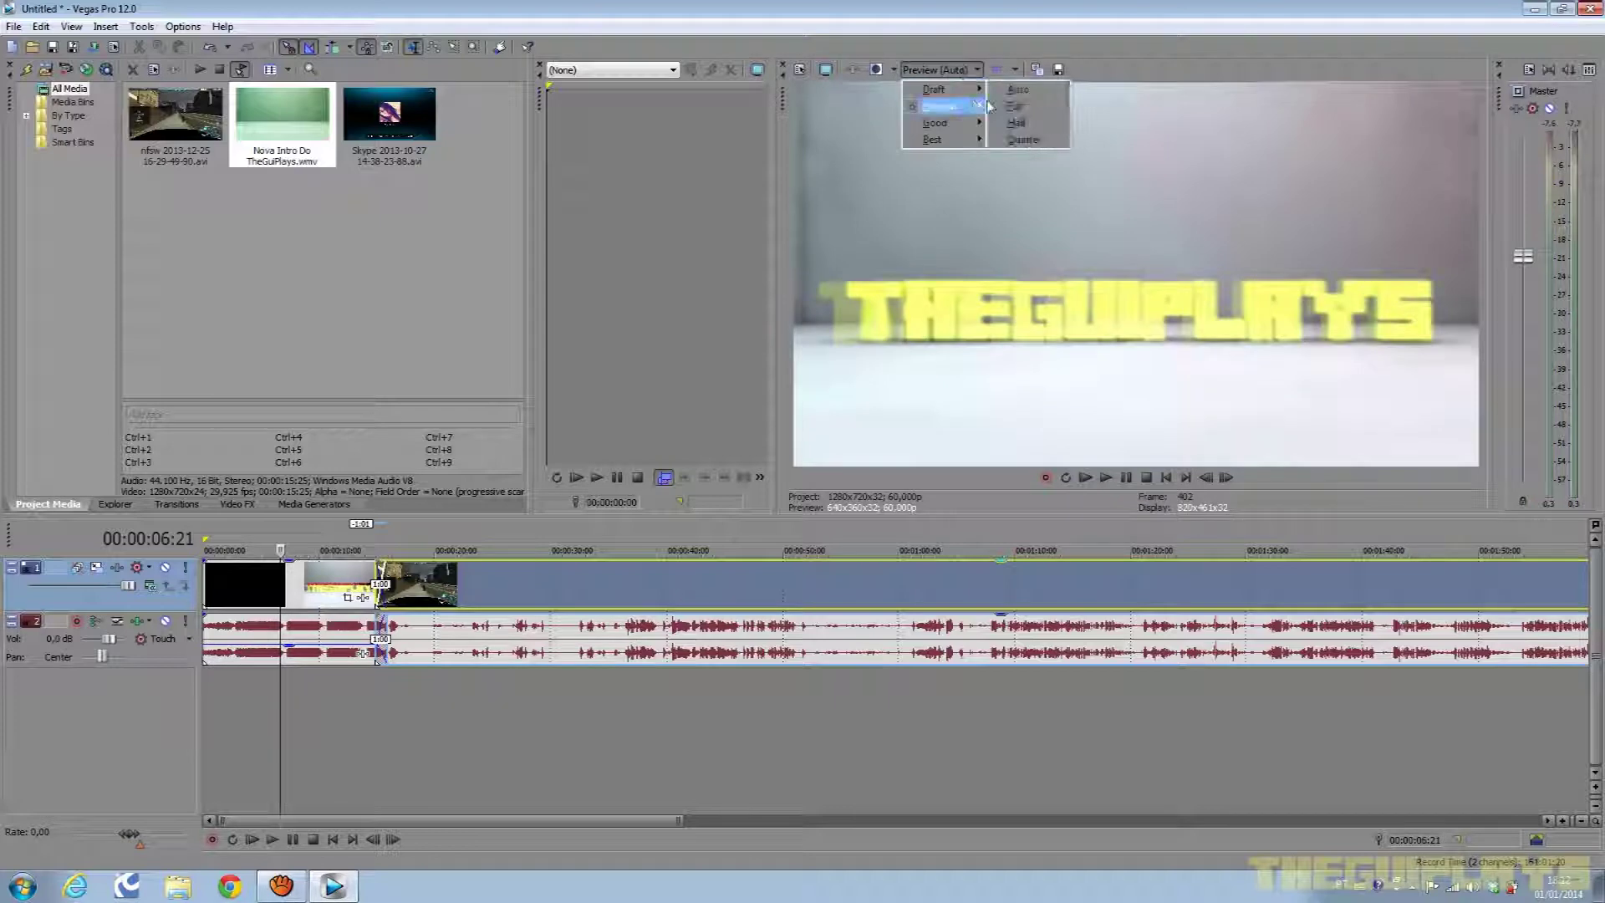
click(1015, 124)
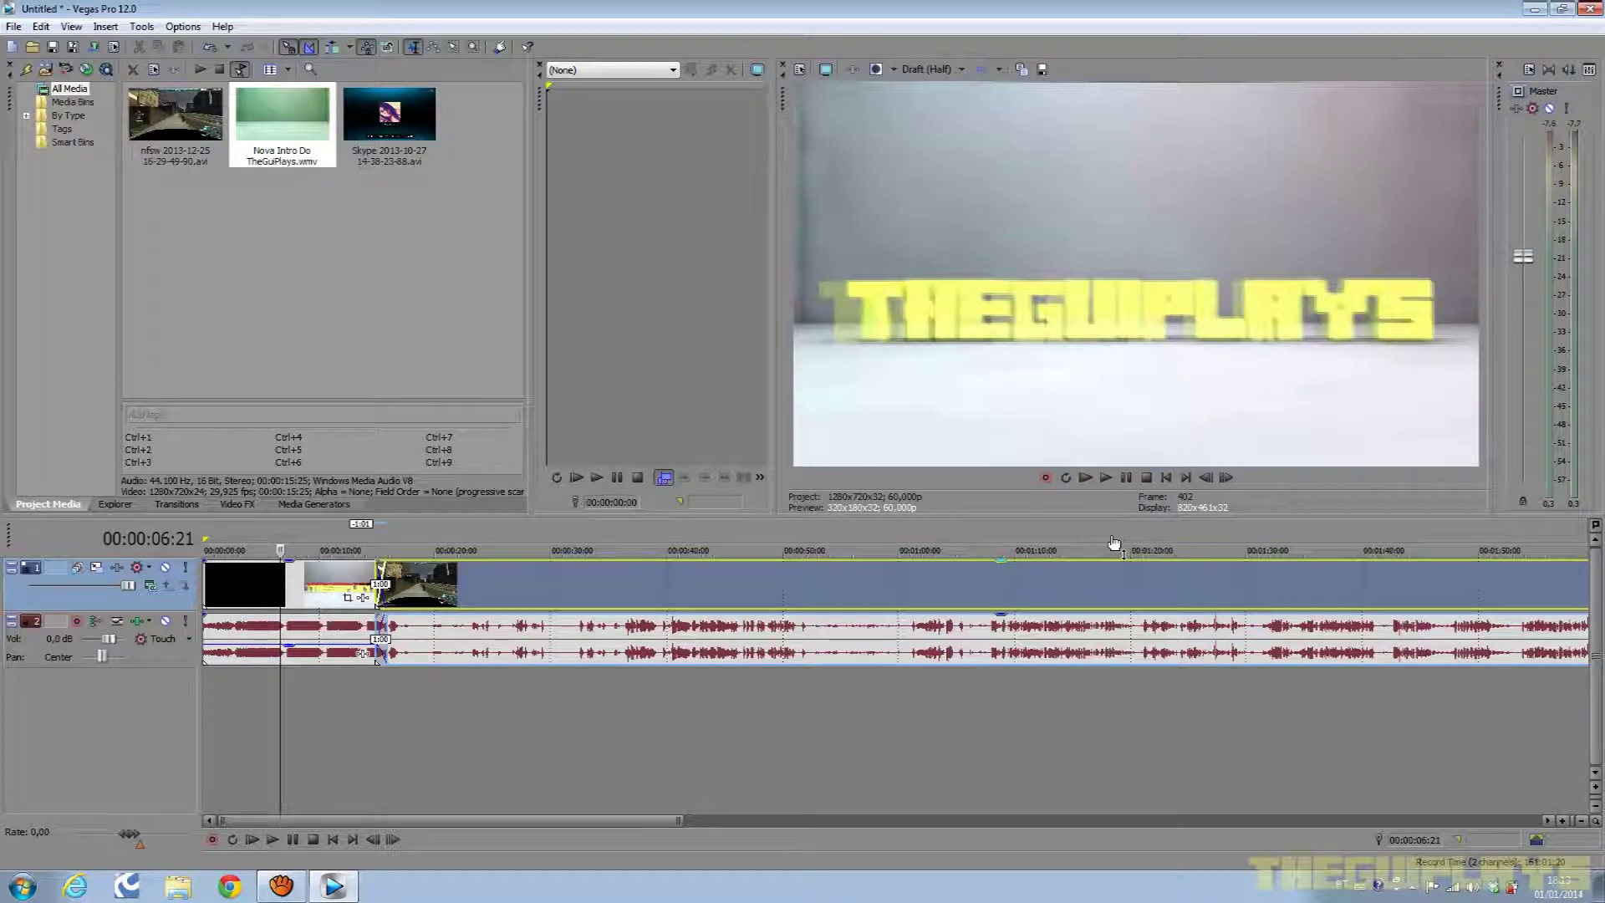
click(1105, 478)
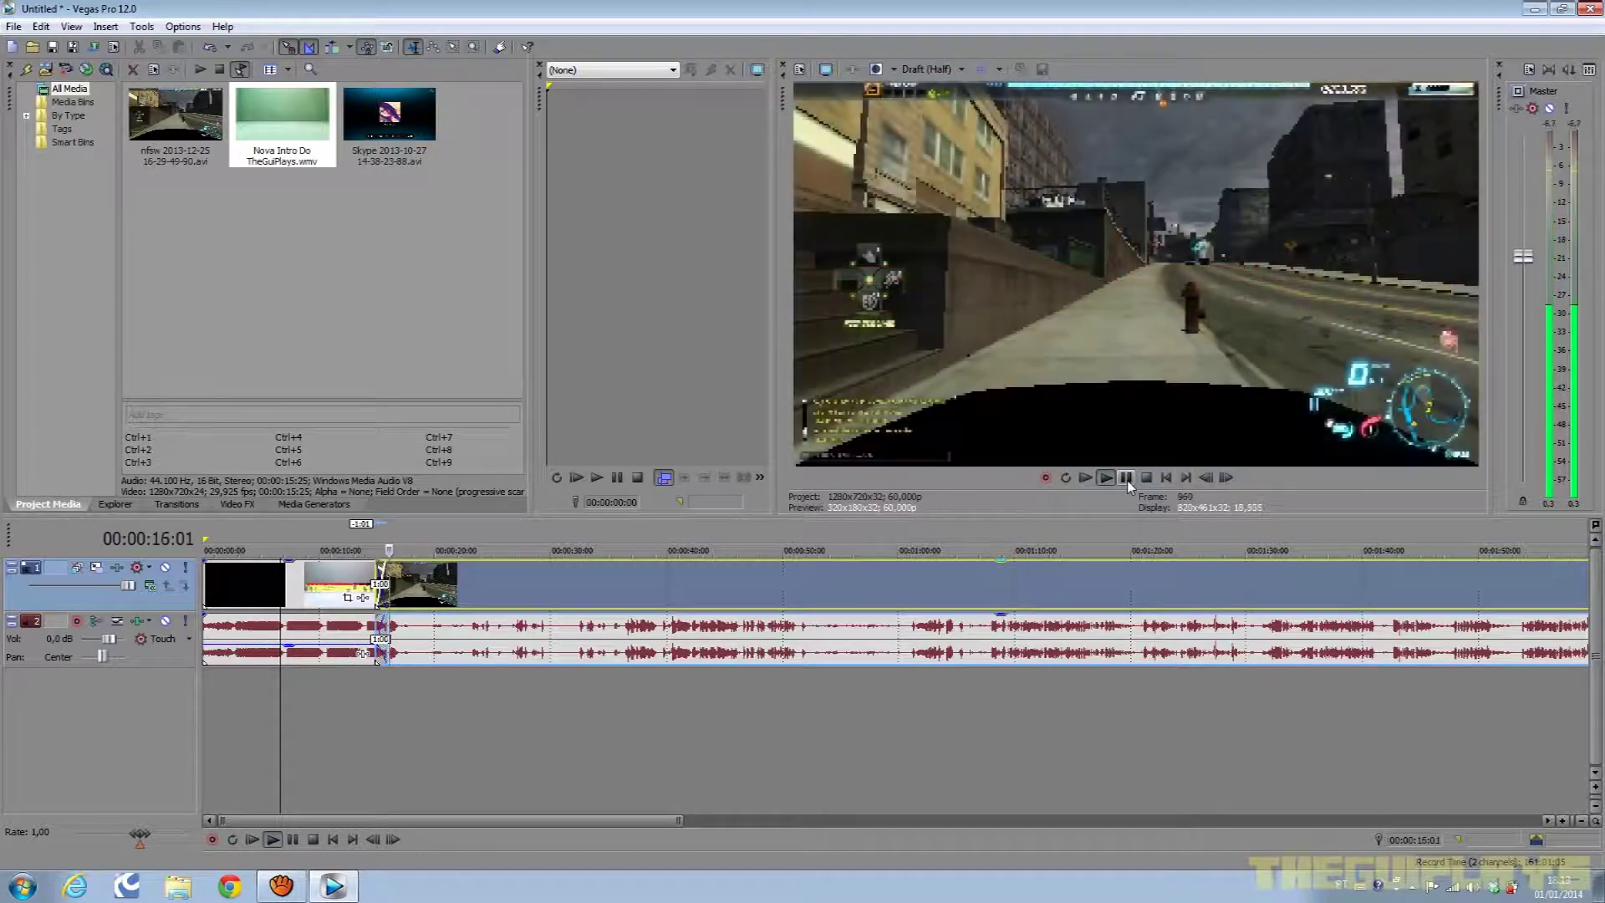
click(1127, 480)
scroll(486, 716, down, 3)
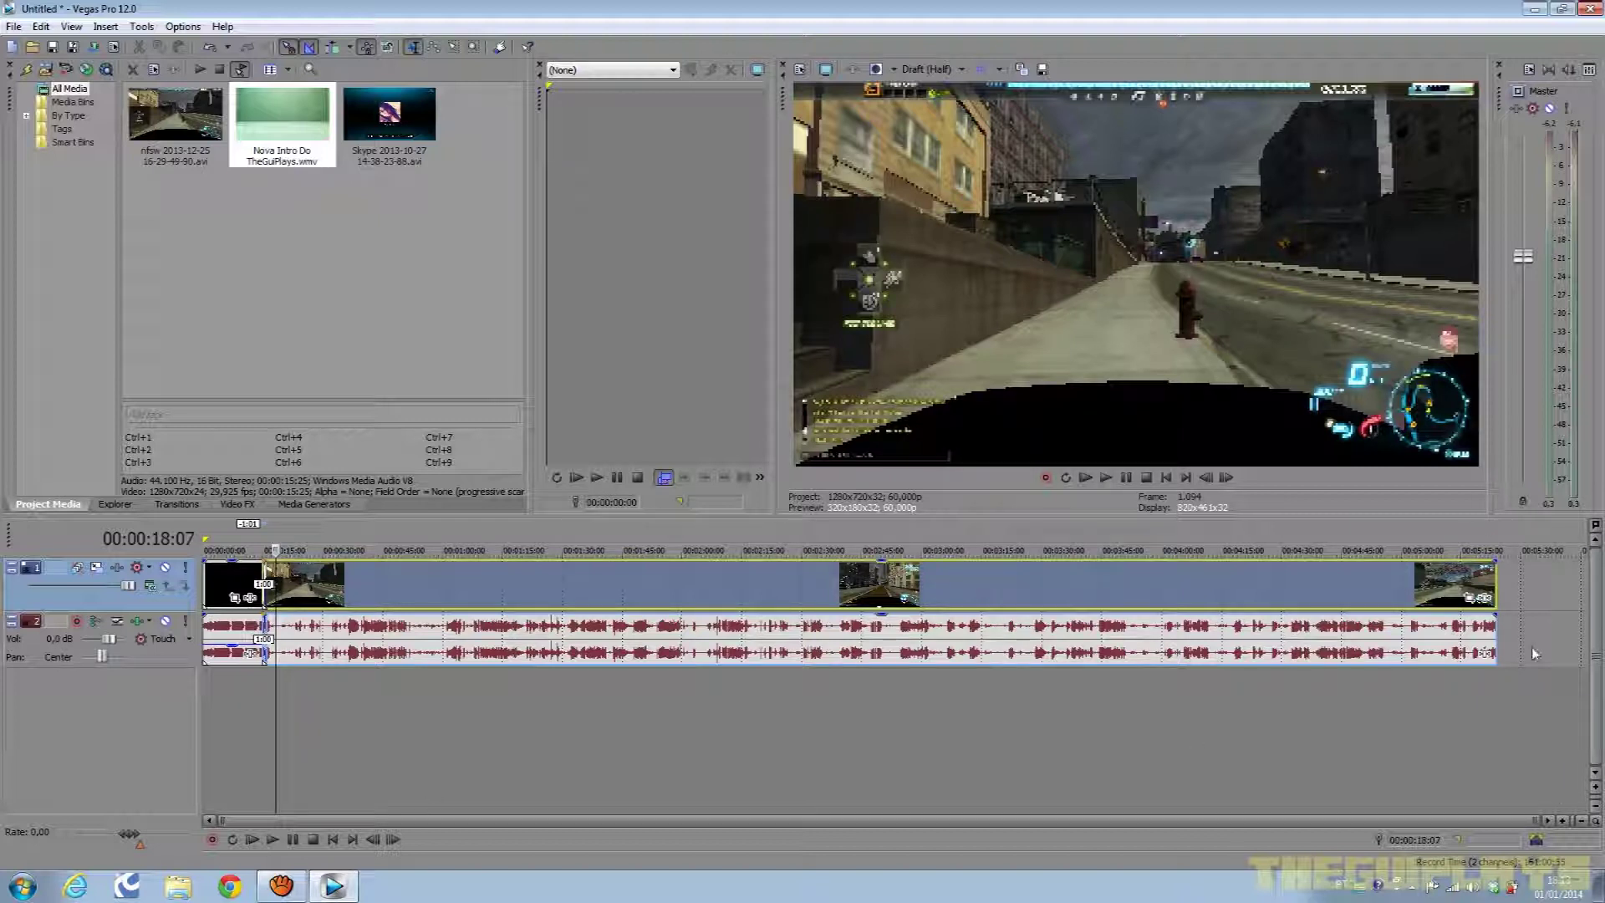
Insert an empty audio track below the existing tracks.
click(1354, 689)
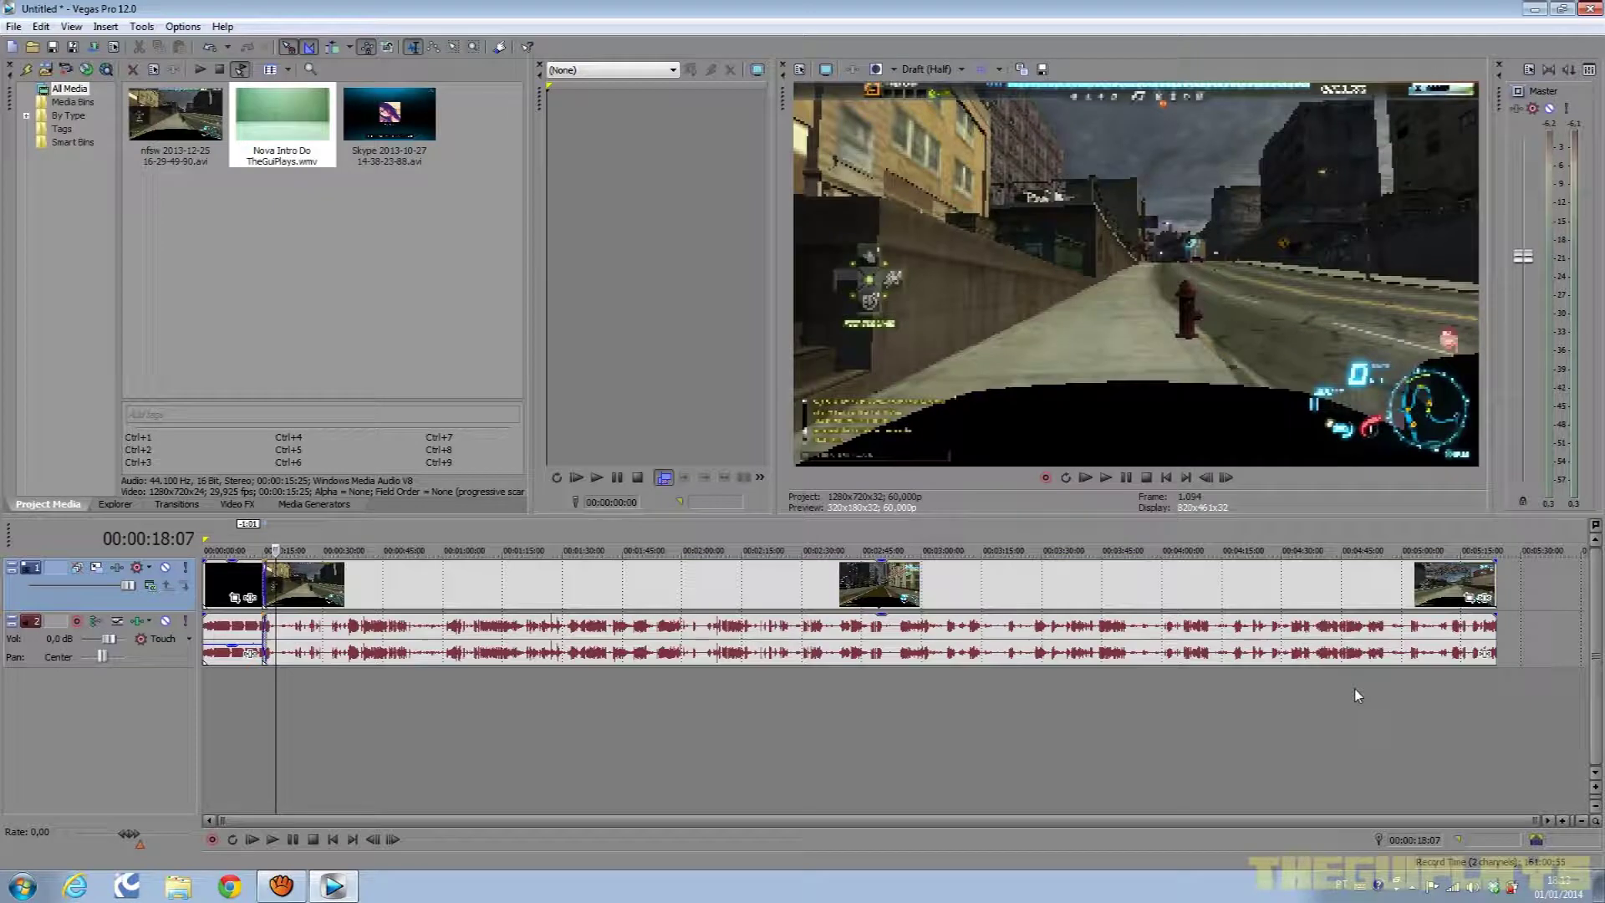
right_click(1355, 689)
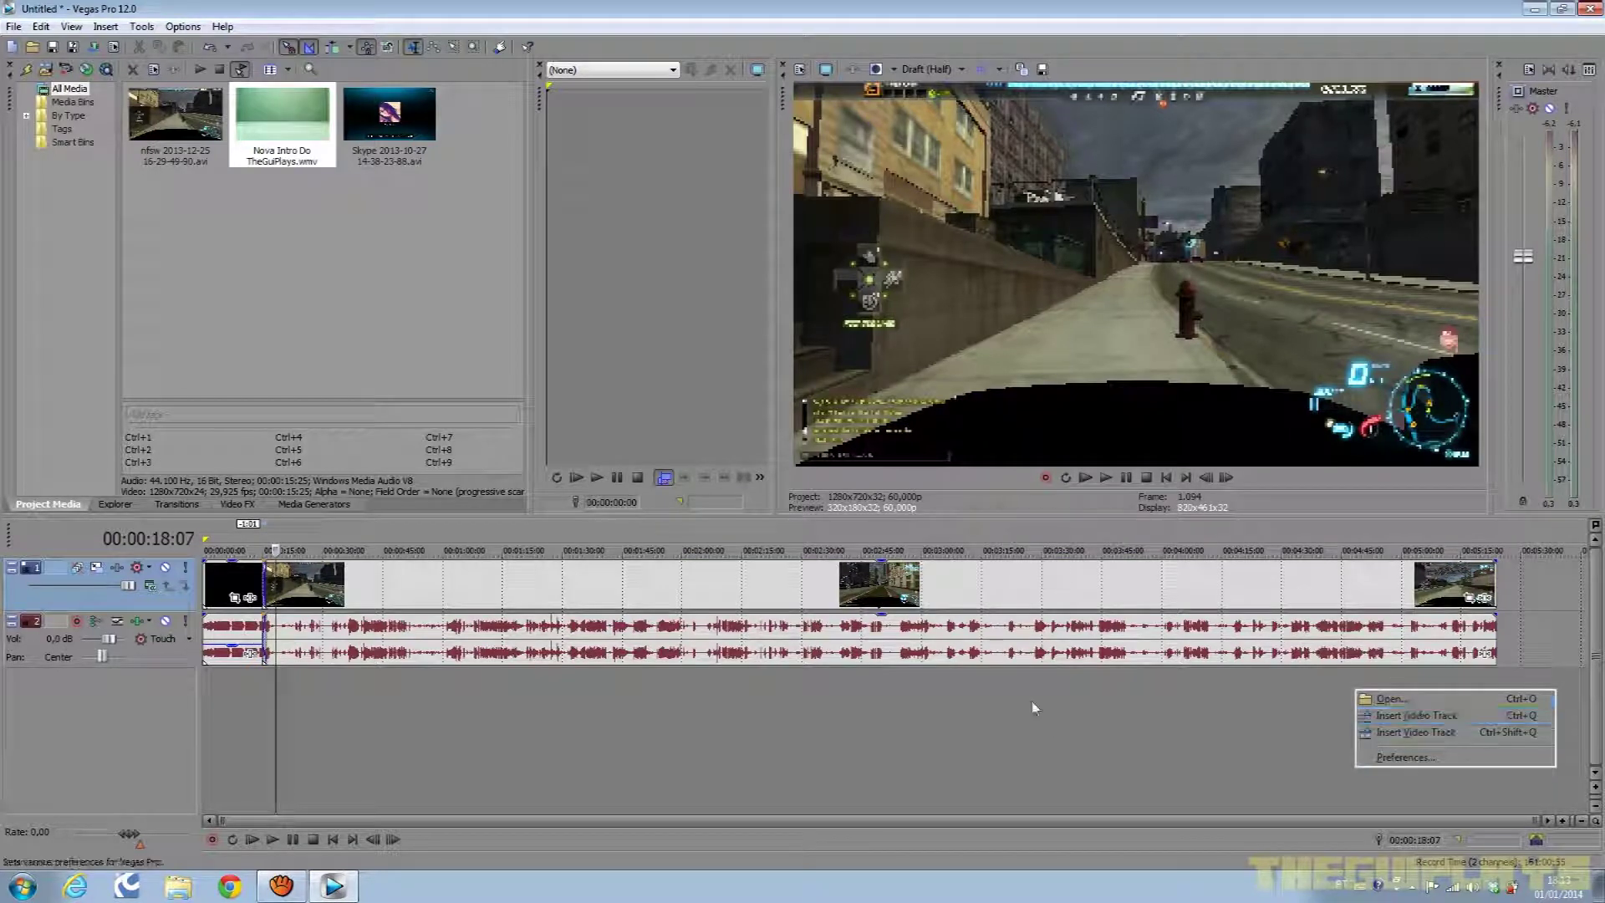
right_click(1186, 722)
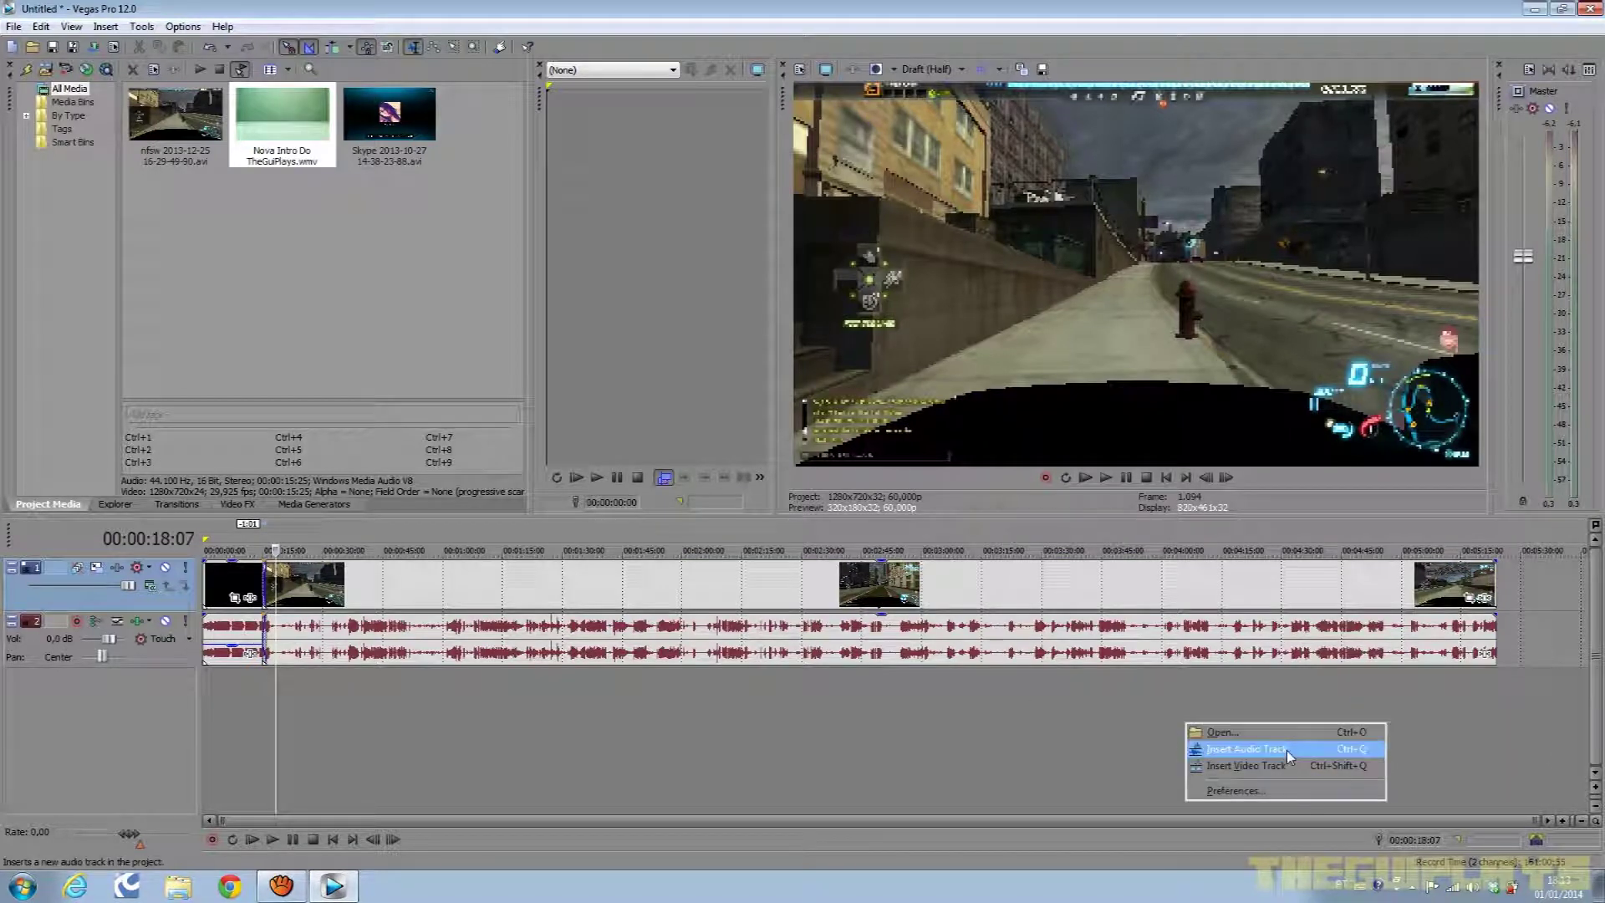
click(1231, 749)
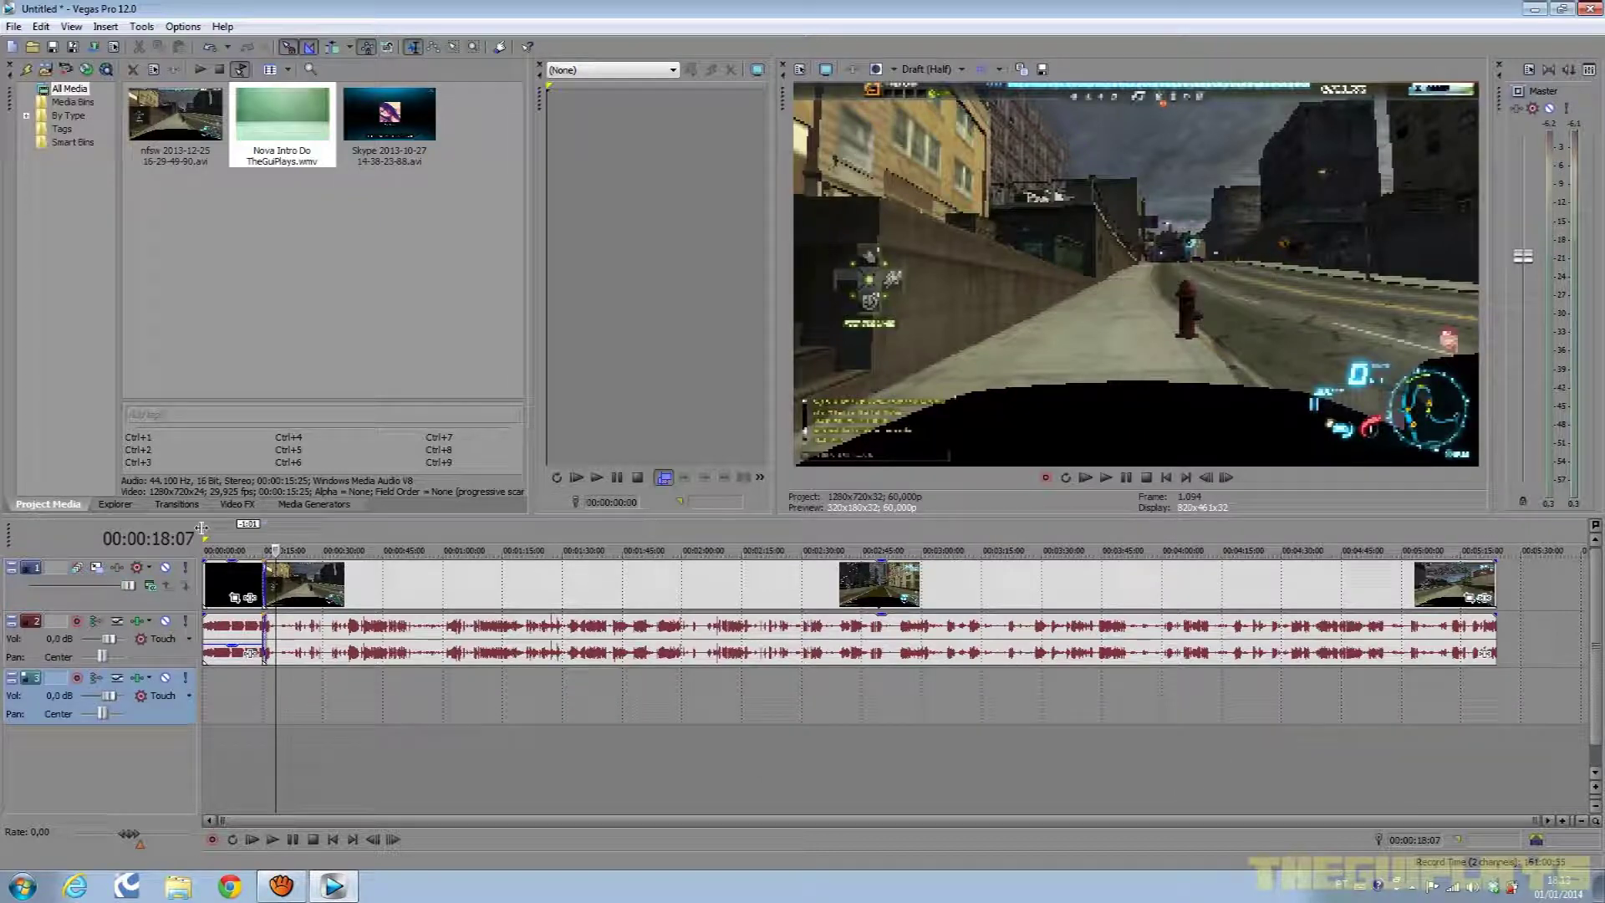
Place the cursor at 00:00:14:24 and insert a new video track above the intro and gameplay clips.
click(265, 543)
click(263, 545)
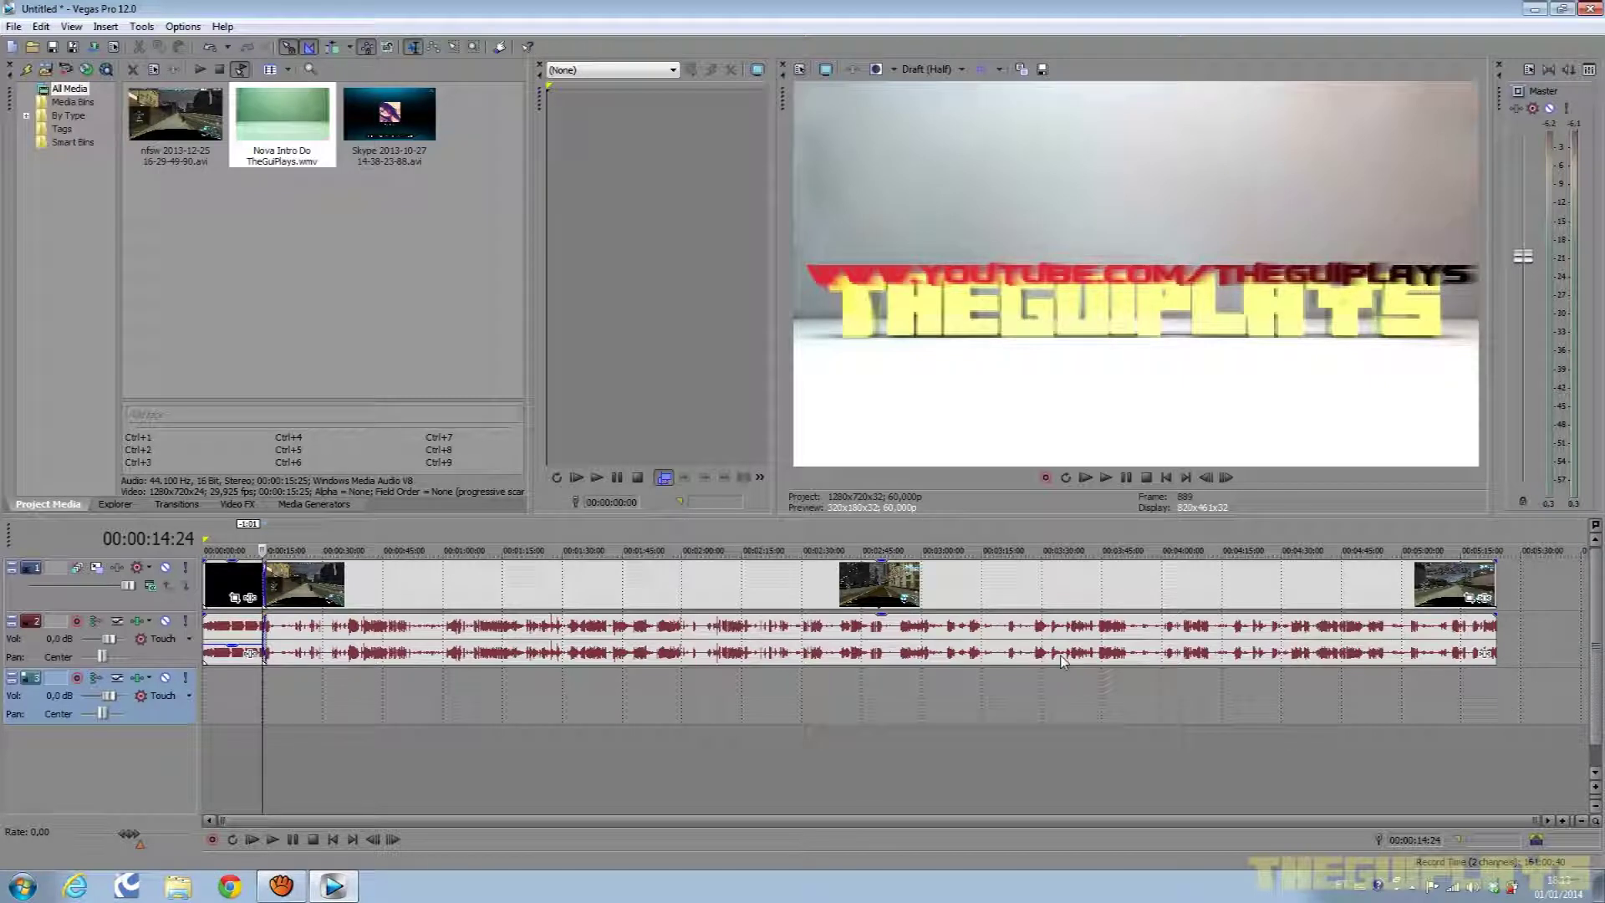
right_click(1552, 584)
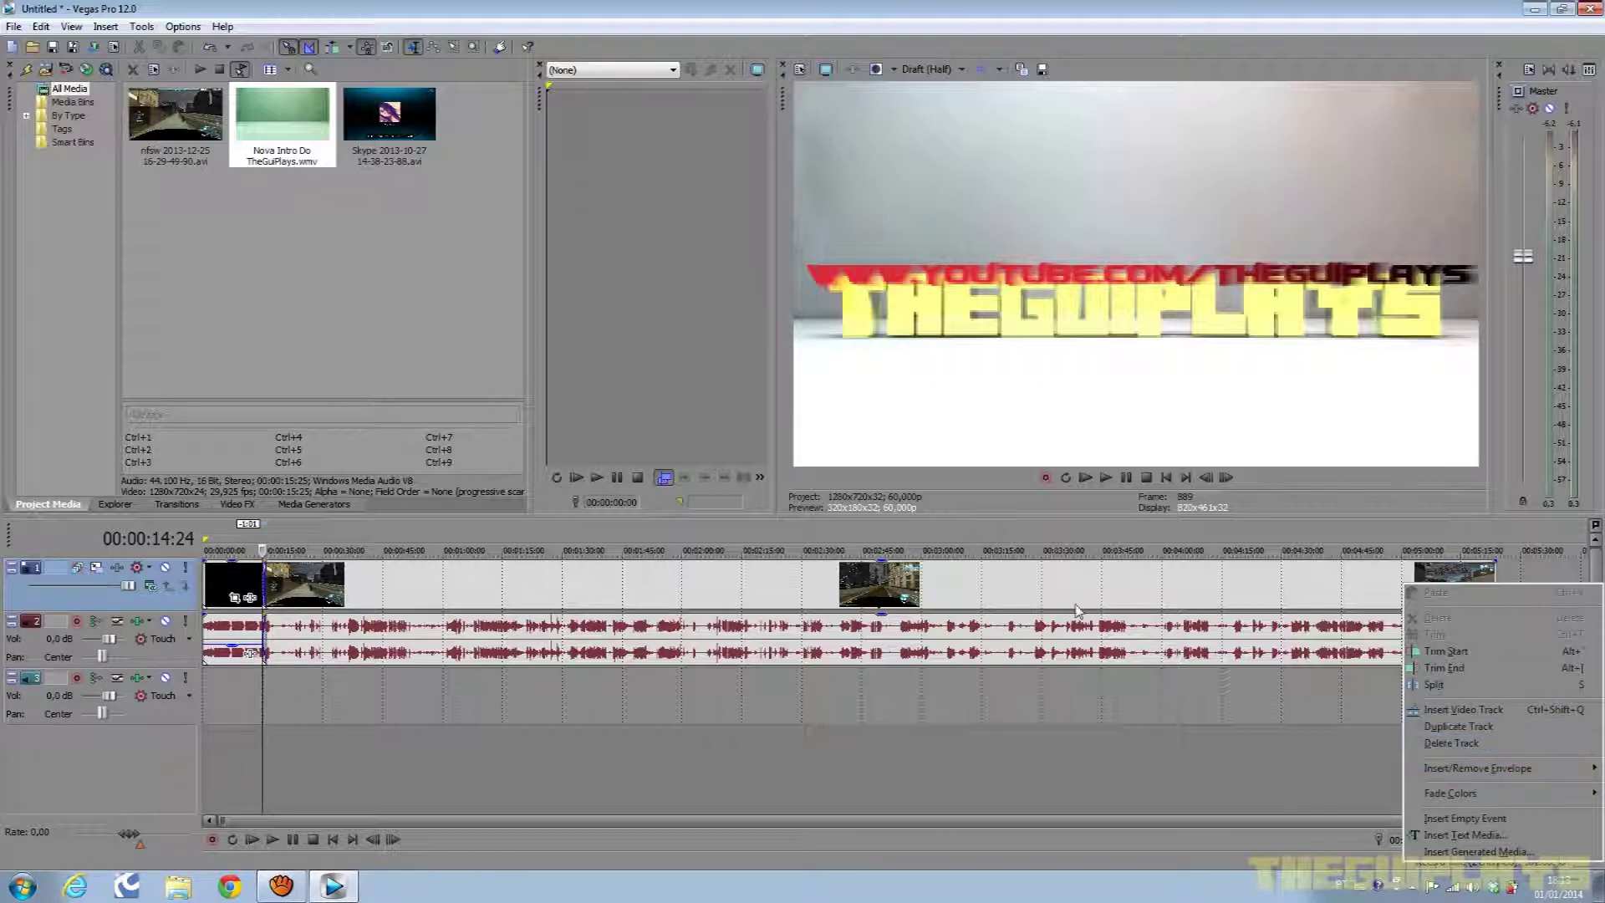
click(1544, 729)
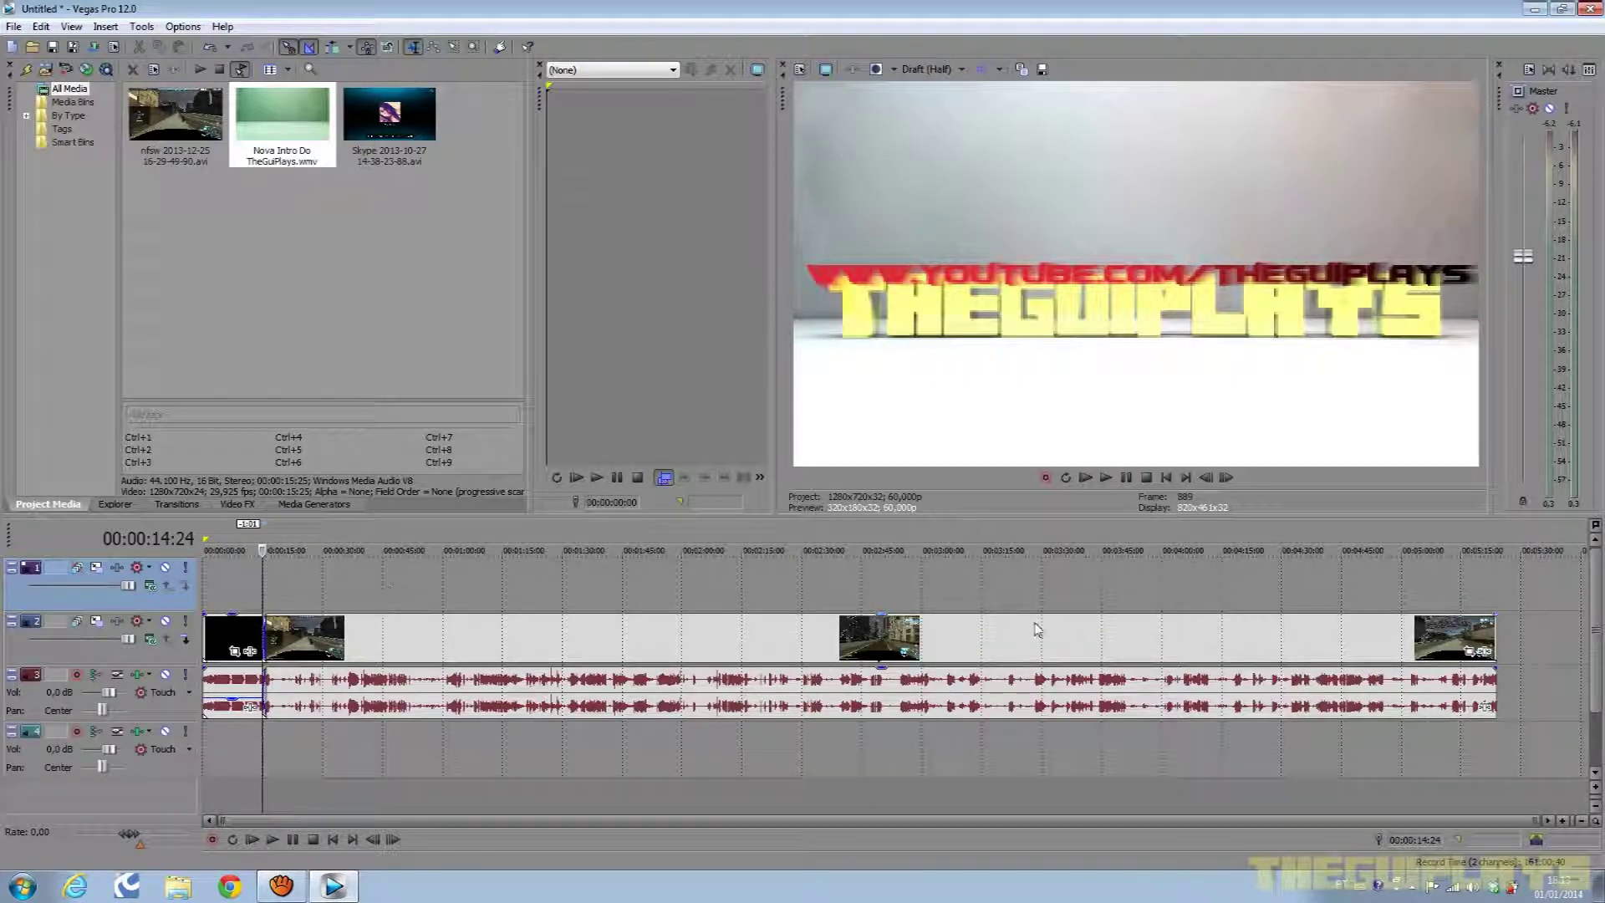
Scrub back through the intro and return the cursor to the gameplay clip's start at 00:00:14:24.
scroll(460, 590, up, 6)
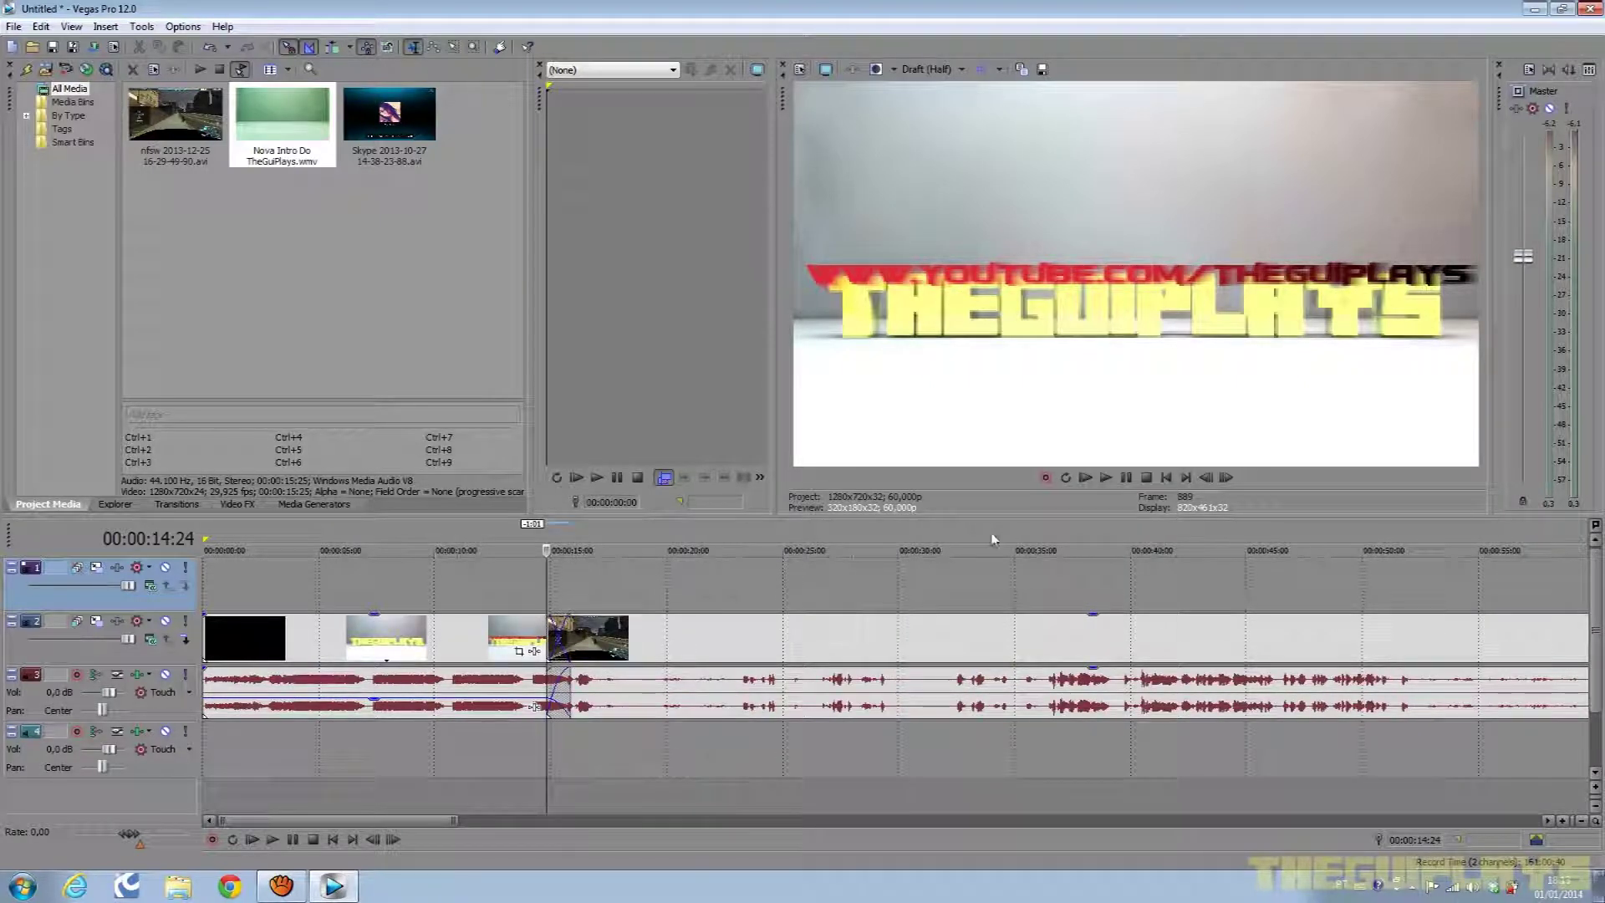
drag(461, 538, 404, 530)
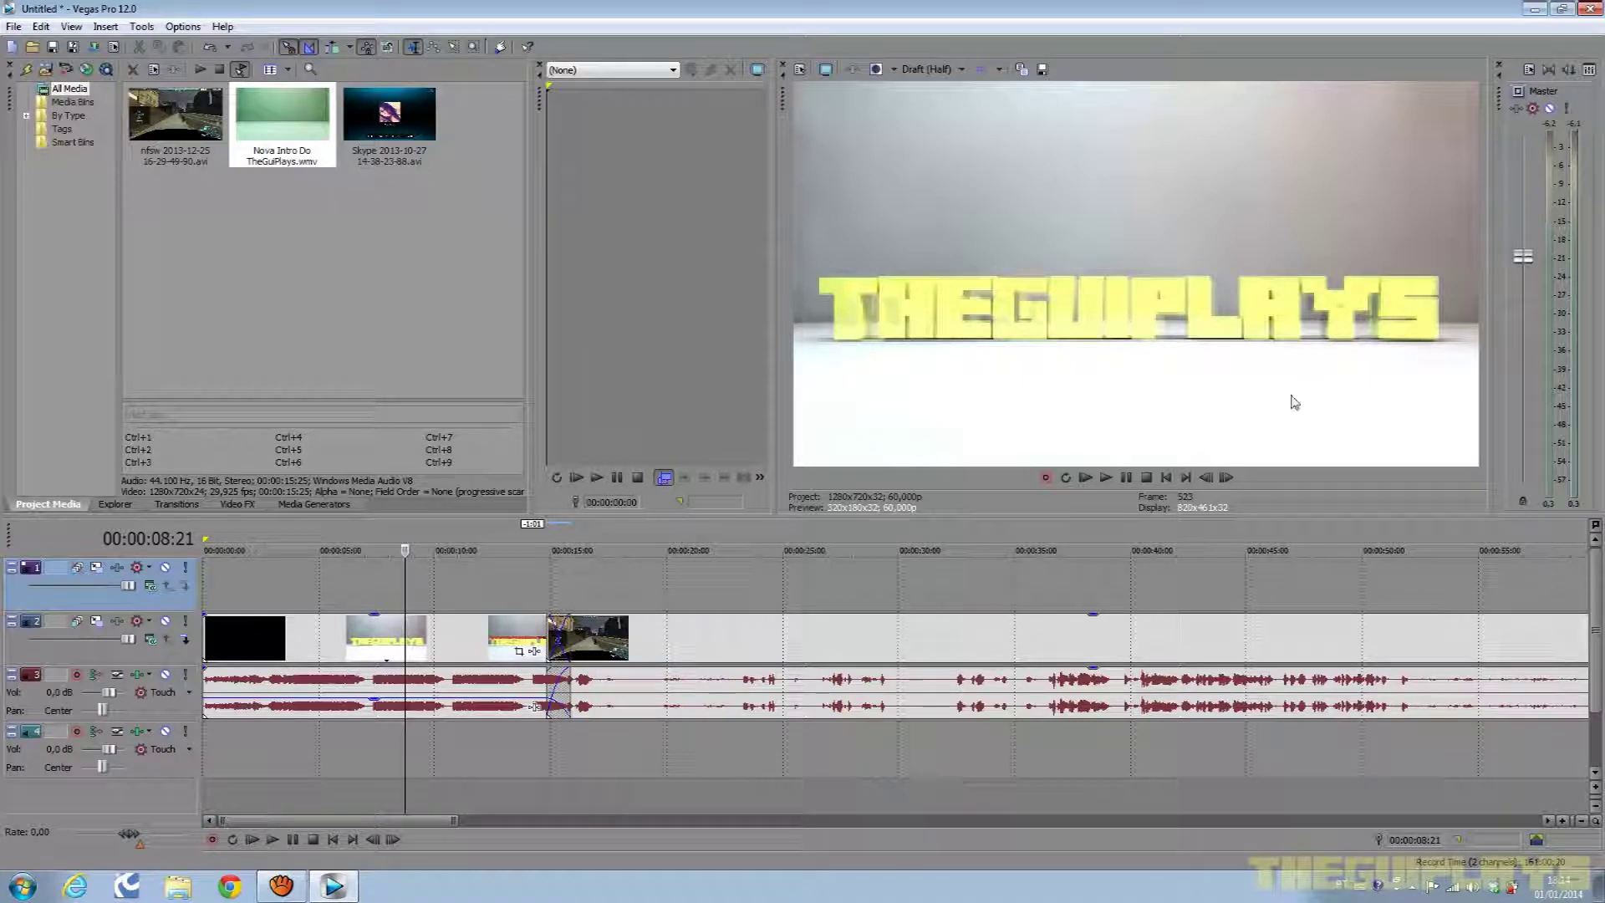
scroll(1061, 622, down, 5)
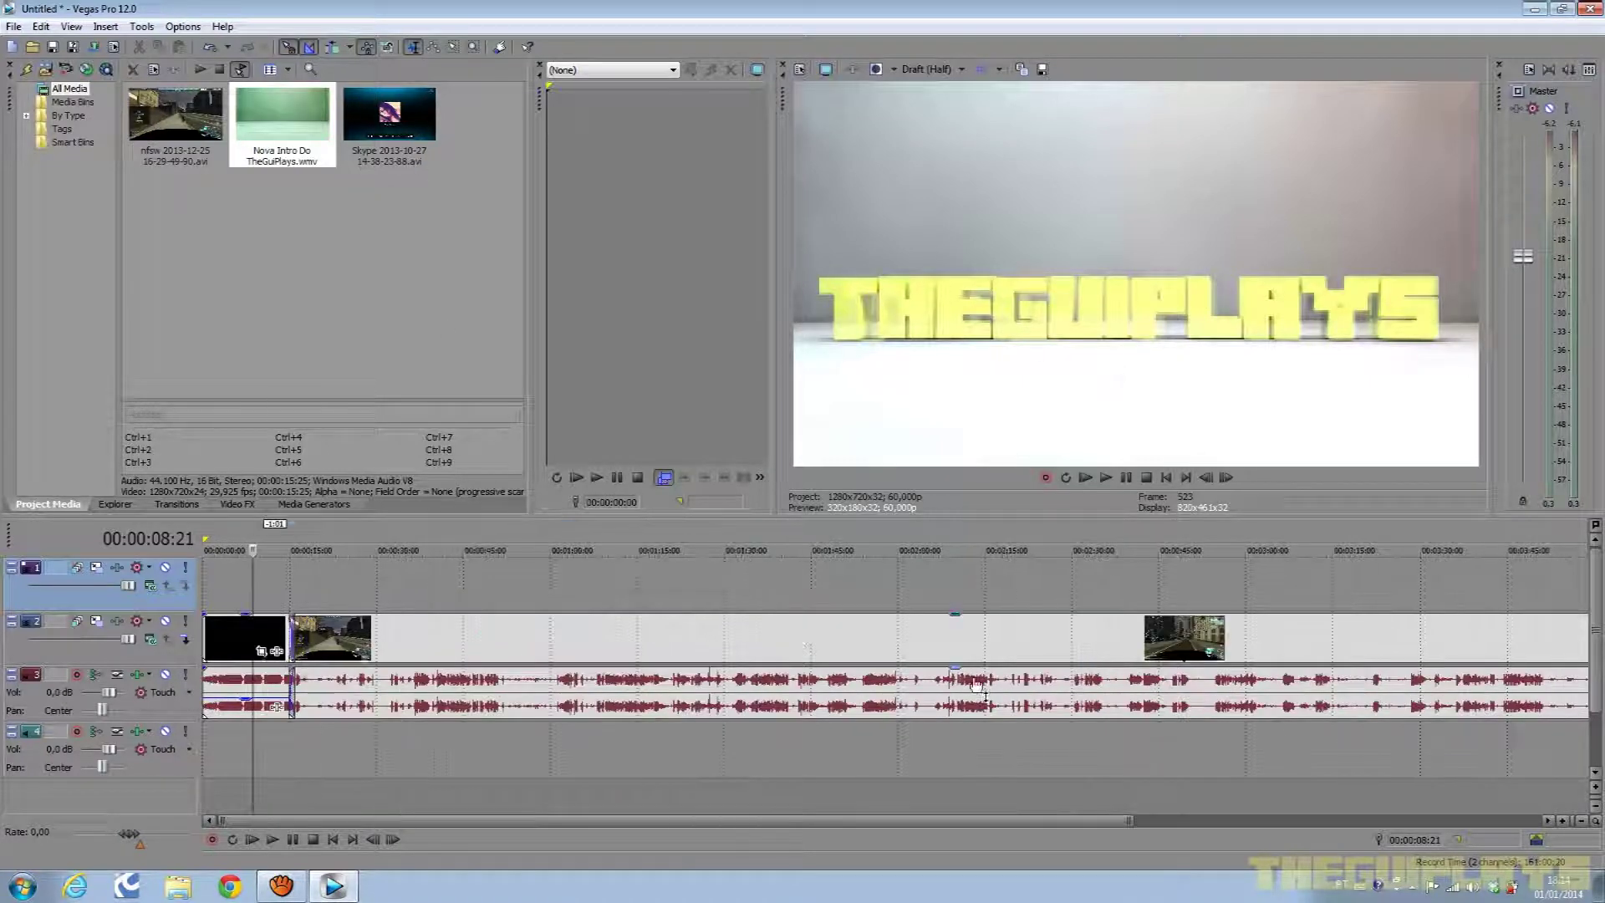
click(288, 544)
scroll(358, 569, up, 3)
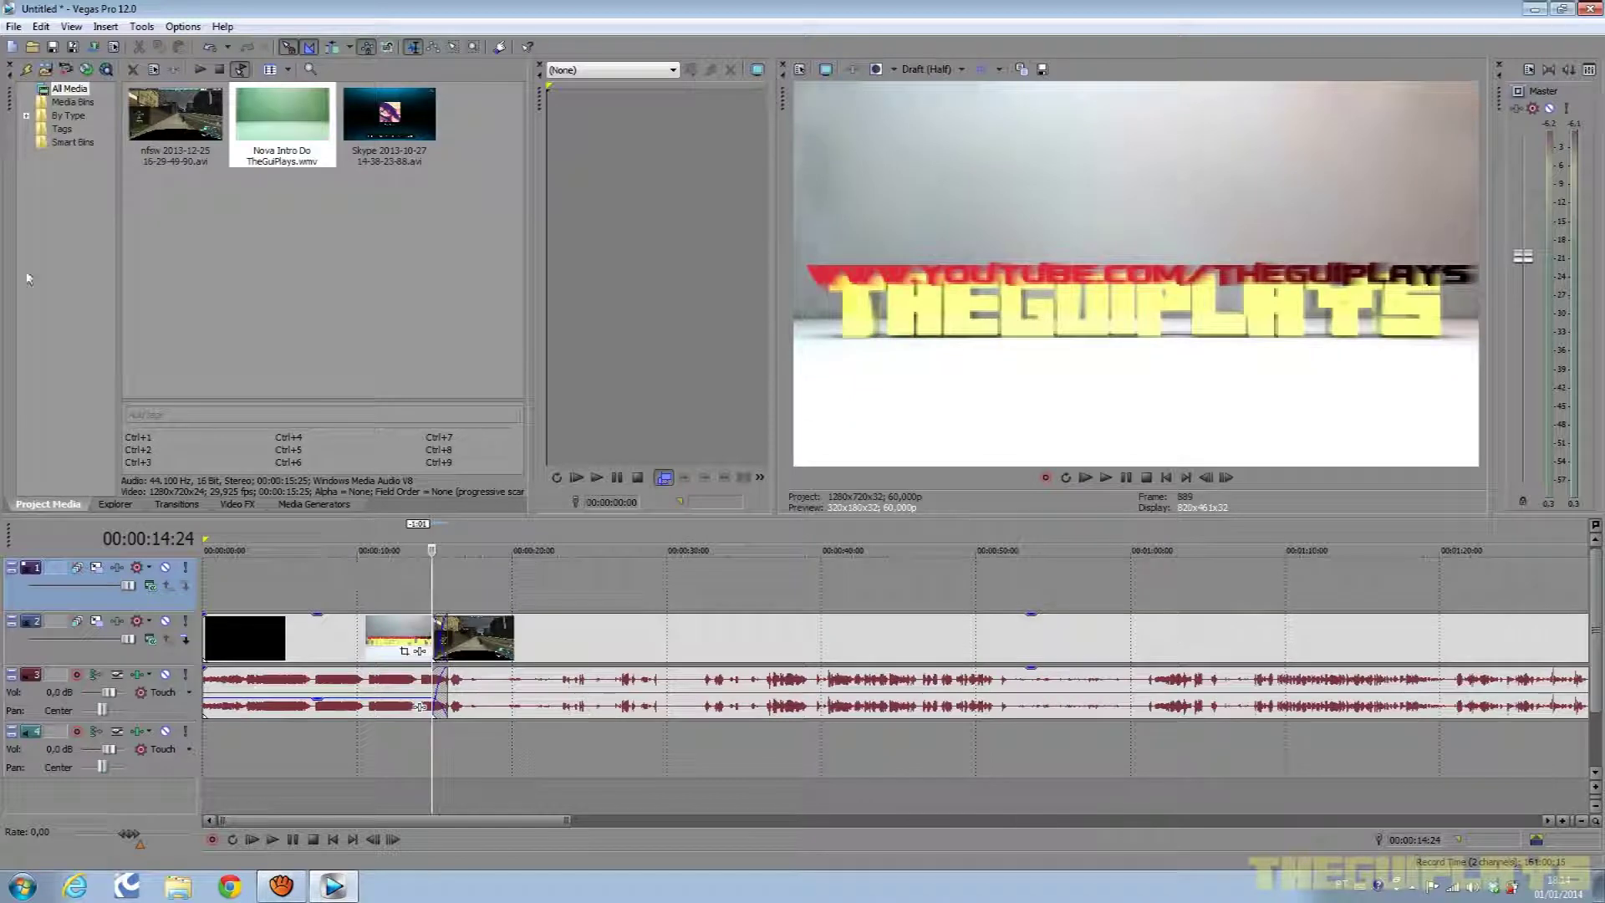
Open the image Marca D'Agua THEGUIPLAYS from the Desktop so it lands on the new video track at the cursor.
click(14, 27)
click(37, 62)
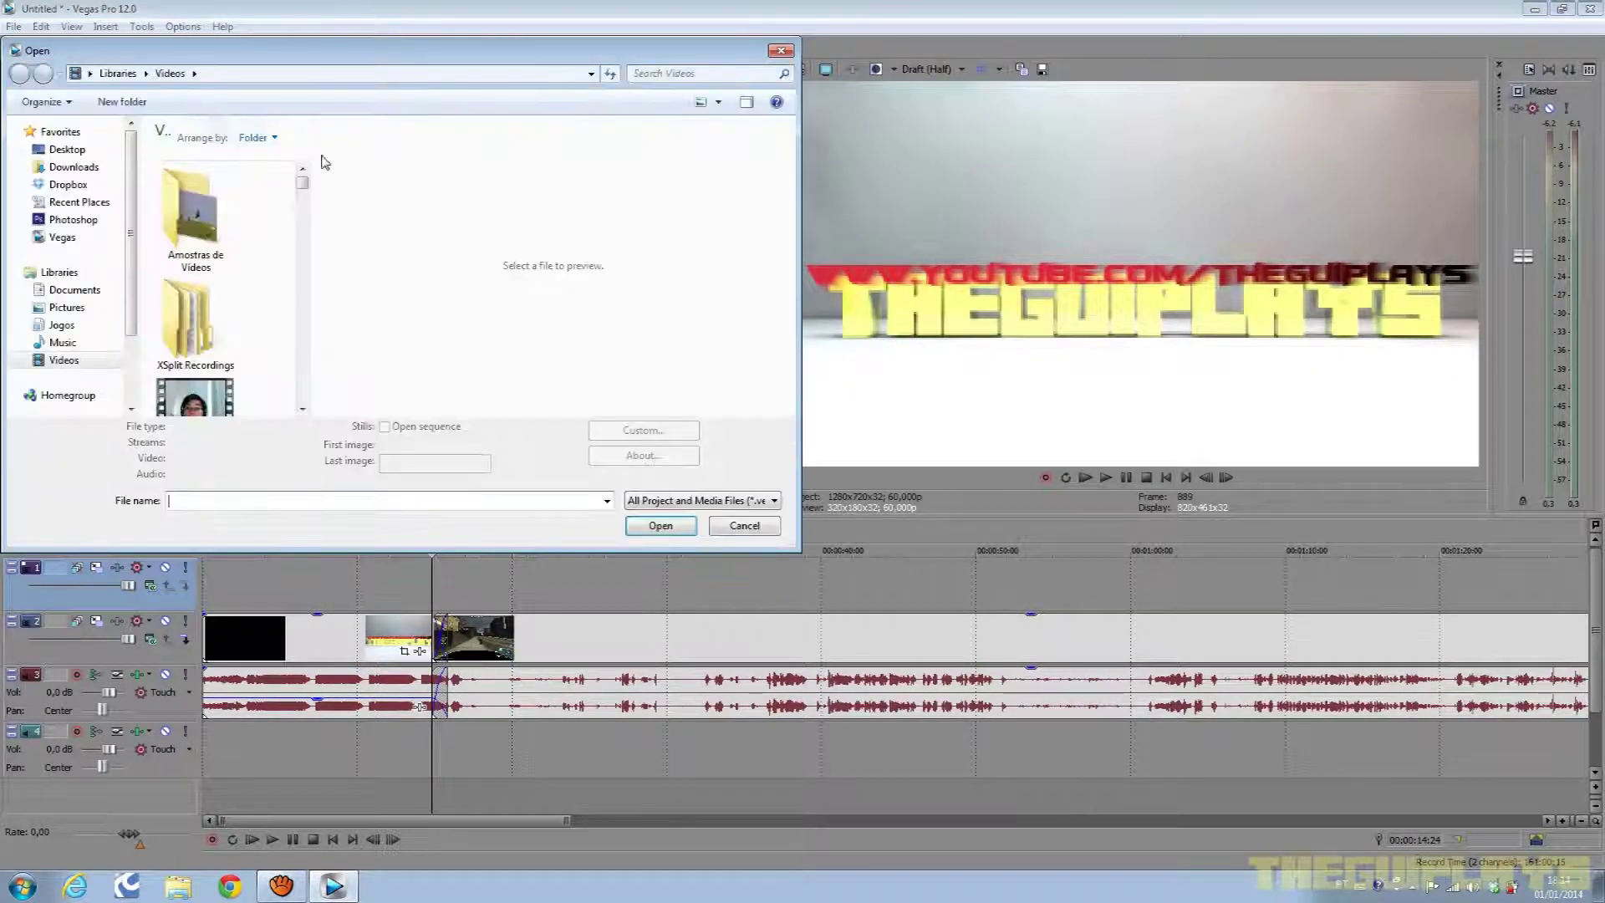
drag(792, 545, 1193, 710)
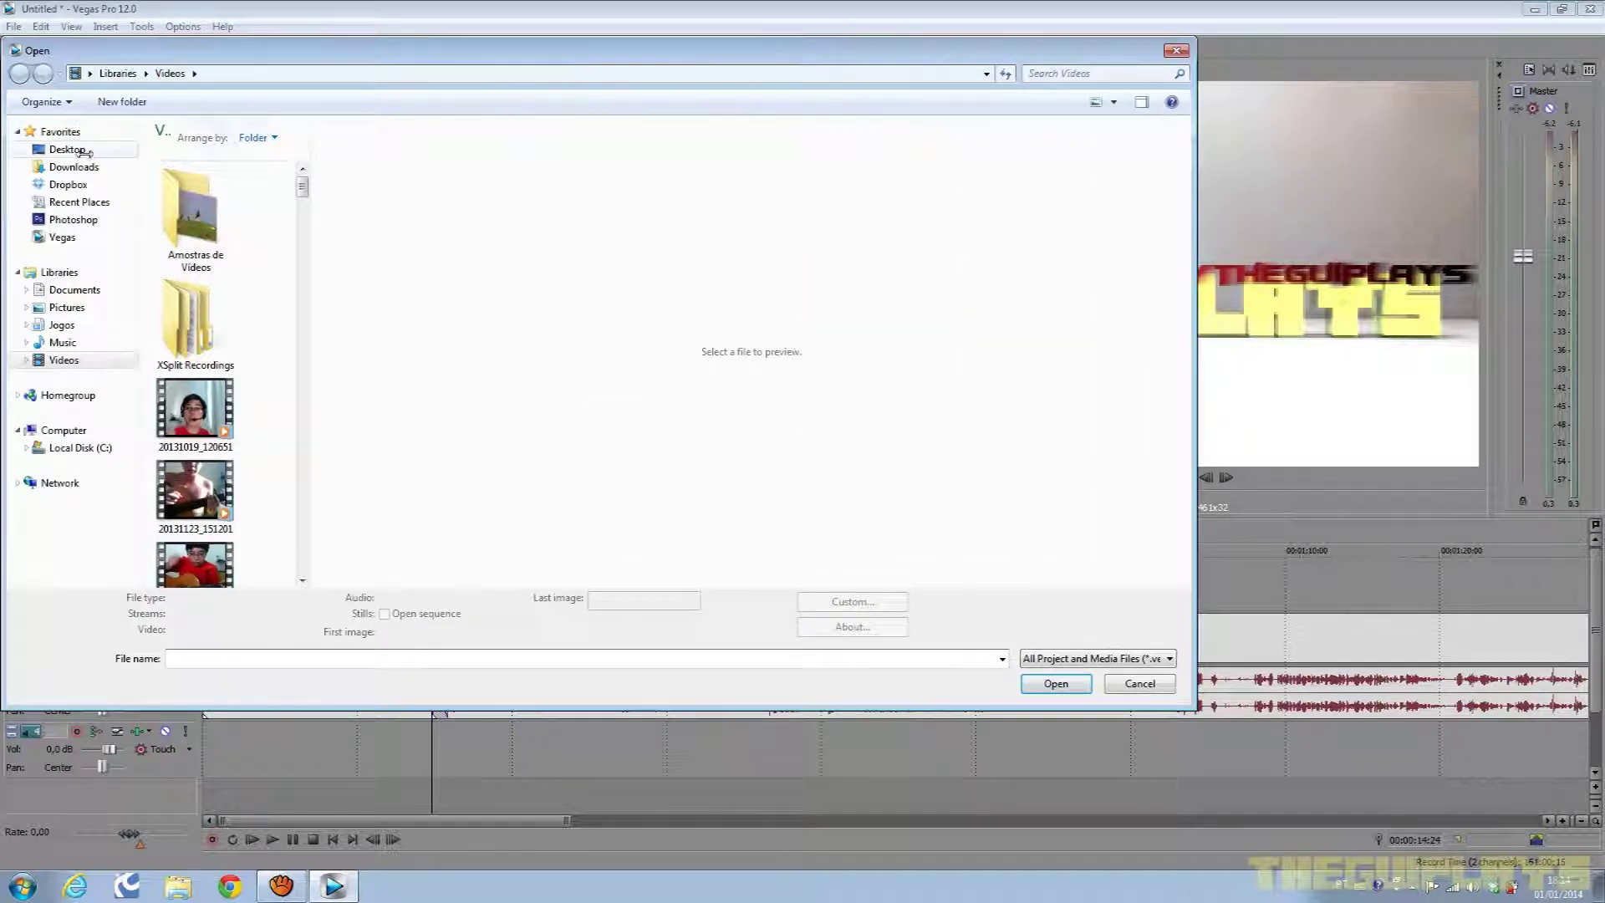
click(87, 151)
drag(310, 214, 1178, 256)
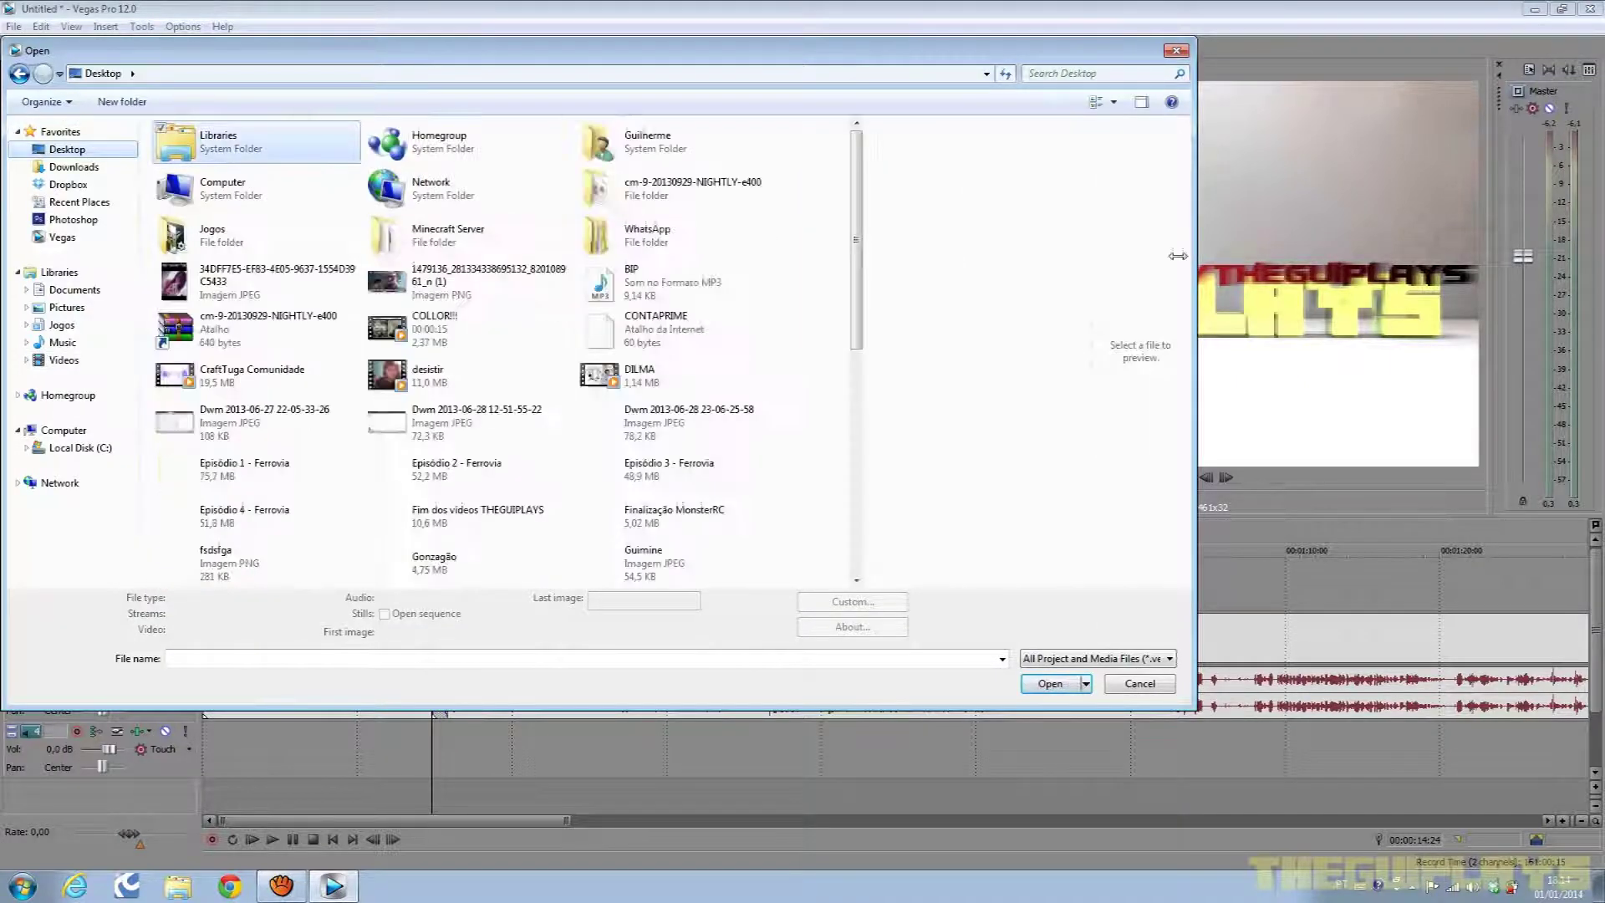
click(903, 378)
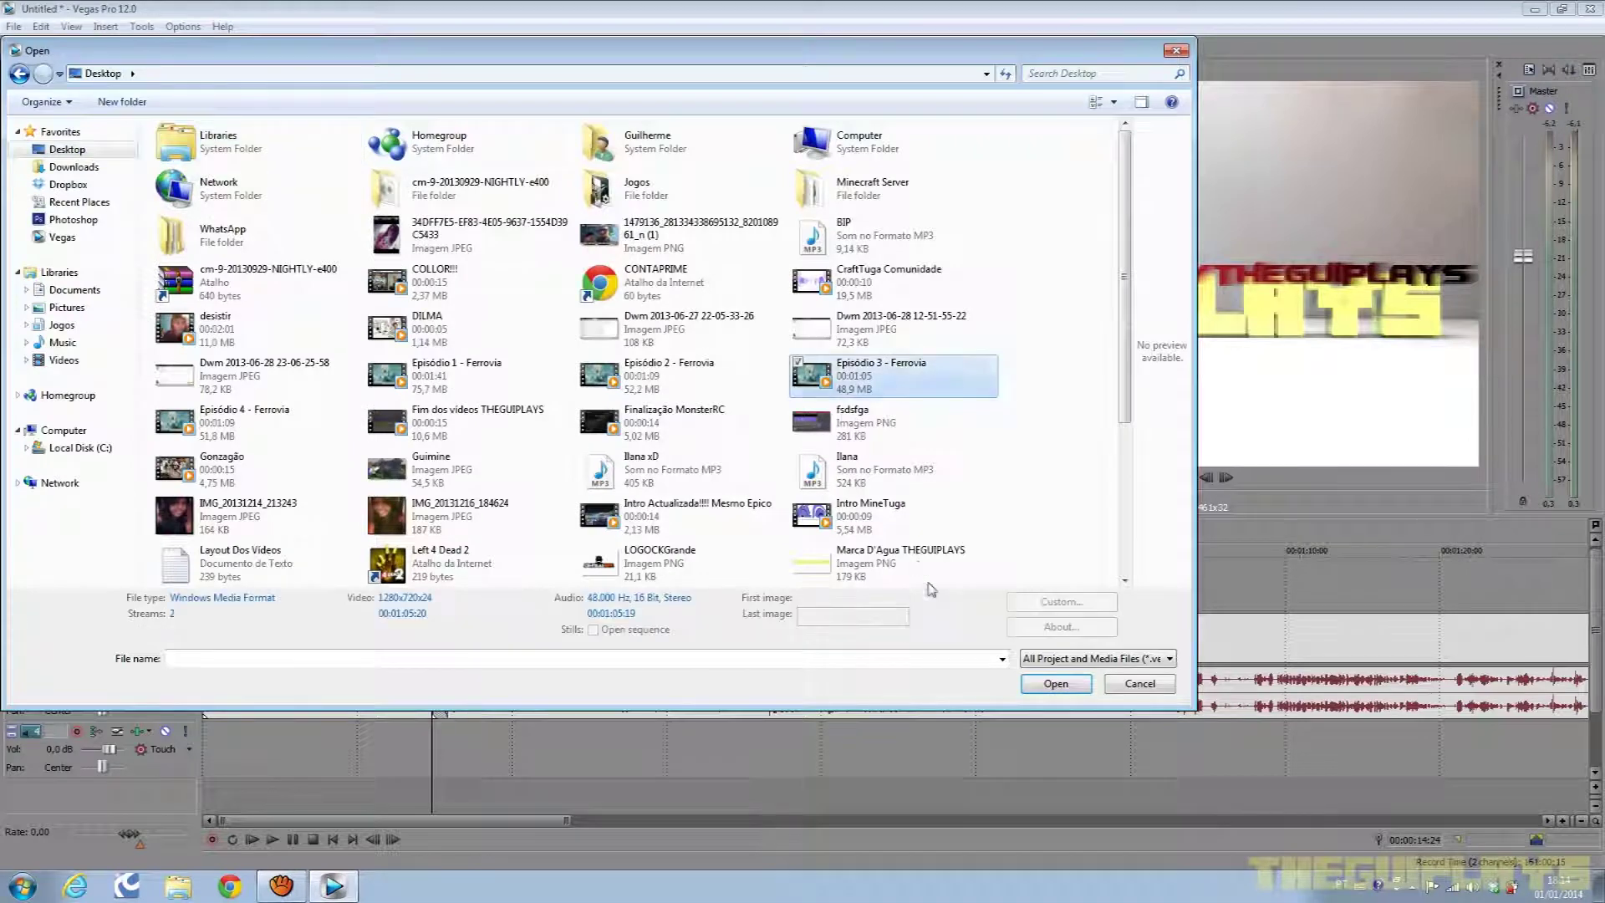
click(918, 578)
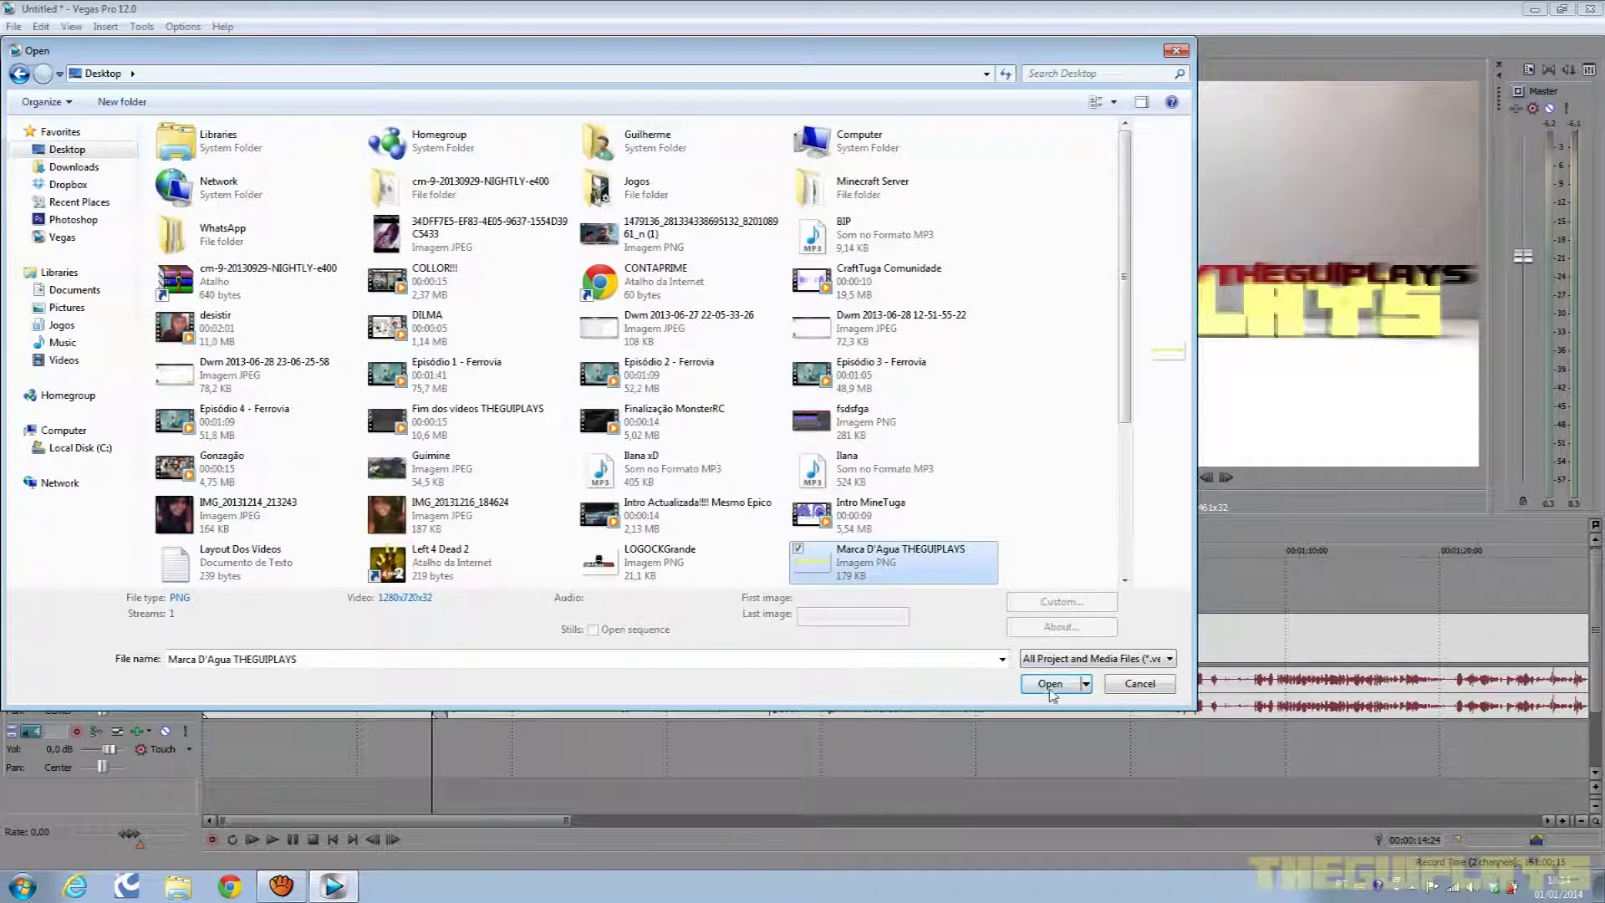
click(1050, 684)
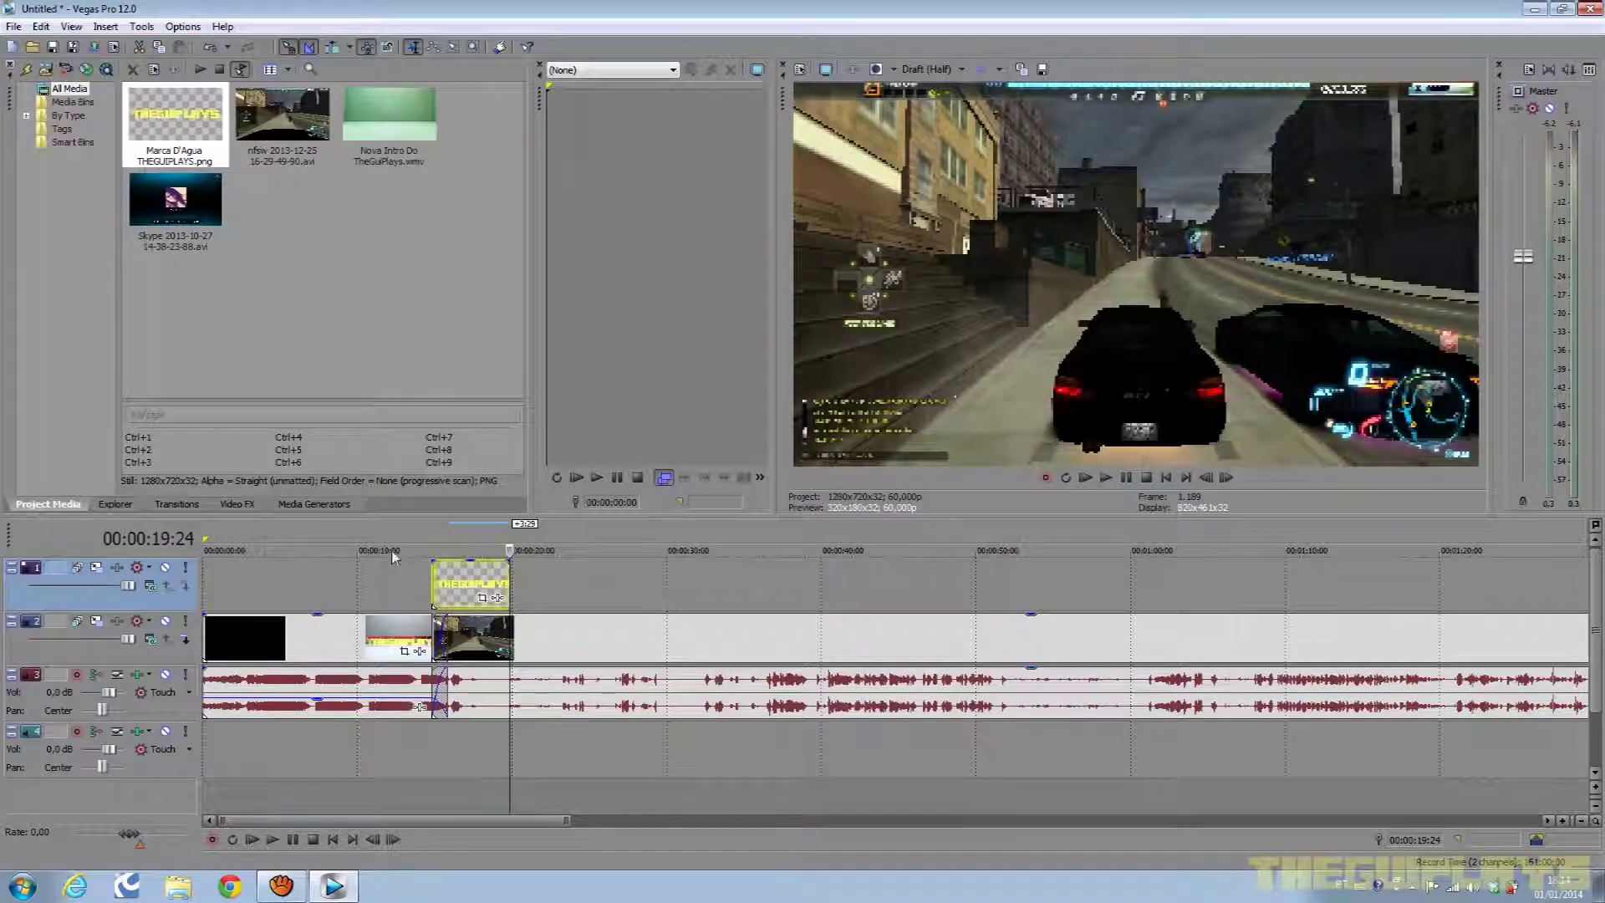
Extend the watermark image from the start of the gameplay clip to its end.
click(428, 540)
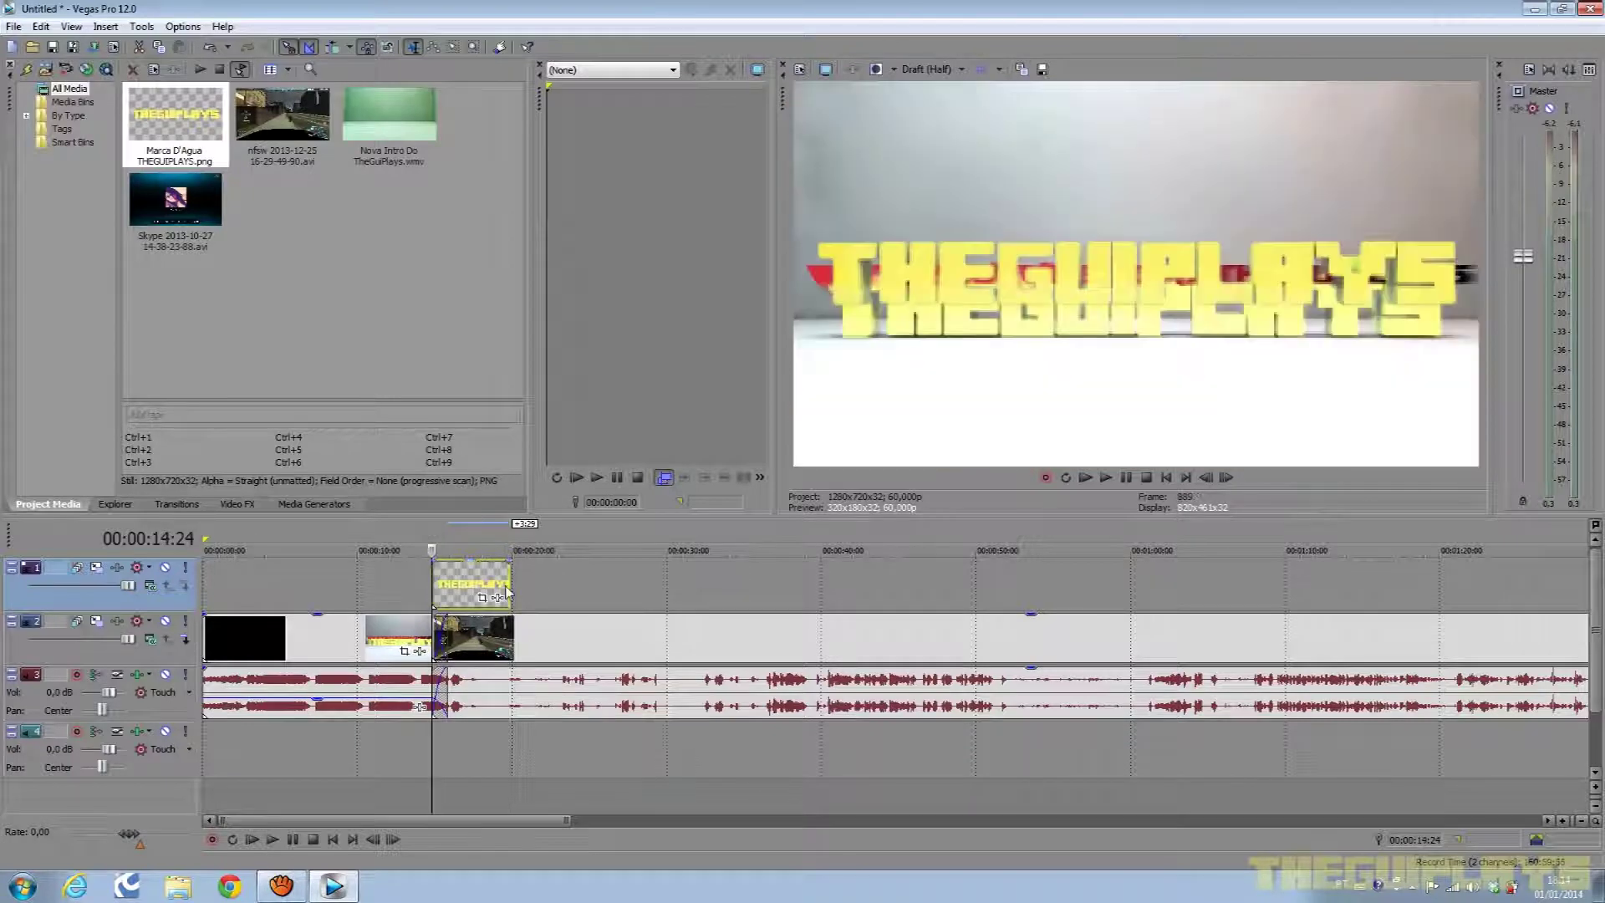
drag(506, 585, 899, 565)
drag(415, 589, 1497, 588)
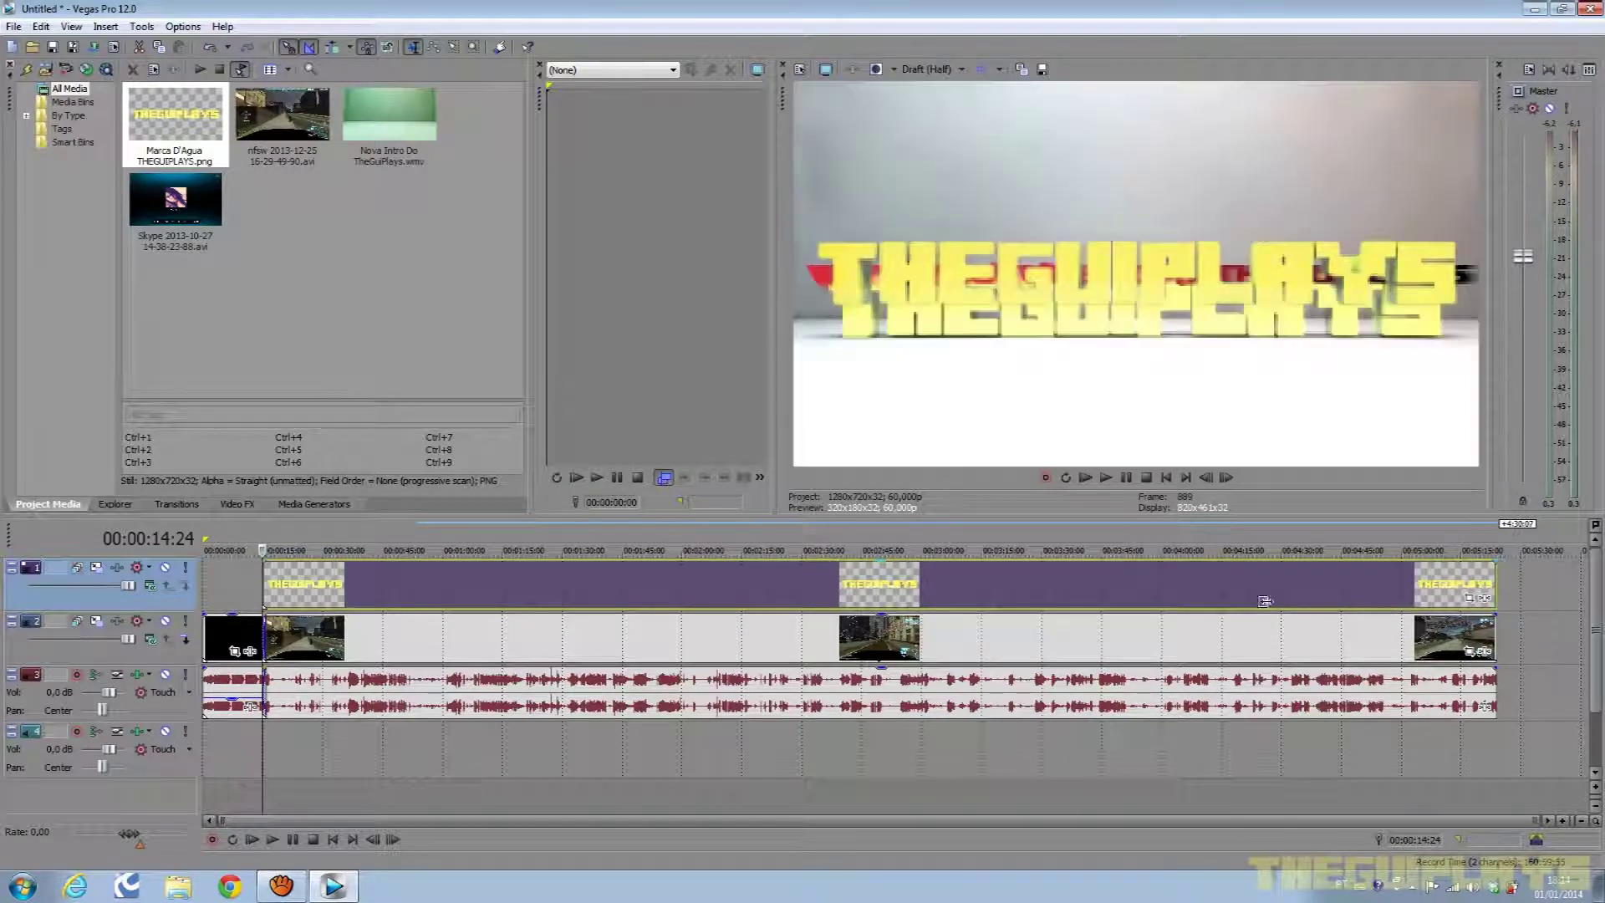
Move the cursor to 00:00:15:25 and examine the watermark over the gameplay footage.
drag(205, 532, 234, 528)
click(284, 545)
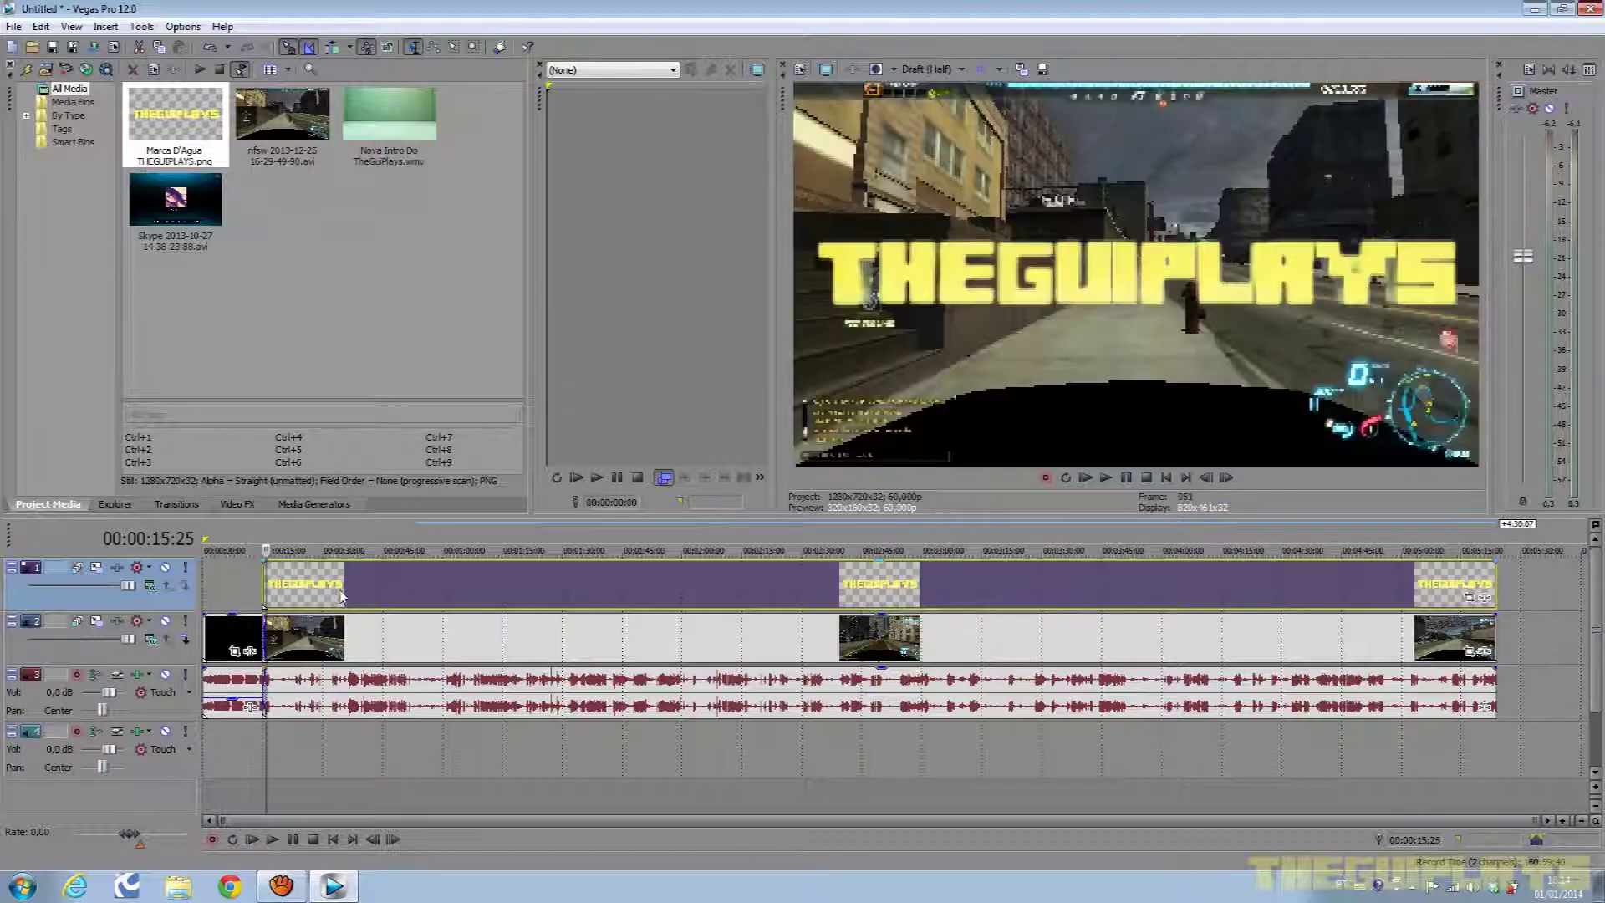
scroll(326, 582, up, 10)
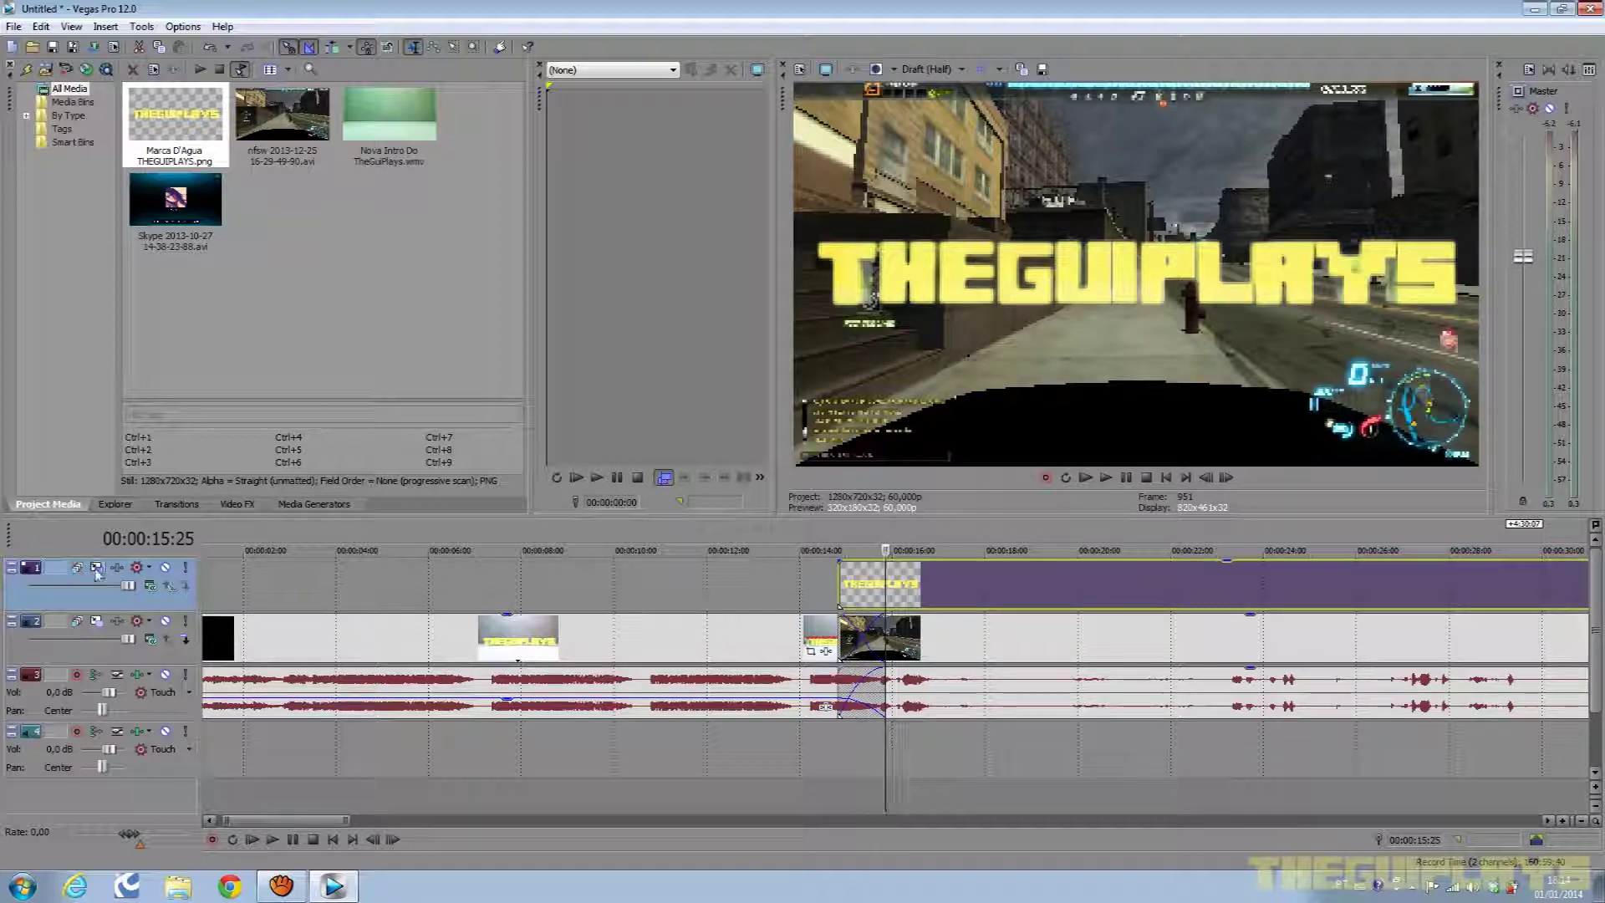
Open Track Motion for the watermark track and shrink the image to about 639 × 359, keeping it centred.
scroll(542, 594, down, 4)
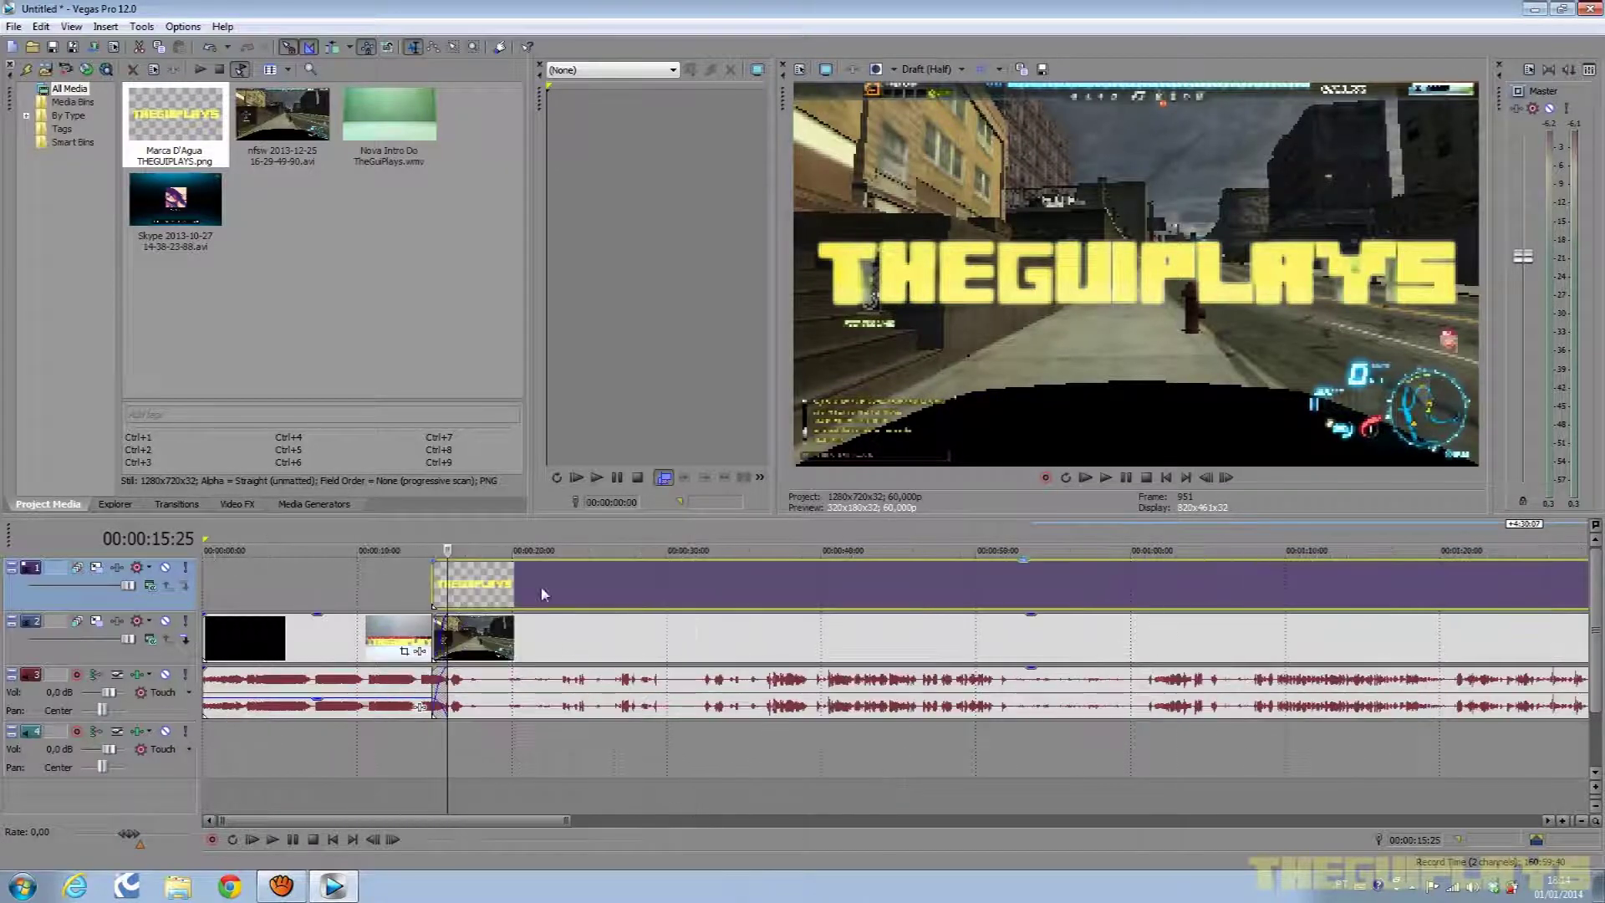
click(97, 569)
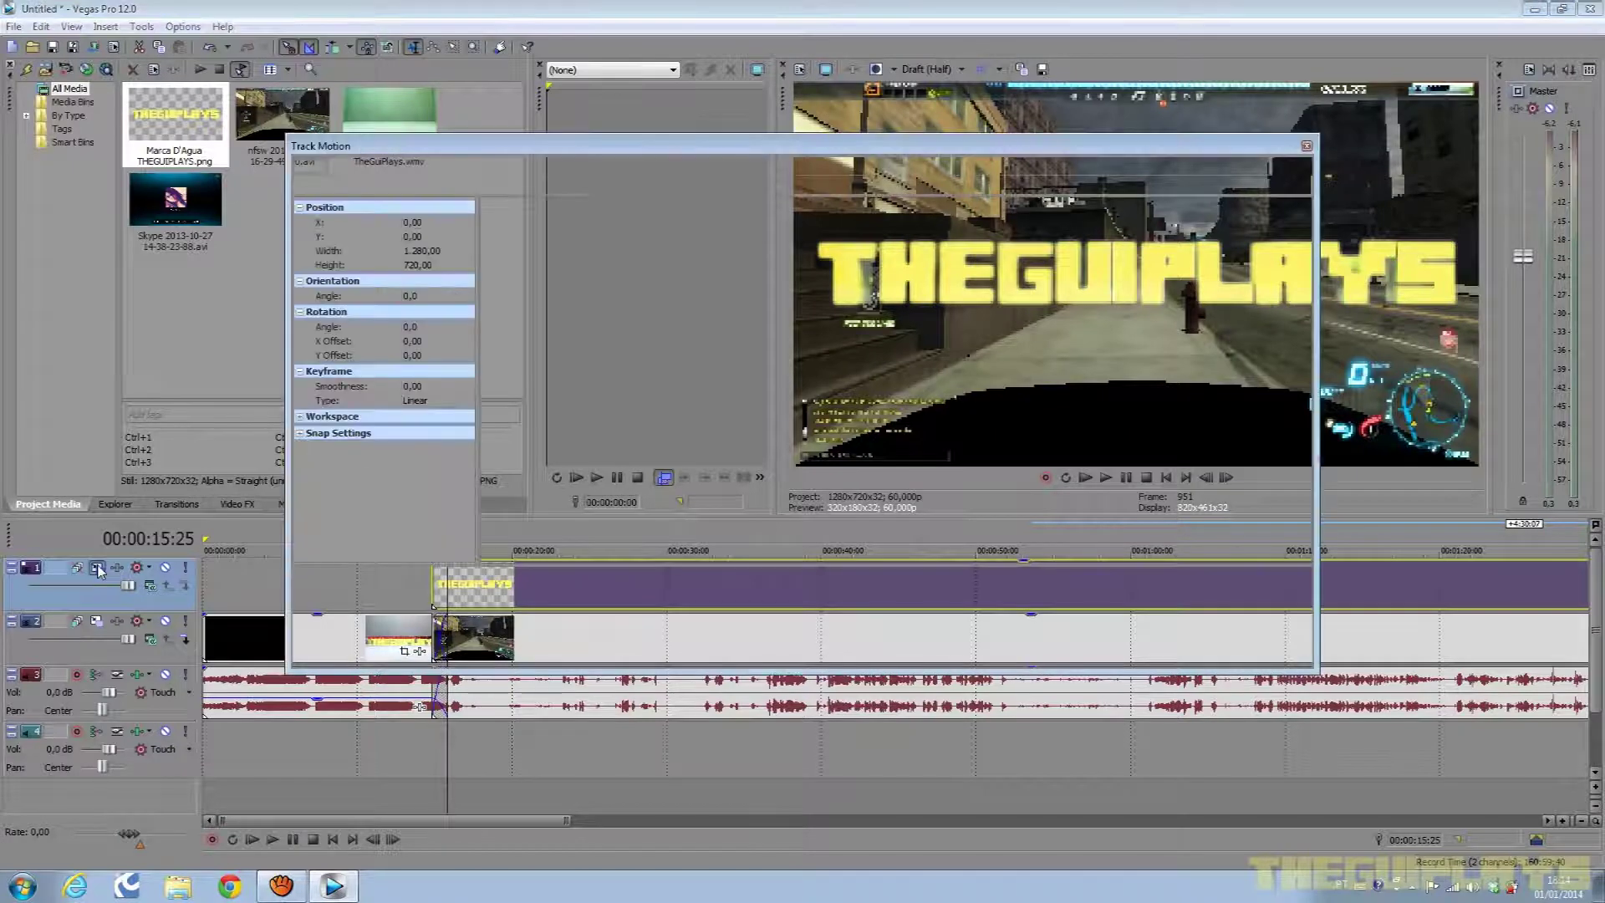
drag(856, 159, 837, 266)
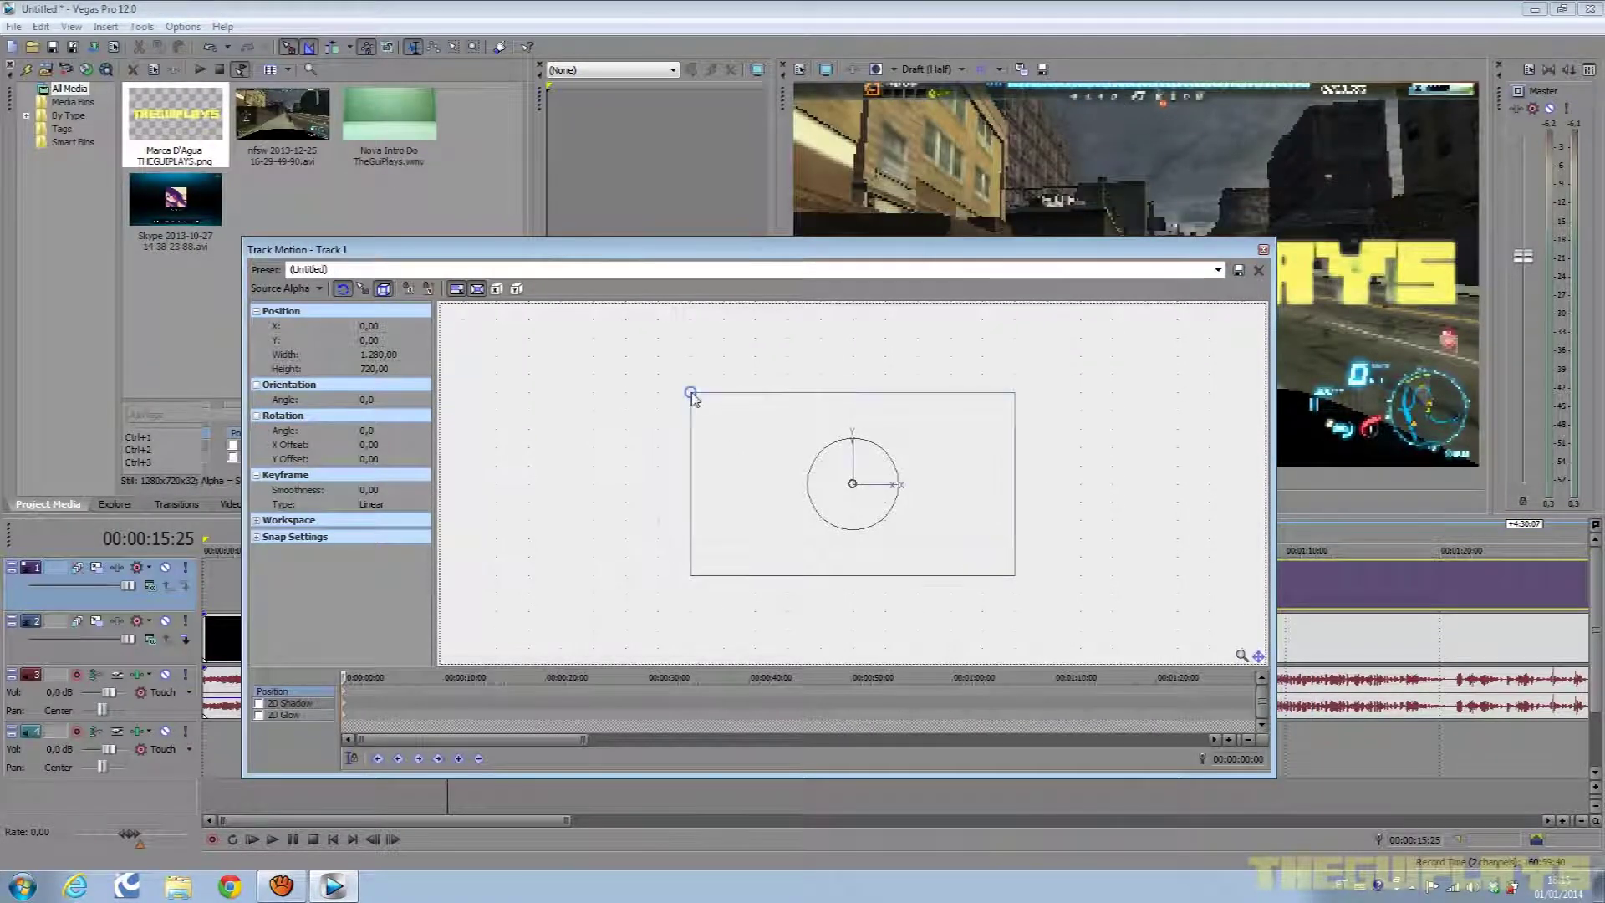
drag(690, 392, 771, 437)
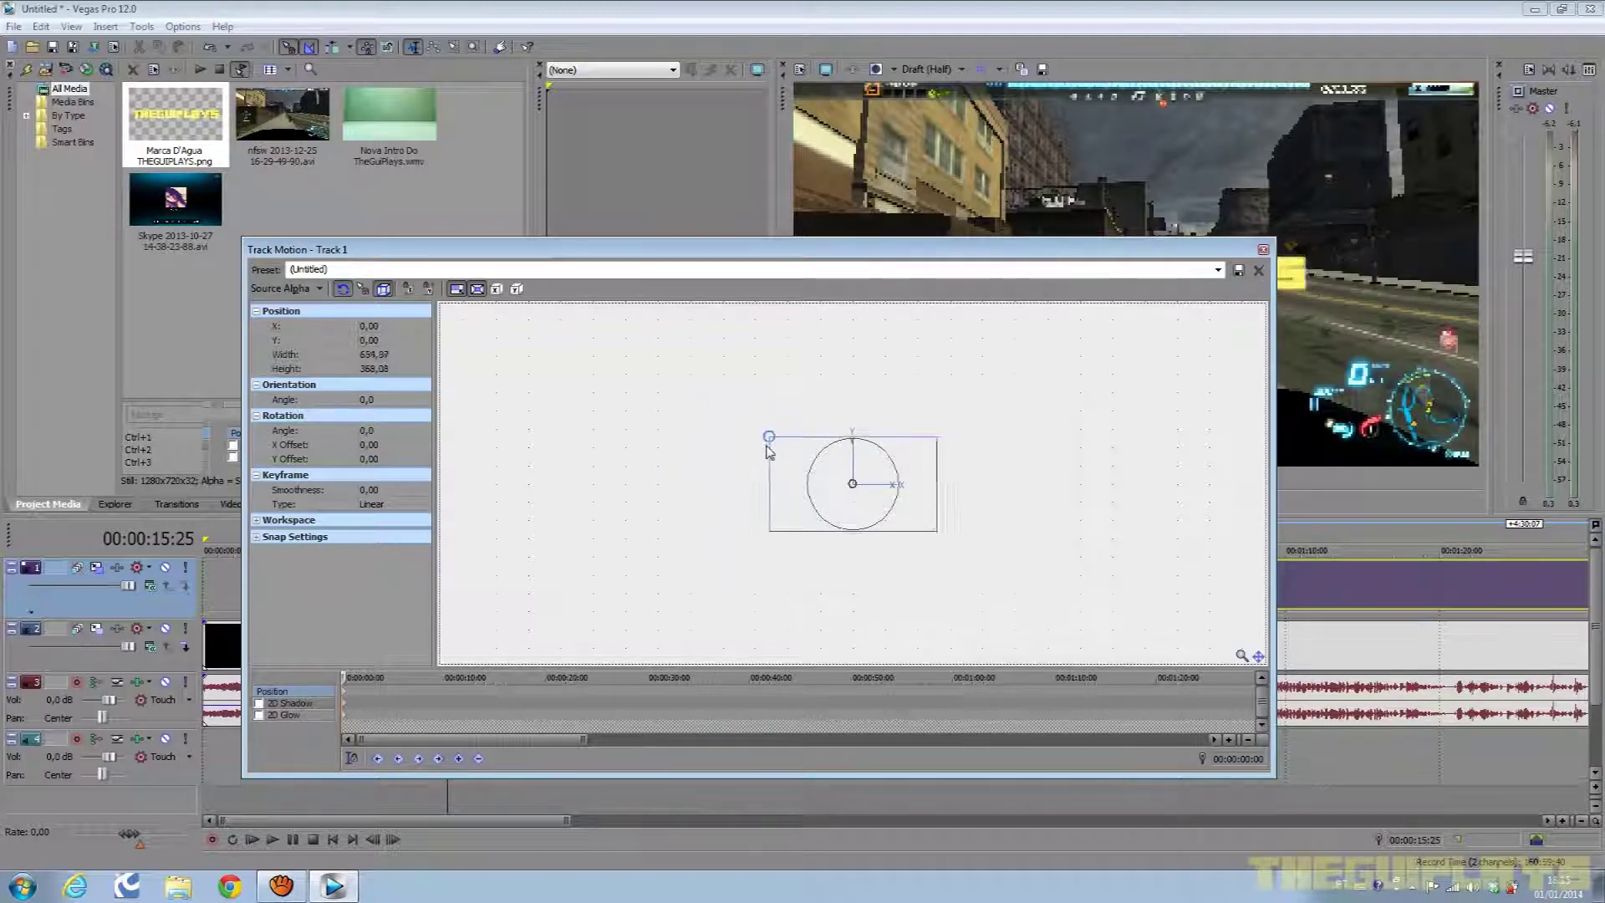
drag(993, 371, 1033, 414)
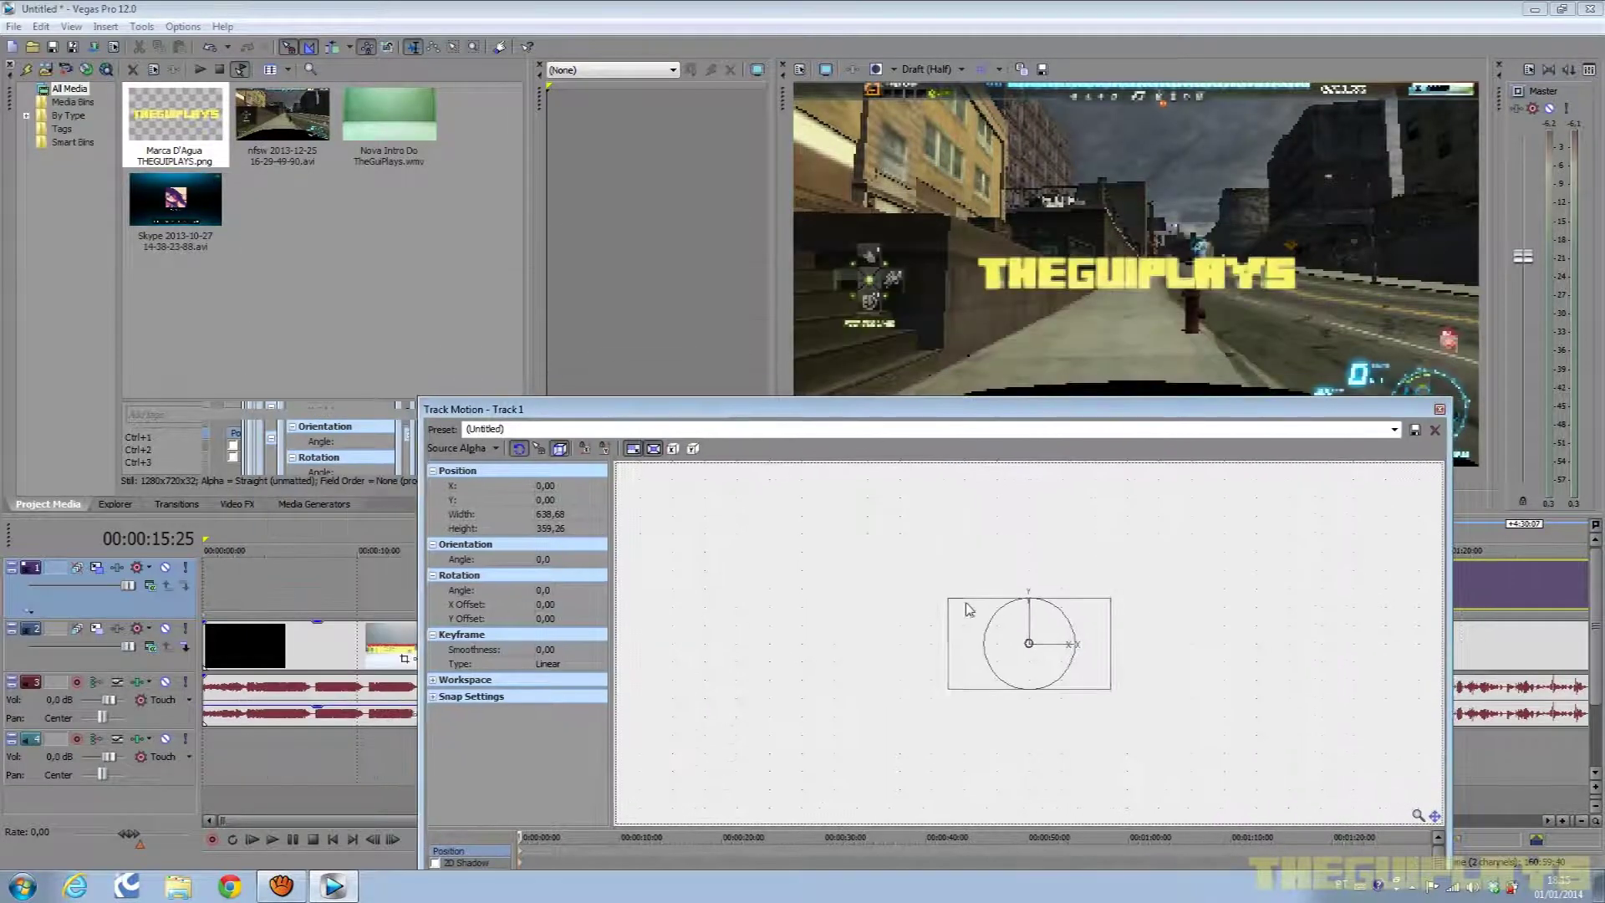
Shrink the watermark to about 353 × 199 near X 86, Y 33 and set its orientation angle to 0.
drag(950, 596, 881, 625)
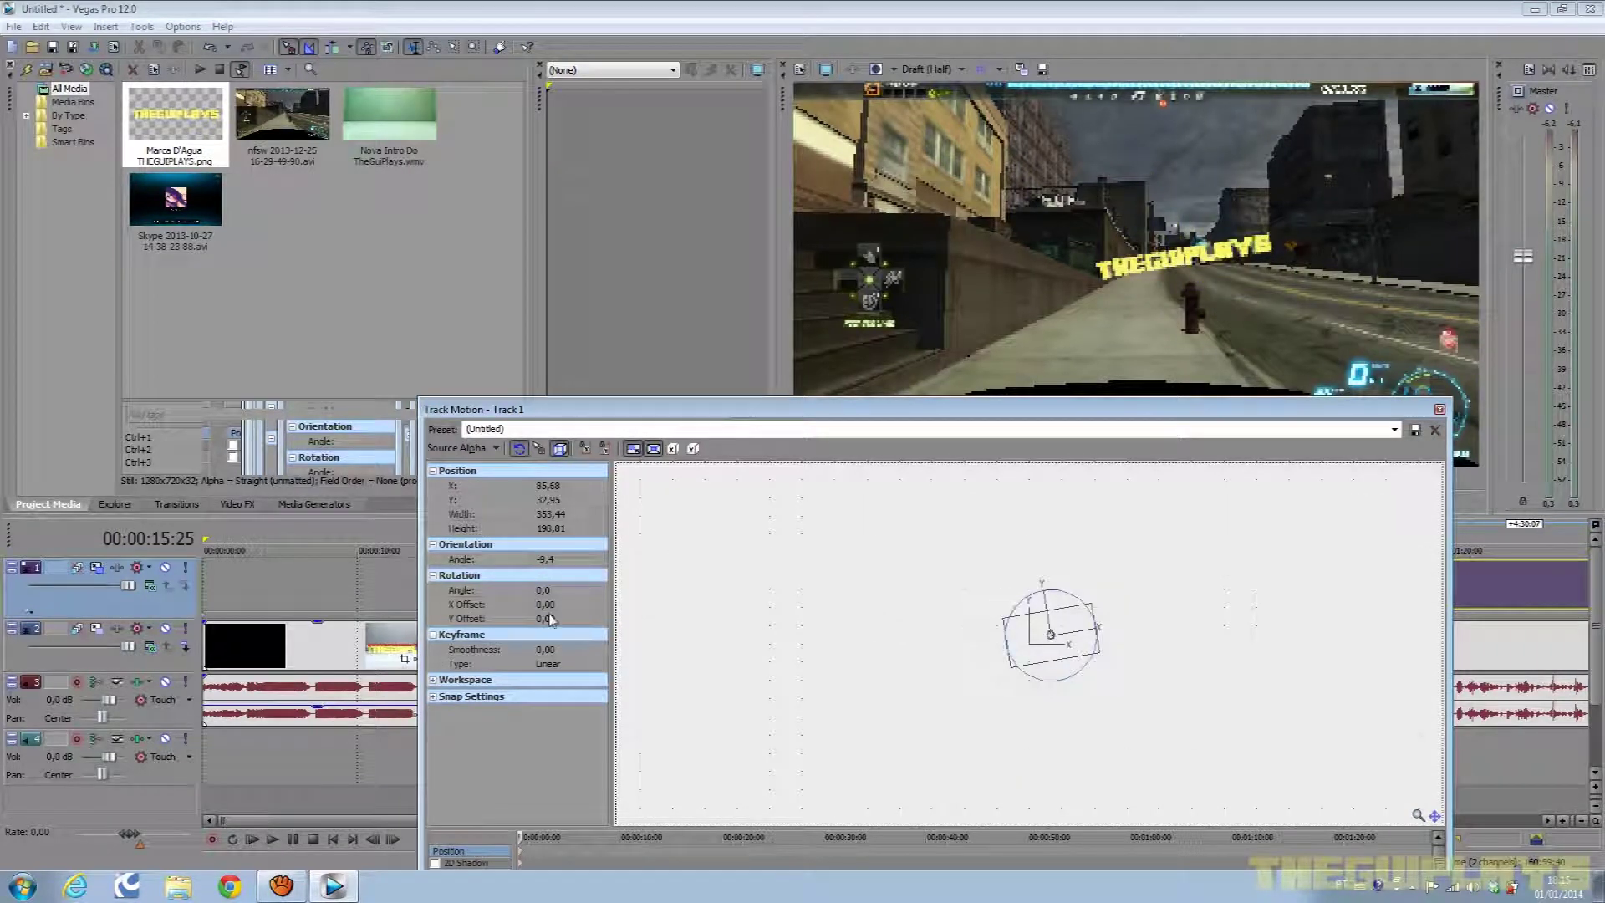
click(548, 561)
text(0)
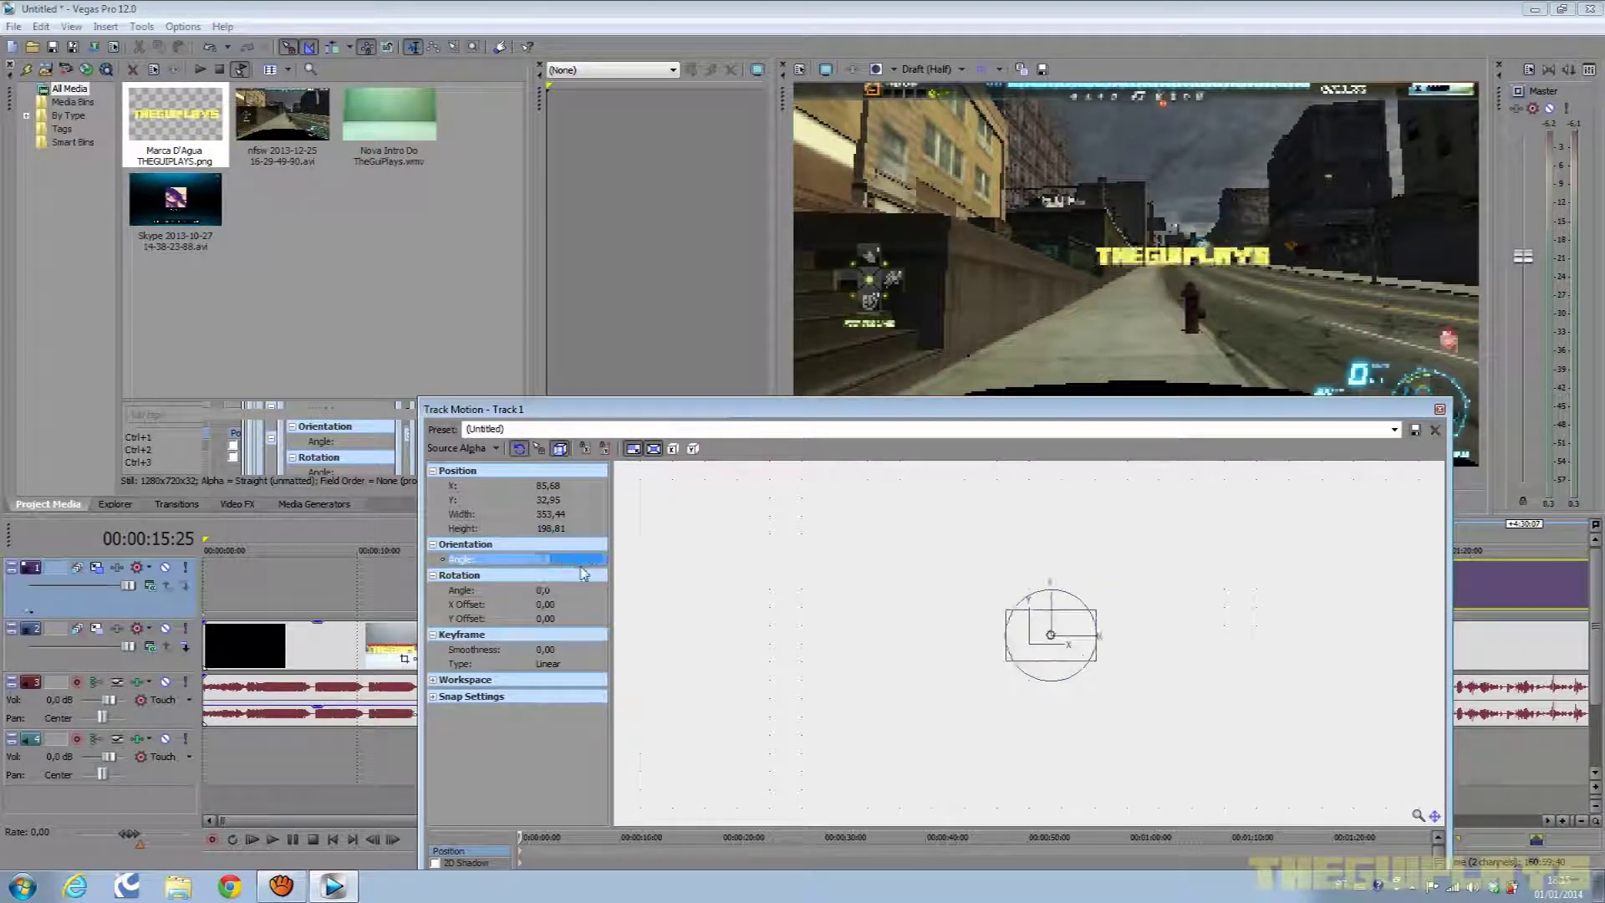
click(907, 609)
drag(1217, 415, 1016, 490)
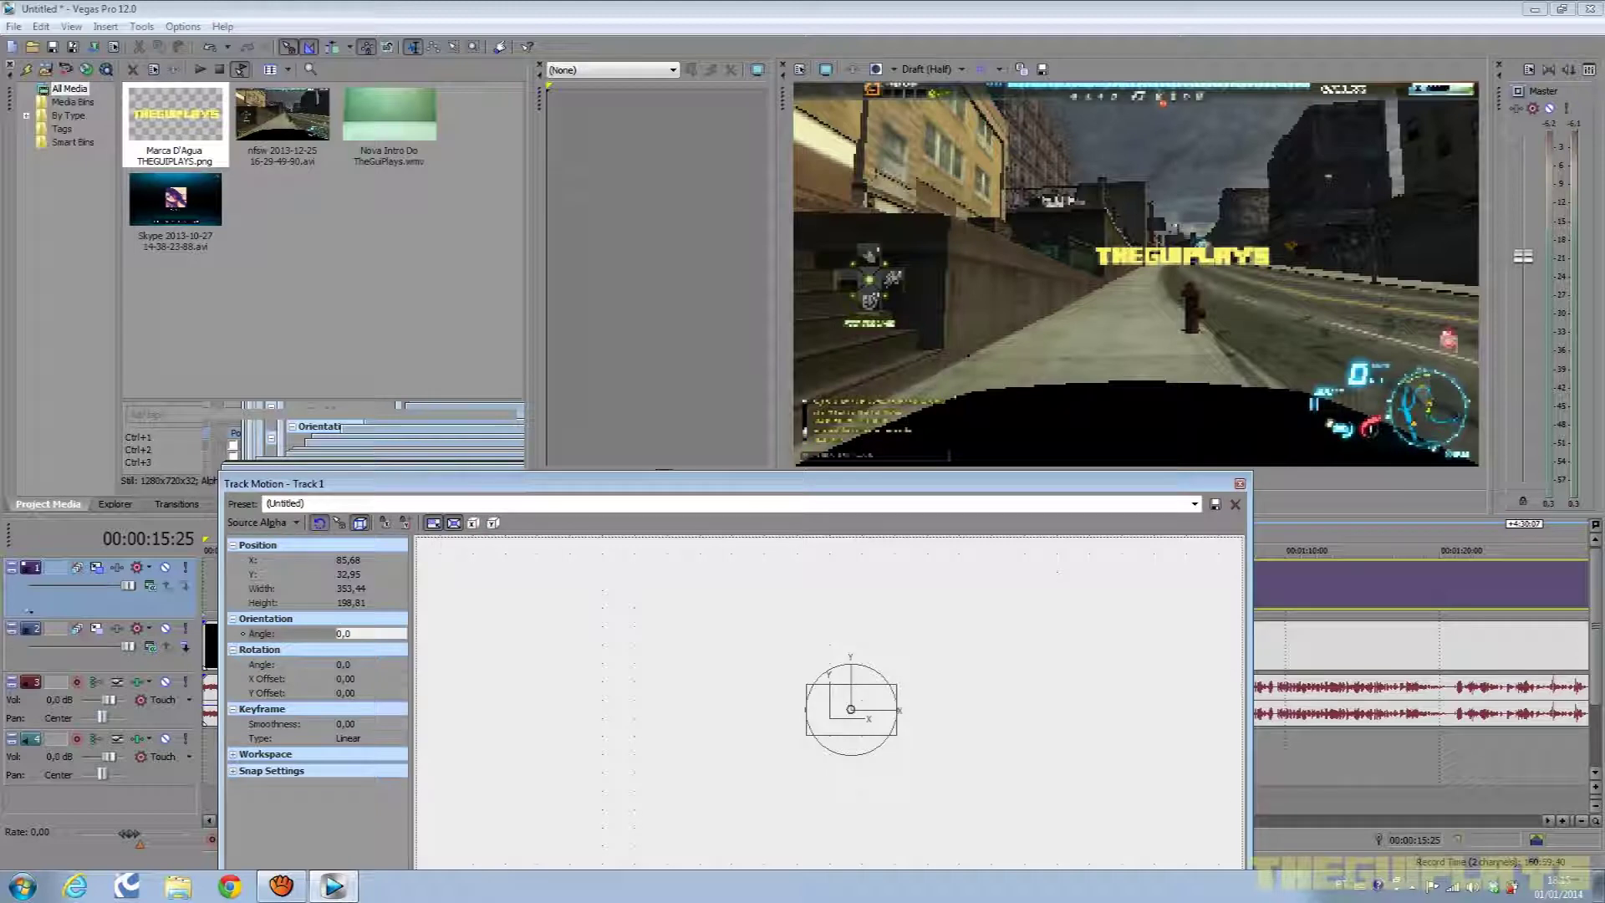
Examine the watermark position and opacity settings in the Layout Dos Vídeos notes in Notepad and return to Vegas Pro.
drag(647, 483, 666, 352)
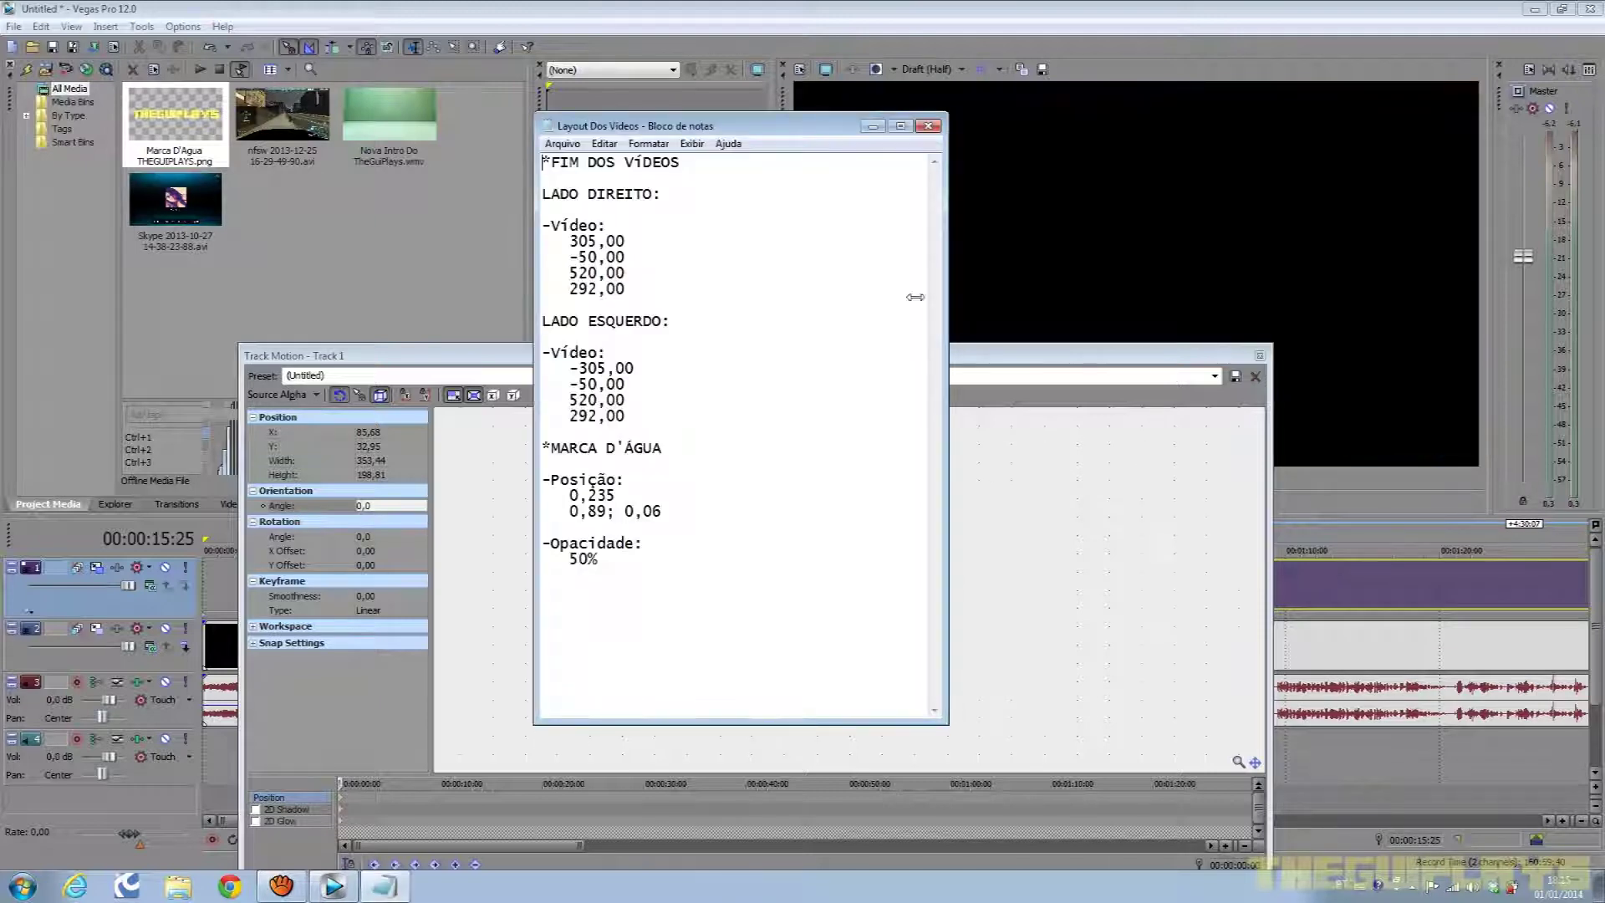
drag(720, 132, 192, 28)
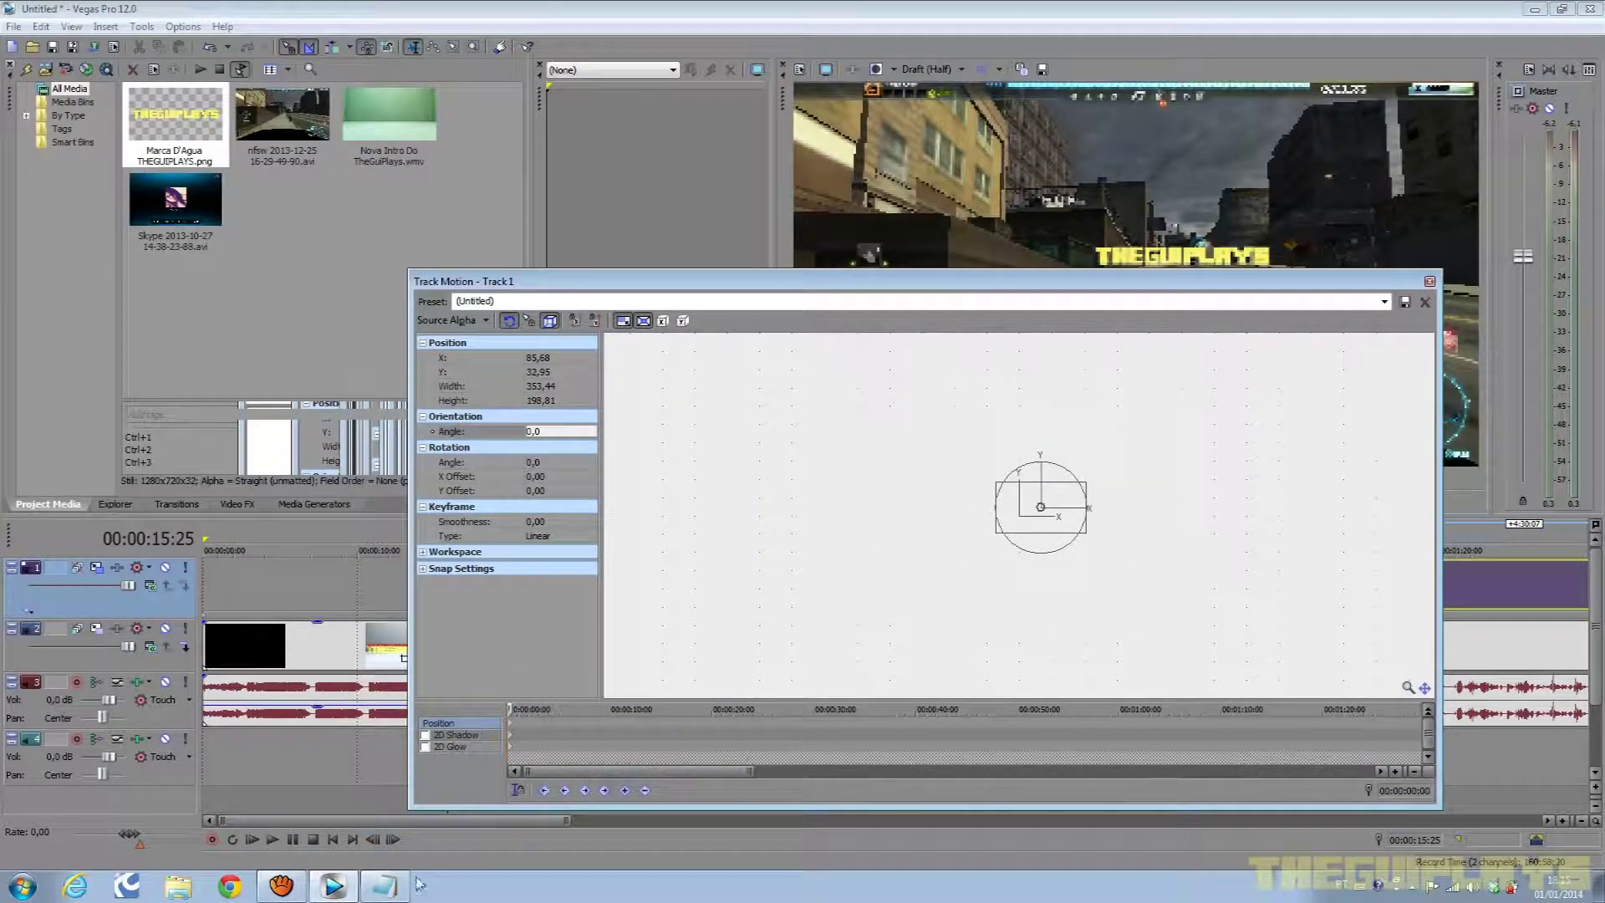
click(384, 885)
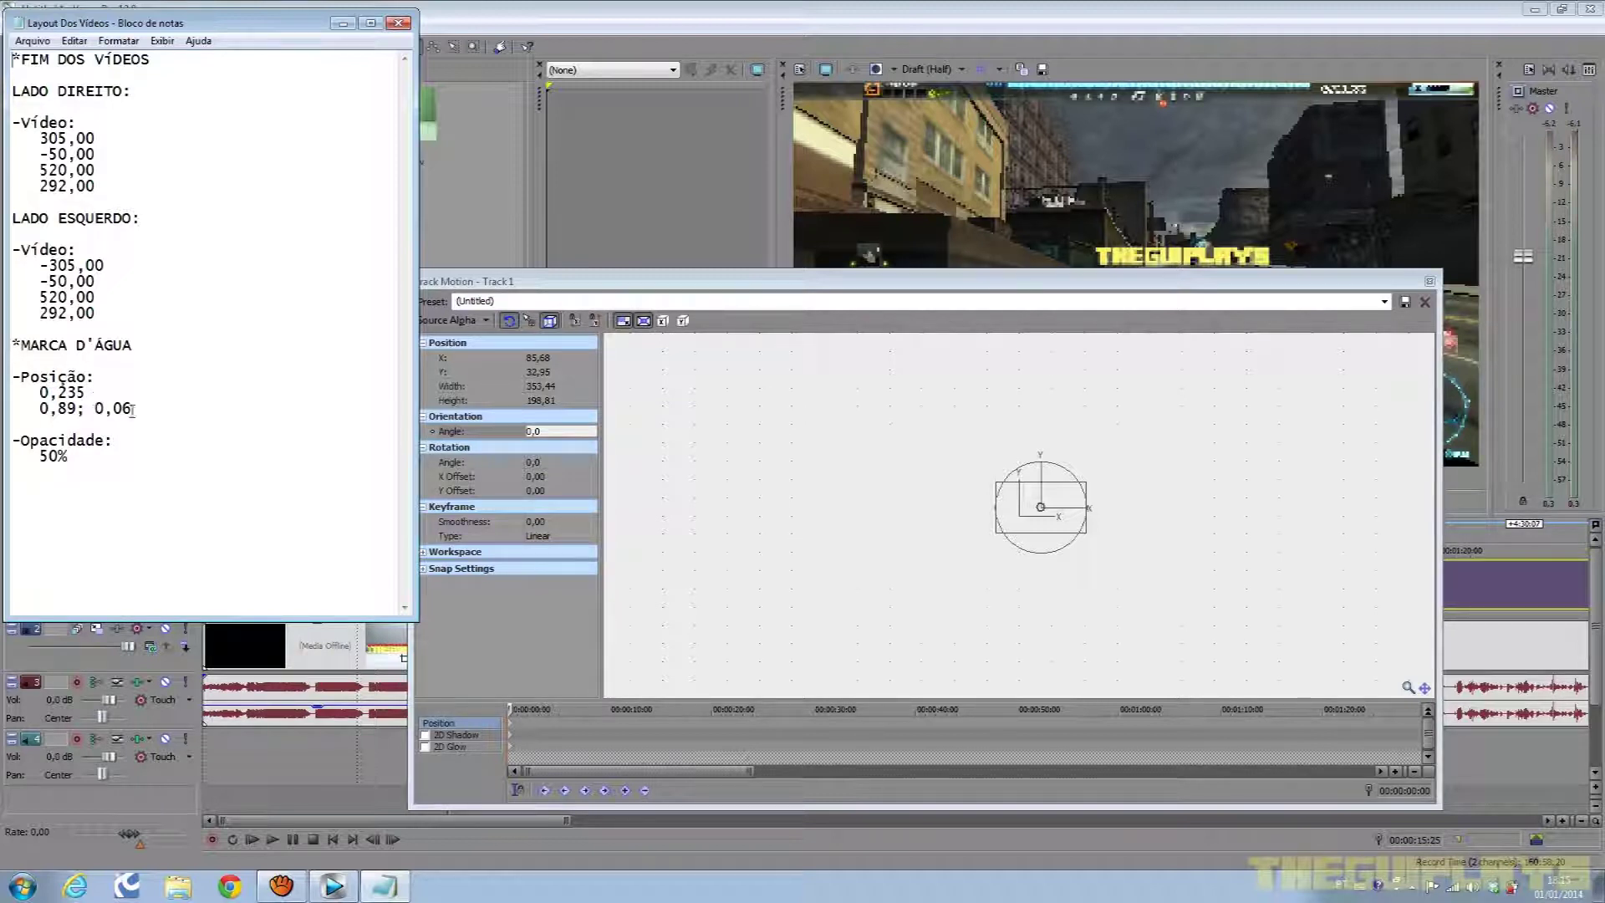
drag(129, 451, 11, 368)
click(92, 489)
click(343, 22)
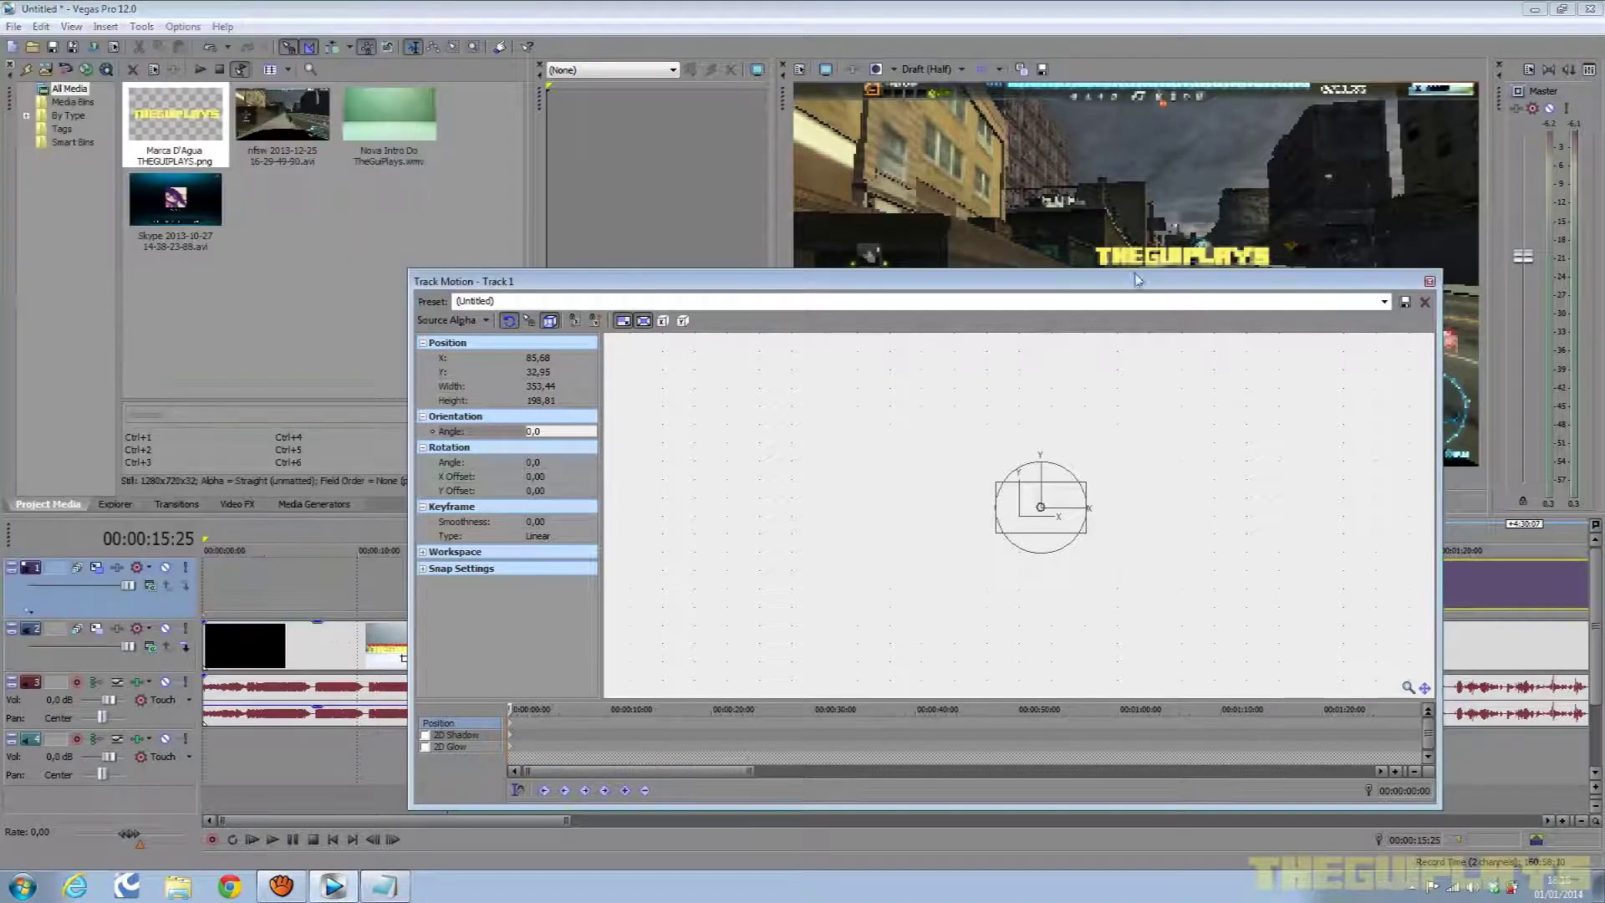
Resize the watermark to about 294 × 165 and place it in the frame's lower-right corner at about X 488, Y -330.
drag(1120, 284, 819, 525)
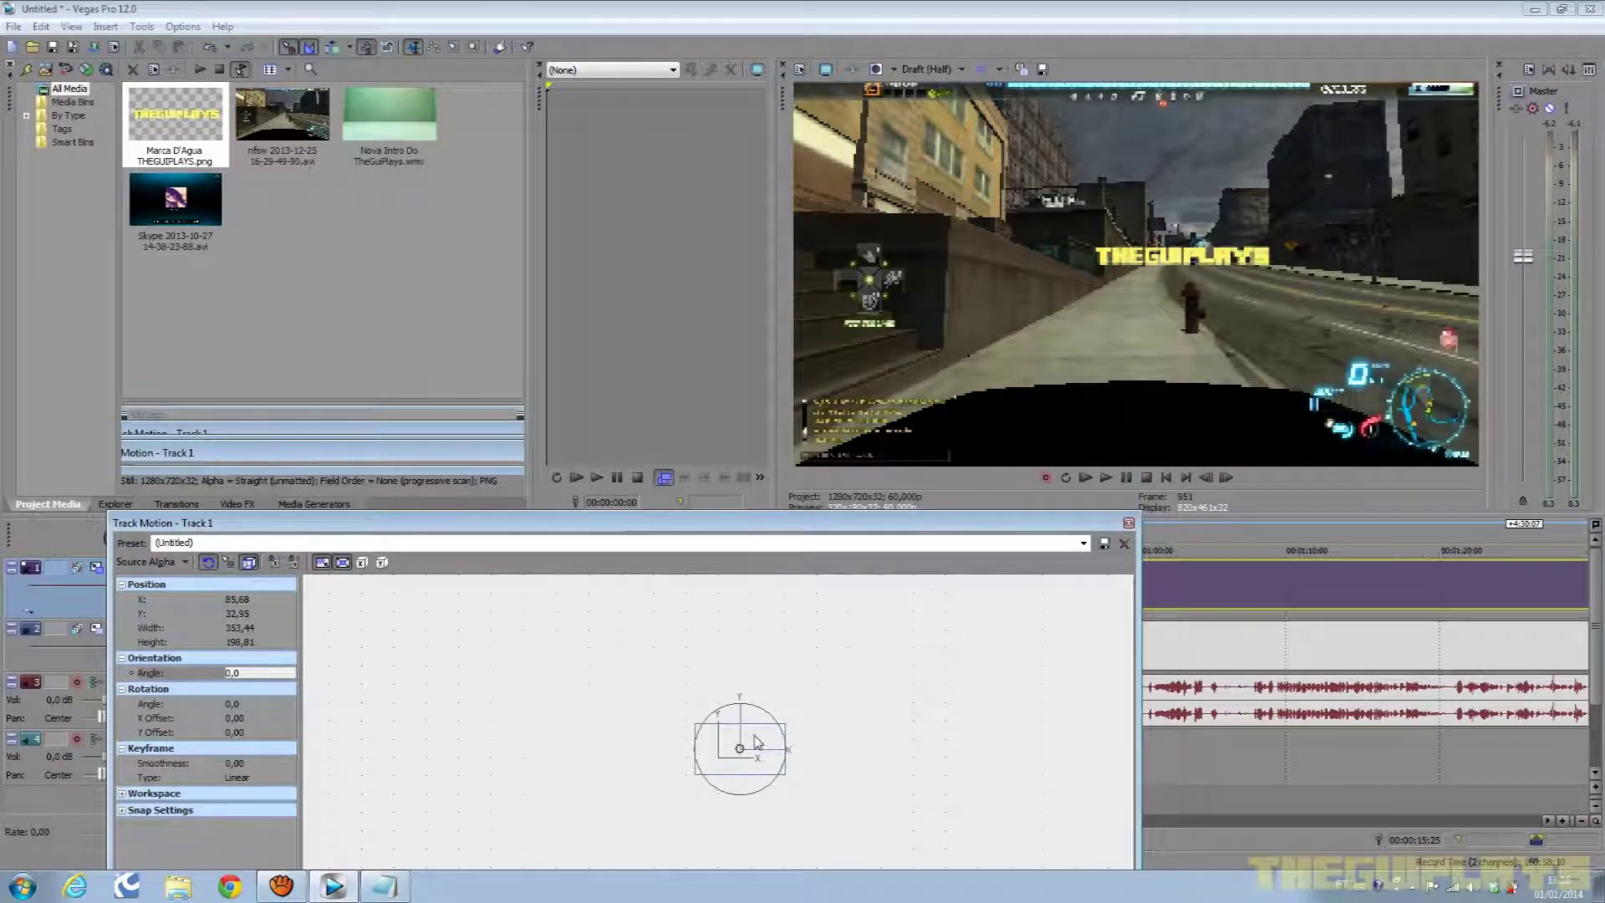
drag(699, 730, 811, 836)
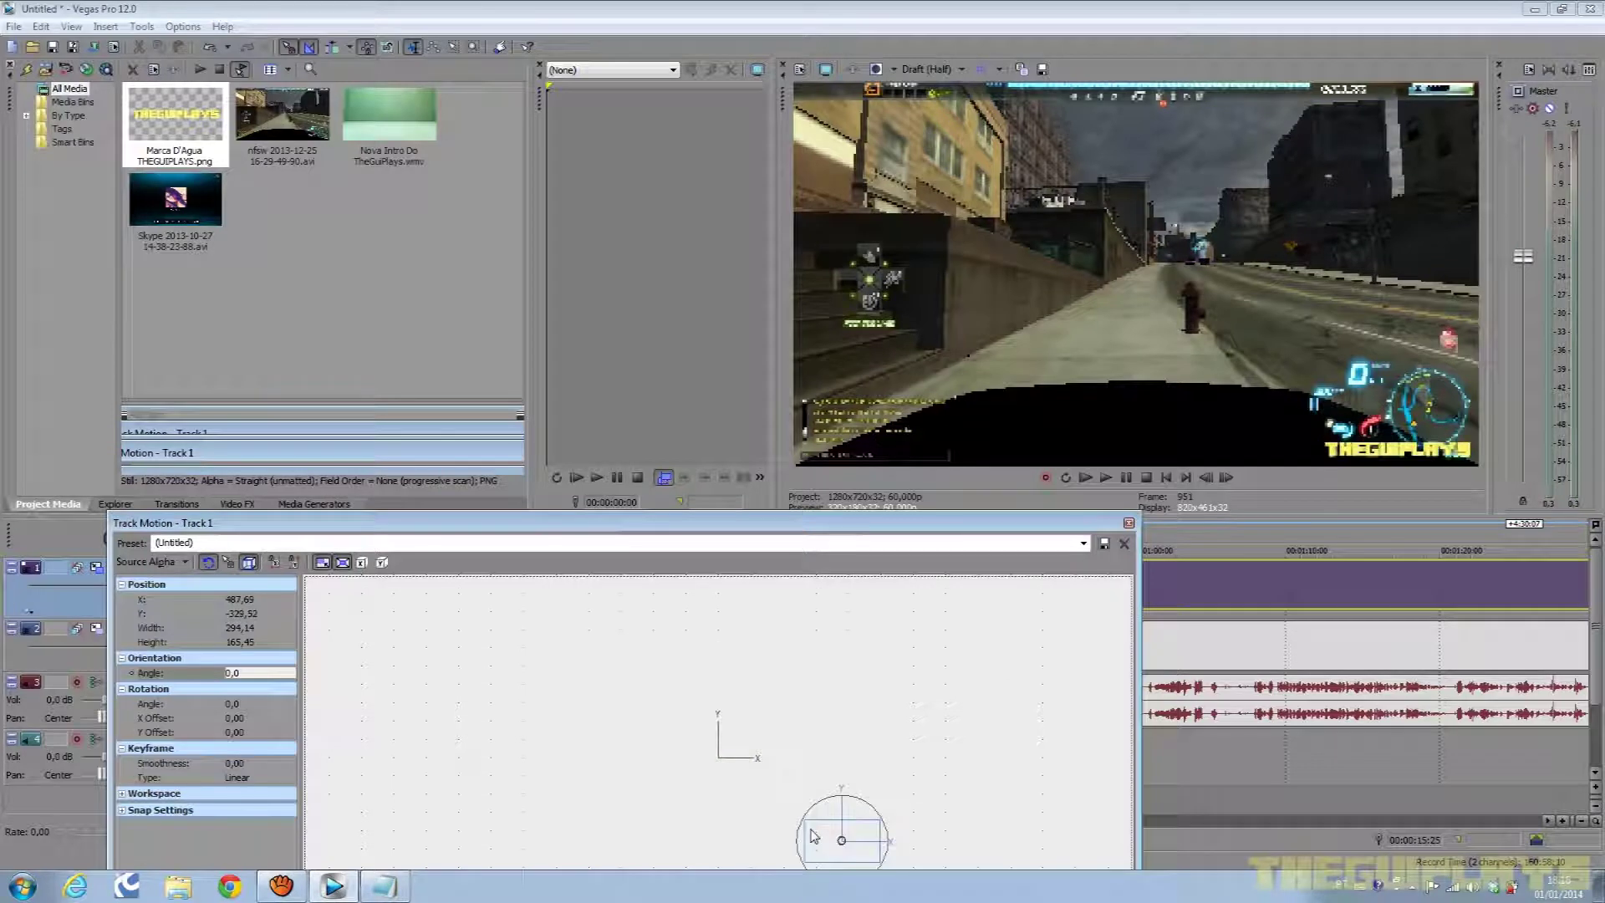
Examine the watermark at Best (Full) preview quality and restore the preview to Draft (Half).
click(946, 69)
mouse_move(932, 139)
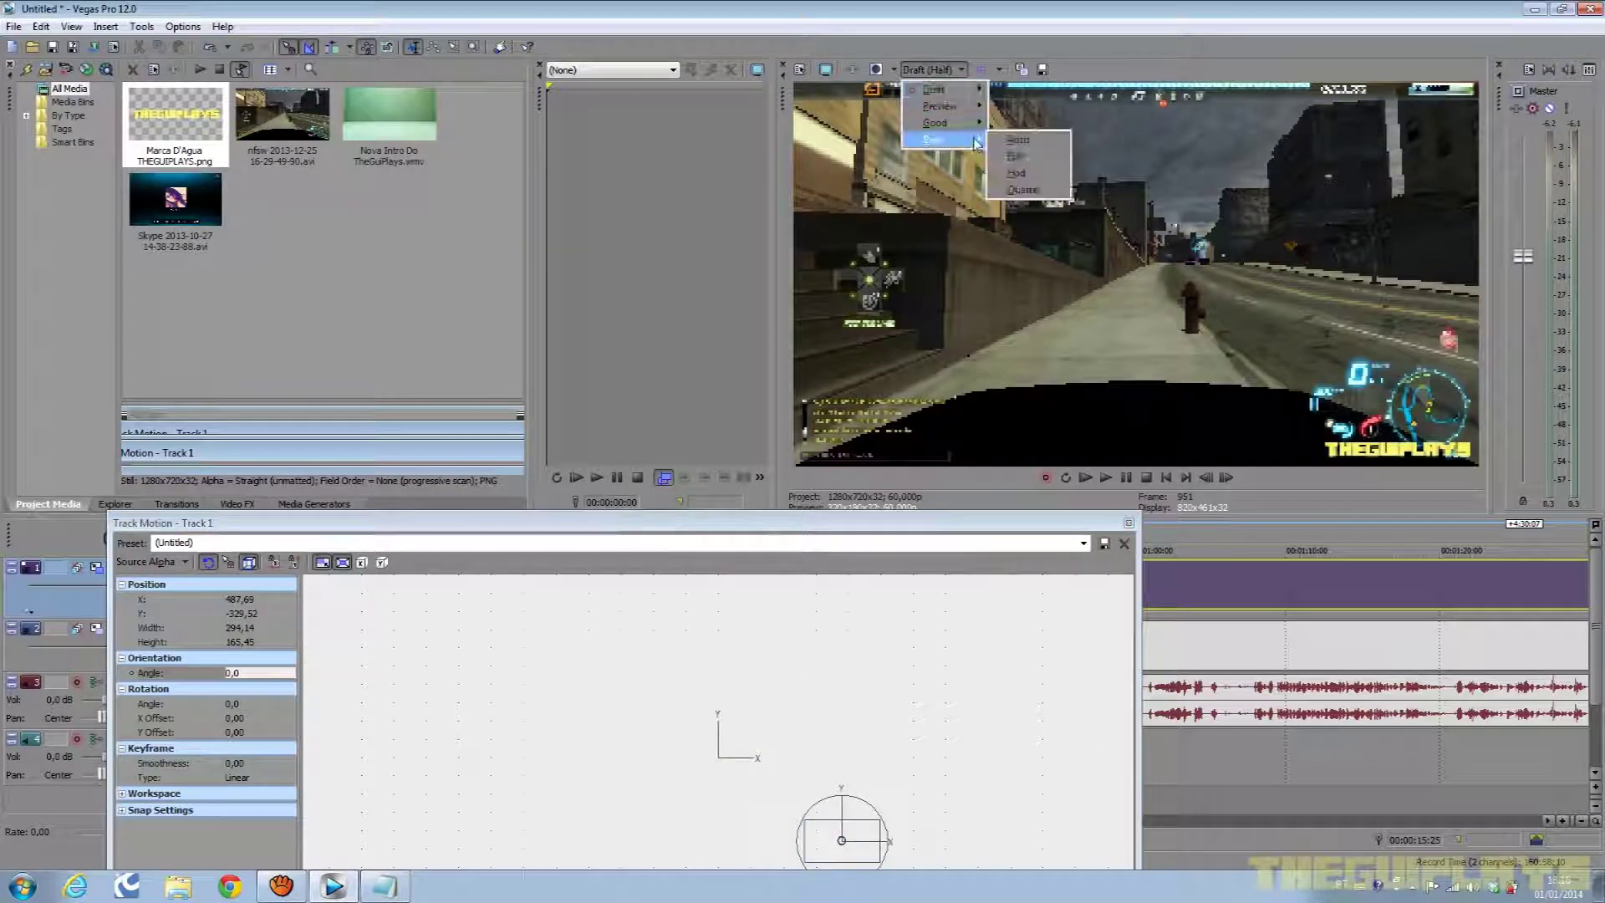
click(1008, 156)
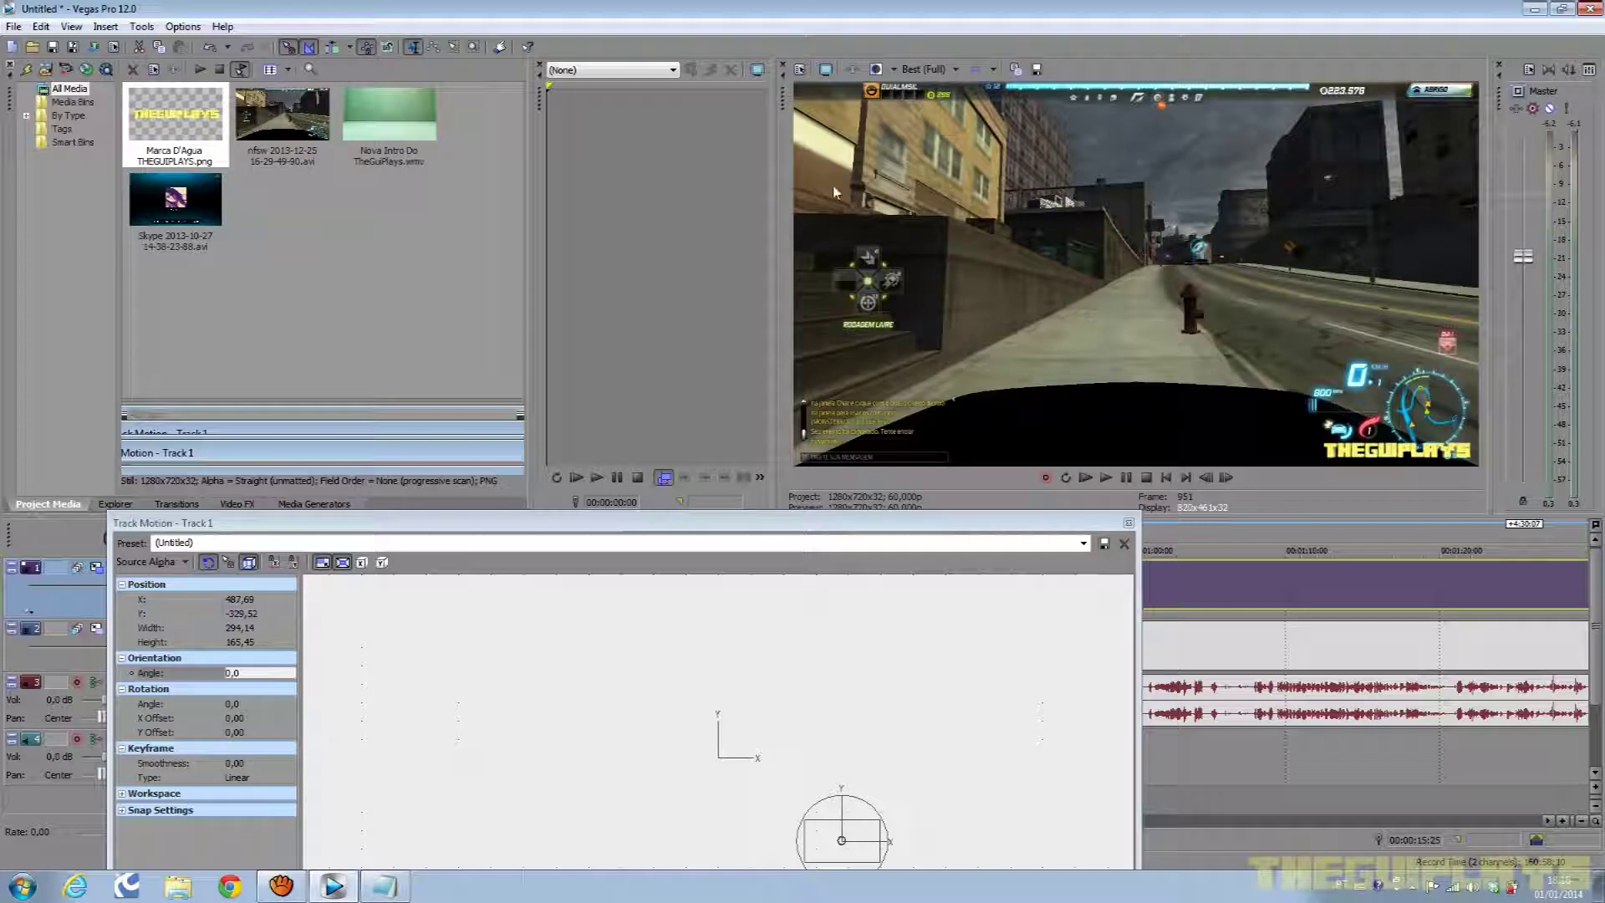
click(930, 71)
mouse_move(936, 87)
click(1025, 124)
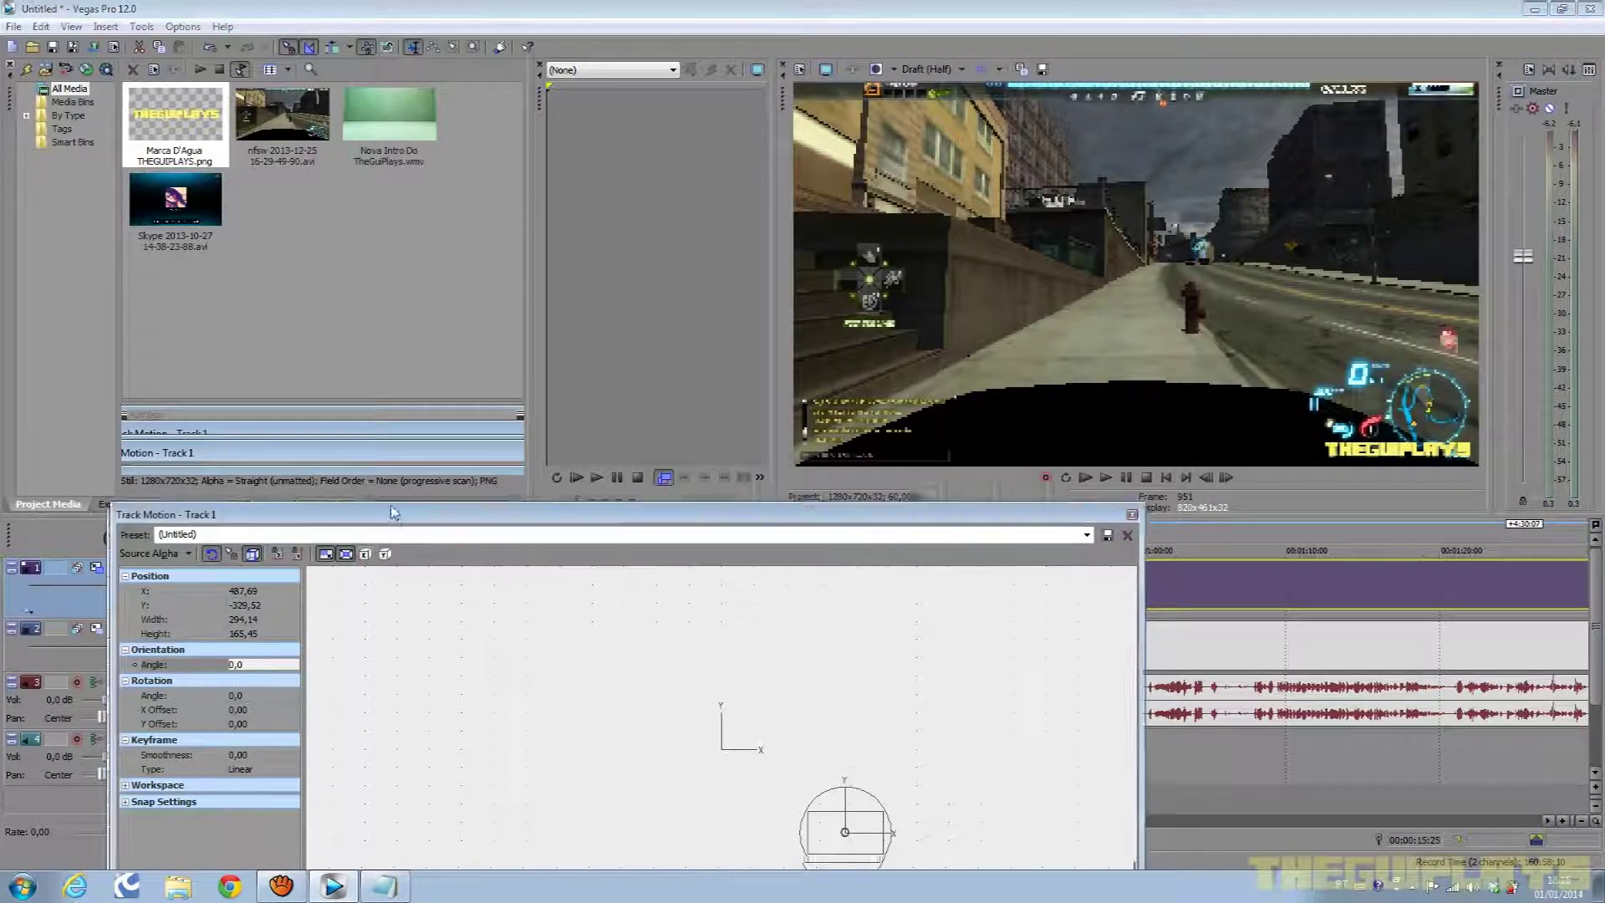
Close Track Motion and lower the watermark clip's opacity to about half.
drag(387, 532, 393, 415)
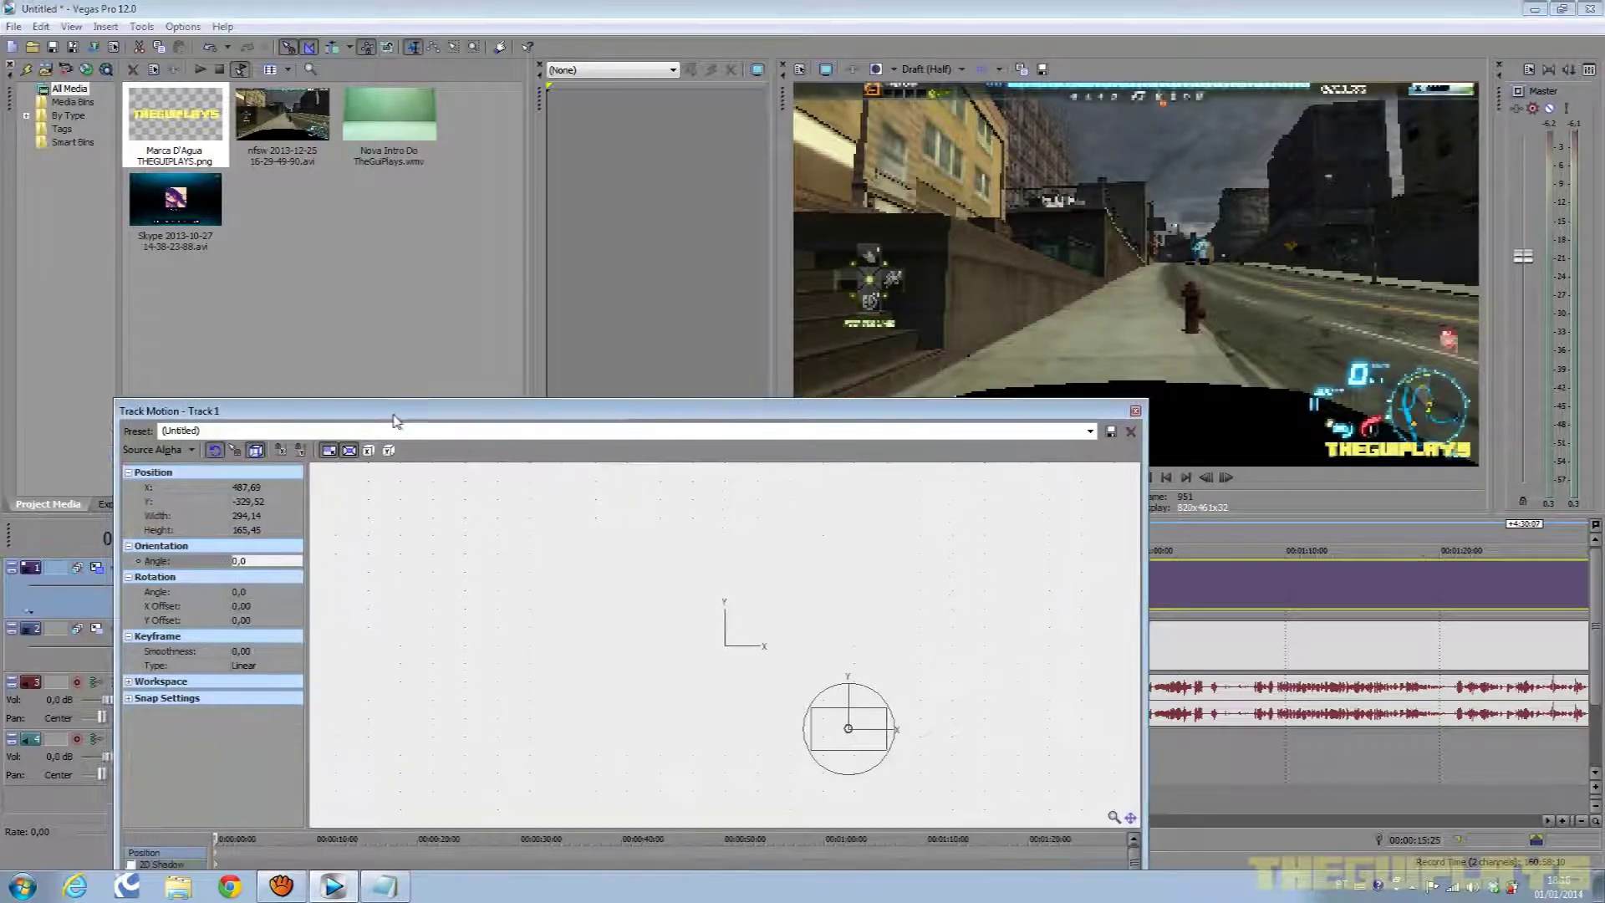
click(1135, 411)
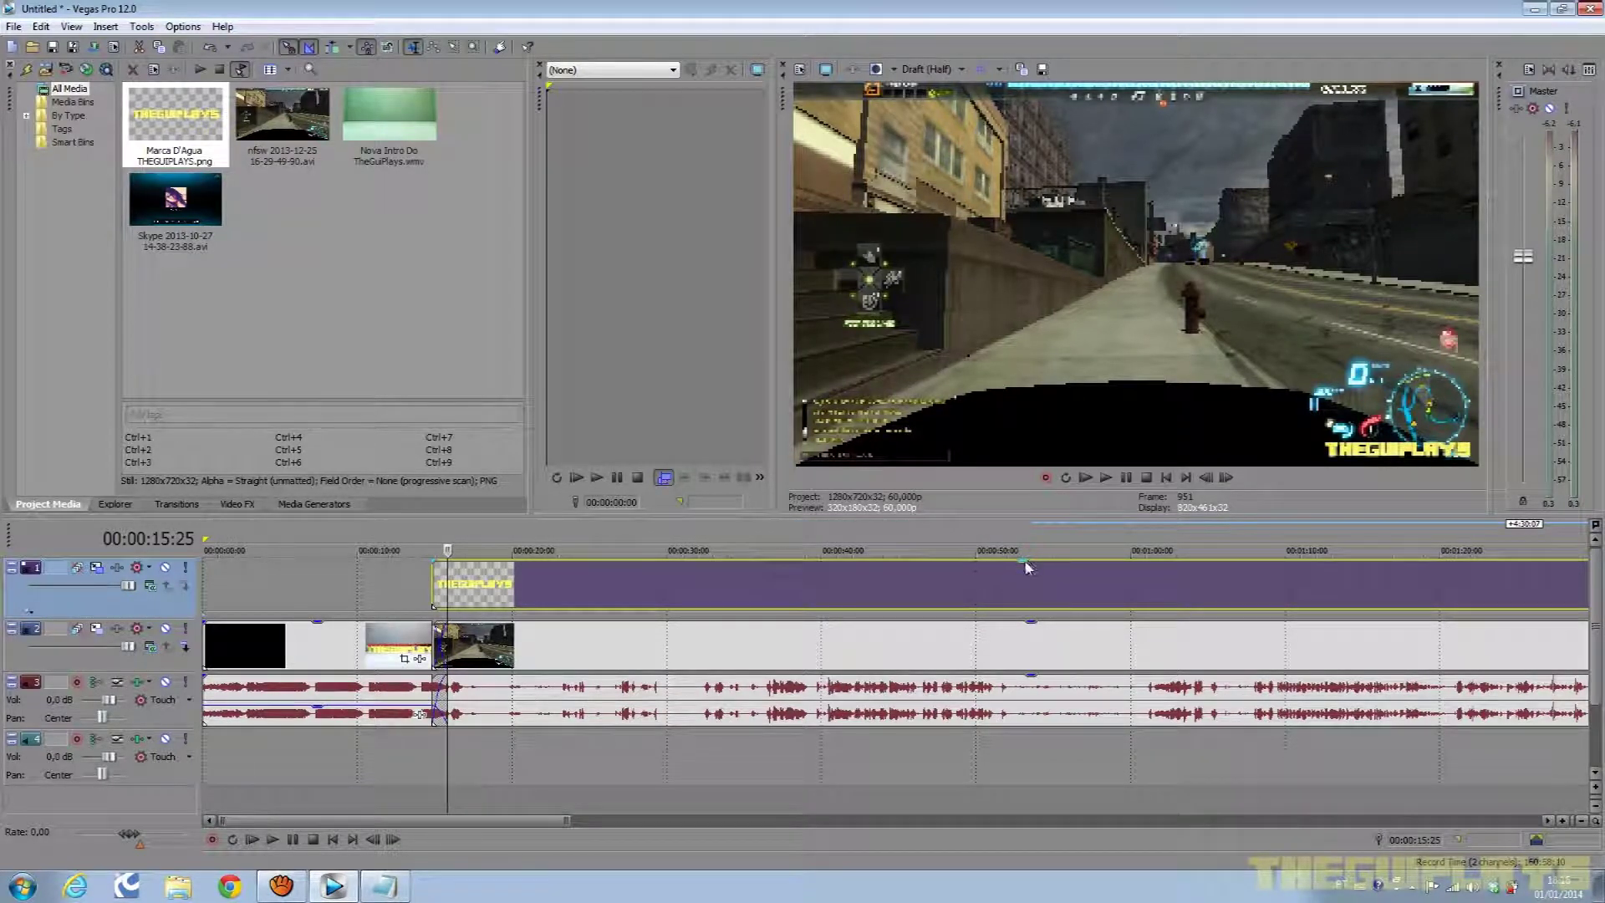
drag(1028, 570, 1033, 602)
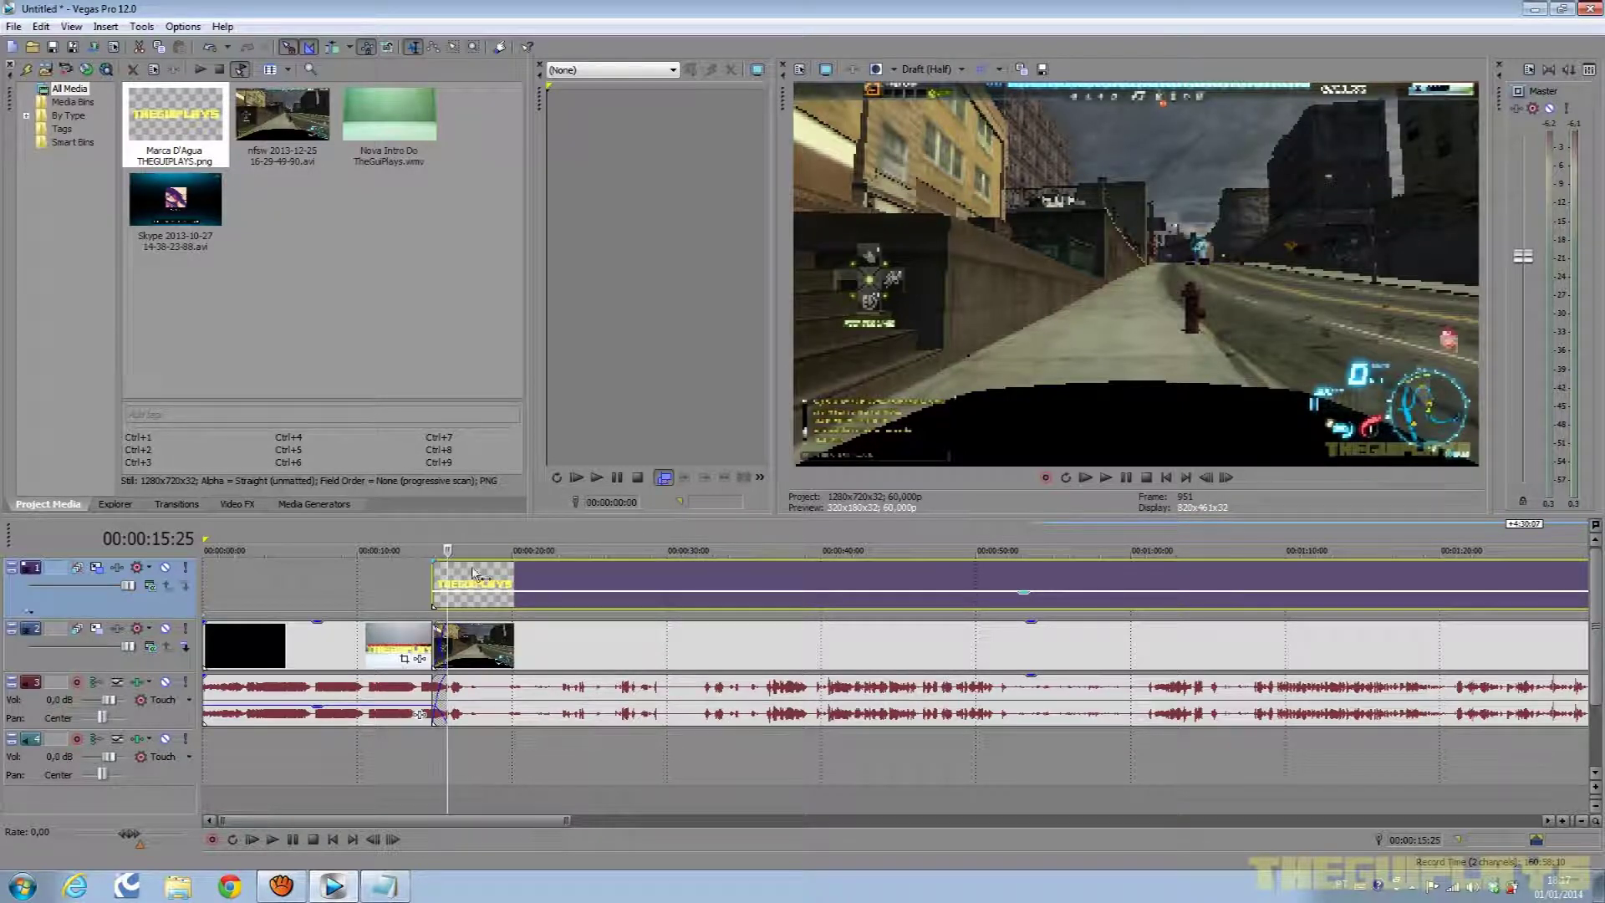
Play the intro-to-gameplay transition and give the watermark clip a fade-in ending where the crossfade ends.
scroll(1025, 542, up, 5)
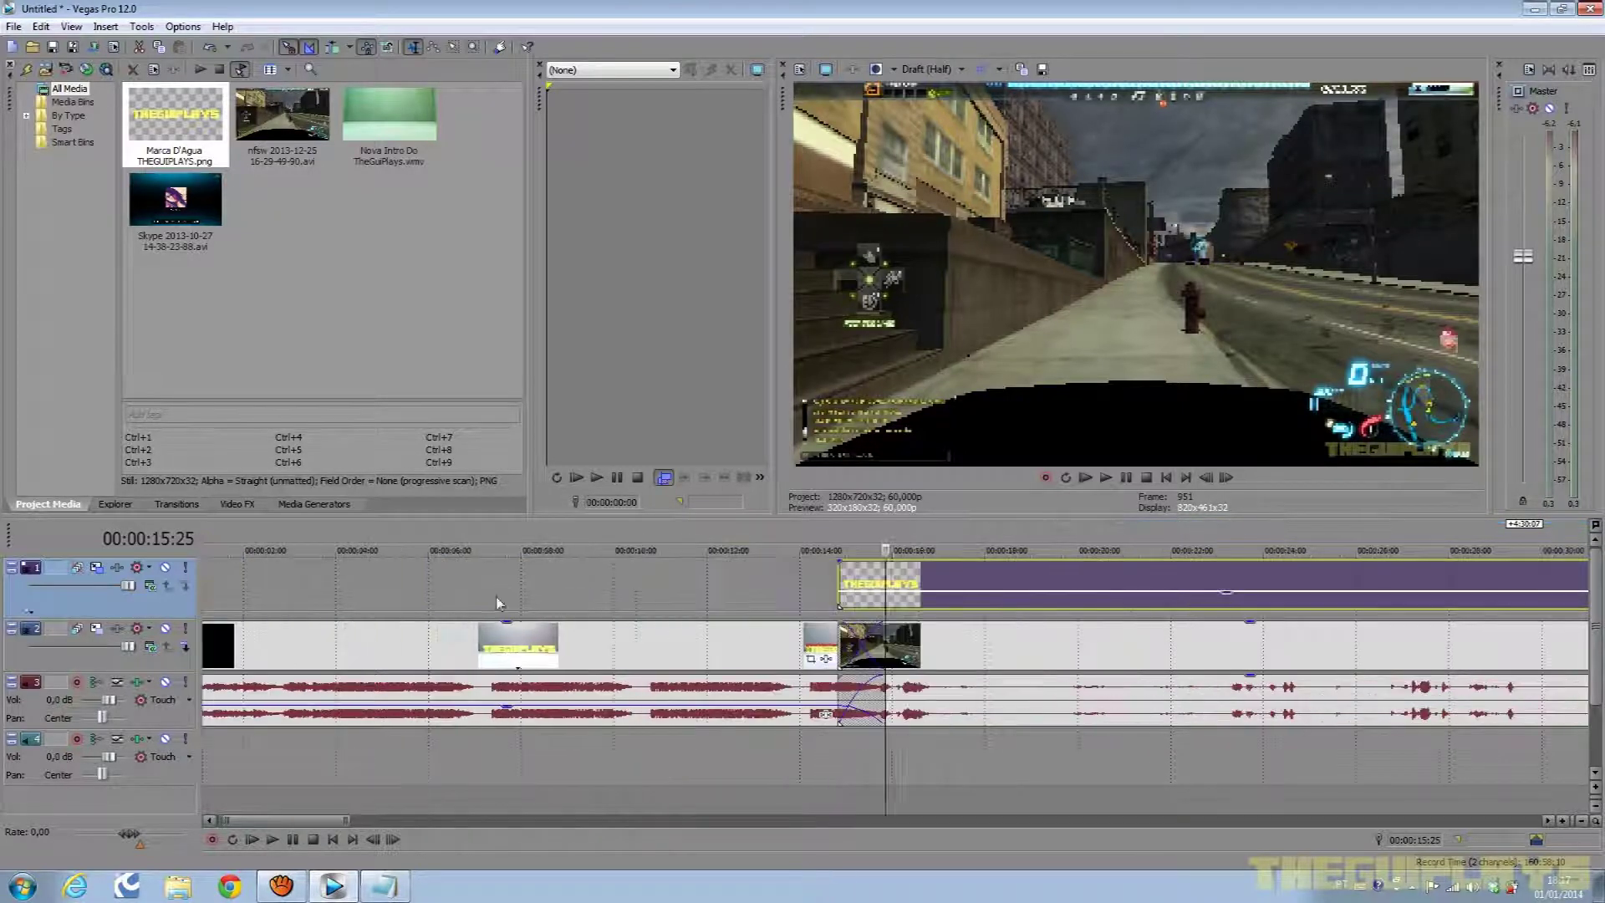
click(814, 547)
key(space)
key(Return)
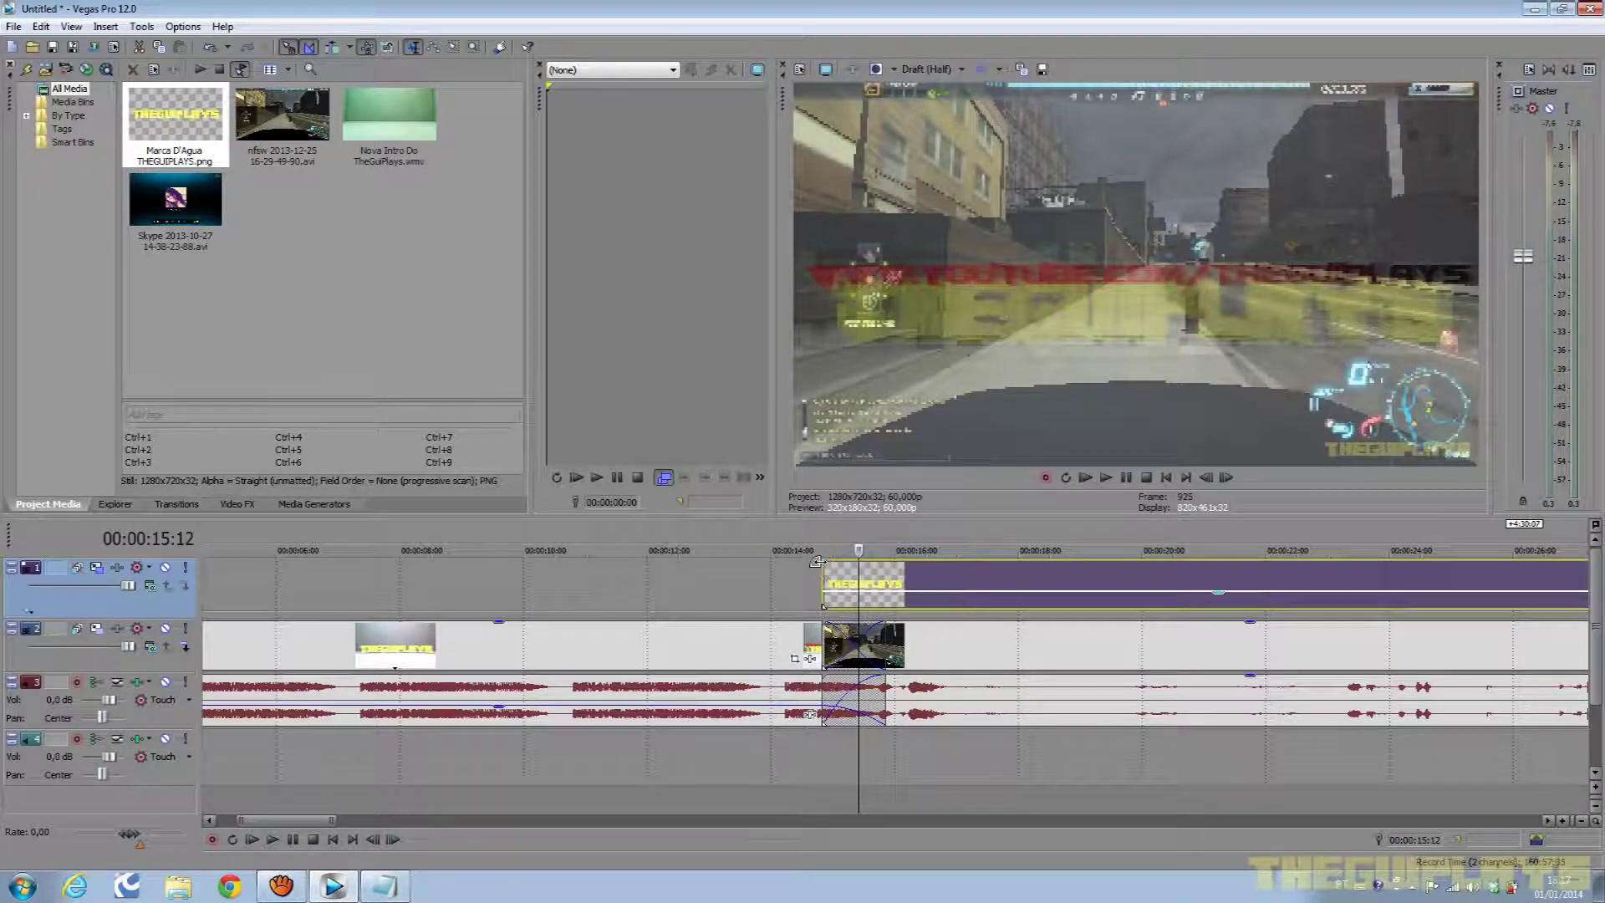
scroll(836, 580, up, 1)
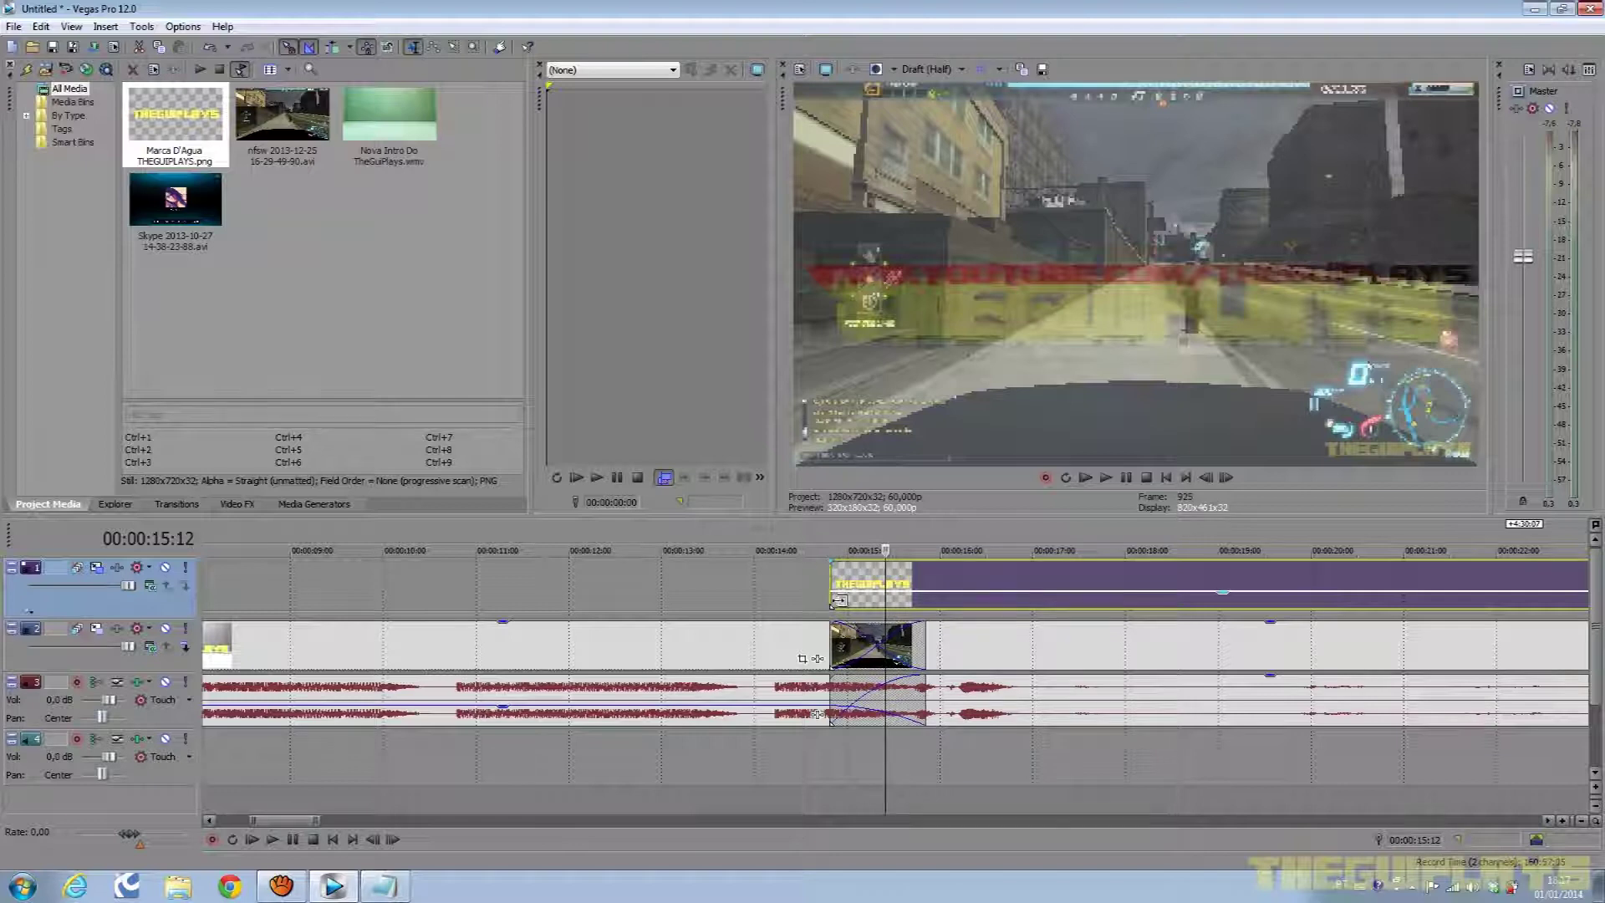
key(space)
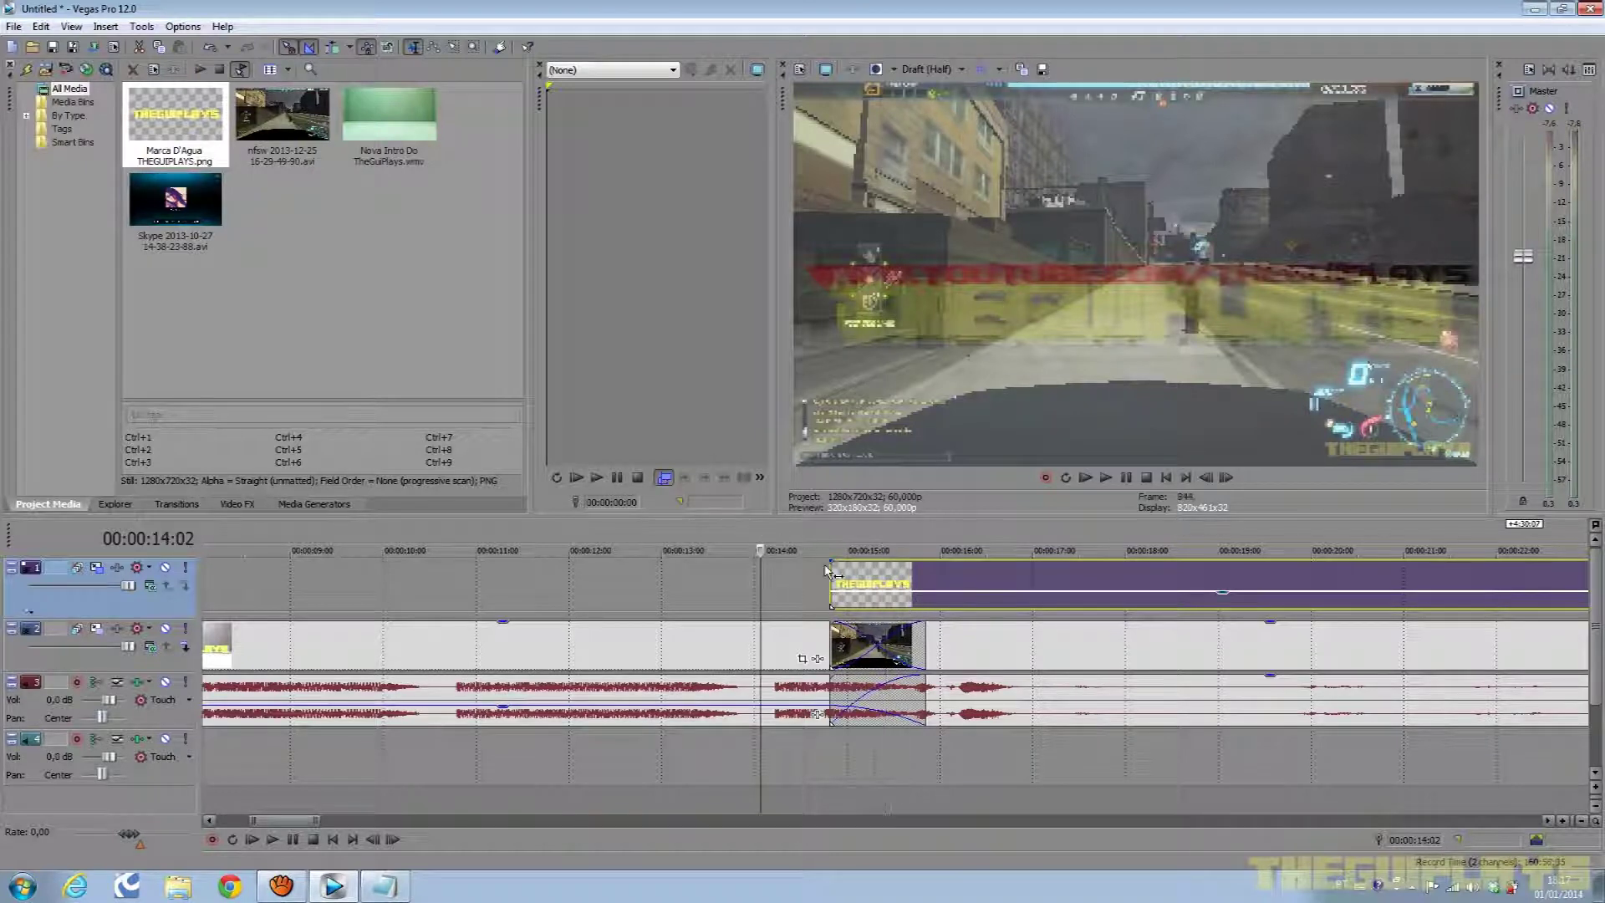
drag(828, 566, 924, 569)
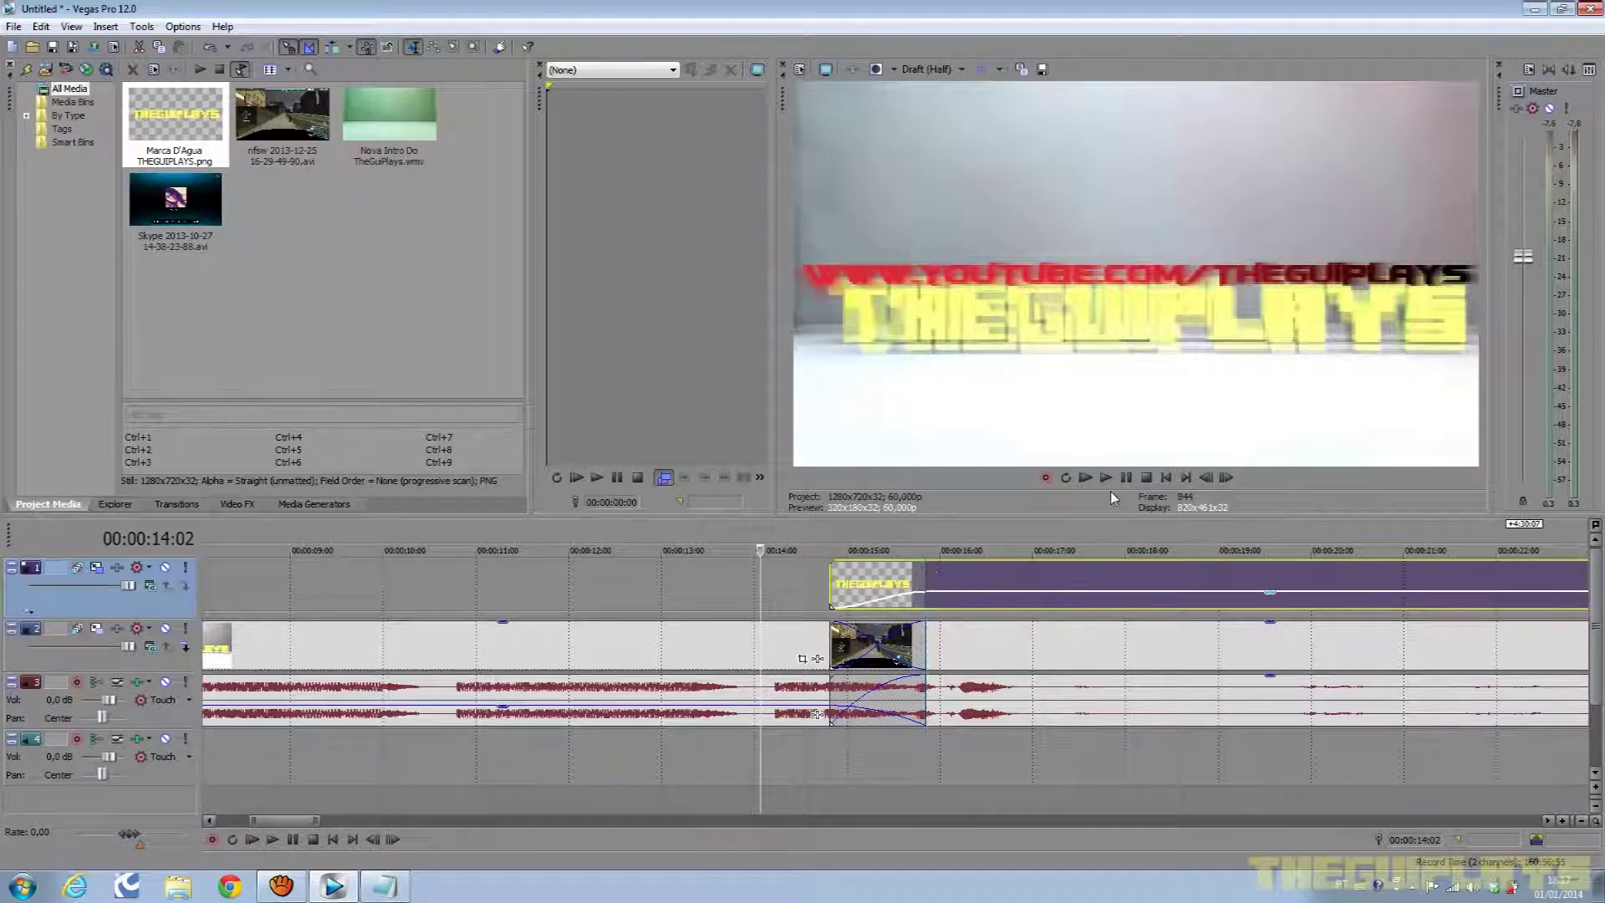
Scrub across the transition to check how the watermark fades in with the gameplay.
drag(830, 533, 843, 532)
click(826, 540)
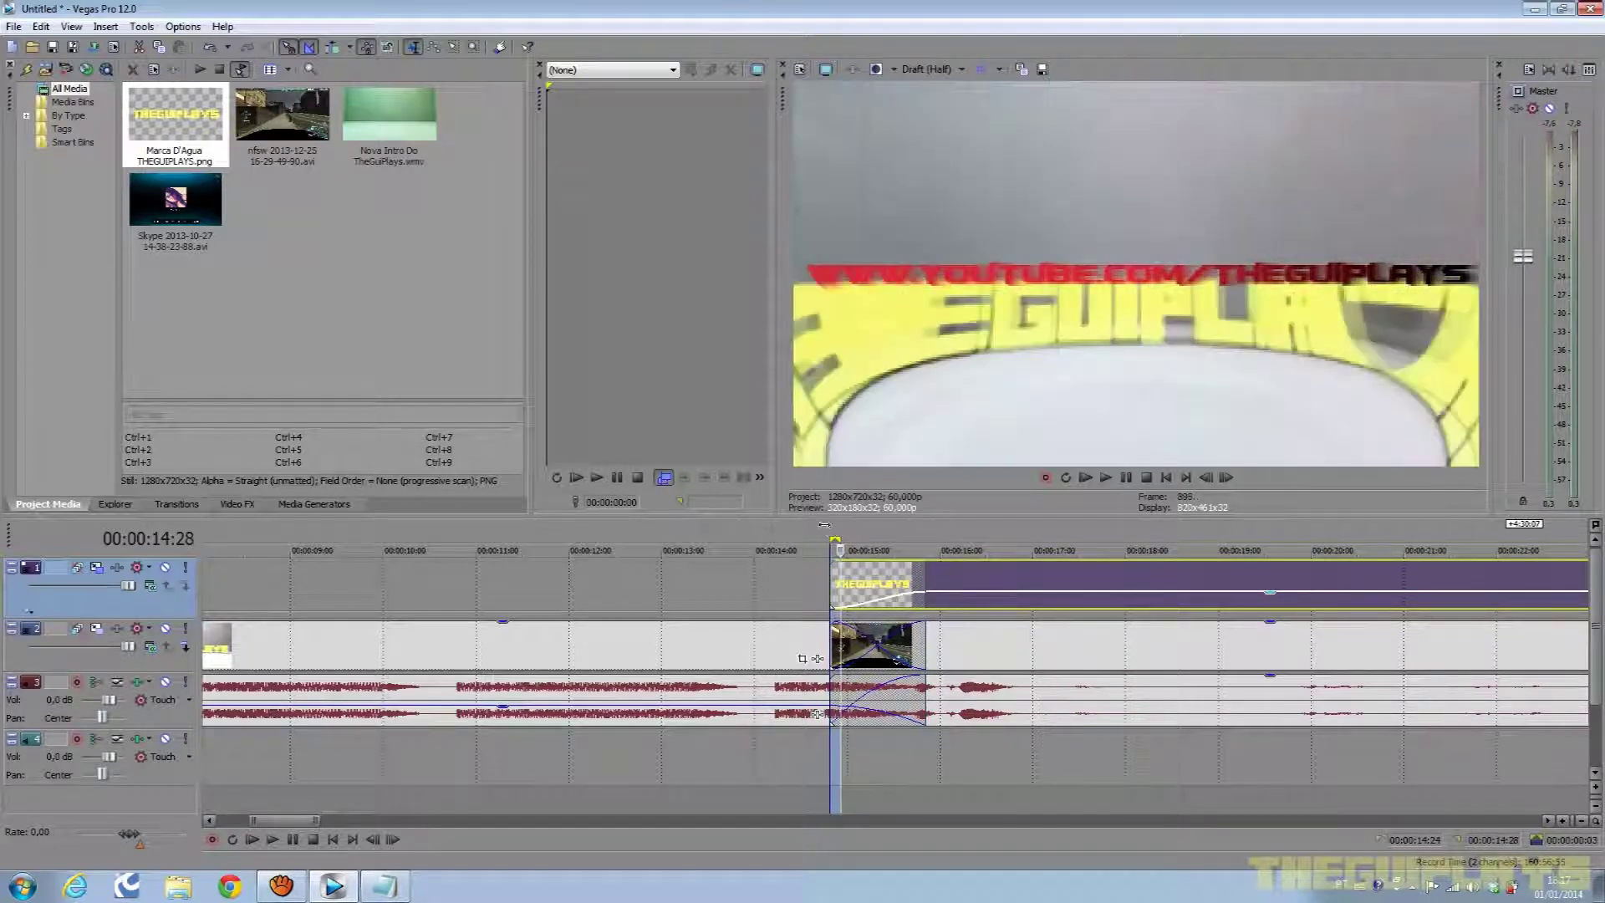
mouse_move(822, 539)
mouse_down()
mouse_move(433, 539)
mouse_move(583, 540)
mouse_up()
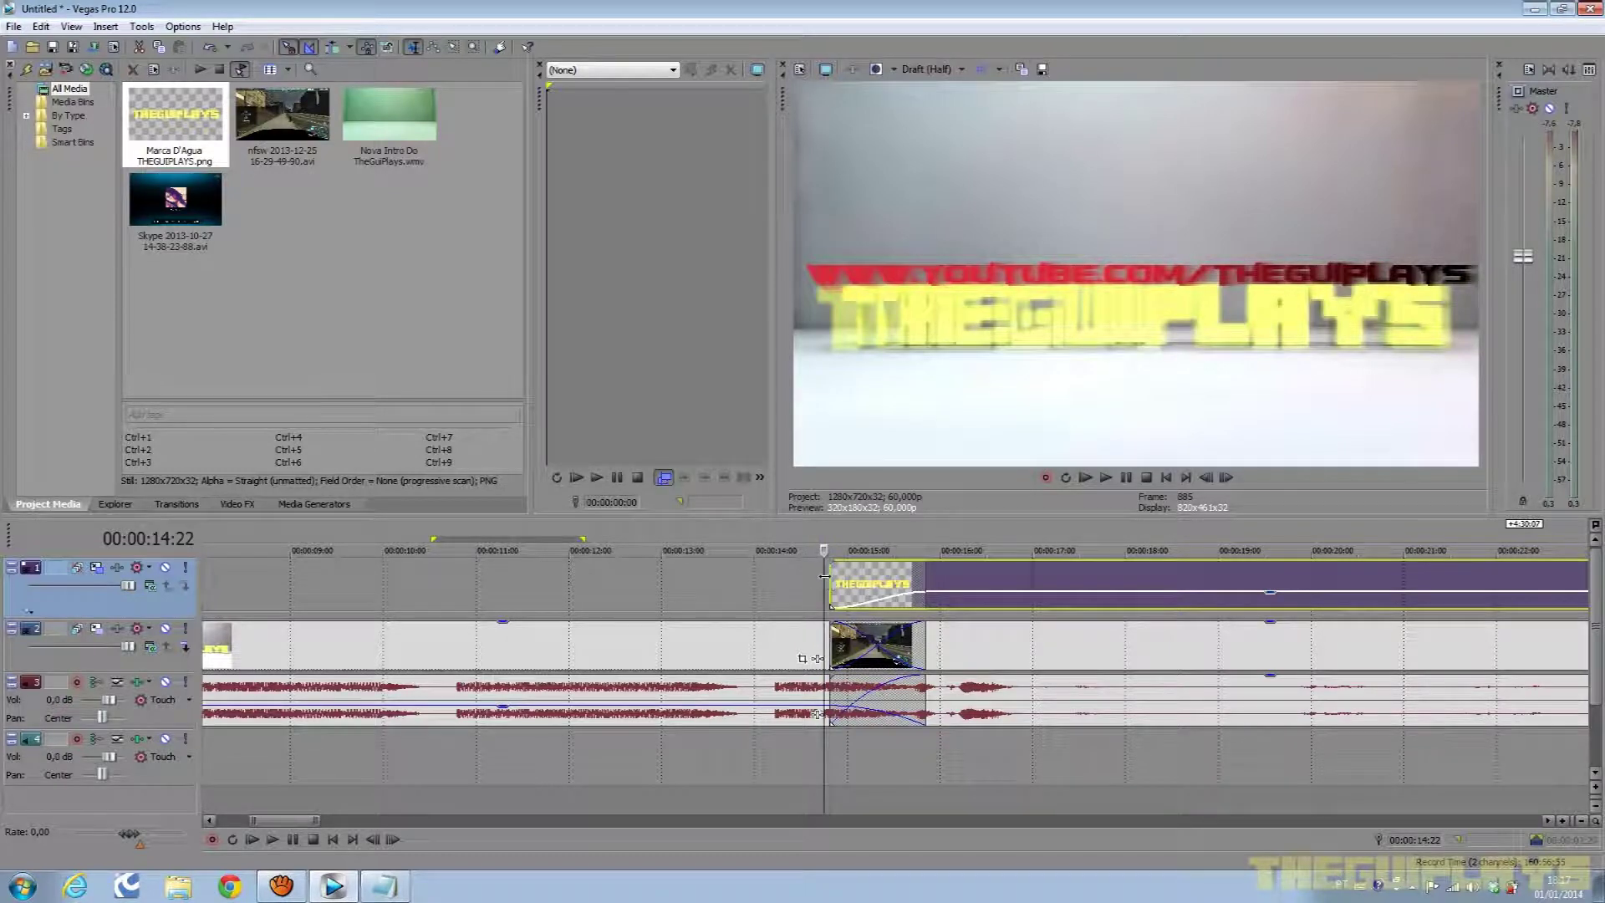
drag(826, 578, 1098, 636)
click(1162, 638)
Check the watermark at several points along the whole gameplay clip, up to 00:03:34:02.
scroll(1087, 637, down, 10)
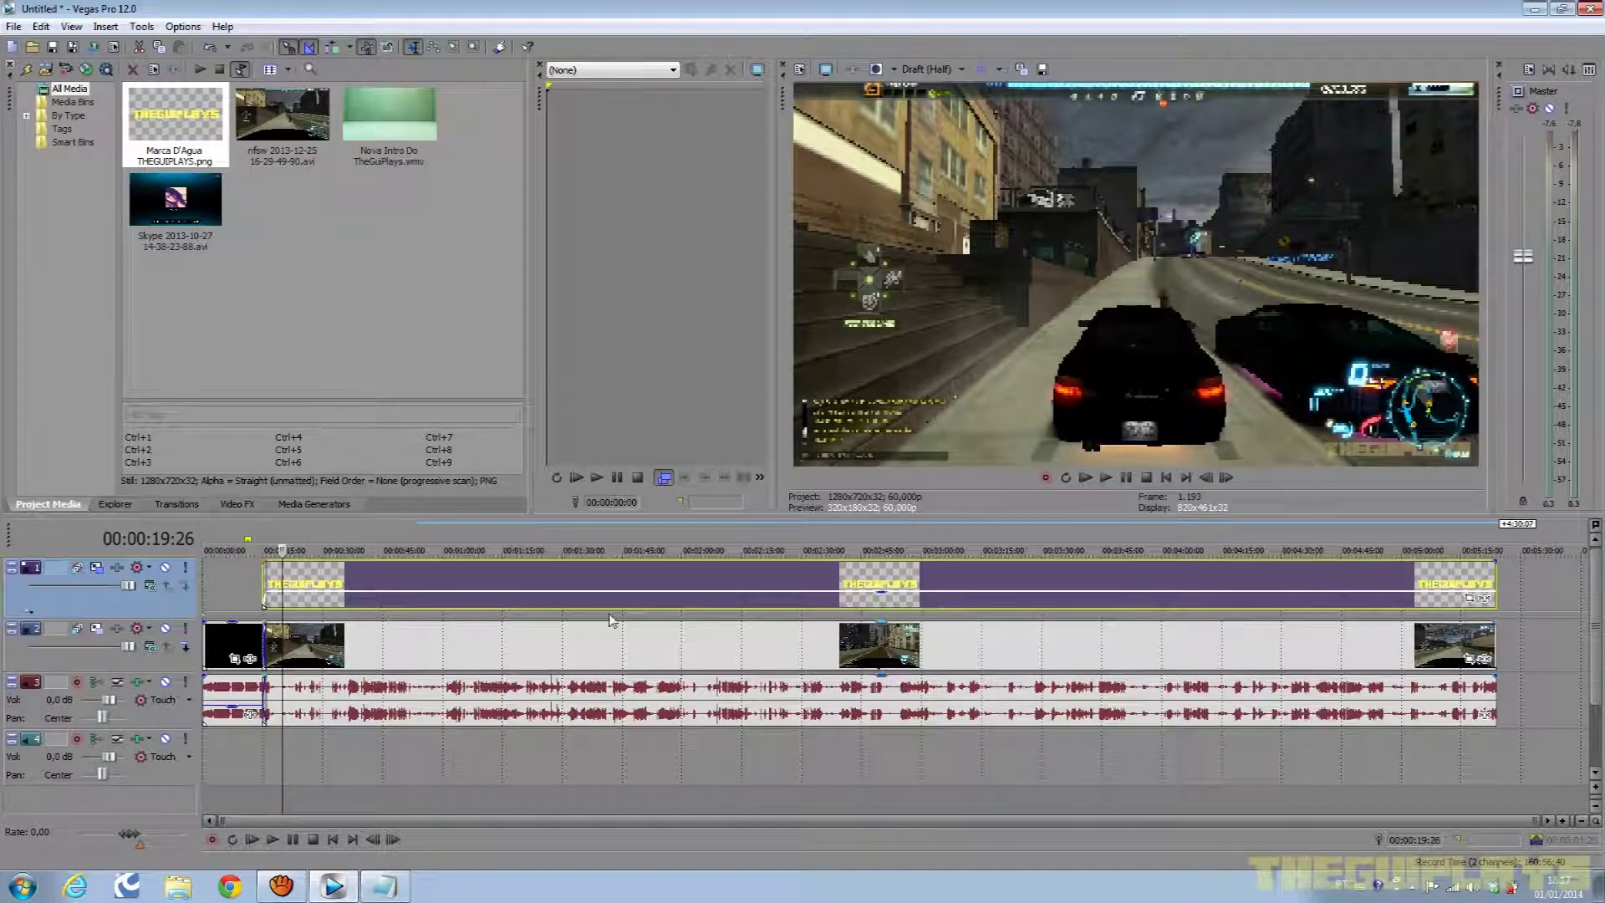
click(266, 542)
click(538, 562)
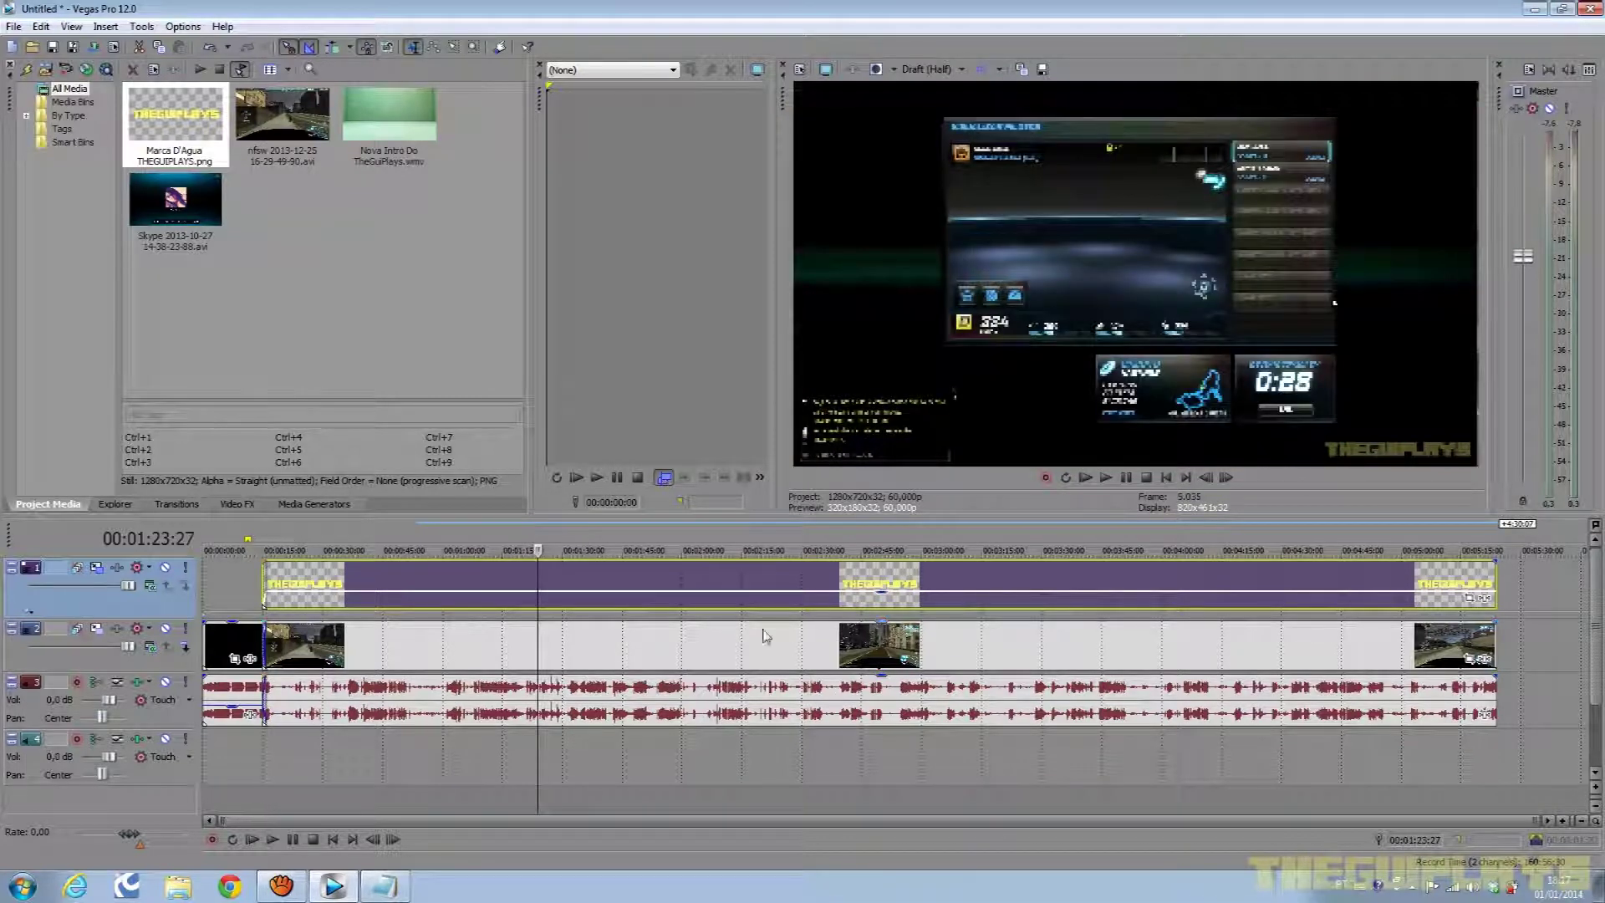
click(704, 544)
click(784, 543)
click(892, 542)
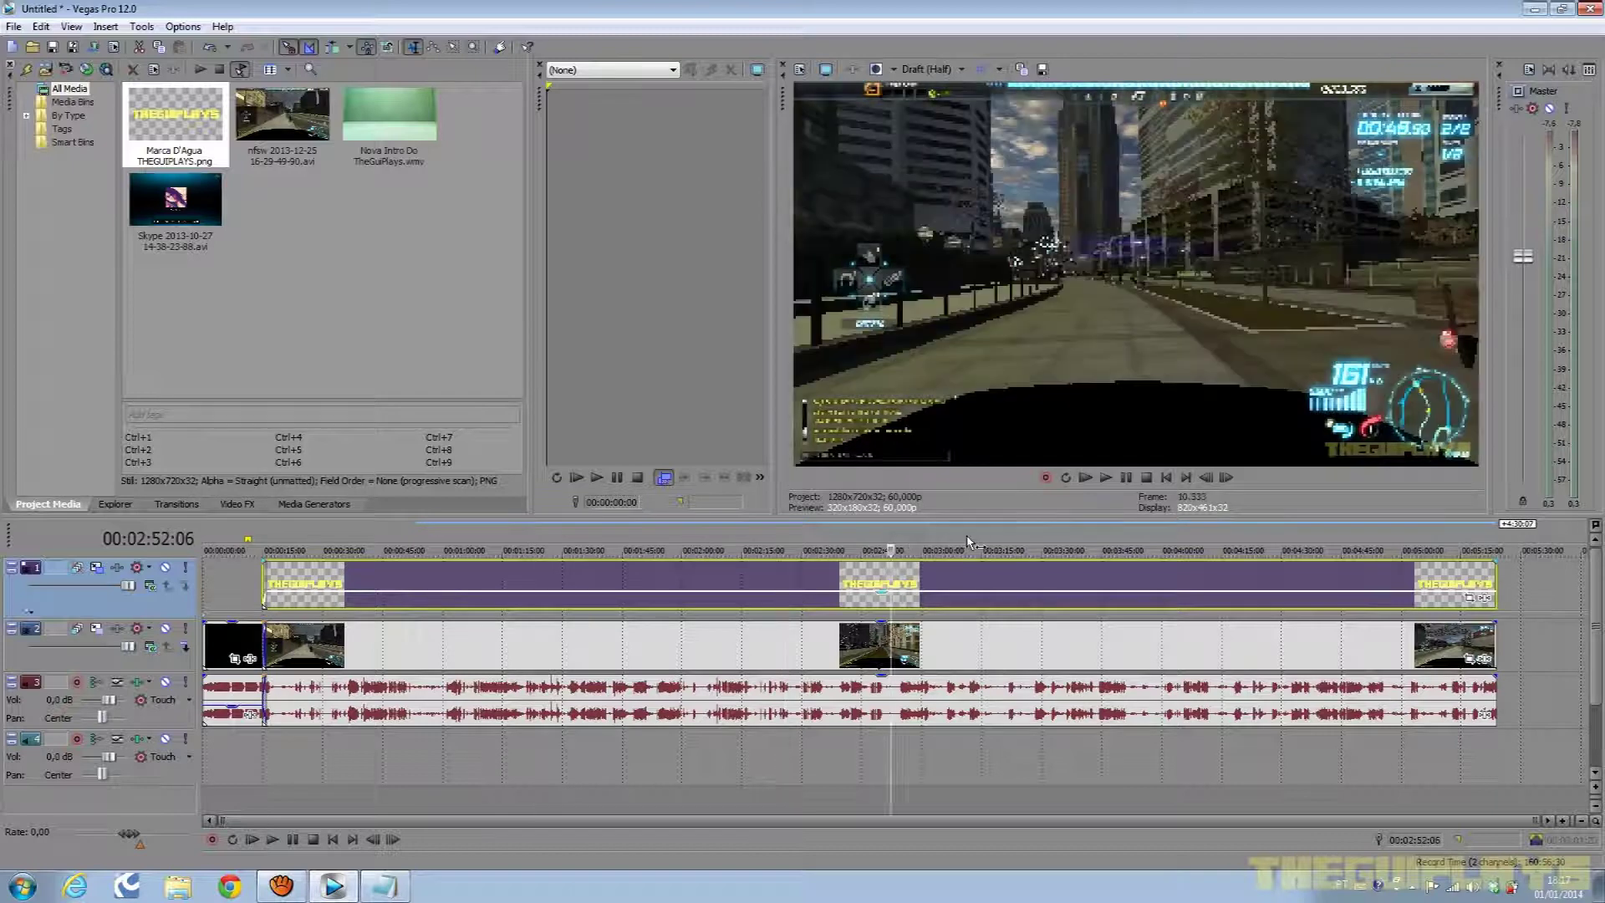
click(968, 541)
click(1059, 543)
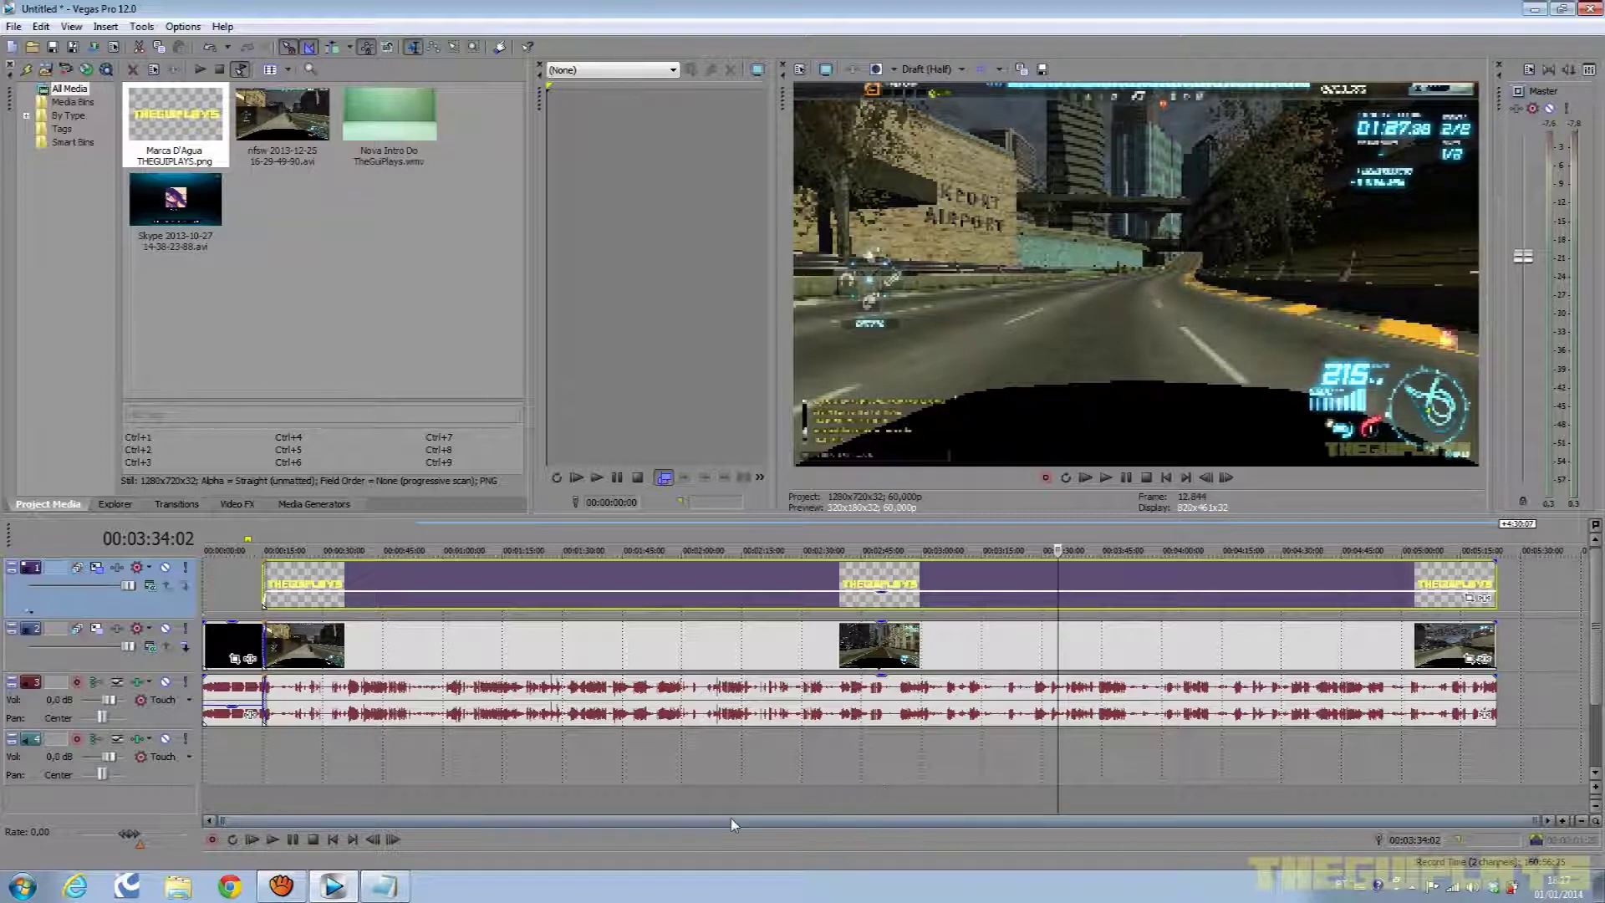
Split the gameplay video and its audio at 00:02:51:11.
click(883, 647)
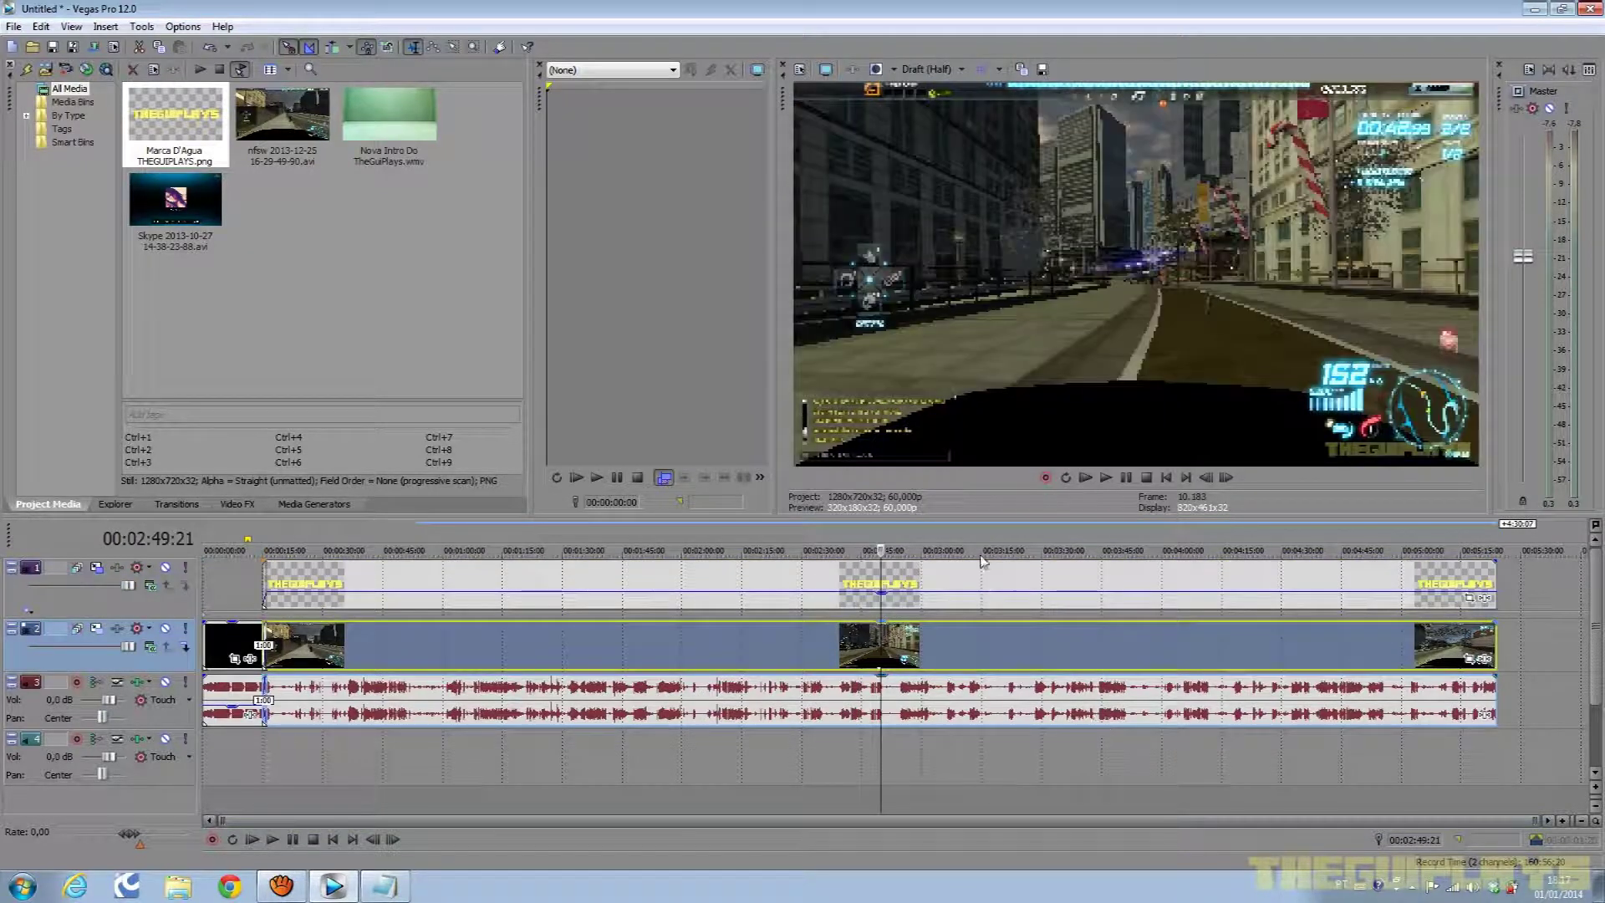
scroll(943, 669, up, 5)
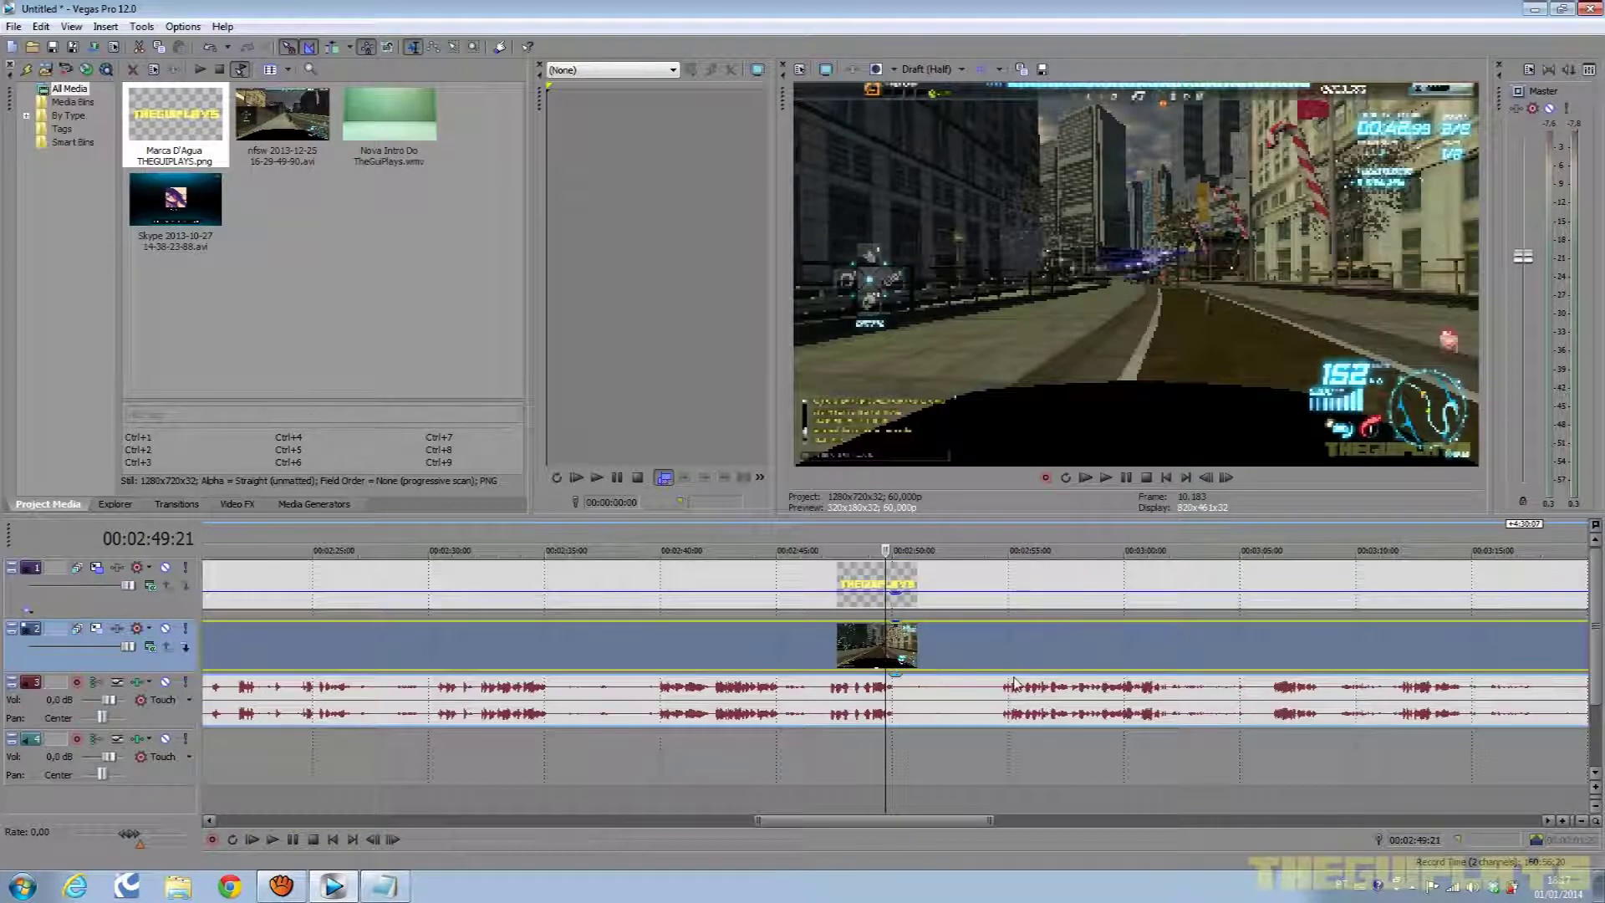
click(925, 654)
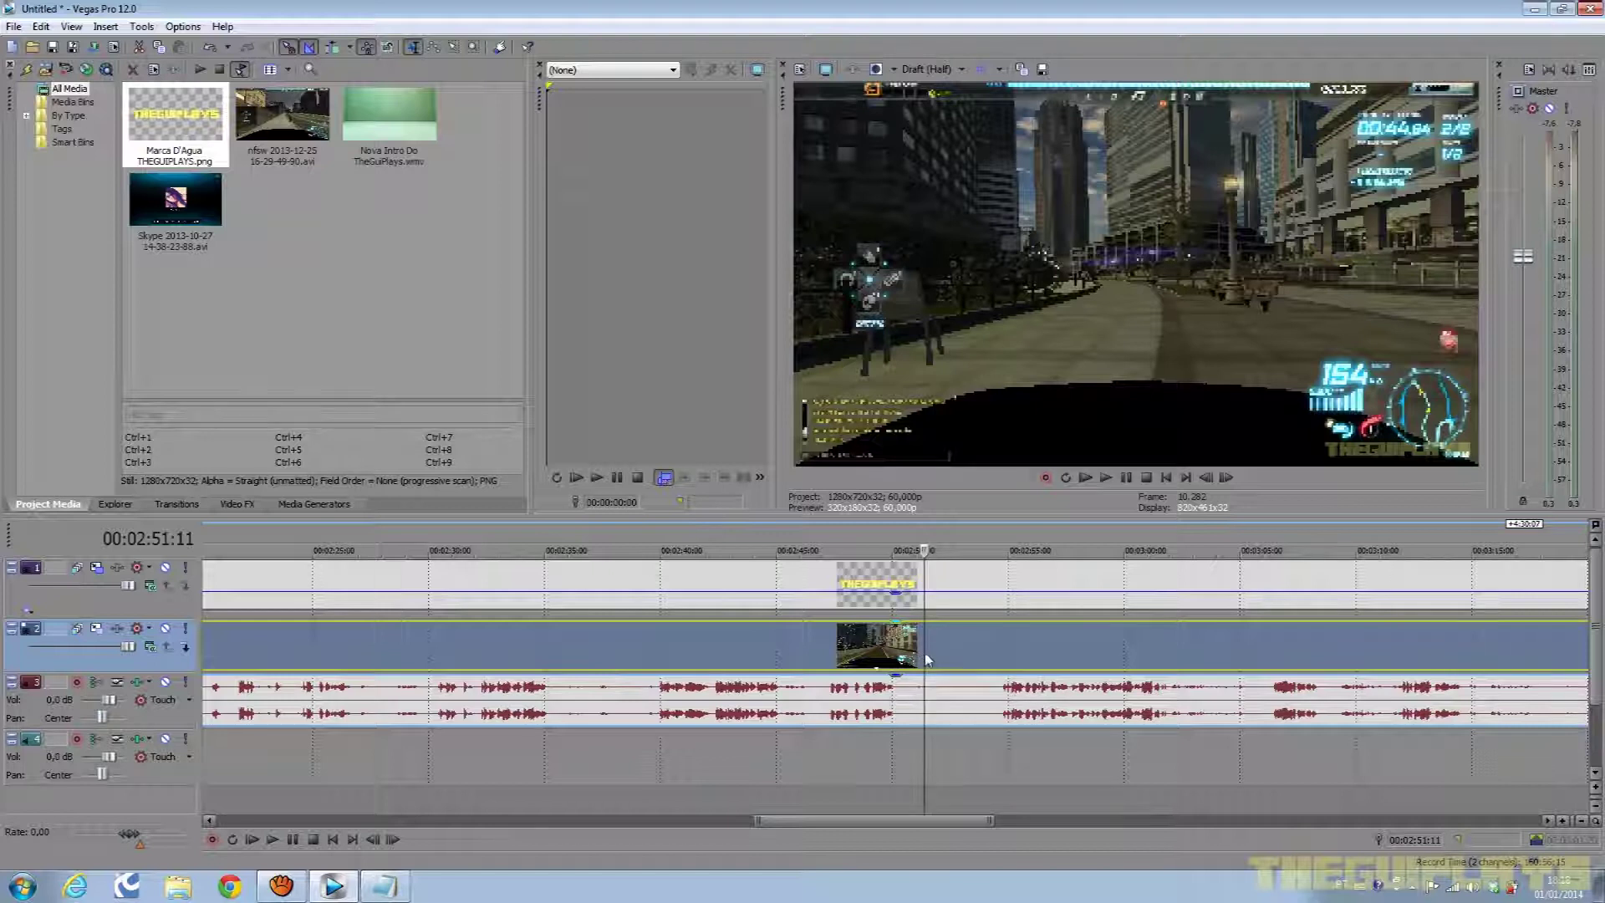
key(s)
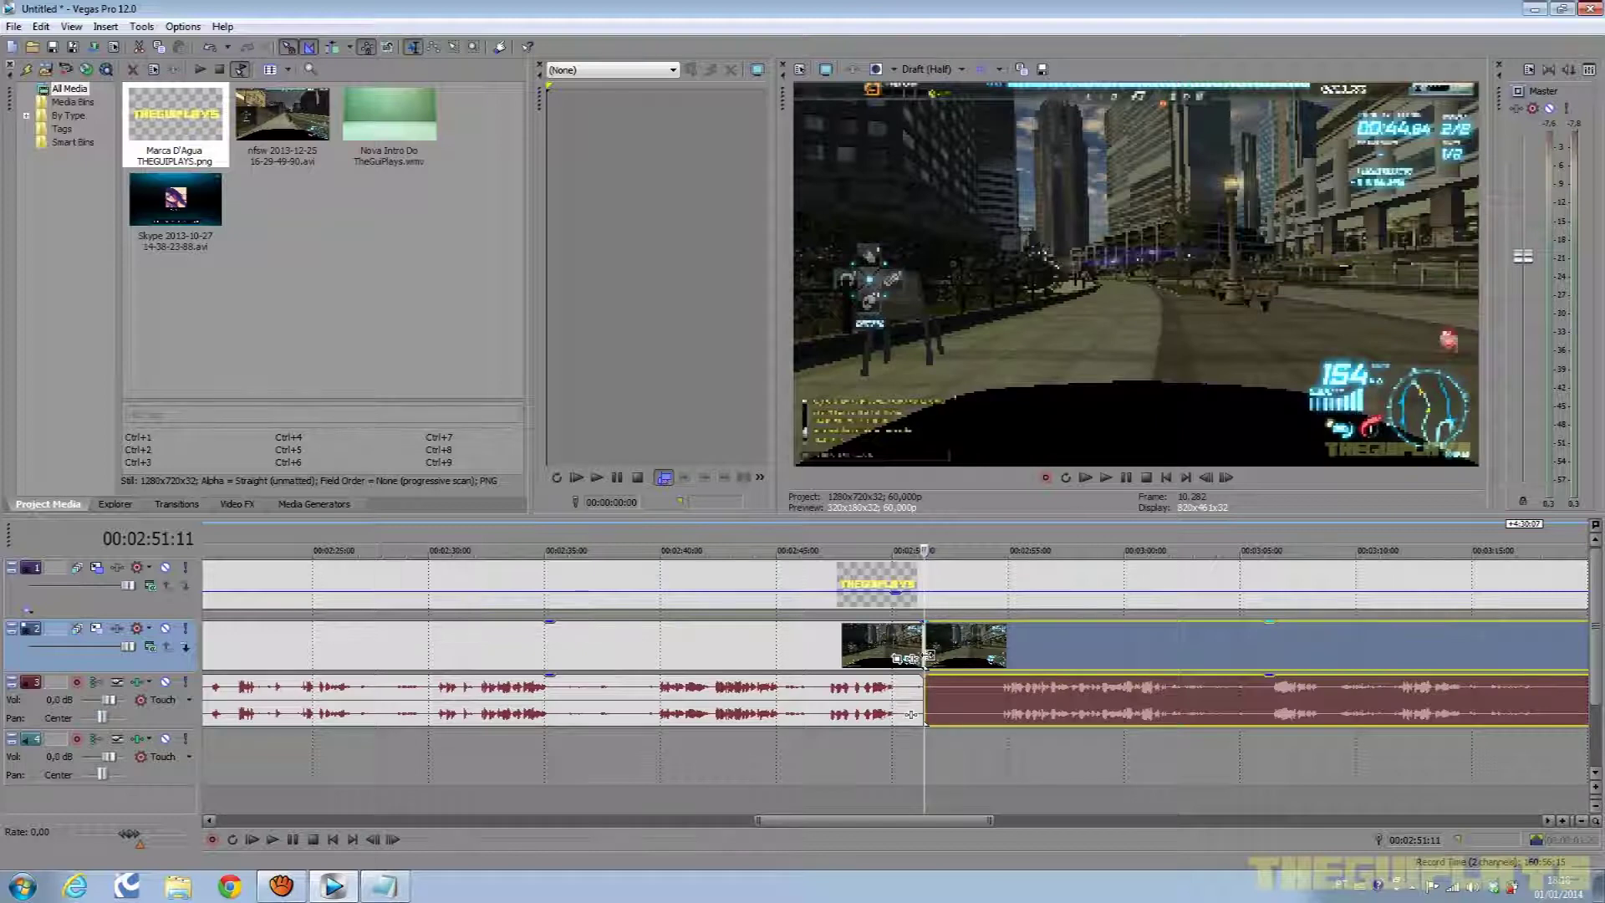
Split the second gameplay piece and its audio at 00:04:13:18.
scroll(1030, 662, down, 2)
scroll(1030, 662, down, 4)
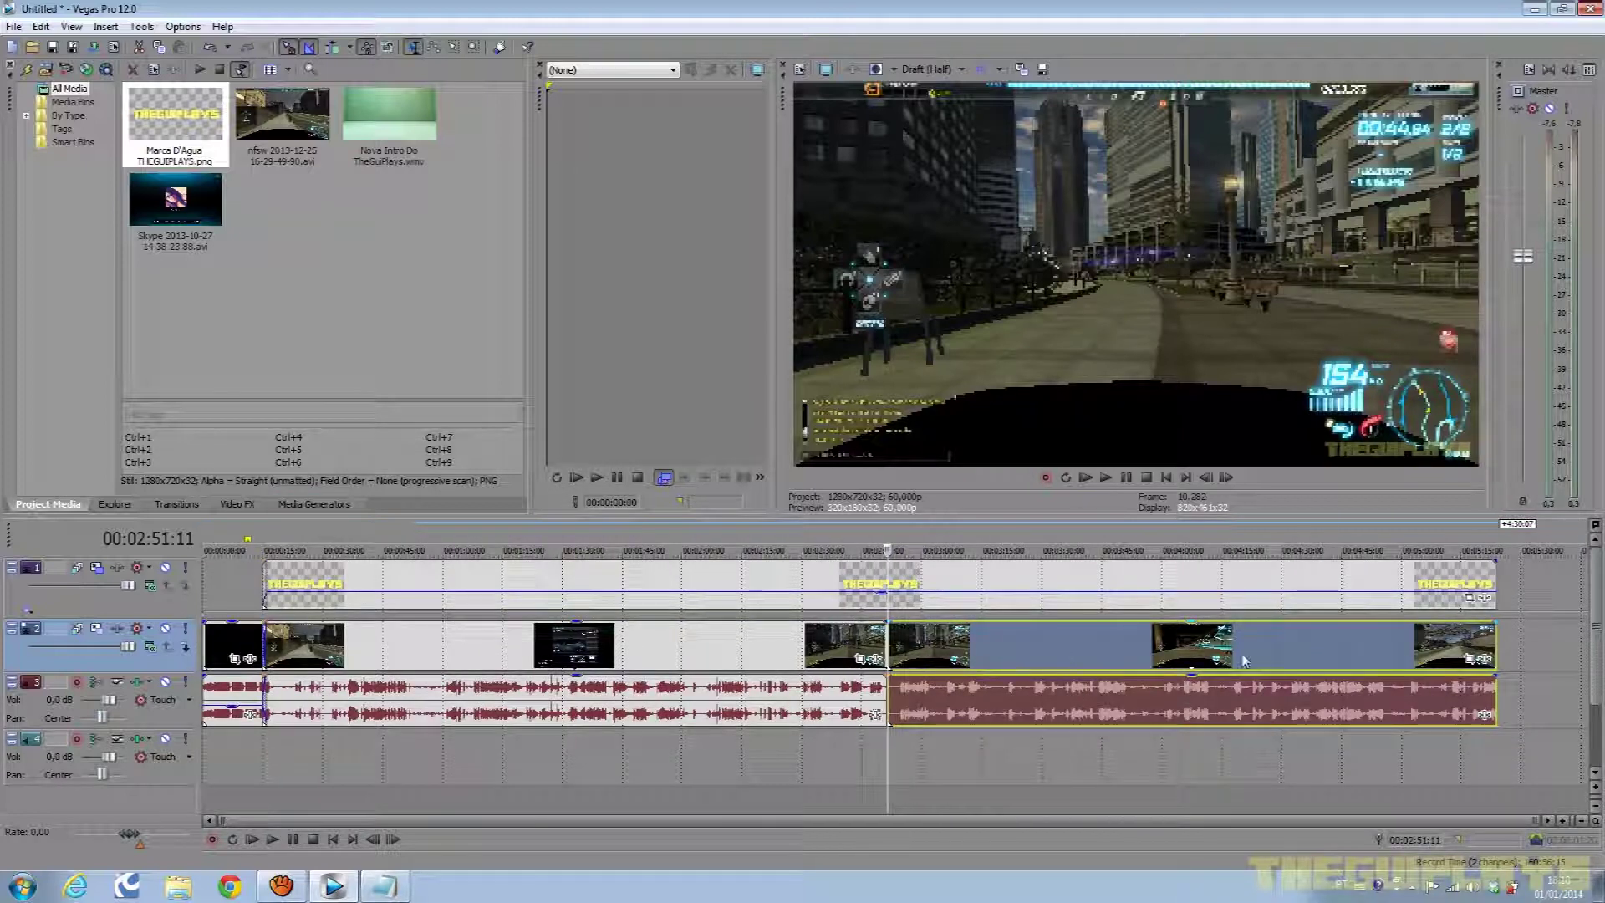
click(1214, 654)
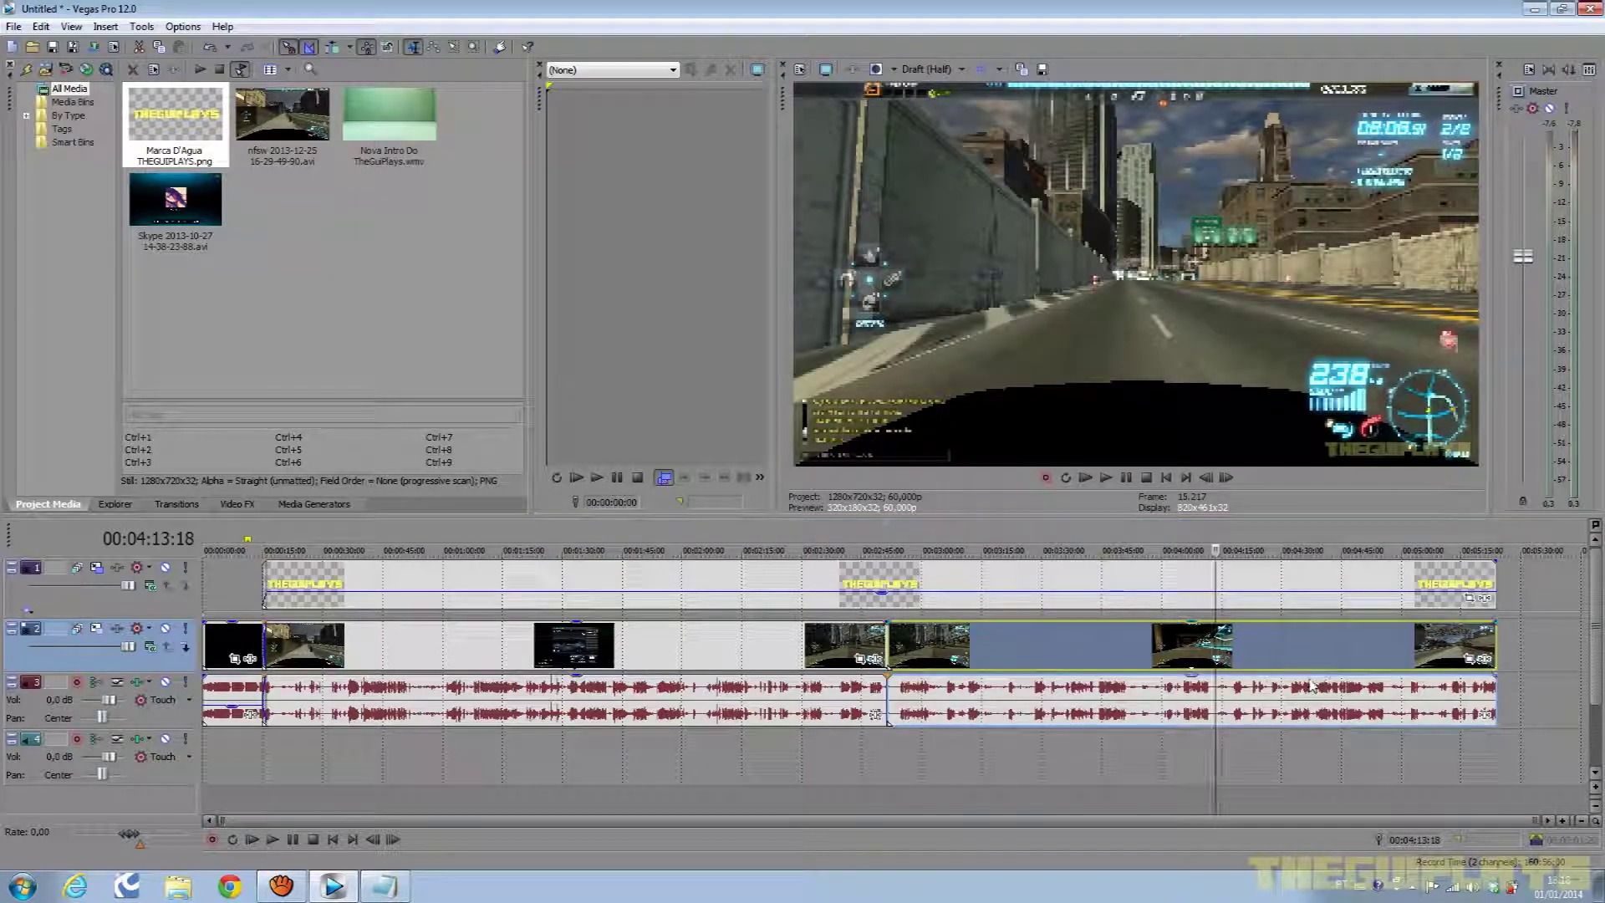
key(s)
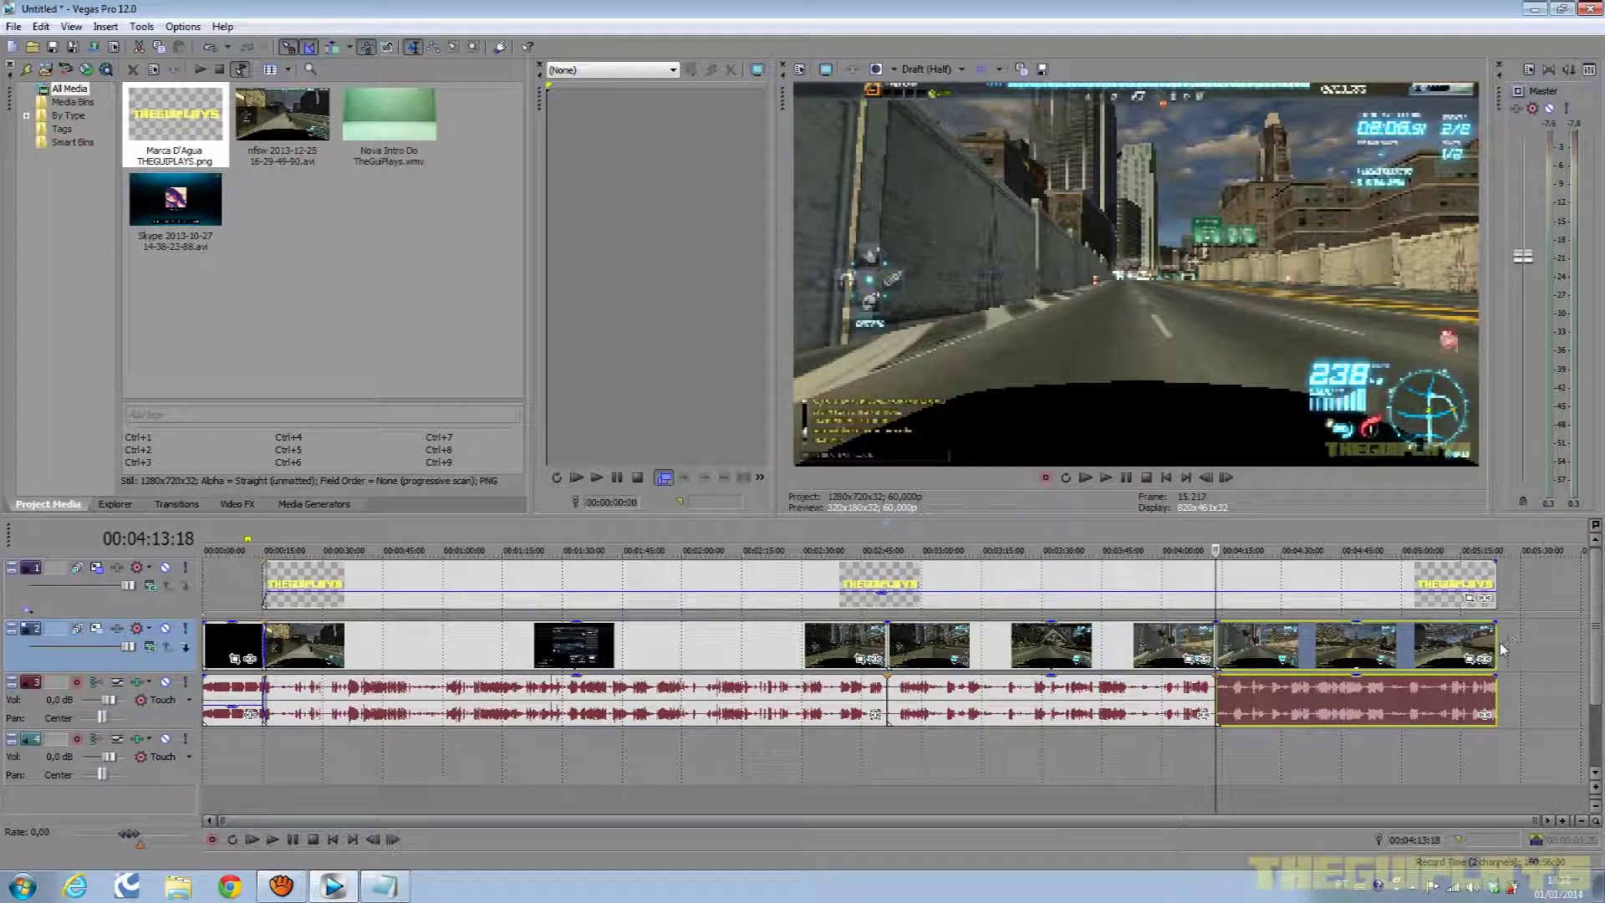
Extend the last gameplay piece beyond the watermark clip's end, and trim it back to the watermark's end at 00:05:23:25.
mouse_move(1496, 643)
mouse_down()
mouse_move(1553, 643)
mouse_move(1513, 644)
mouse_move(1527, 642)
mouse_up()
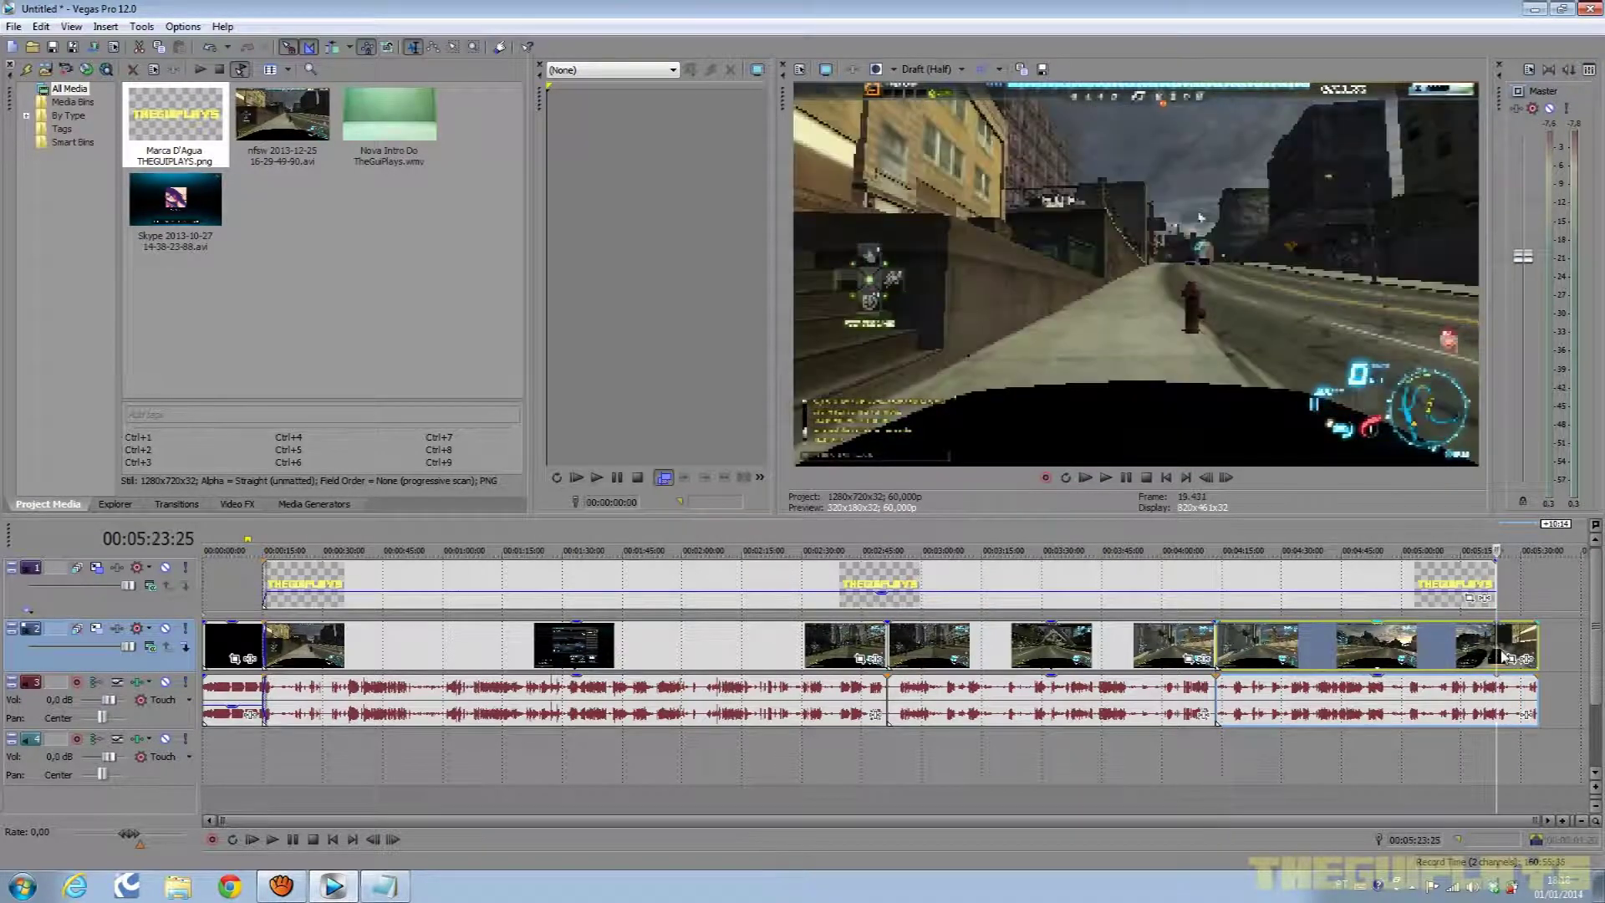
scroll(1460, 655, up, 6)
drag(875, 645, 887, 652)
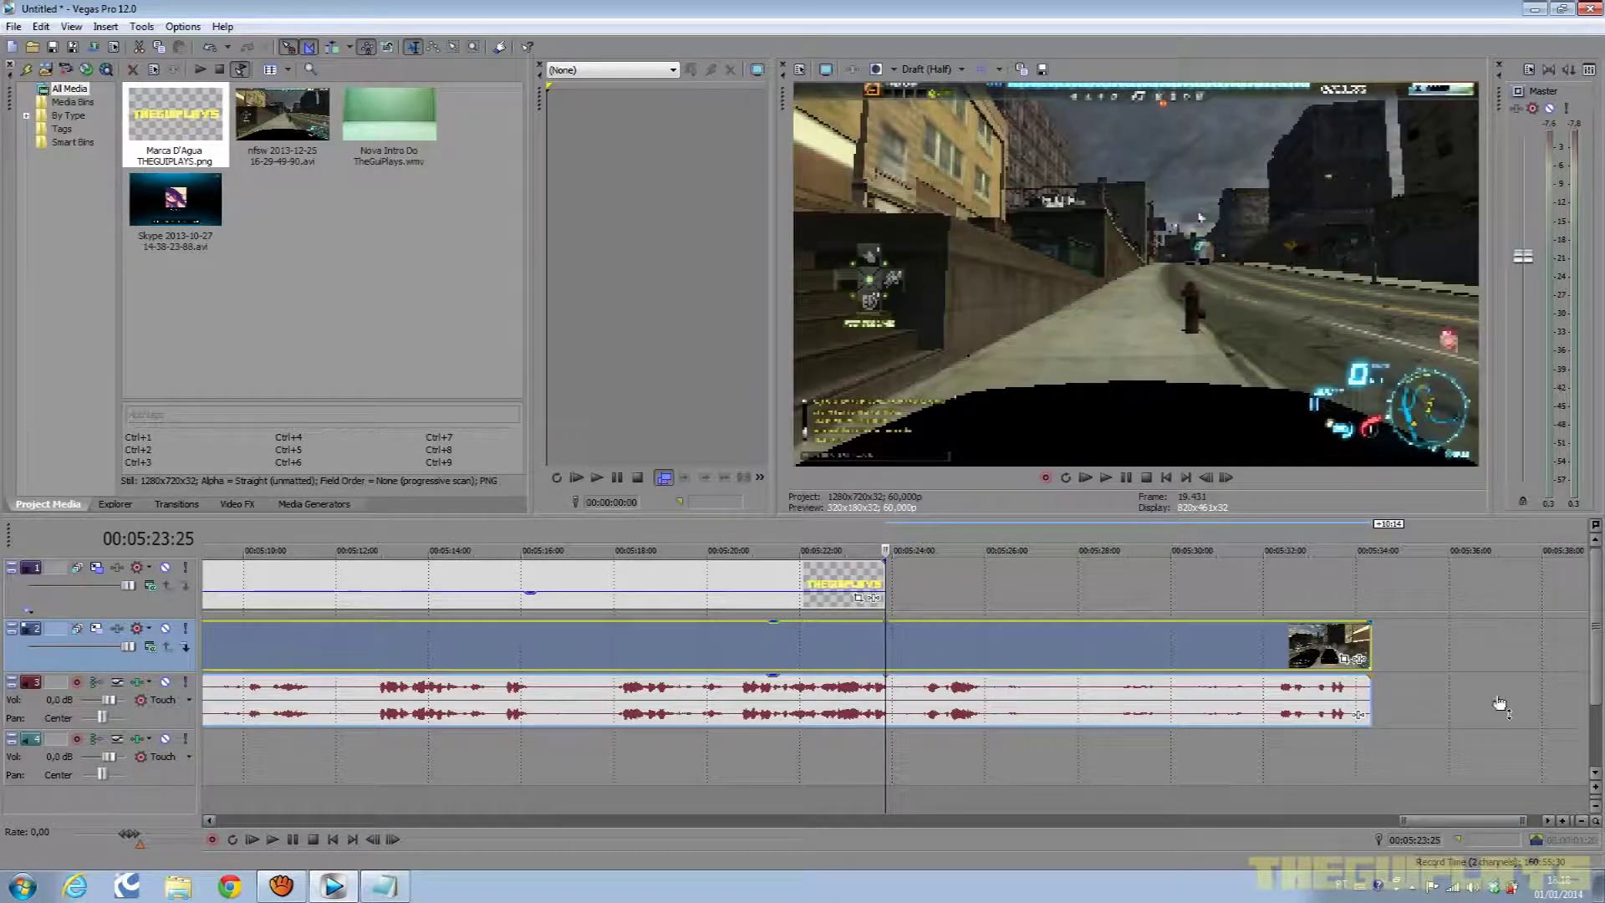
drag(1369, 650, 887, 651)
scroll(832, 638, down, 6)
scroll(833, 638, down, 6)
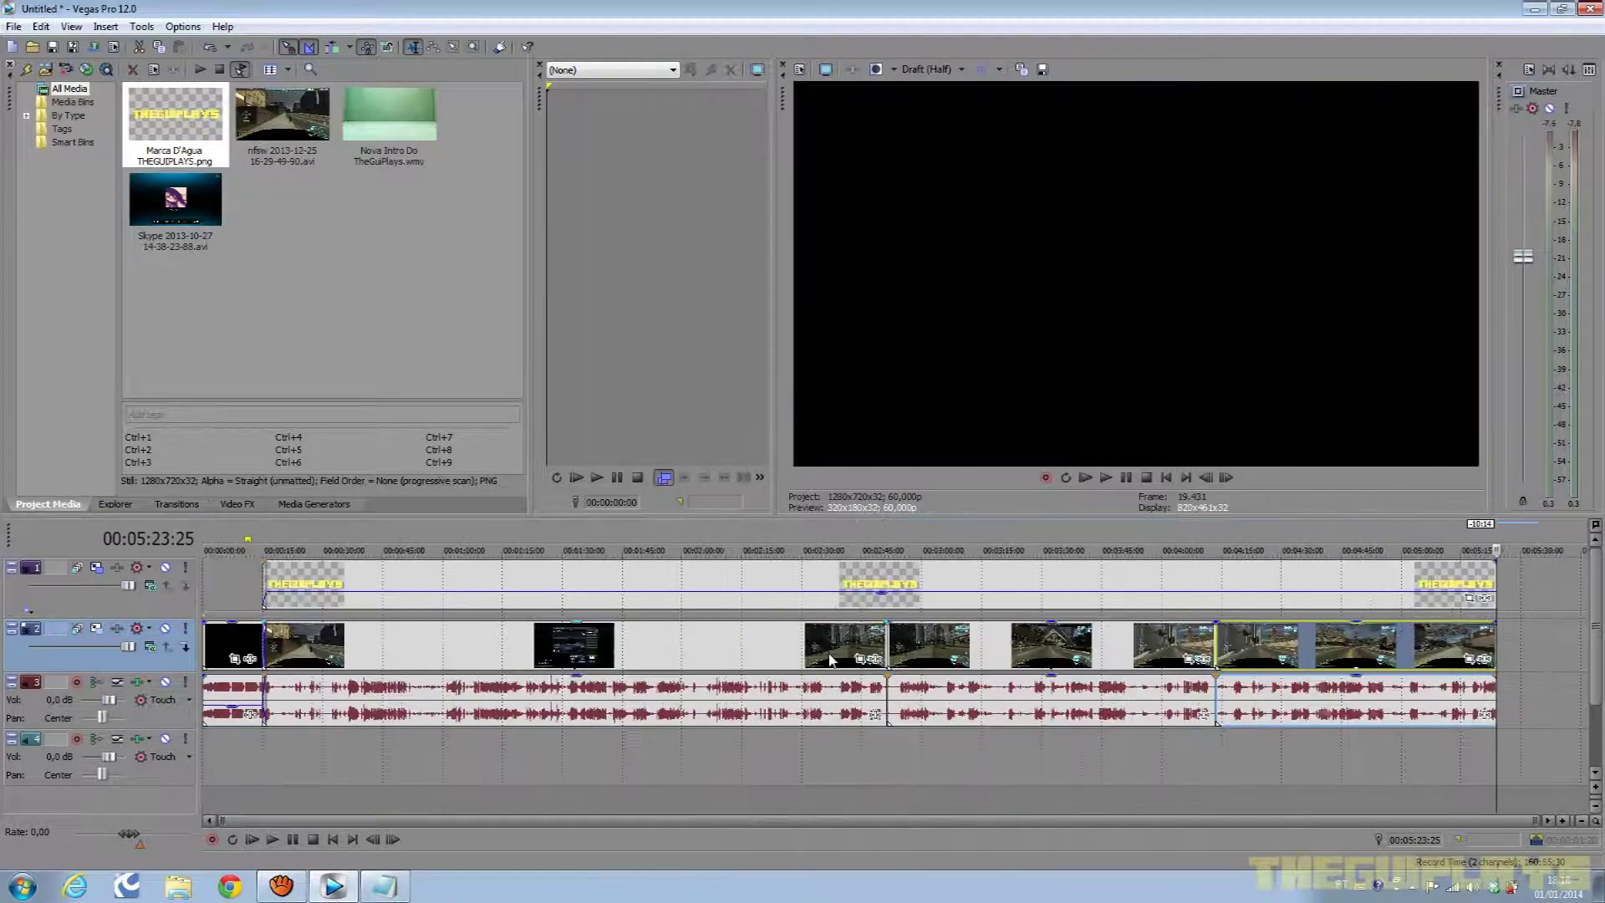
Speed up the middle gameplay piece by time-compressing it from its end to a length of about 00:00:47:13.
scroll(1197, 643, up, 5)
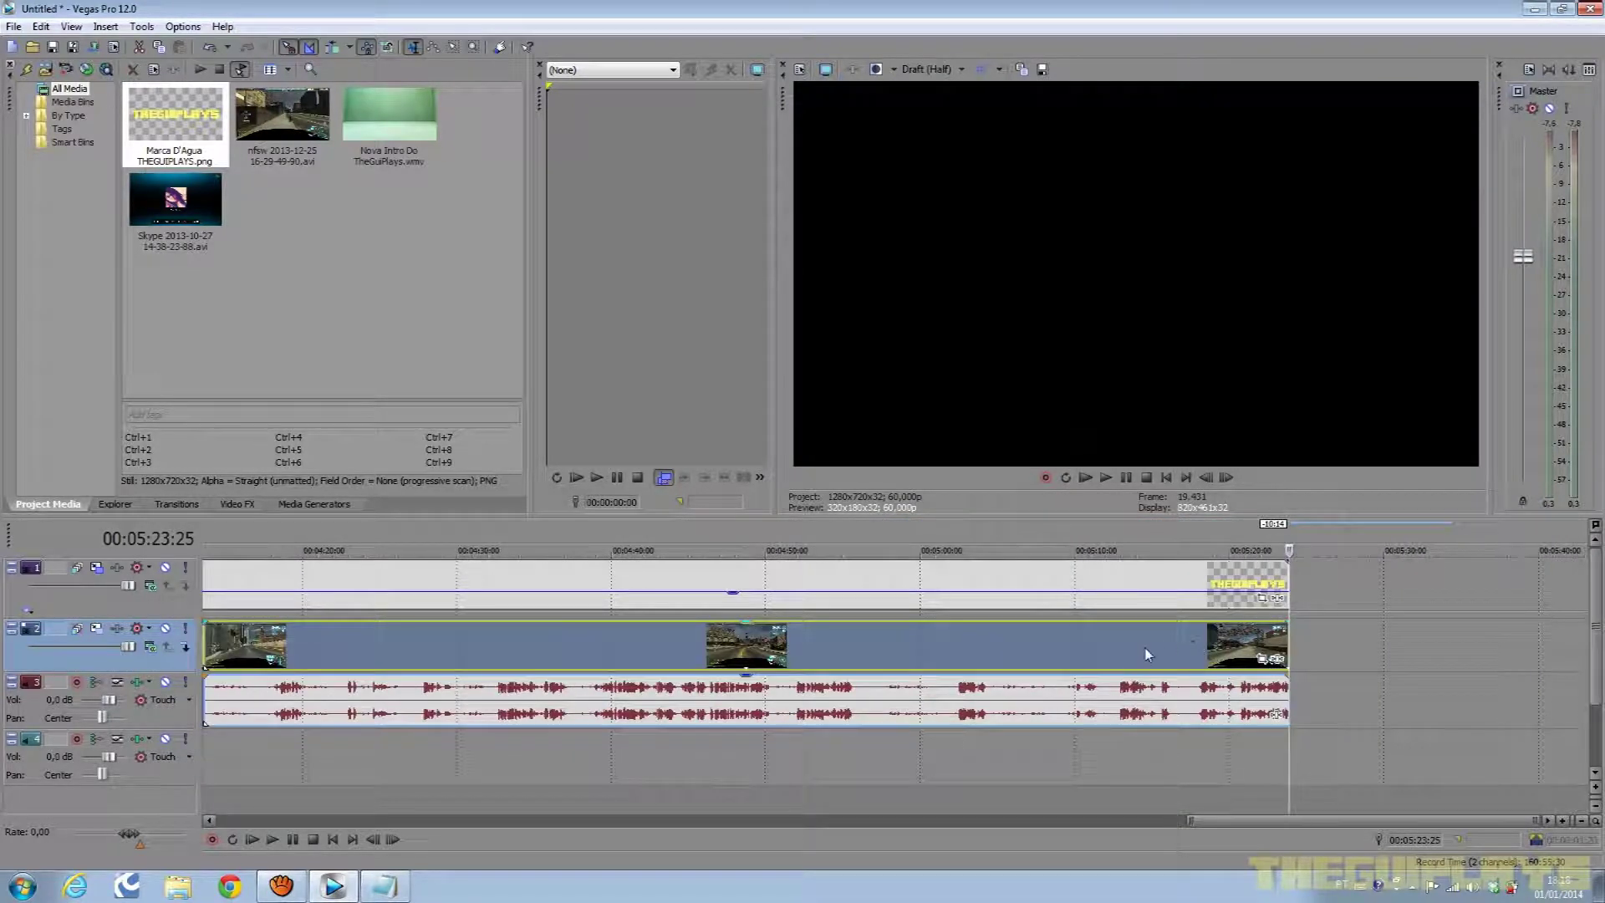
scroll(1191, 643, down, 5)
click(1212, 644)
scroll(1216, 644, up, 5)
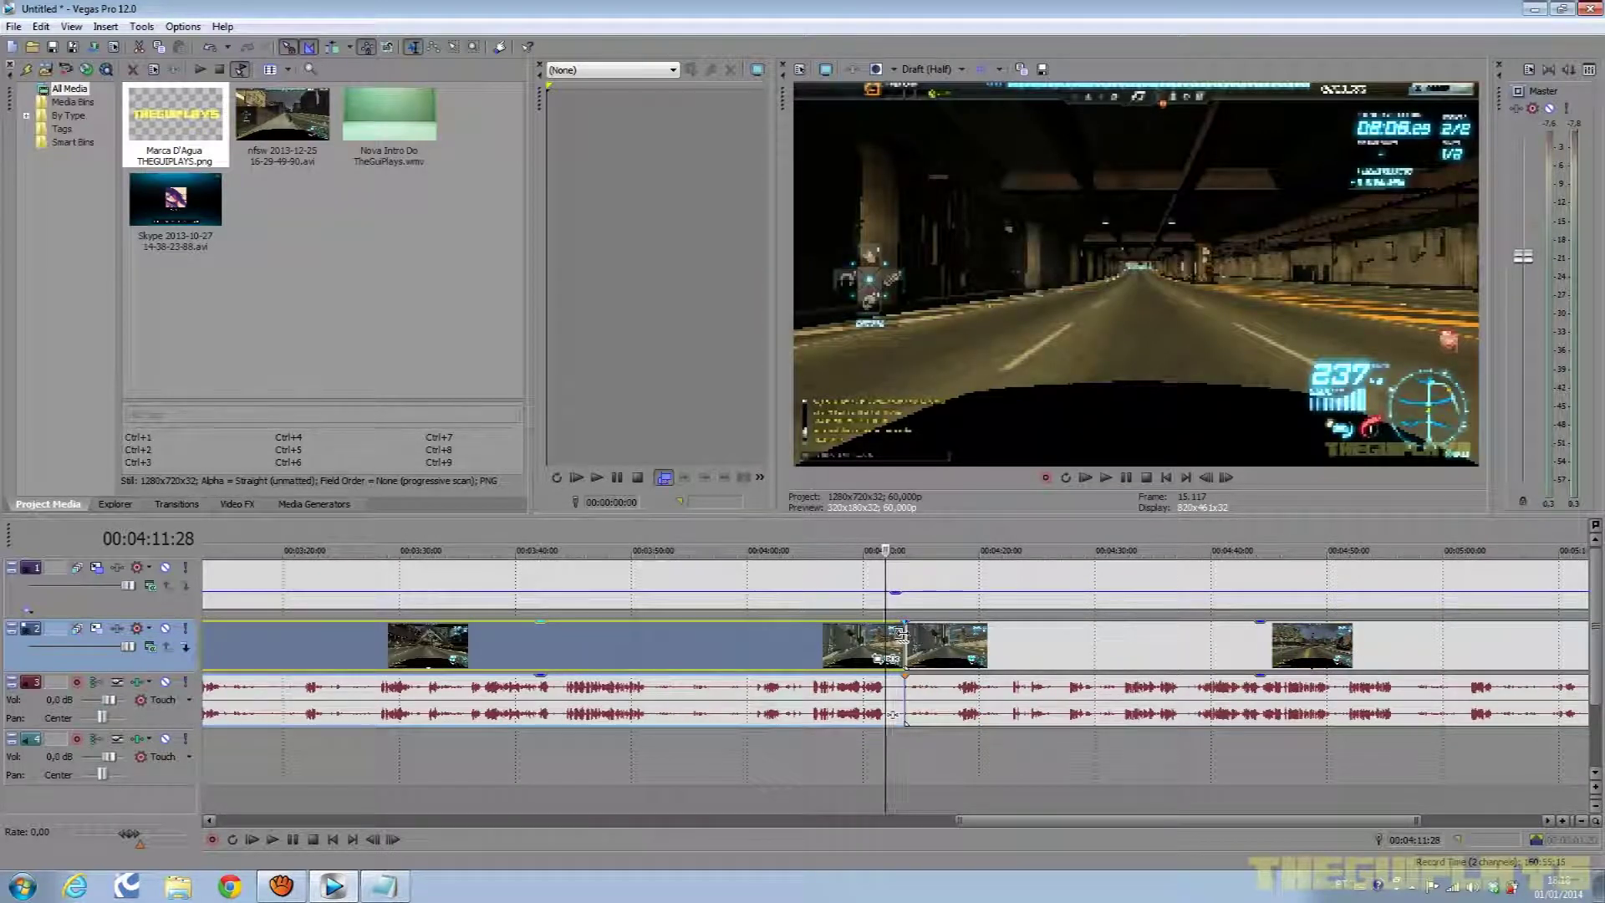
drag(901, 635, 498, 633)
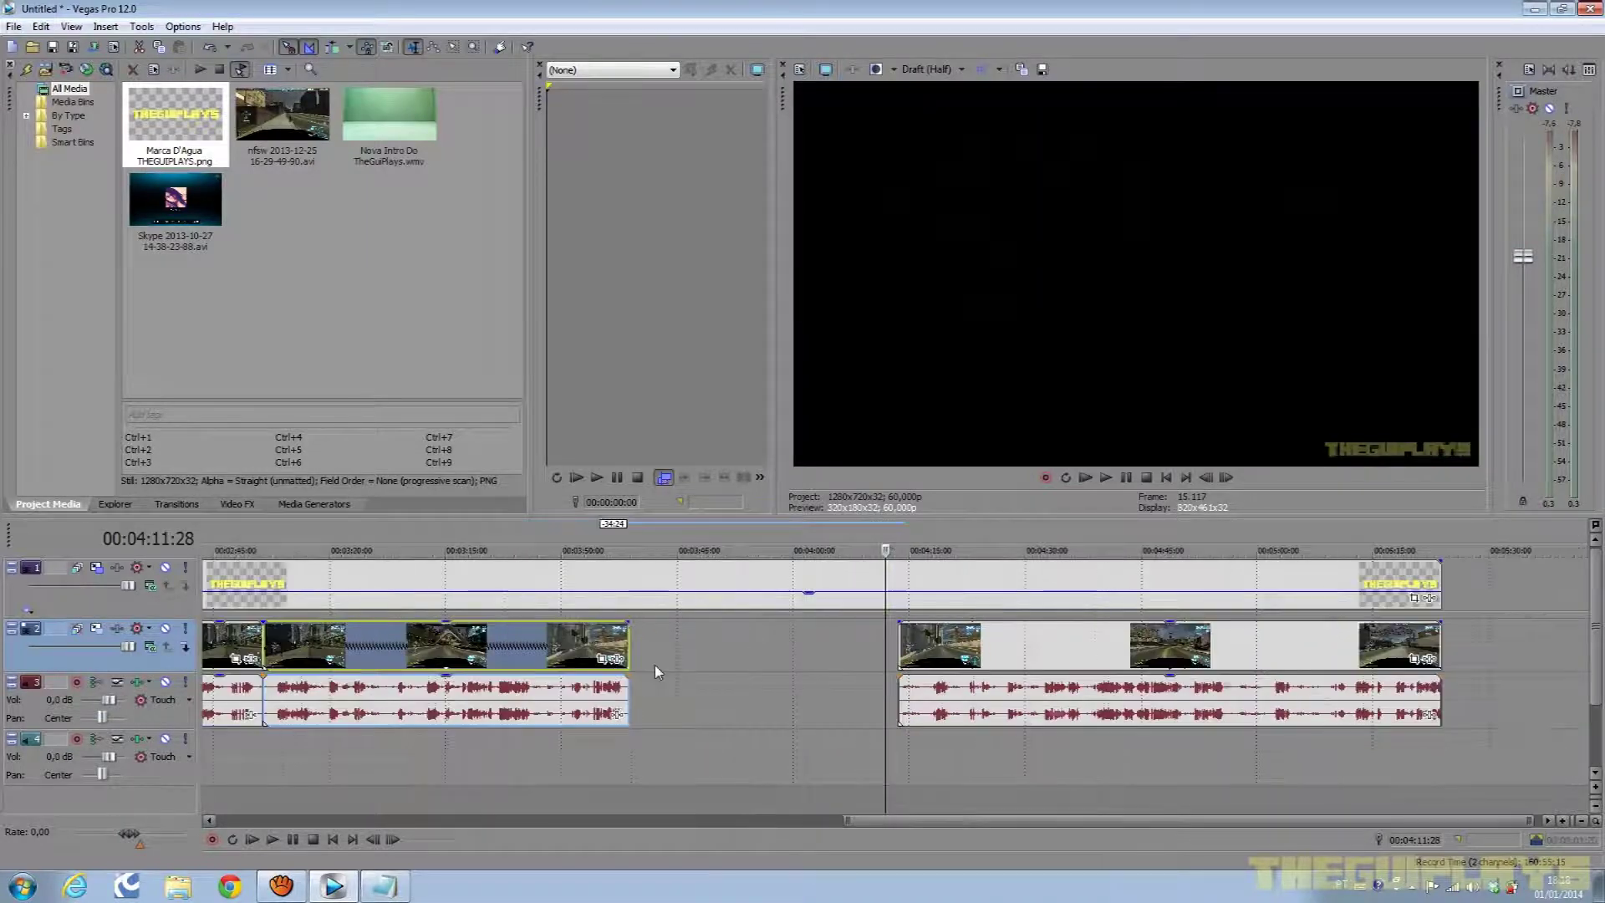
scroll(654, 665, down, 4)
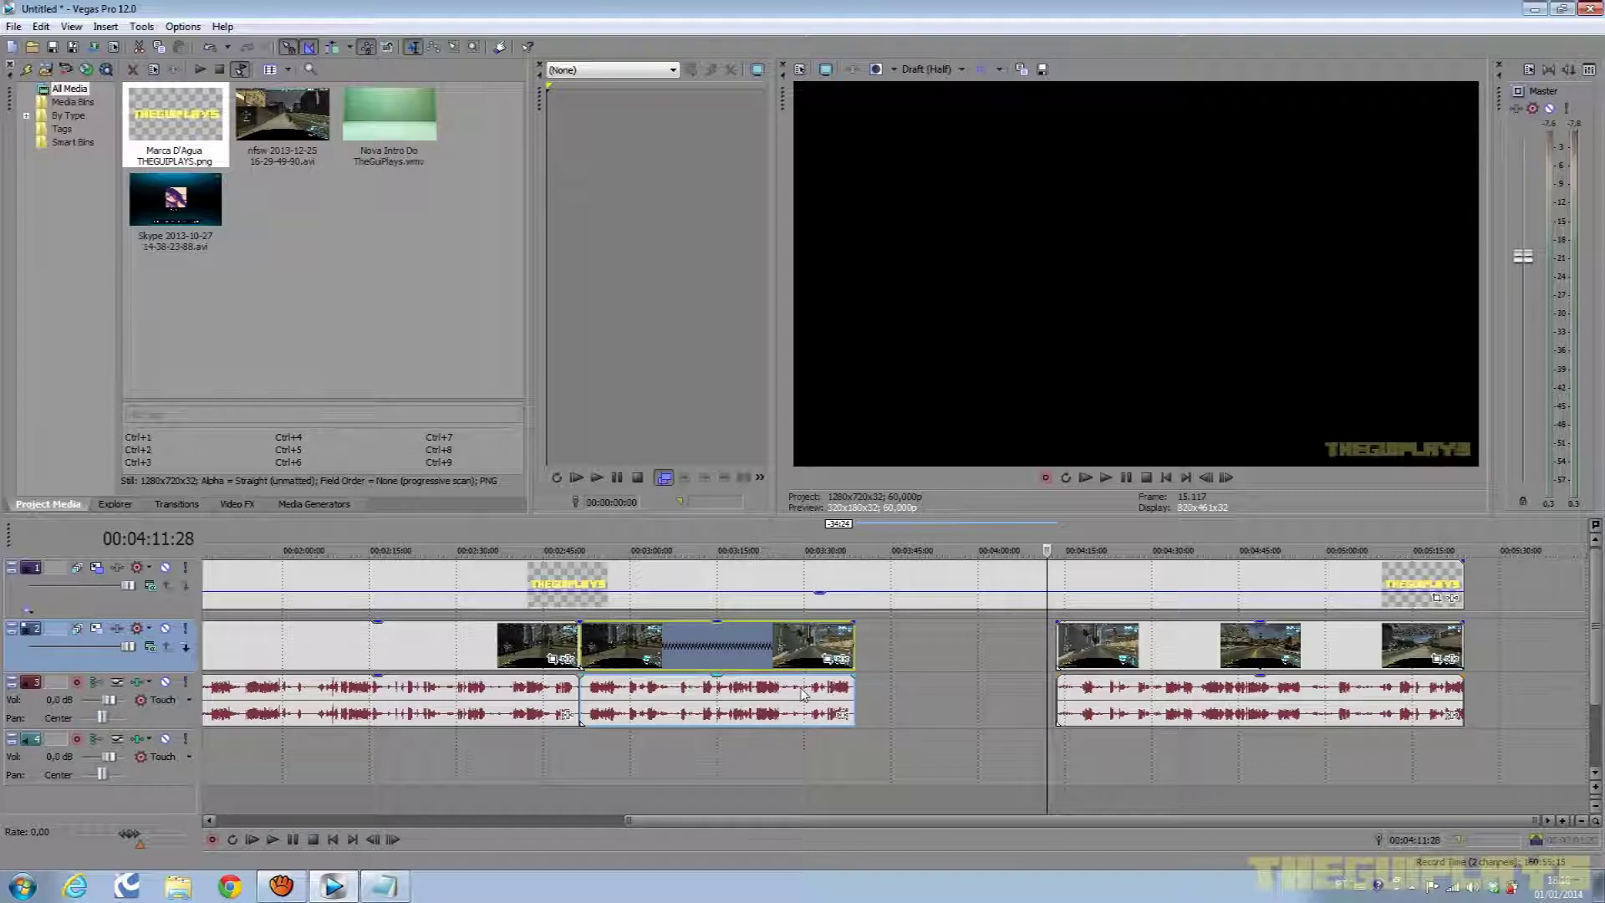
click(798, 656)
click(660, 549)
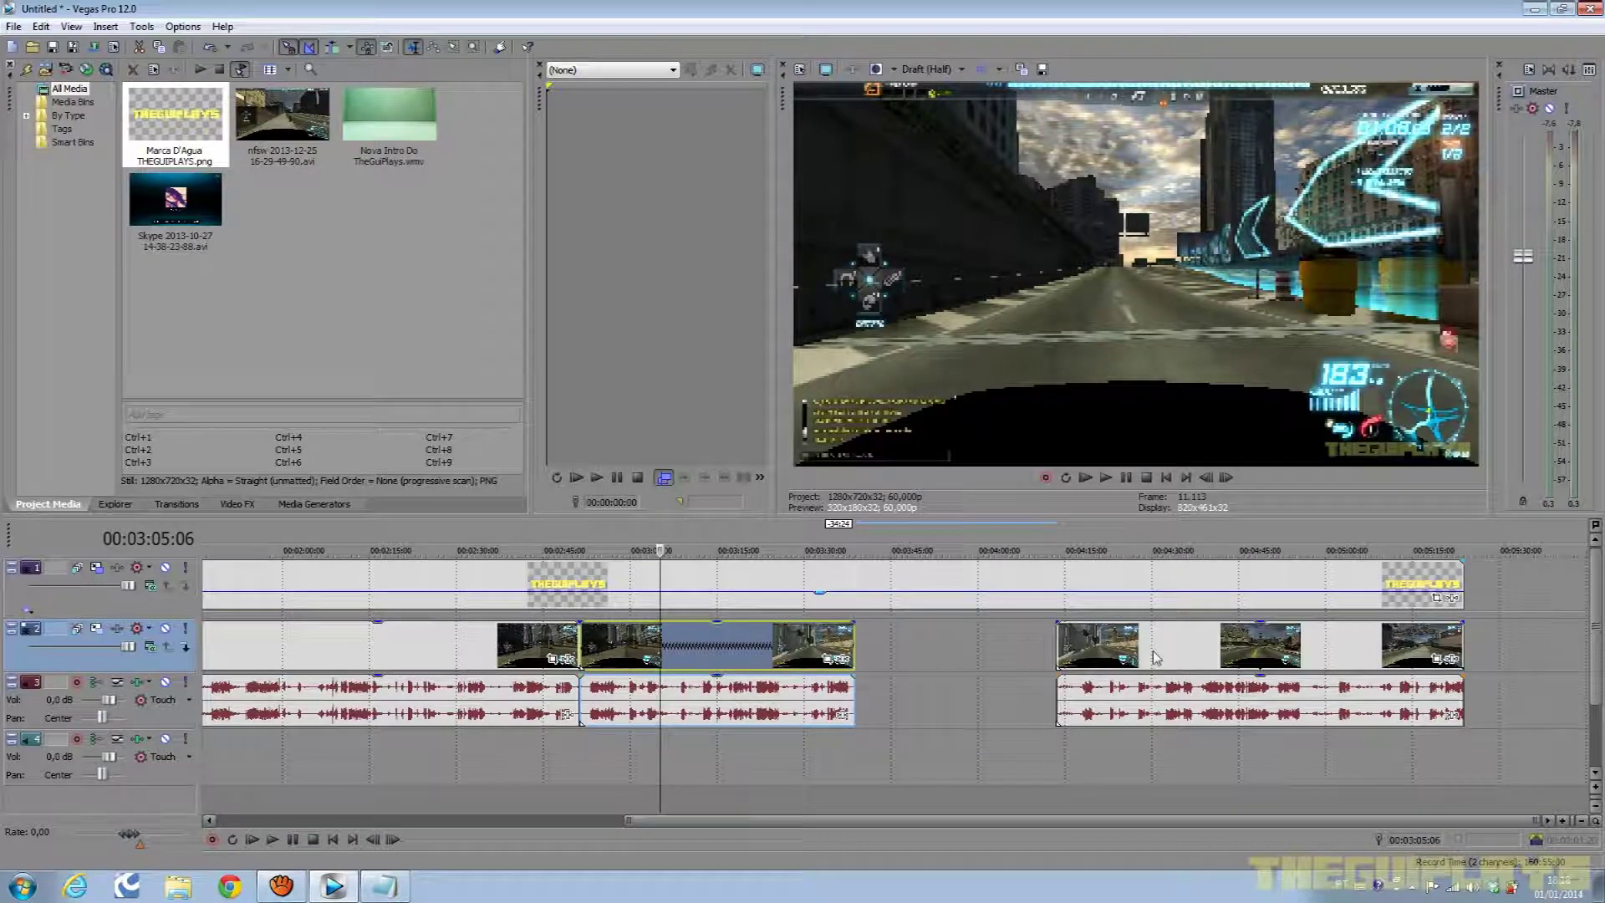
Lock the pitch change to the stretch in the audio event properties of the sped-up middle piece.
click(762, 712)
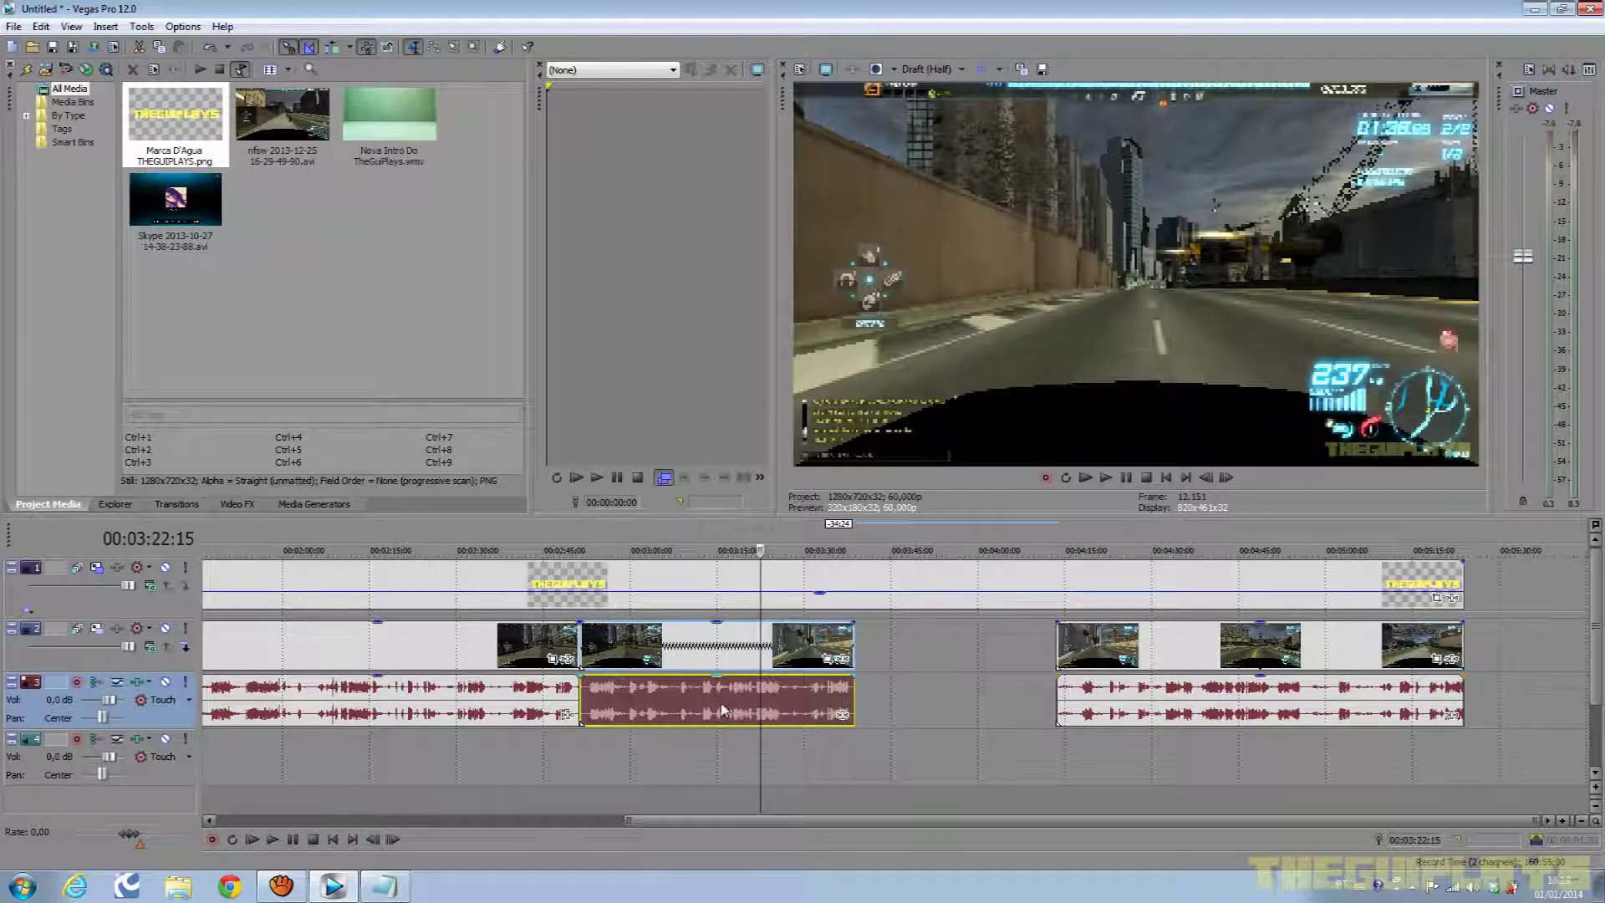
right_click(724, 710)
click(780, 693)
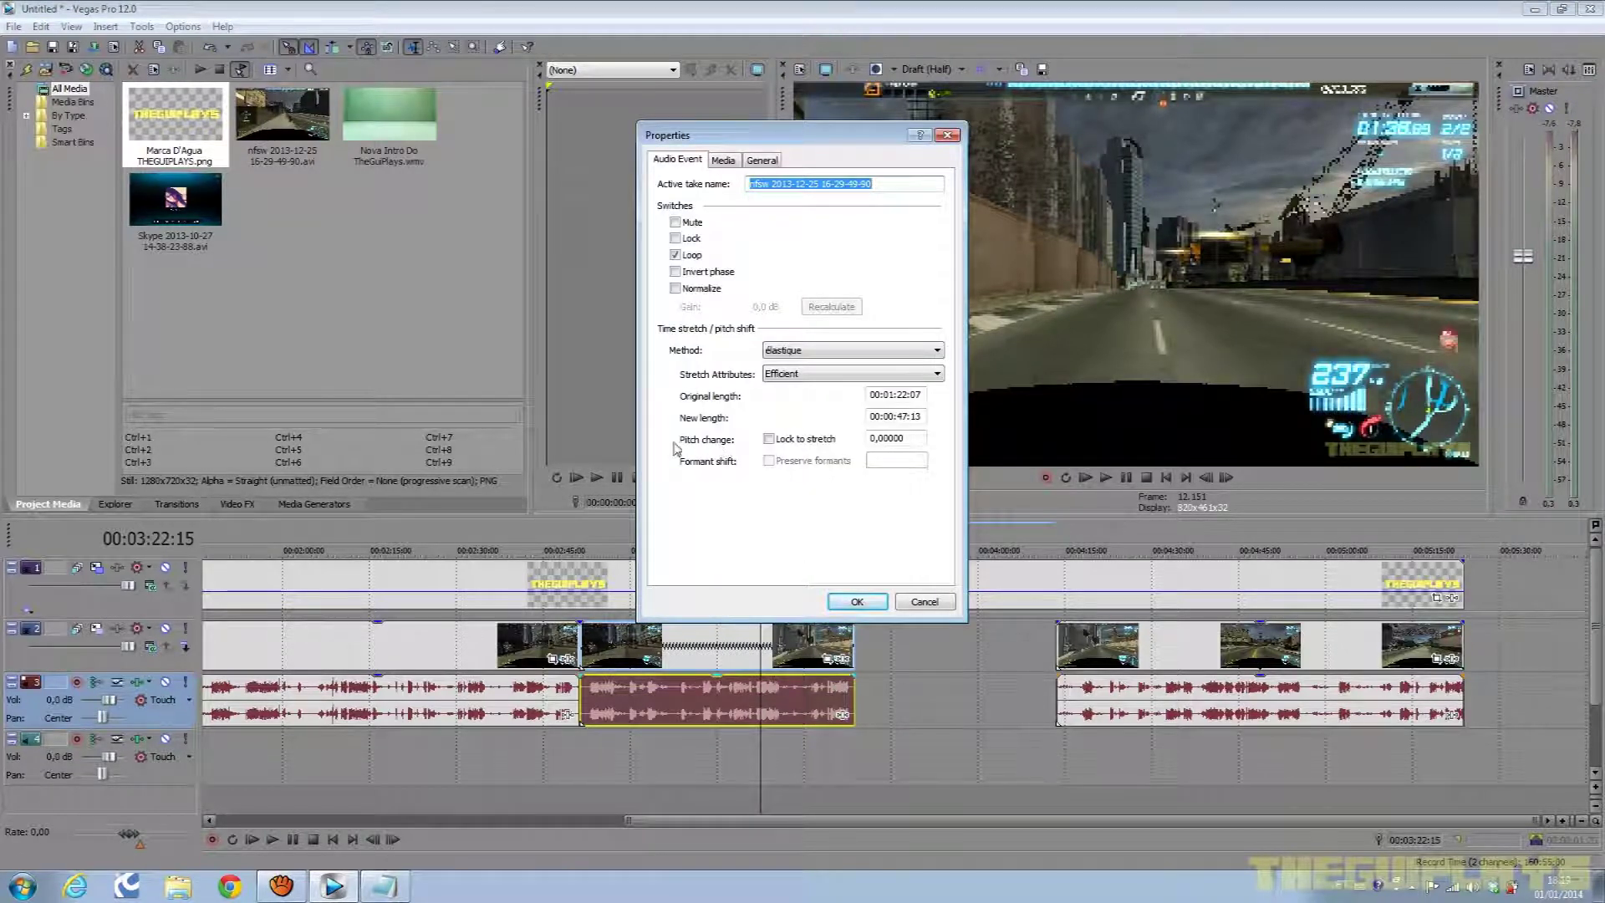
click(768, 438)
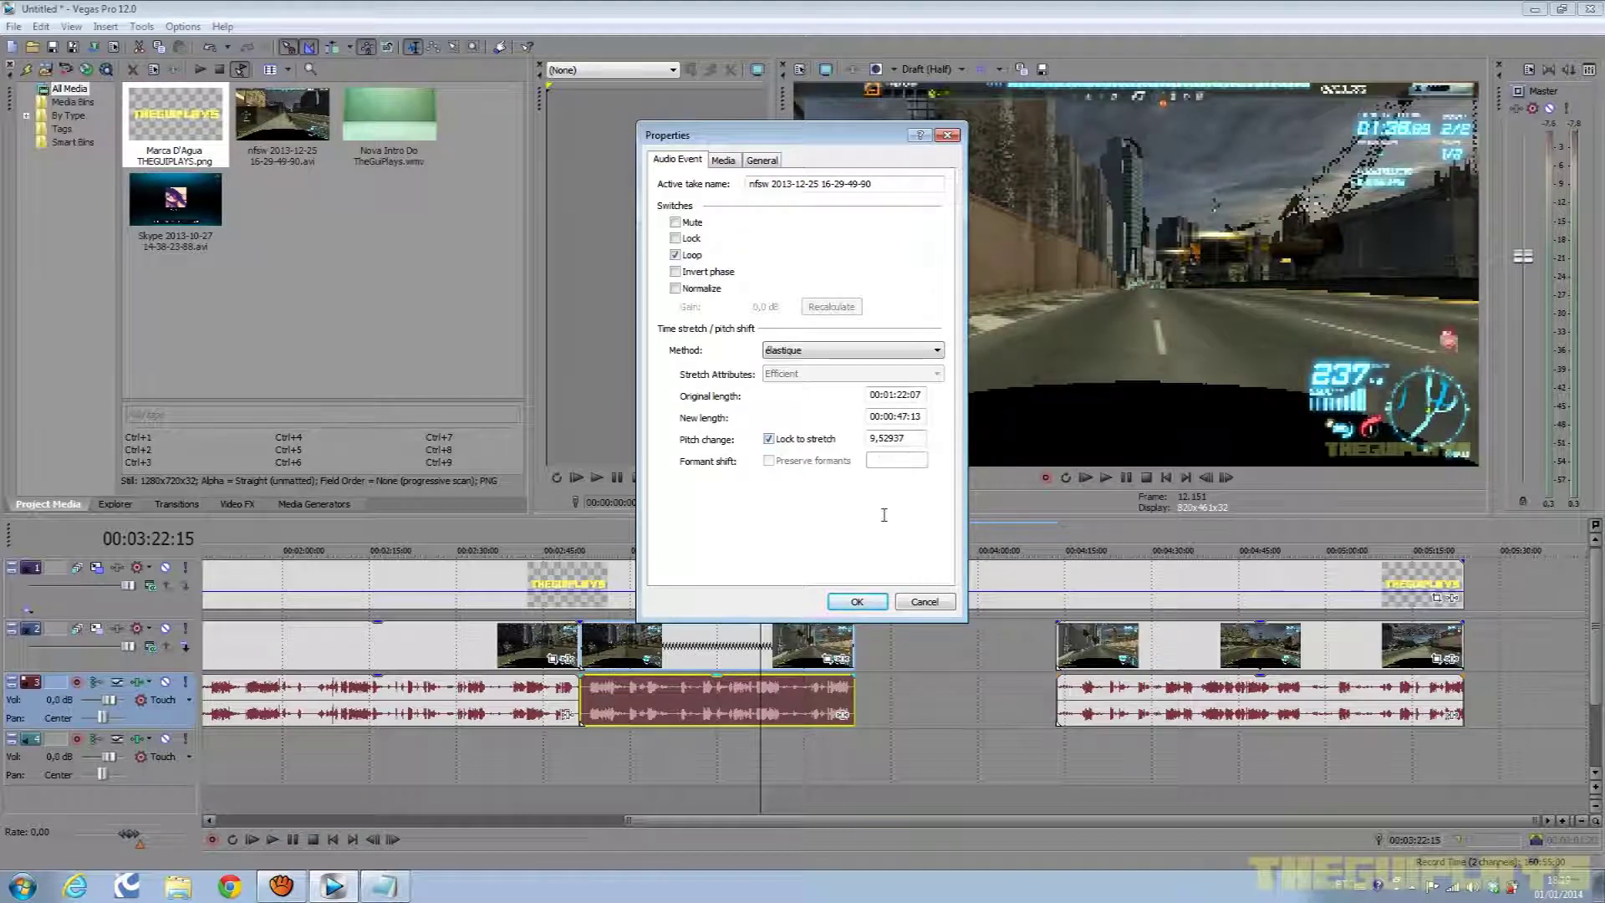
click(858, 602)
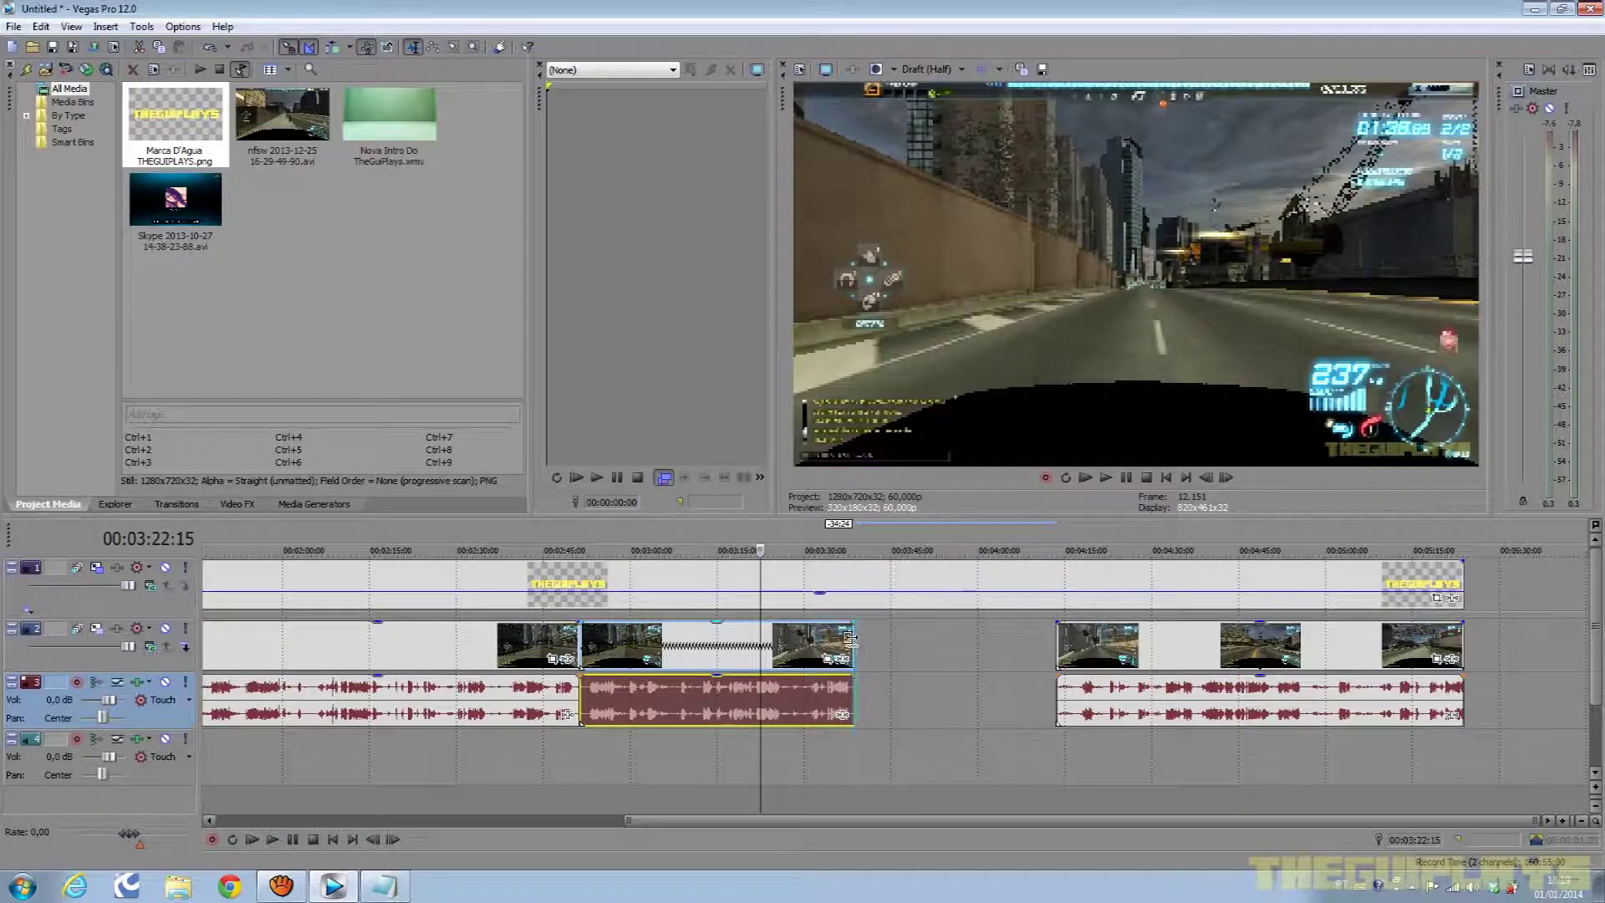
Re-stretch the sped-up piece to a length of about 00:00:53:19 and check its pitch settings in the audio event properties.
right_click(867, 696)
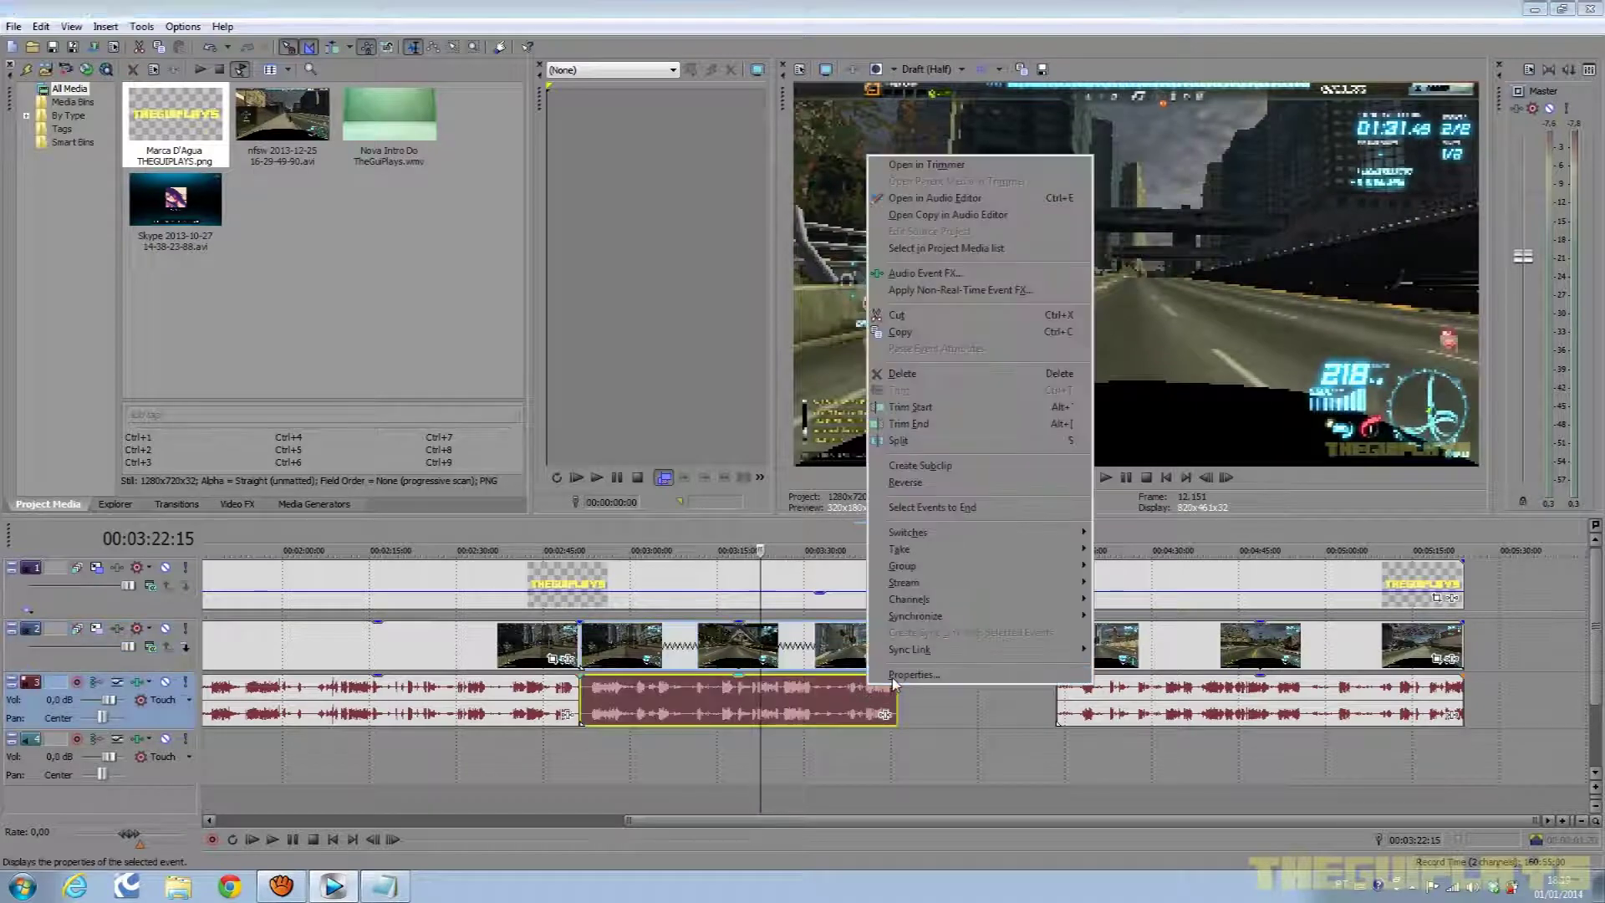
click(903, 674)
click(883, 600)
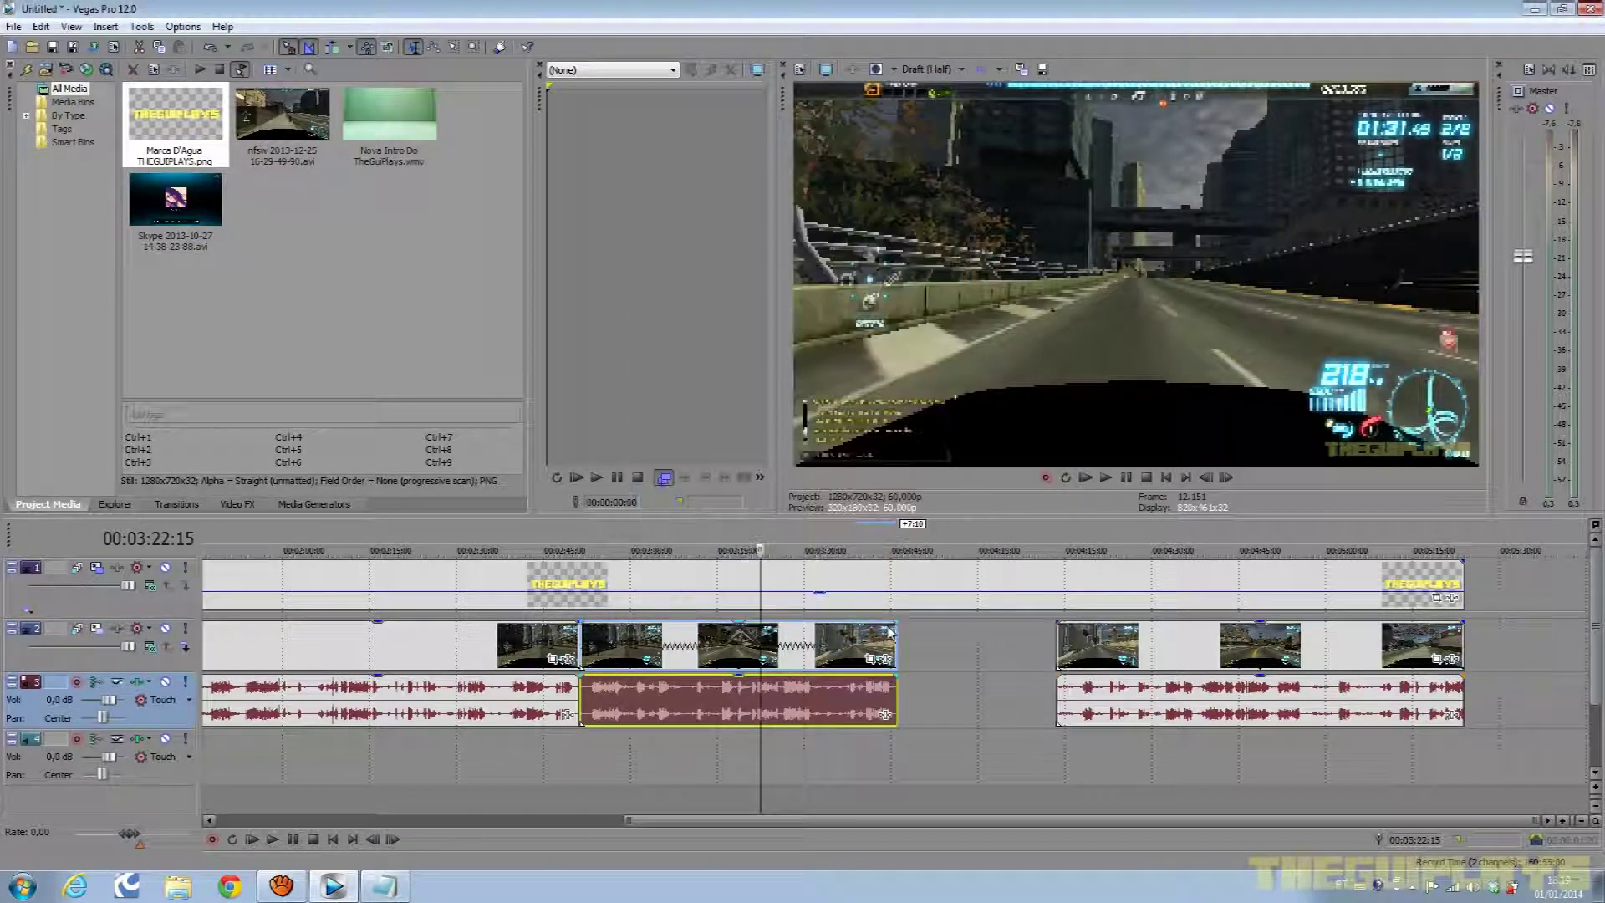
right_click(870, 692)
click(901, 672)
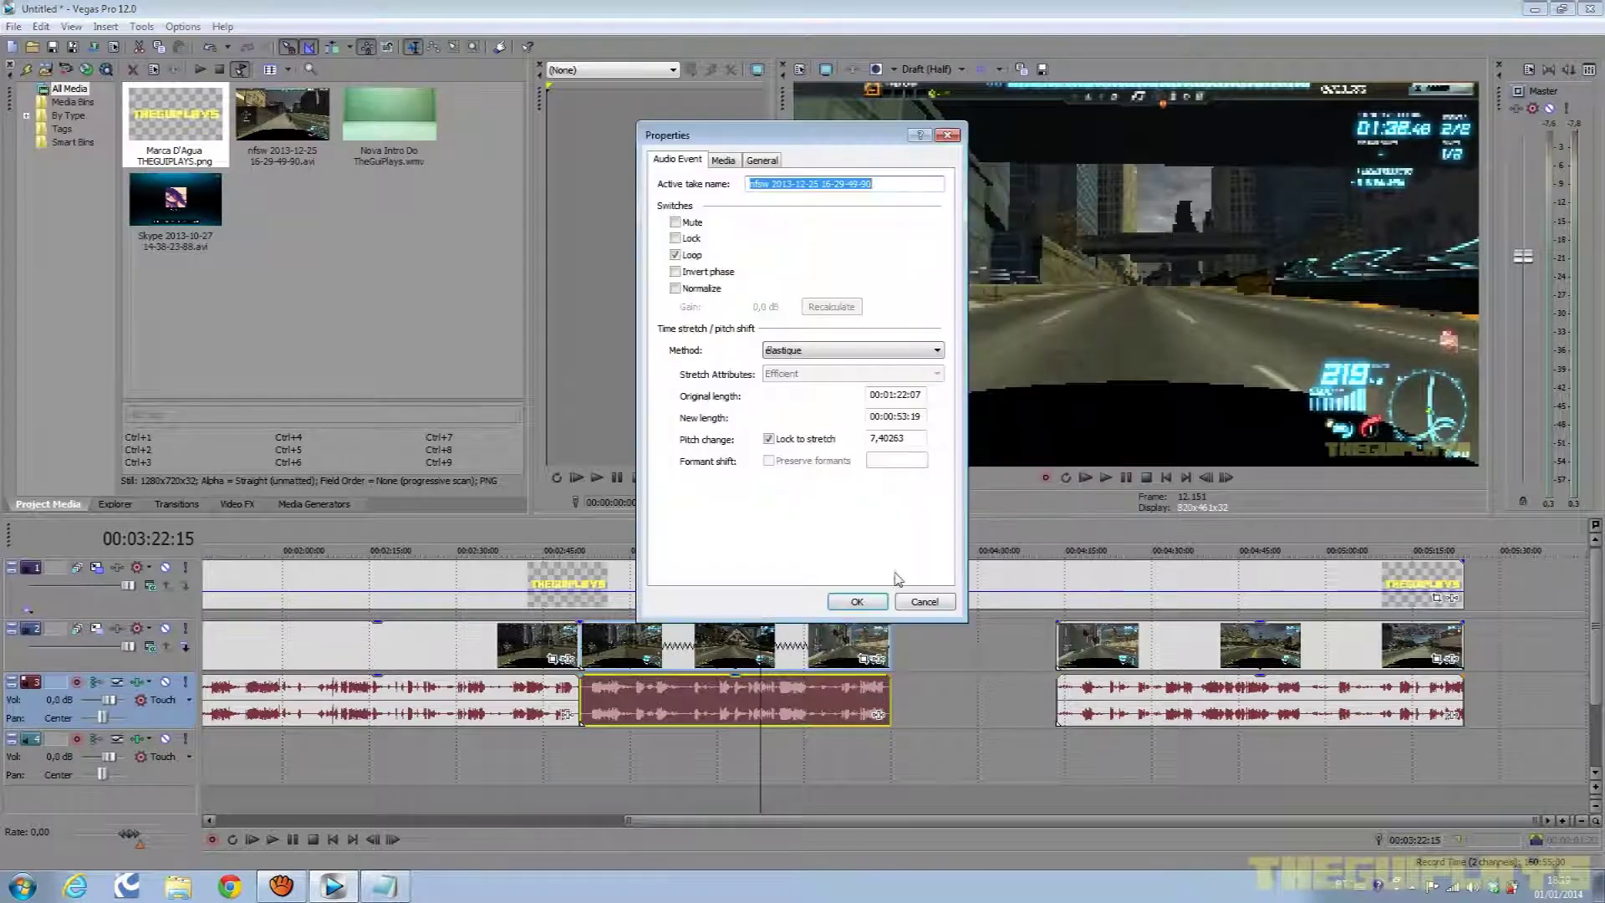
click(861, 602)
Play the sped-up piece from its start at 00:02:51:11 to check its faster video and audio.
click(1146, 477)
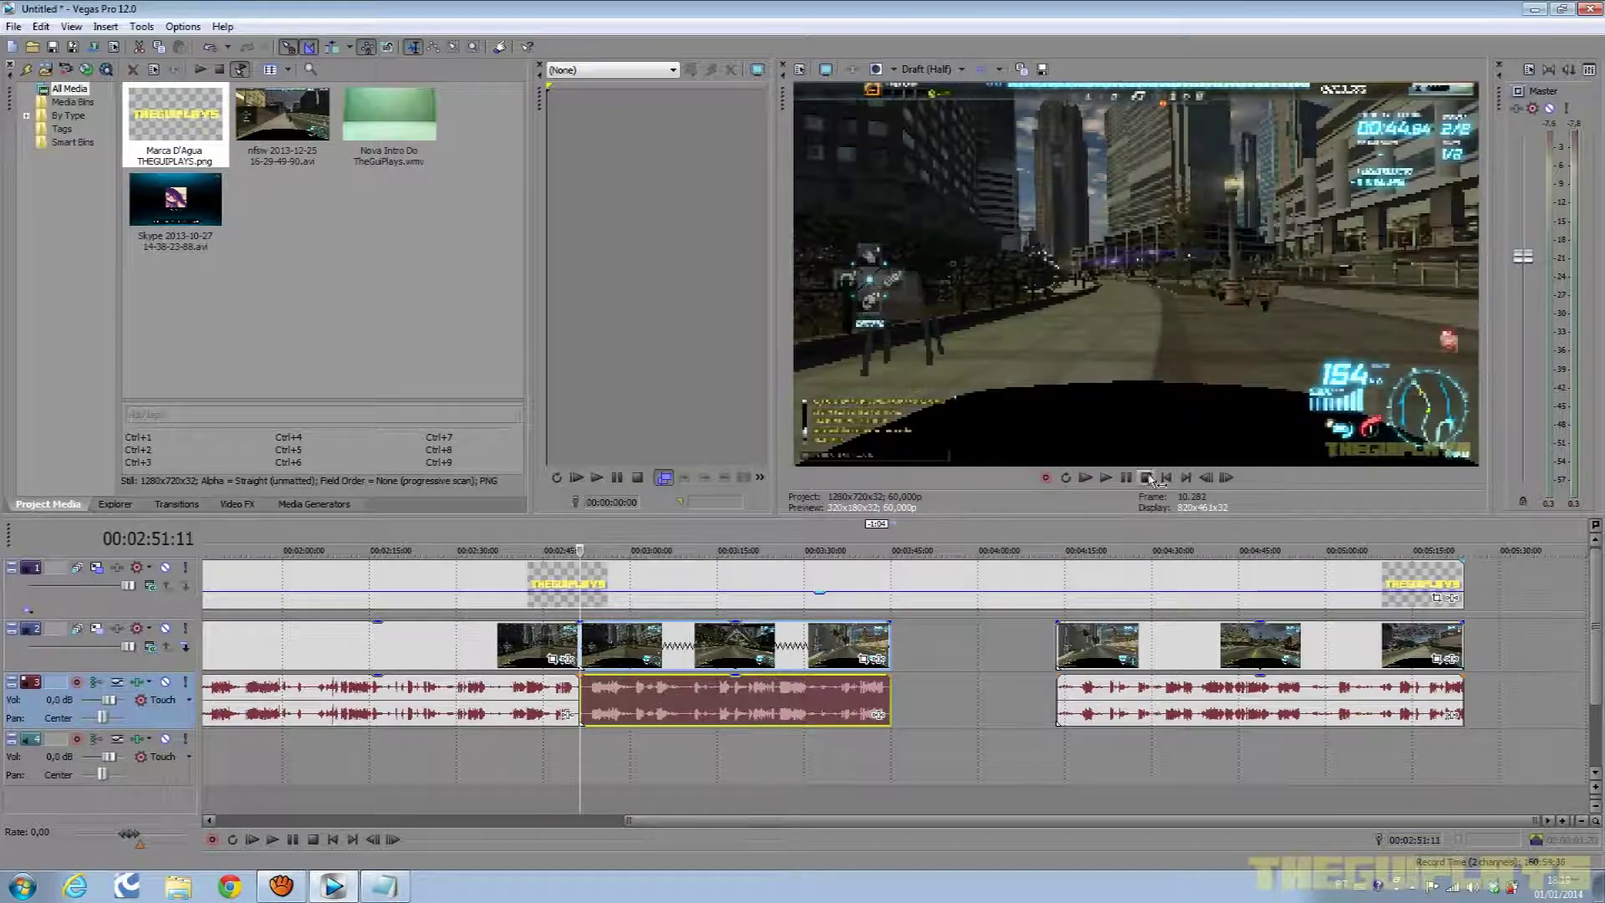
click(1115, 481)
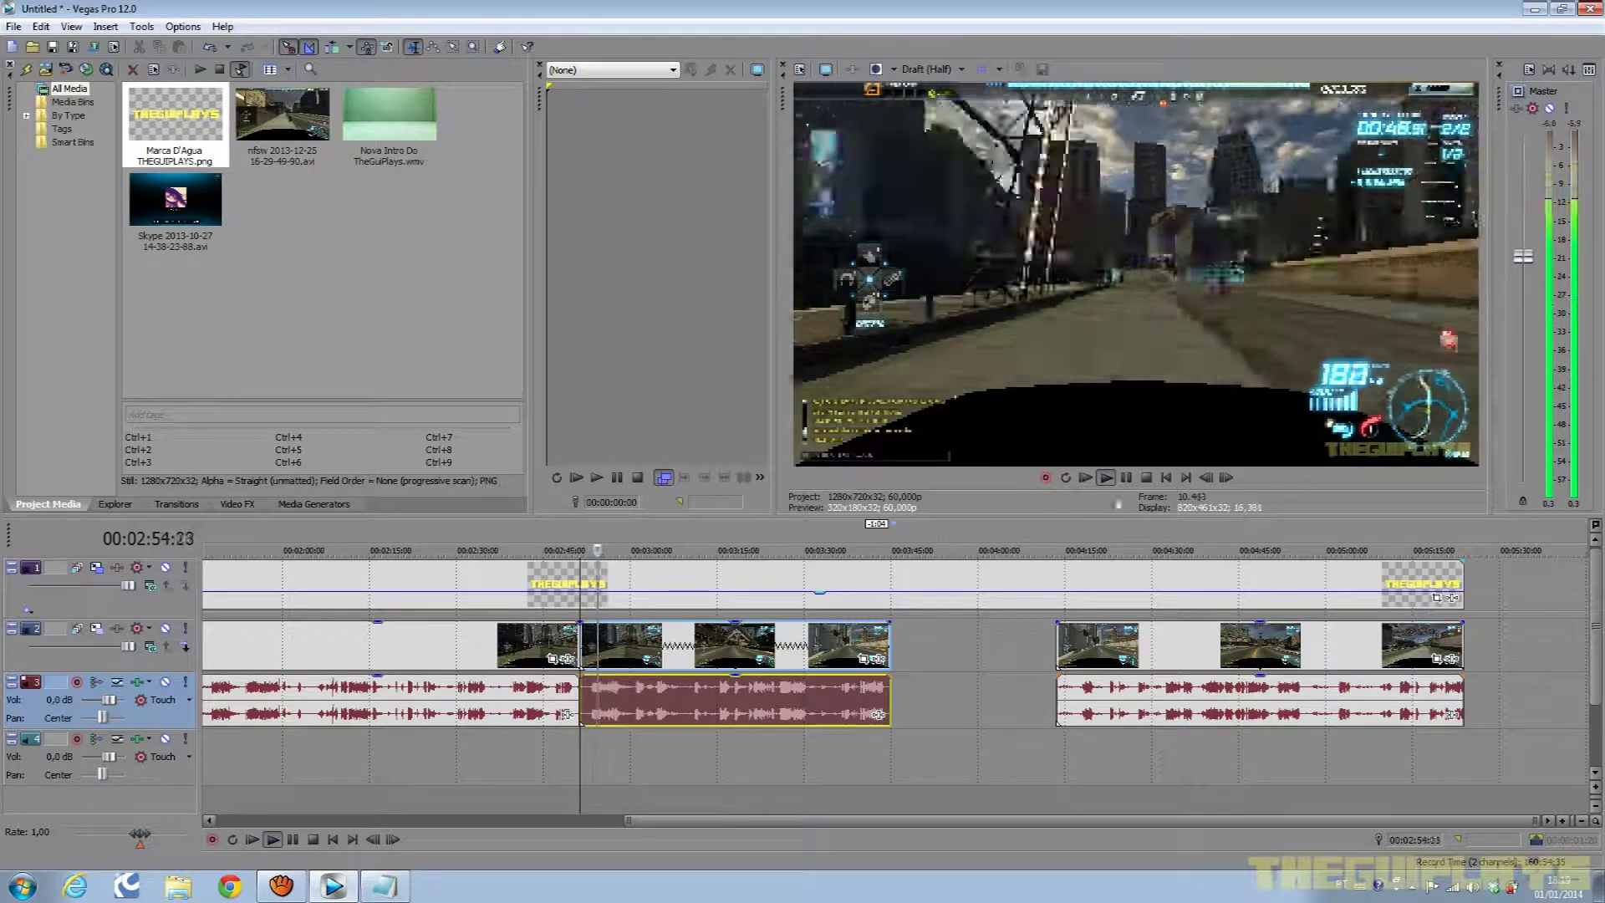
click(1126, 479)
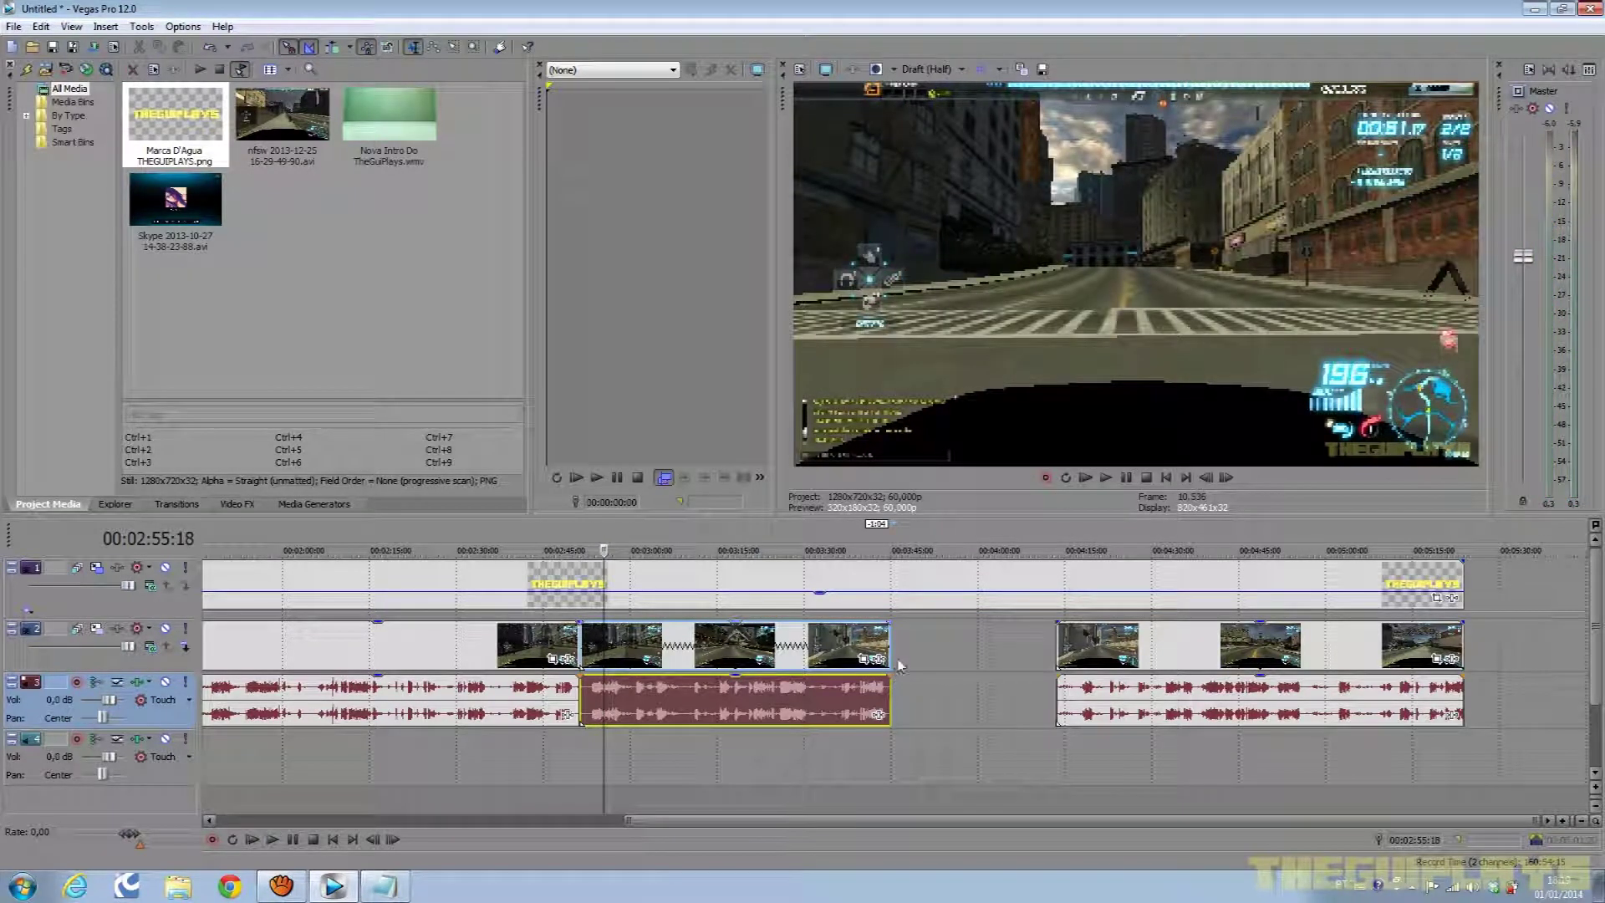
click(1106, 478)
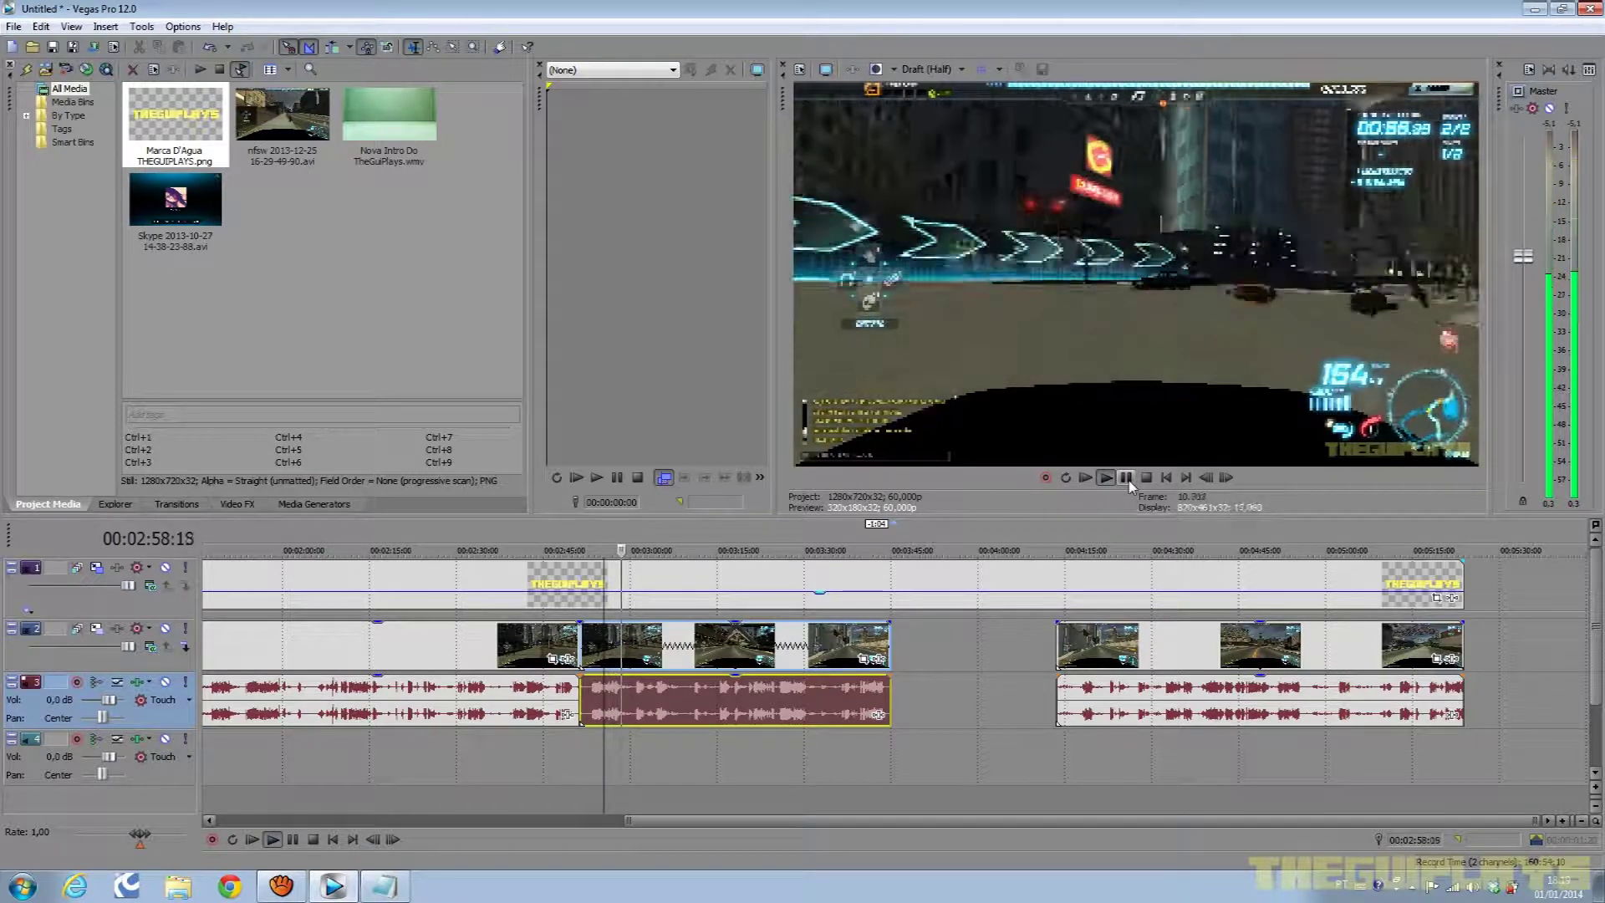
click(1127, 478)
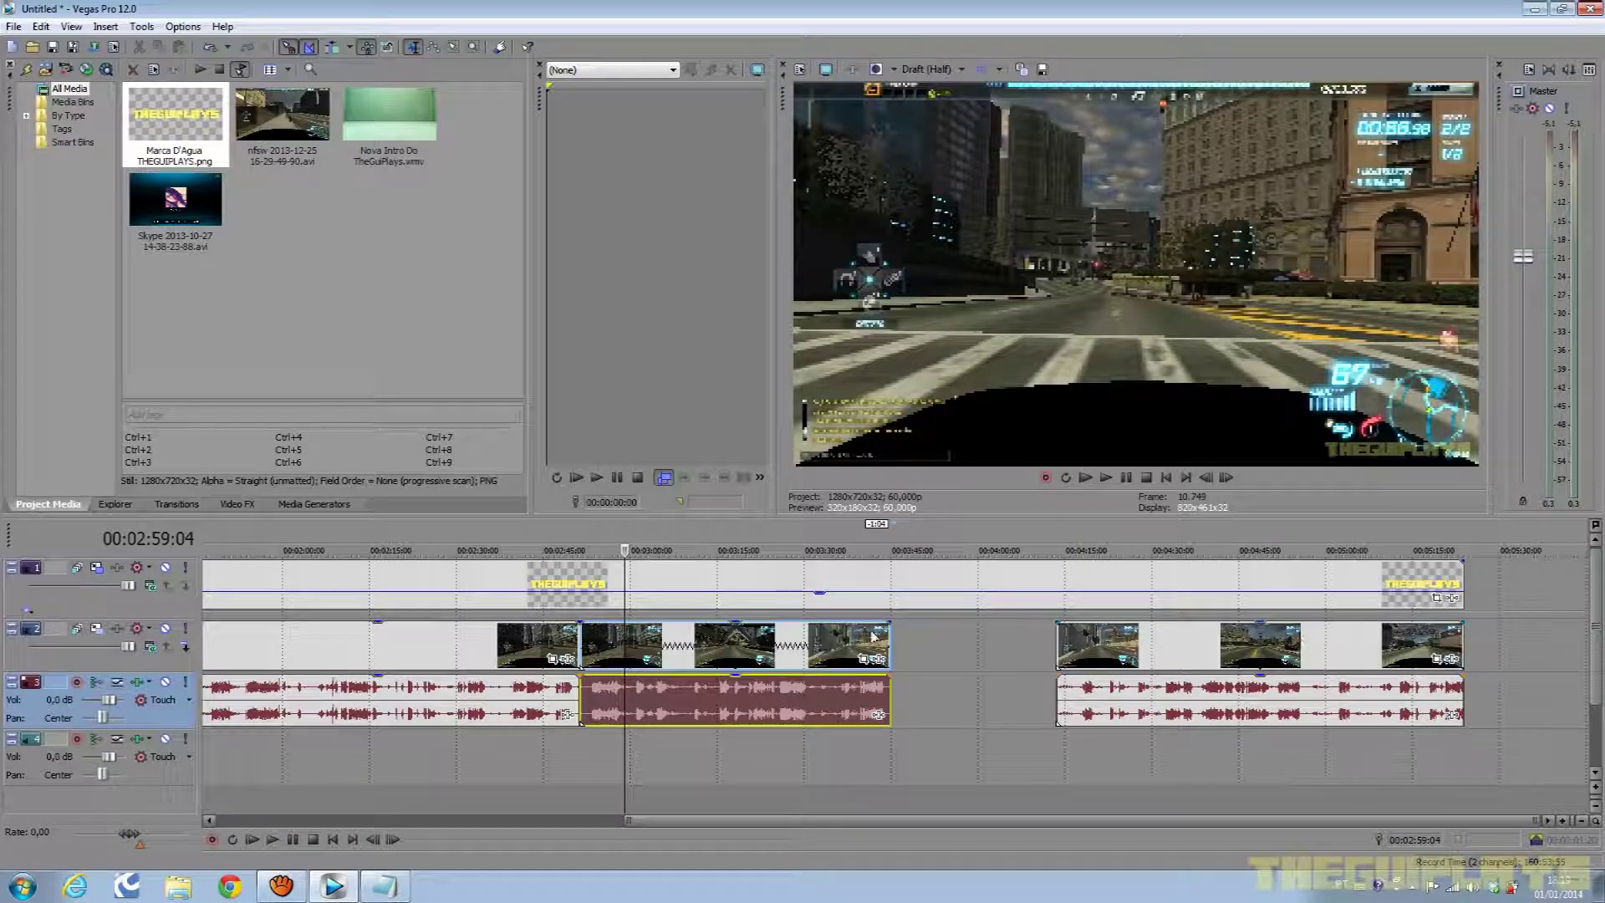
Move the last gameplay piece up against the sped-up piece's end and play the cut where the sped-up part begins.
drag(1324, 649, 1107, 661)
drag(583, 542, 564, 542)
click(1105, 477)
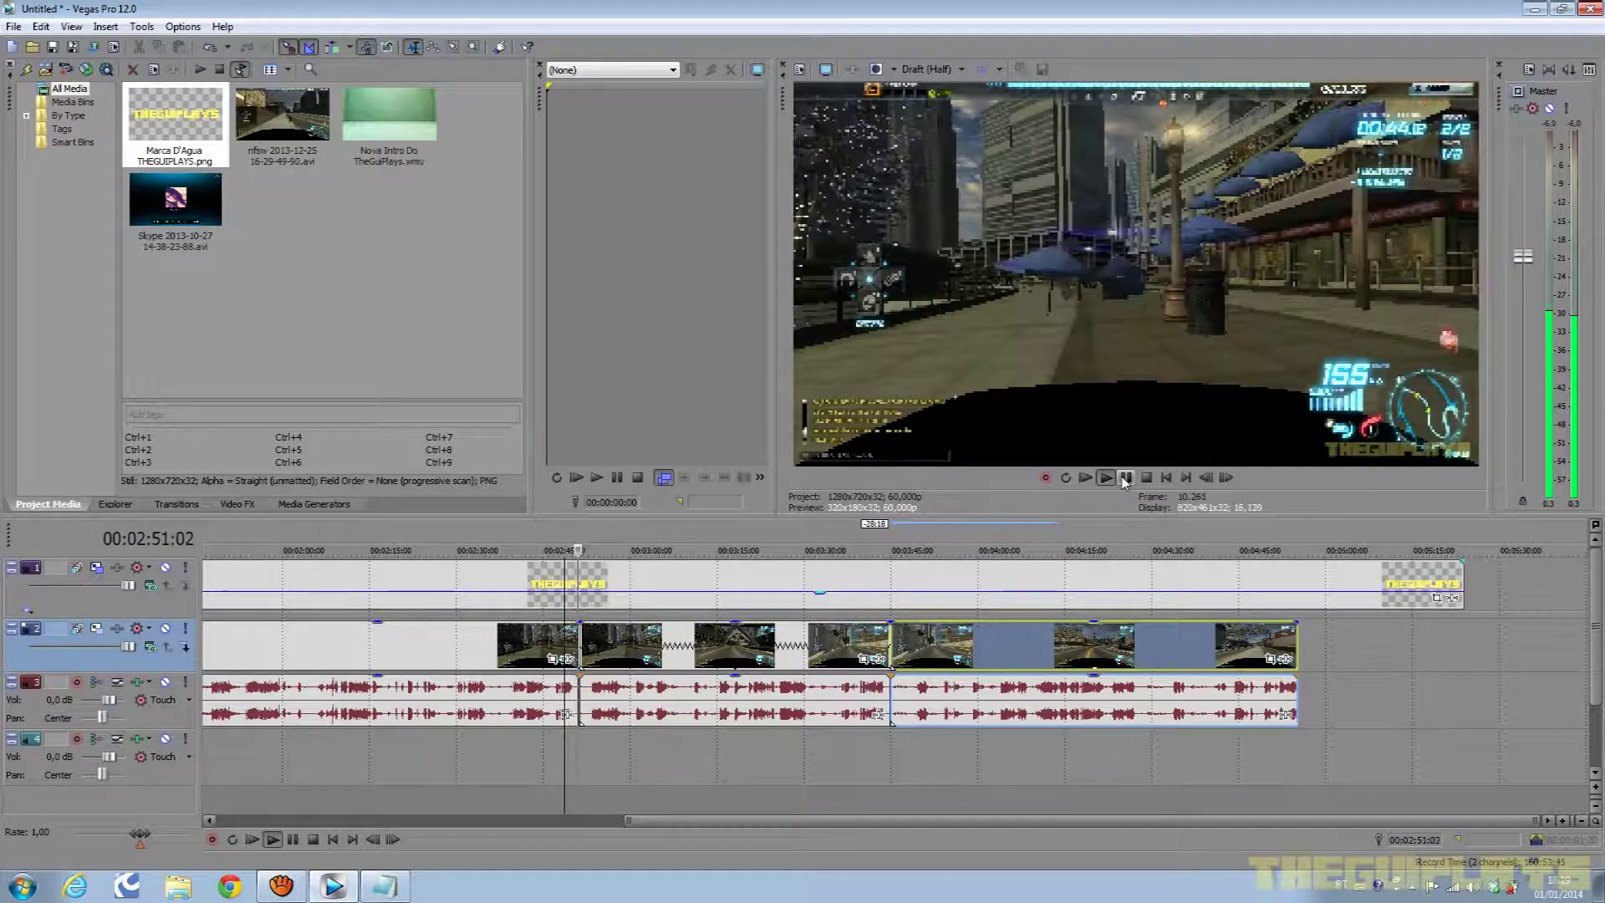
click(1126, 478)
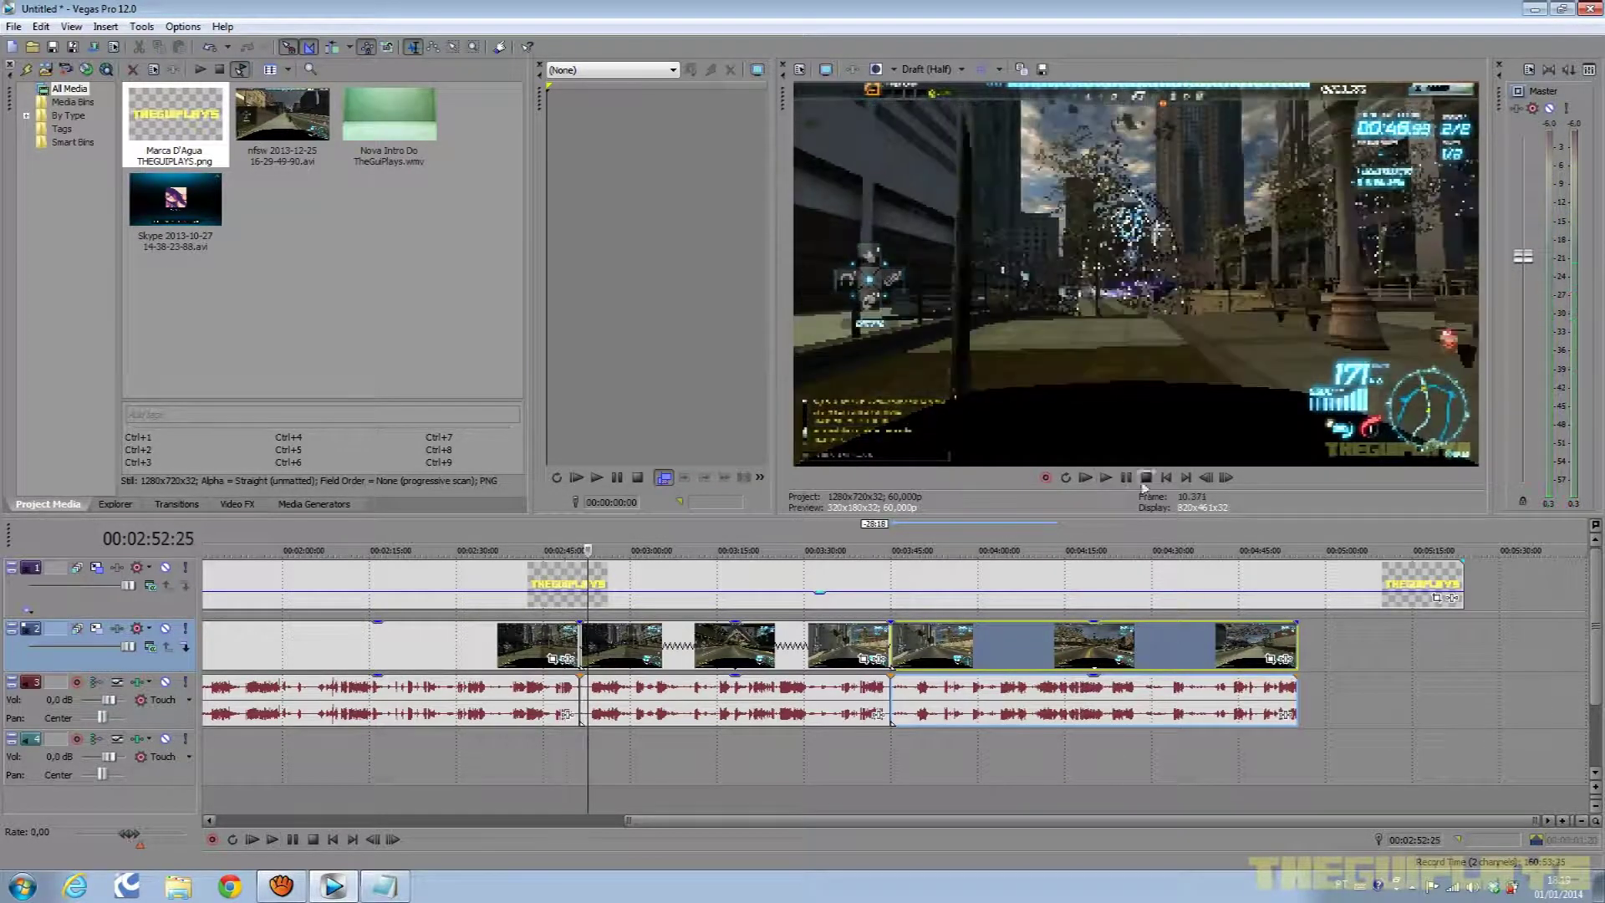
Shorten the watermark clip so it ends together with the last gameplay piece, and check the frame at 00:04:51:27.
drag(1467, 579, 1296, 579)
click(1278, 529)
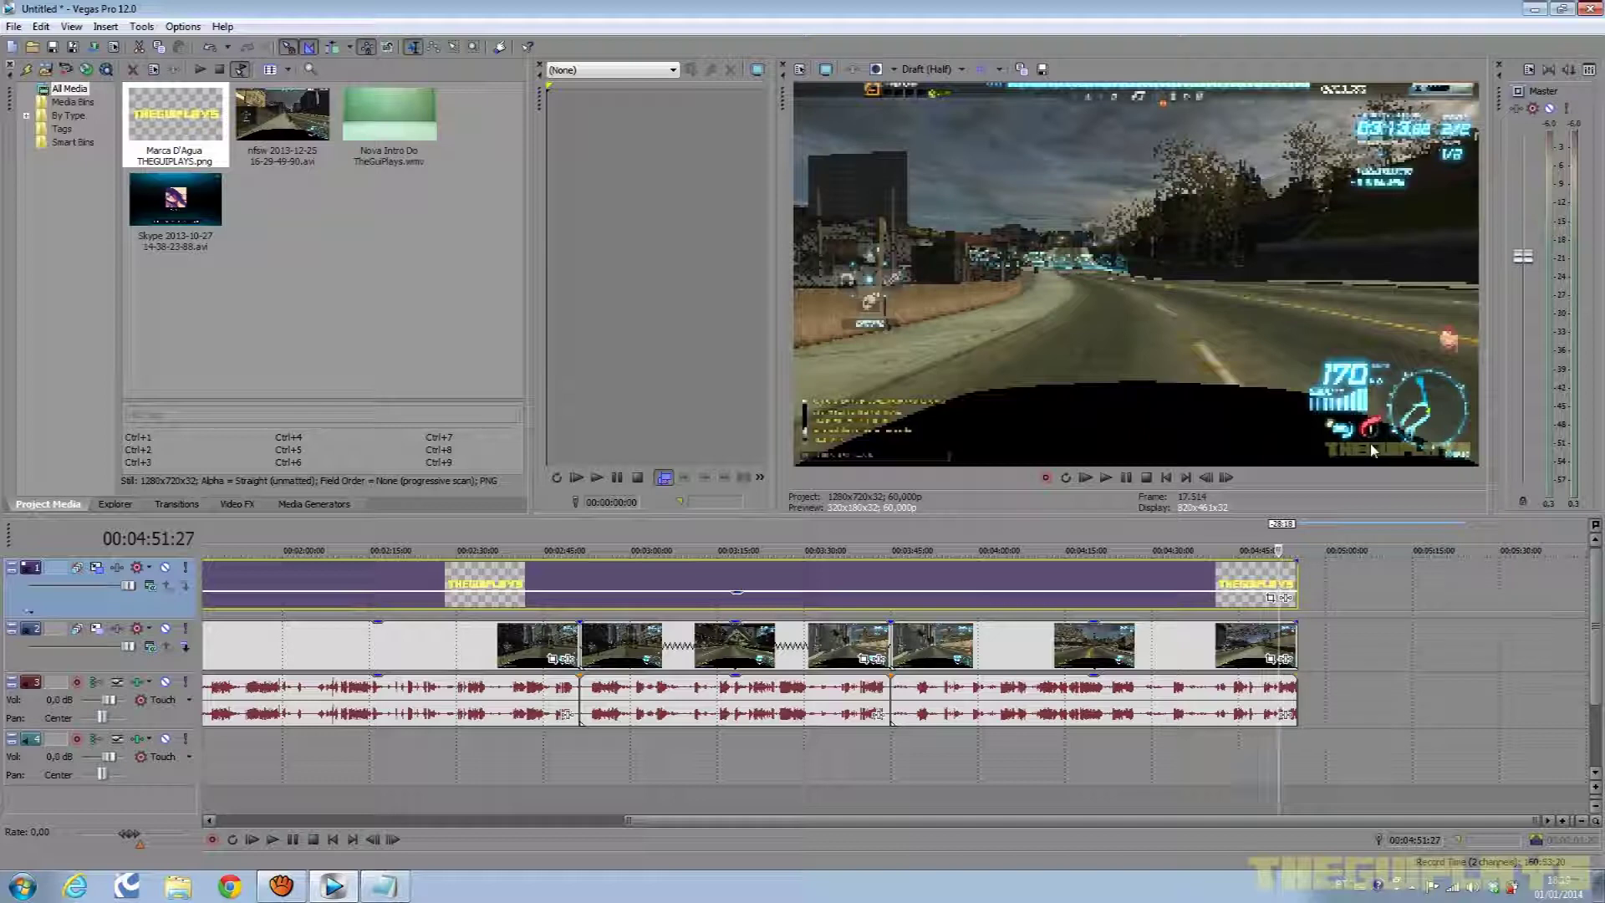
scroll(896, 771, down, 2)
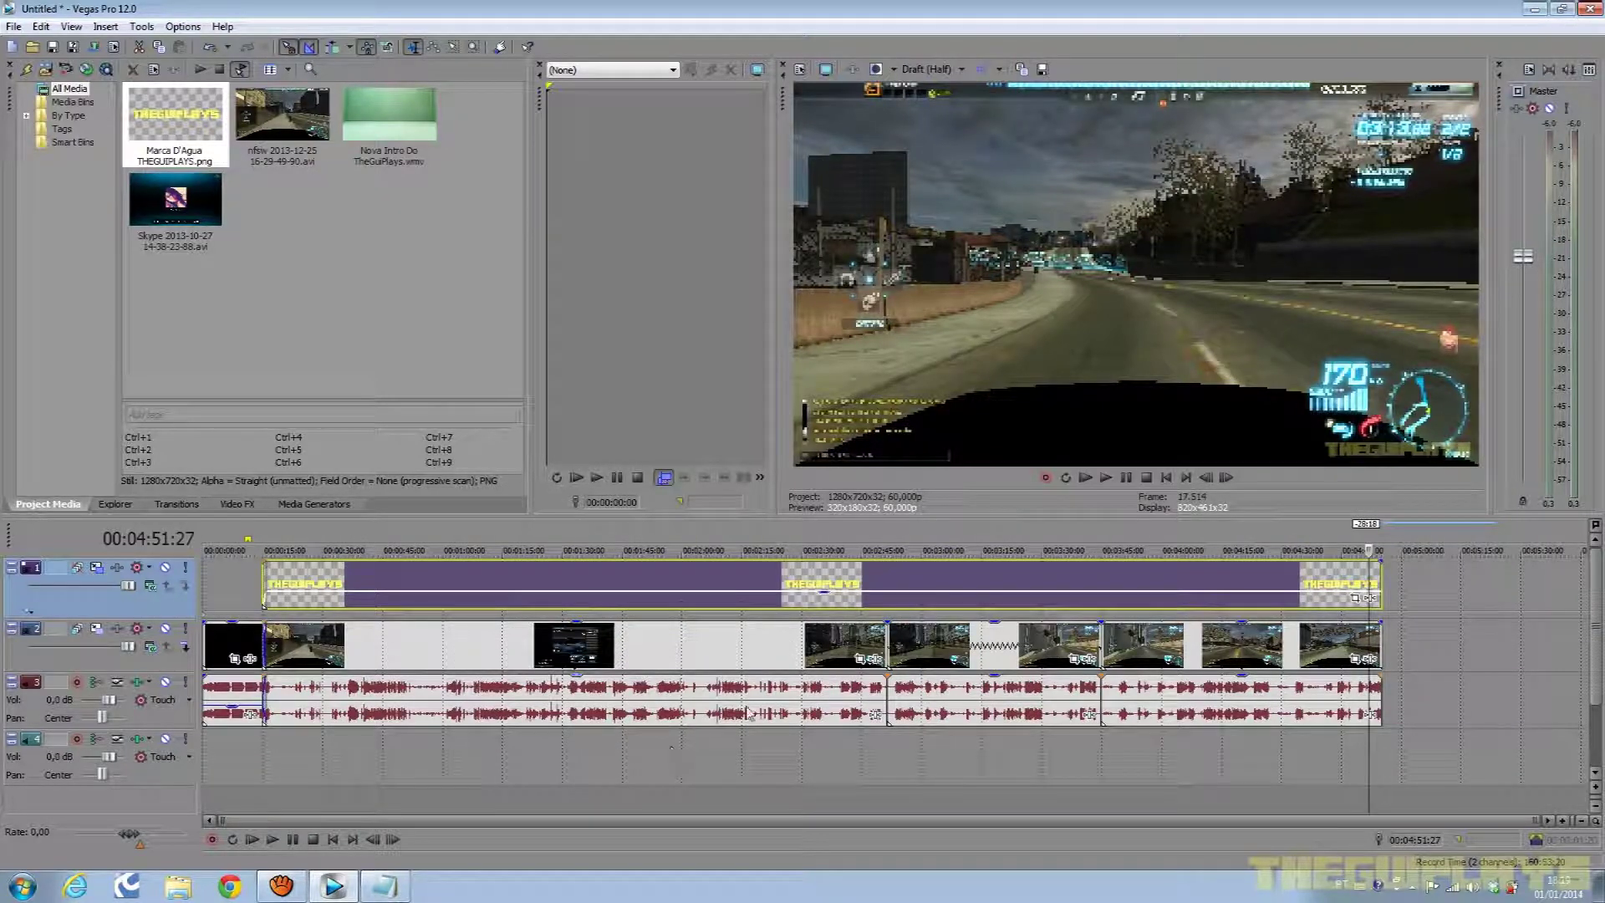
Shift the last gameplay piece later to leave a gap after the sped-up piece, and select its video and audio alternately.
click(599, 667)
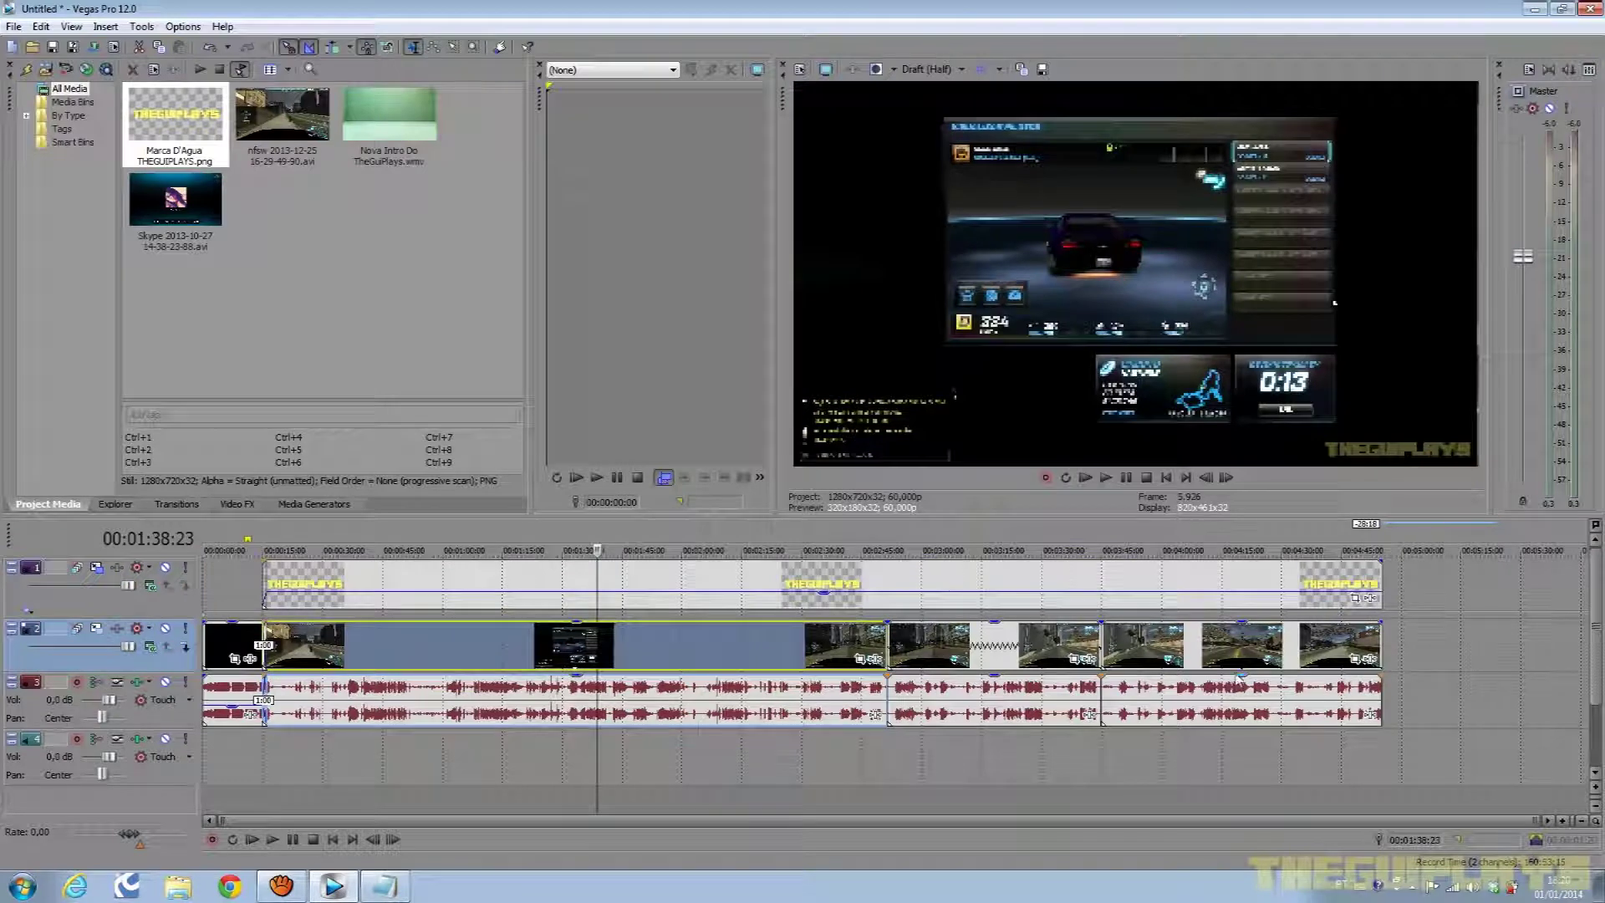
click(1219, 653)
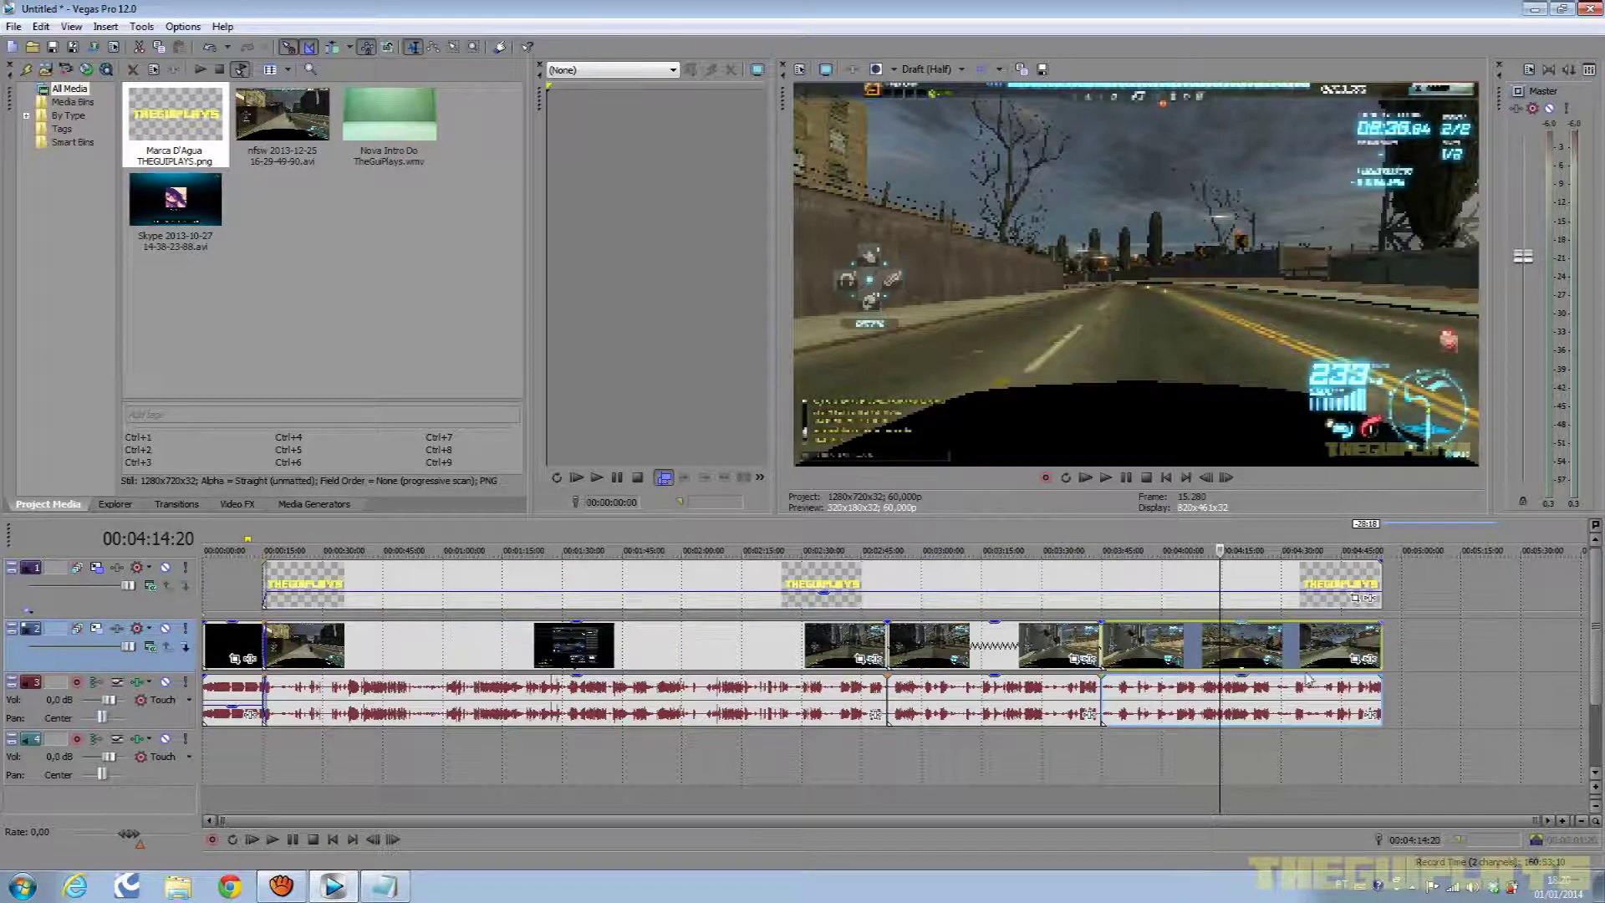
scroll(1308, 678, up, 4)
drag(1028, 675, 1137, 676)
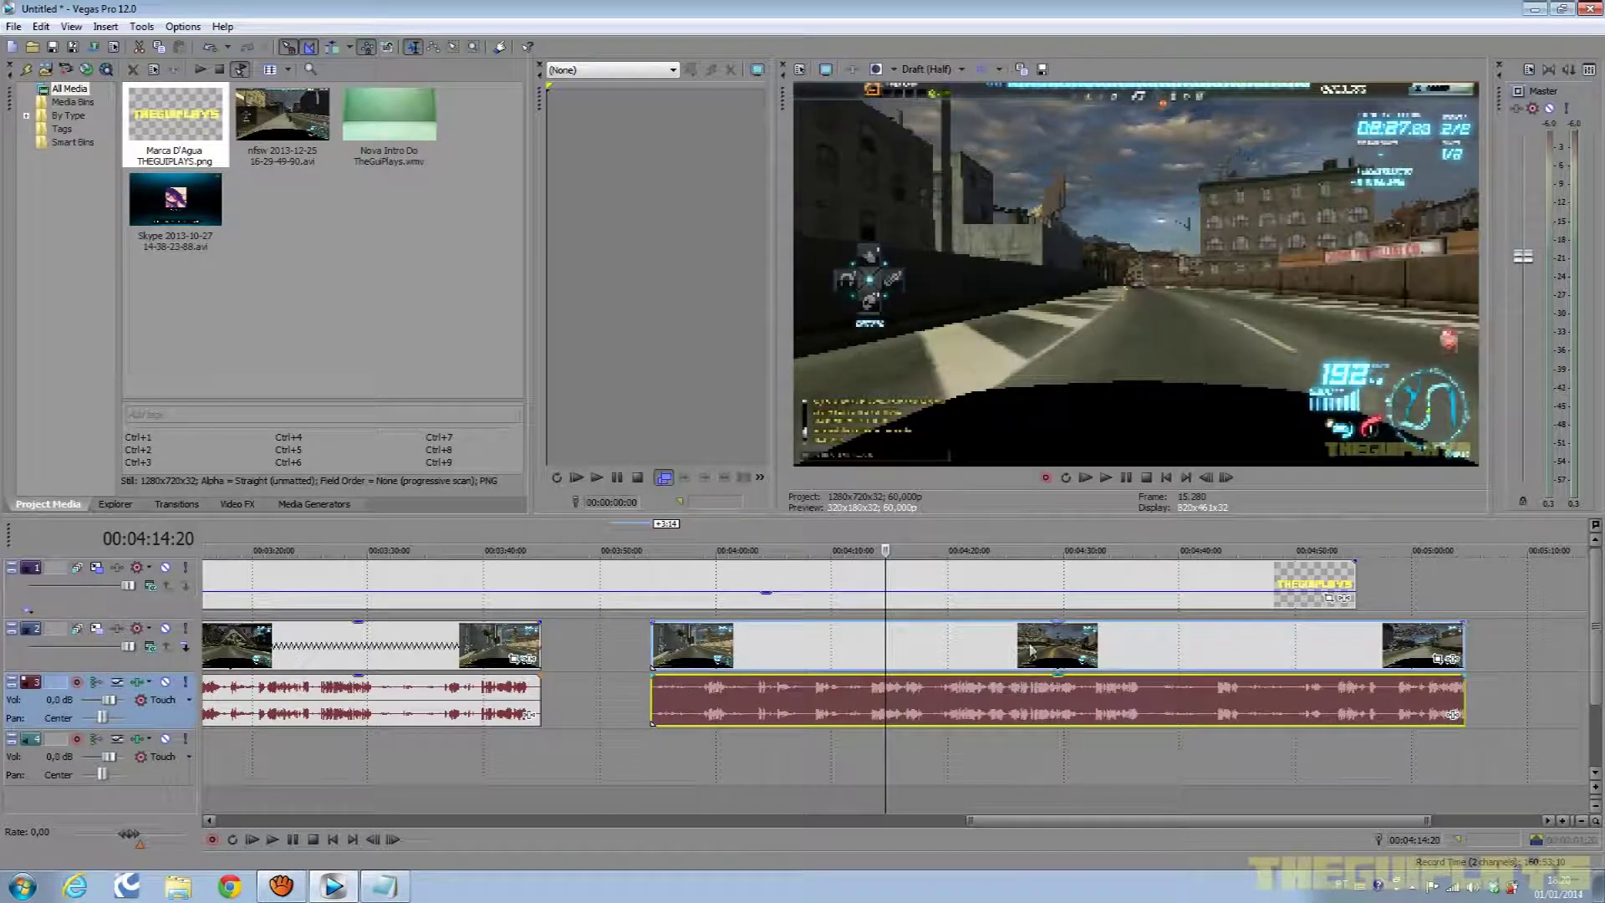
click(1123, 666)
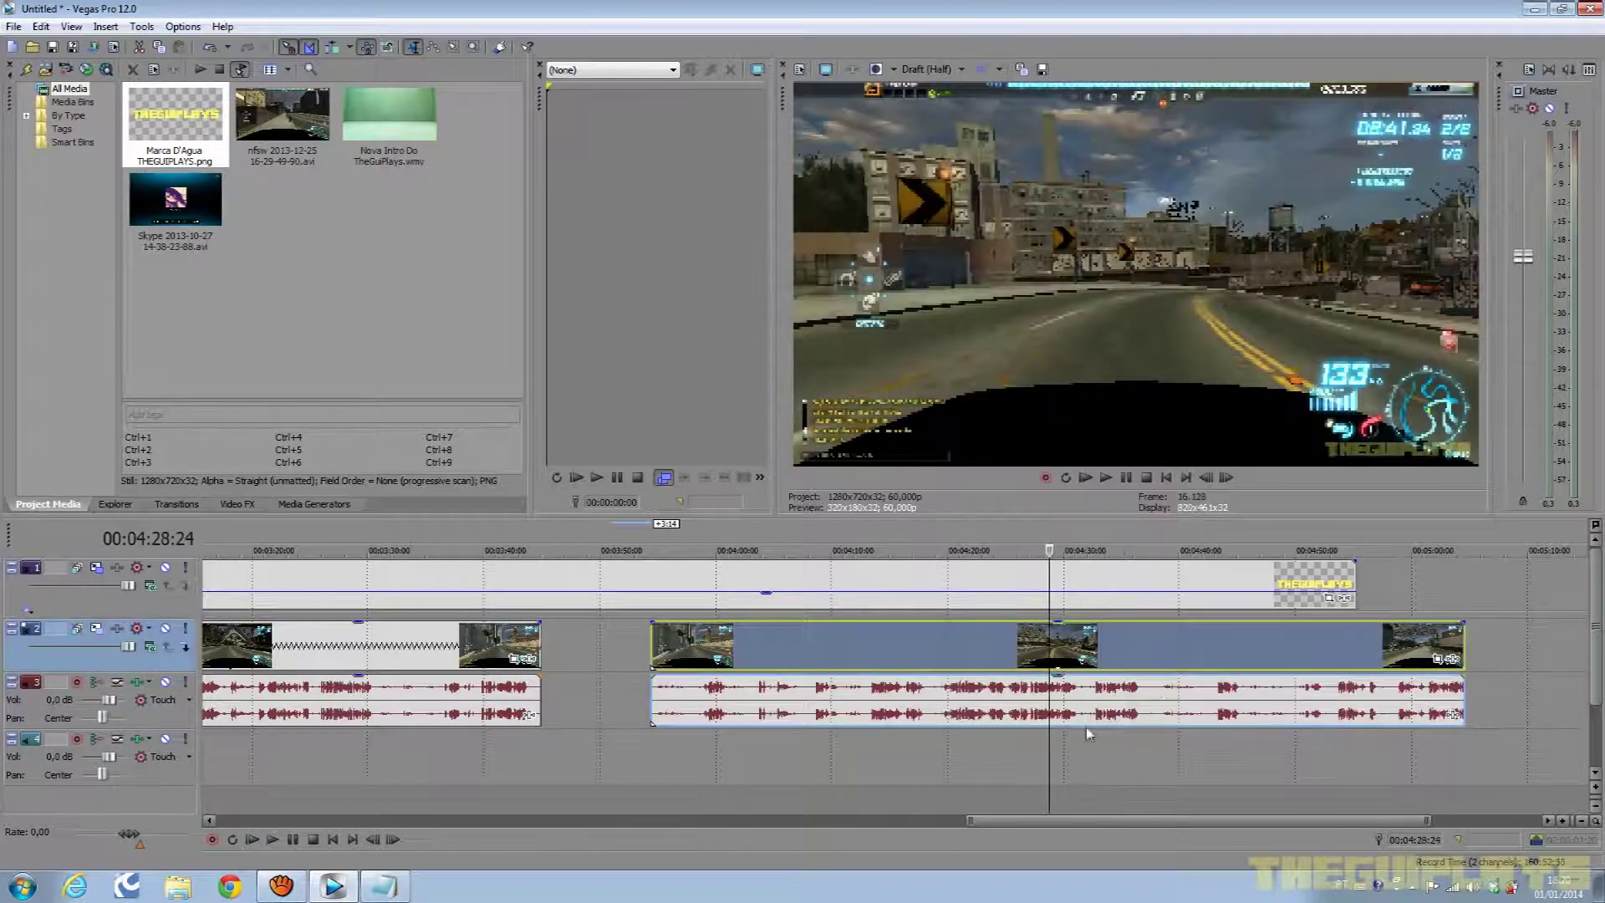
click(1027, 652)
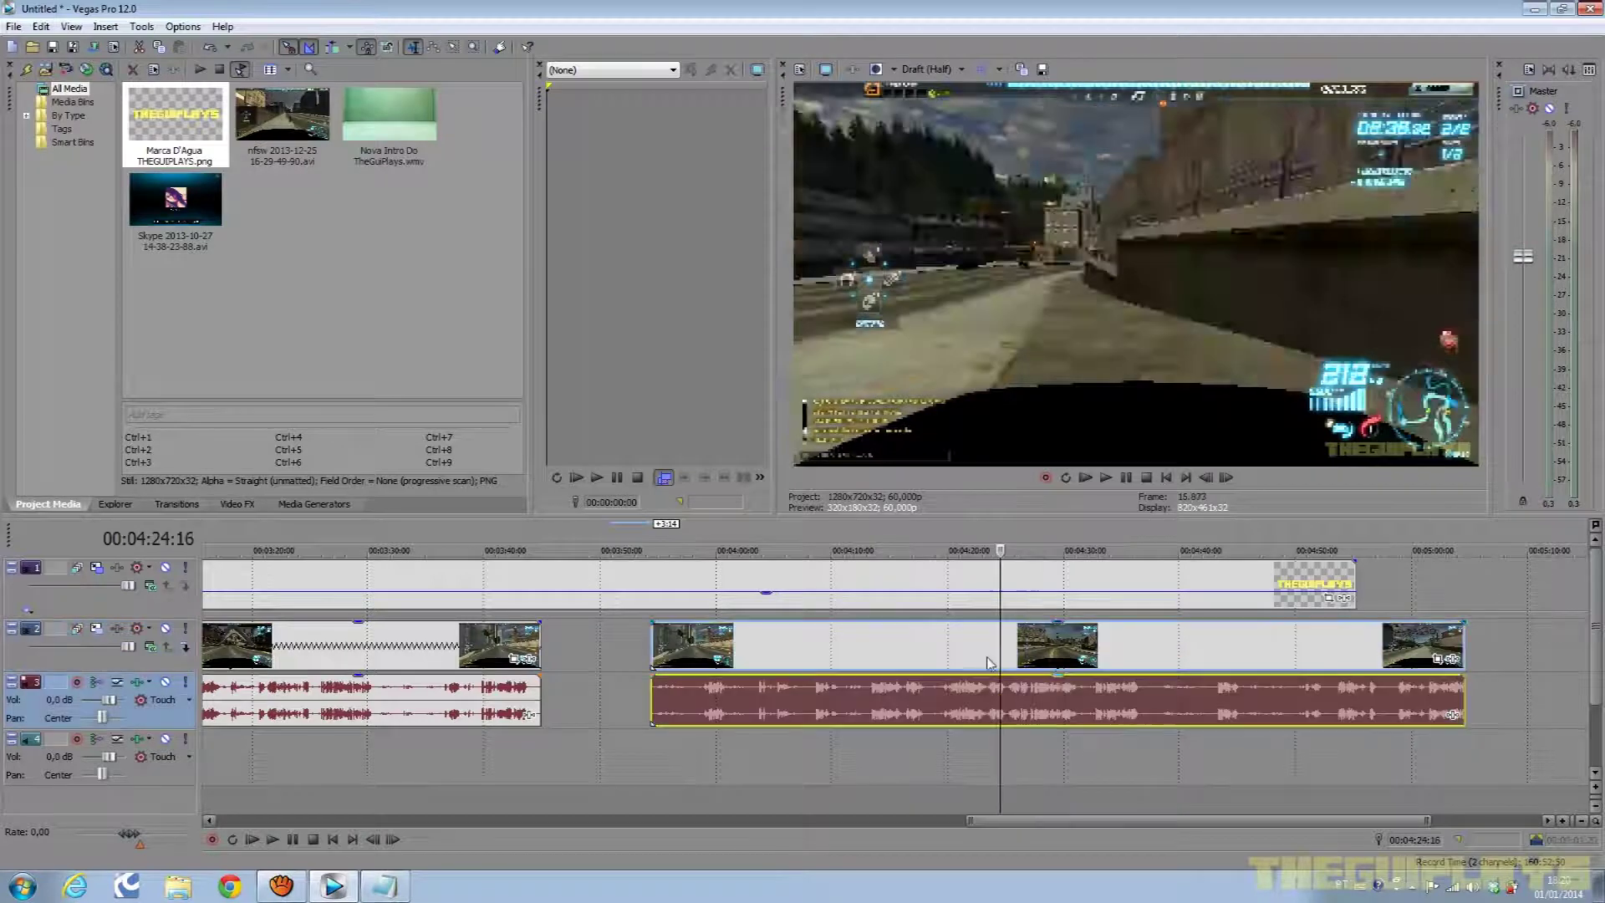
click(986, 708)
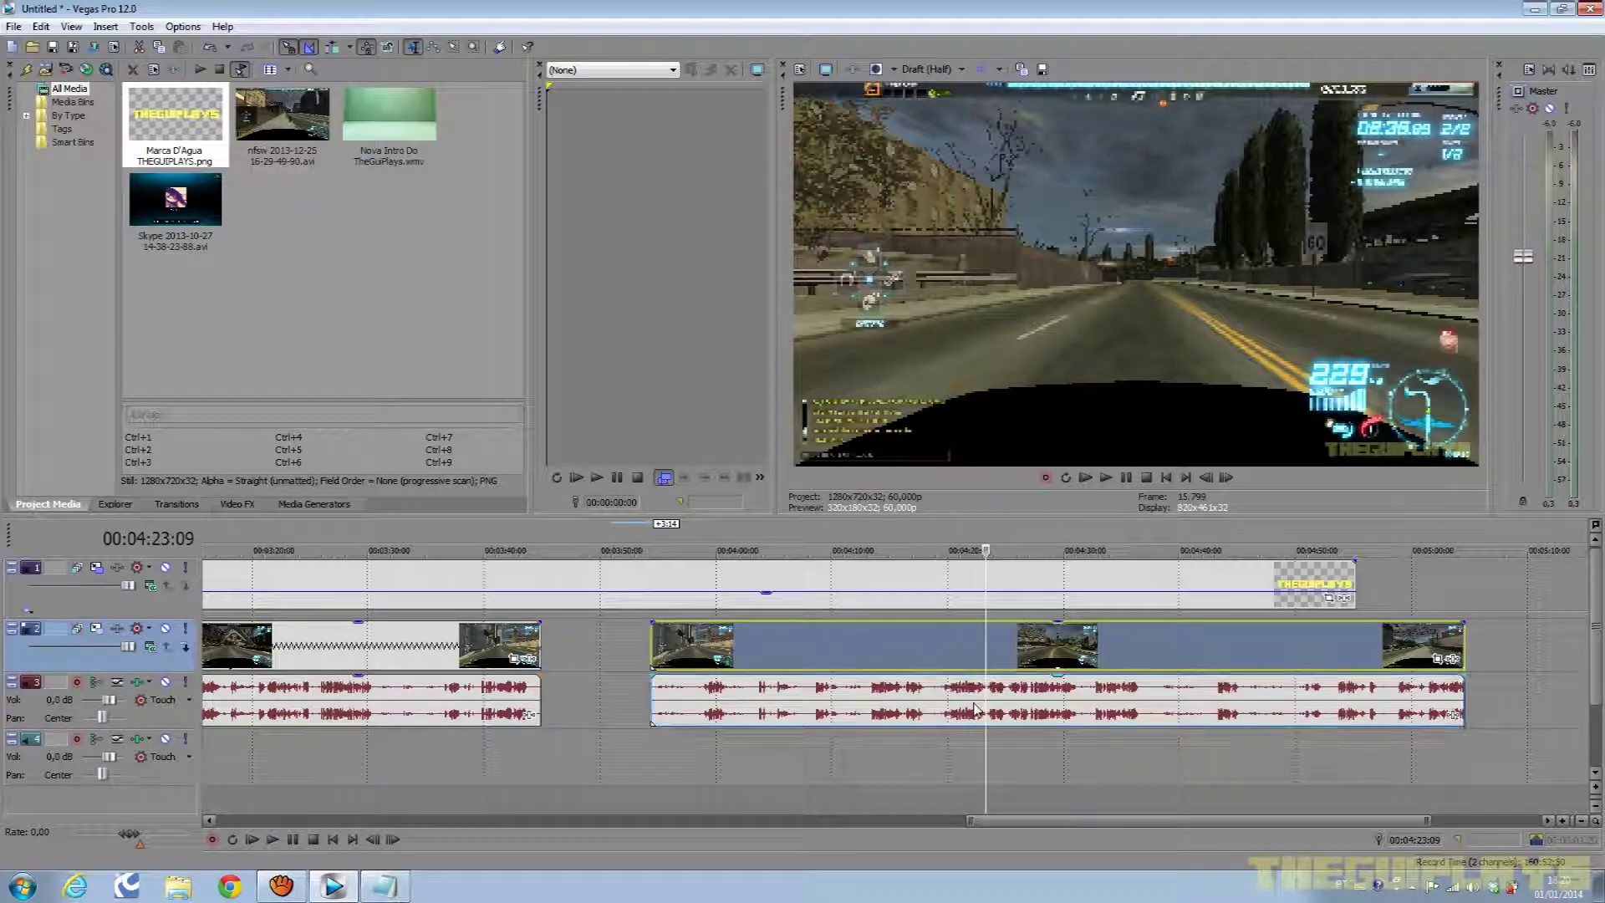
Move the last piece's audio separately from its video against the sped-up piece, and realign video and audio there.
drag(975, 709, 822, 732)
mouse_move(827, 642)
mouse_down()
mouse_move(996, 646)
mouse_move(748, 652)
mouse_move(858, 645)
mouse_up()
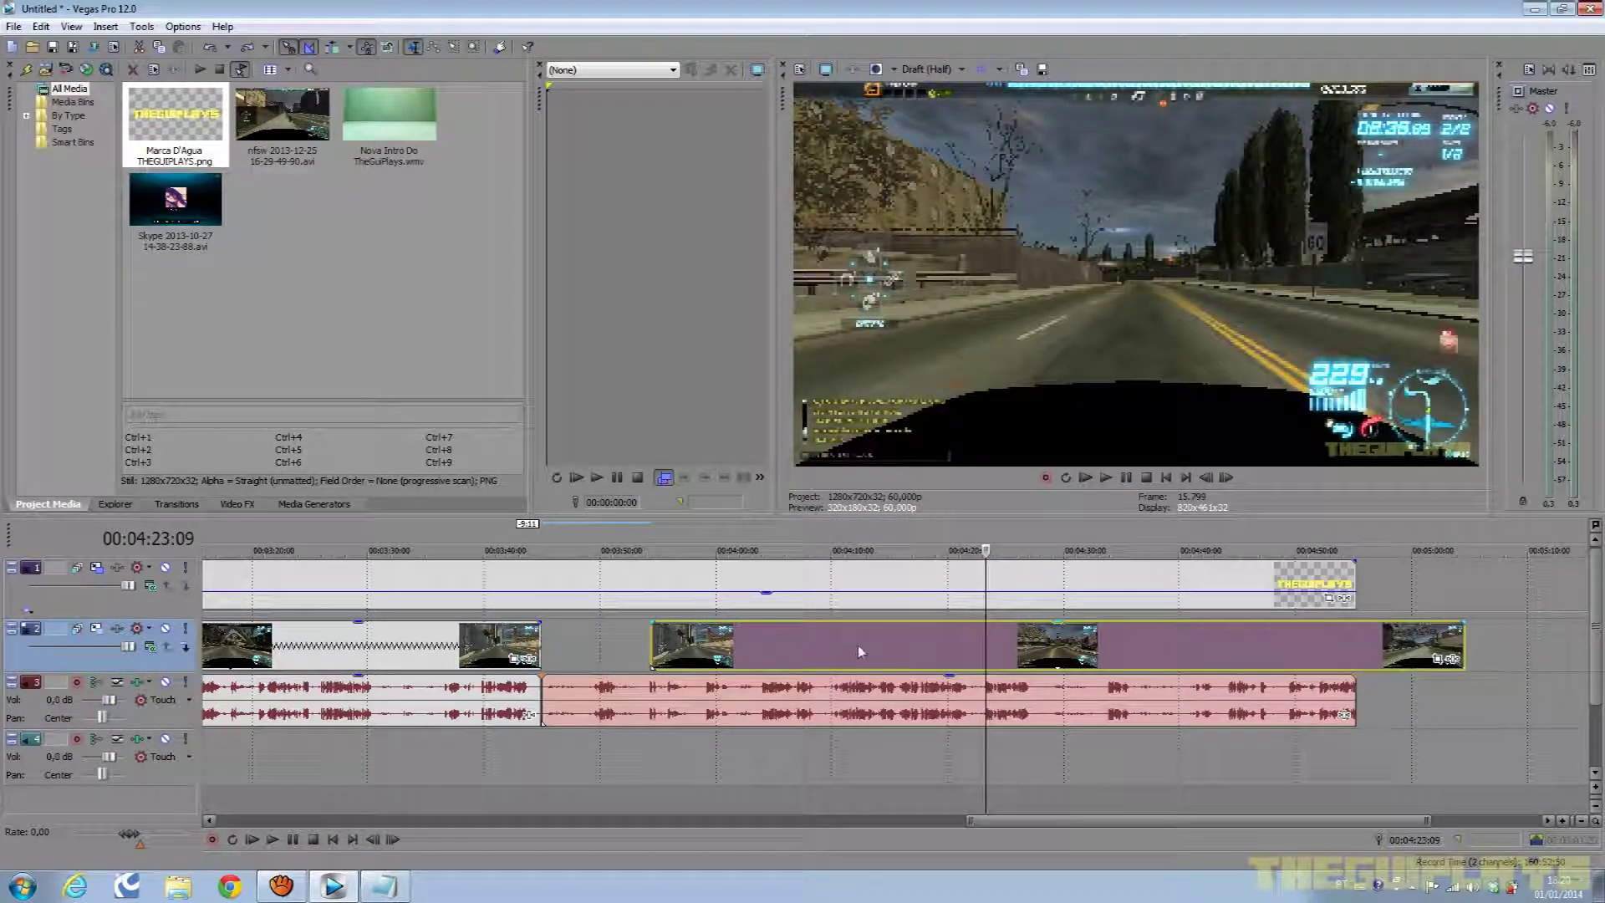
drag(919, 696, 797, 722)
scroll(993, 714, down, 5)
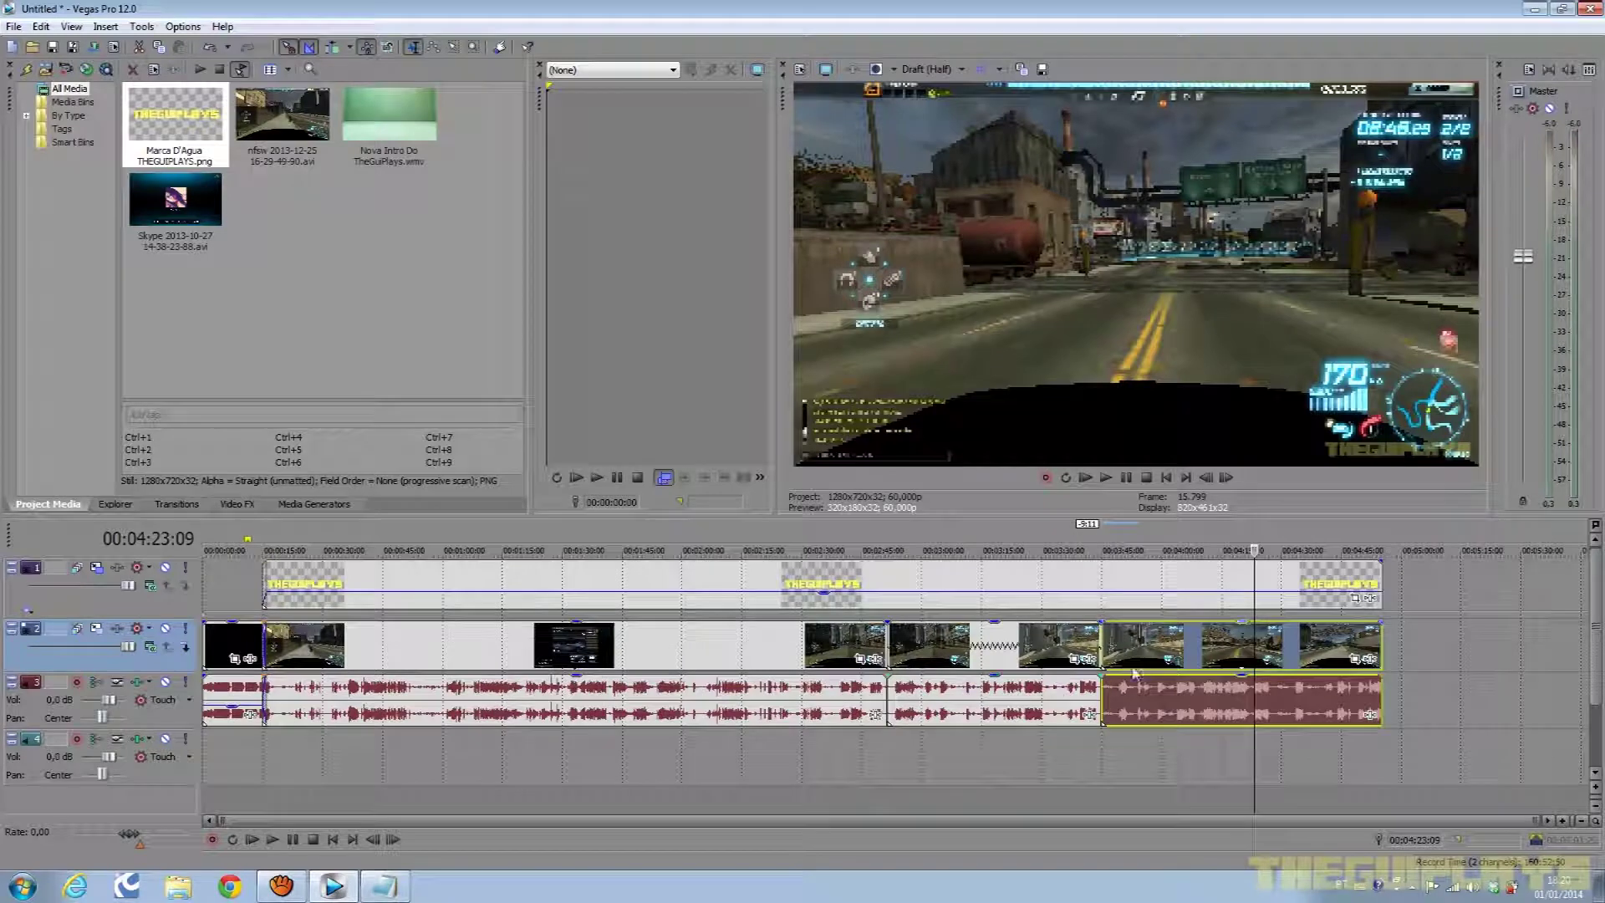
Try splitting the long gameplay piece after the intro at 00:02:17:08, and undo the split.
click(752, 679)
key(s)
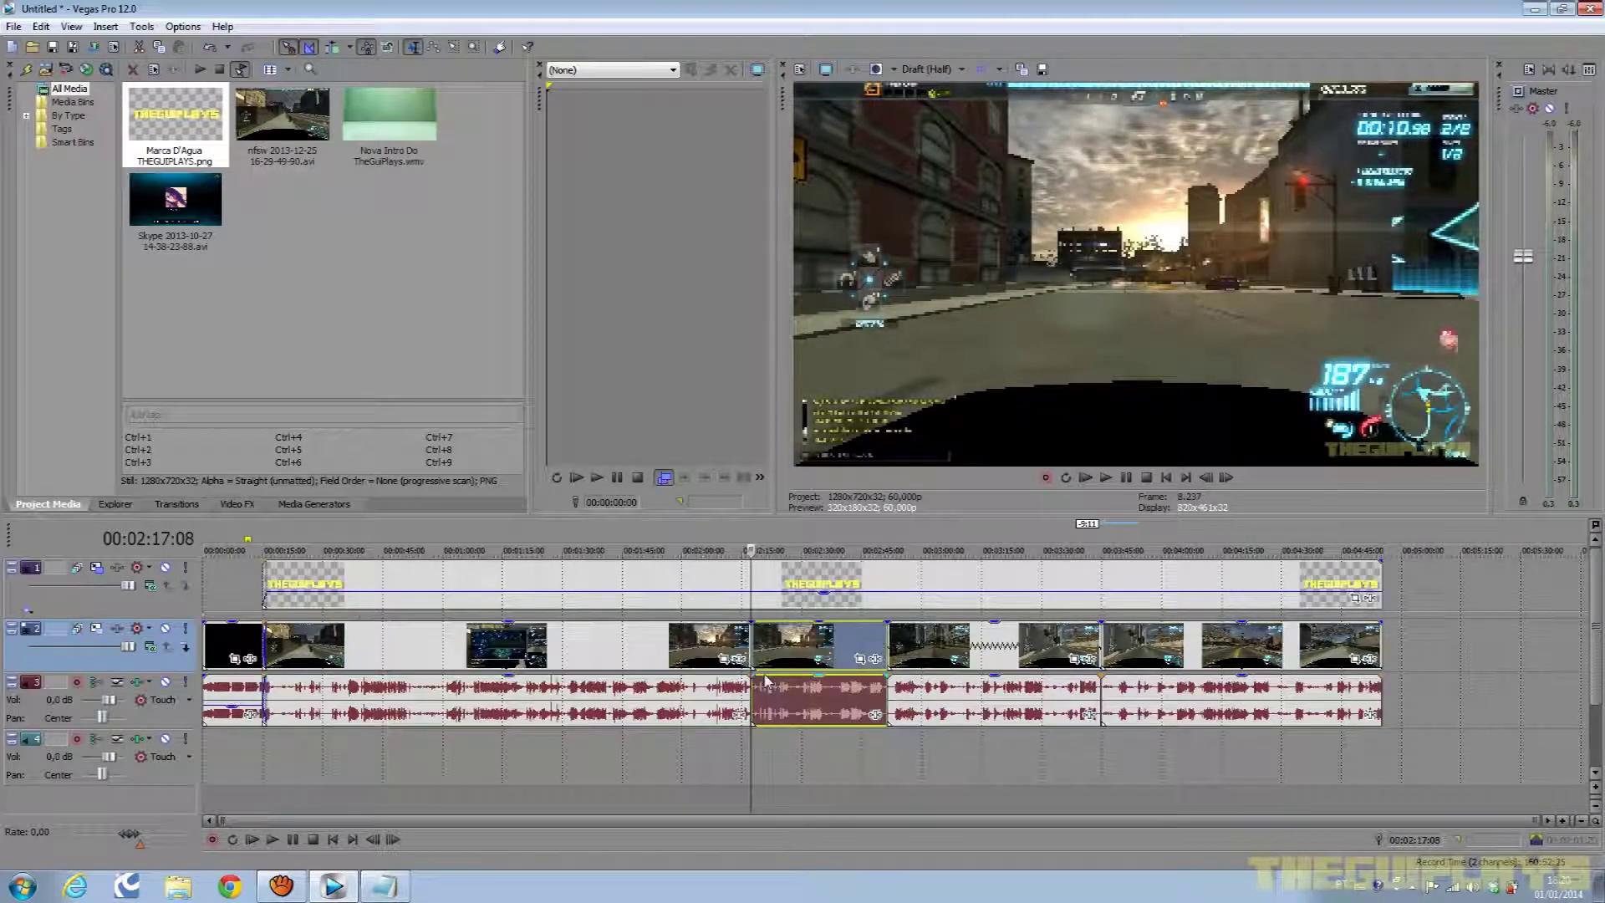
mouse_move(839, 720)
mouse_down()
mouse_move(975, 720)
mouse_move(839, 720)
mouse_up()
drag(673, 709, 744, 789)
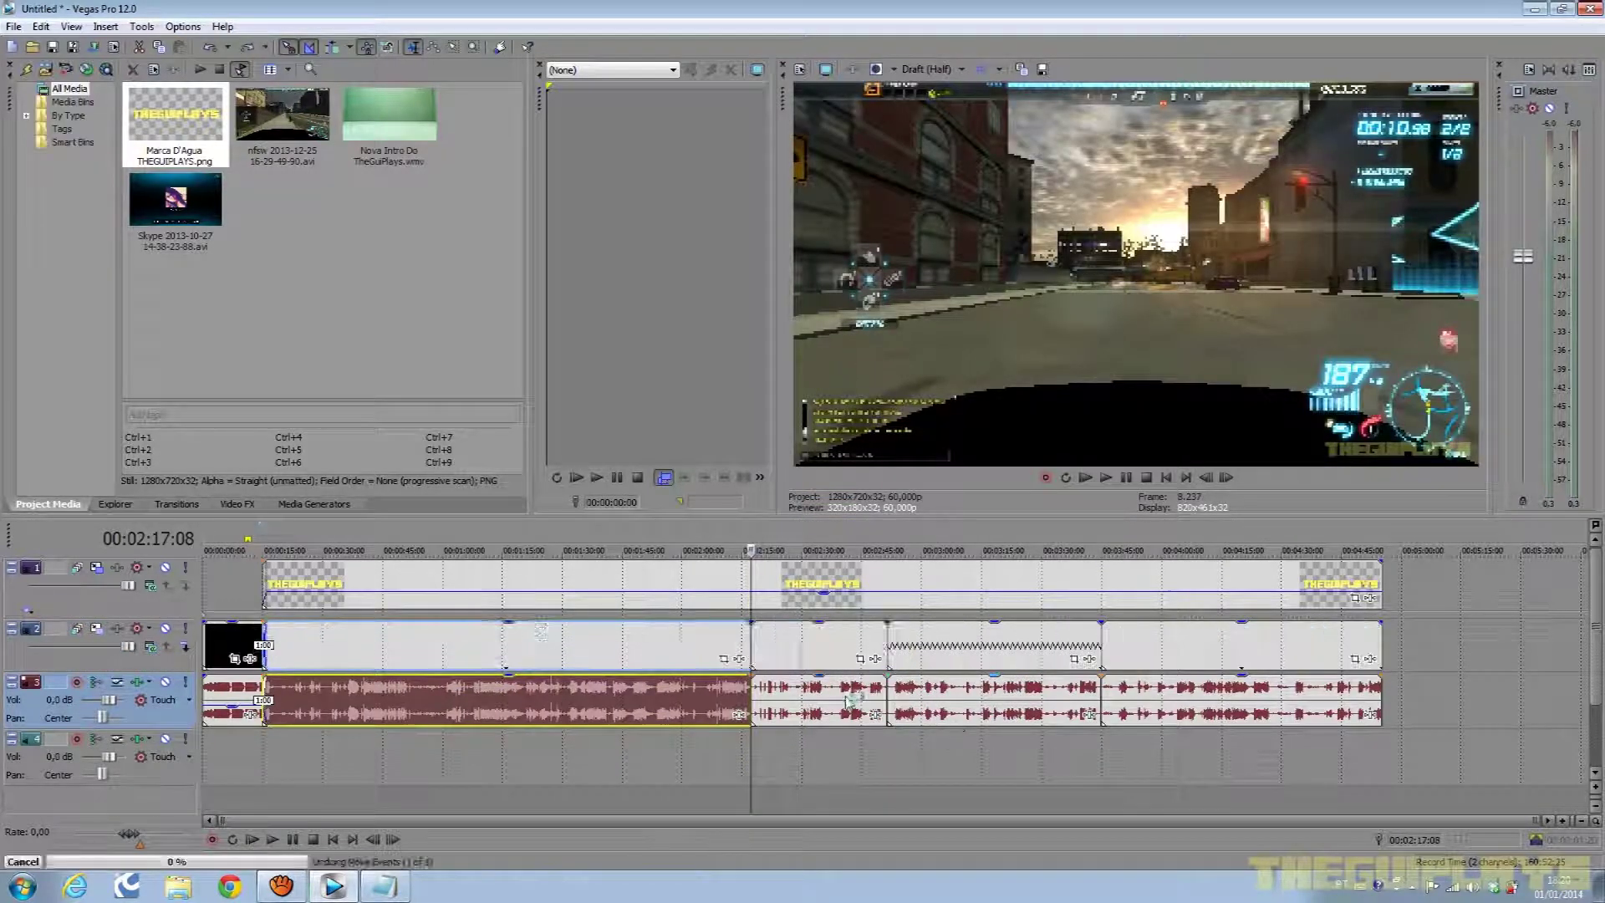
click(809, 684)
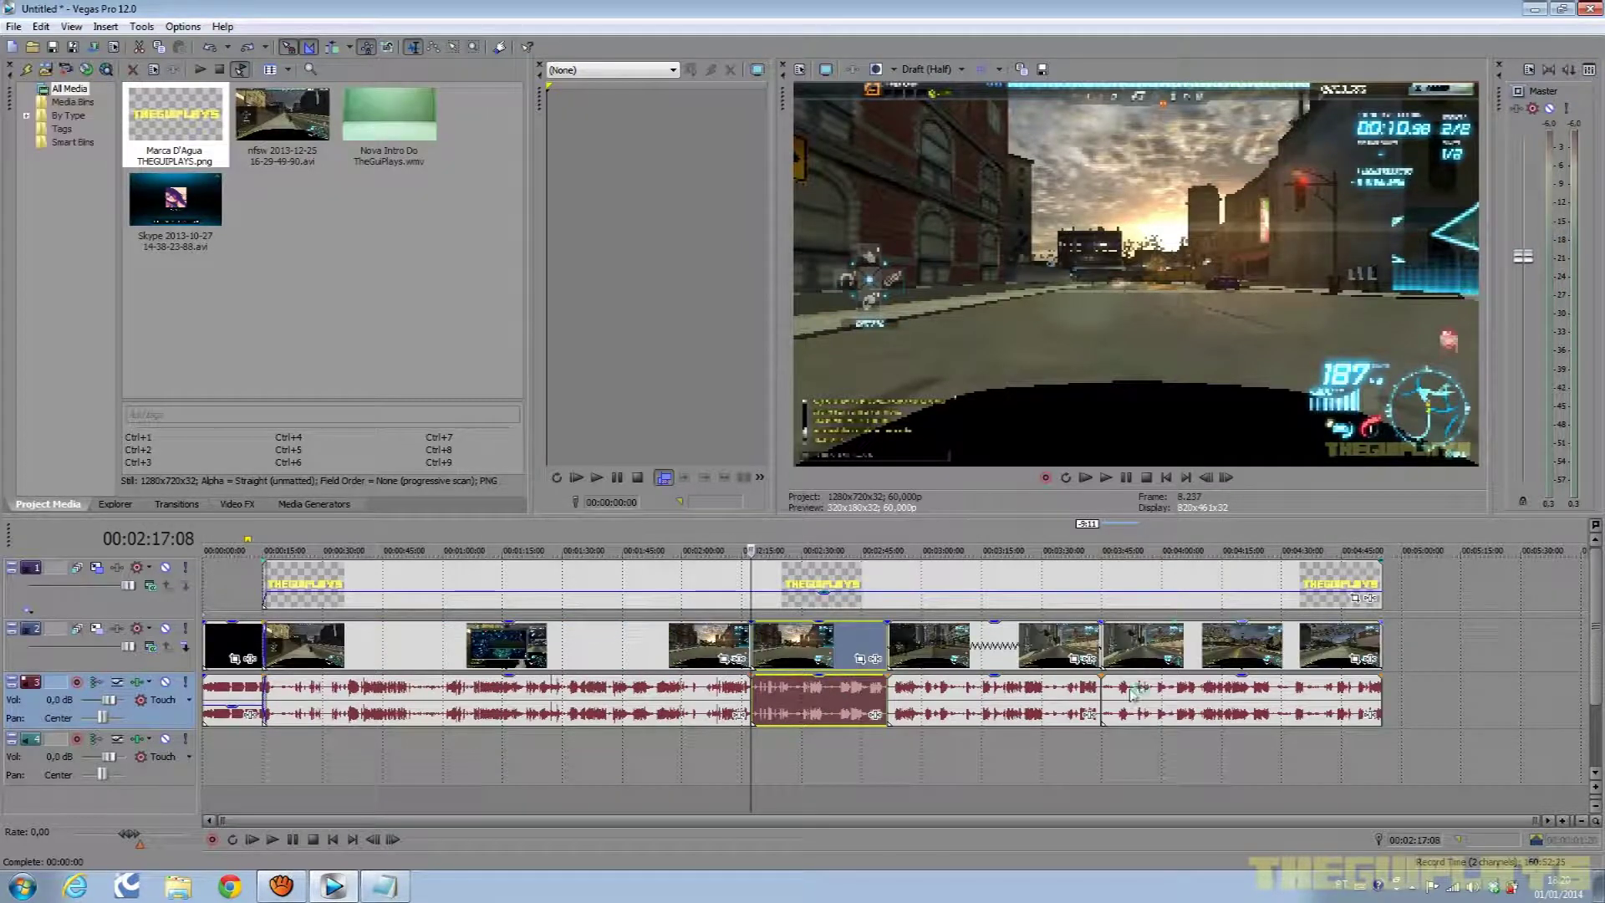
key(ctrl+z)
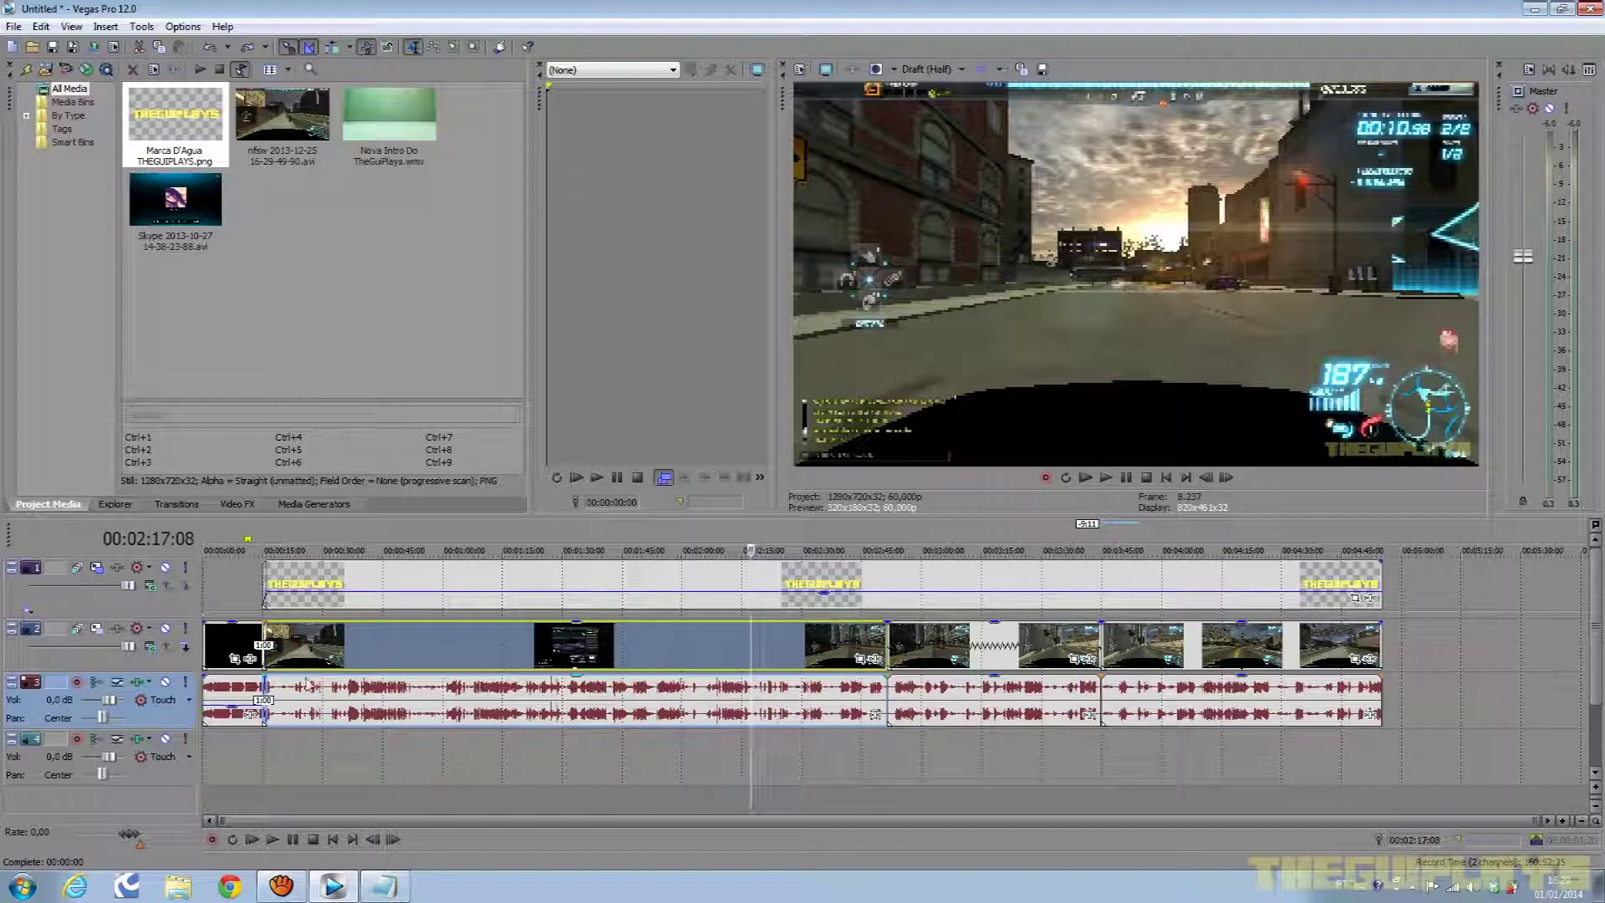
Place the cursor at the end of the last gameplay piece, at 00:04:55:07.
click(1374, 569)
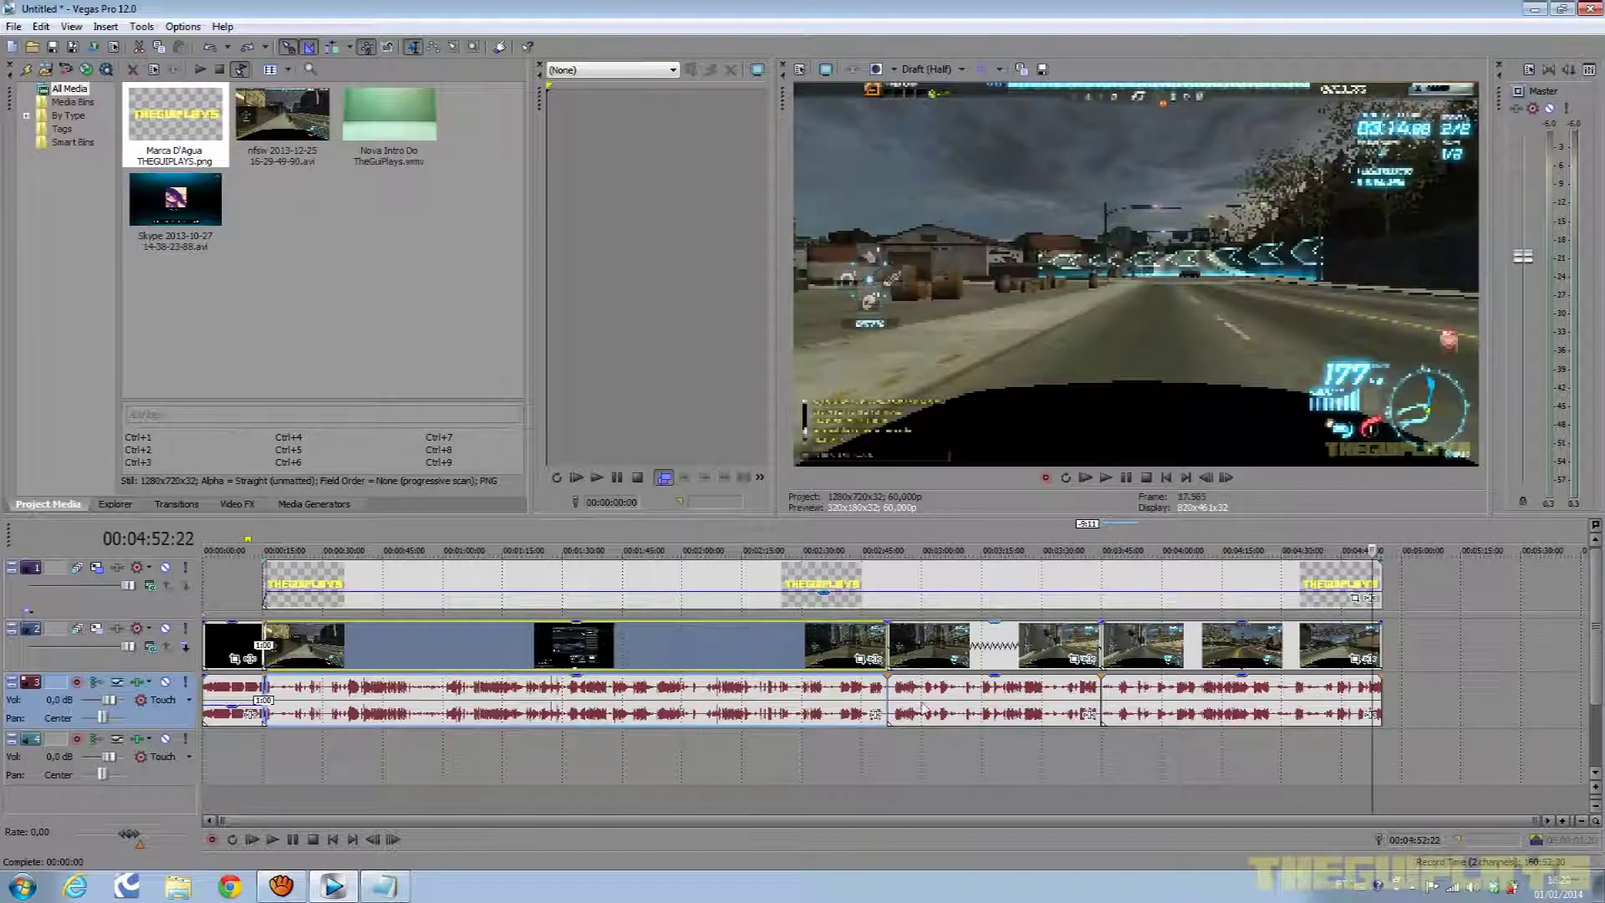
key(ctrl+End)
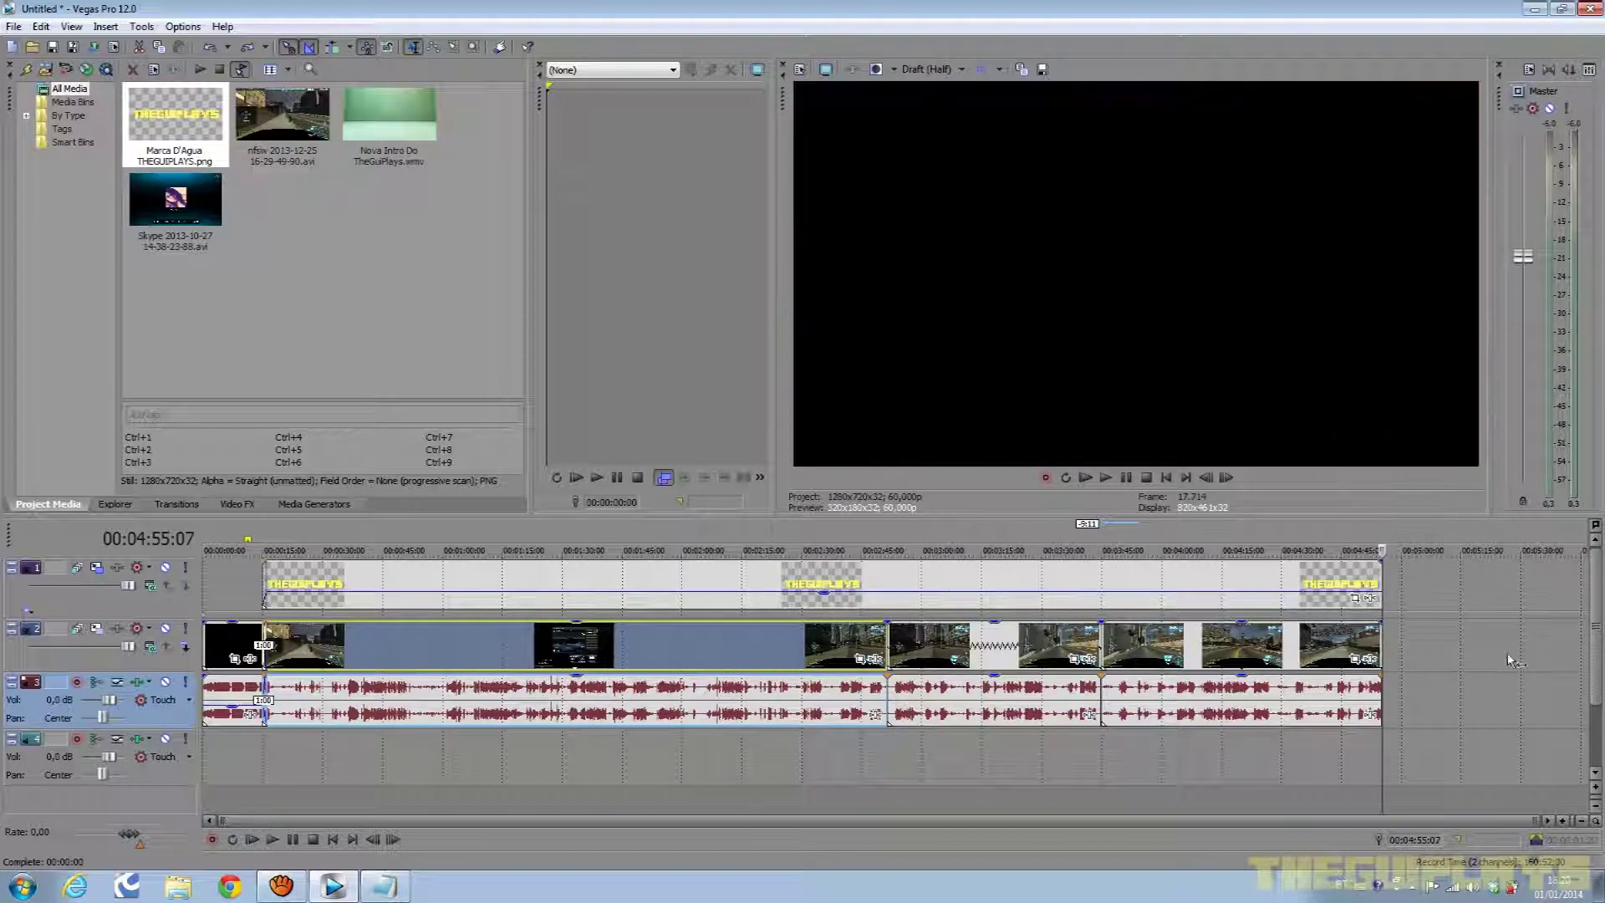
scroll(1362, 716, up, 5)
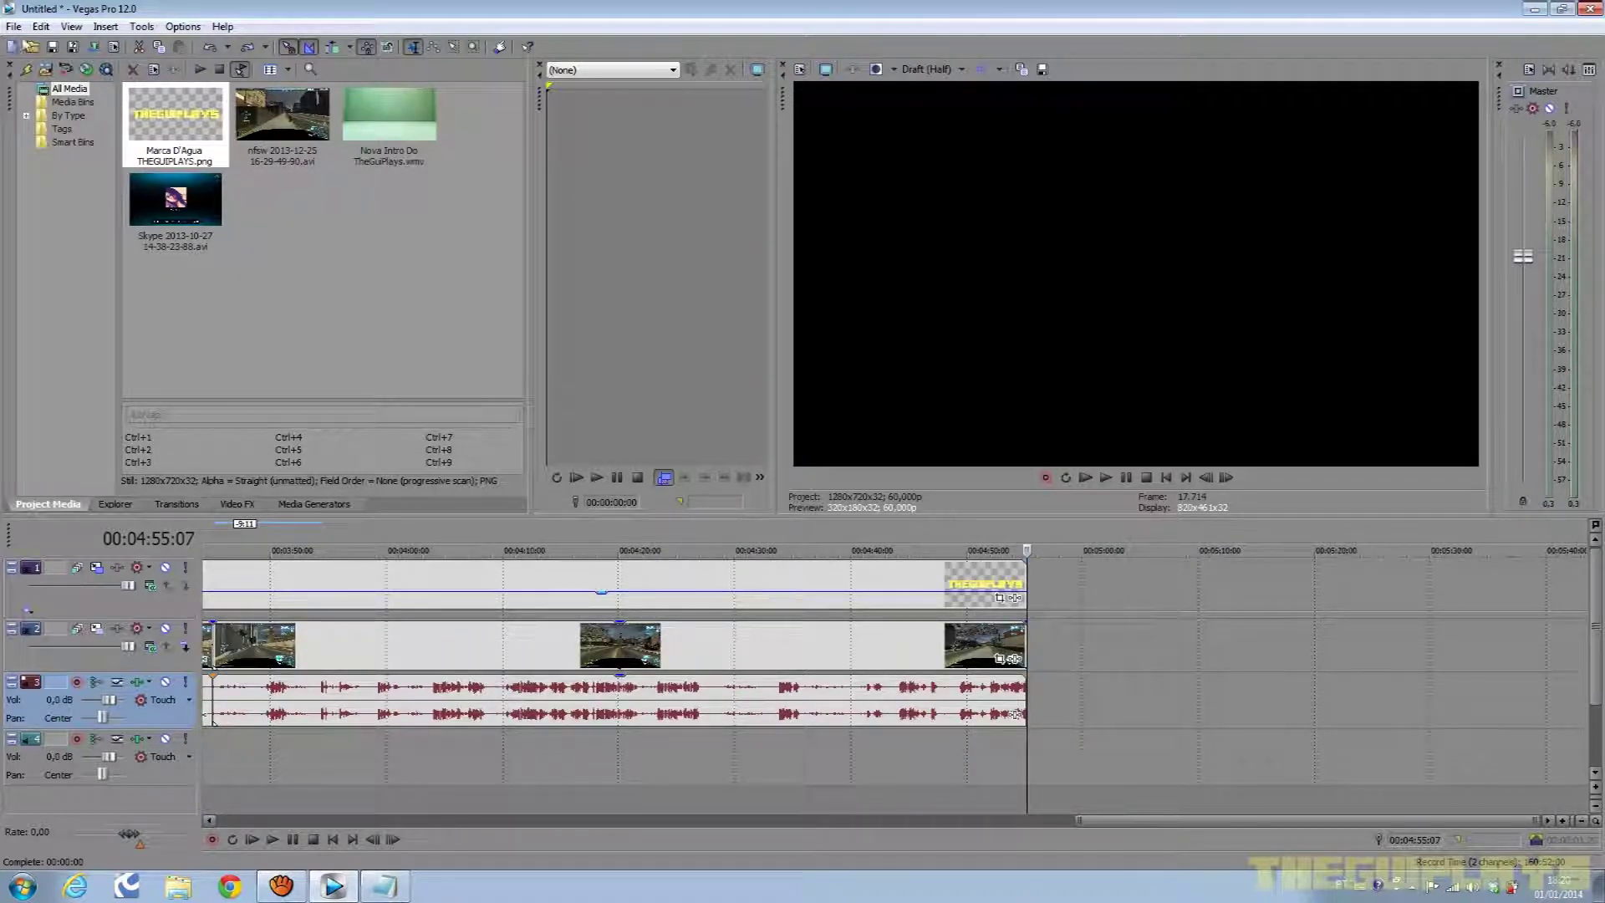
Insert the desktop video Fim dos vídeos THEGUIPLAYS at the cursor, directly after the last gameplay piece.
click(14, 26)
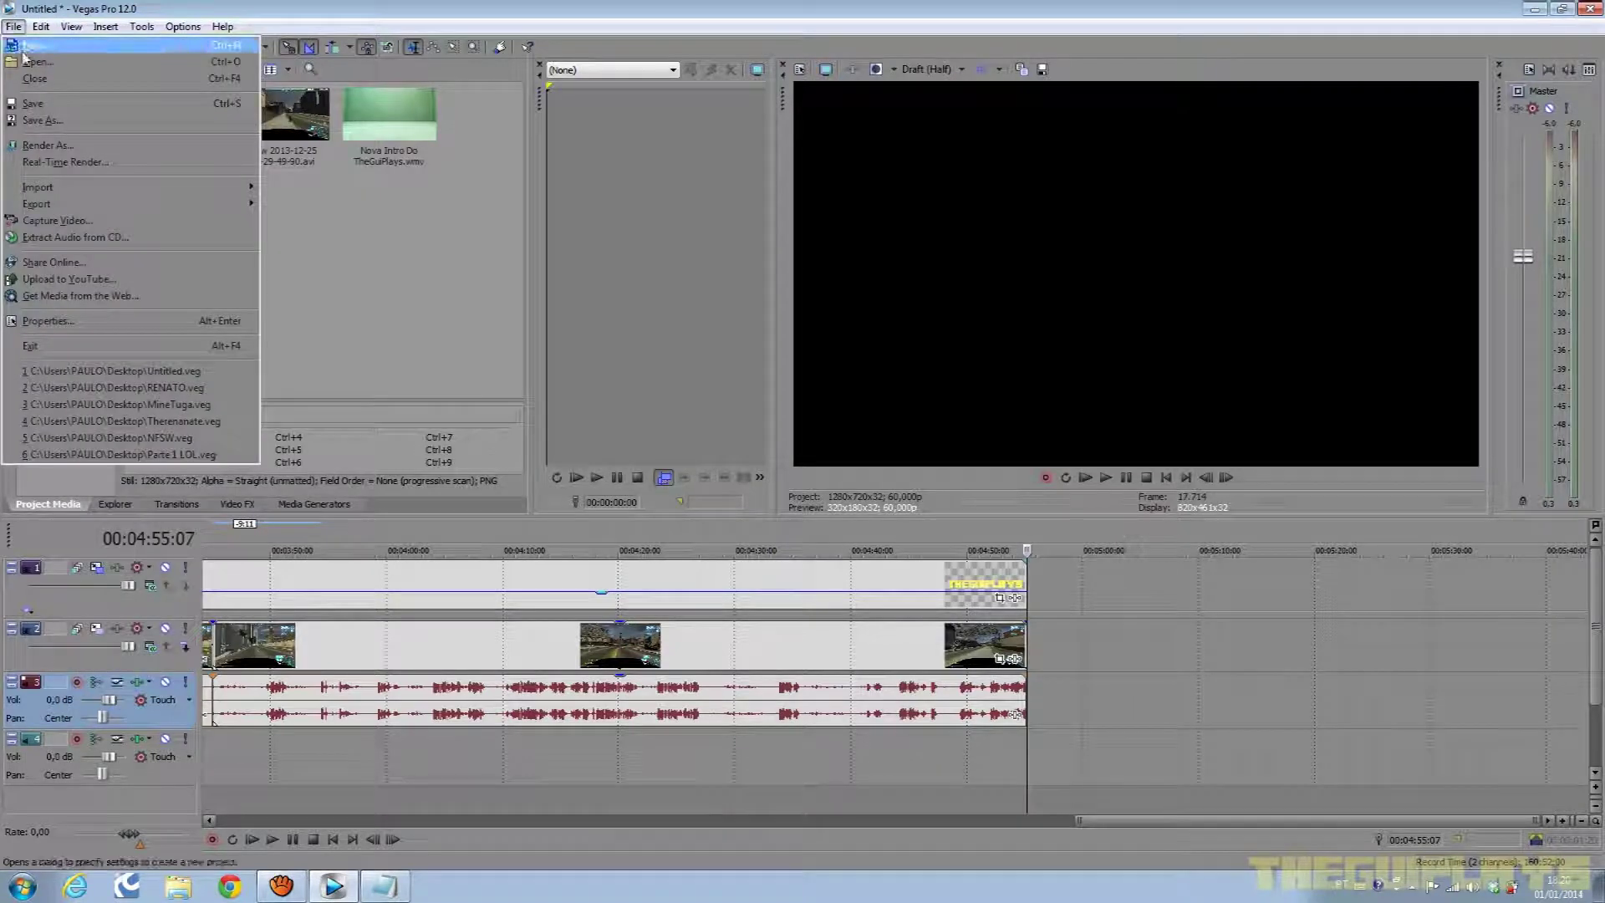
click(27, 62)
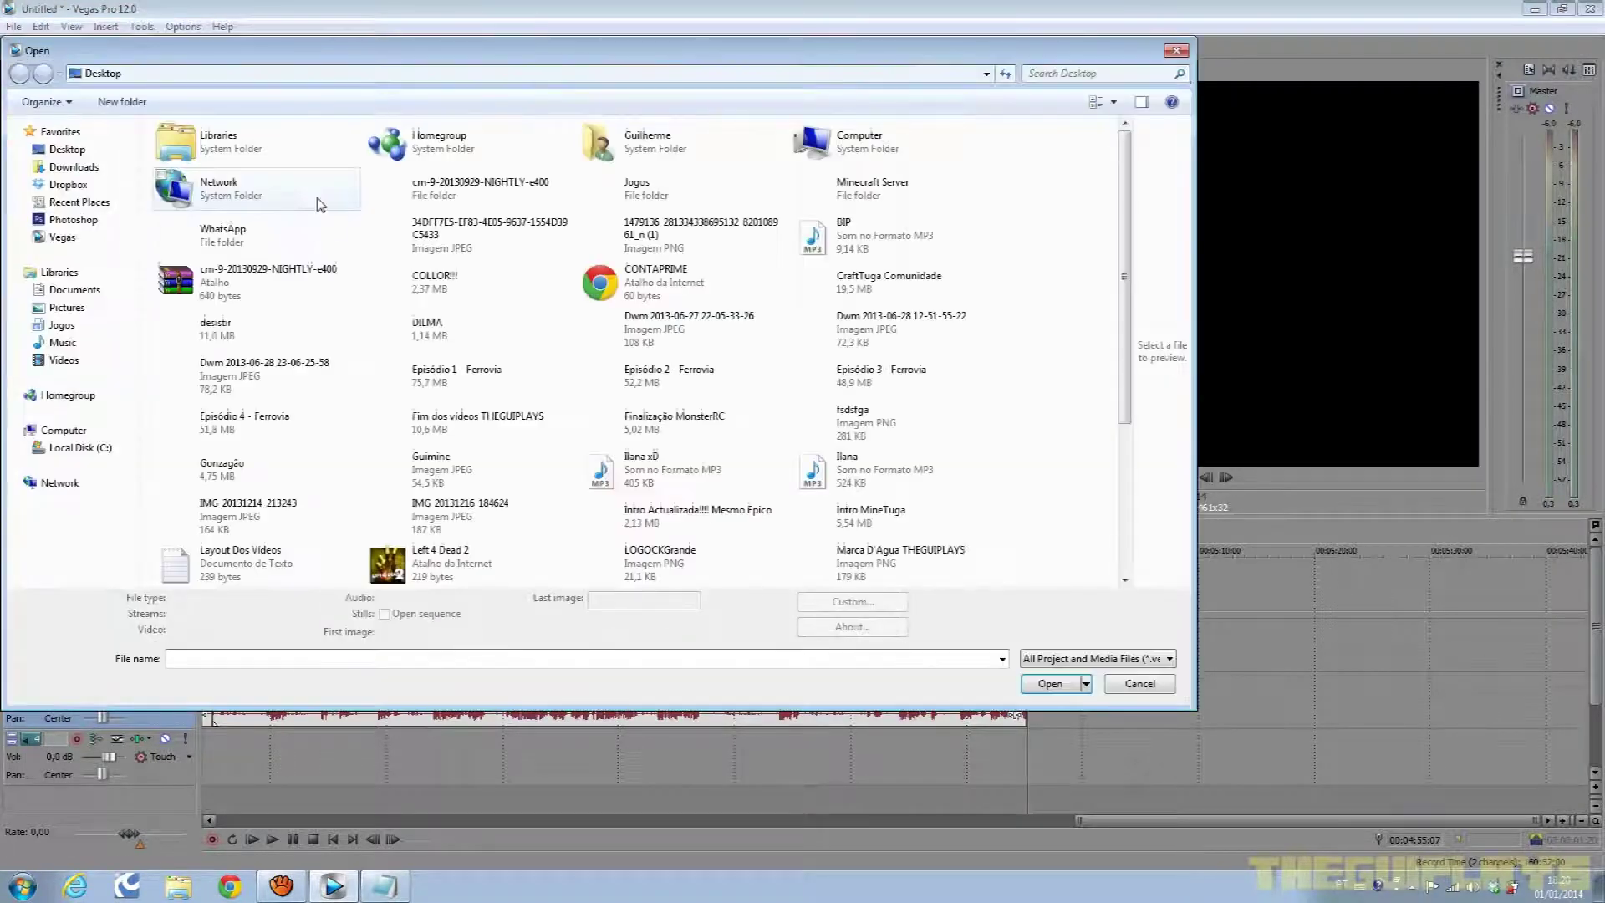
drag(1130, 240, 1114, 396)
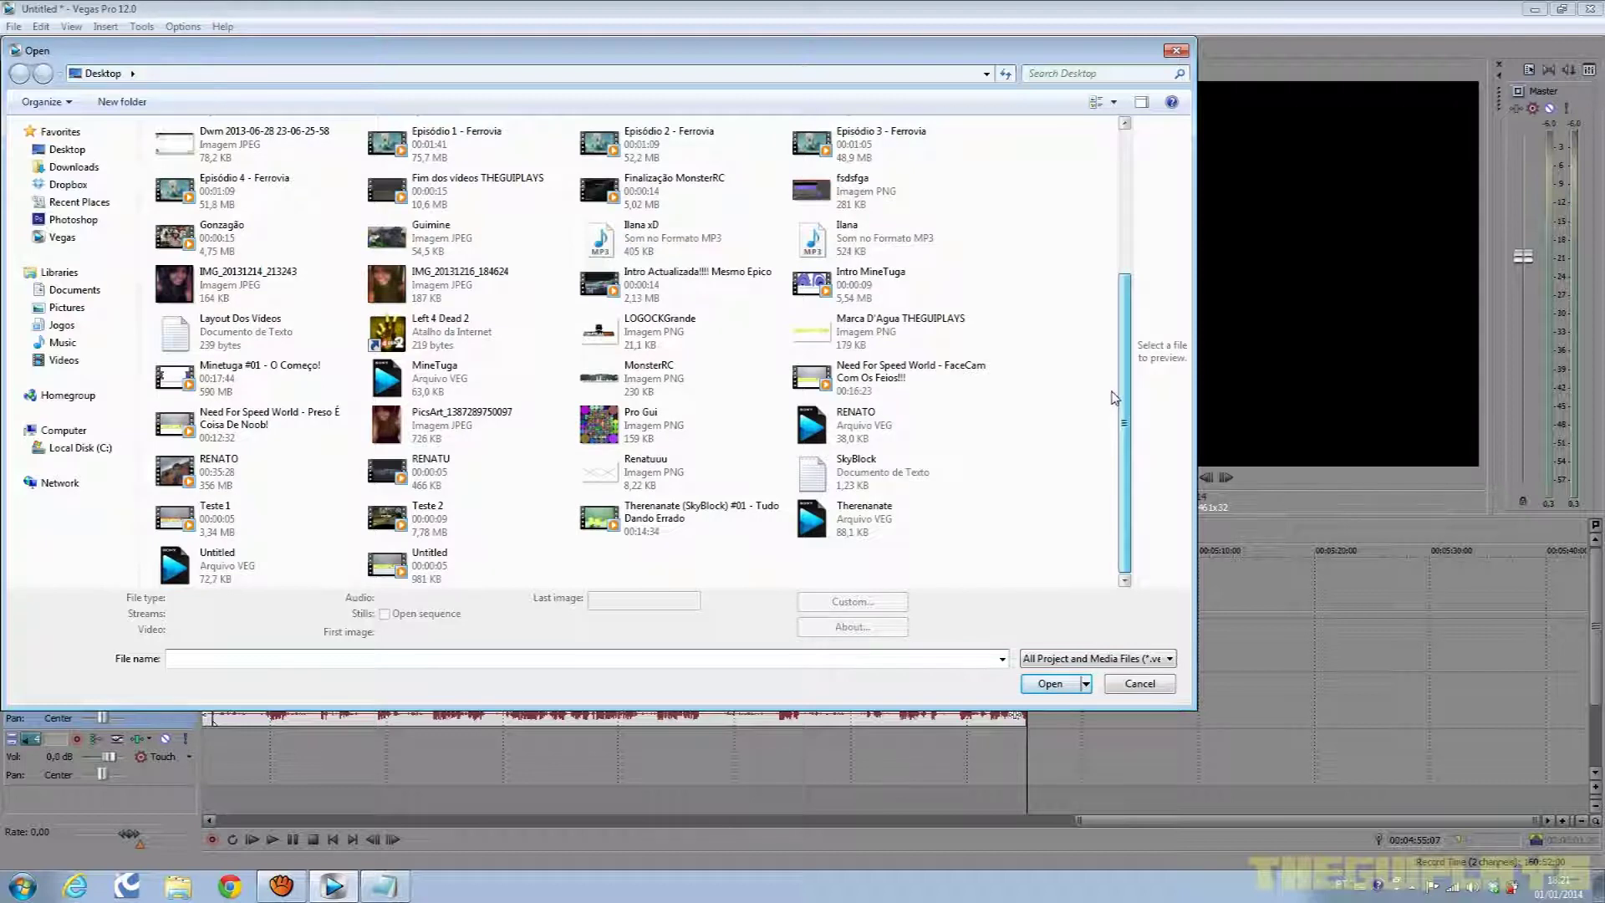
drag(1111, 391, 1129, 244)
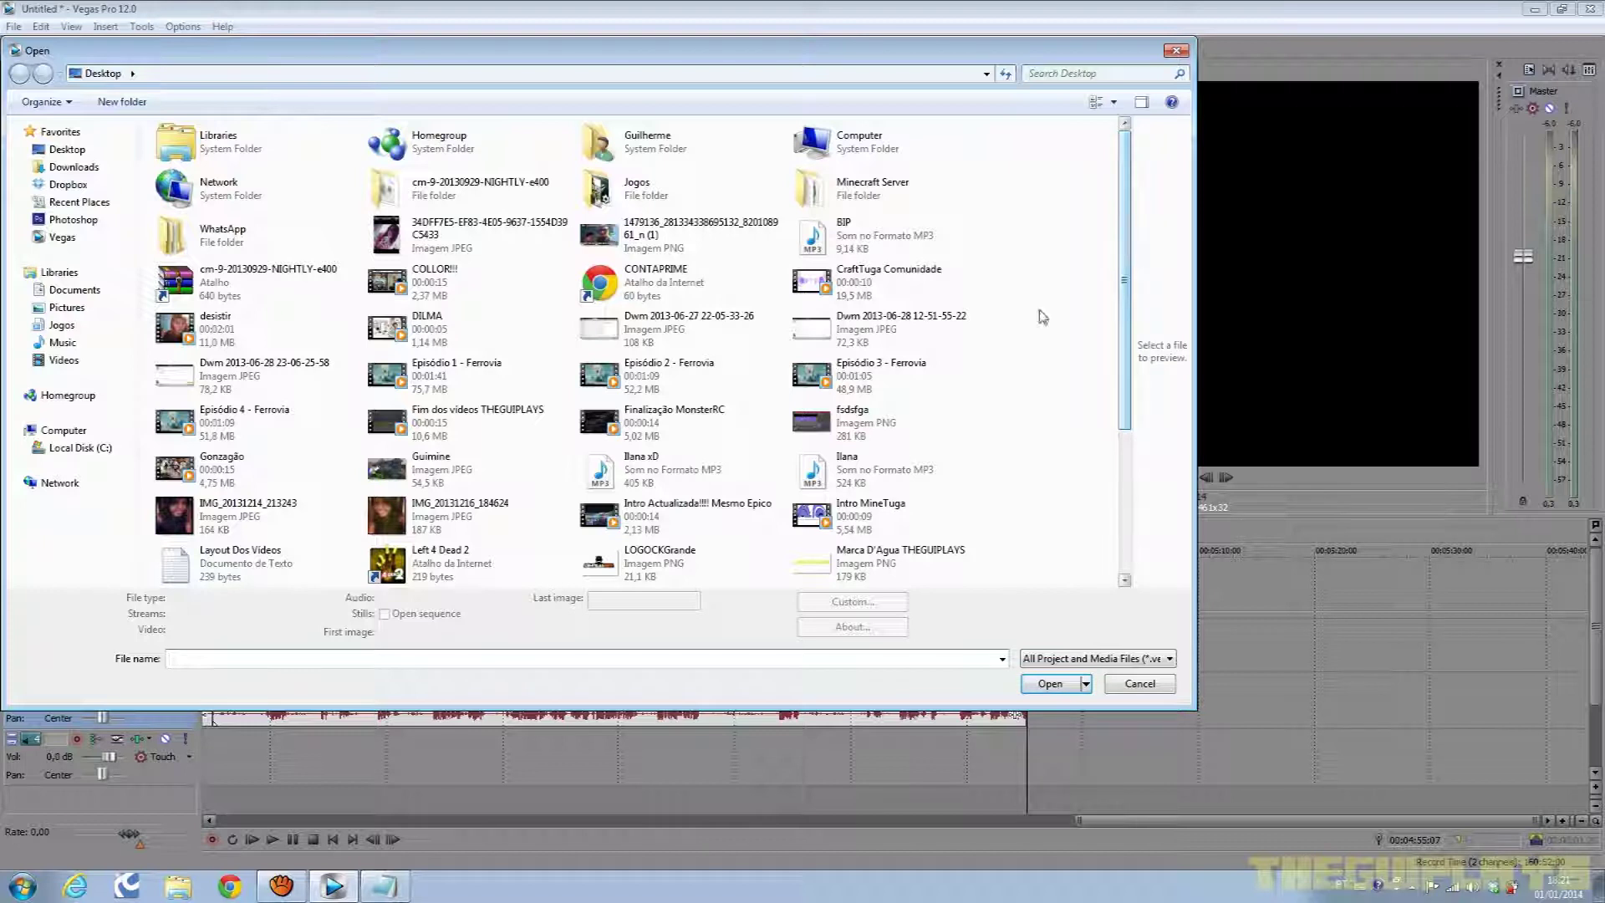
click(872, 420)
key(Left)
key(Left)
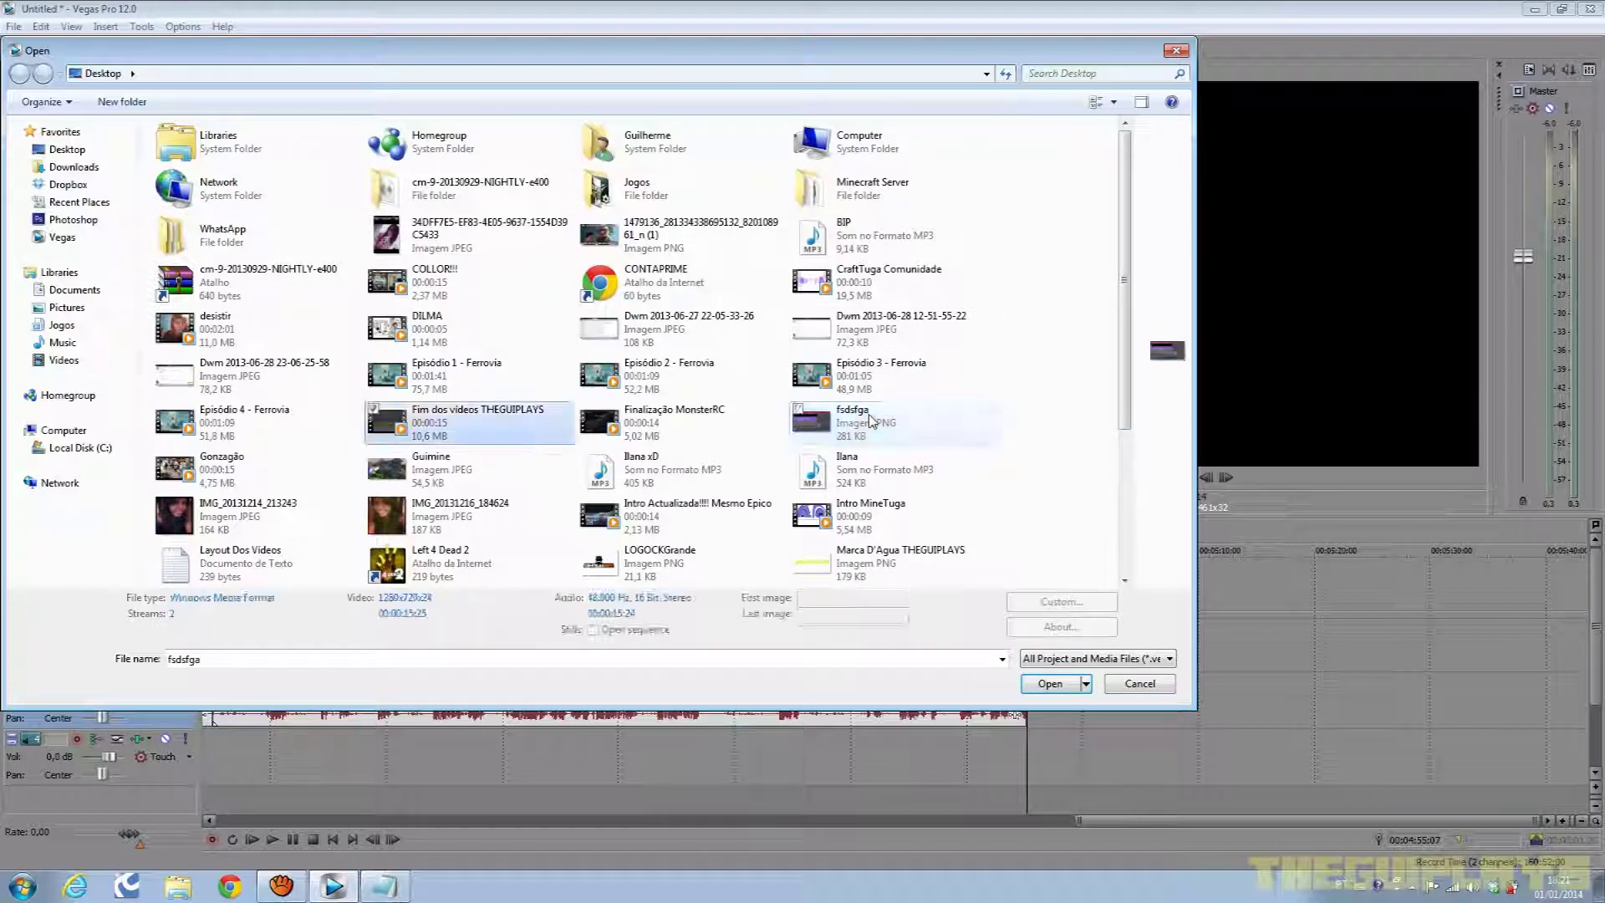
key(Right)
key(Left)
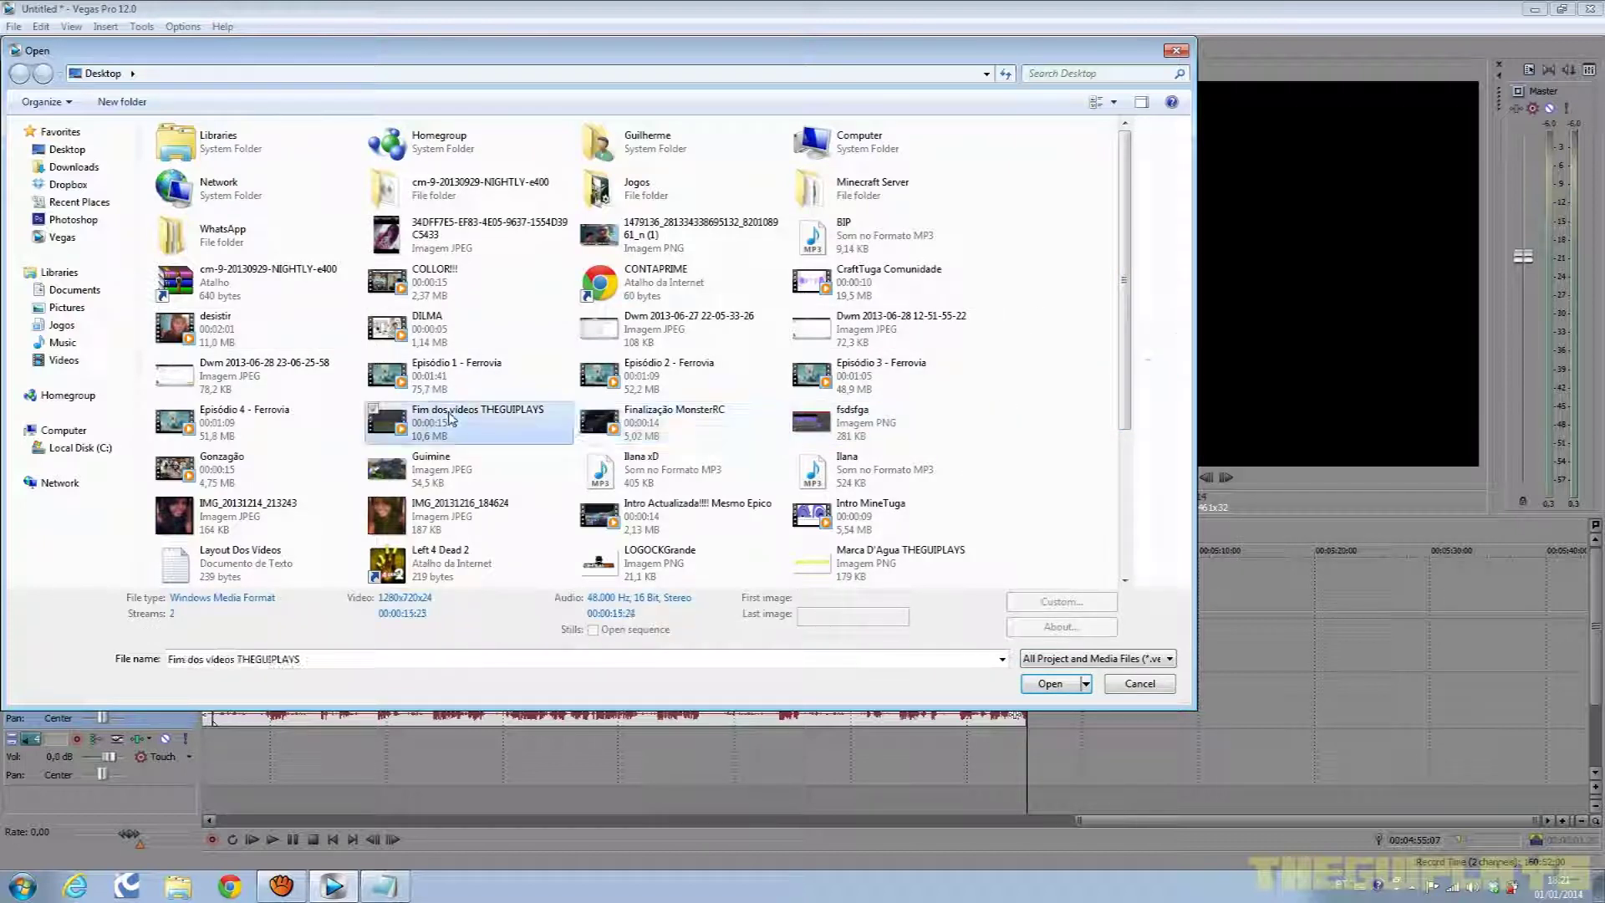
key(Right)
key(Left)
click(1050, 683)
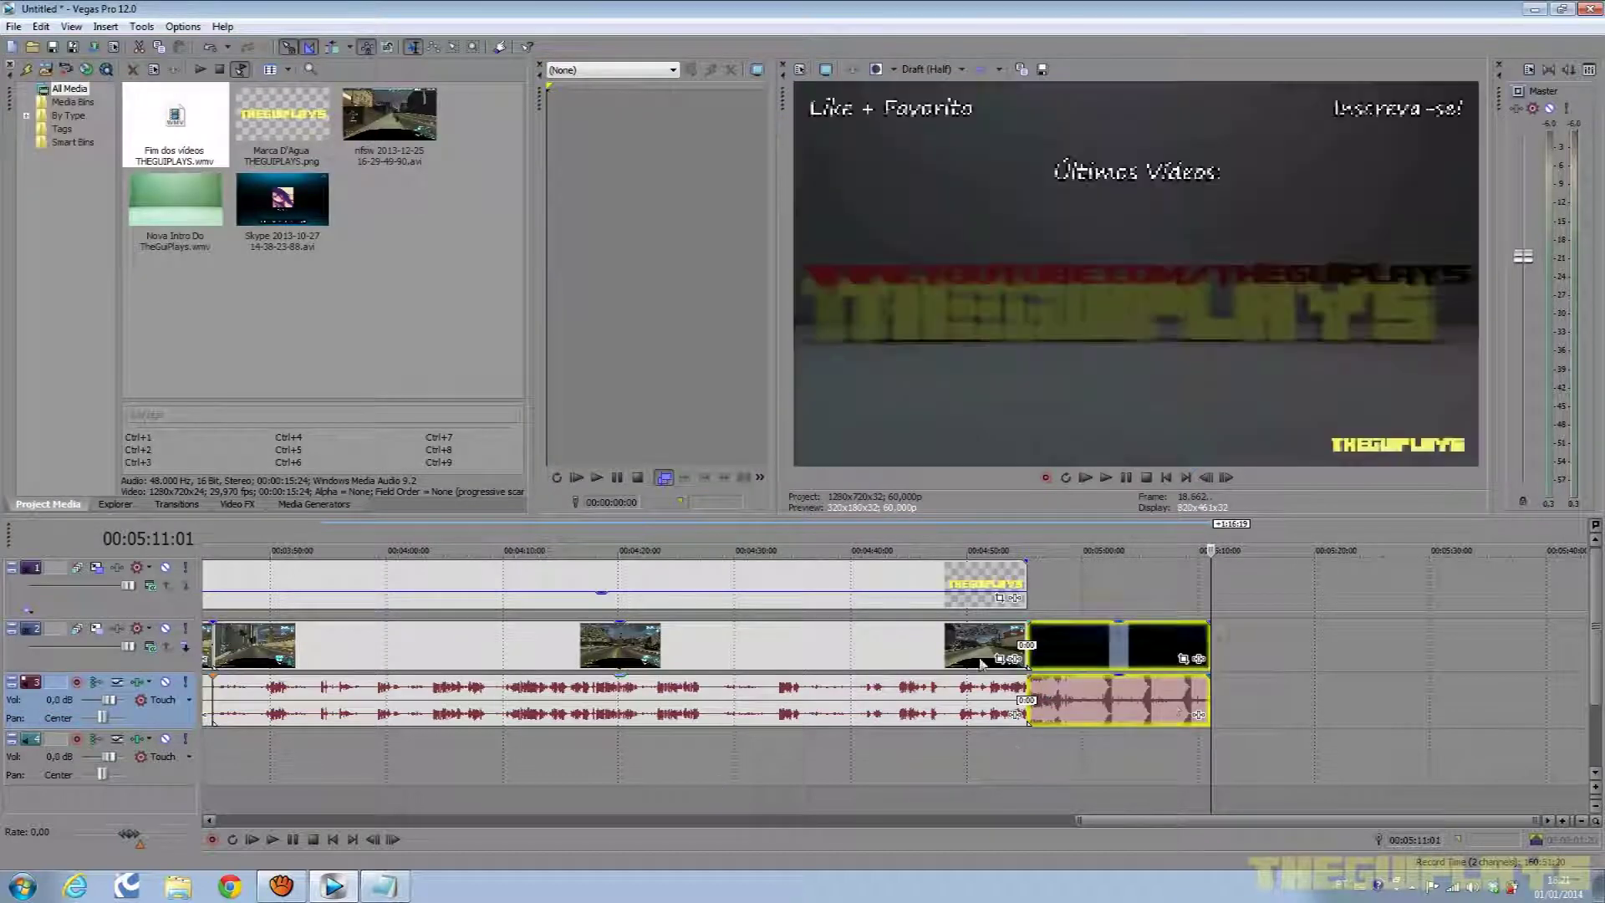
Try lowering the outro clip's video opacity to 0 %, and restore it to full opacity.
click(1090, 703)
click(1135, 717)
click(1102, 665)
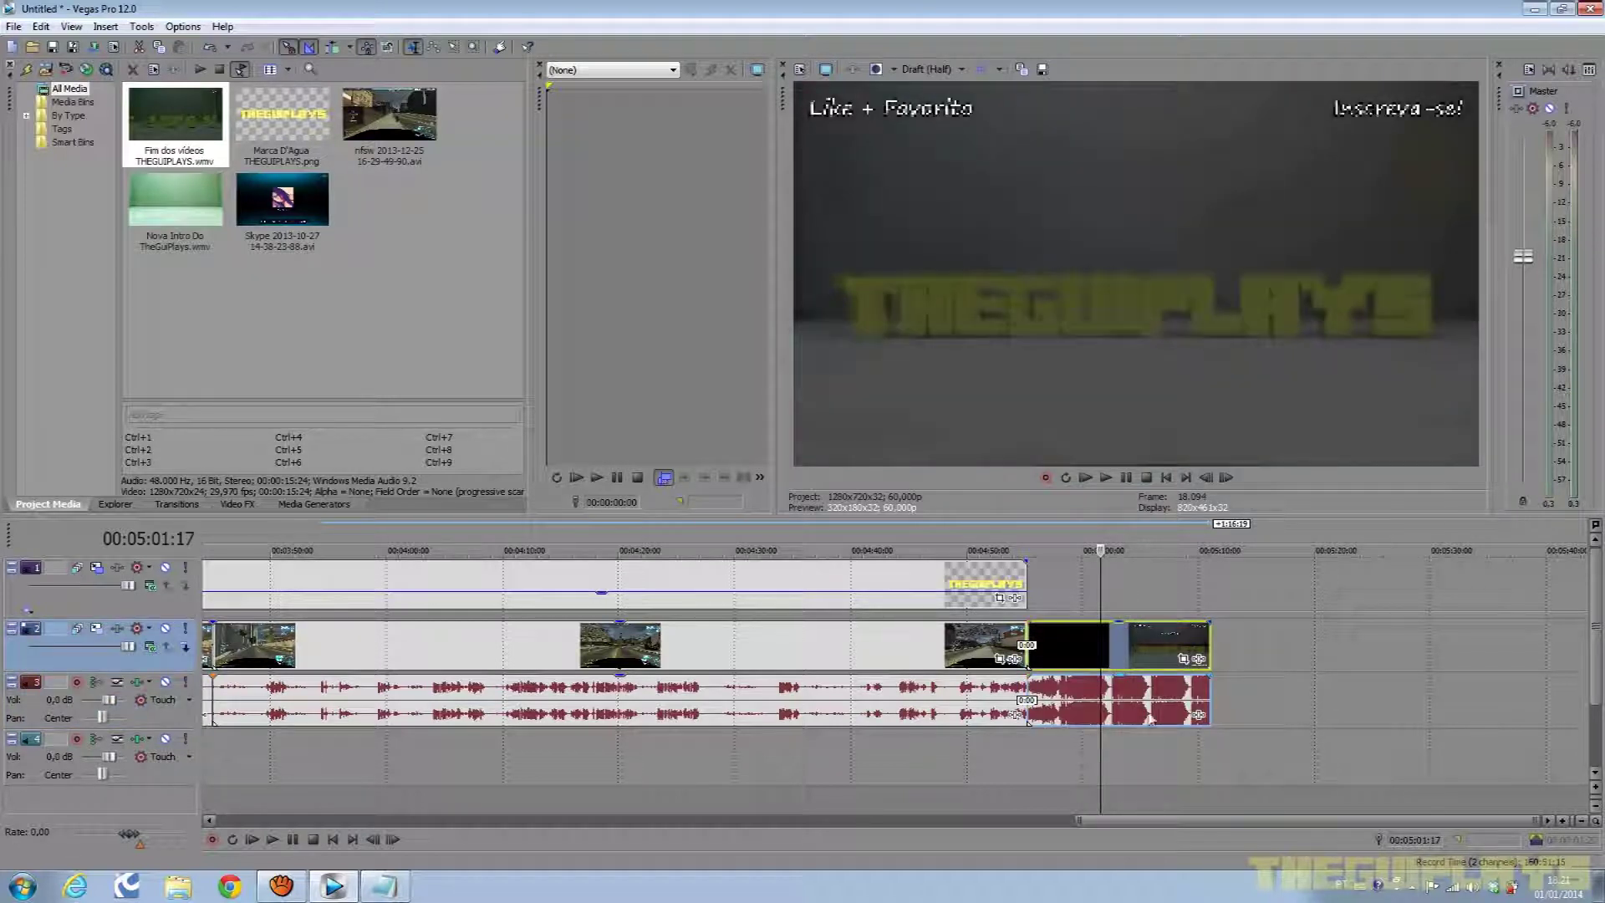
click(1098, 707)
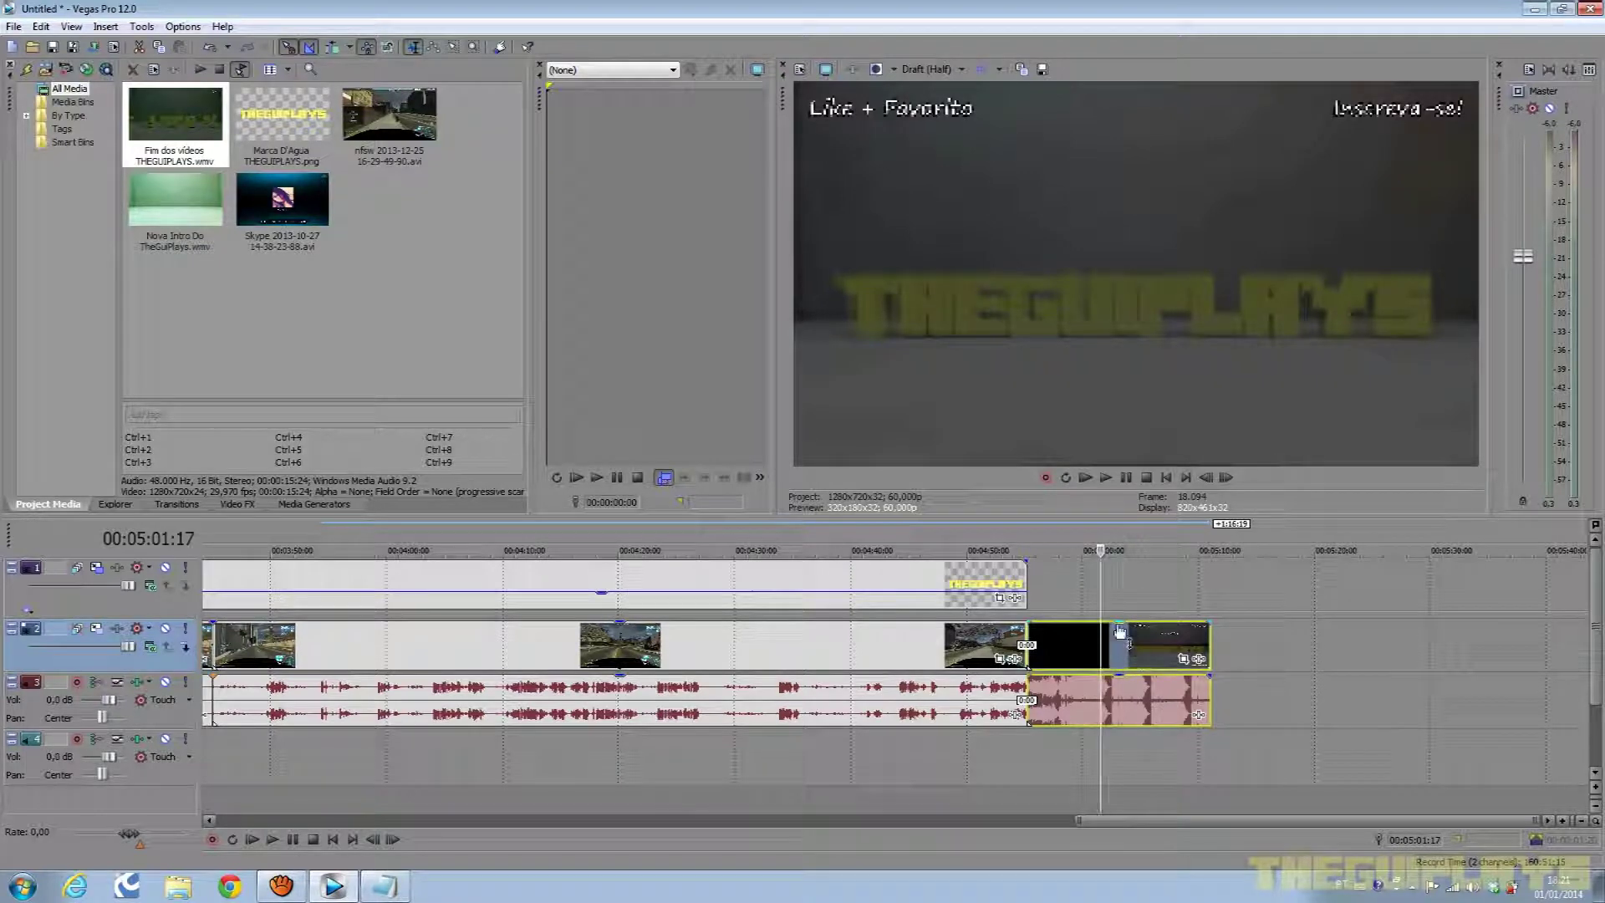
drag(1121, 629, 1121, 729)
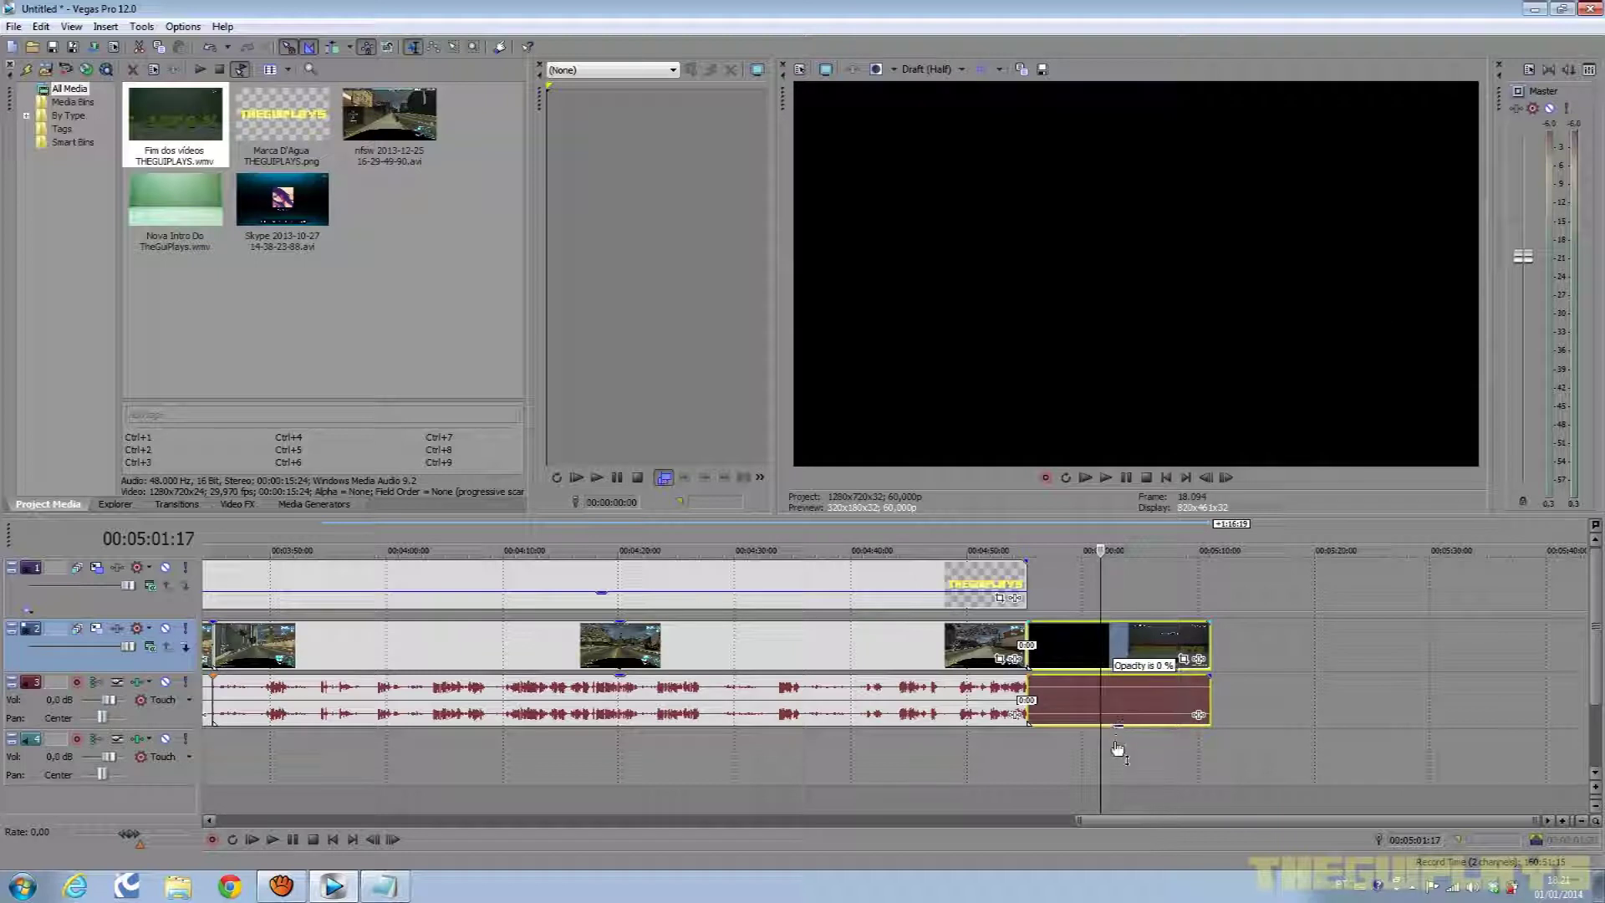
drag(1128, 720, 1120, 625)
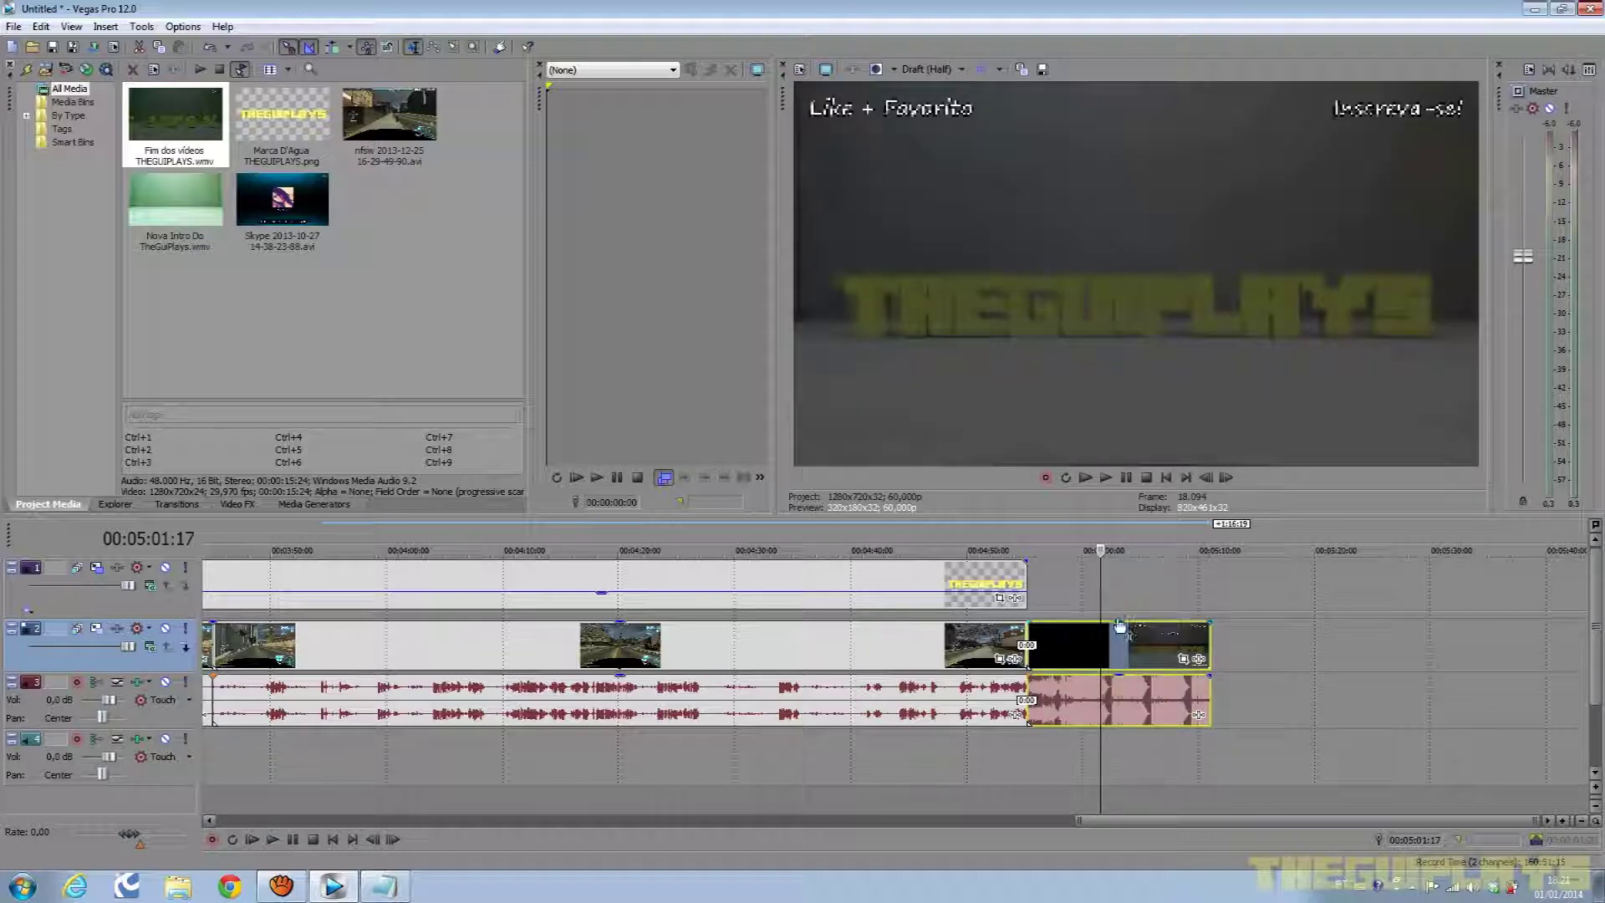
Lower the outro clip's audio gain and overlap the clip with the end of the gameplay for a 1:00 crossfade.
click(1116, 702)
drag(1119, 678, 1117, 714)
scroll(1115, 679, up, 2)
scroll(1036, 658, up, 3)
drag(1047, 649, 1003, 660)
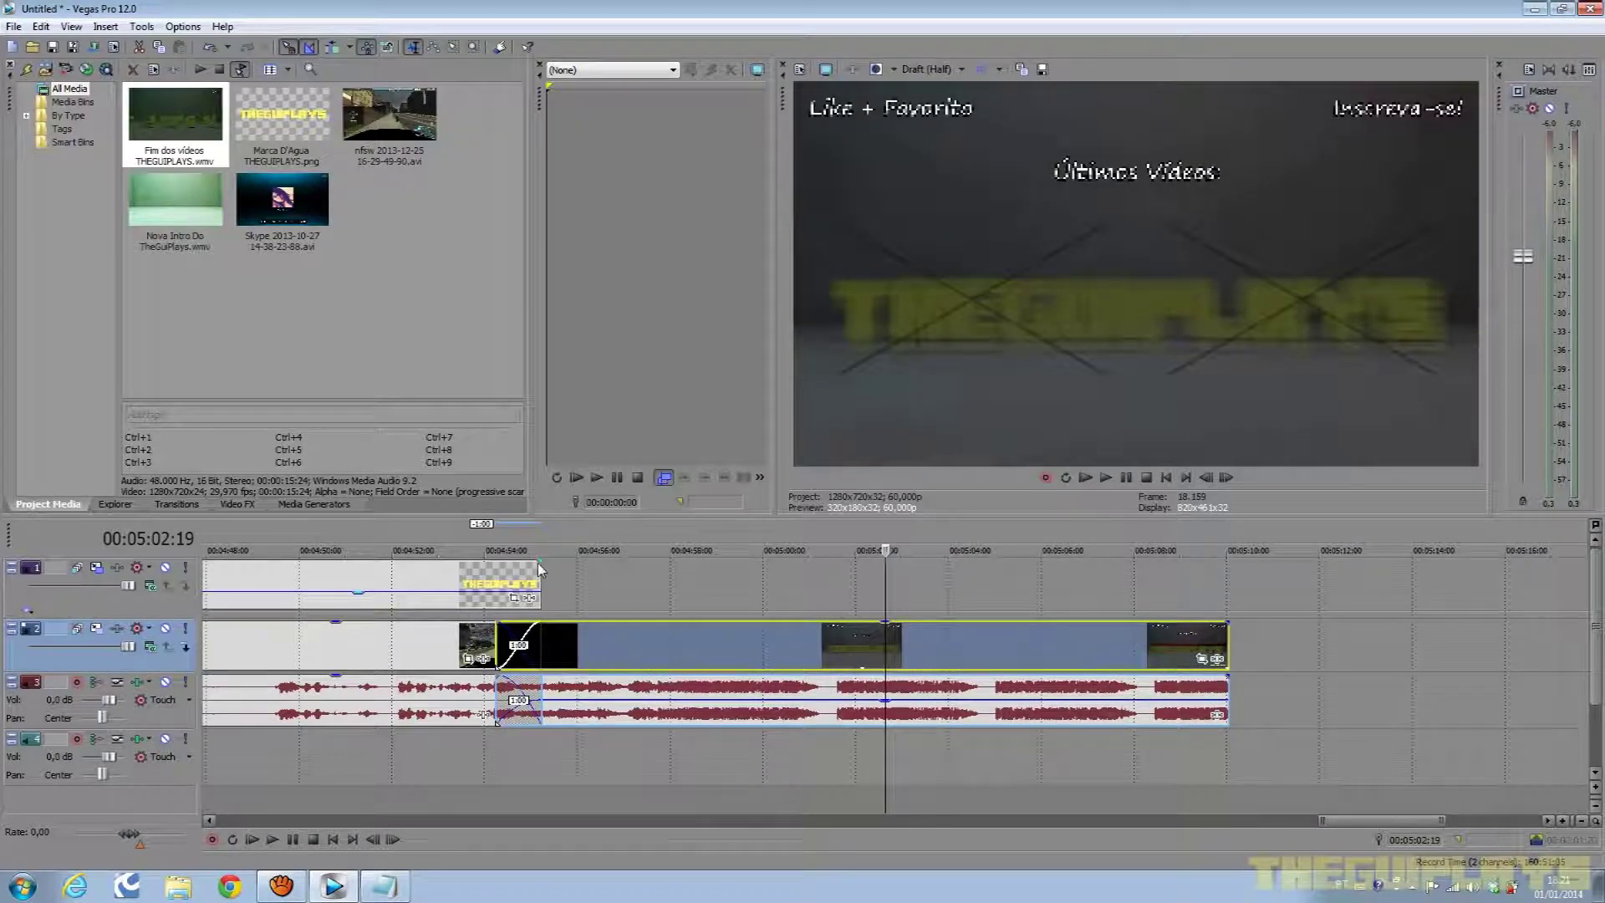
Fade out the watermark's end over the length of the crossfade, and play the transition from 00:04:54:07.
drag(541, 560, 496, 563)
click(496, 550)
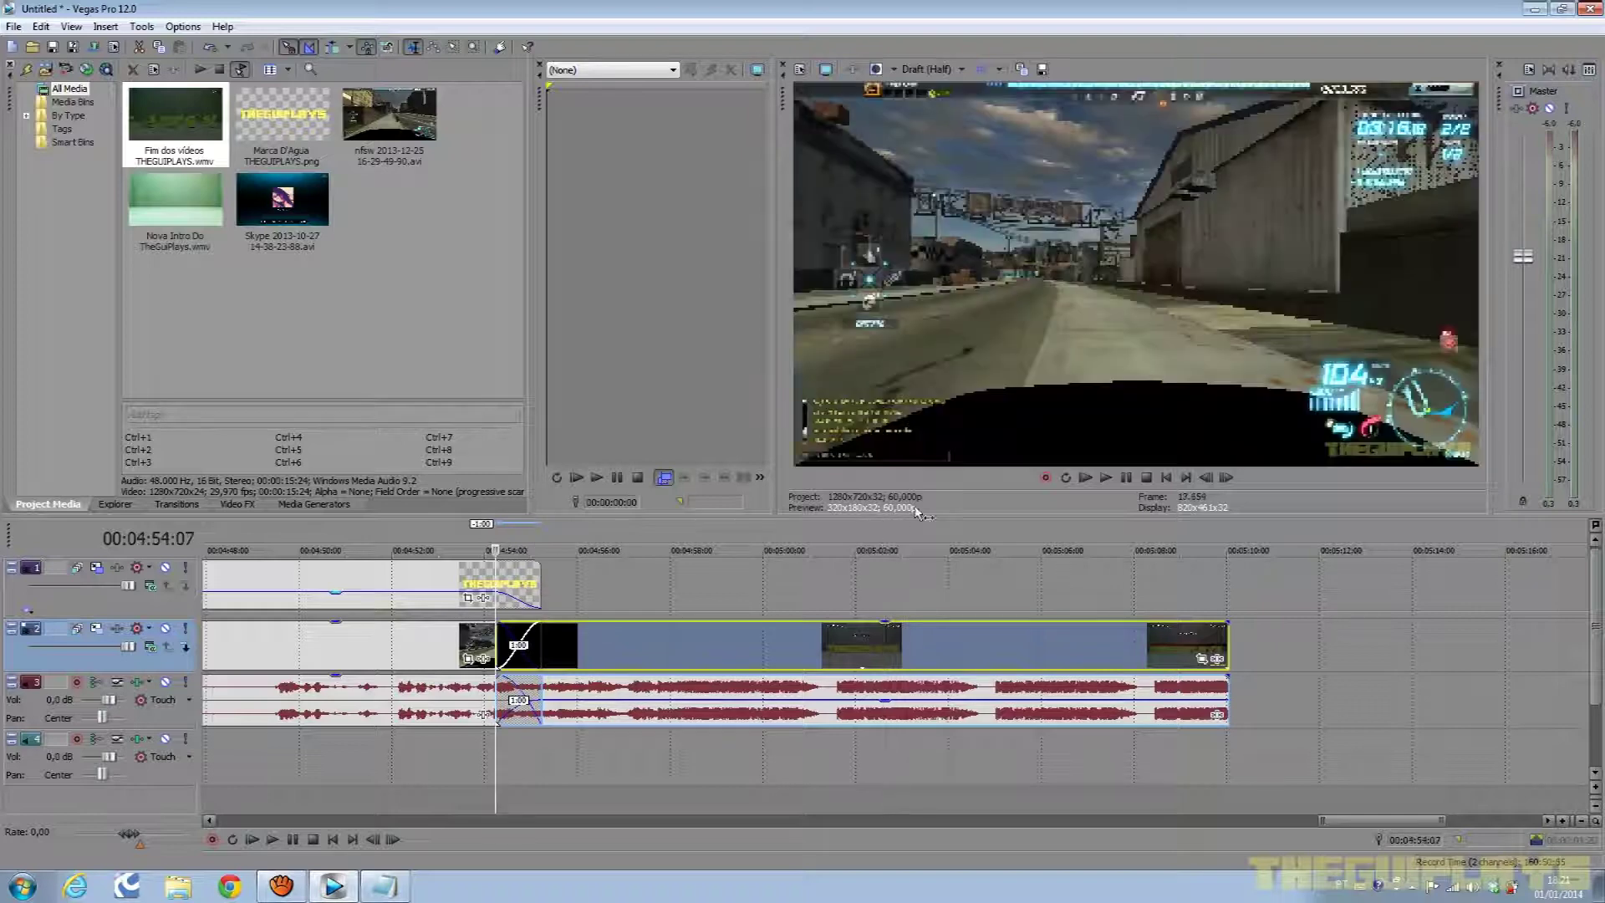
click(1123, 478)
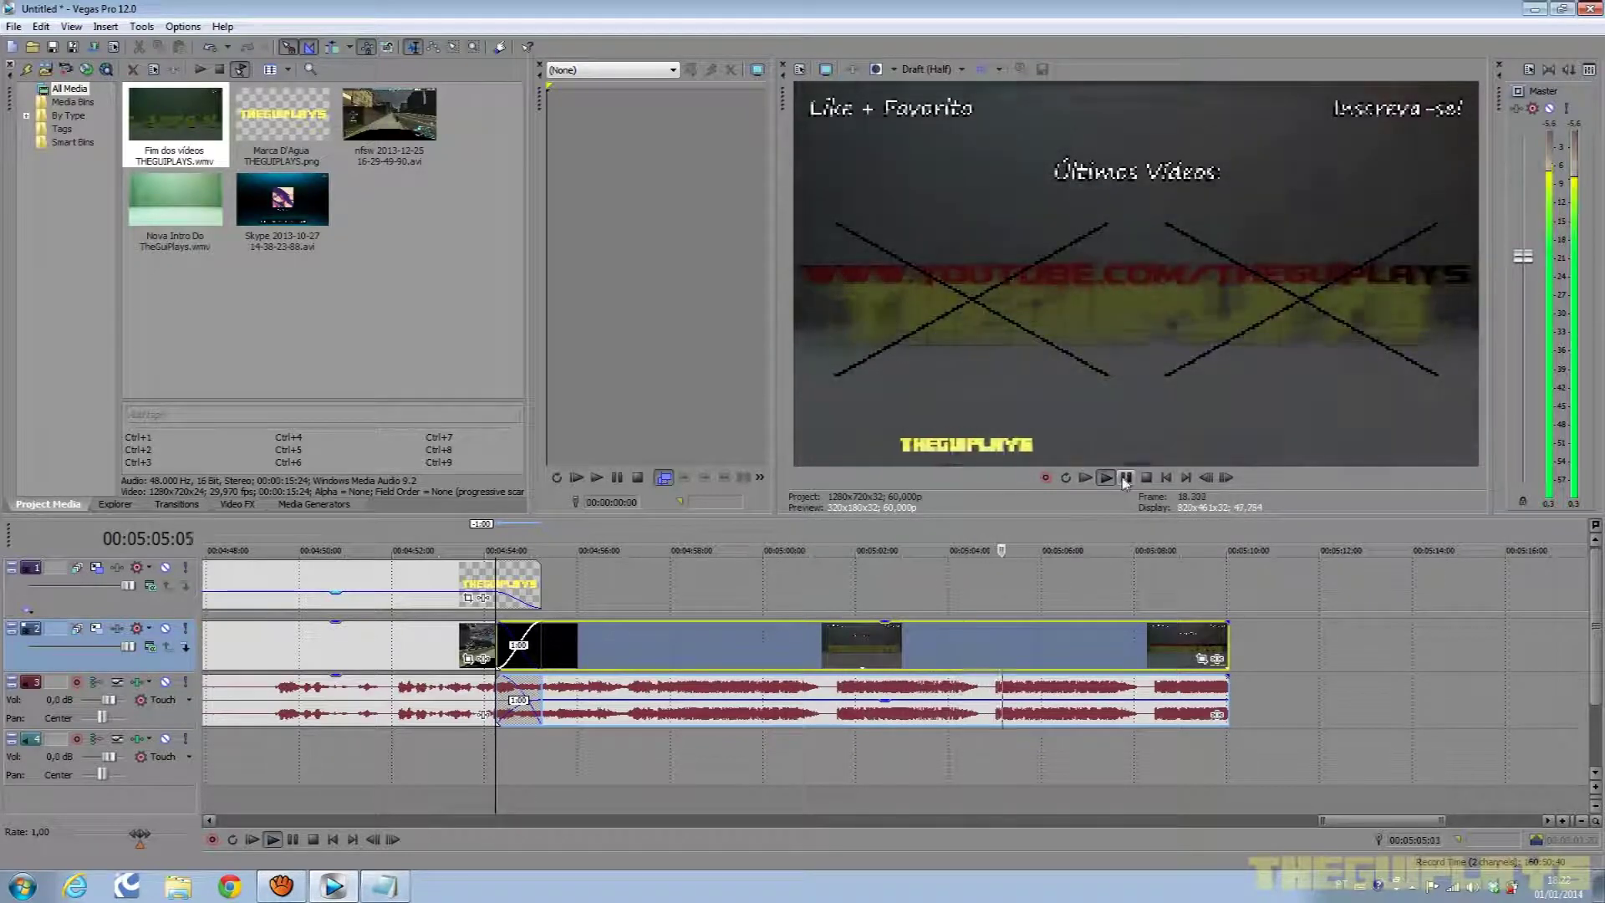
click(1125, 478)
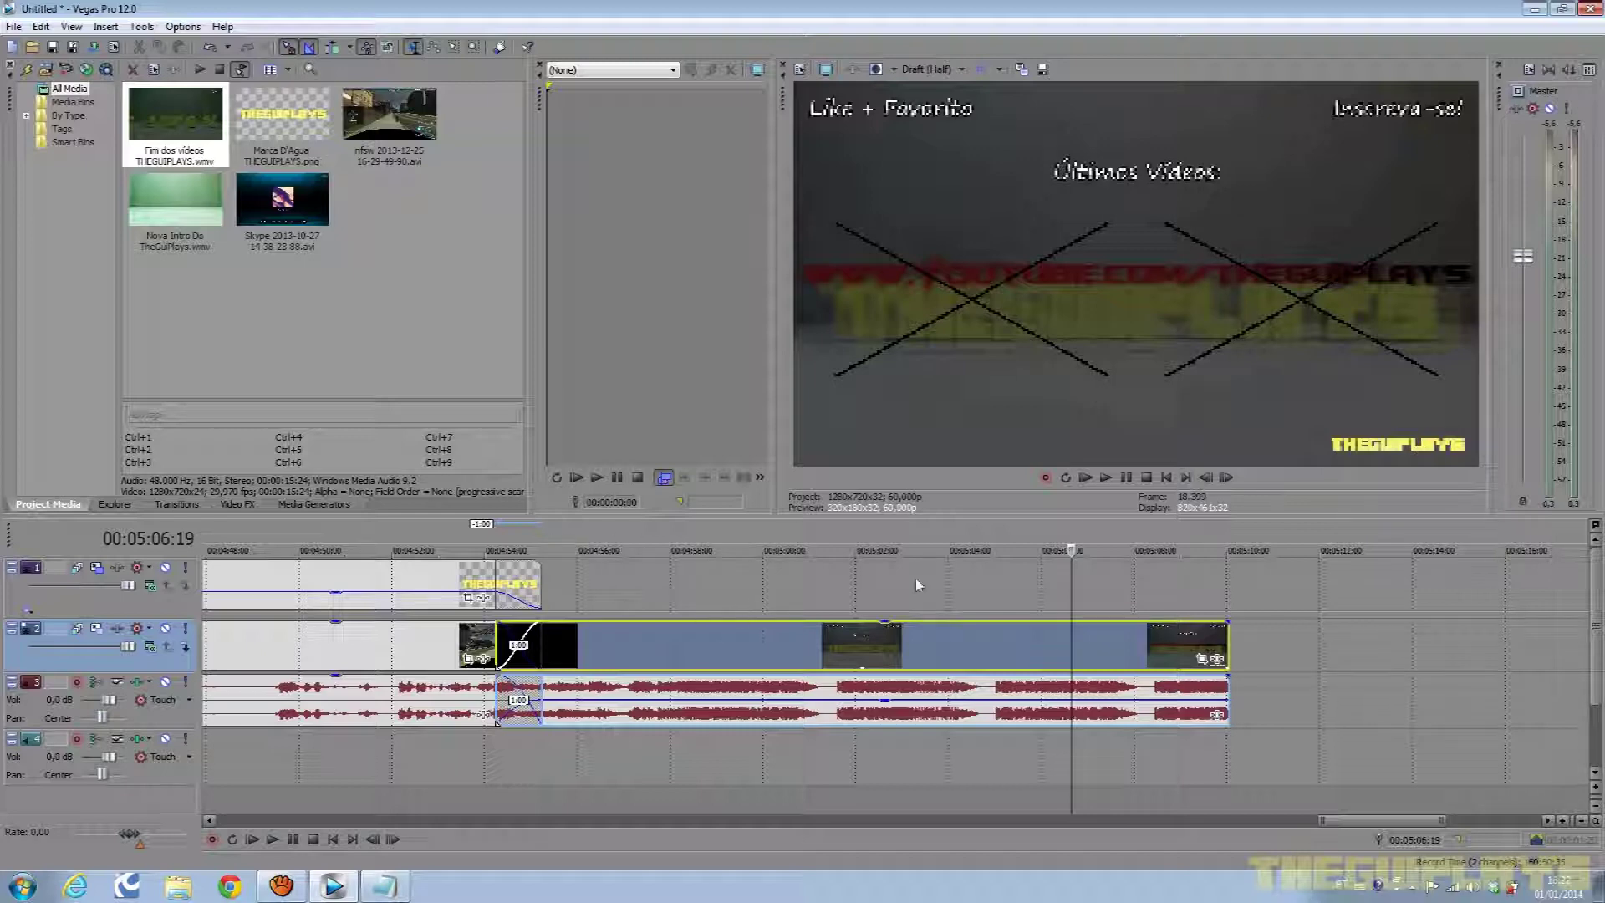
Place the cursor in the outro at 00:05:02:09, just before the two crossed video boxes appear.
scroll(1051, 628, down, 4)
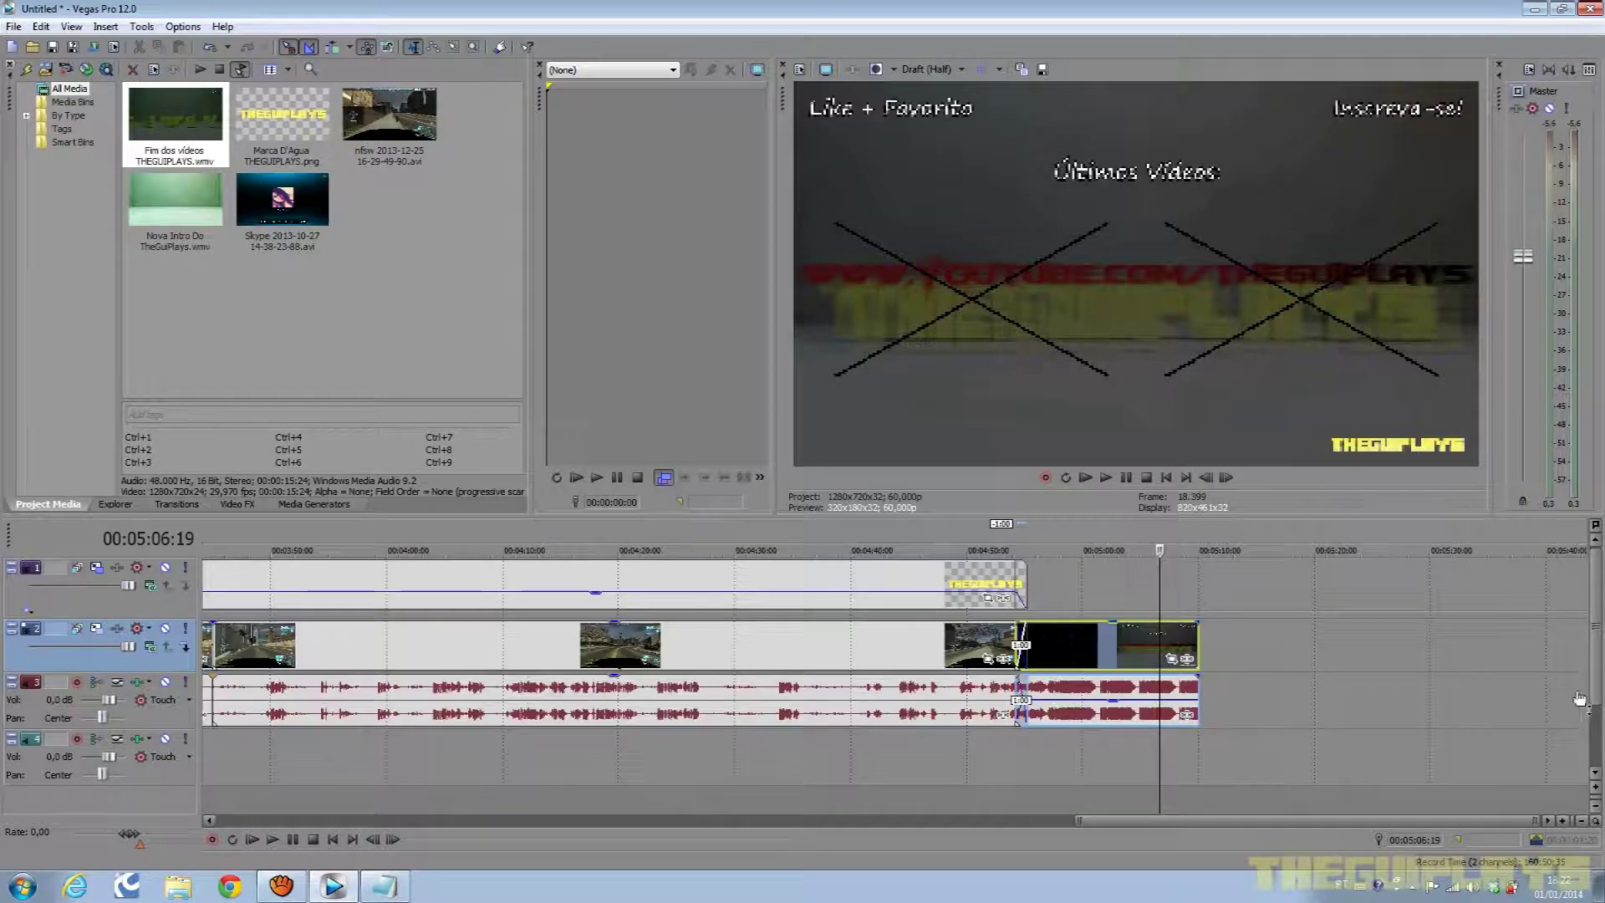
click(1136, 533)
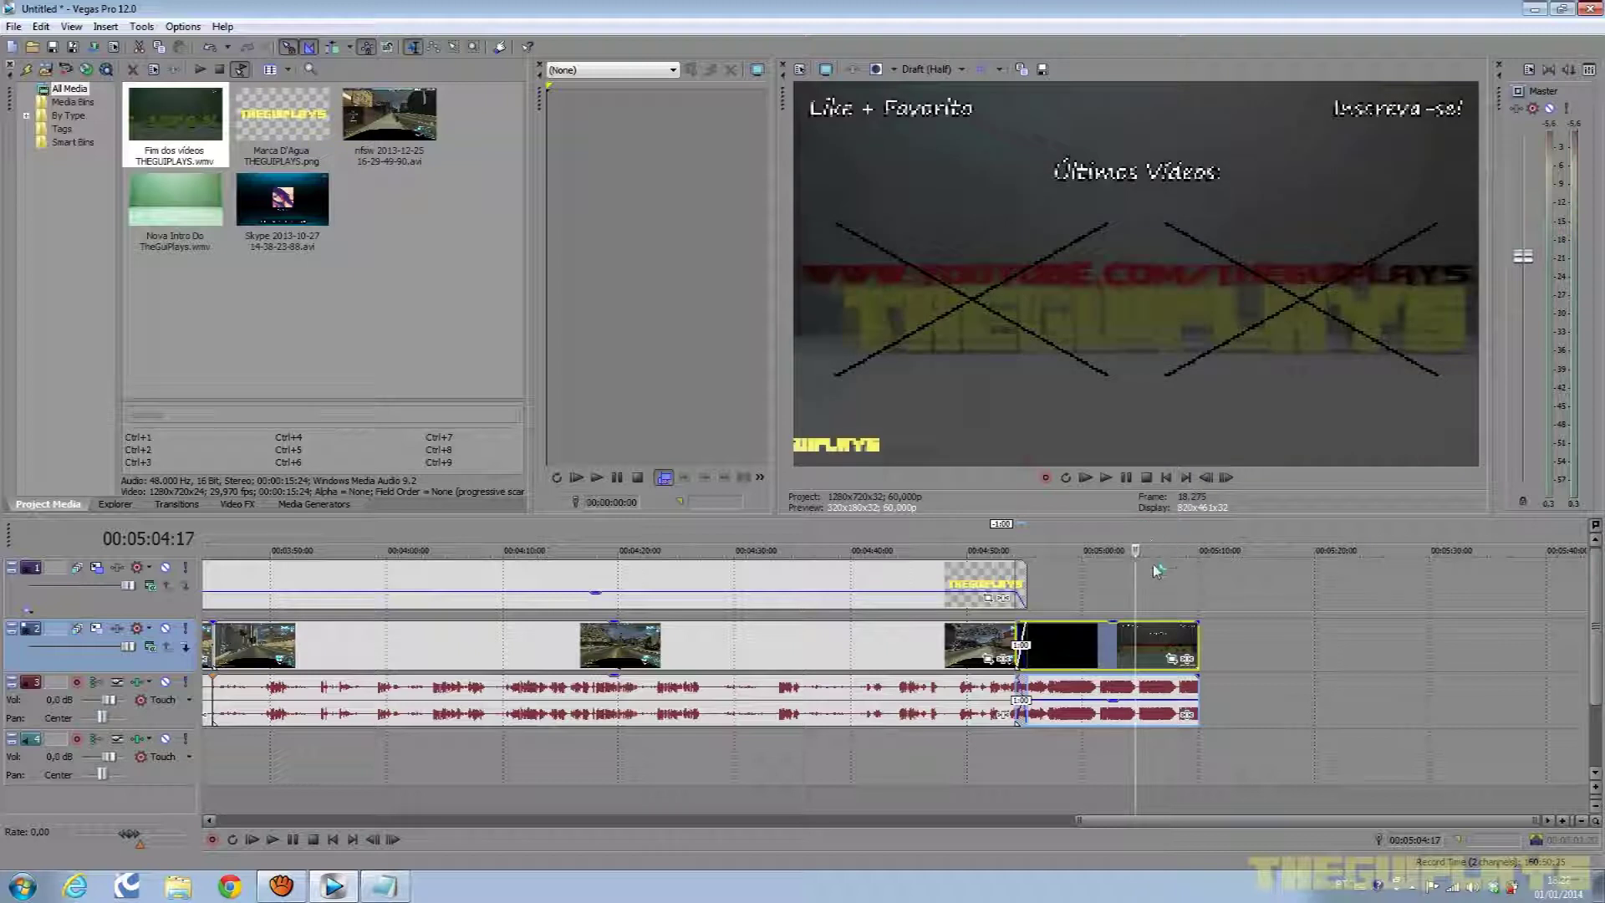
drag(1126, 532, 1107, 535)
click(1222, 481)
click(1221, 481)
click(1221, 482)
click(1221, 481)
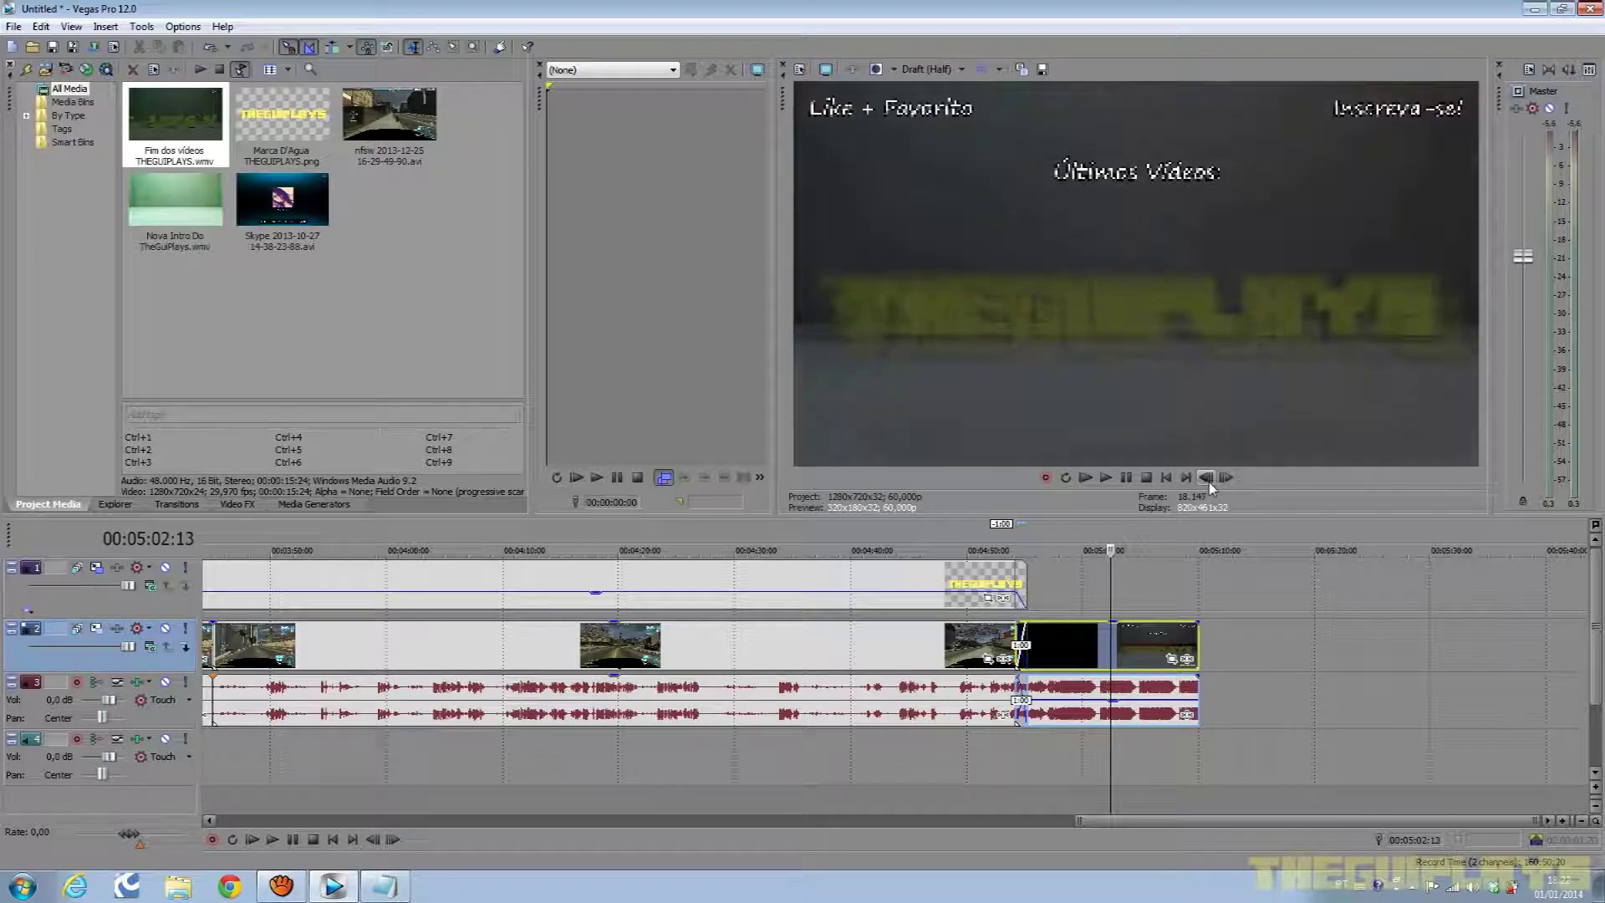
click(1209, 483)
click(1209, 483)
click(1208, 482)
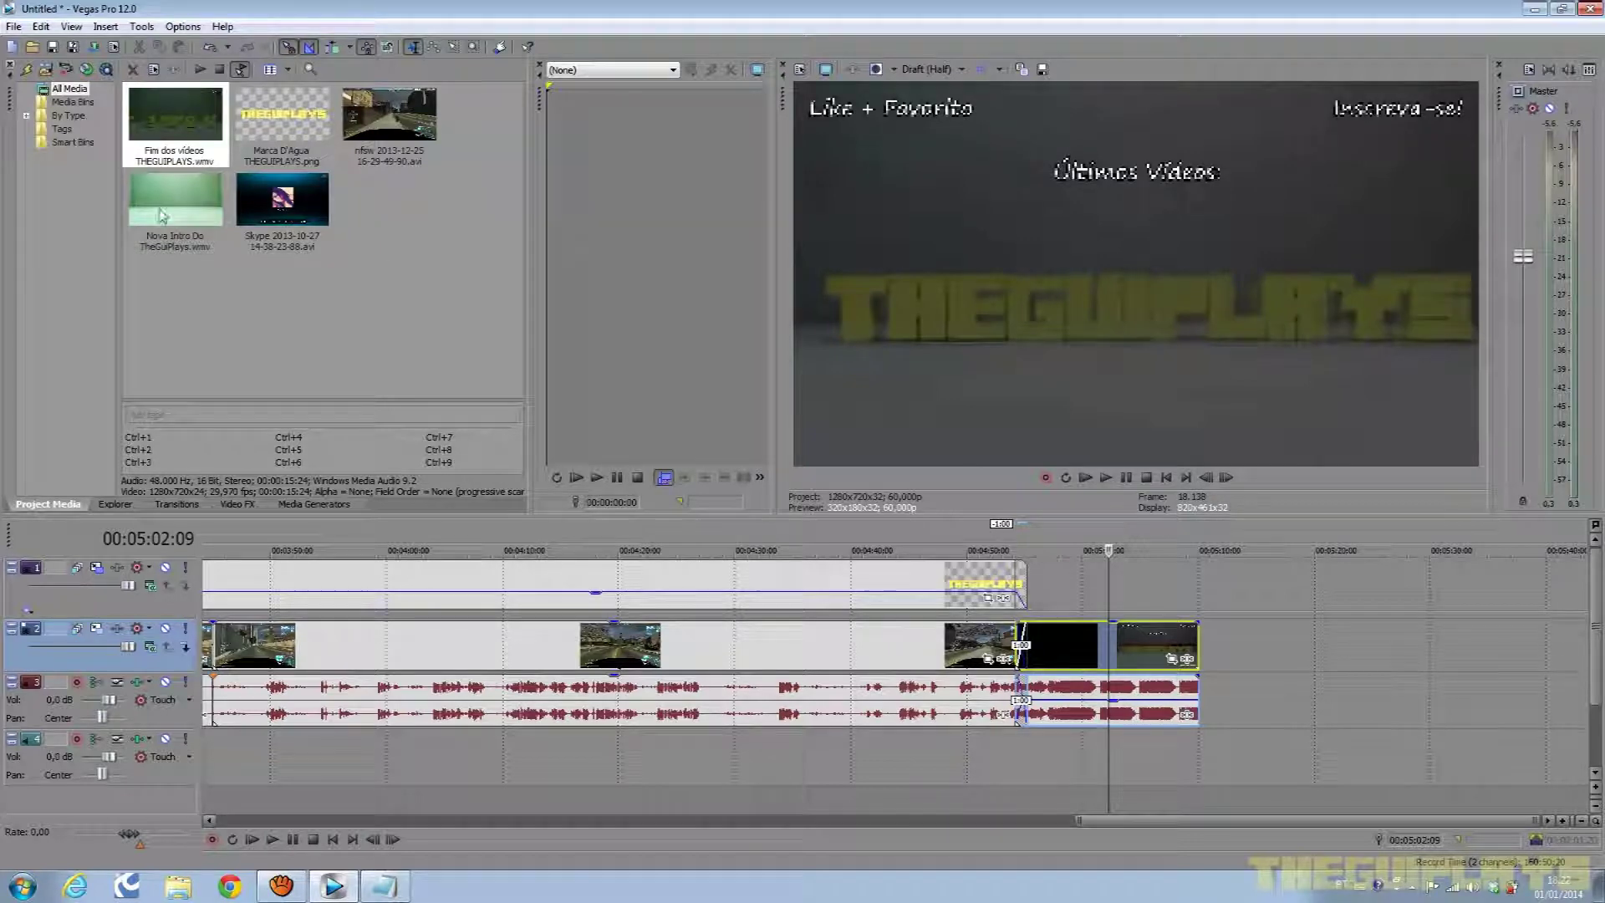
Start opening a media file and browse to the Movies folder of Fraps on Local Disk (C:).
click(10, 27)
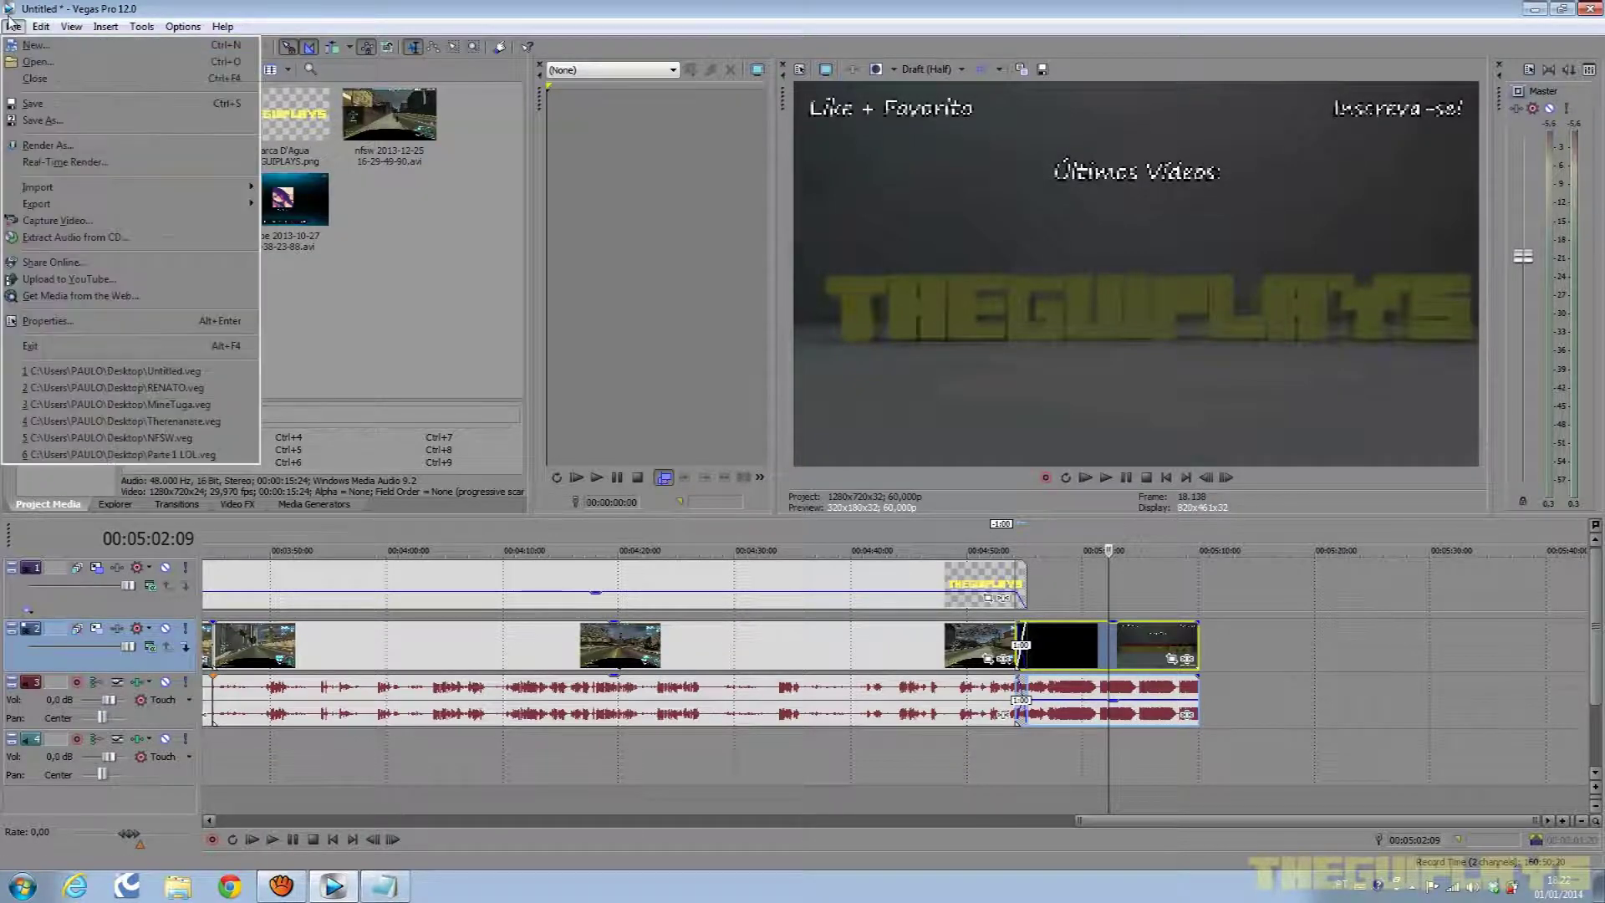
click(38, 62)
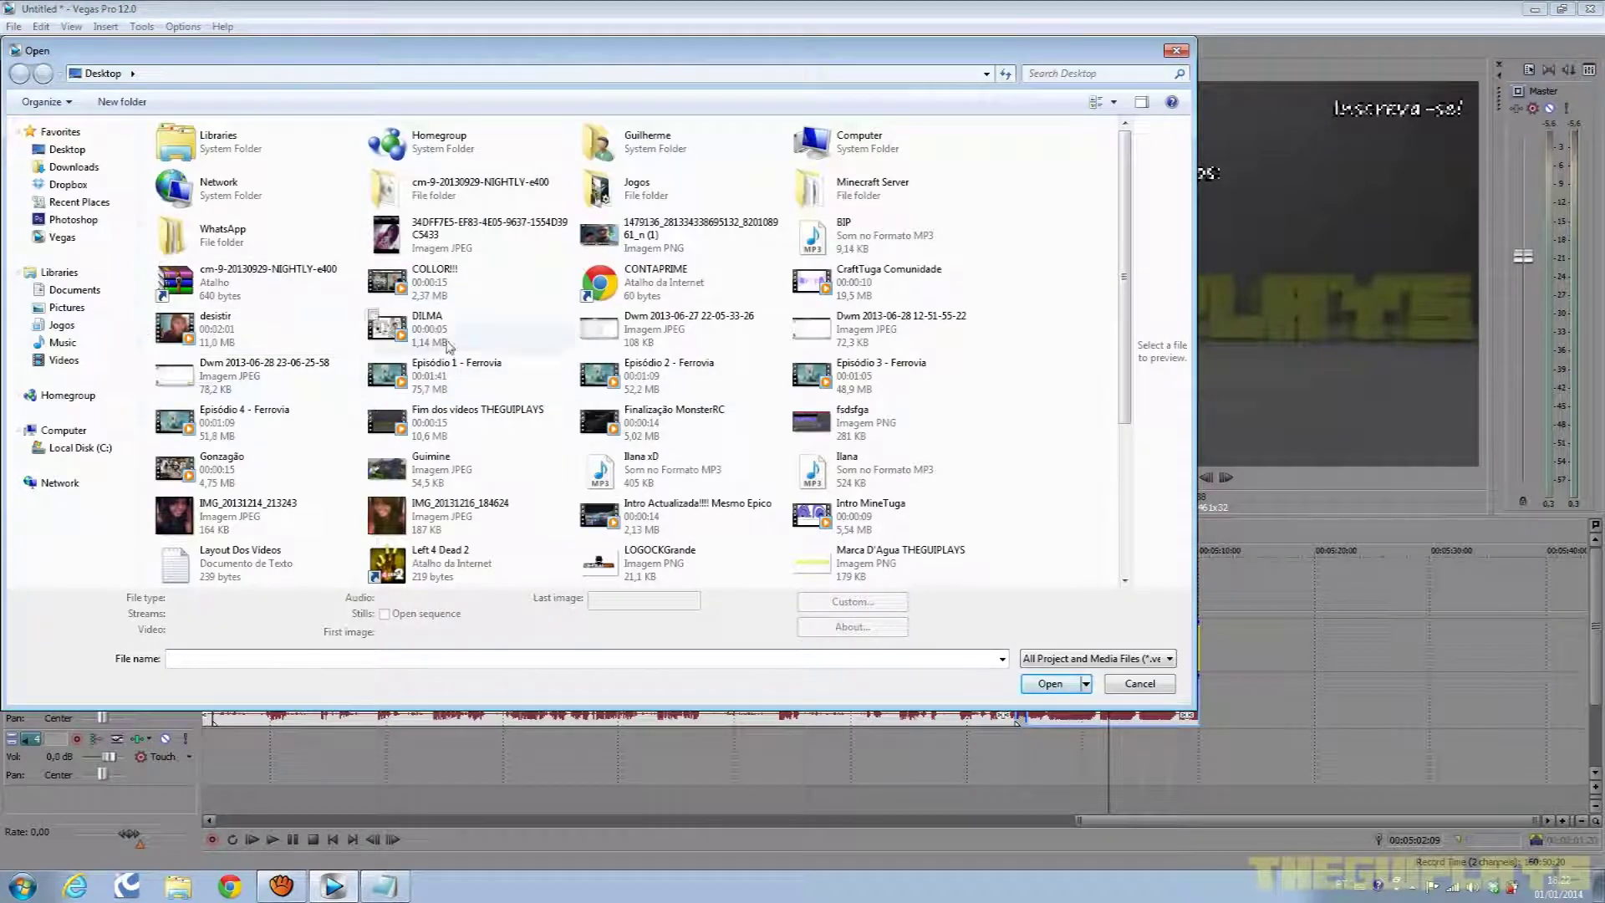
click(73, 449)
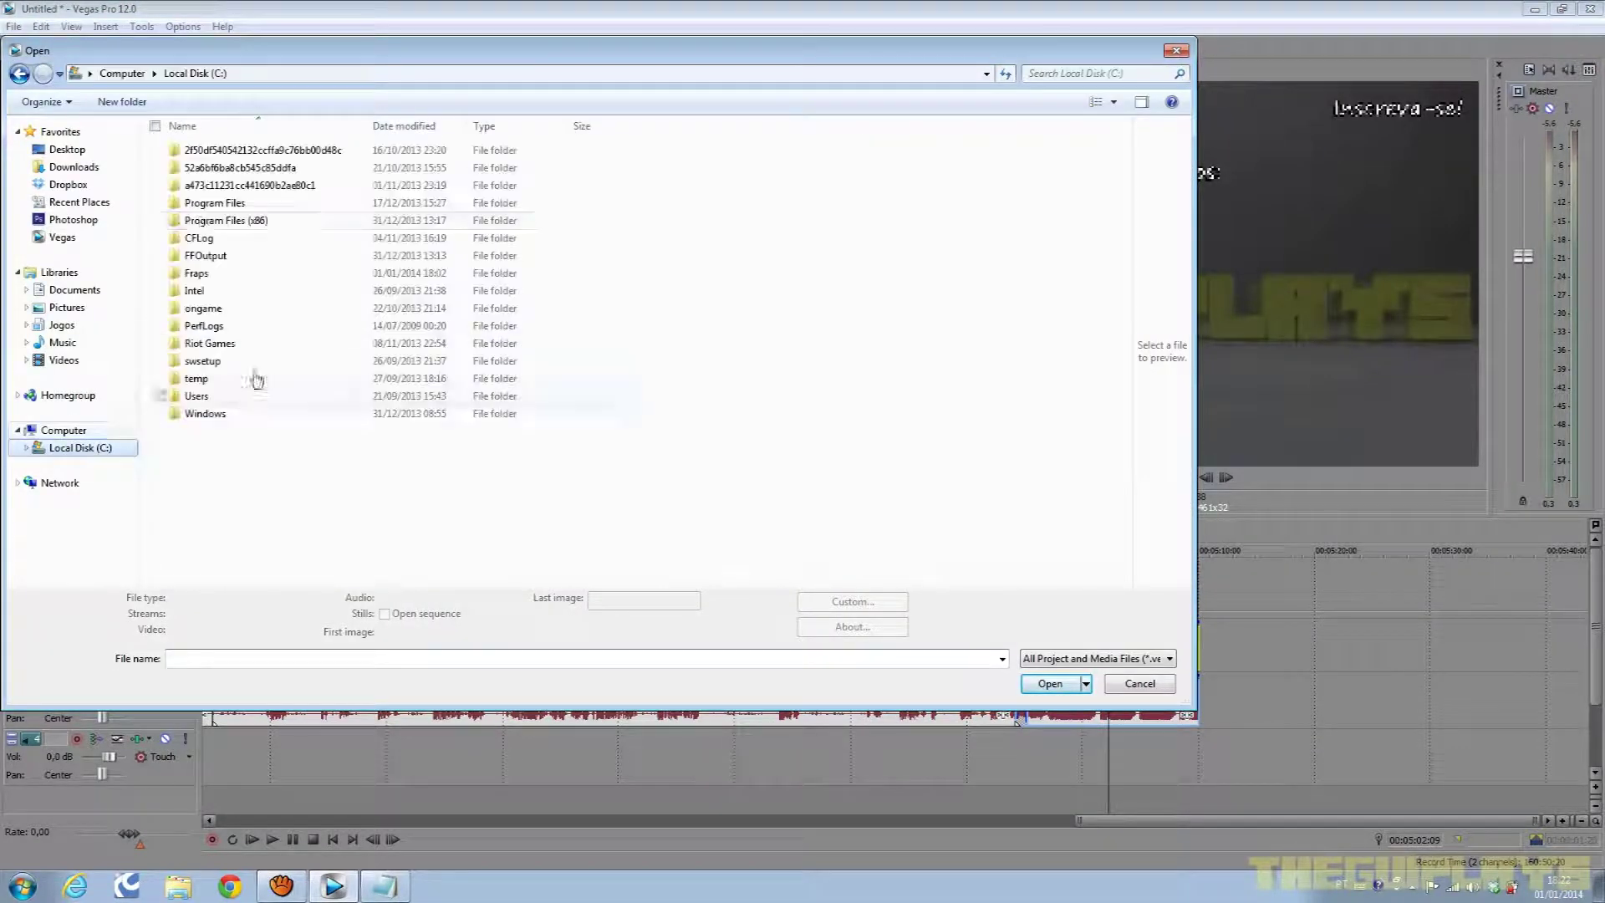
click(222, 257)
double_click(221, 257)
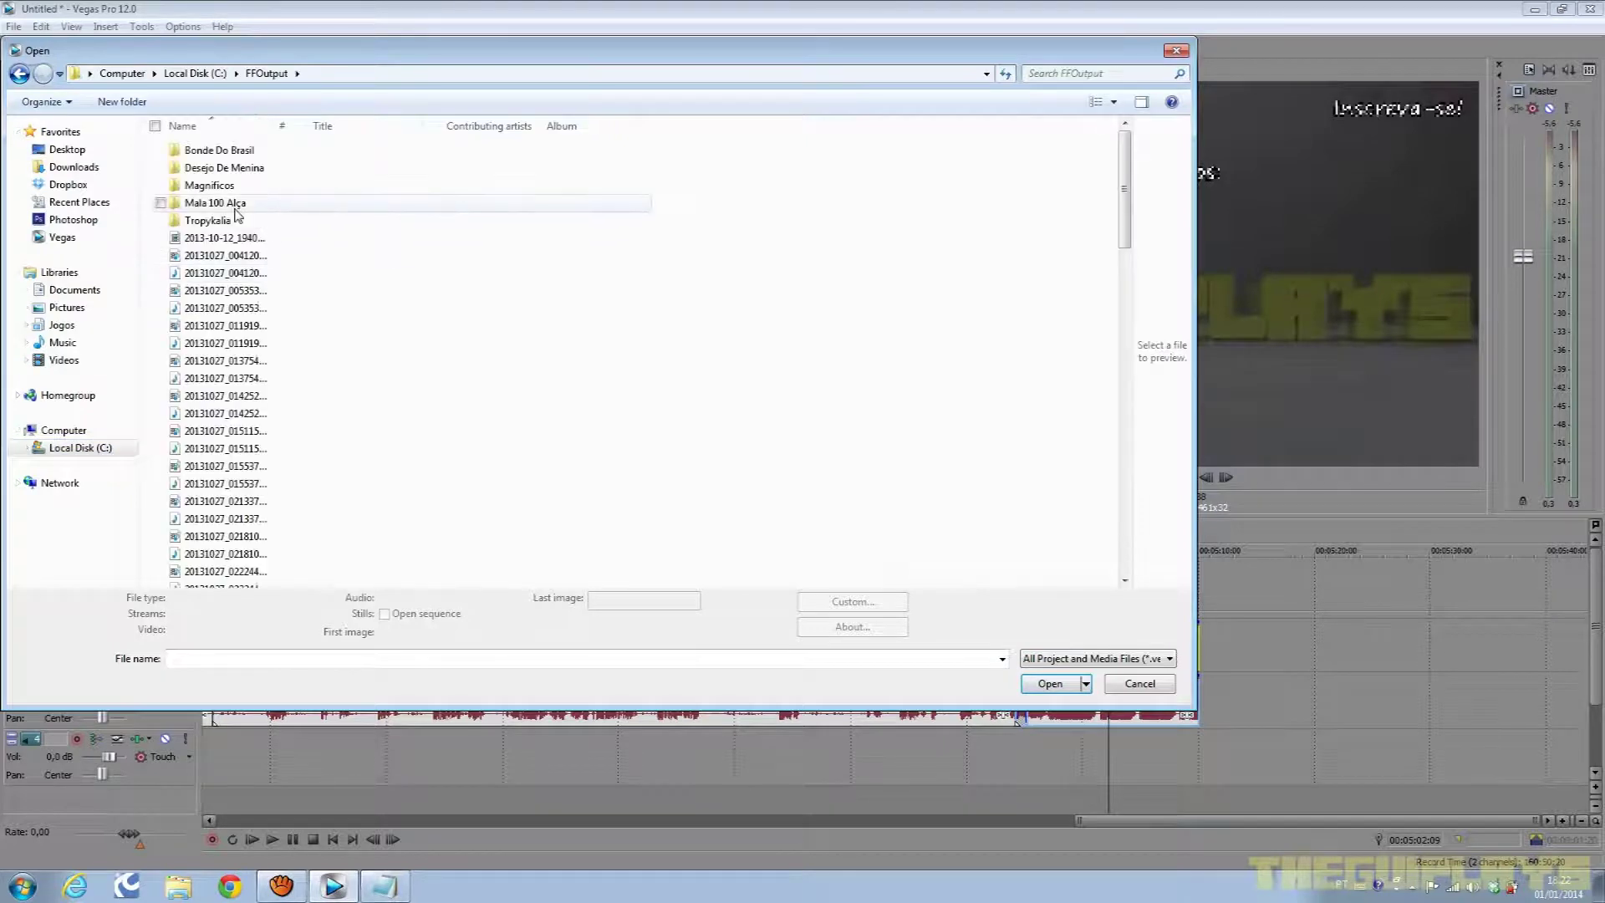
click(73, 448)
double_click(213, 276)
click(262, 190)
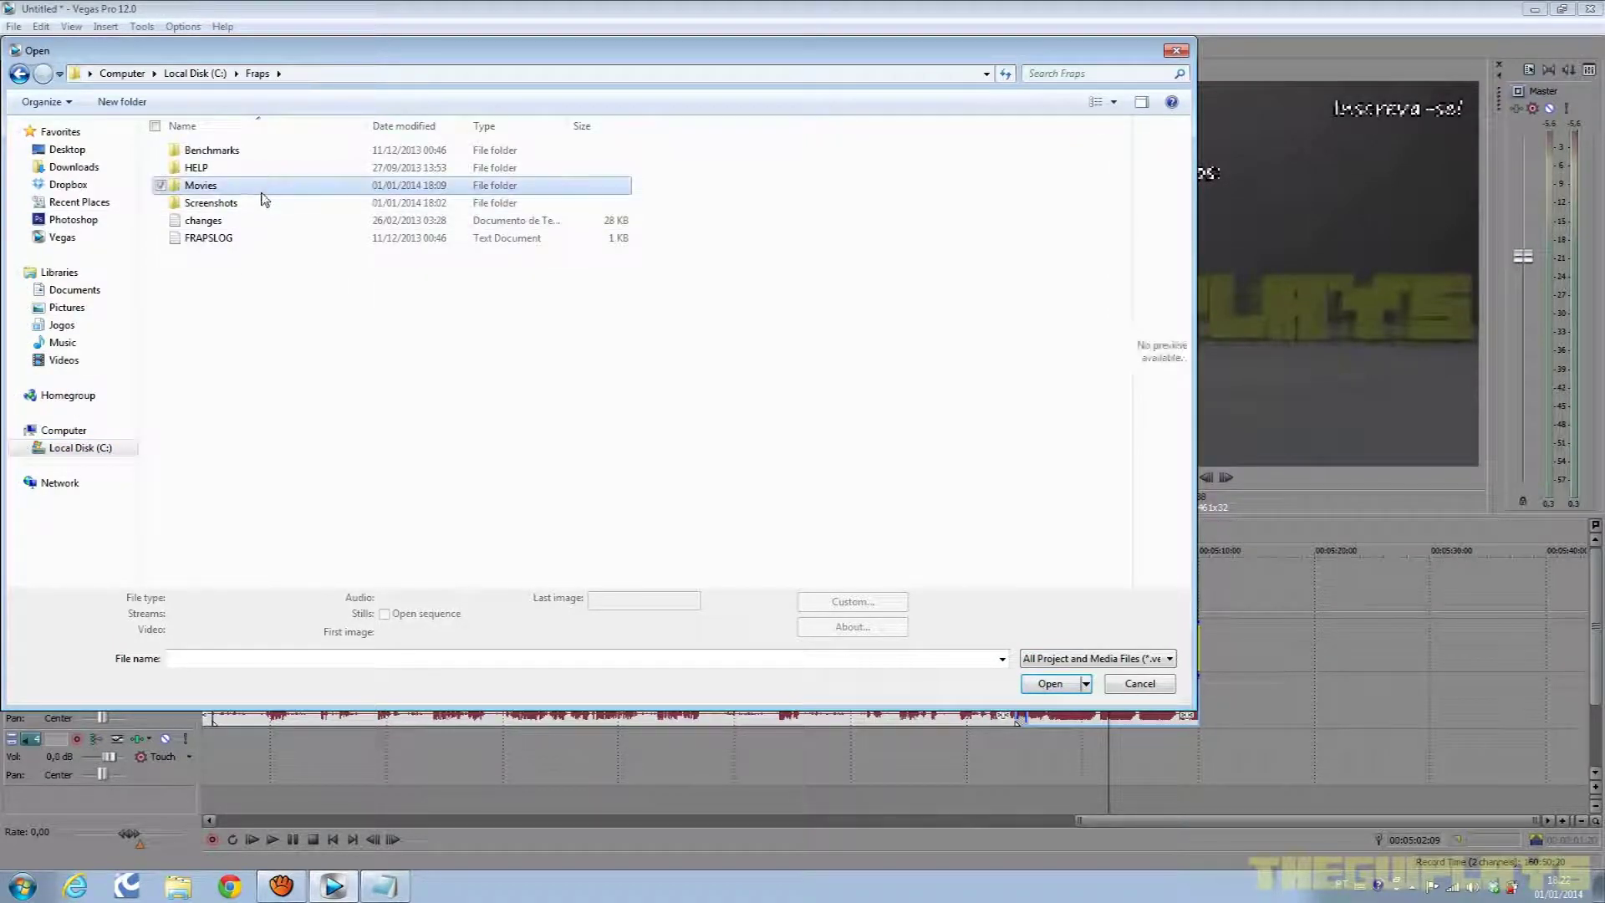
double_click(263, 191)
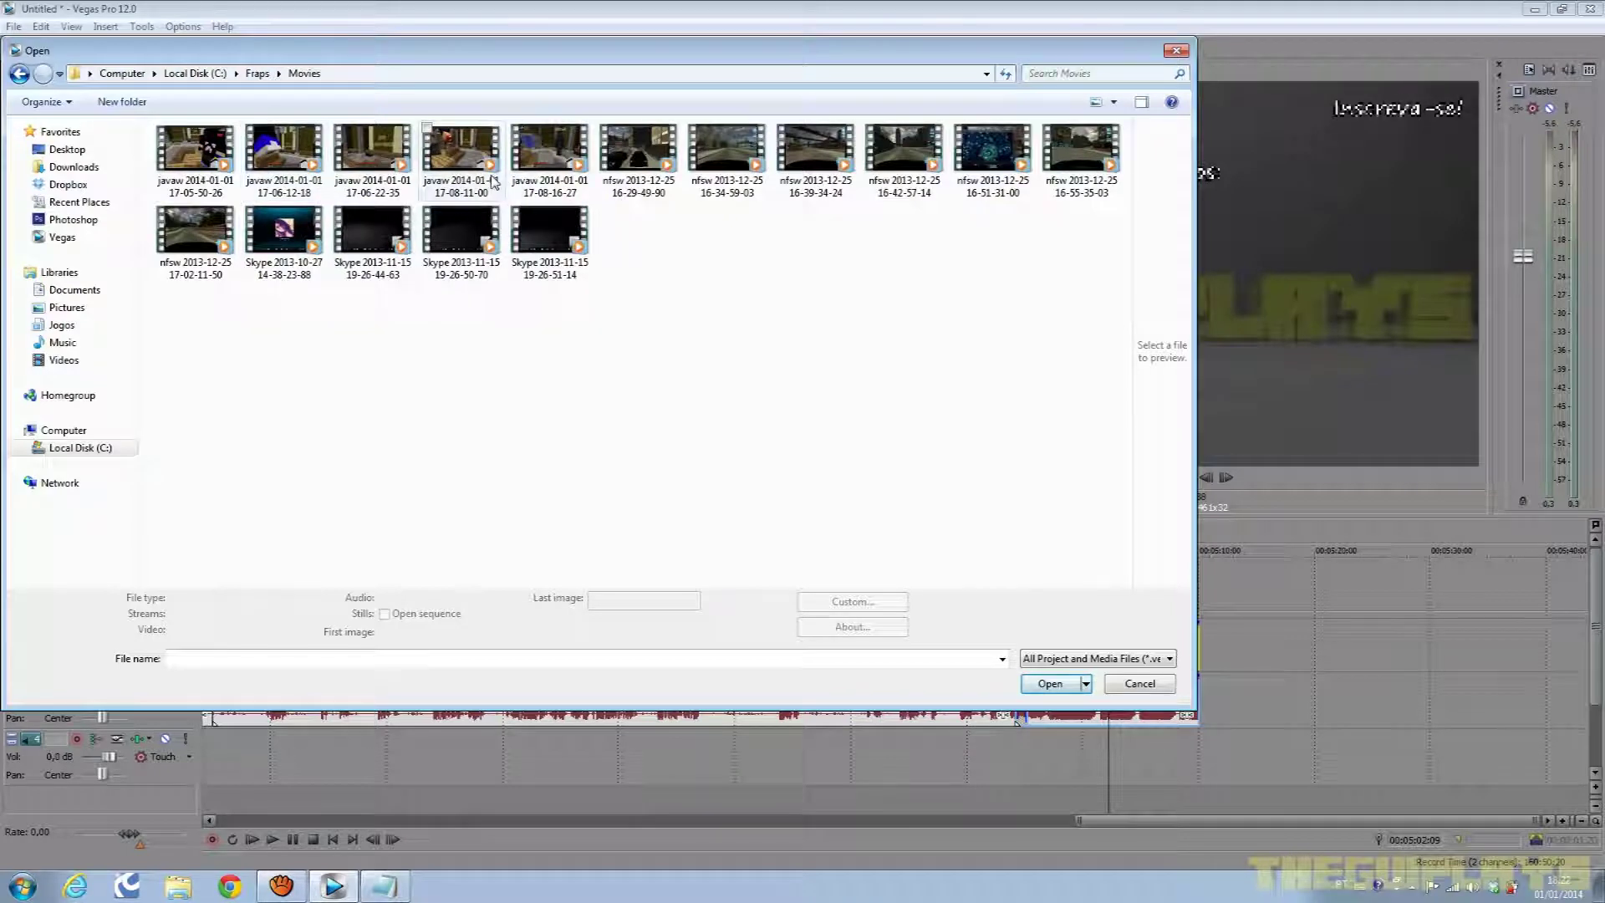
click(493, 182)
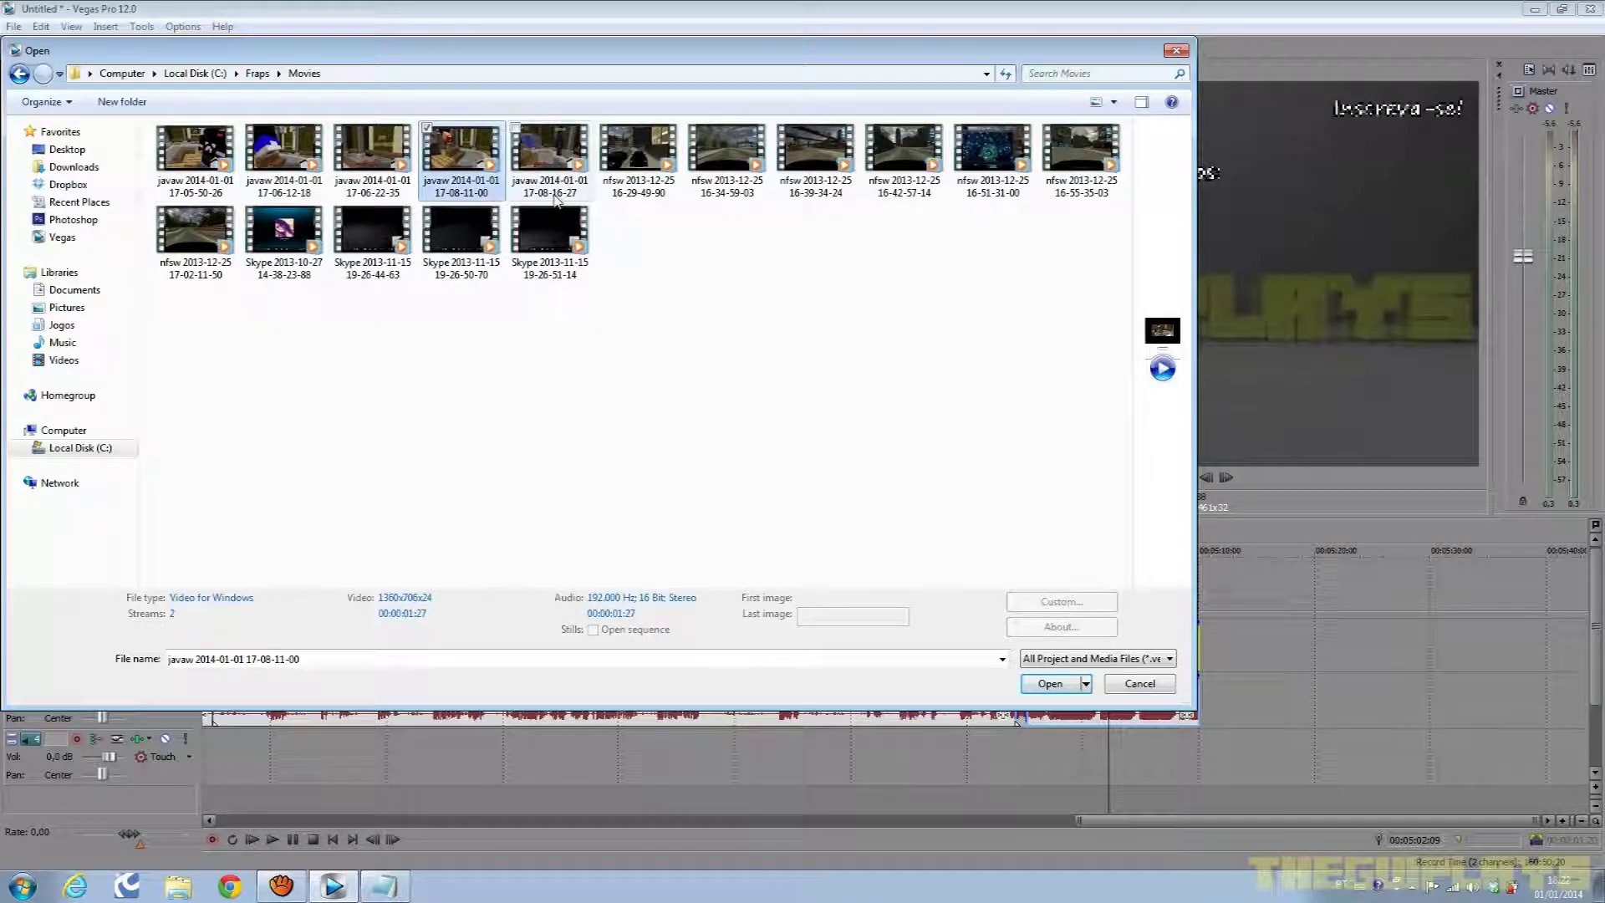
ctrl+click(555, 198)
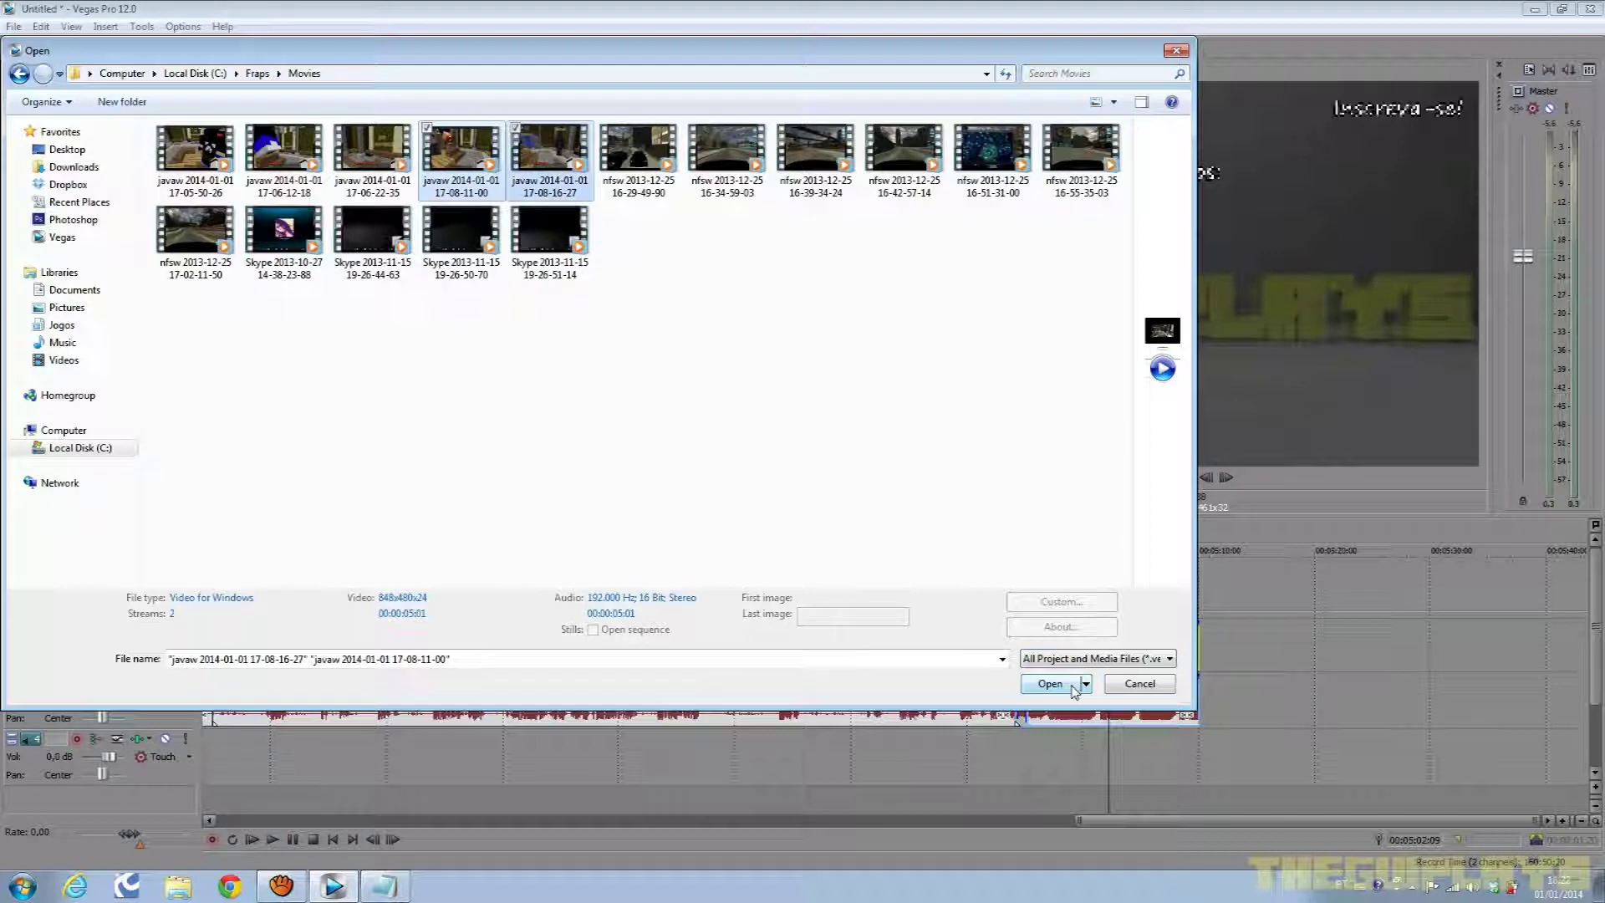
ctrl+click(585, 174)
click(1050, 683)
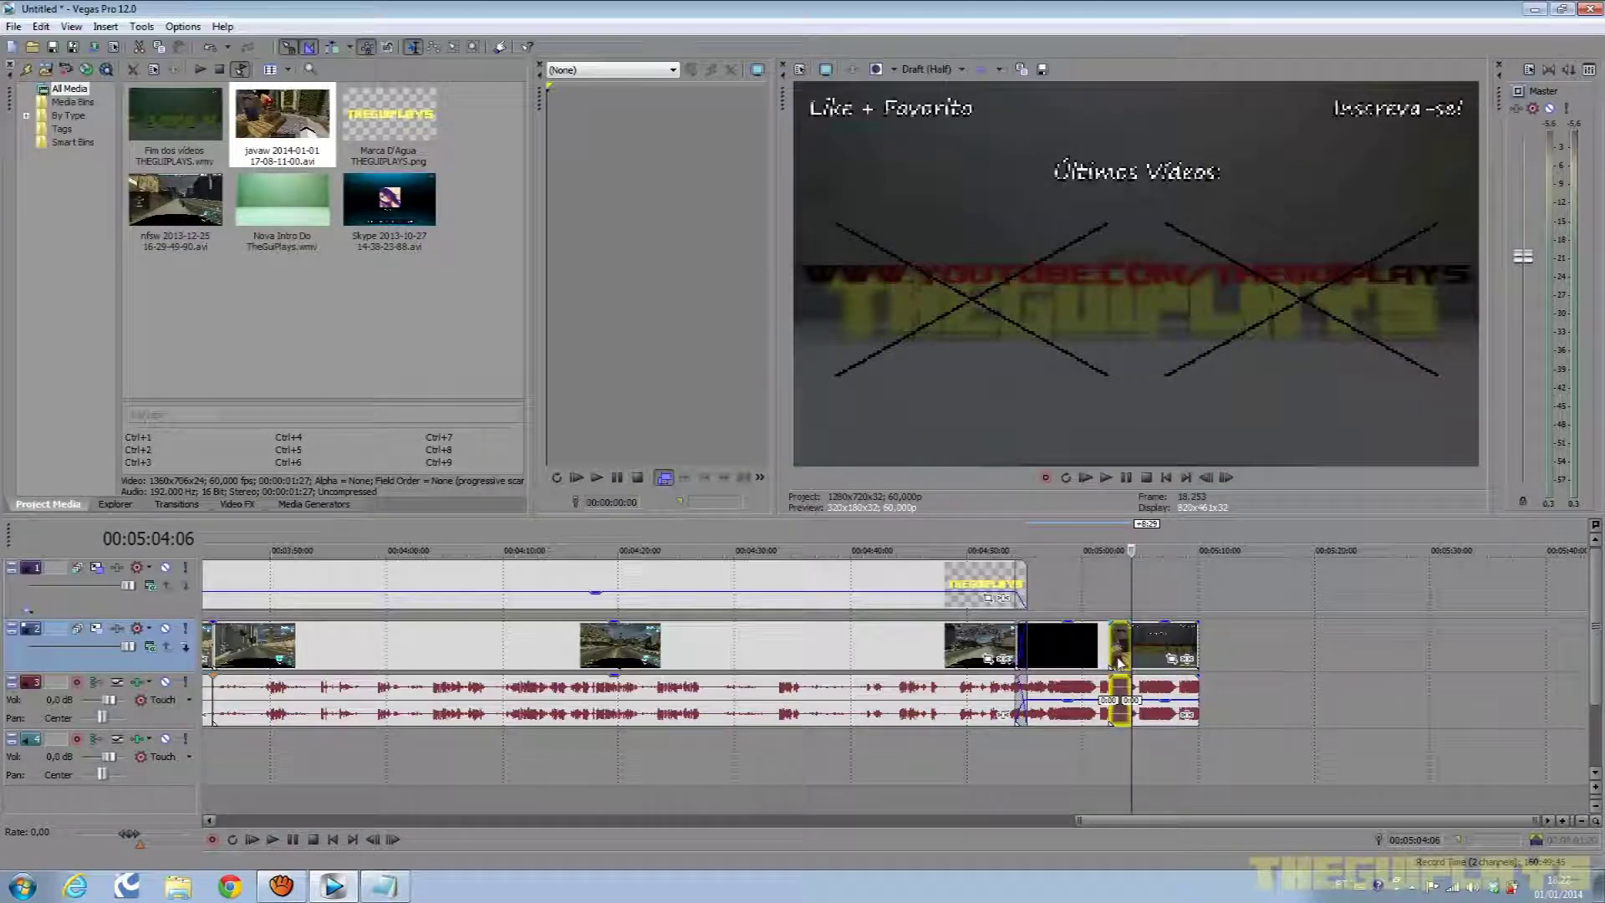
Move the javaw clip up to the watermark track, past the outro's end, and delete its separate audio event.
drag(1121, 663, 1120, 600)
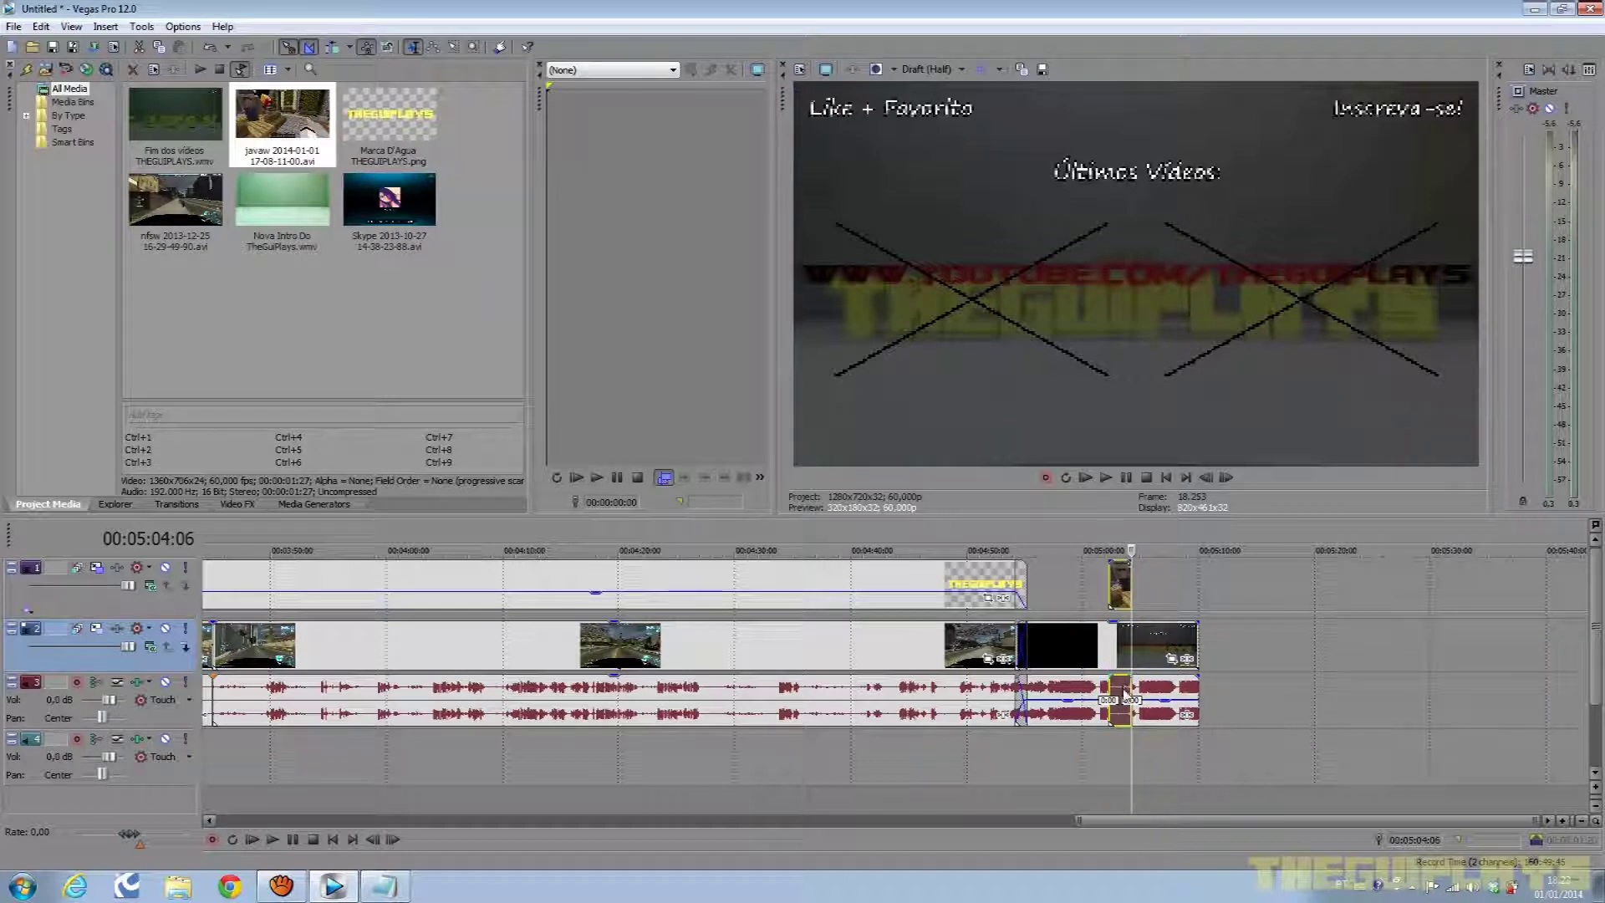
drag(1120, 775, 1120, 773)
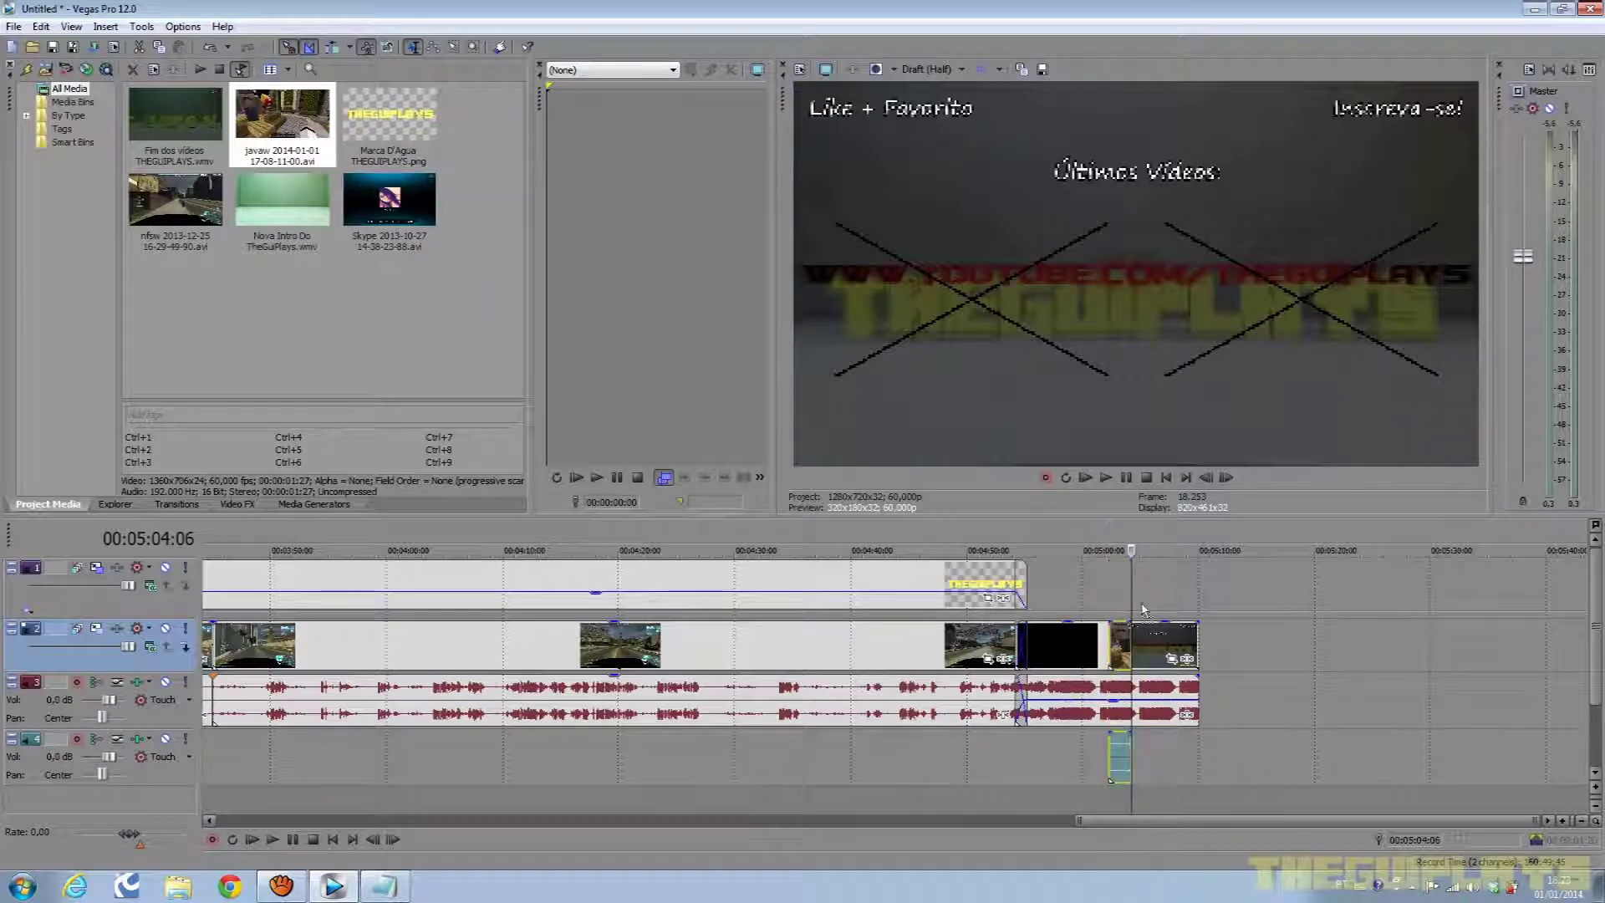
drag(1122, 608, 1219, 595)
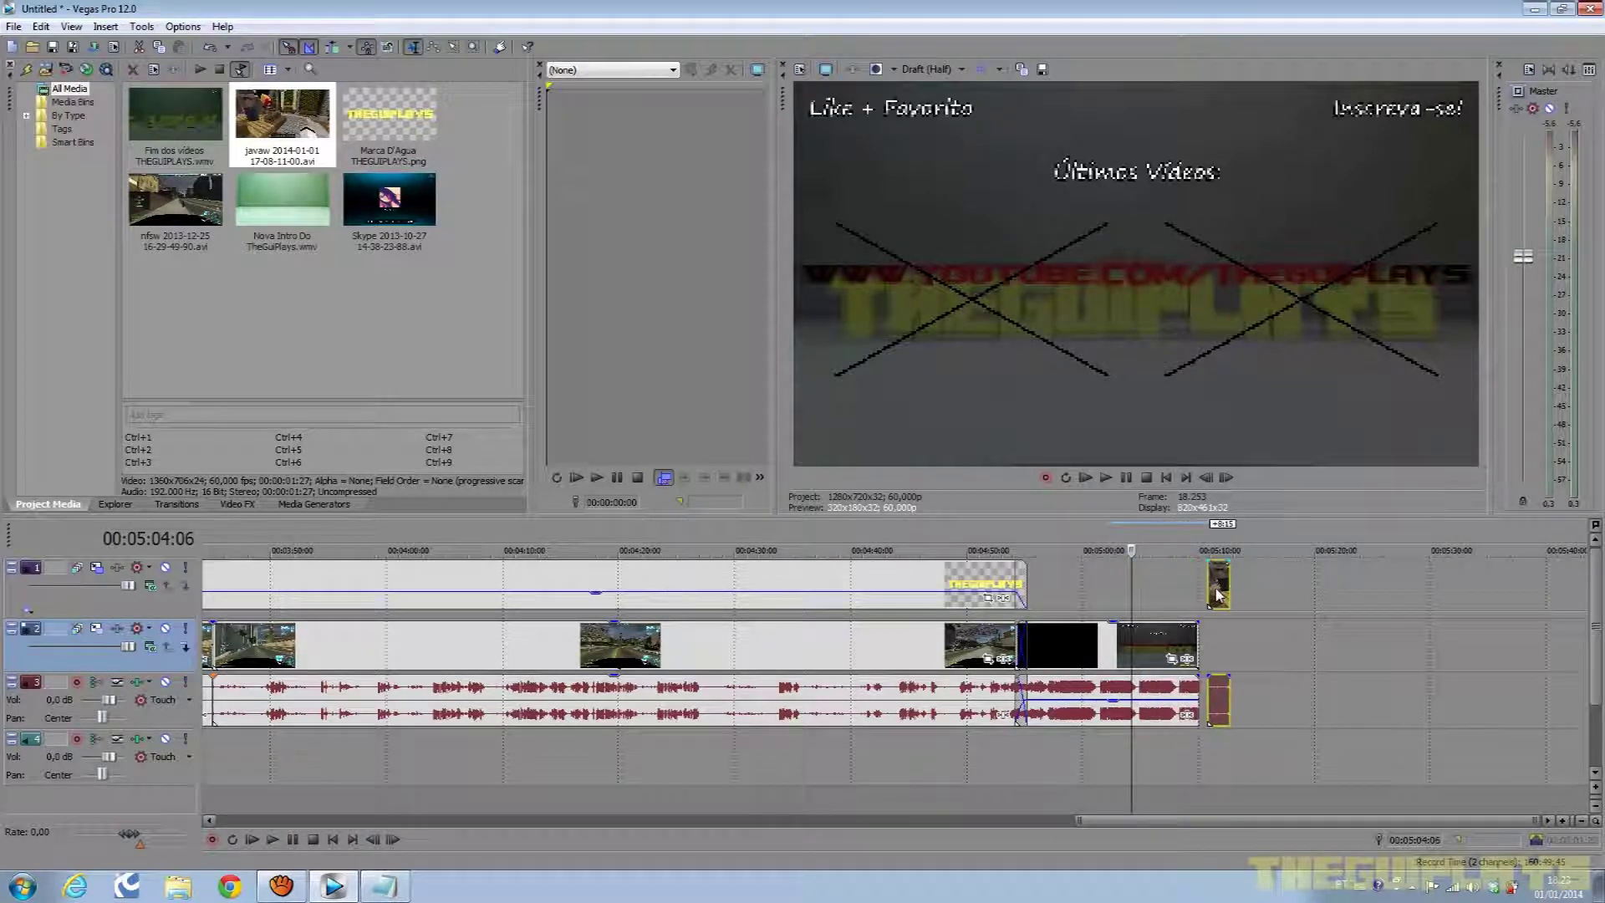
click(1223, 583)
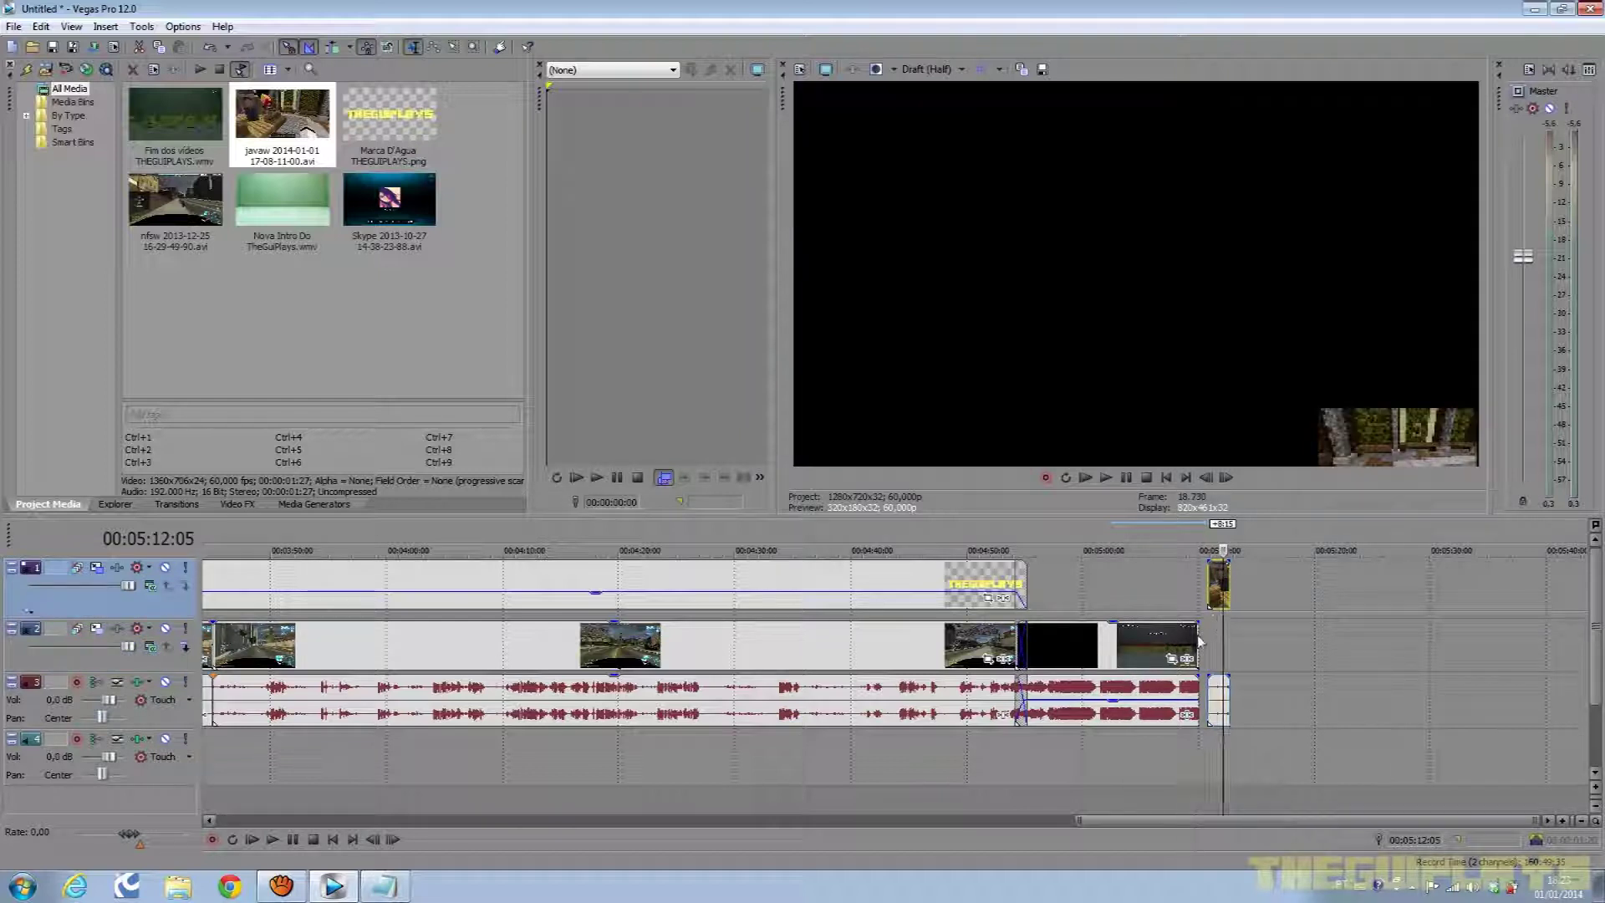
click(1220, 694)
key(Delete)
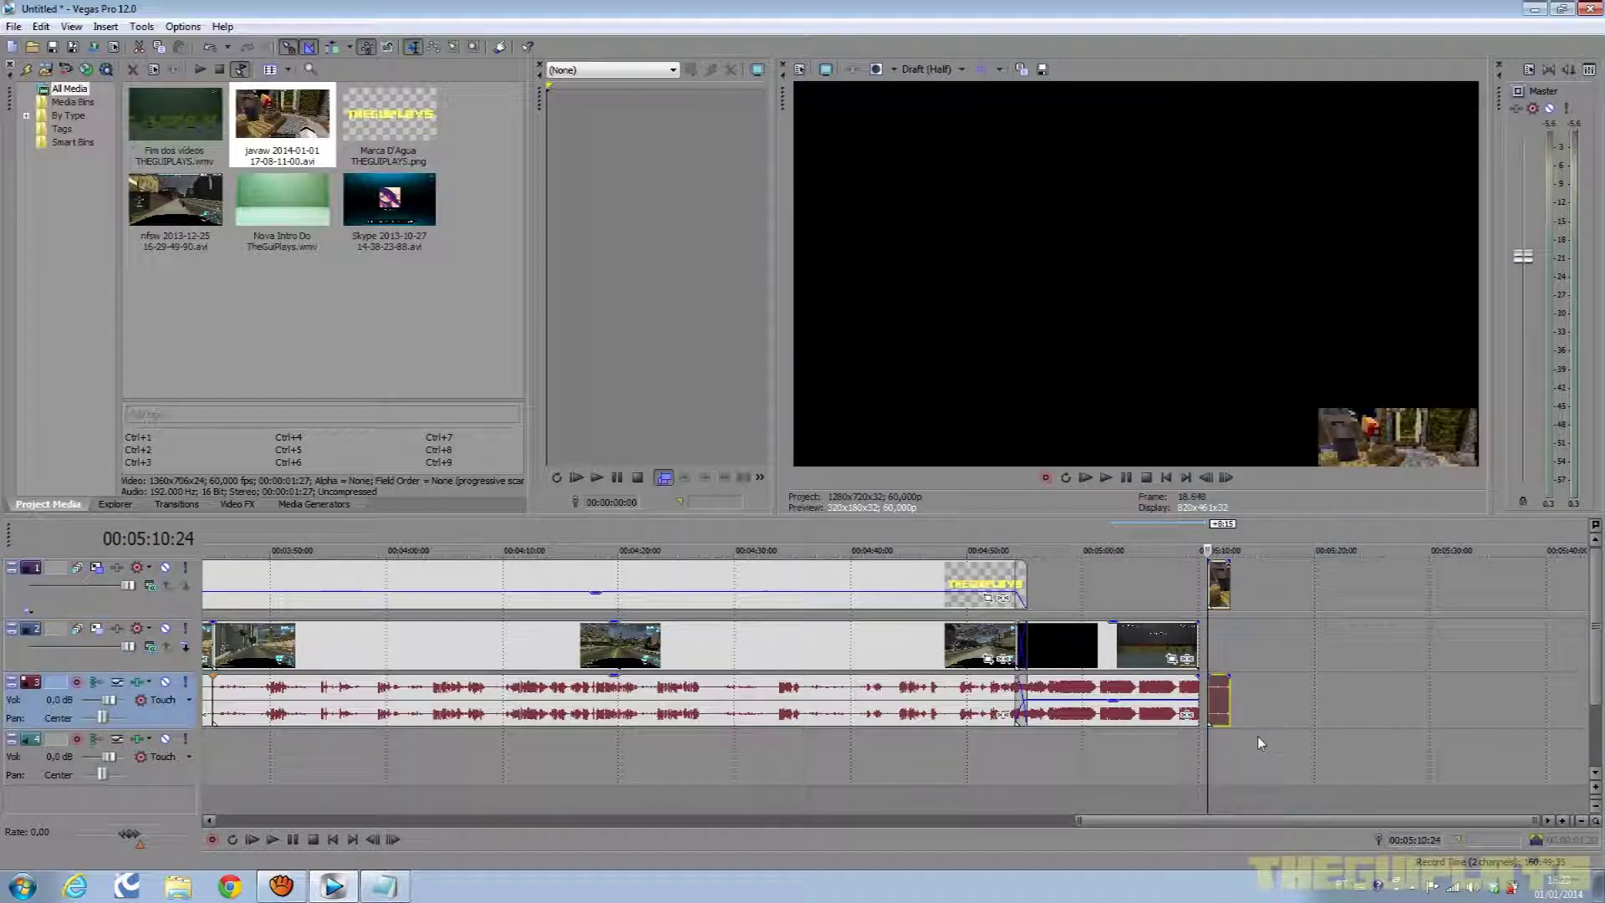
Move the video-only javaw clip along the watermark track back over the final part of the outro.
drag(1219, 582, 1247, 581)
click(1248, 583)
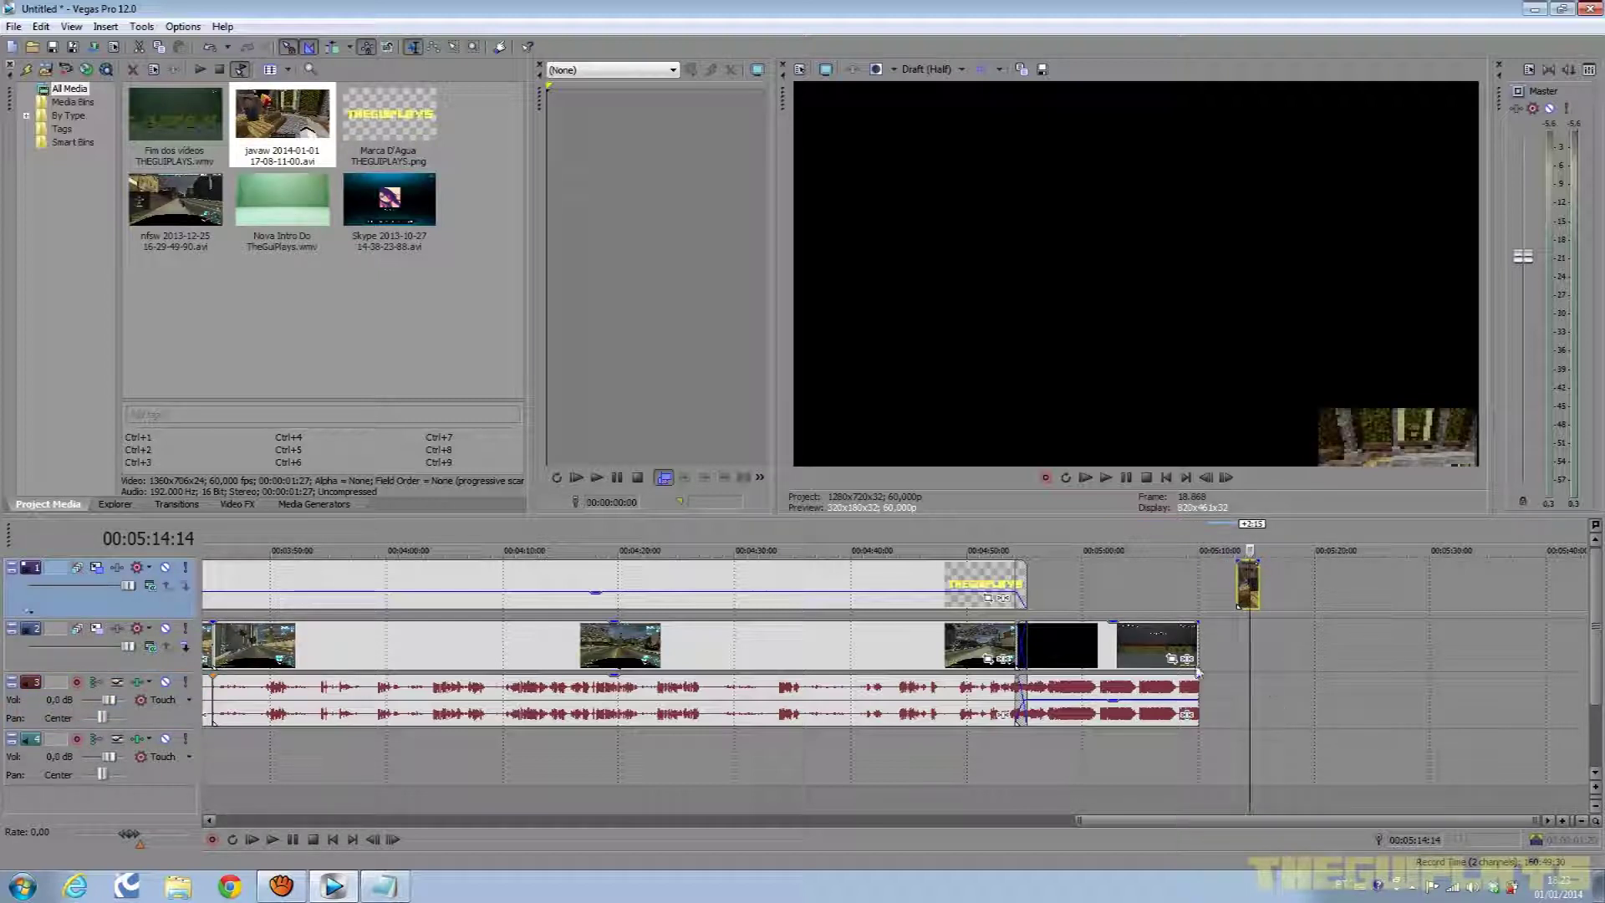
drag(1245, 585, 1141, 601)
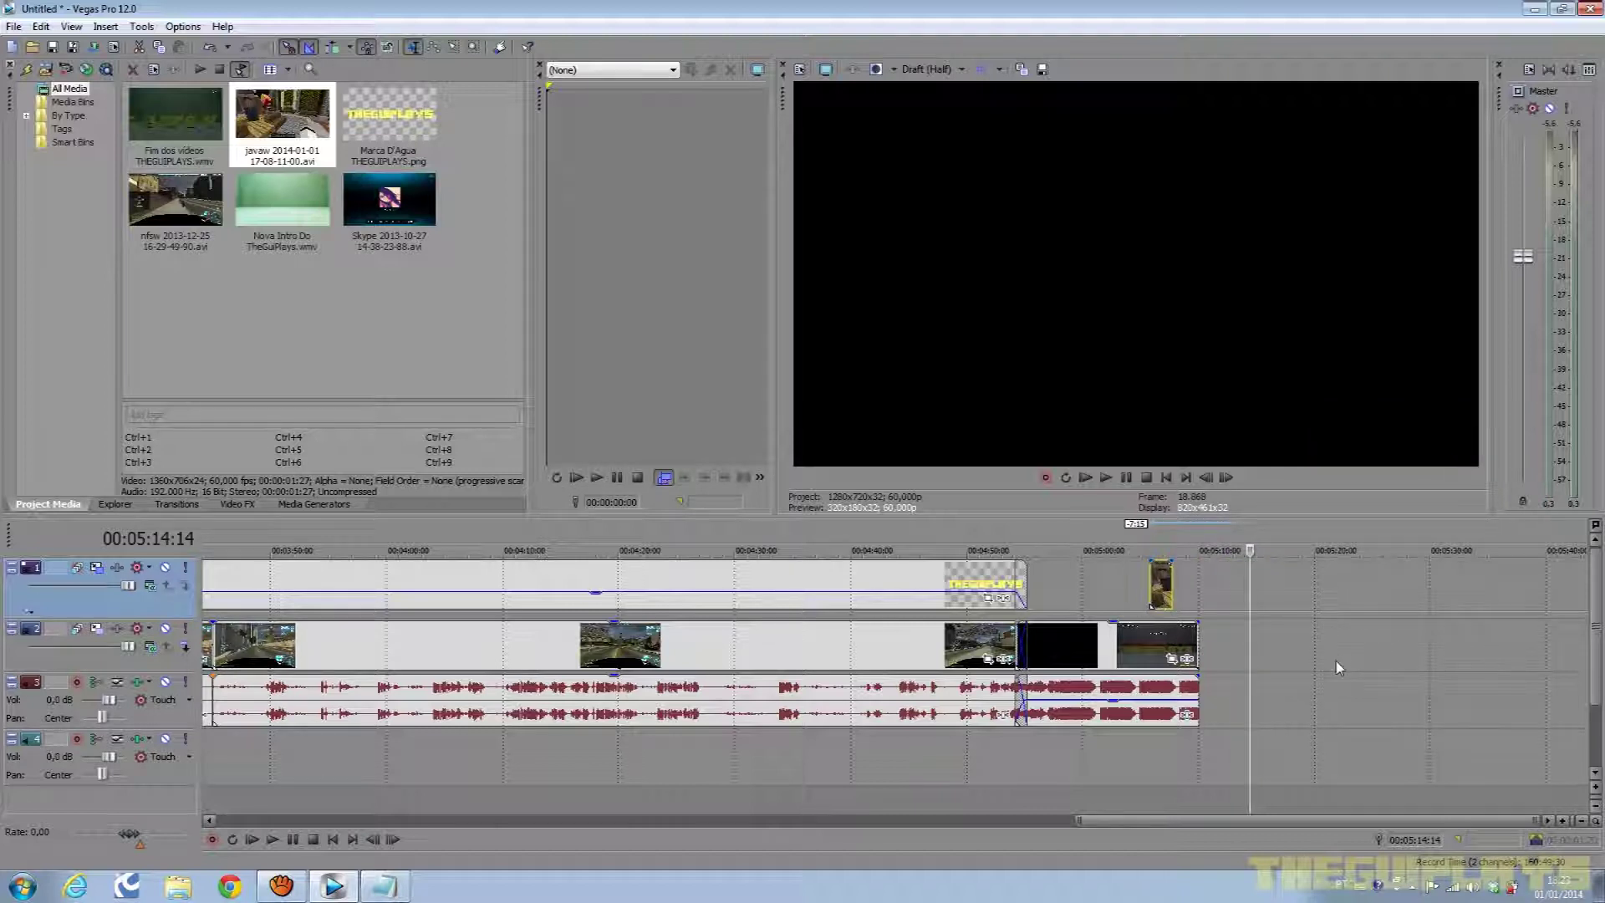
scroll(1354, 663, up, 2)
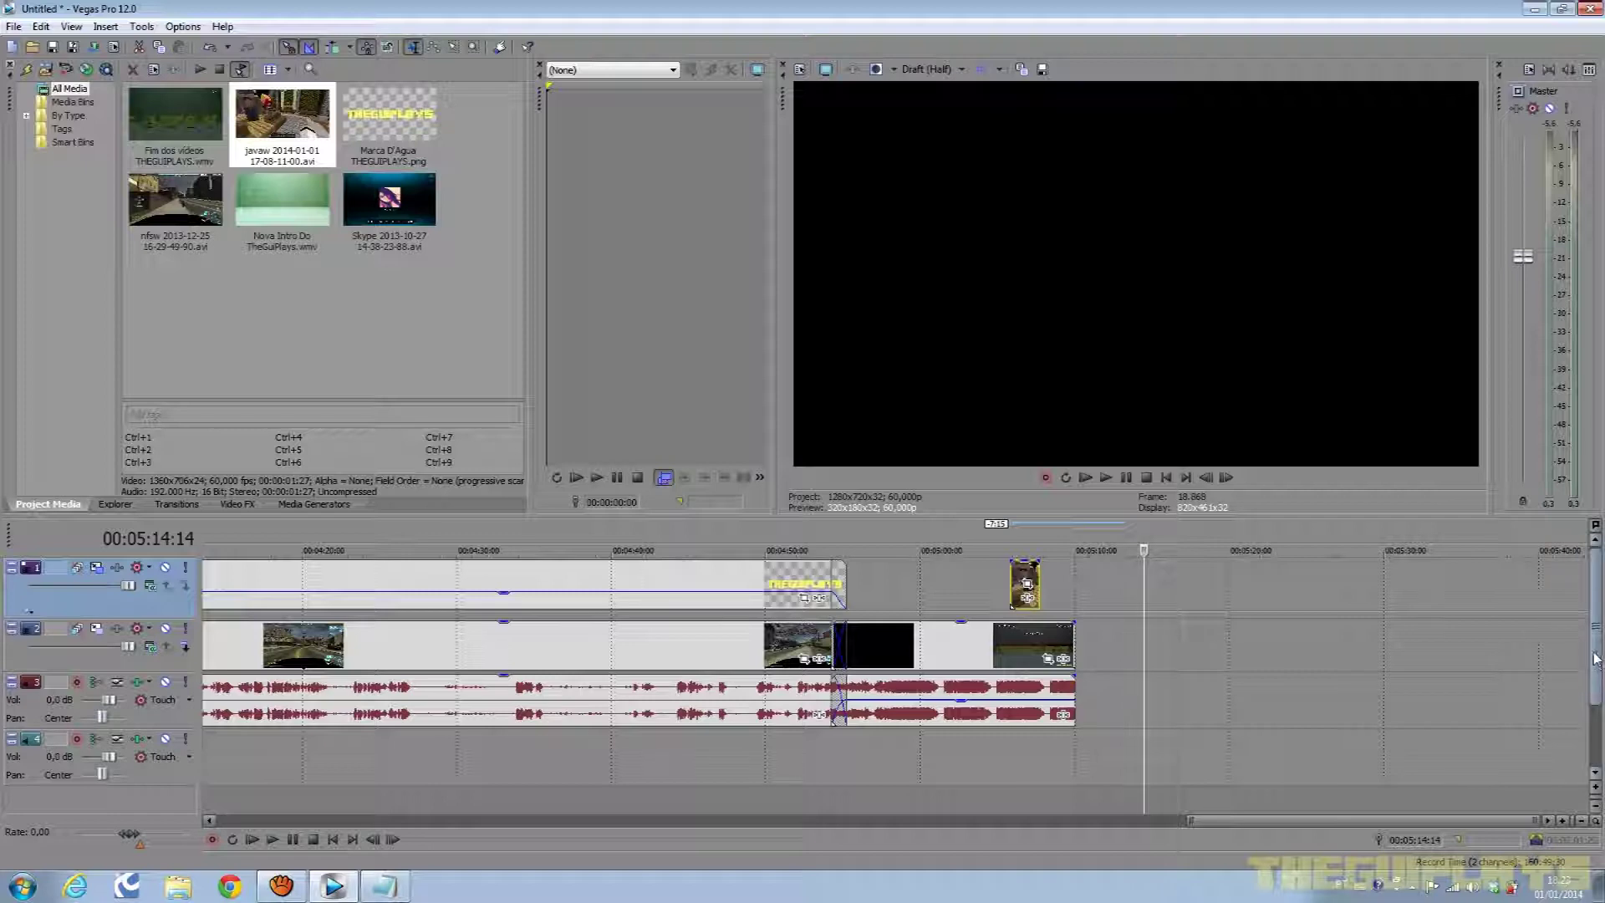
right_click(1207, 590)
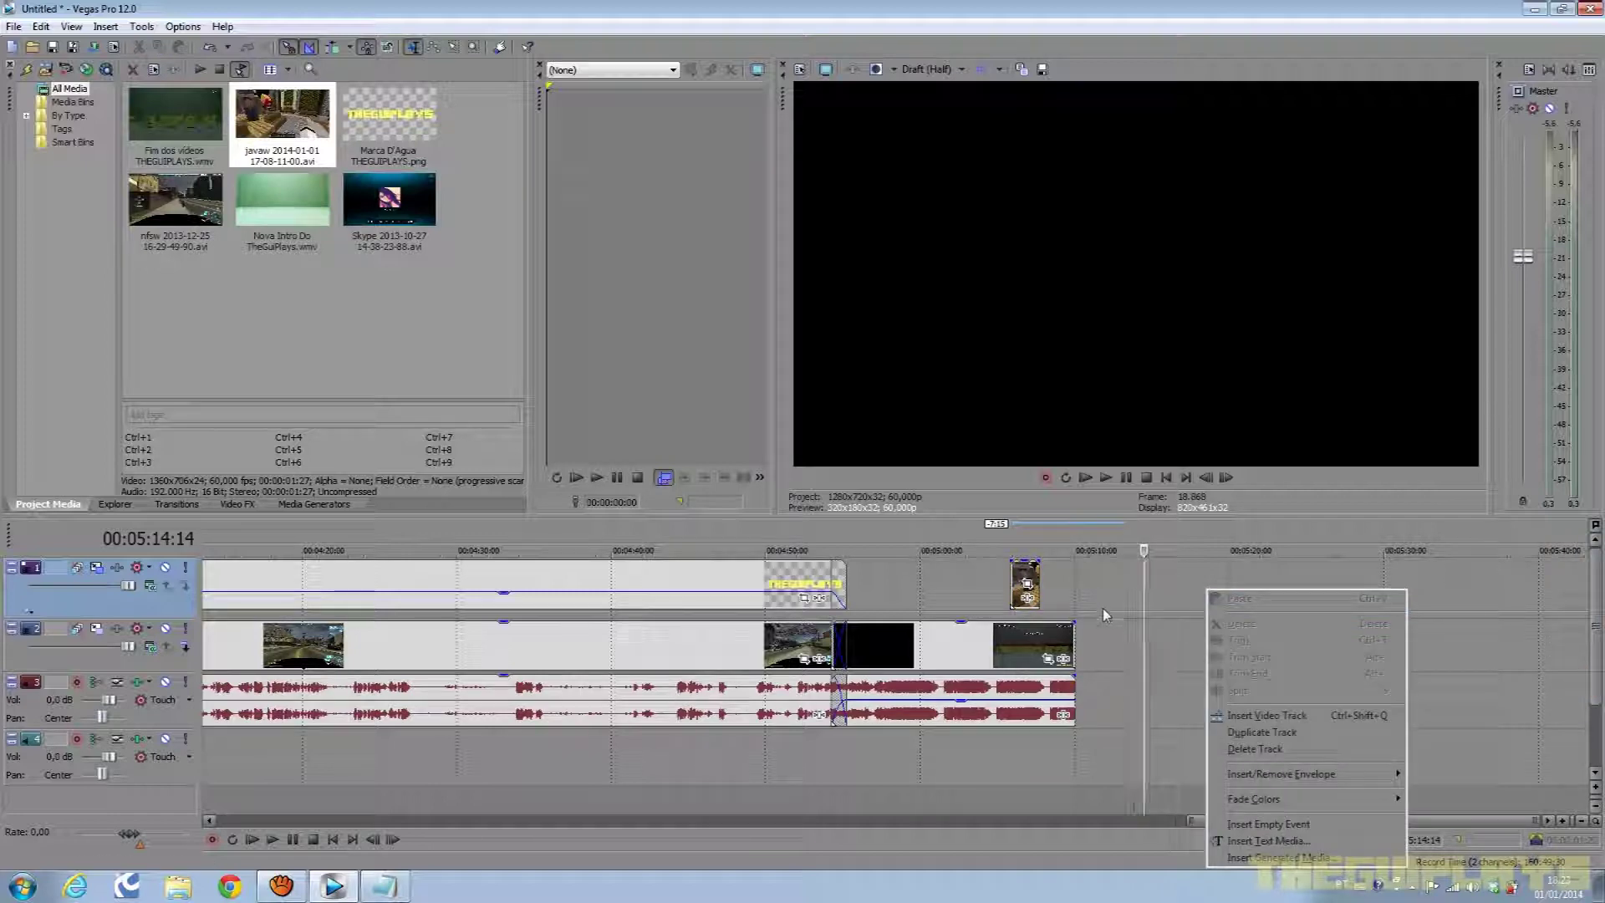
click(1051, 589)
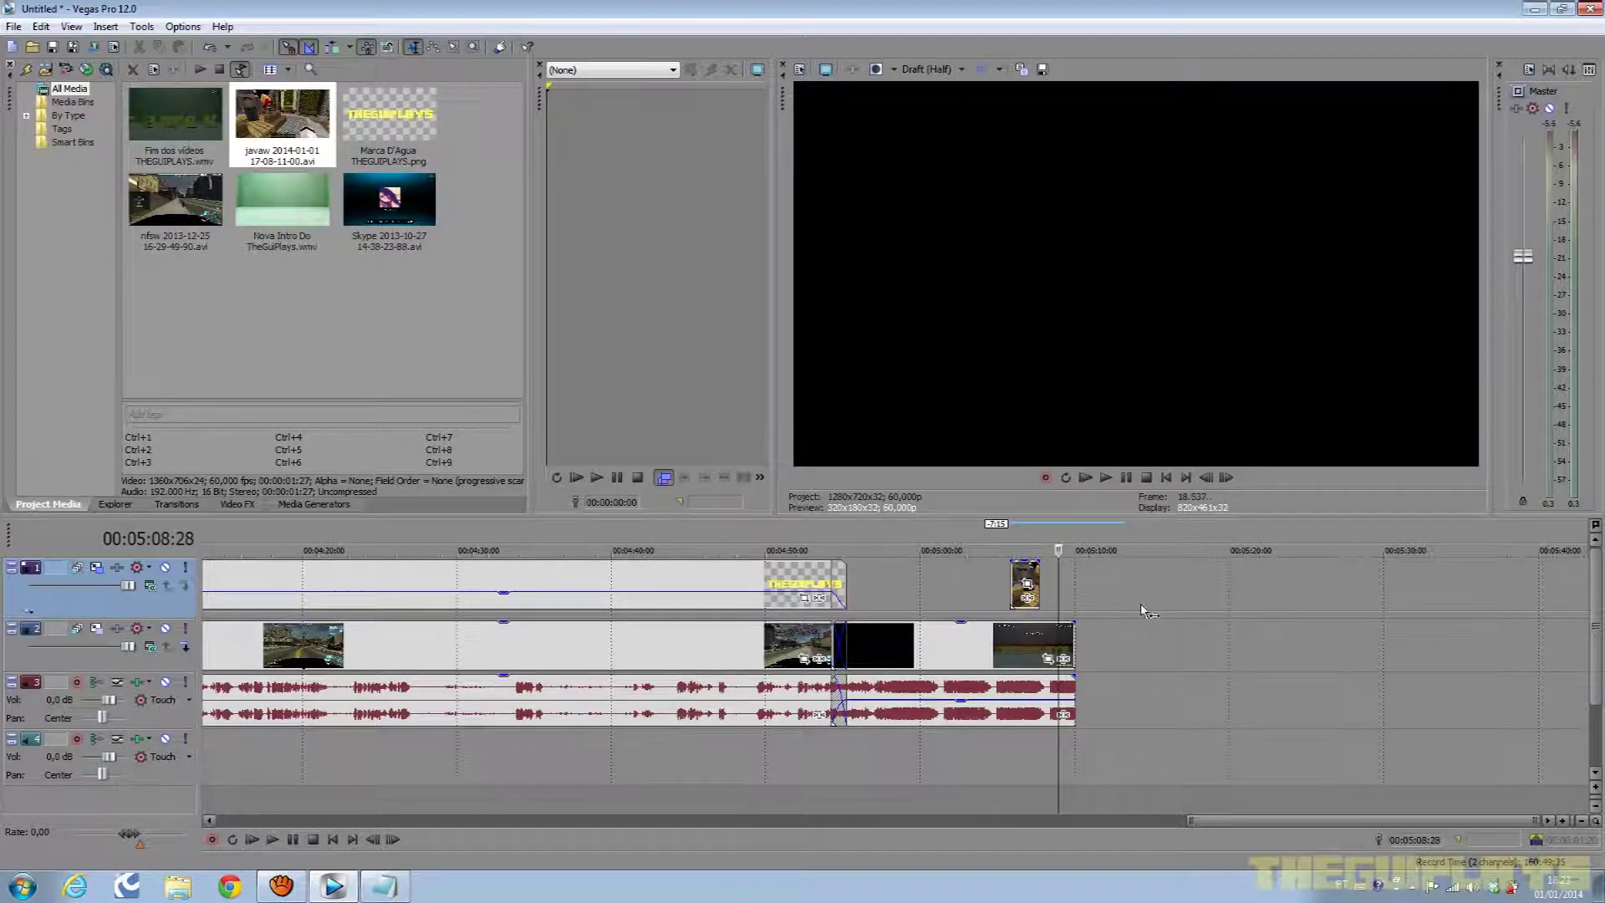
scroll(993, 622, down, 8)
scroll(1411, 617, up, 4)
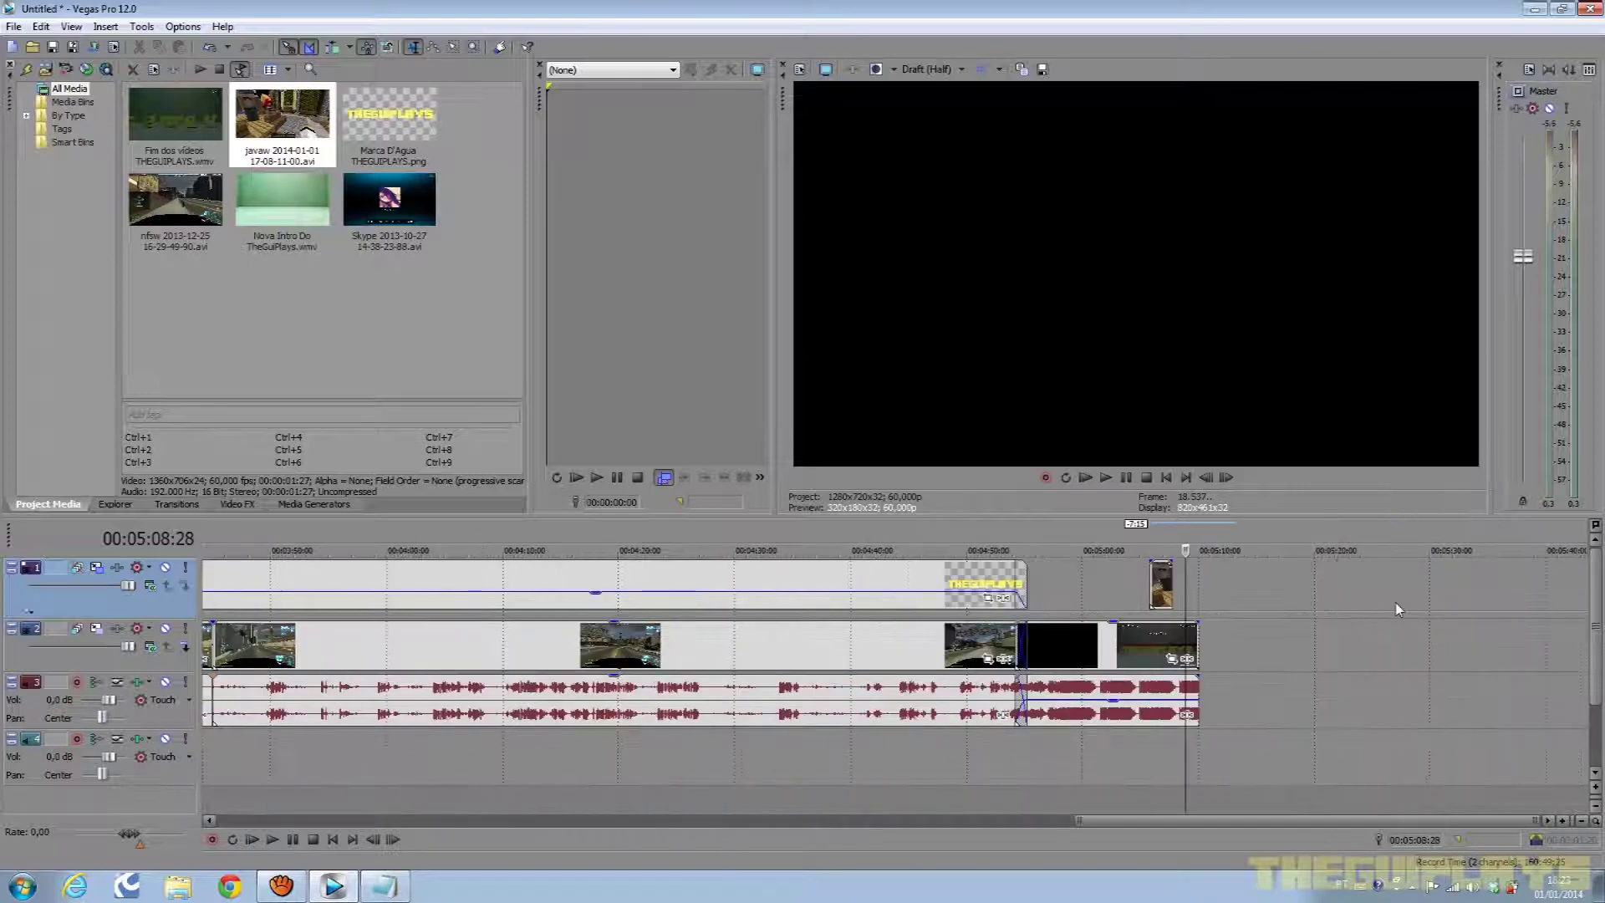
Try the javaw clip on the outro's own track, and return it to the watermark track above the outro.
drag(1216, 652, 1130, 648)
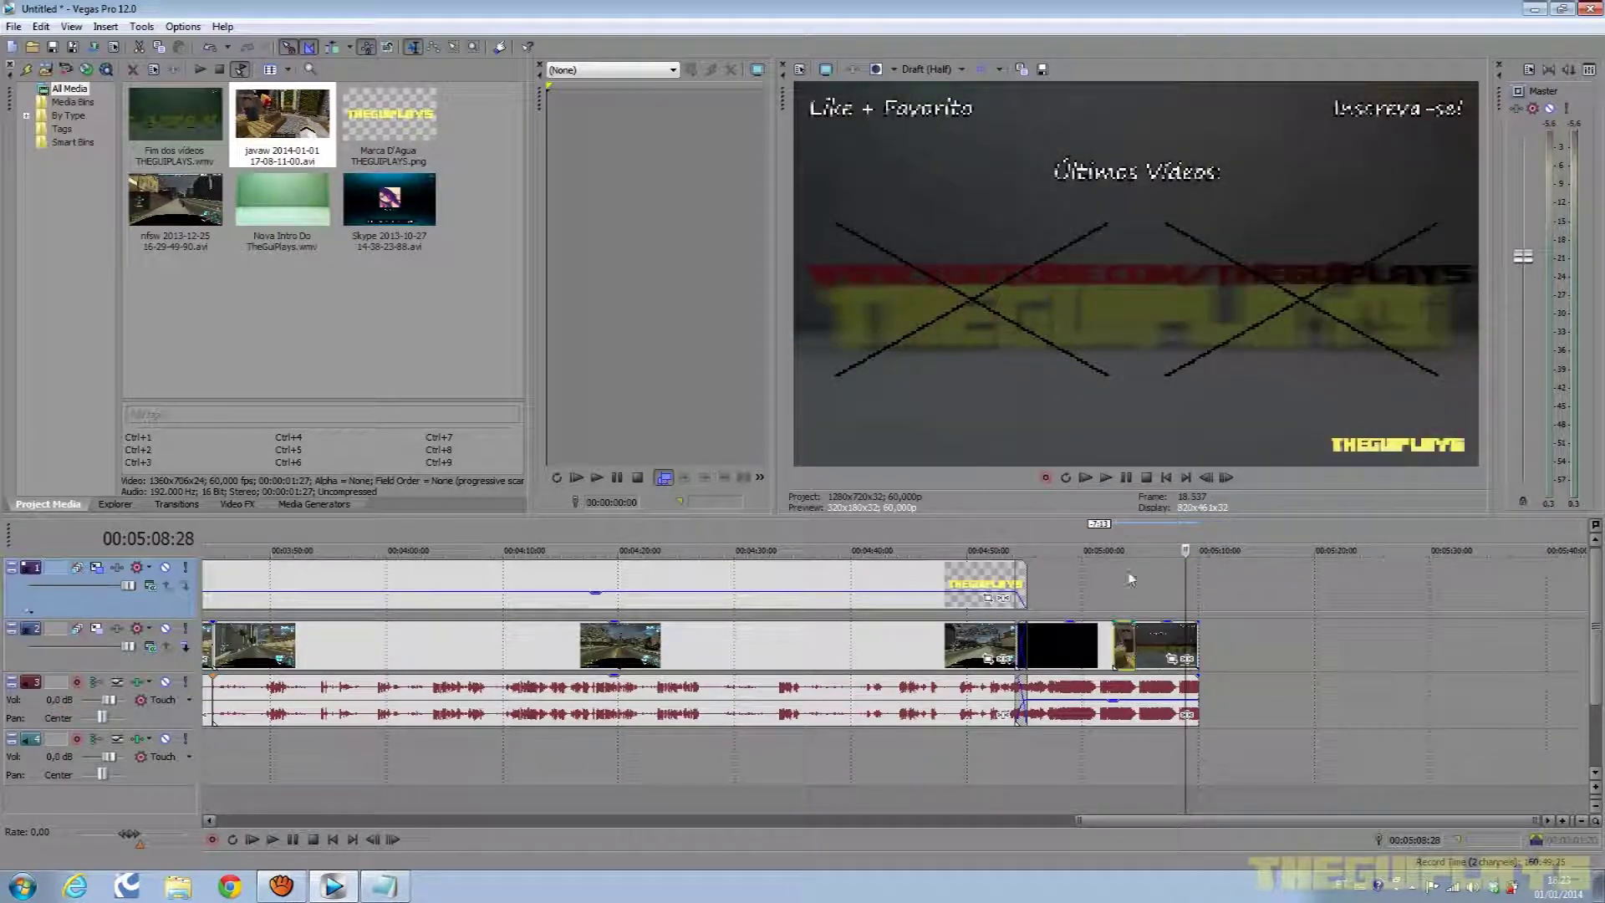
click(1128, 536)
drag(1124, 693, 1117, 590)
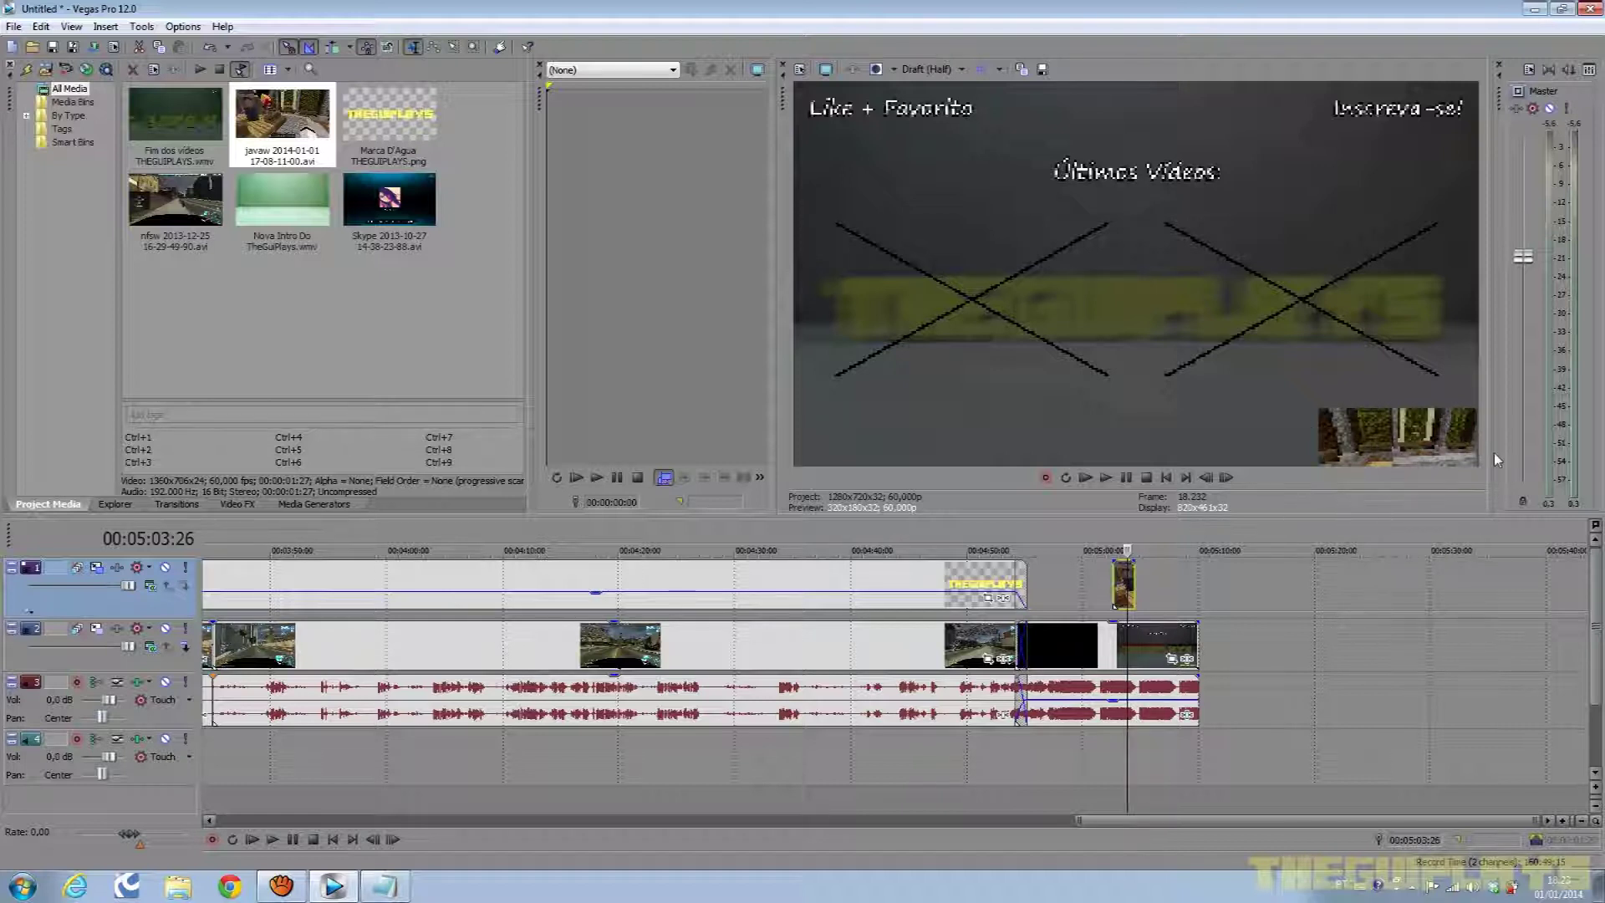
Insert two empty video tracks above the watermark track.
right_click(1232, 594)
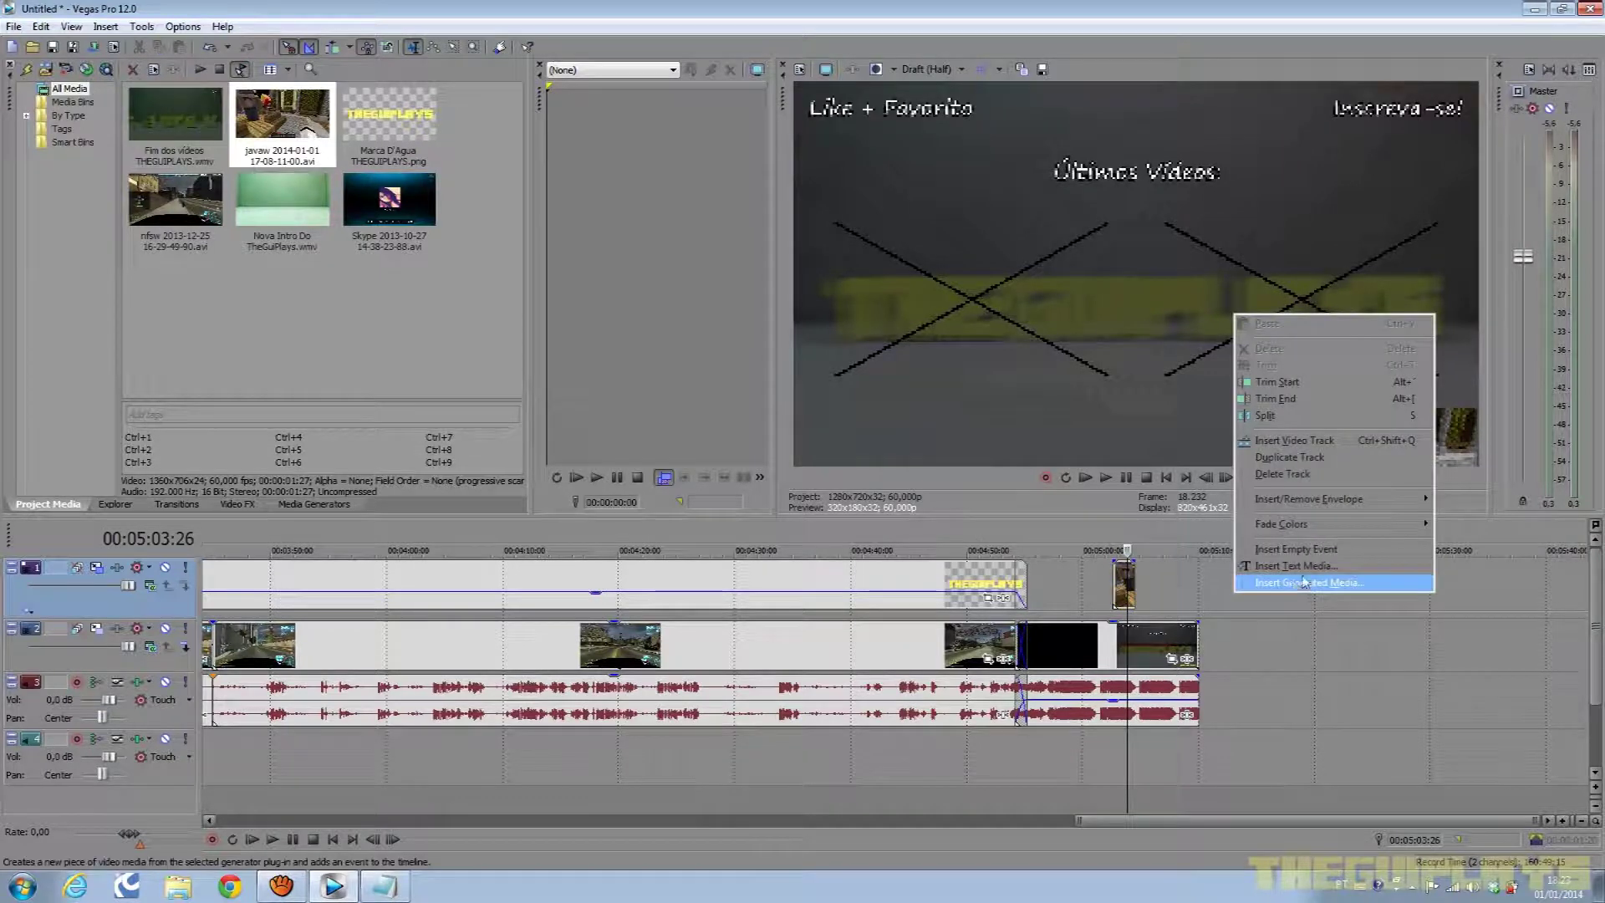
click(1300, 440)
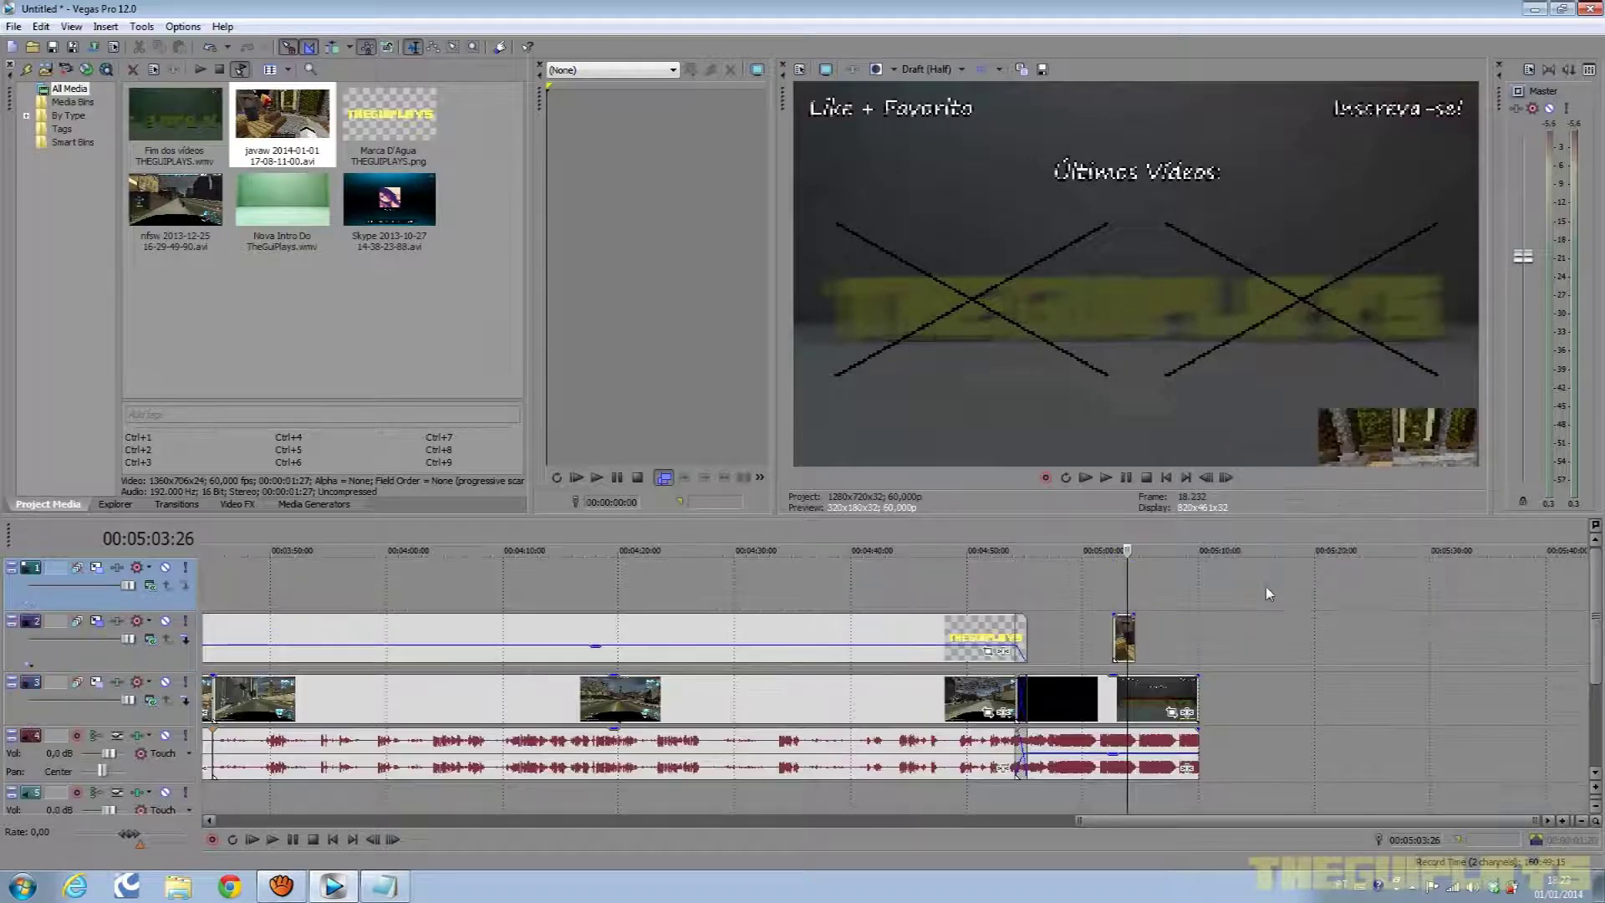
right_click(1270, 594)
click(1300, 441)
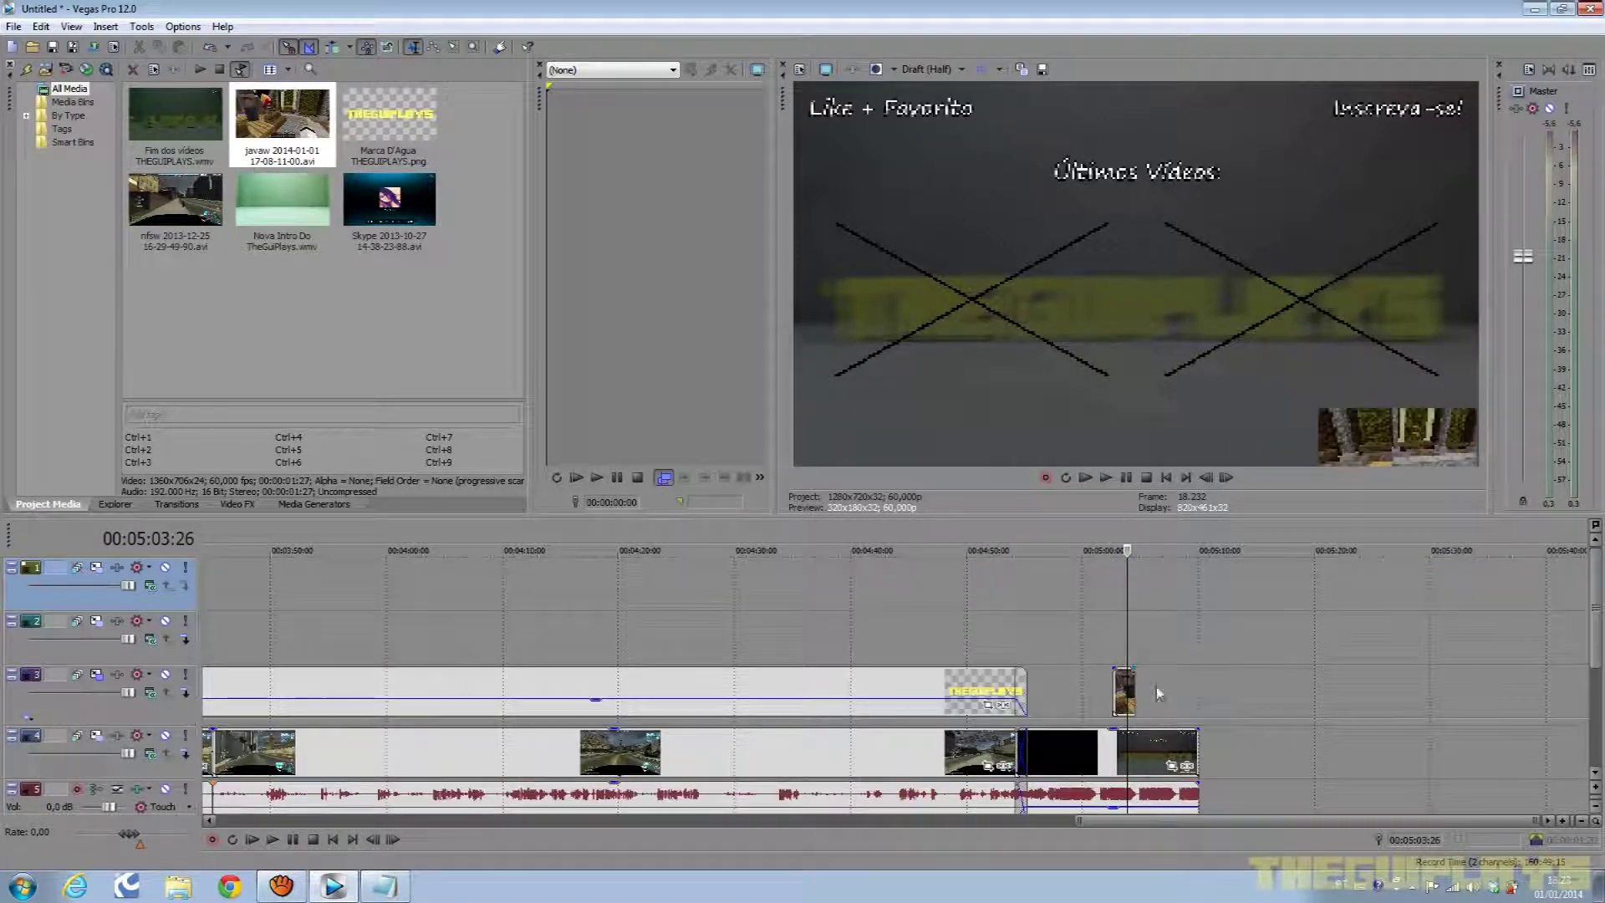
Move the javaw clip to track 2, start it at 00:05:02:08 as the crossed boxes appear, and extend it to the outro's end.
drag(1125, 691, 1205, 657)
click(1112, 551)
click(1206, 477)
click(1207, 478)
click(1206, 477)
click(1207, 477)
click(1206, 477)
click(1207, 477)
click(1206, 478)
click(1201, 480)
click(1201, 480)
click(1201, 480)
mouse_move(1168, 651)
mouse_down()
mouse_move(1136, 651)
mouse_move(1187, 639)
mouse_move(1159, 639)
mouse_up()
scroll(1122, 634, up, 5)
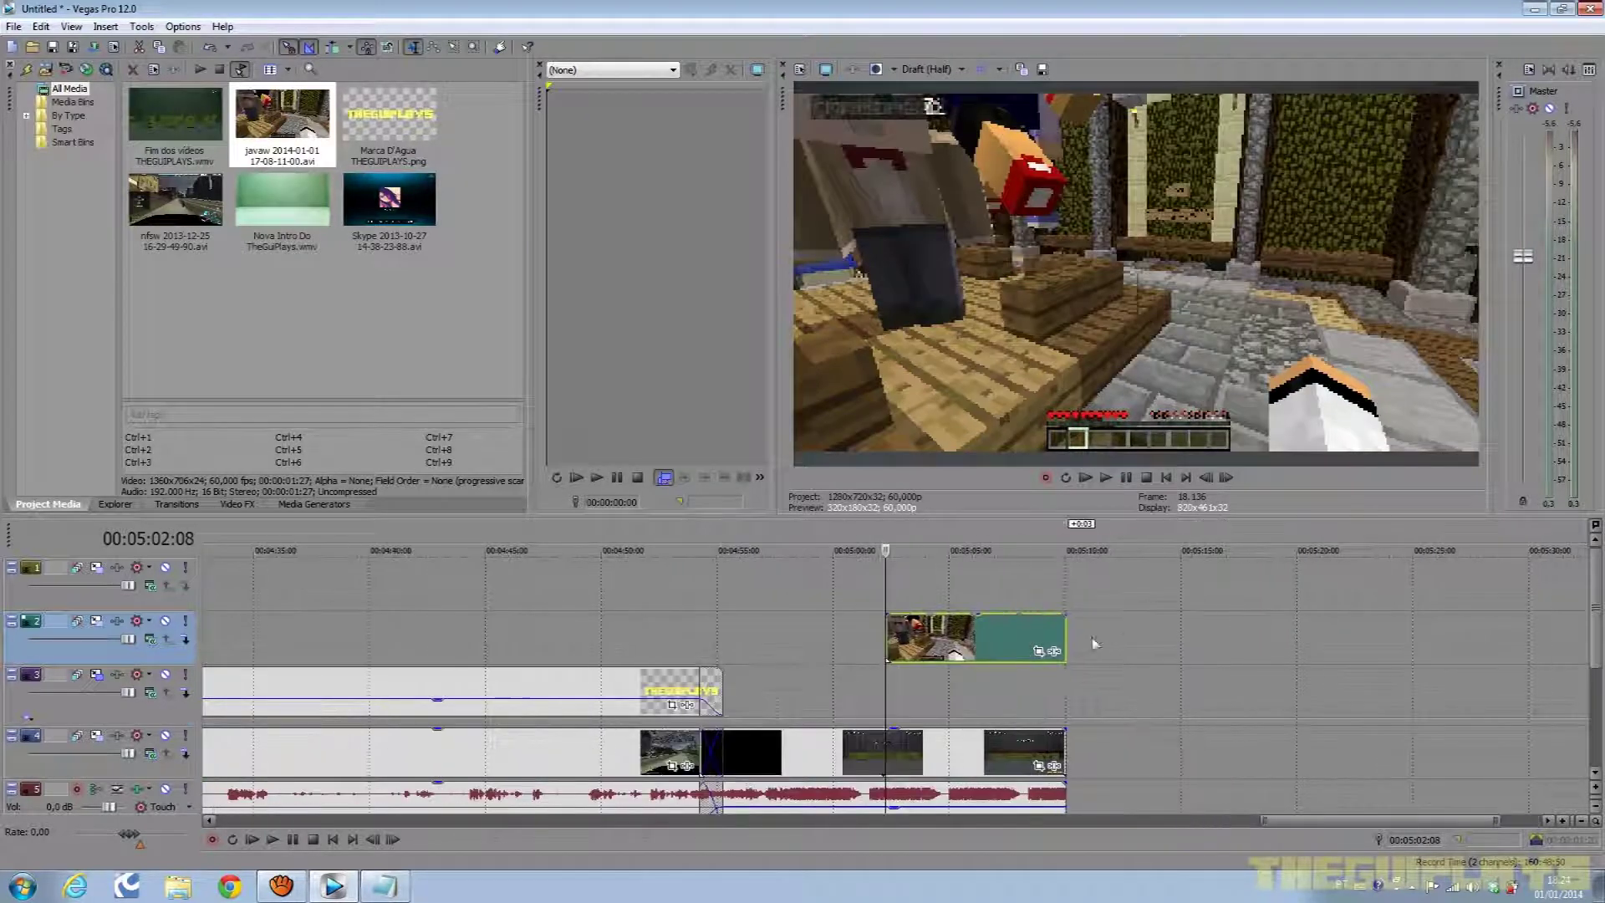
Add a short fade-in to the start of the javaw clip and play the transition.
drag(893, 619, 960, 618)
key(space)
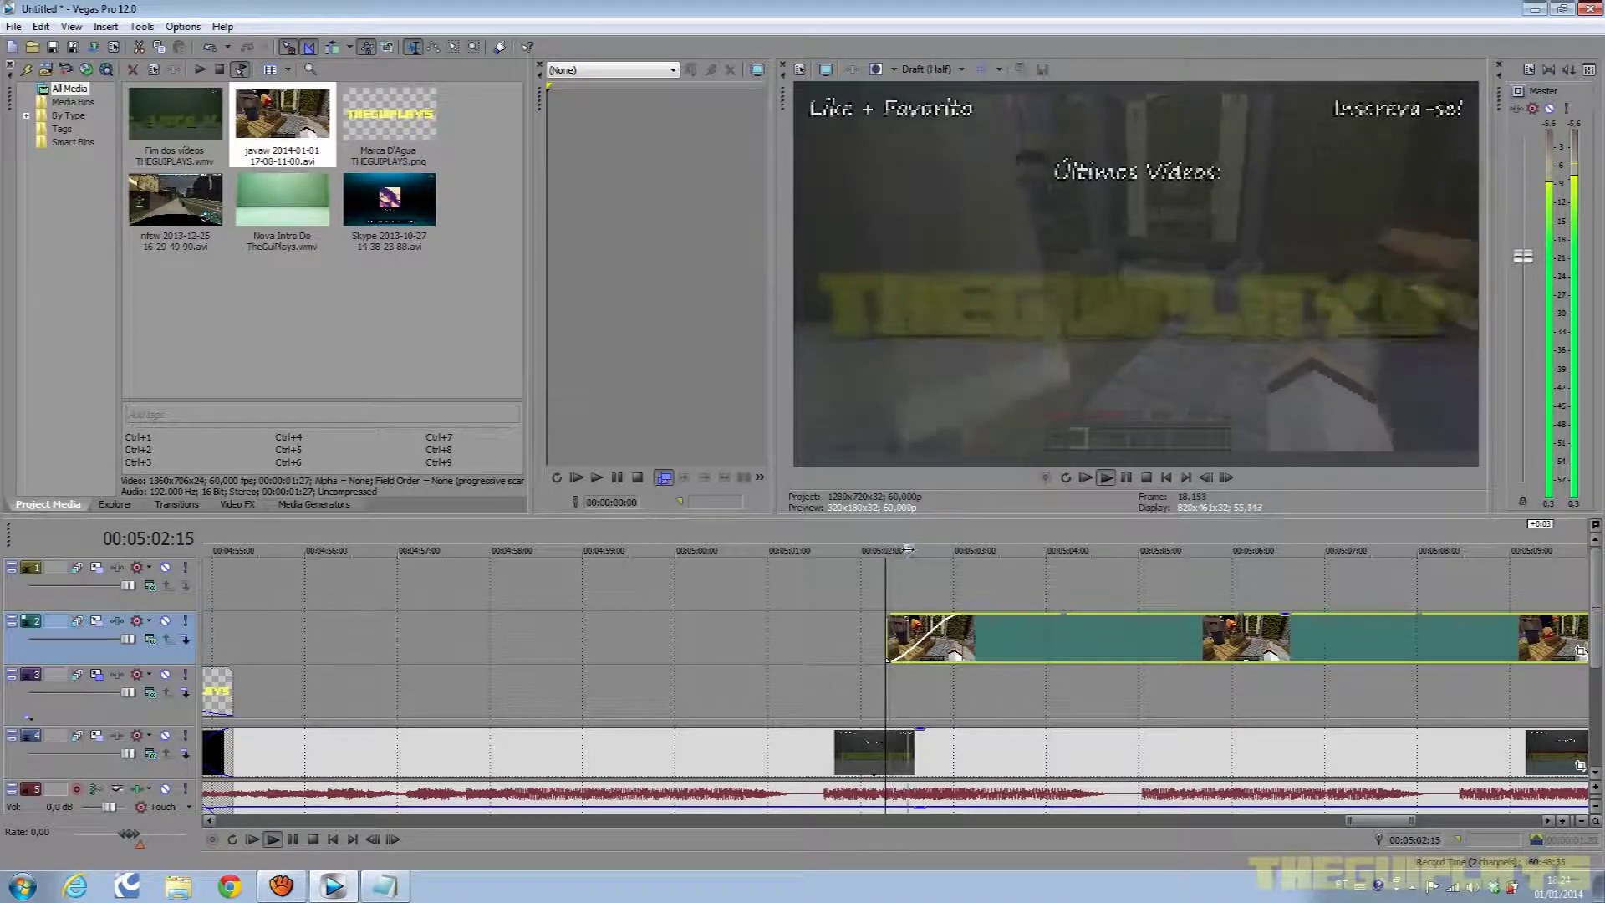
key(space)
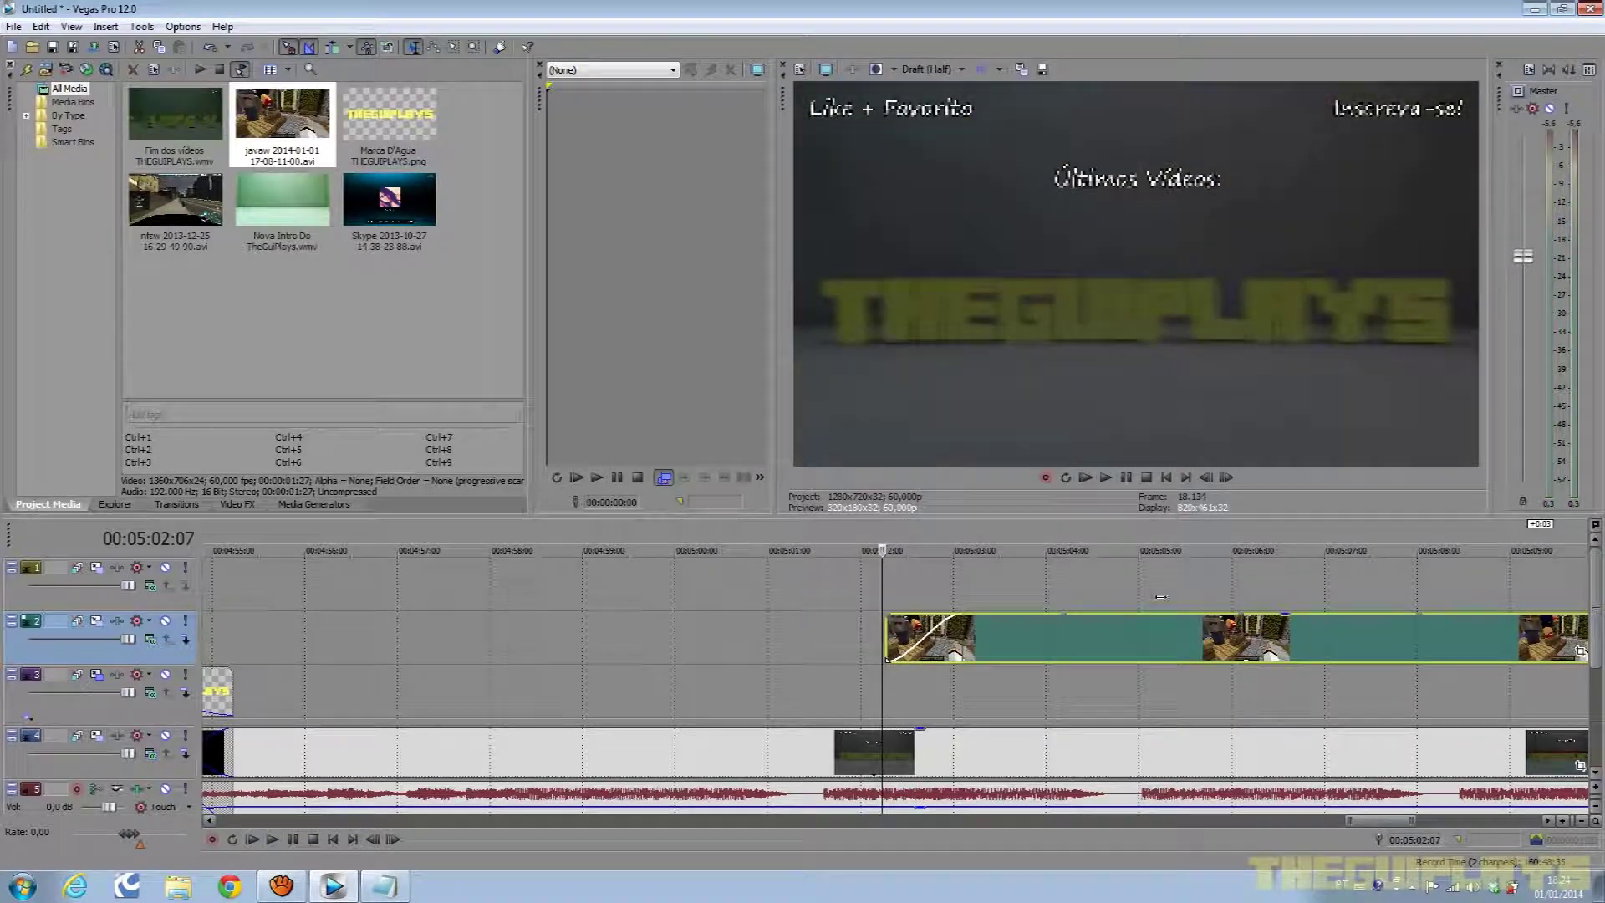
scroll(1094, 645, down, 5)
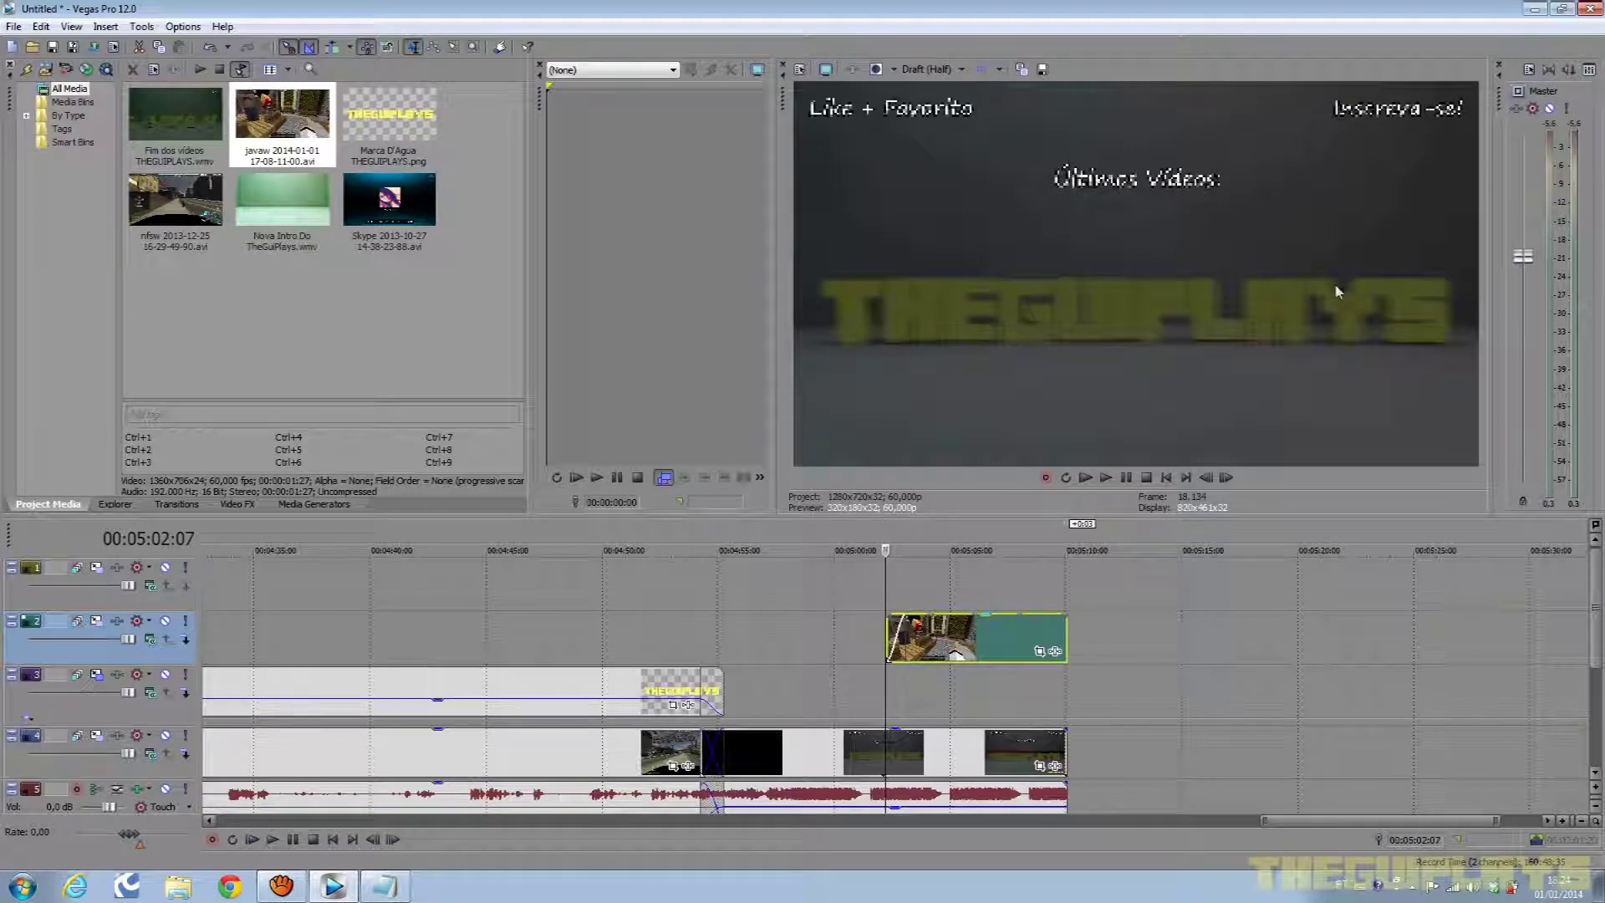
Open Track Motion for track 2, preview at 00:05:06:27, and shrink the picture to about 726 × 408.
click(96, 621)
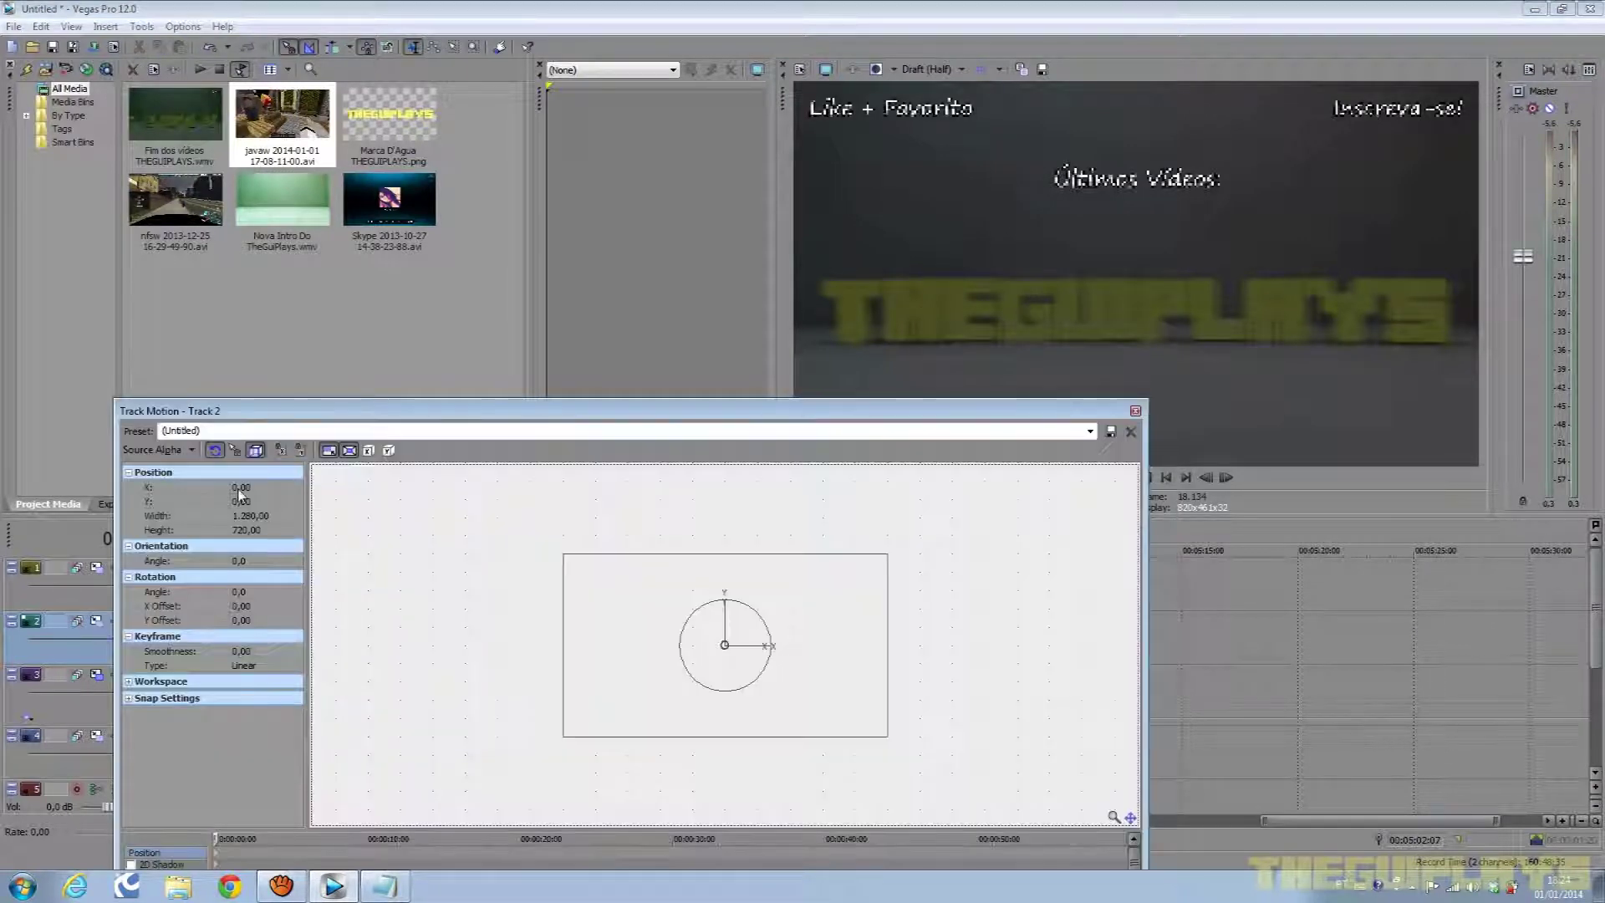
drag(309, 420, 570, 674)
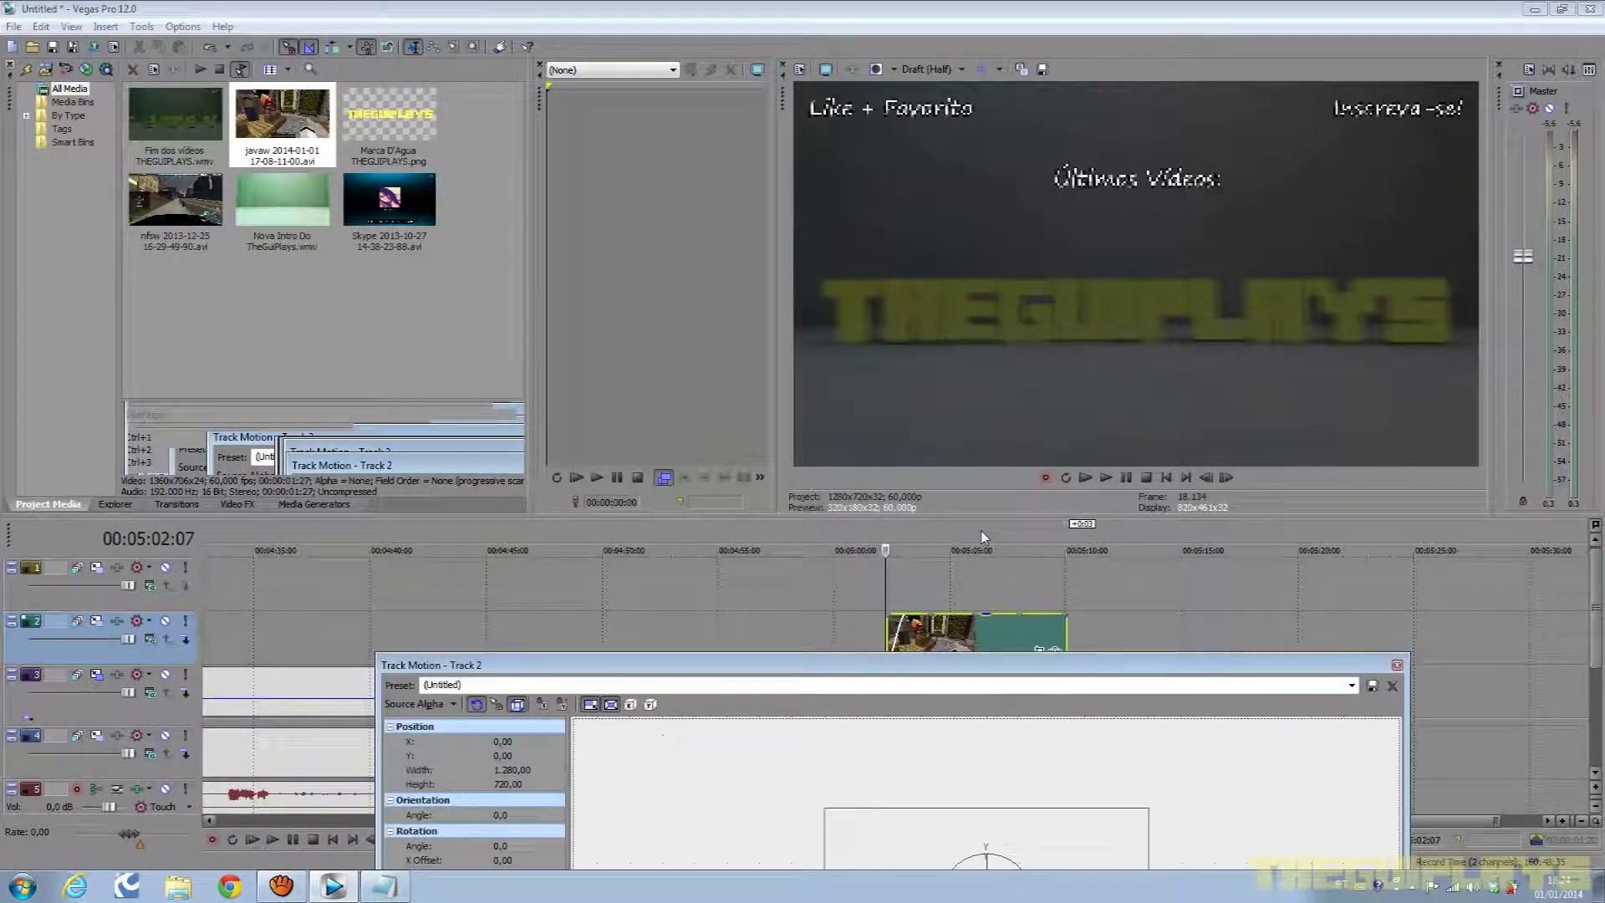
click(995, 548)
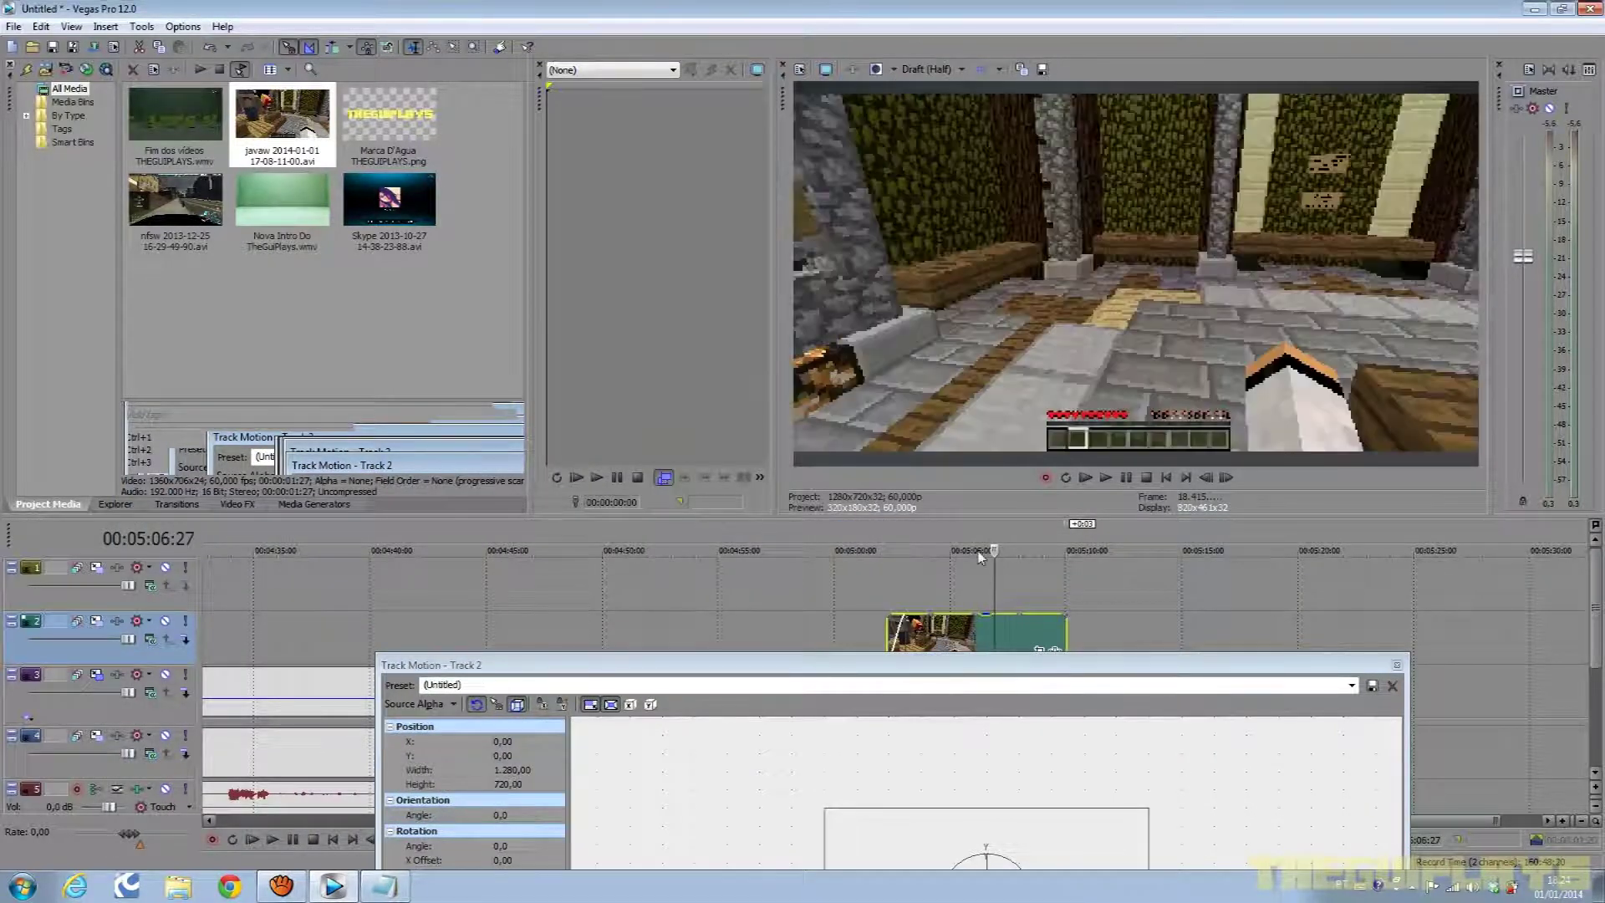
drag(825, 809, 895, 849)
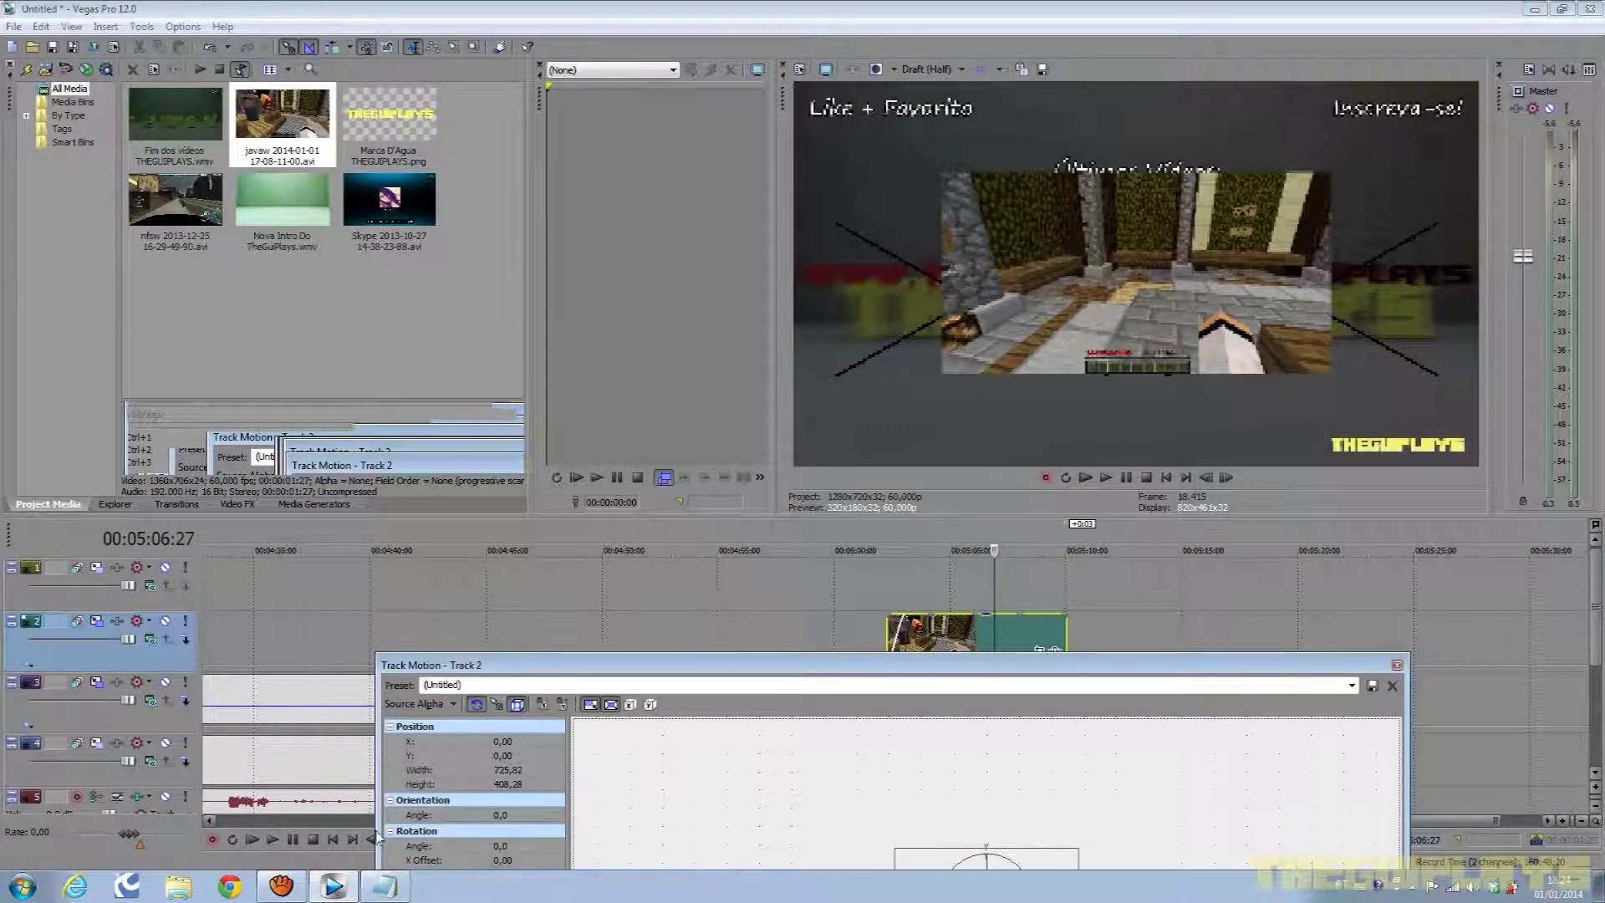
Set track 2's X position to 305,00 and Y position to -50,00, following the right-side values in the Notepad layout file.
click(384, 886)
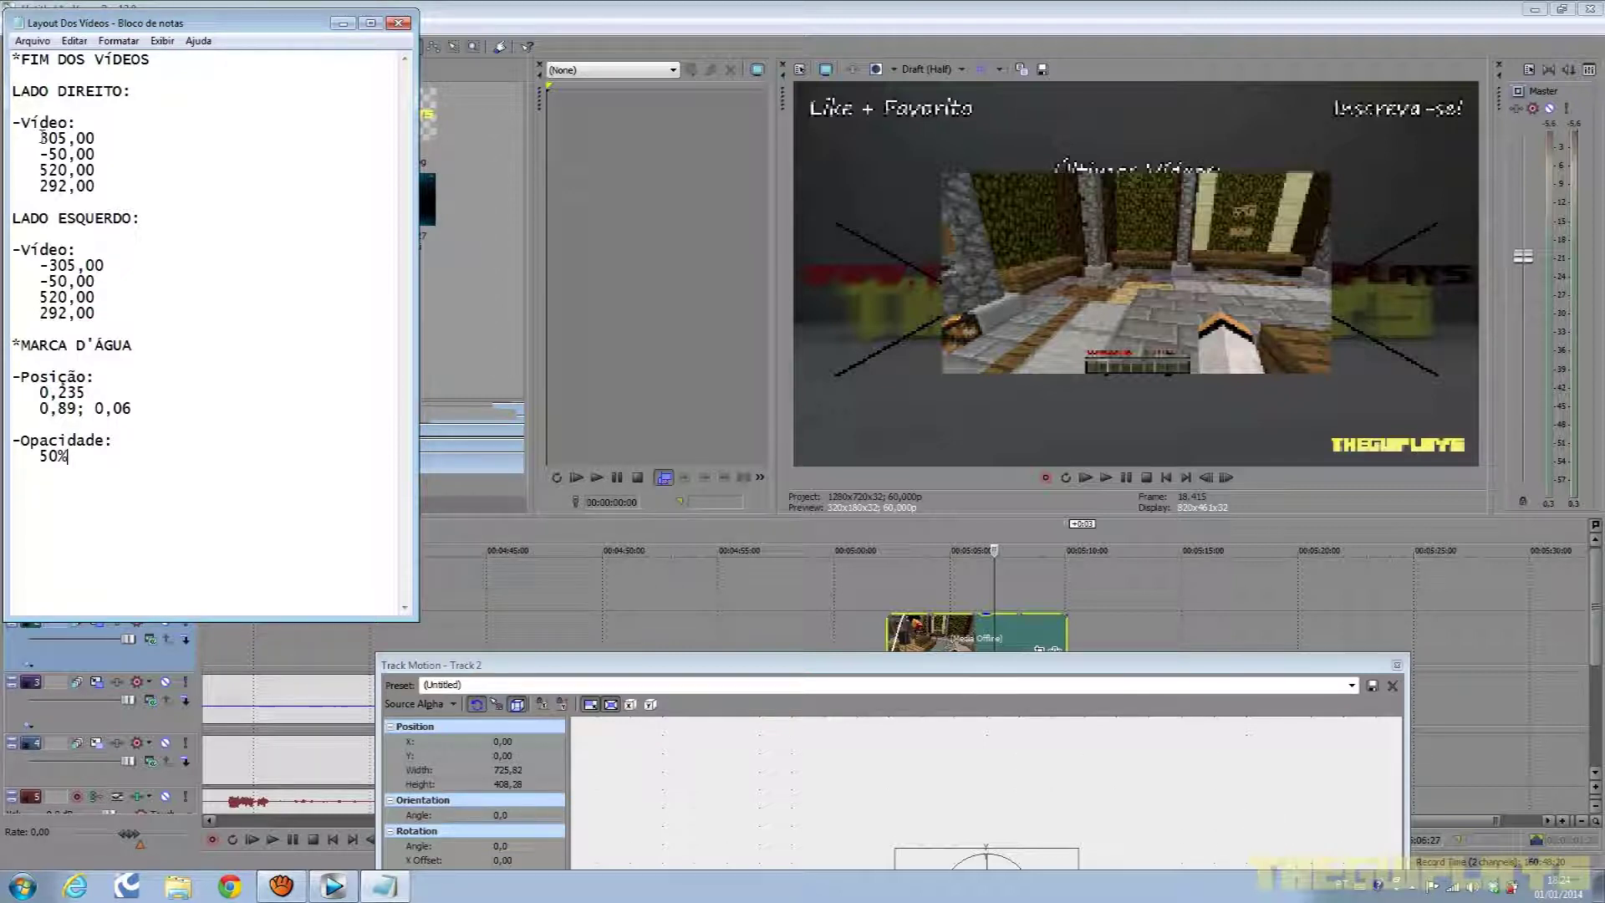
drag(40, 138, 77, 139)
double_click(502, 744)
text(305,00)
key(Return)
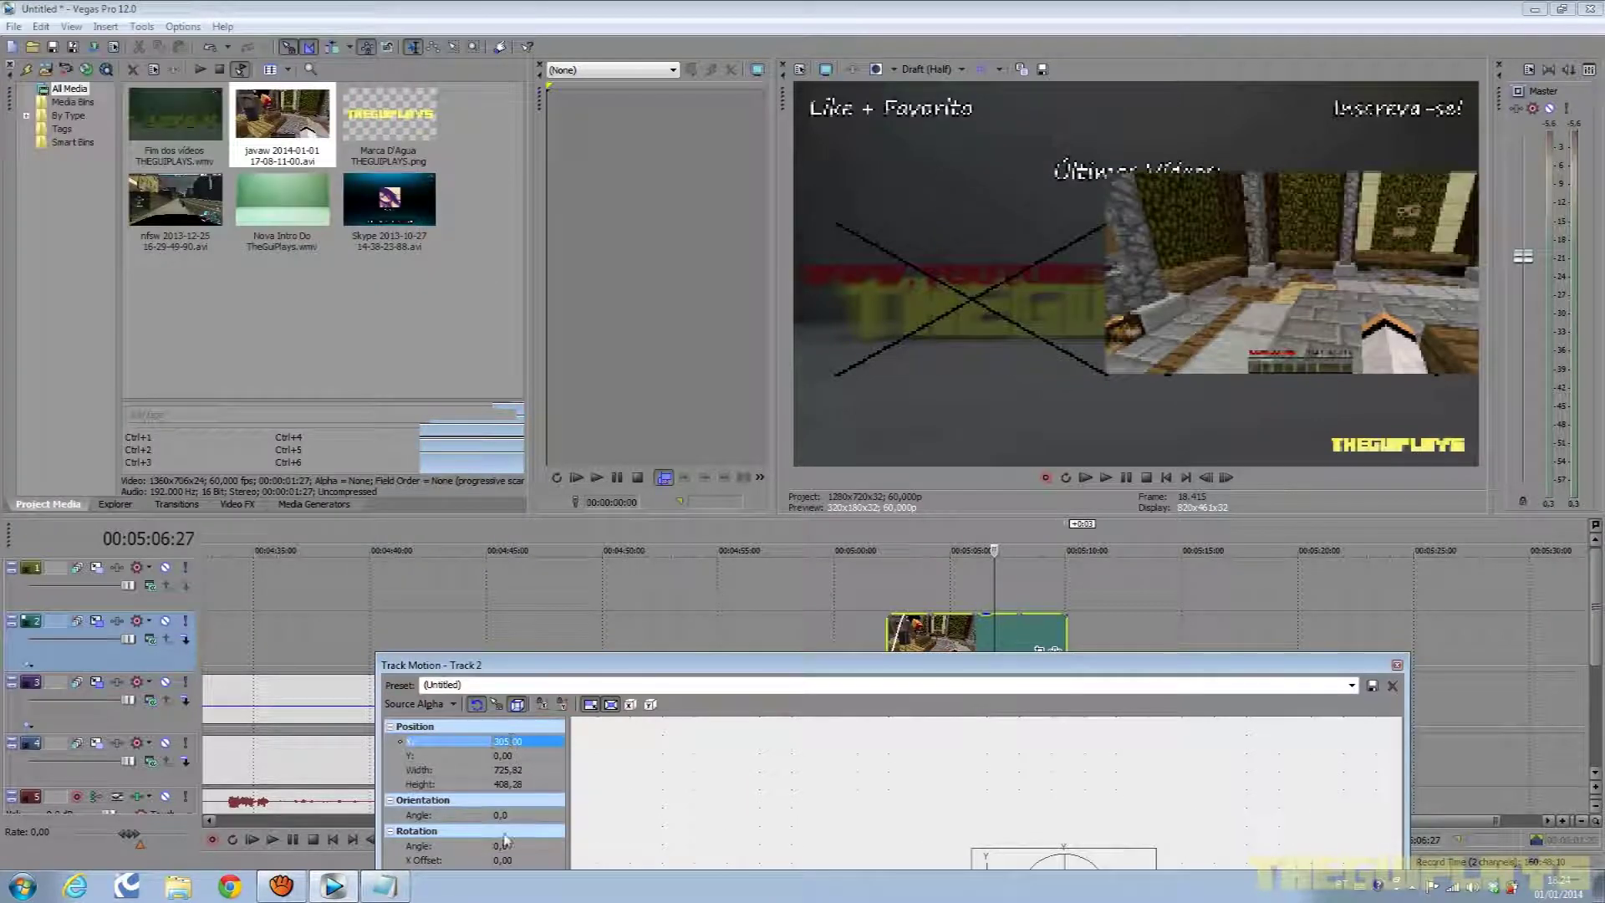
click(384, 886)
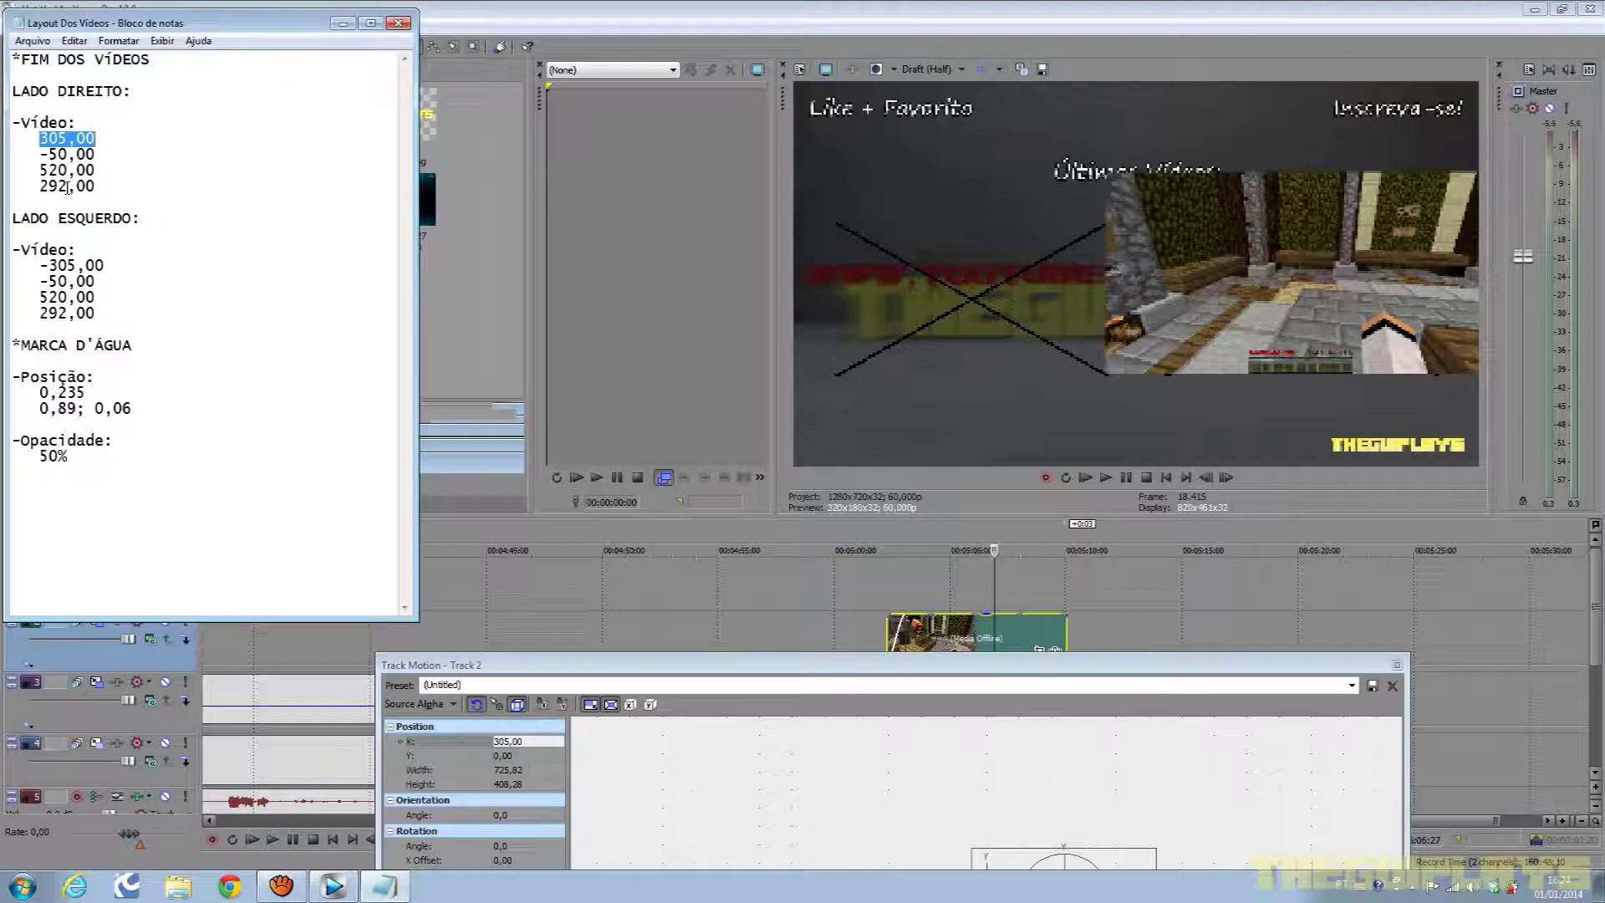
double_click(502, 756)
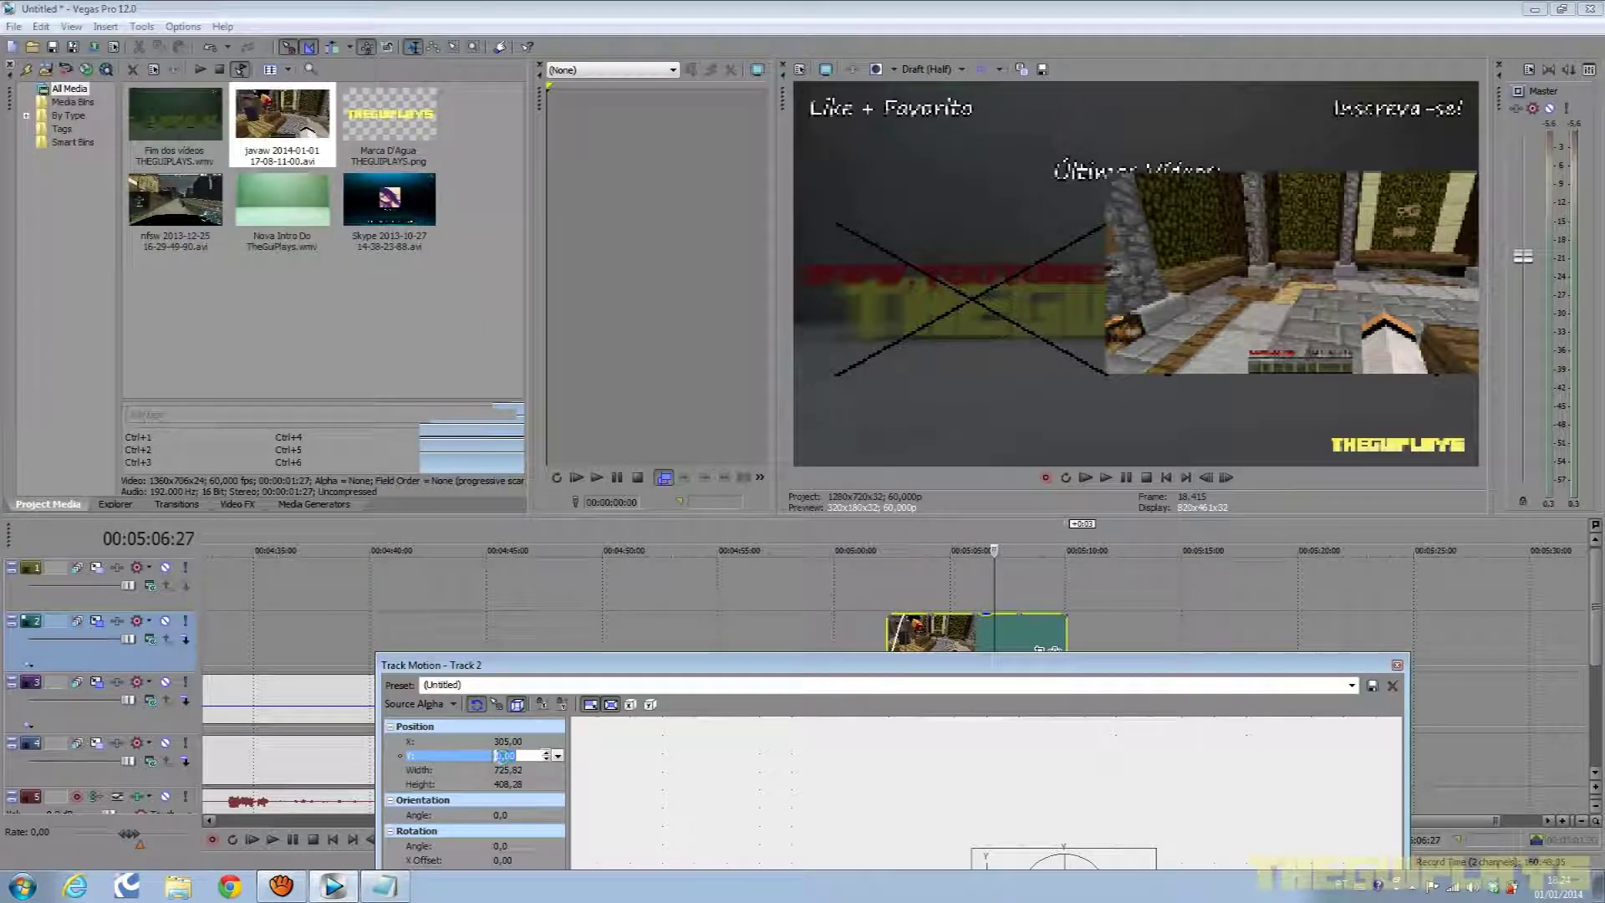
text(-50)
key(Return)
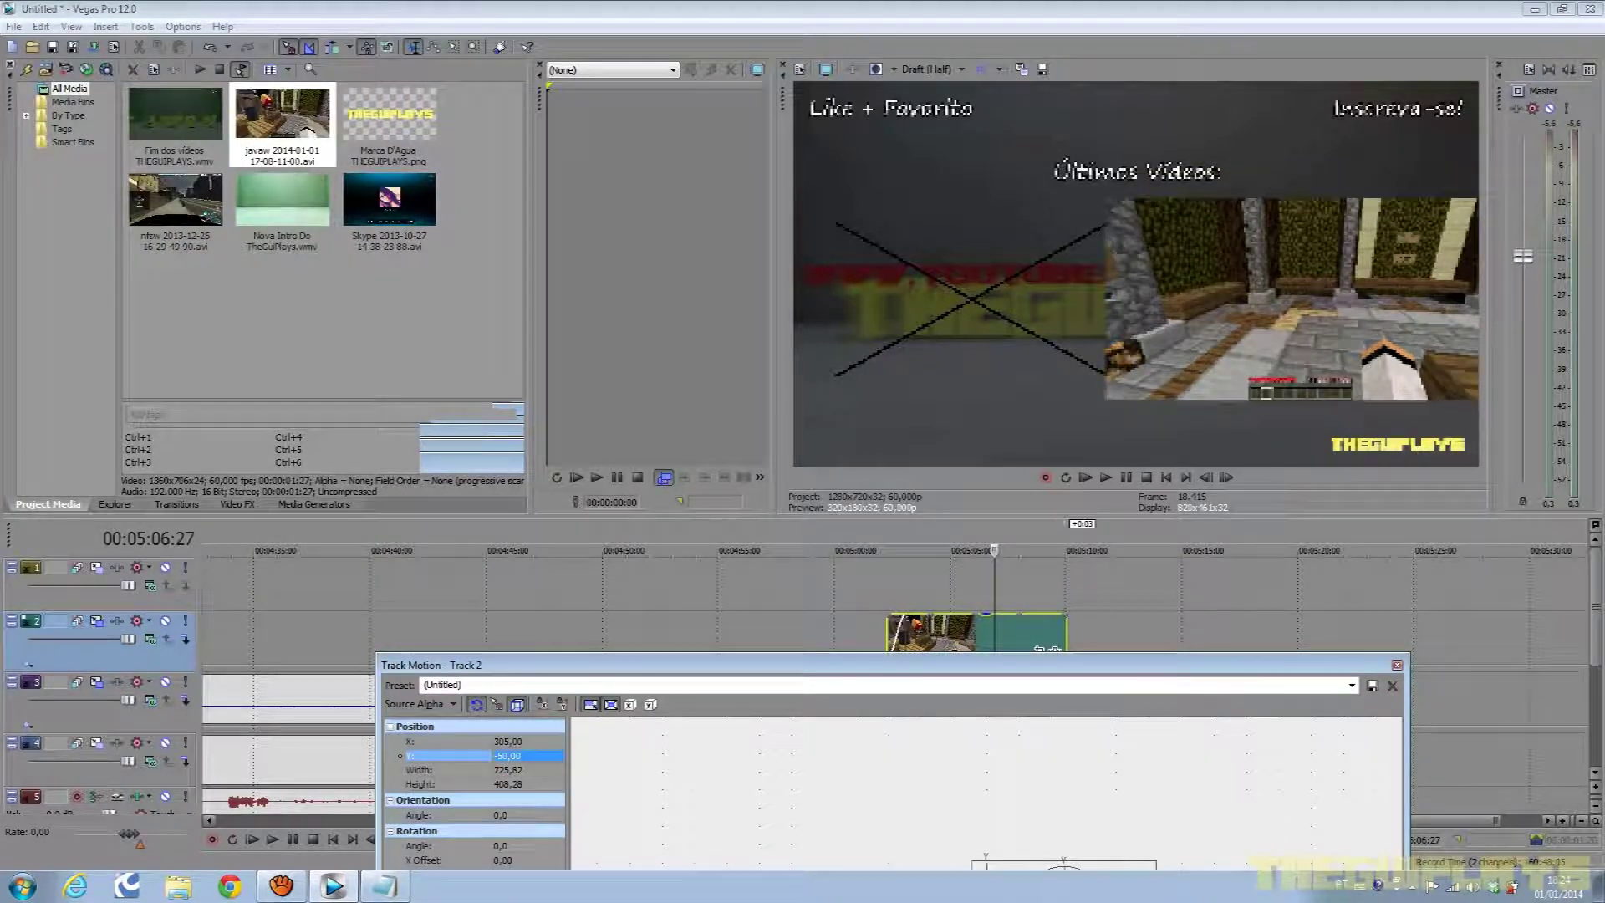
Set track 2's width to 520,00 from the right-side values in the Notepad layout file, and close Track Motion.
click(384, 886)
drag(39, 170, 71, 171)
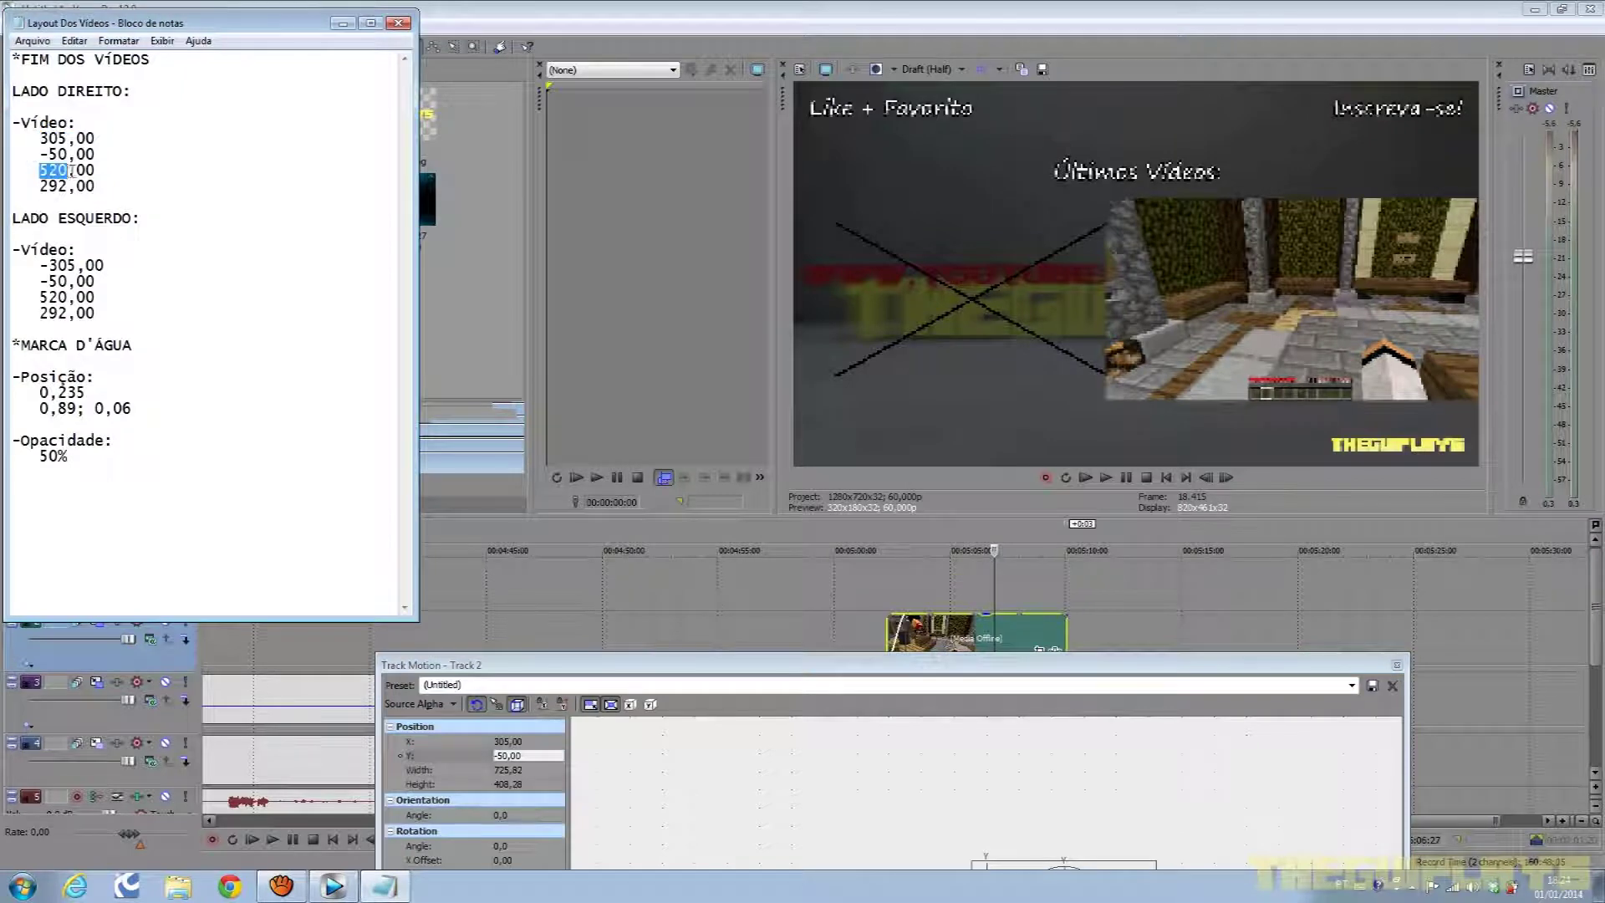
double_click(511, 770)
text(520,00)
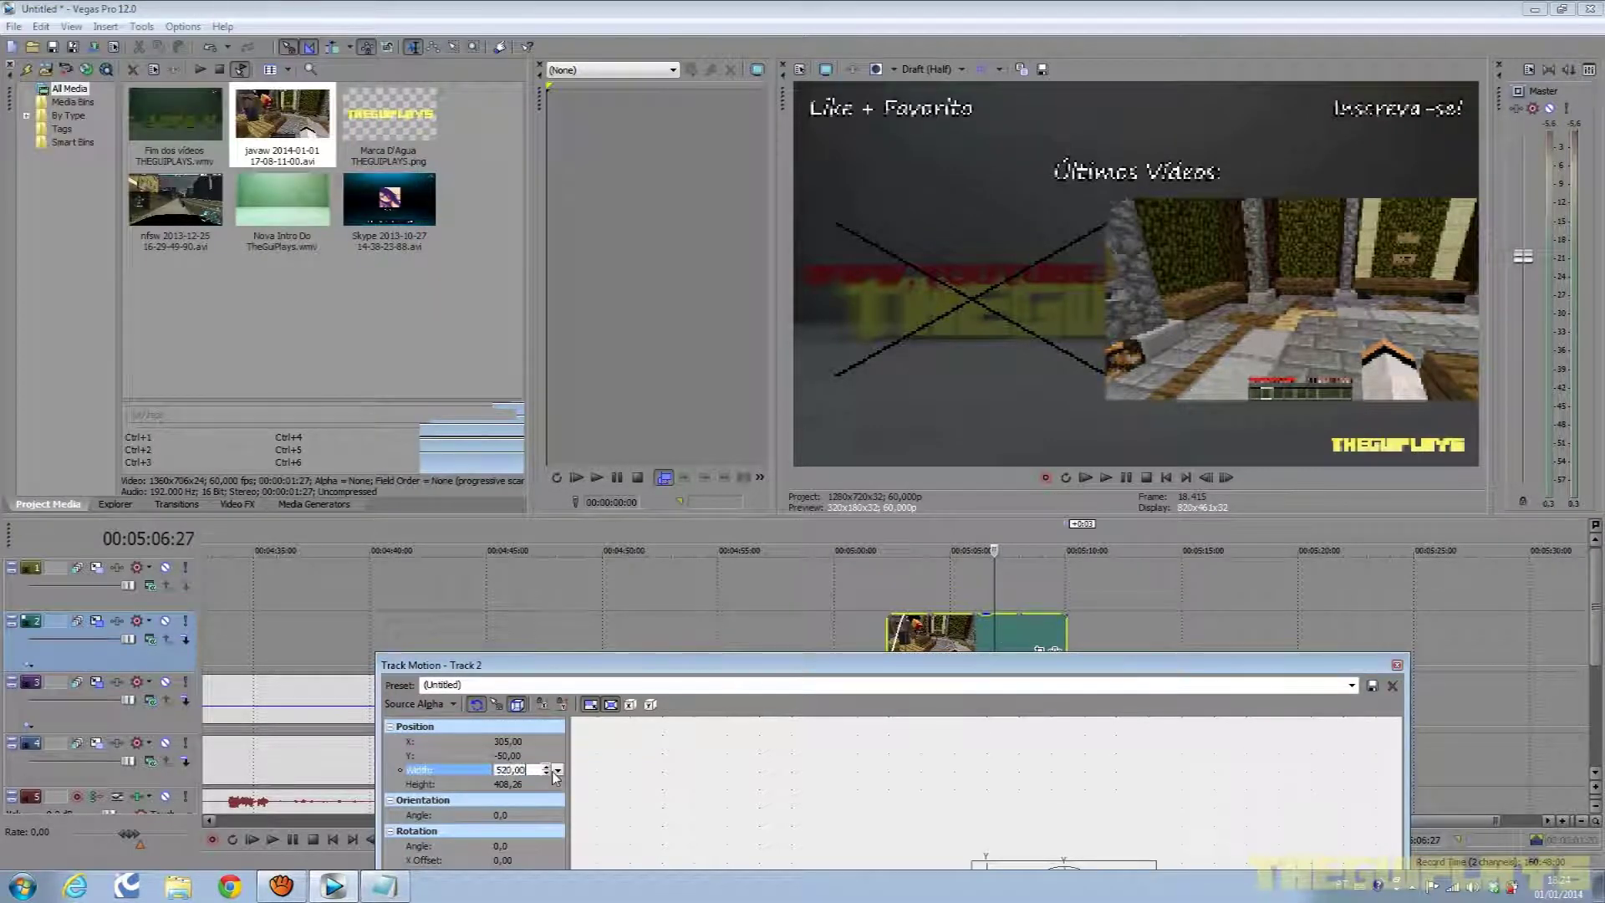
key(Return)
drag(766, 660, 709, 497)
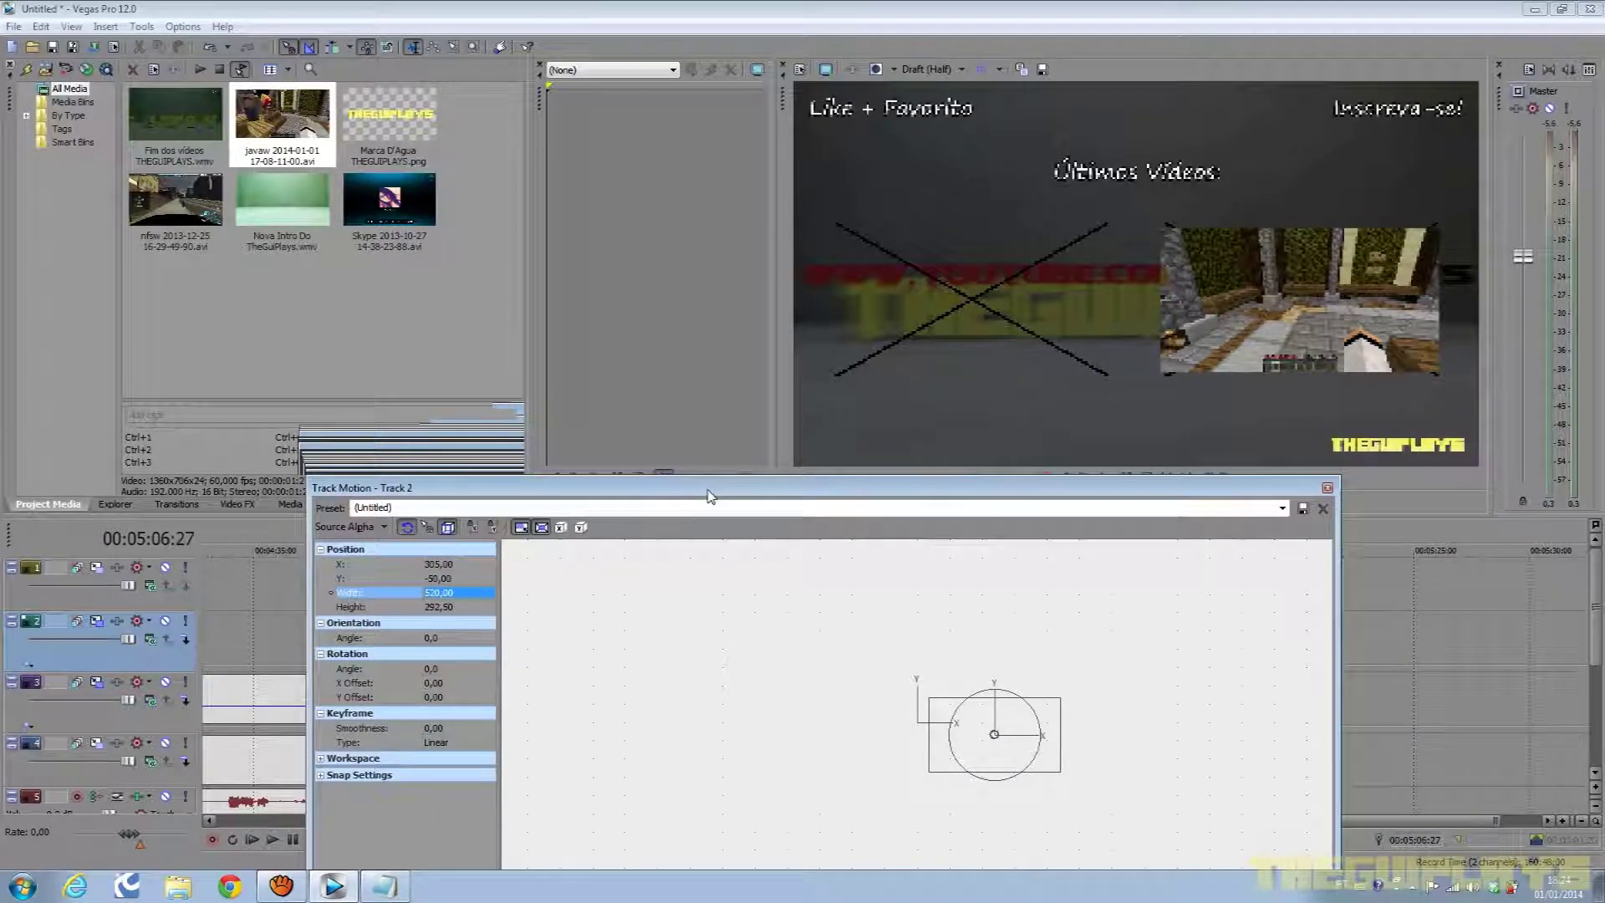
click(368, 889)
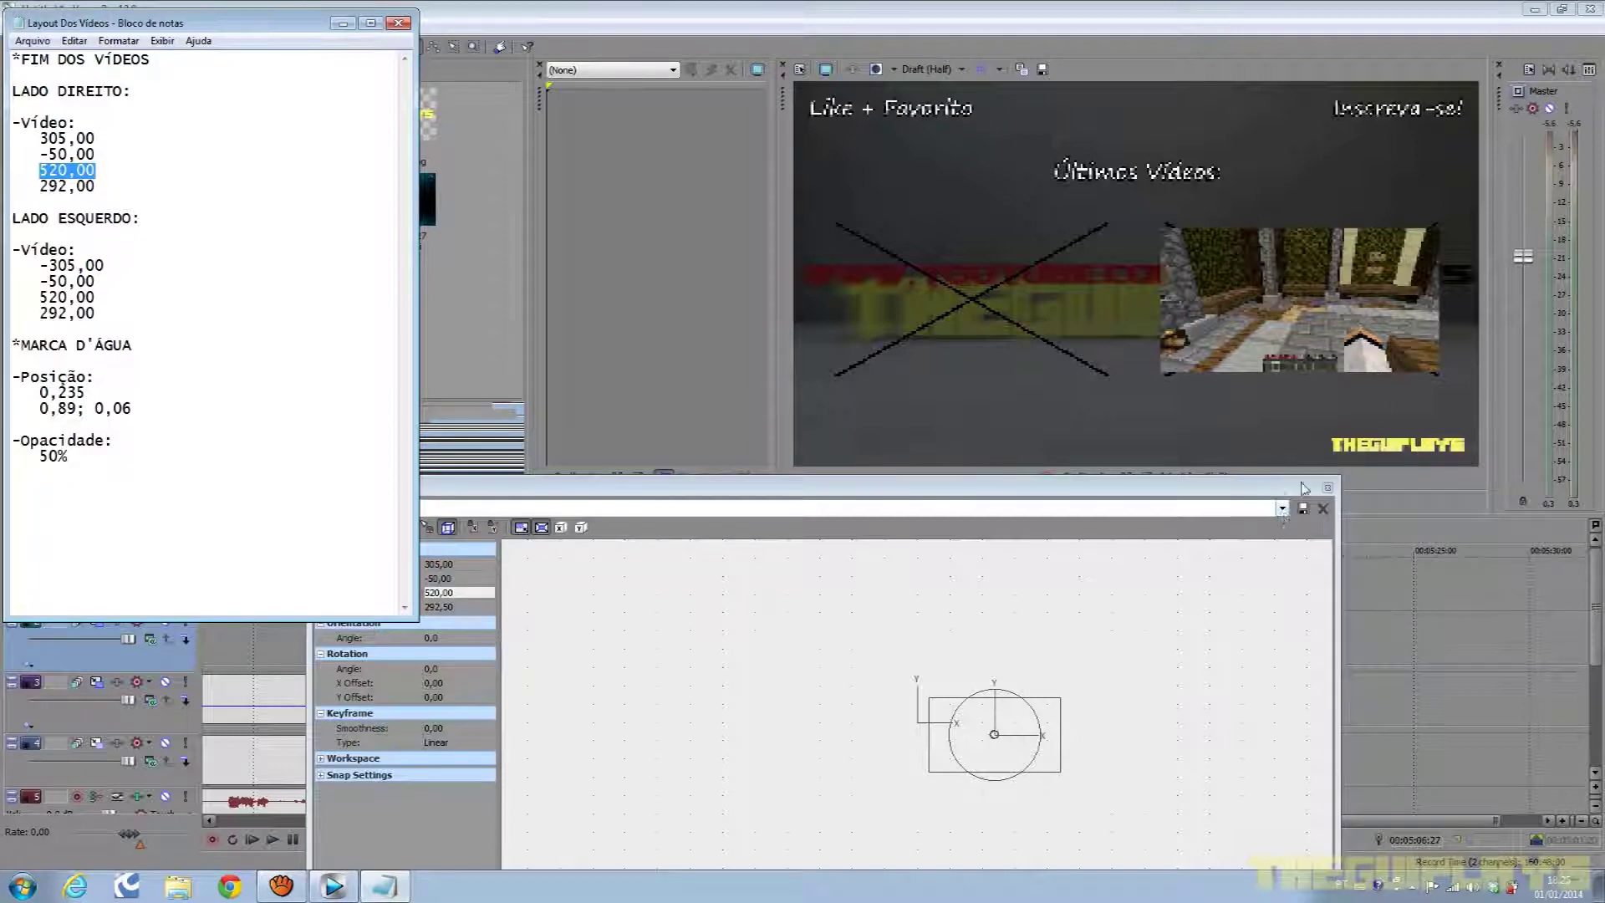
click(1327, 487)
Turn off Maintain aspect ratio in the event properties of the javaw clip on track 2.
right_click(994, 660)
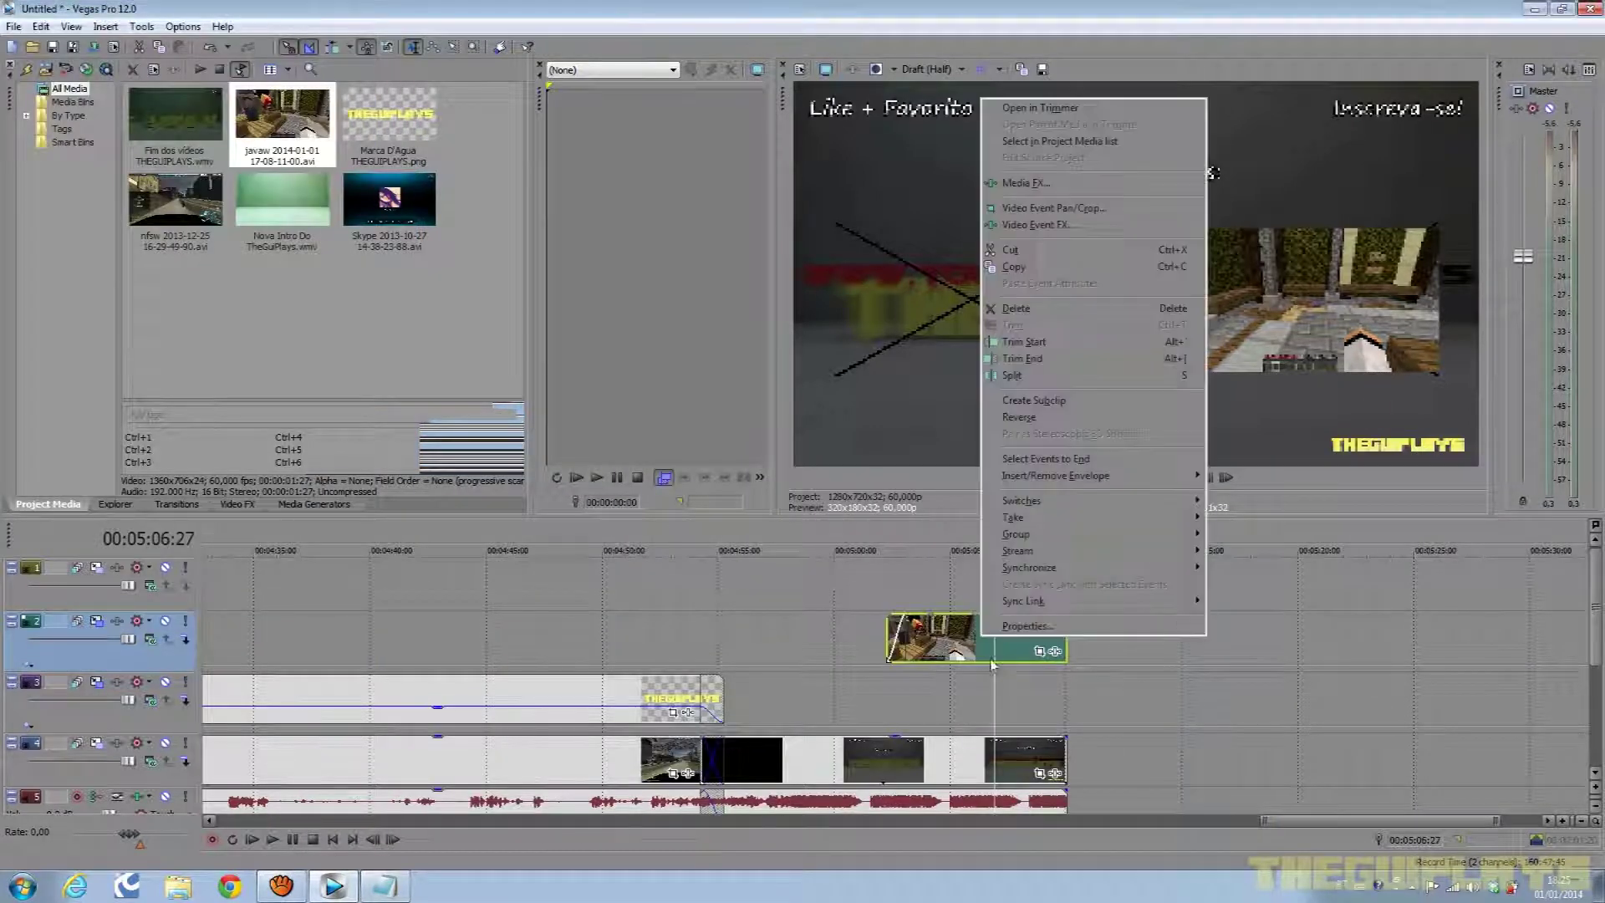
click(1026, 626)
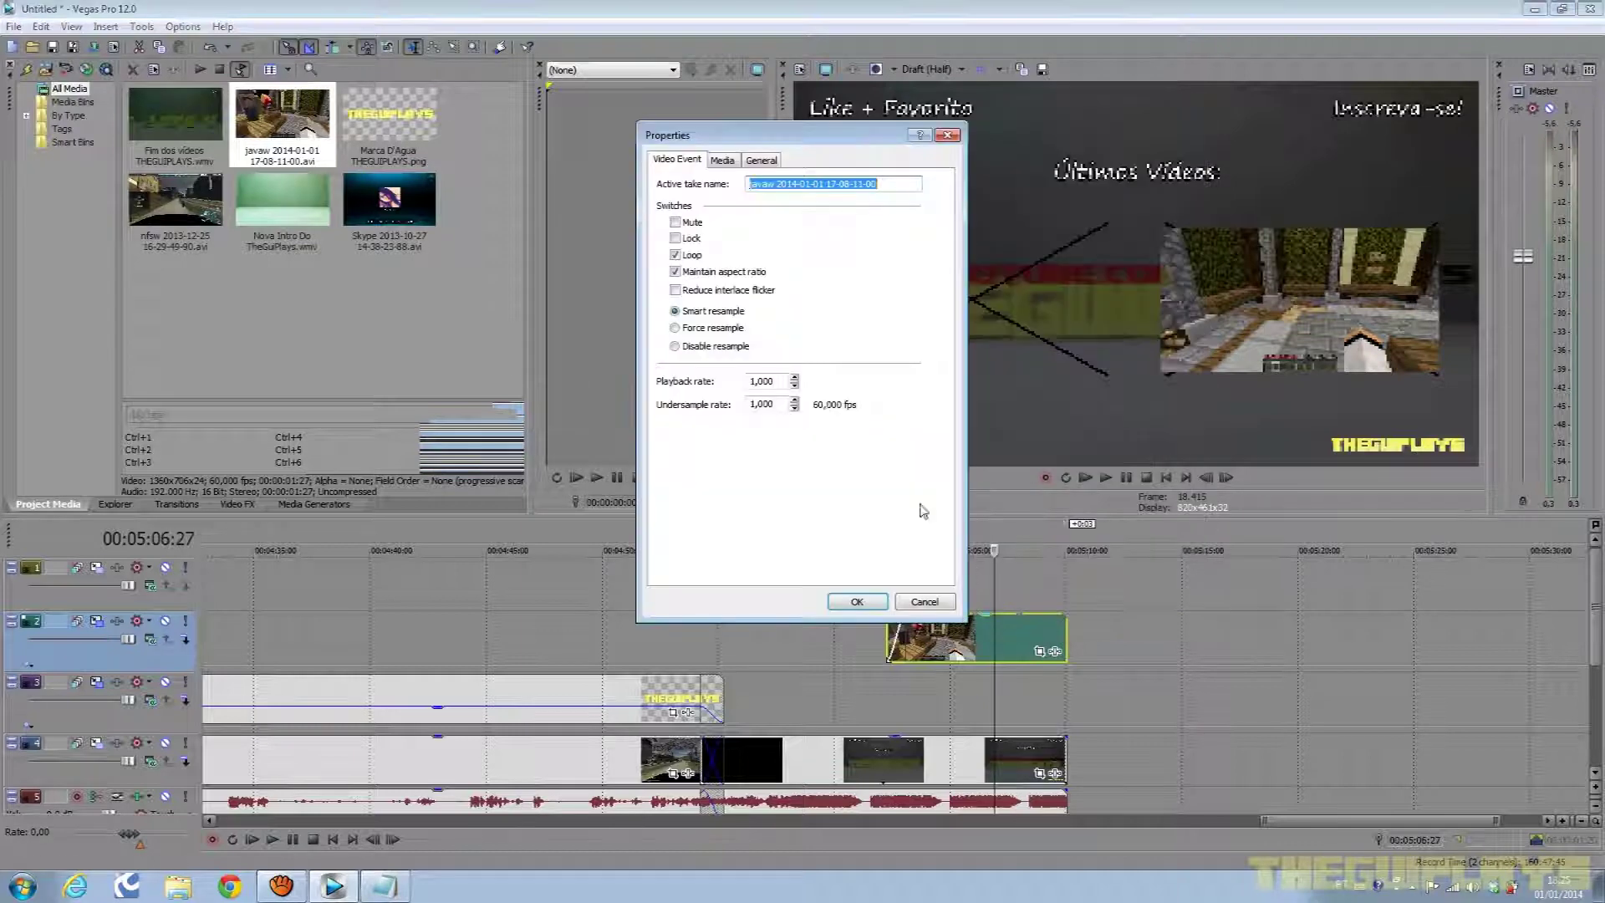
click(708, 282)
click(859, 604)
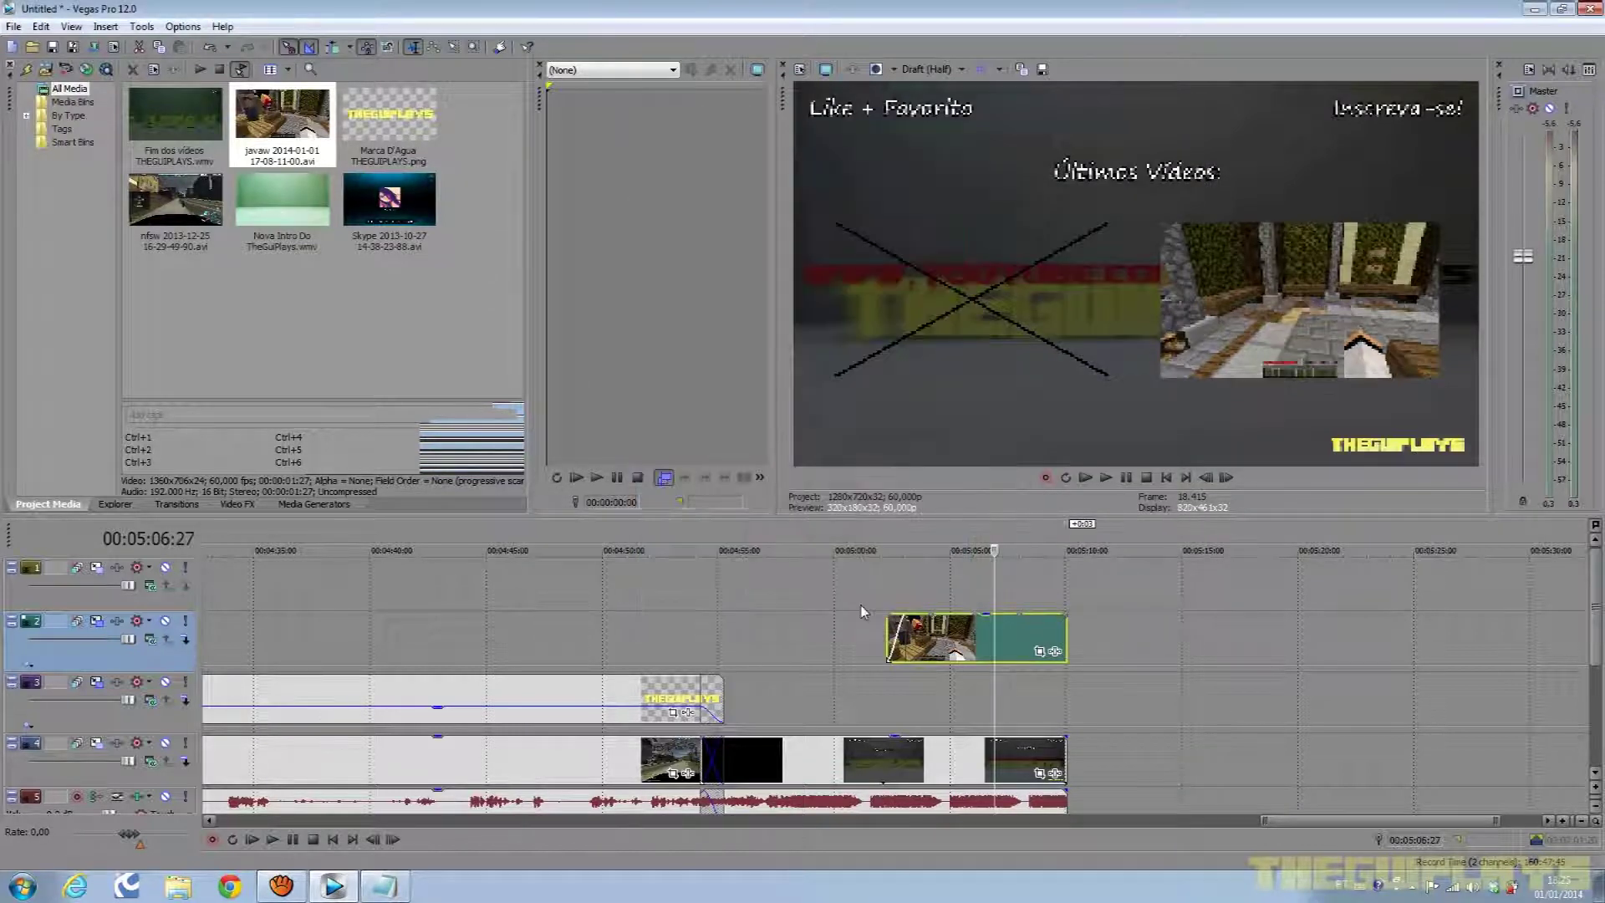
Turn Maintain aspect ratio back on for the javaw clip on track 2.
right_click(960, 642)
click(1041, 639)
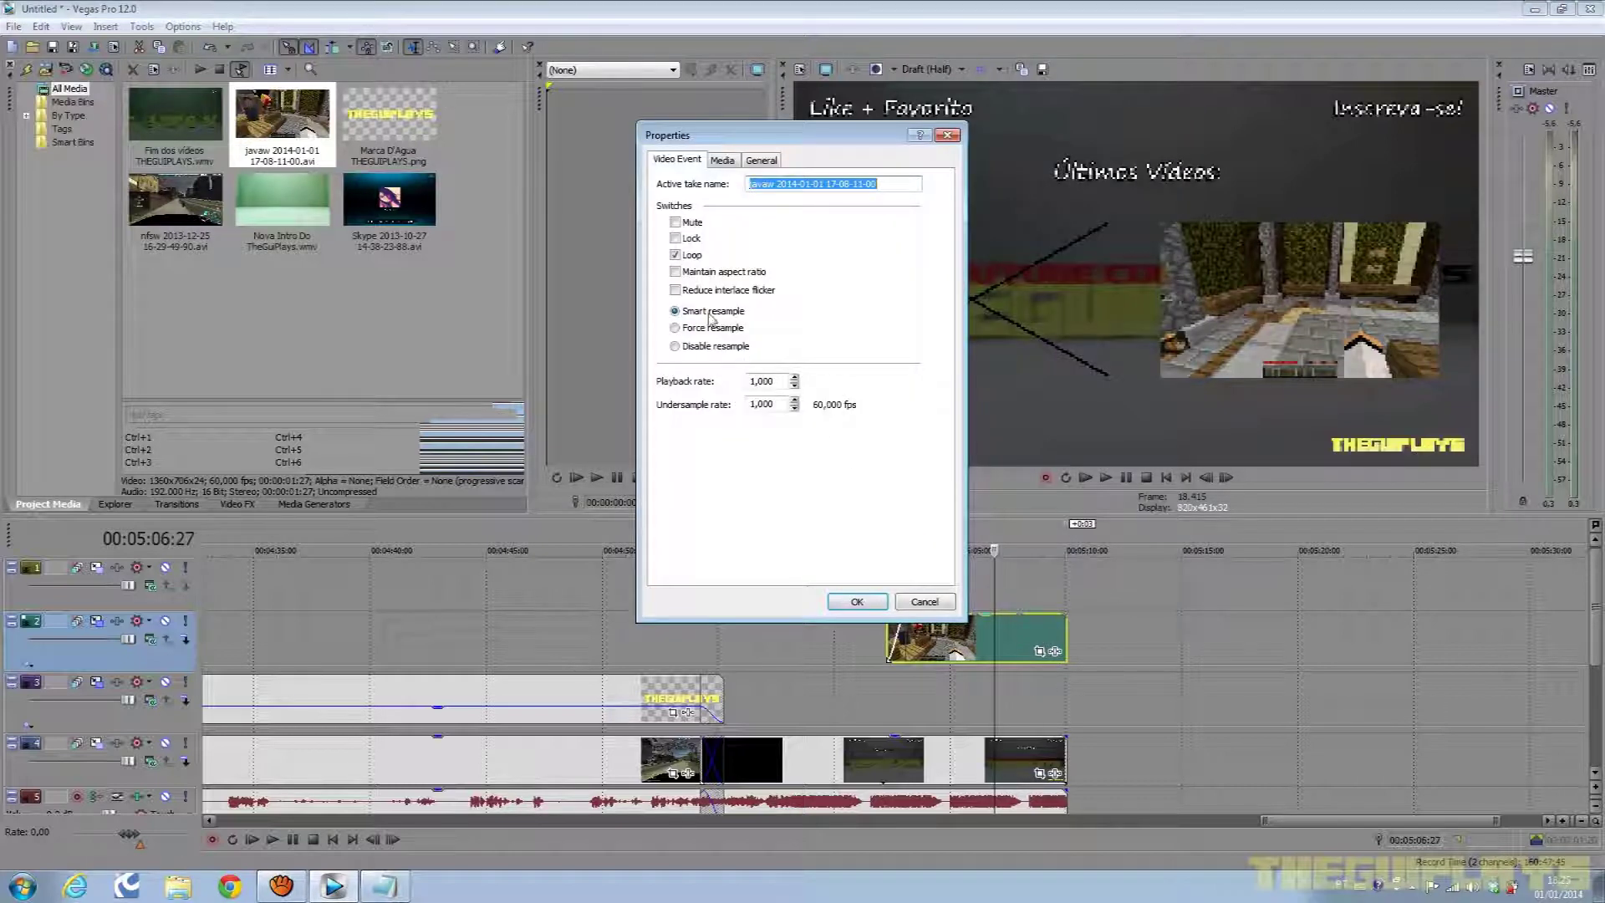
click(697, 272)
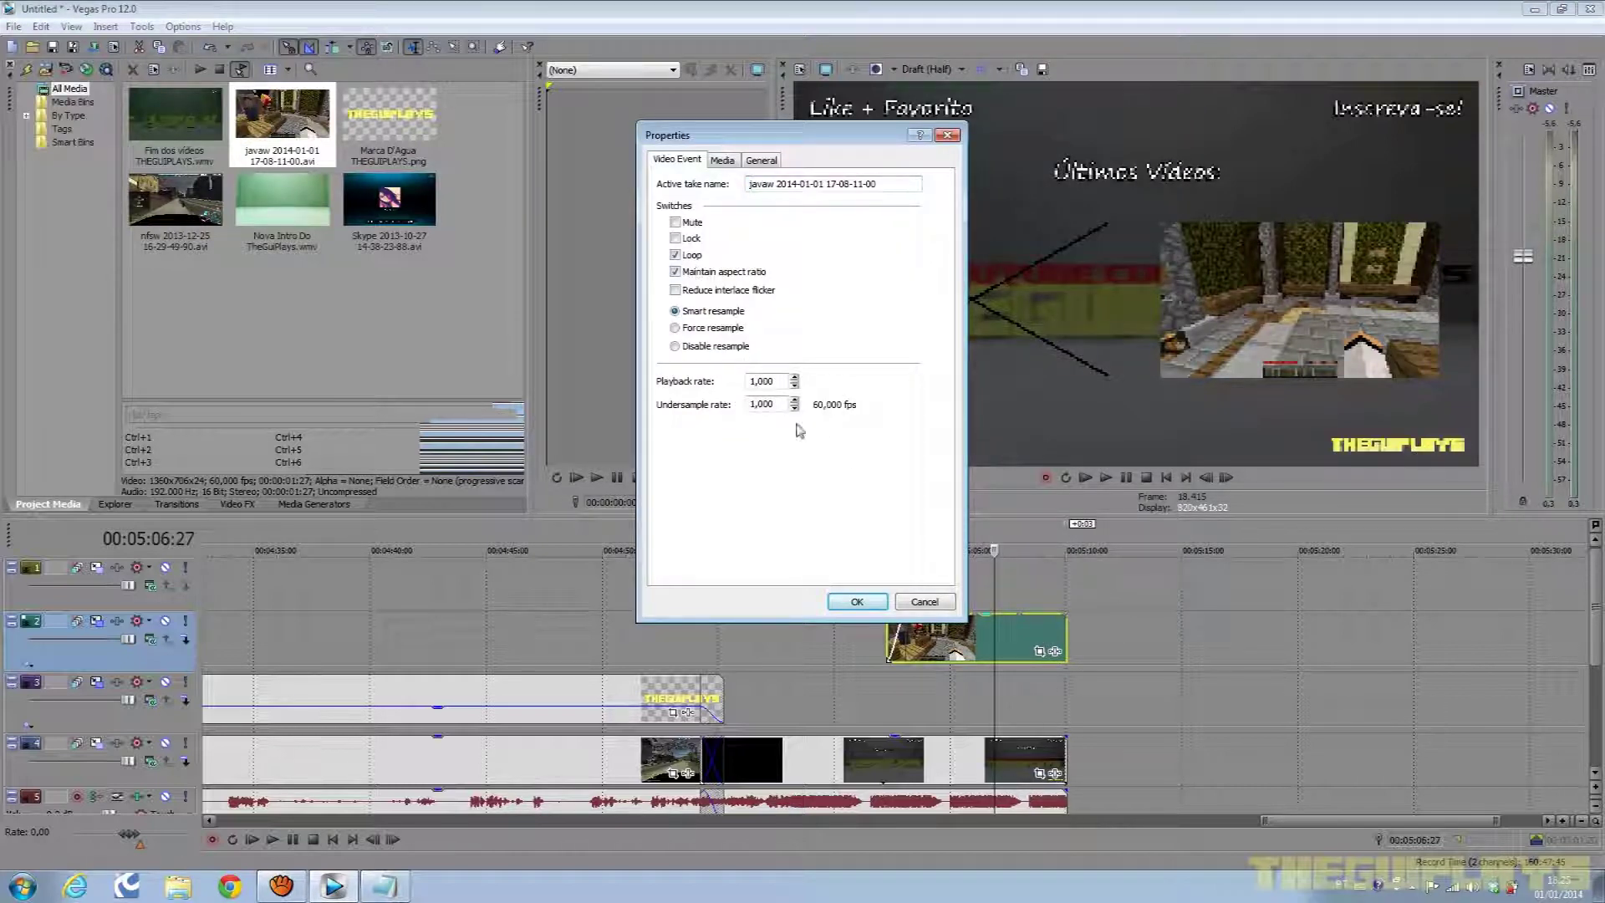
click(857, 601)
Try the javaw clip on track 4 past the outro with Maintain aspect ratio off at 00:05:16:29, and undo these trial changes.
drag(943, 642, 1182, 765)
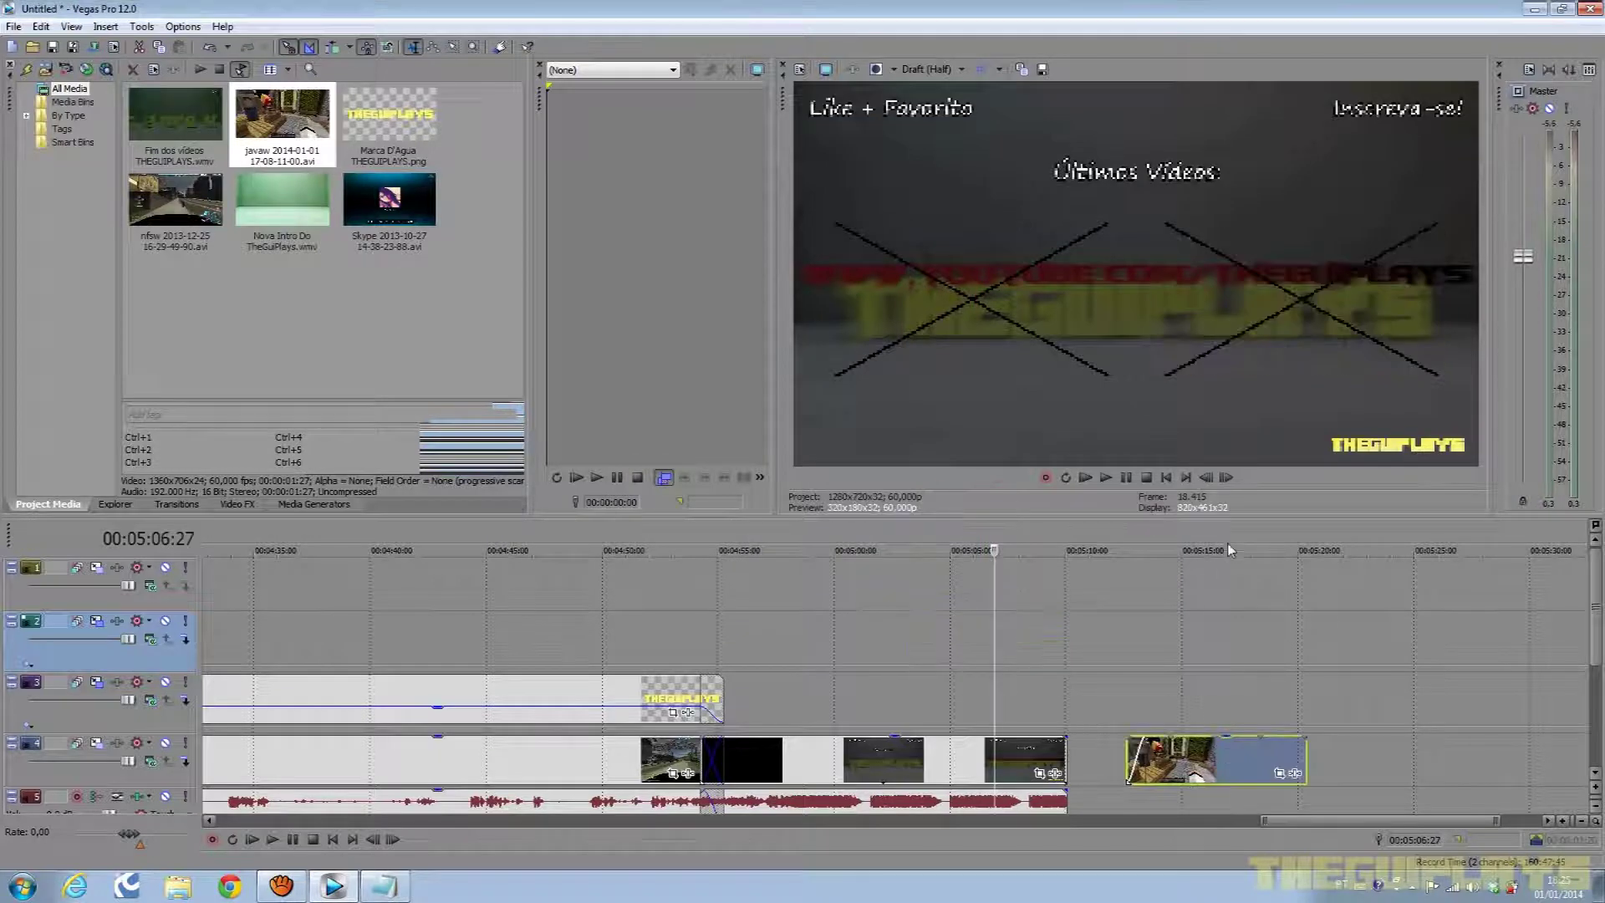
click(1227, 535)
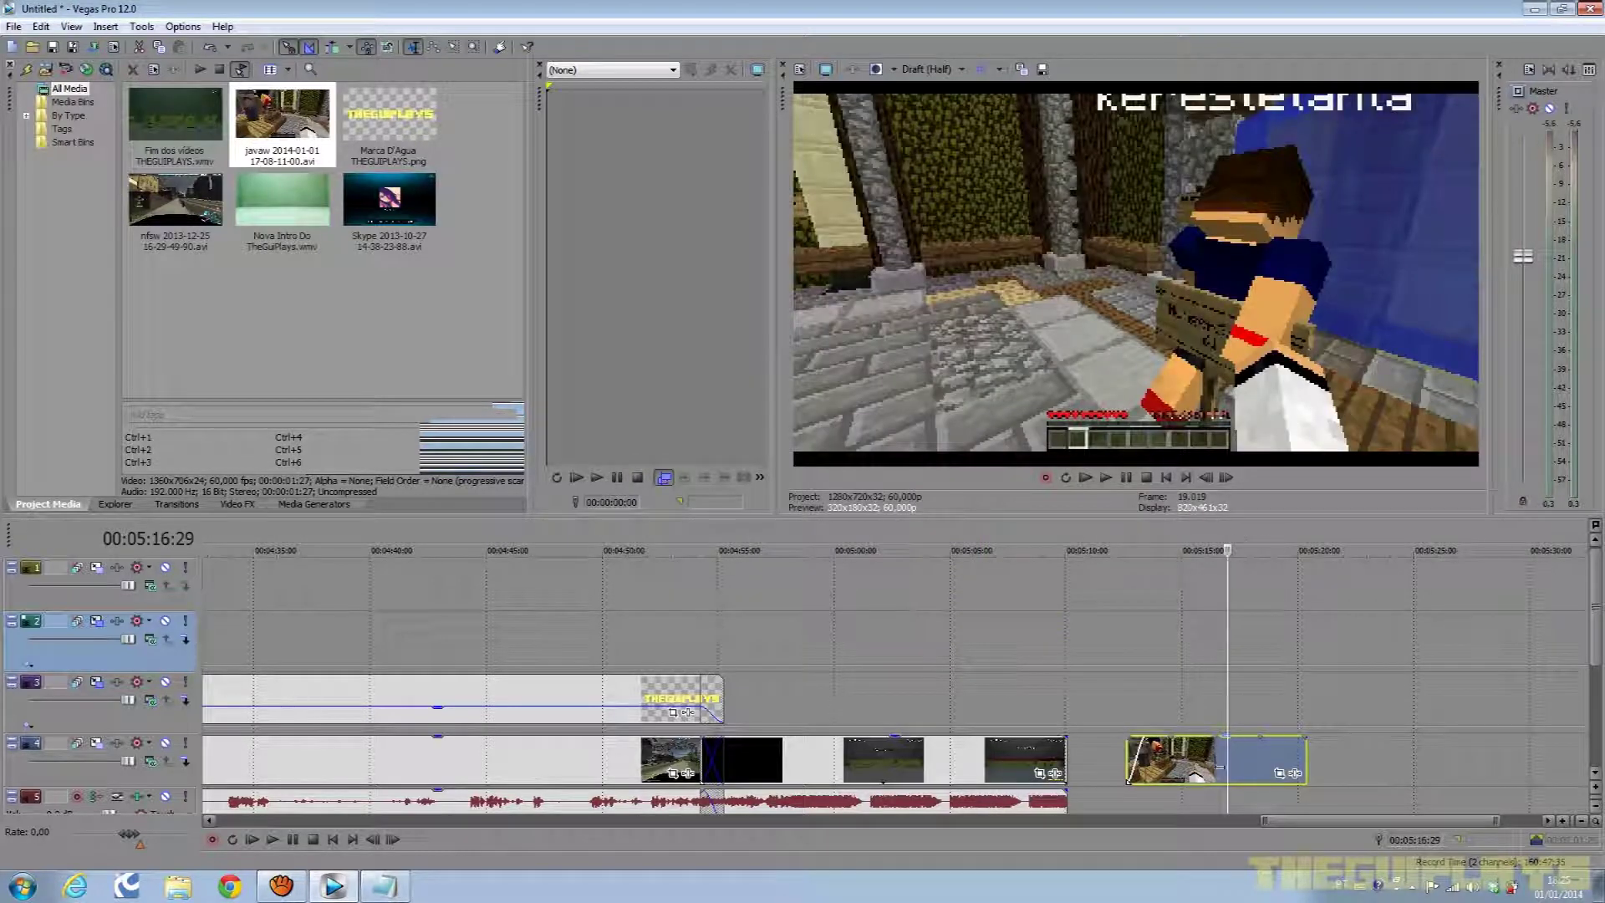
right_click(1222, 760)
click(1254, 758)
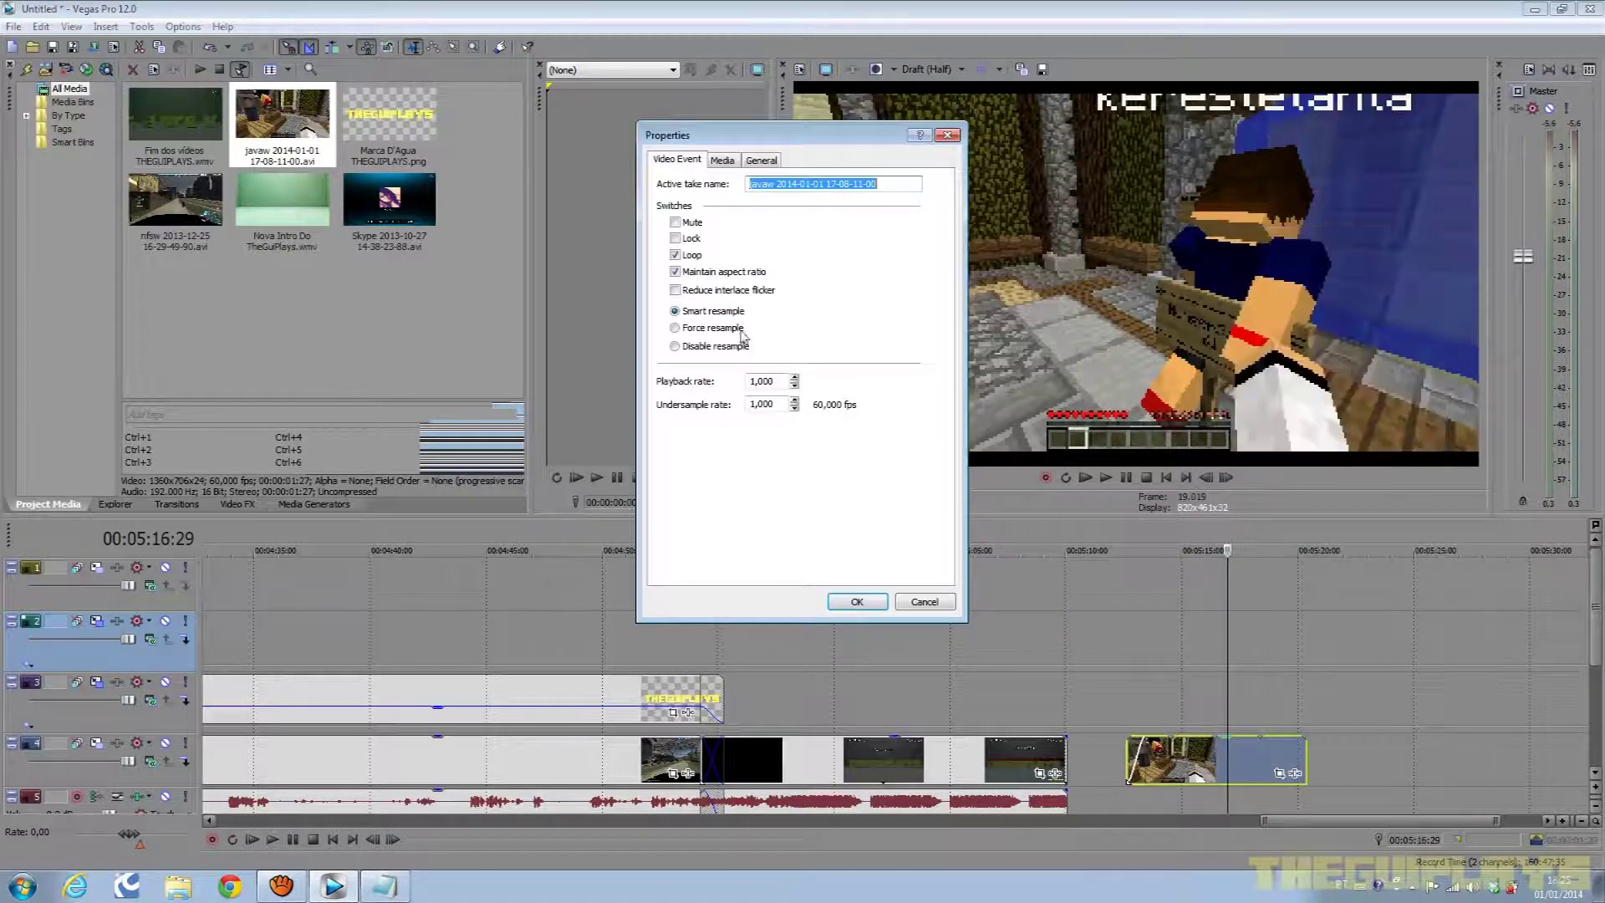
click(848, 605)
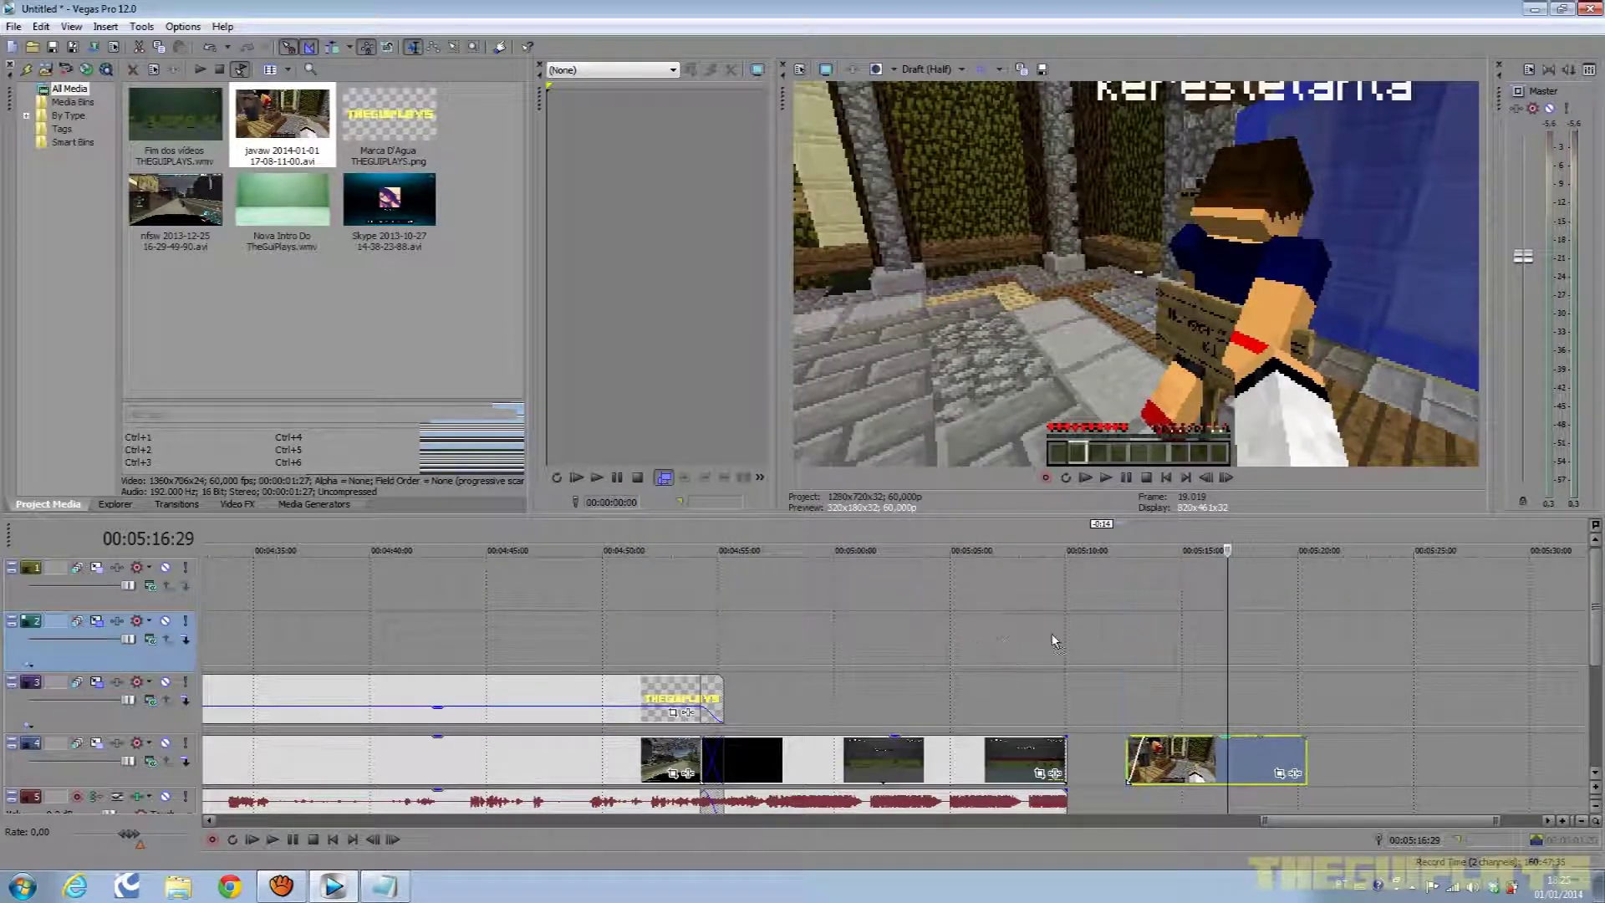
key(ctrl+z)
drag(894, 535, 964, 535)
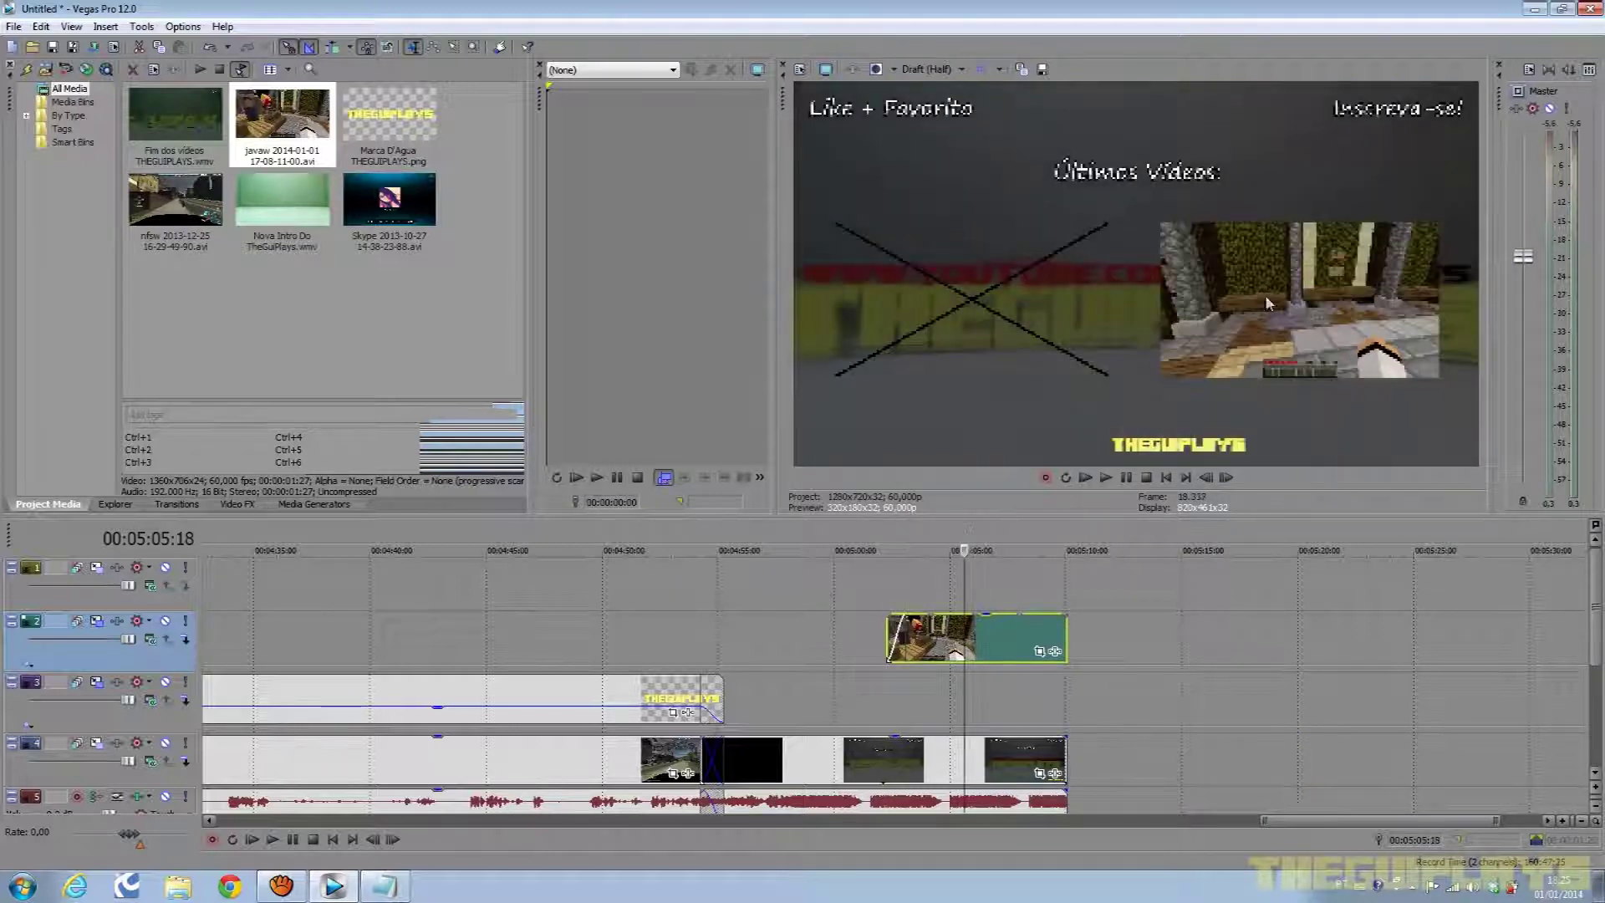
click(886, 542)
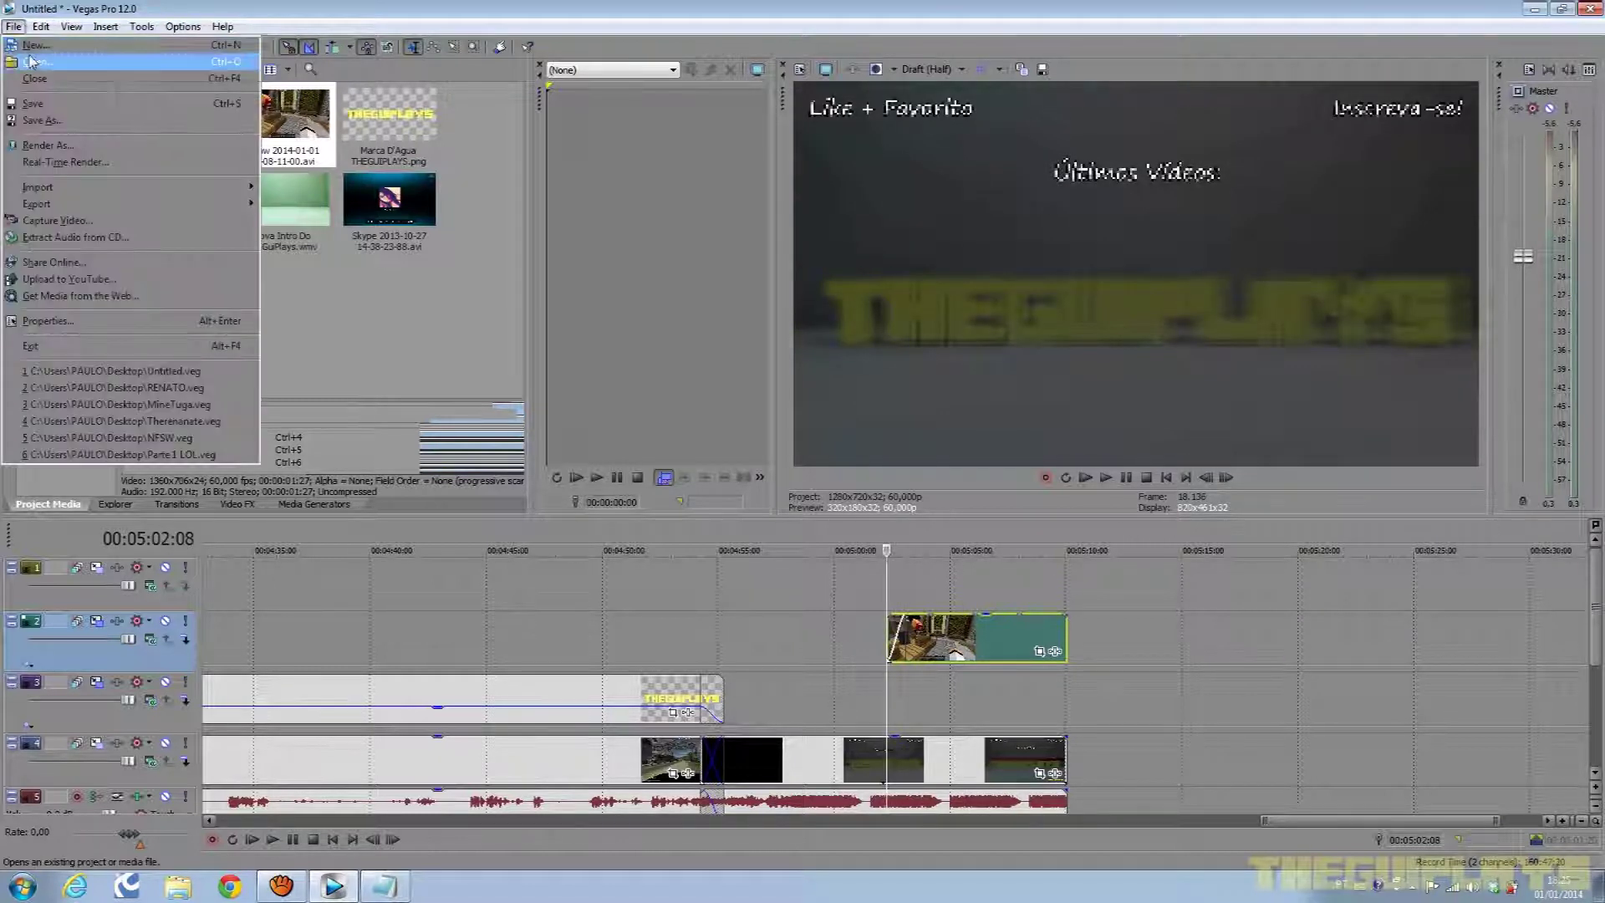
click(38, 62)
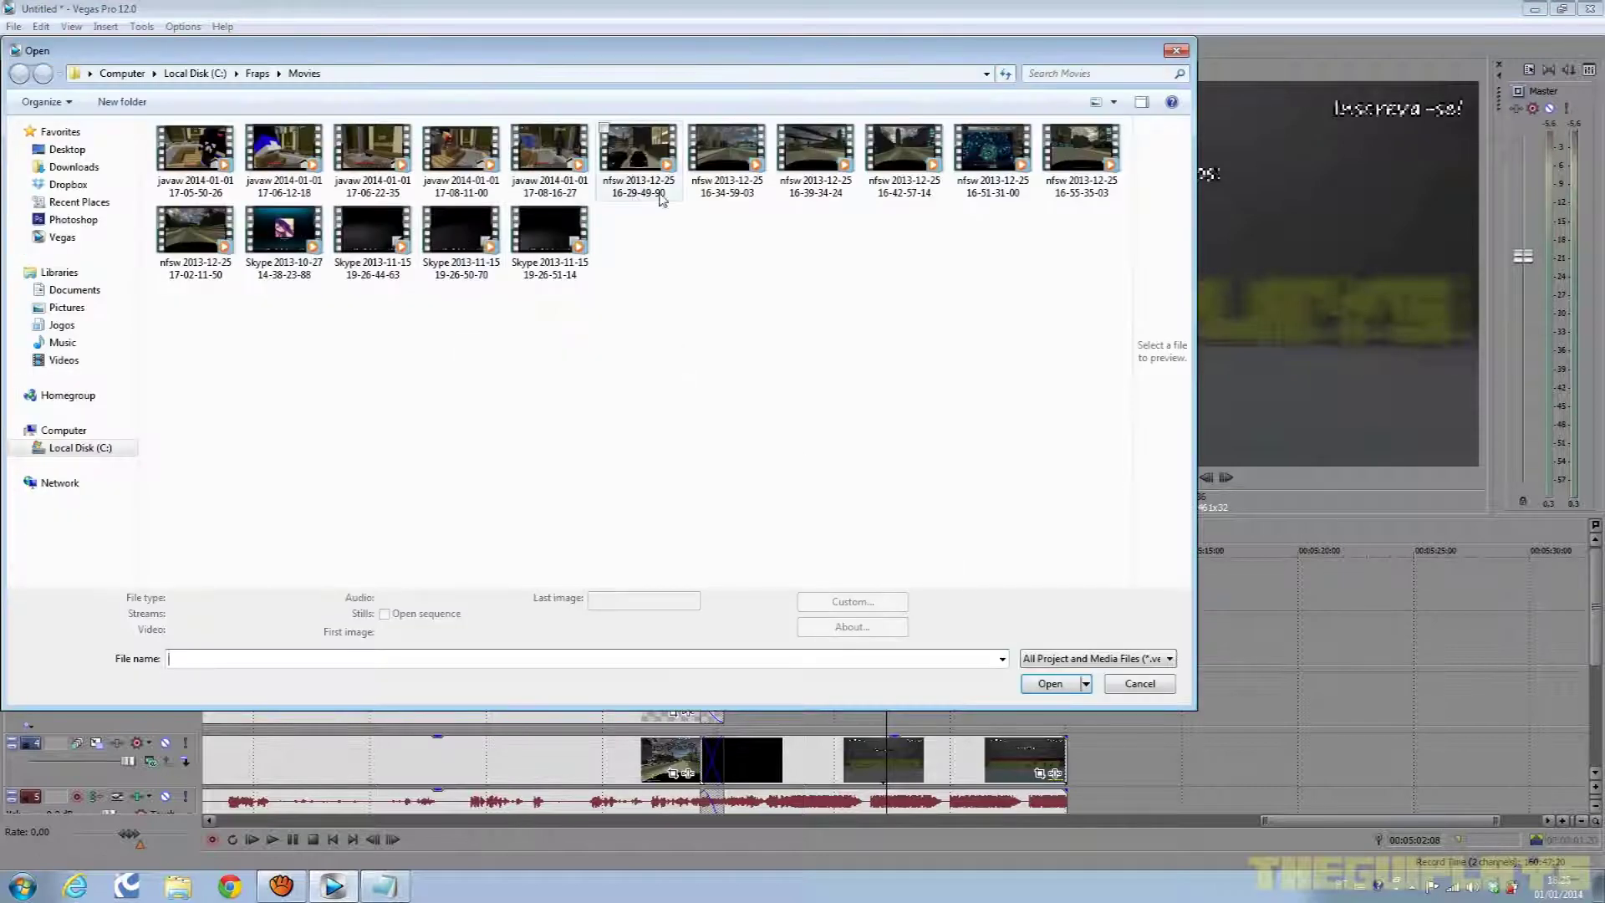
click(726, 155)
click(549, 158)
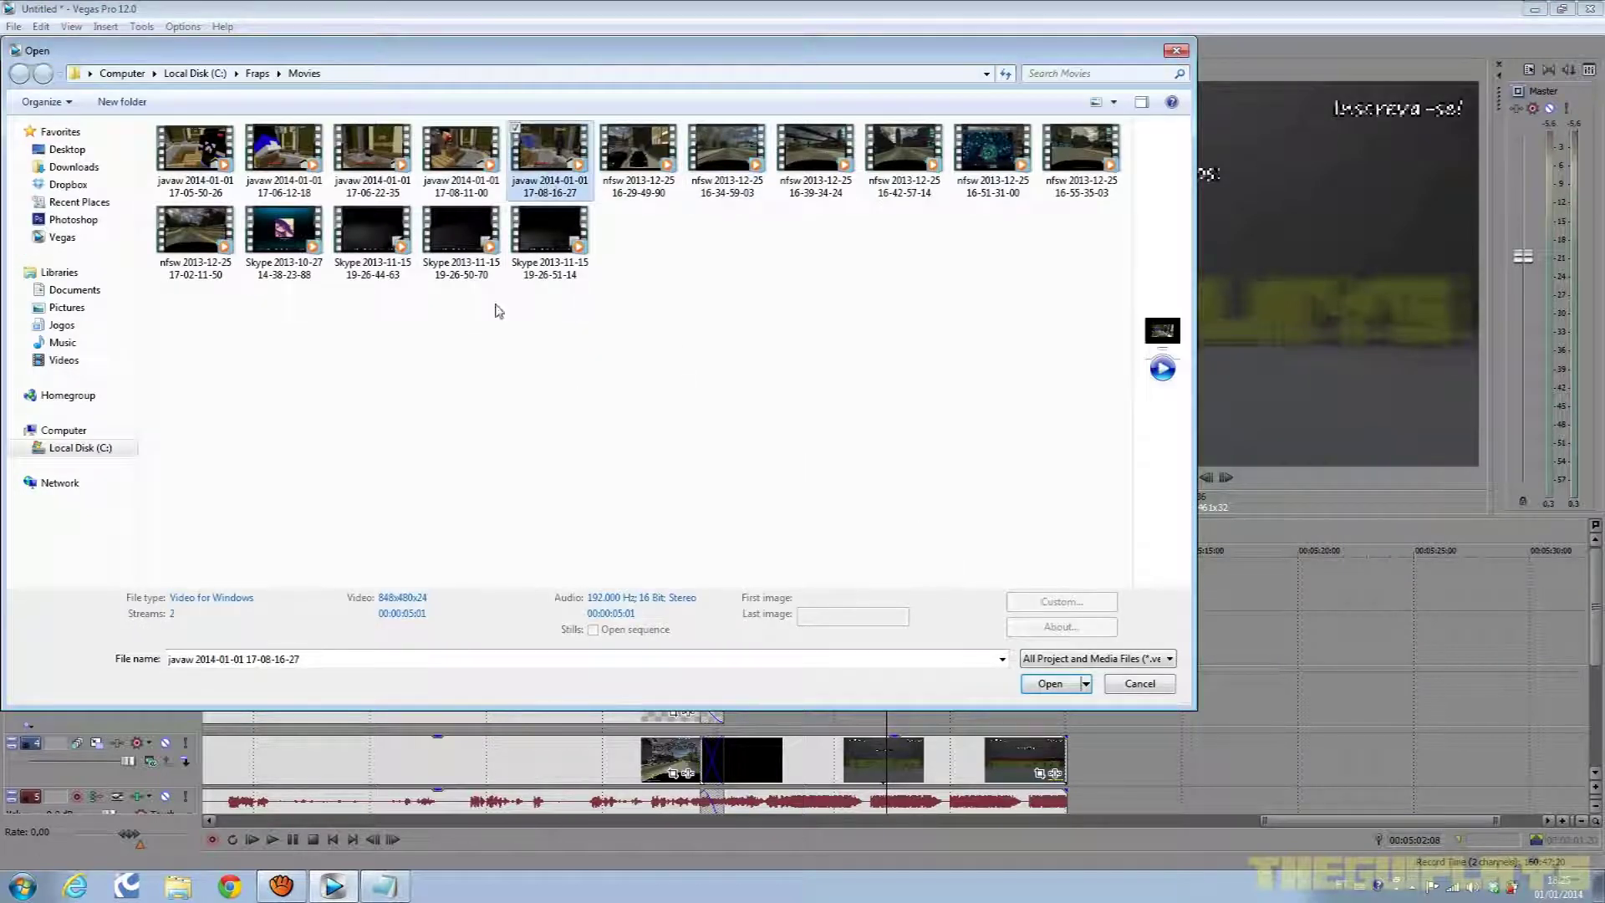
click(364, 163)
click(1040, 685)
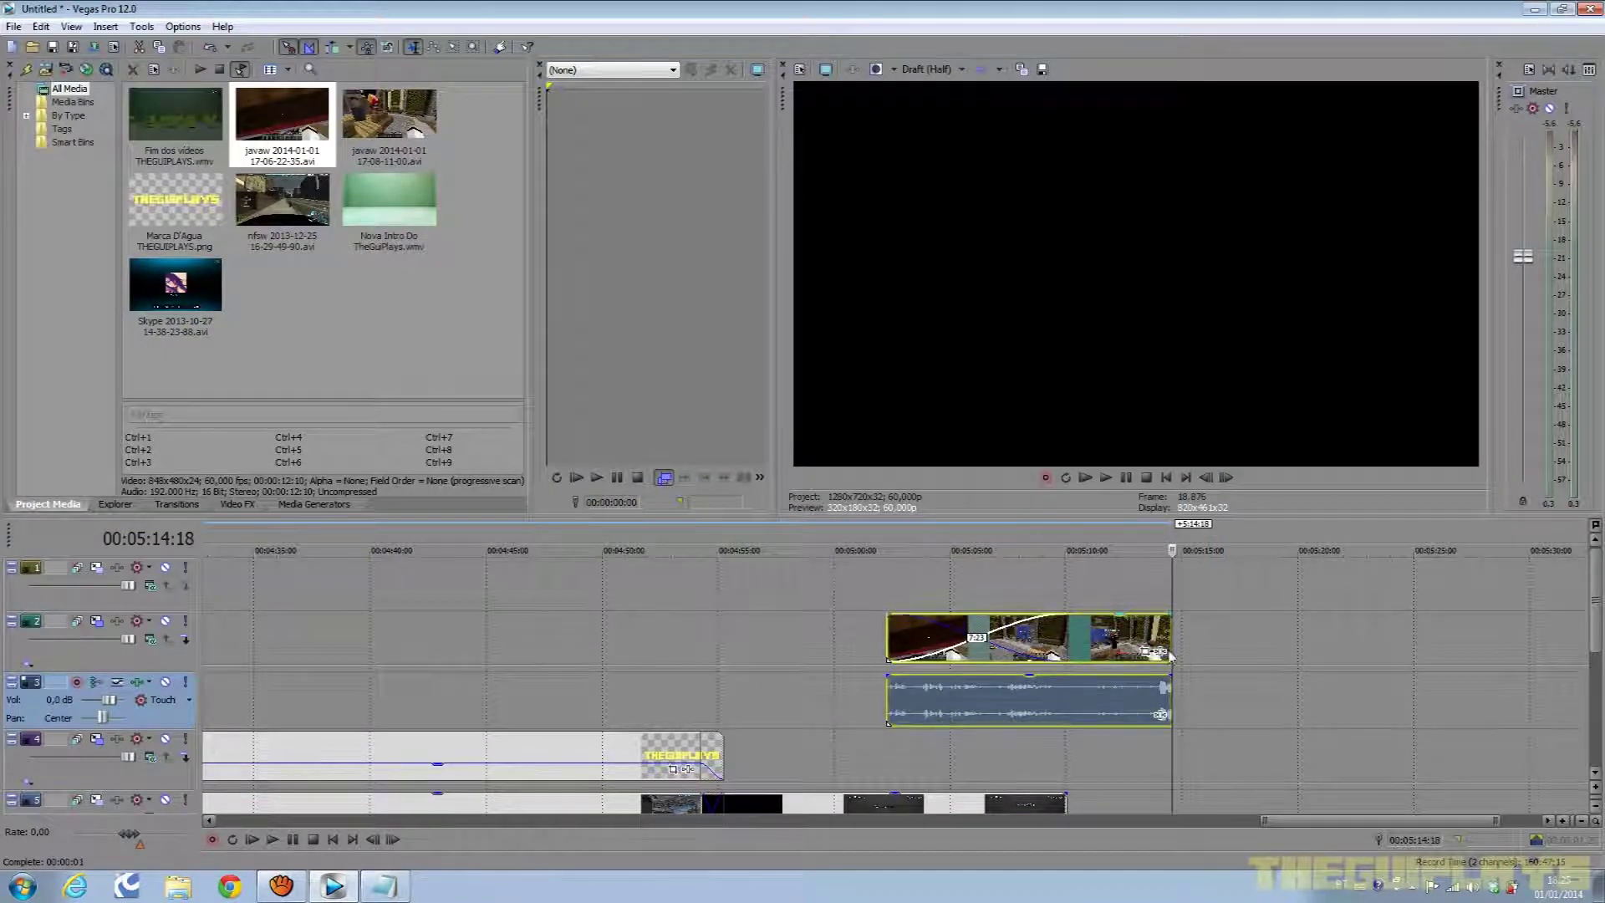
Move the new javaw video to track 1 and delete its audio event.
drag(1045, 640, 1045, 584)
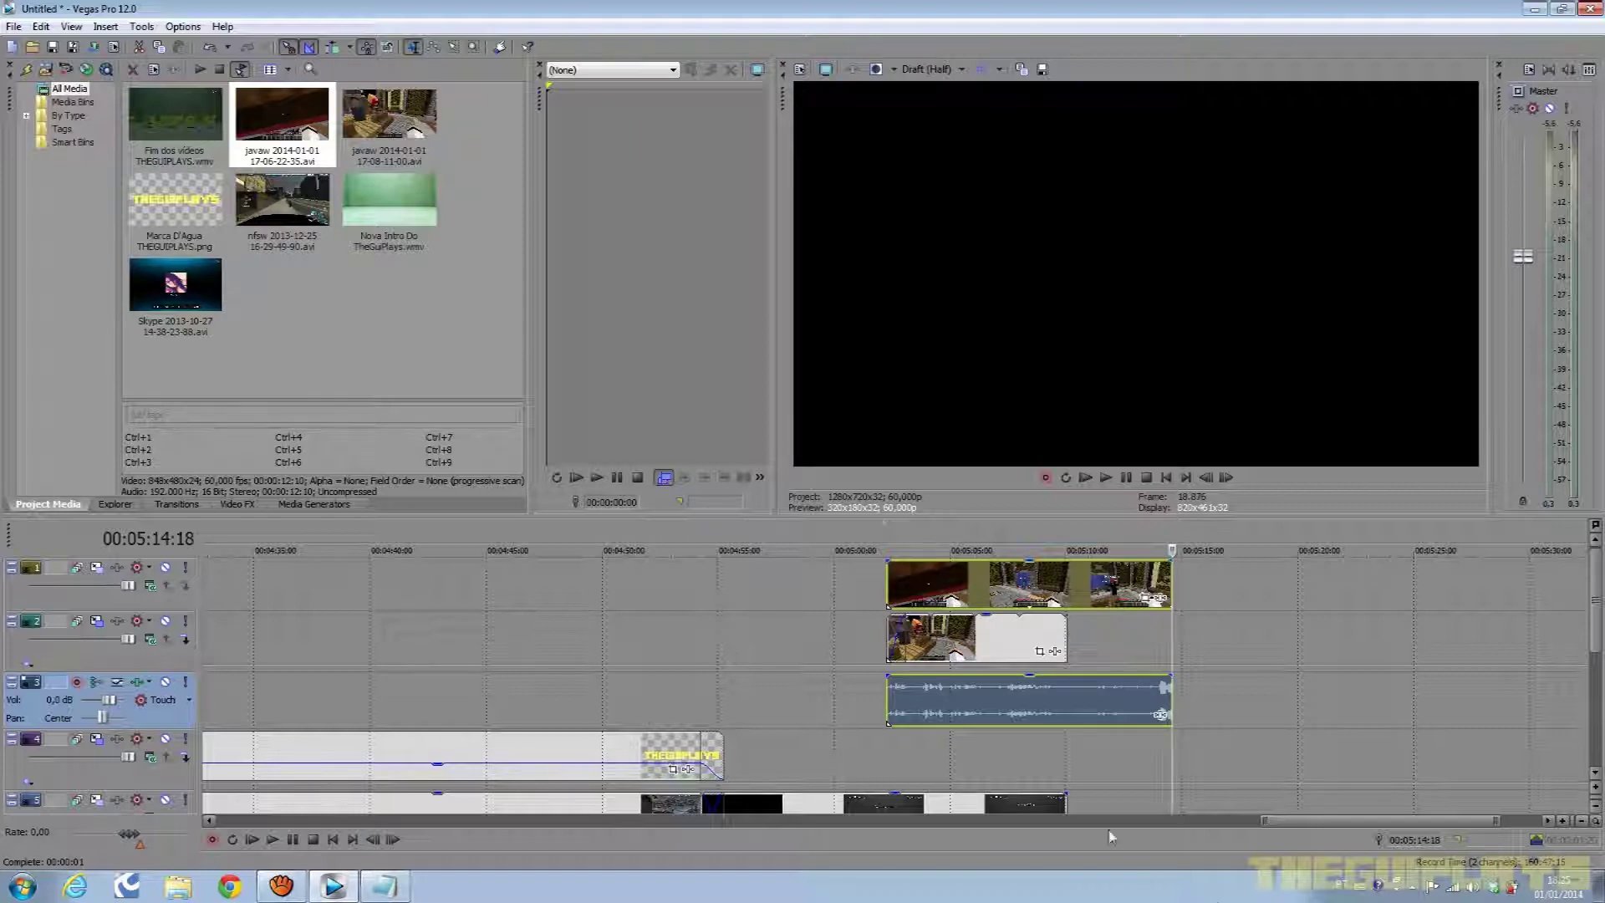
click(1089, 710)
key(Delete)
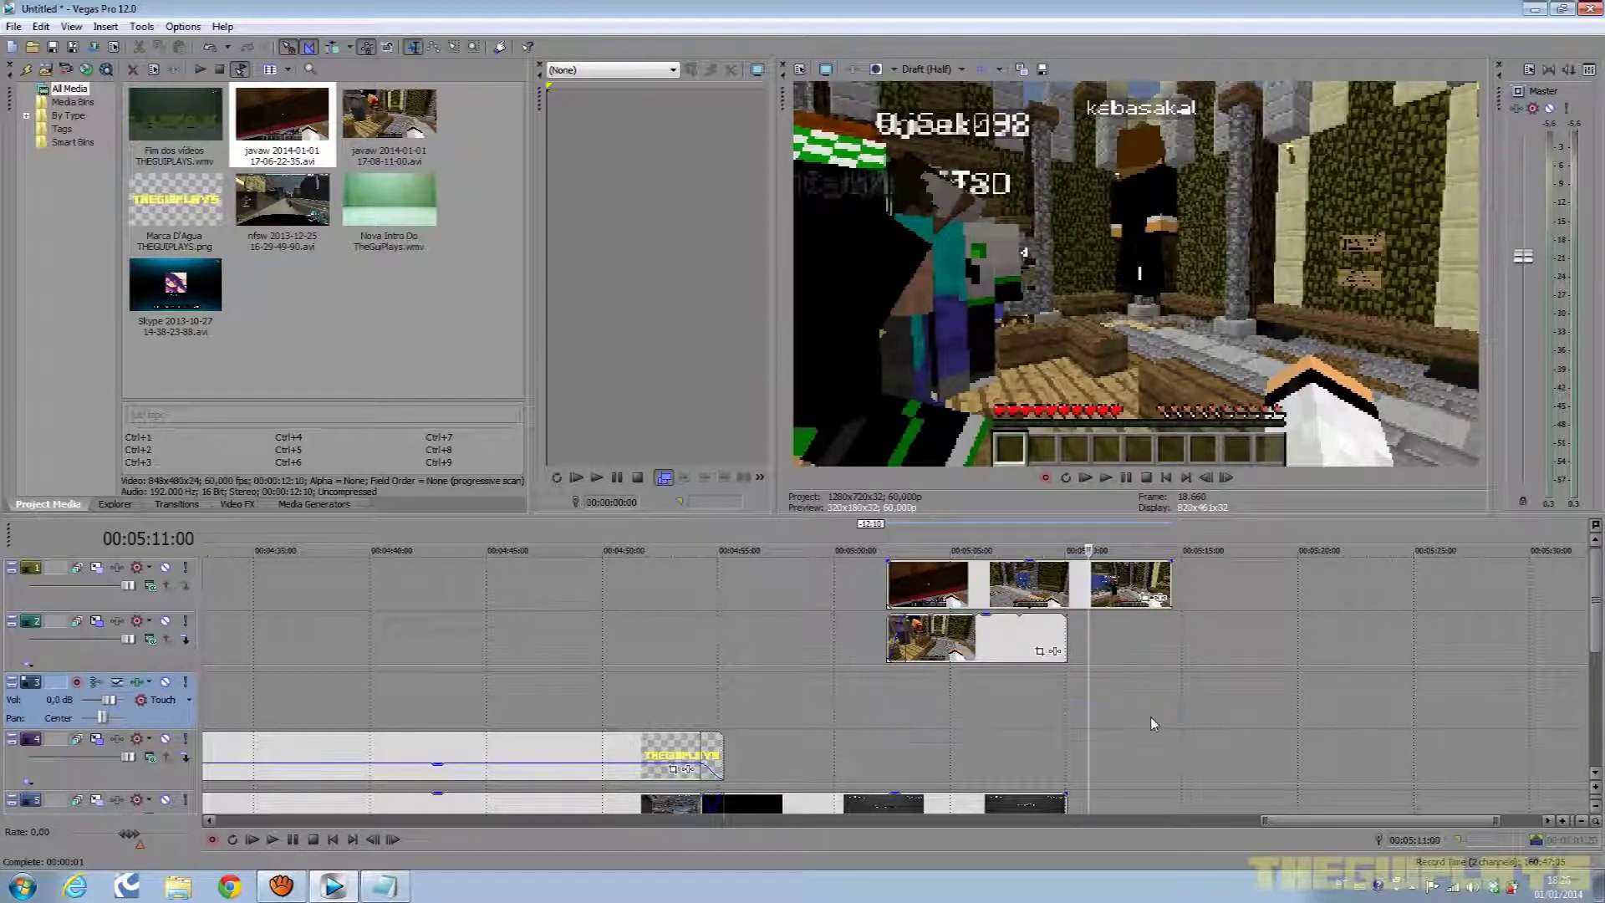
Trim the track 1 clip's end to 00:05:10:01, matching the clip below, and add a short fade-in at its start.
click(1148, 601)
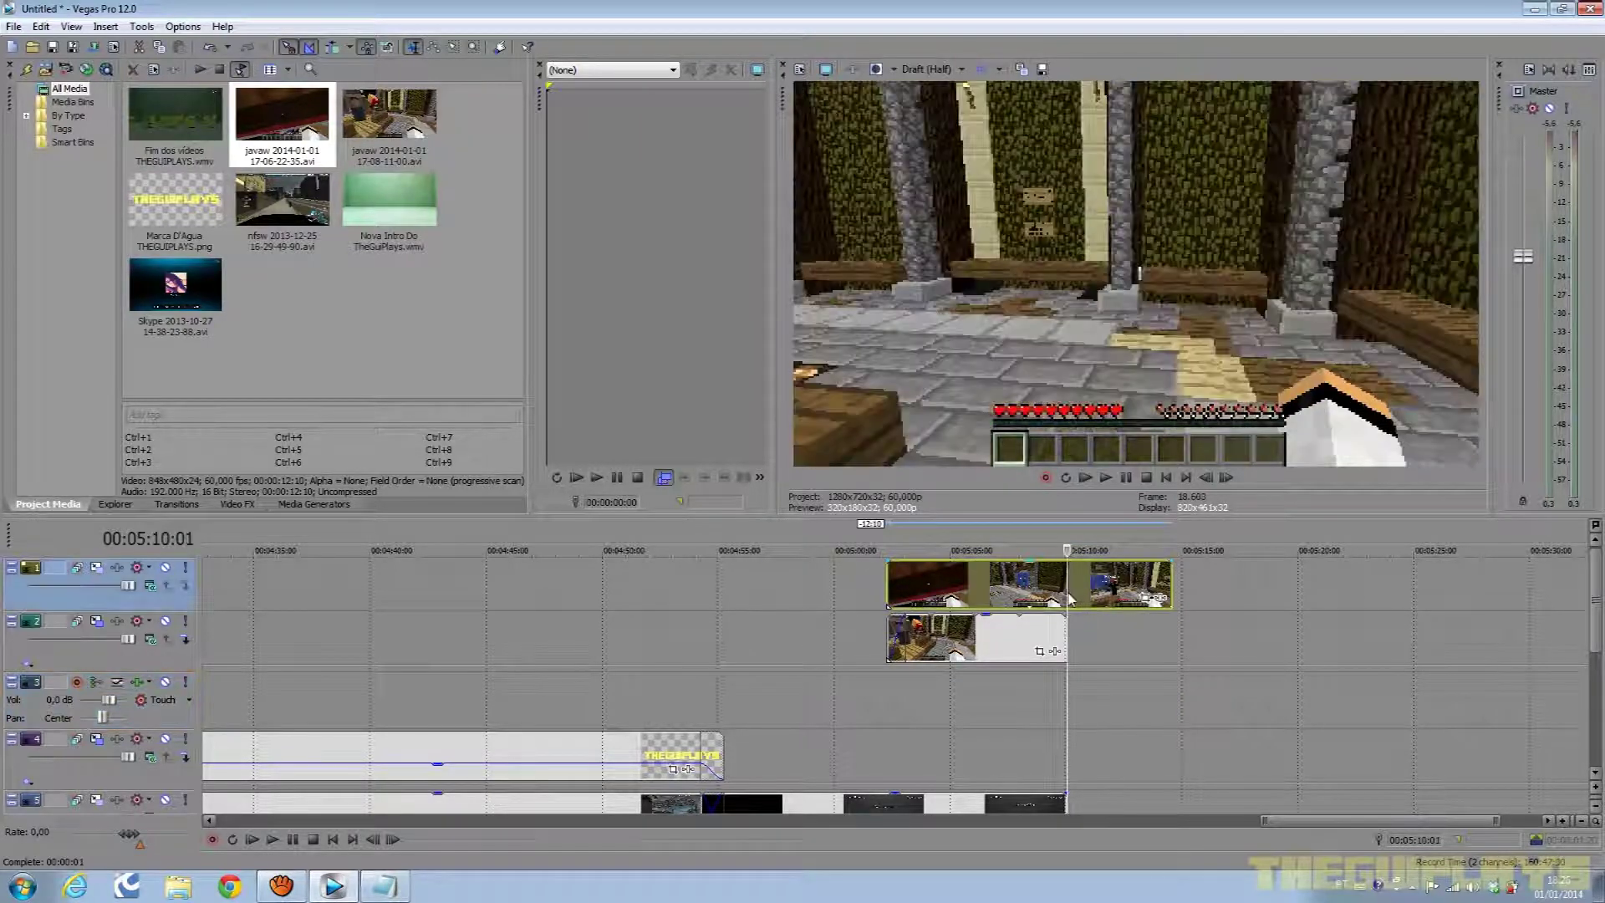
drag(1170, 585, 1065, 577)
drag(892, 565, 908, 563)
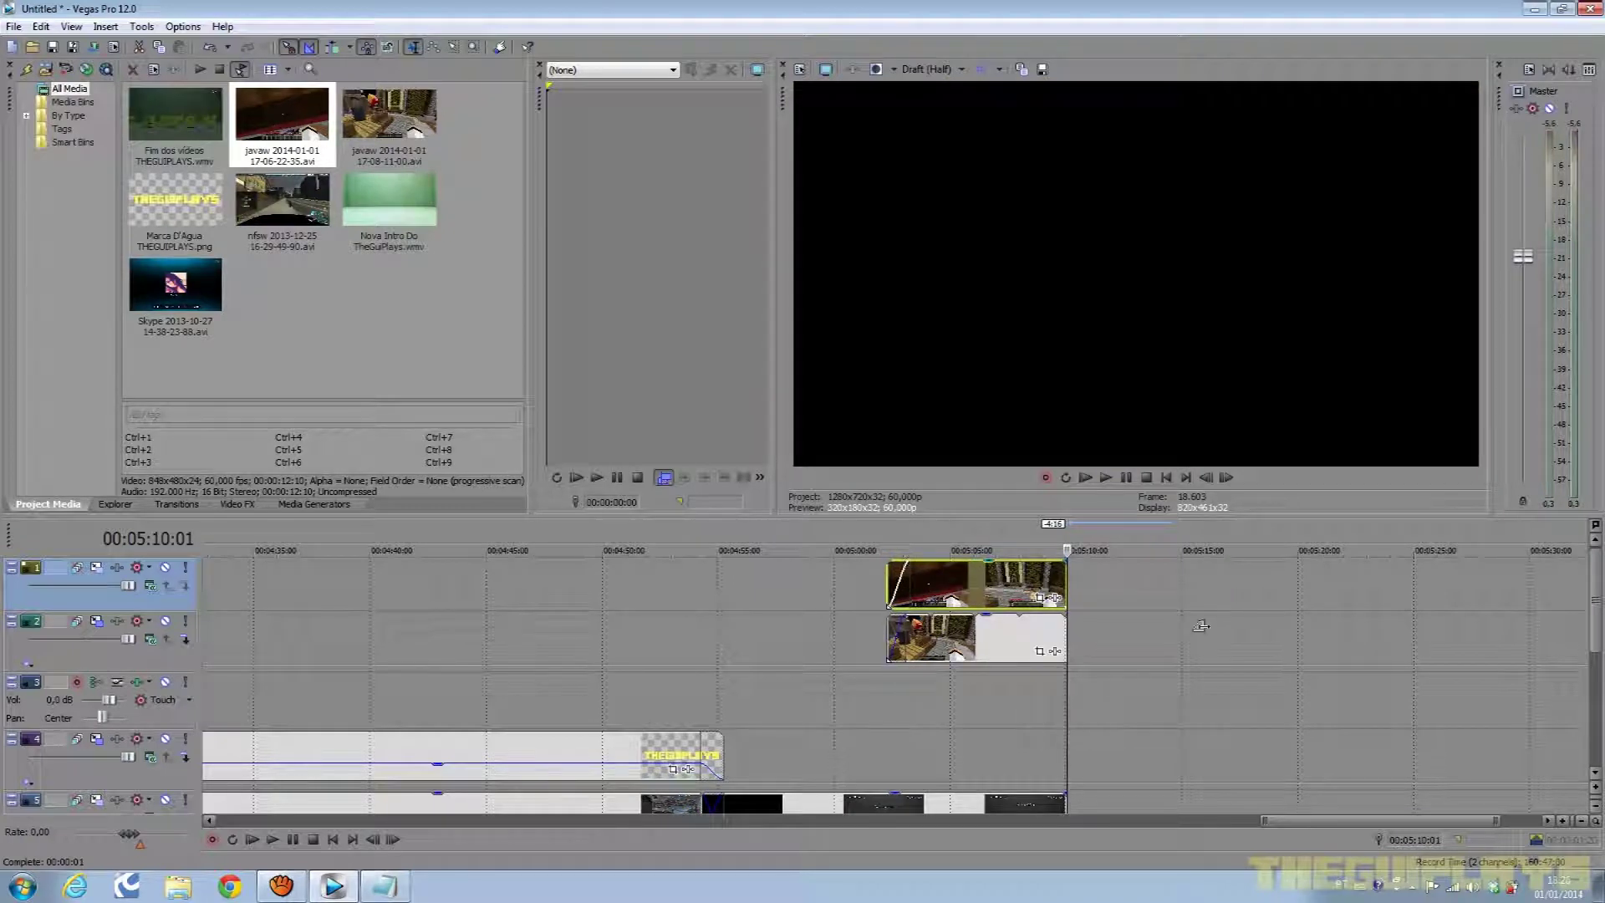
click(906, 544)
Open Track Motion for track 1 at 00:05:06:04 and set X to -305,00 and Y to -50,00 from the left-side Notepad values.
click(976, 525)
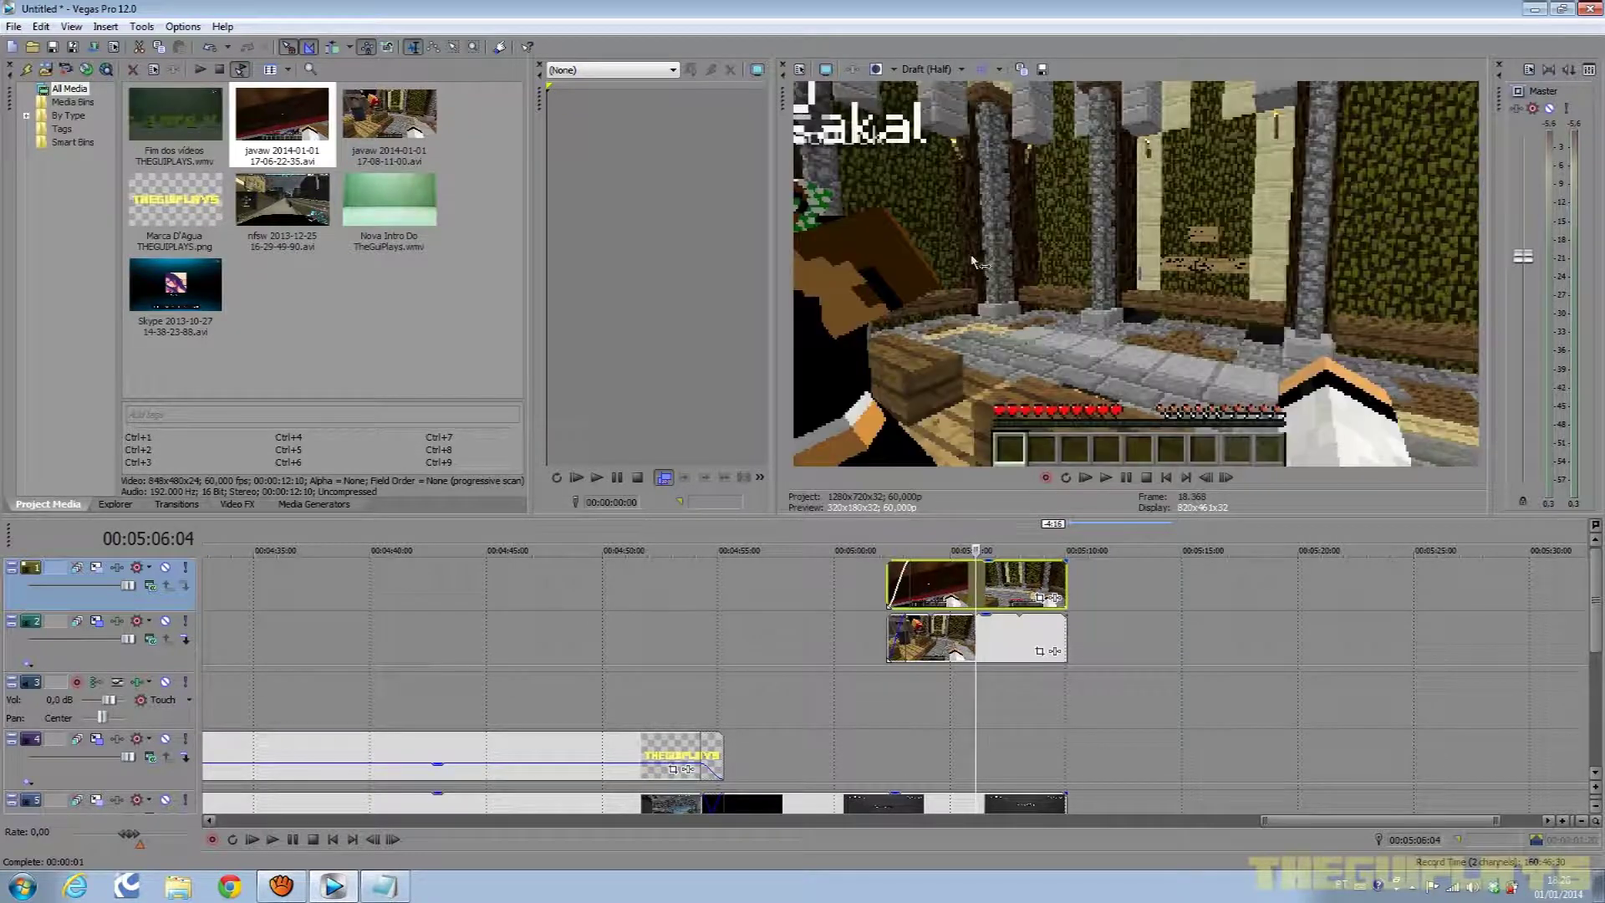
click(96, 571)
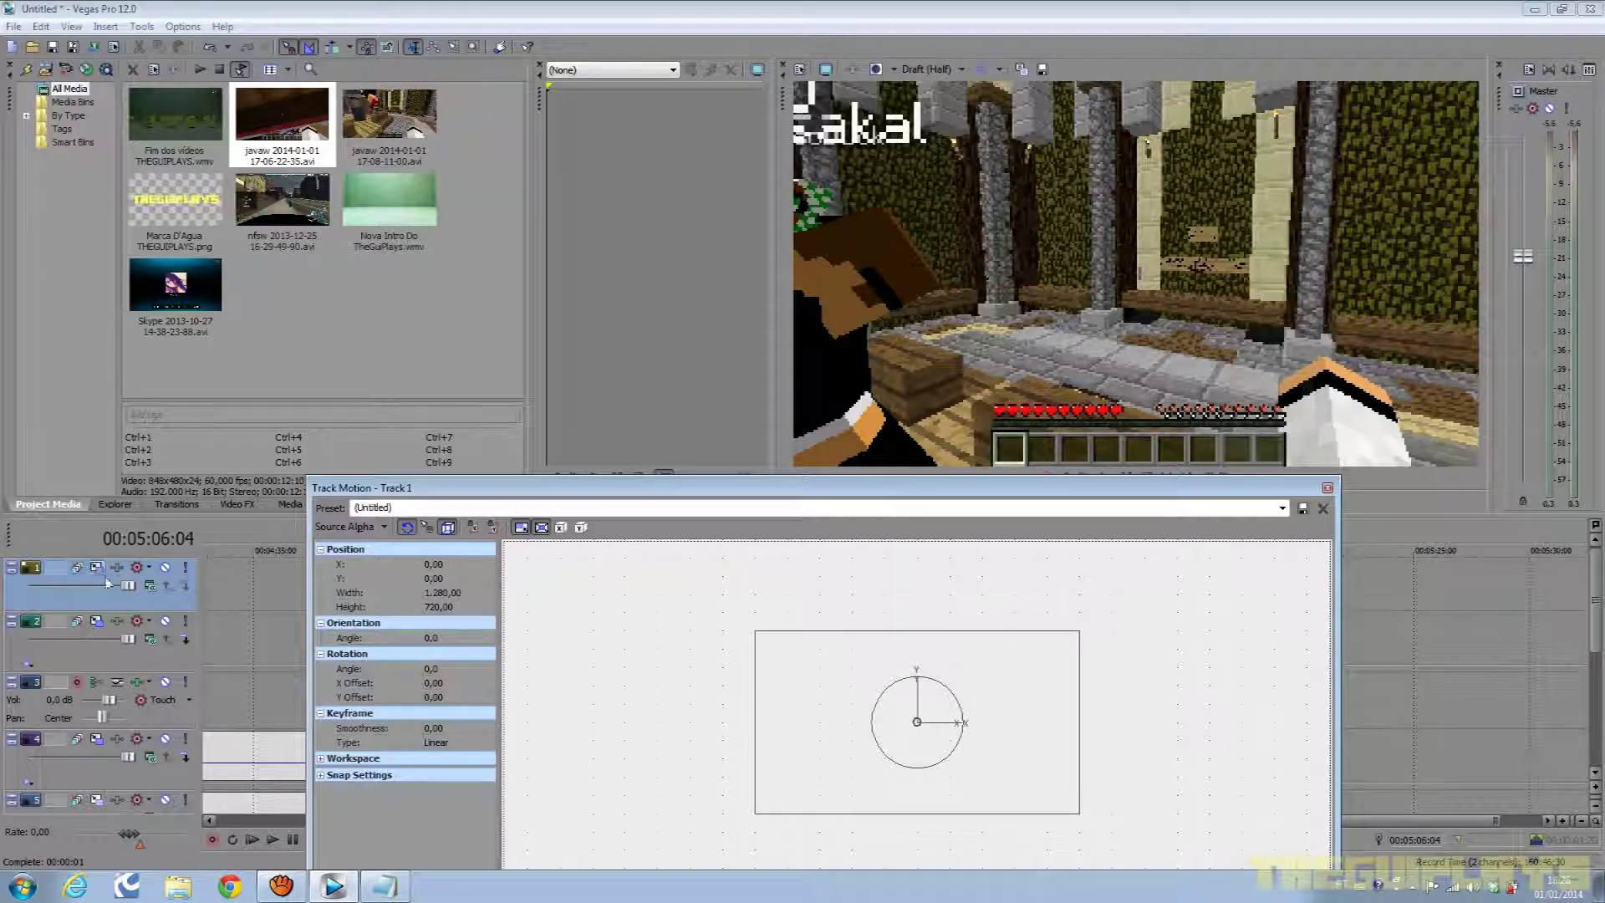
click(389, 888)
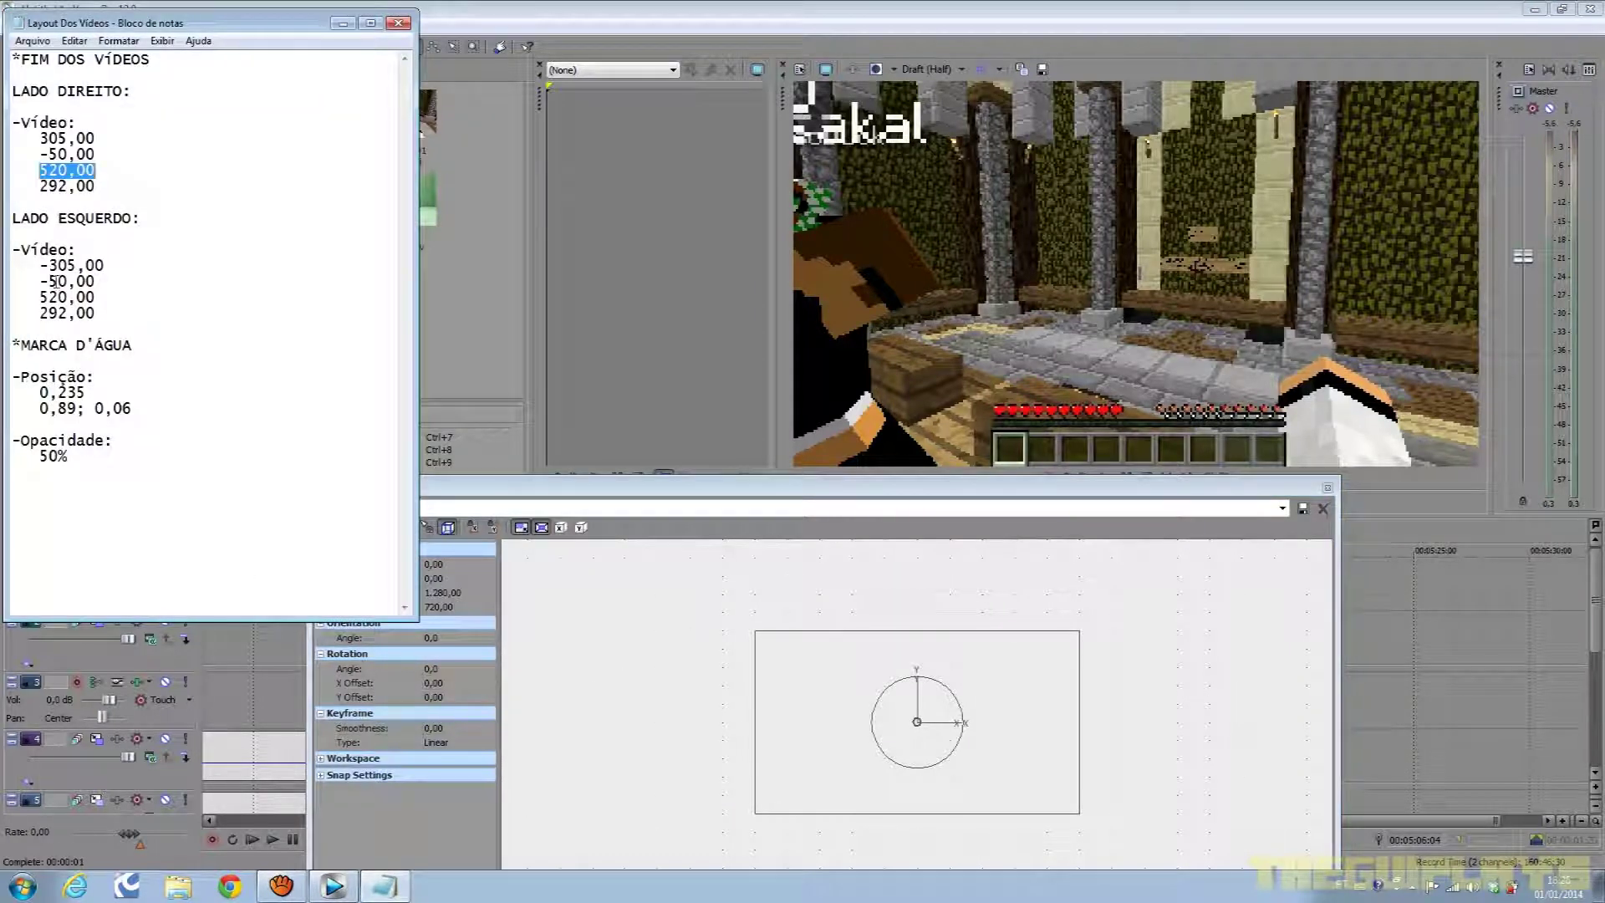
click(48, 140)
drag(34, 265, 69, 266)
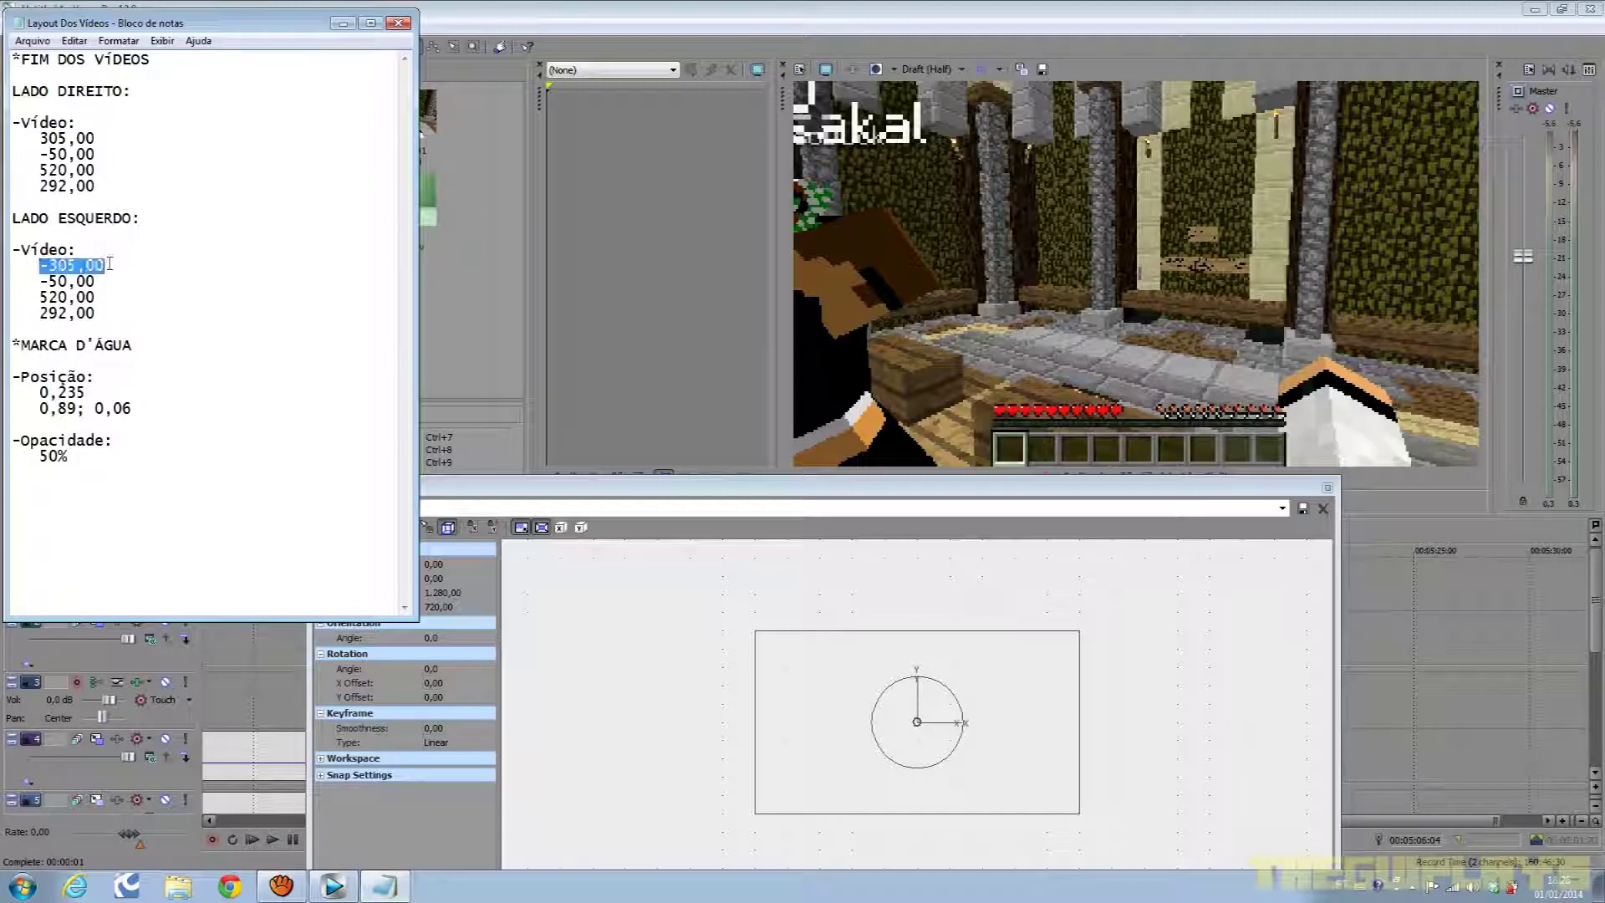
click(435, 564)
double_click(435, 565)
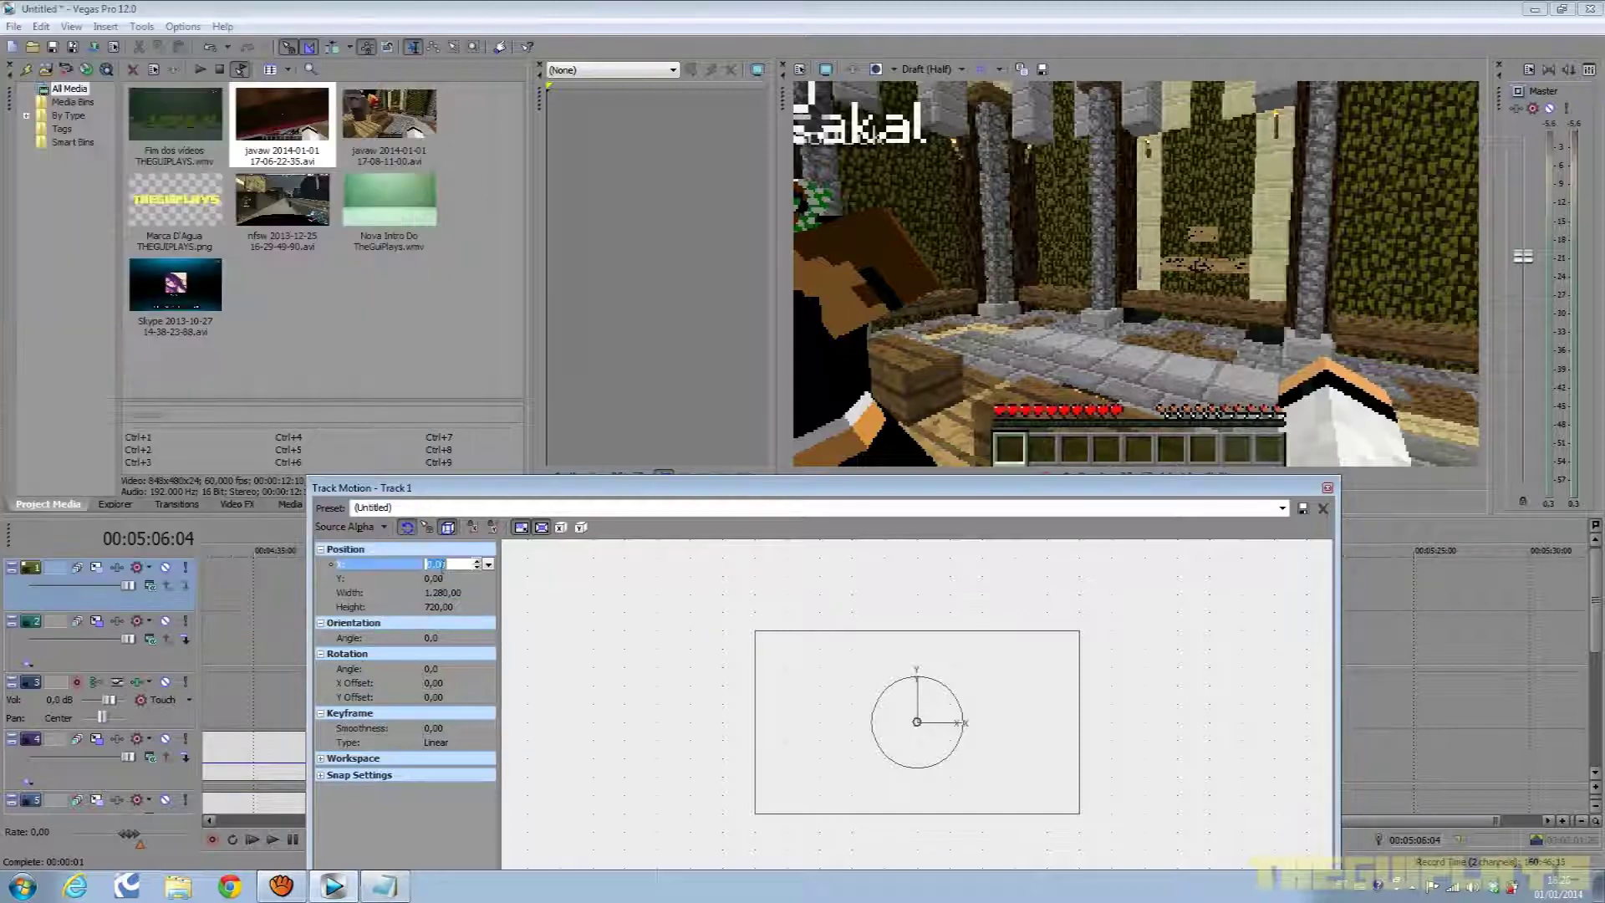
key(Return)
key(Tab)
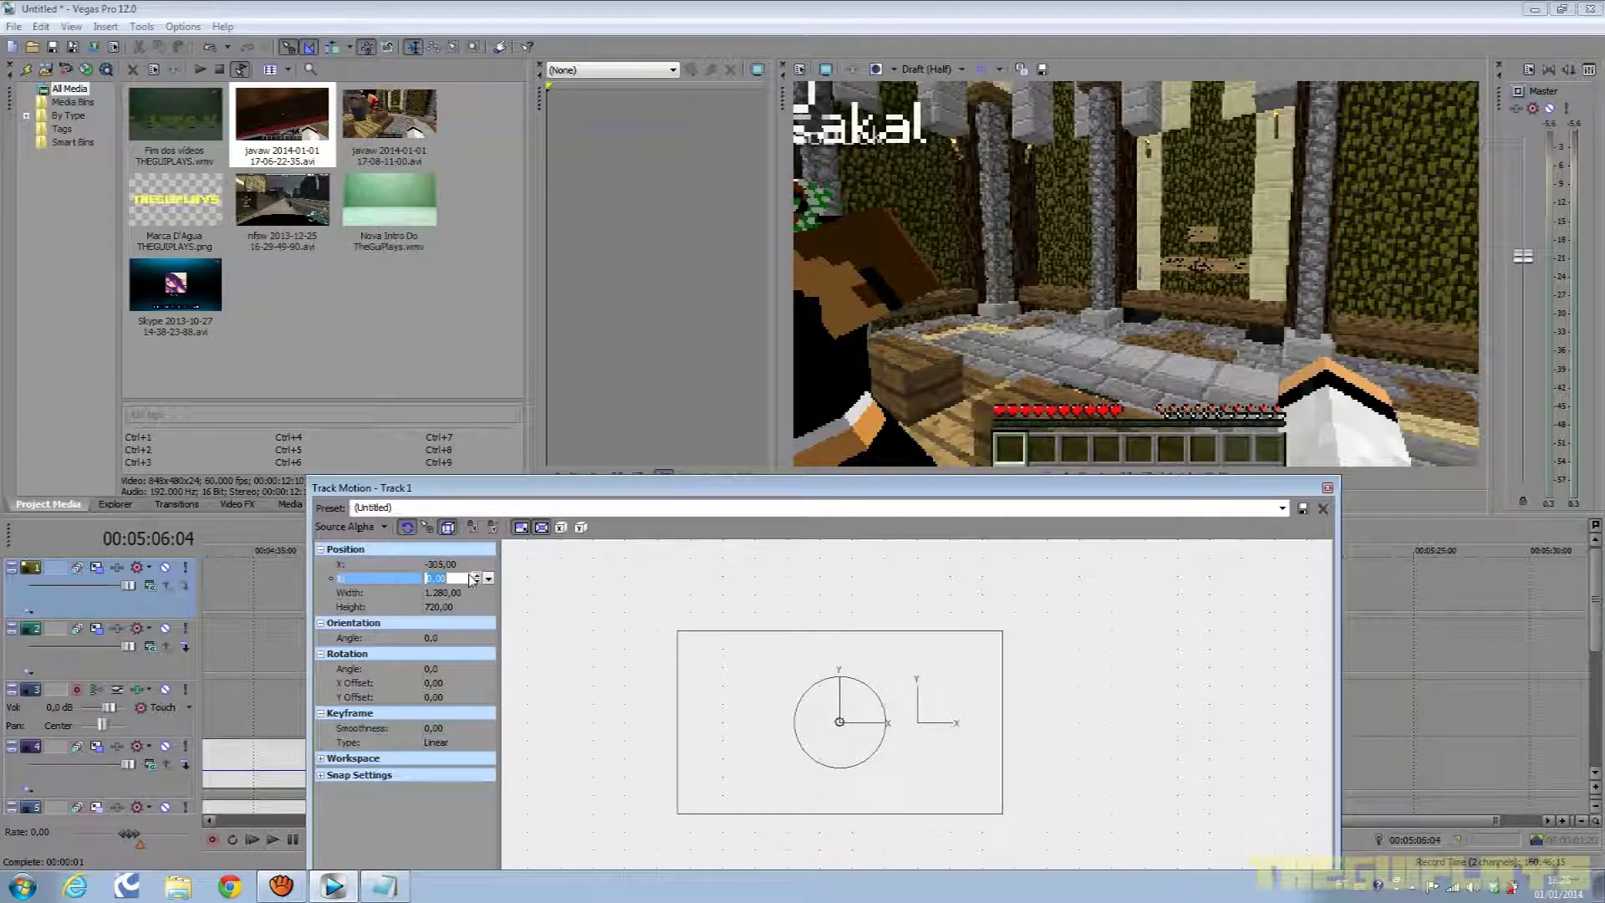
text(-50)
key(Return)
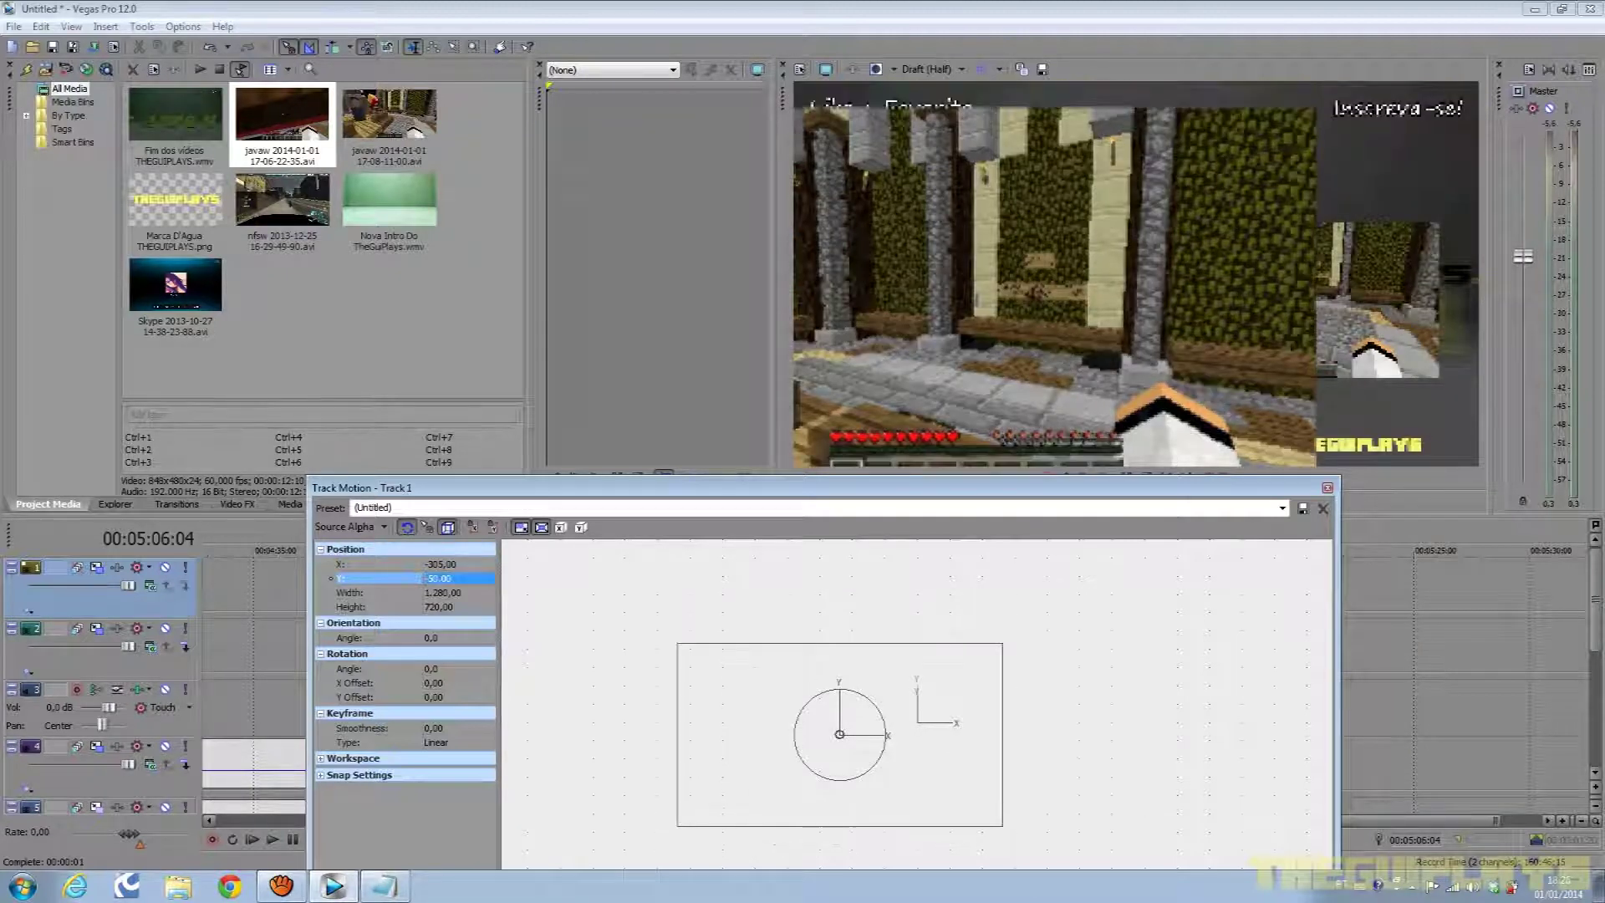
Set track 1's width to 520,00 from the left-side values in the Notepad layout file, and close Track Motion.
click(384, 885)
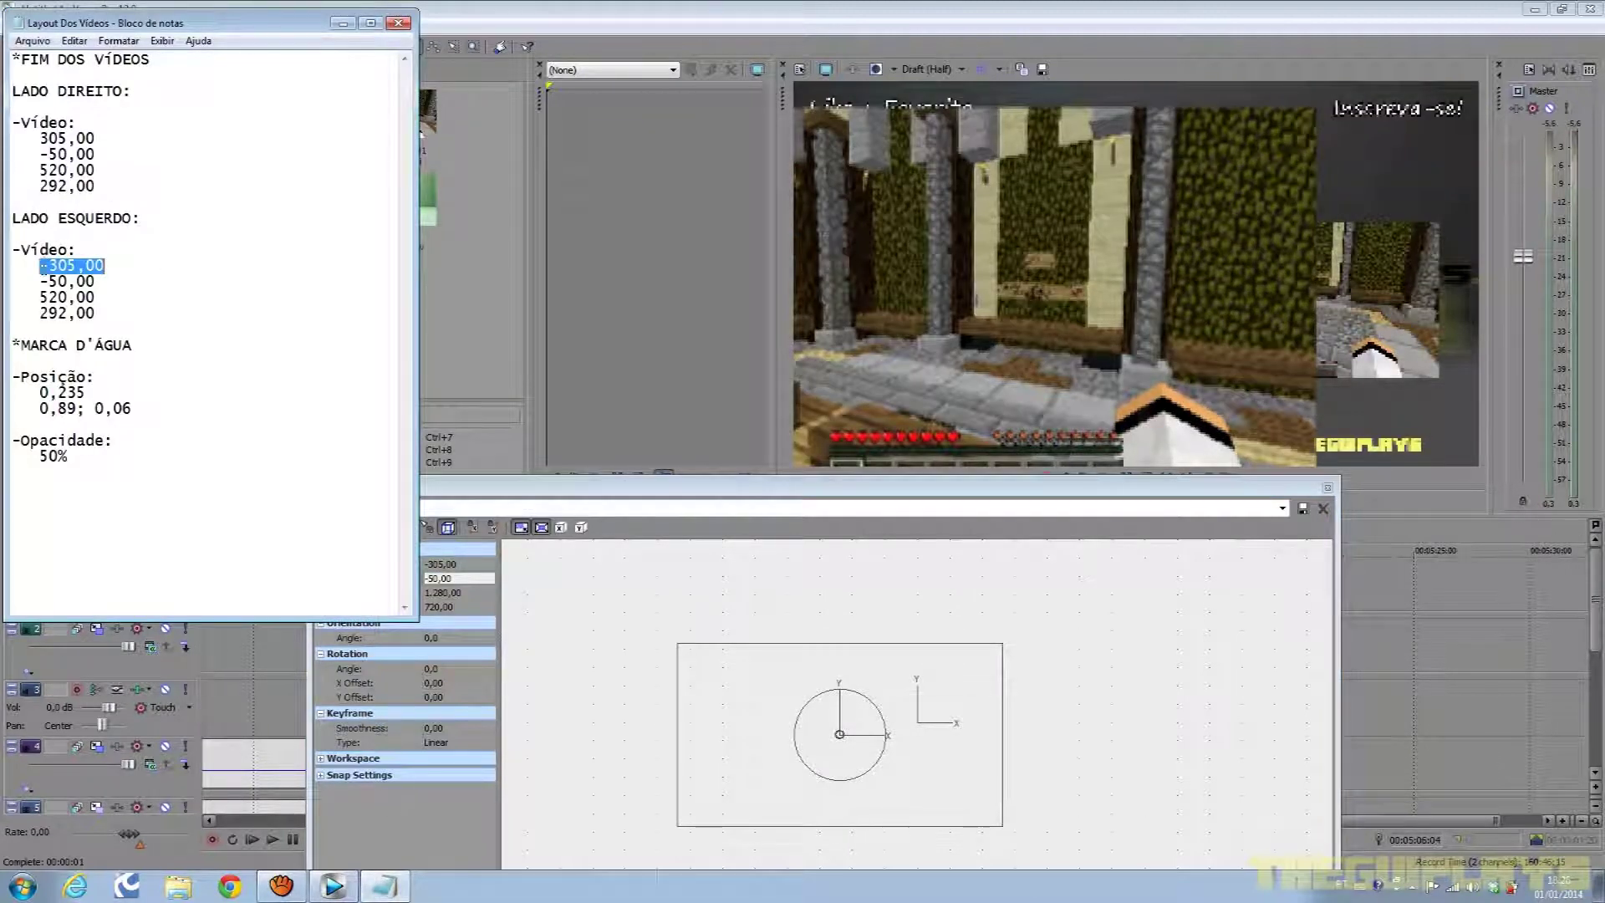
click(456, 636)
click(450, 594)
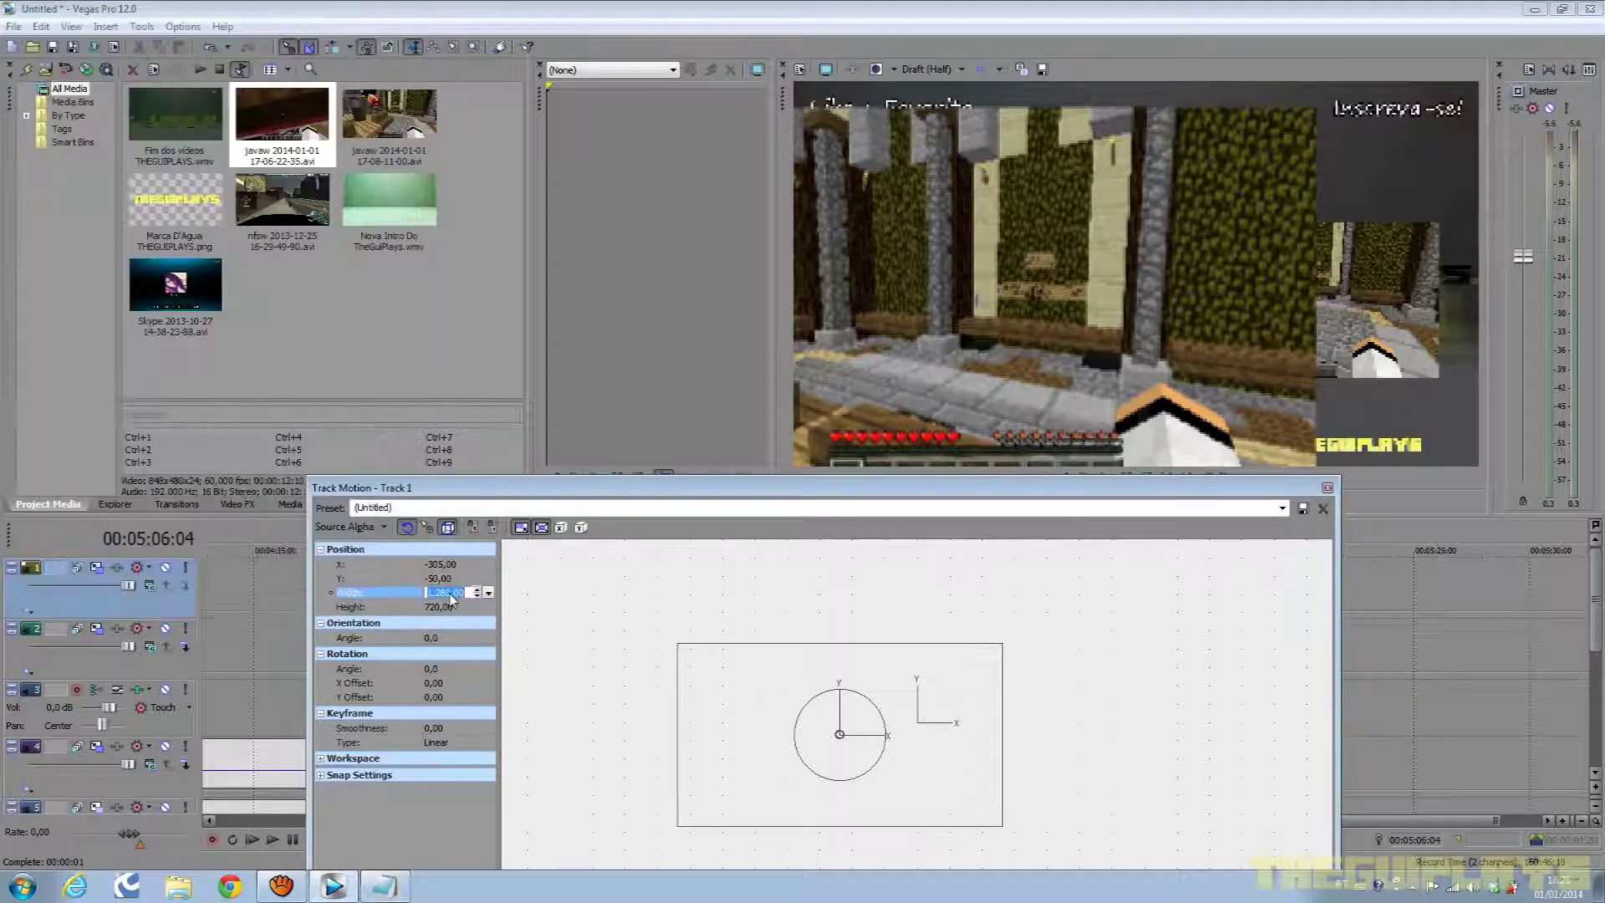
text(520)
key(Return)
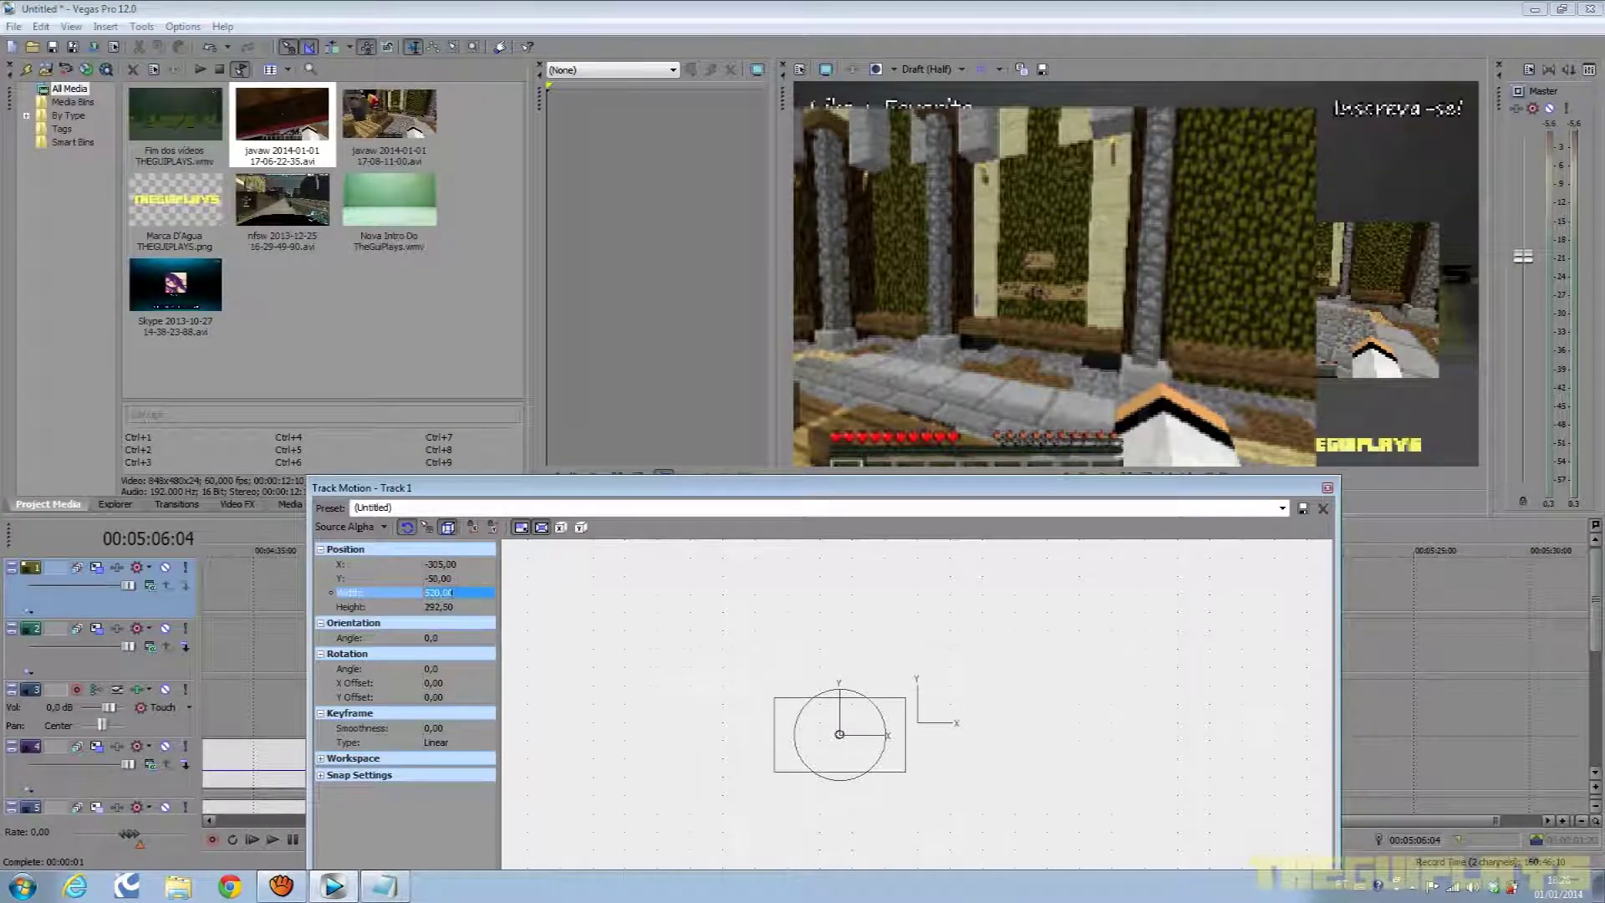
click(1327, 489)
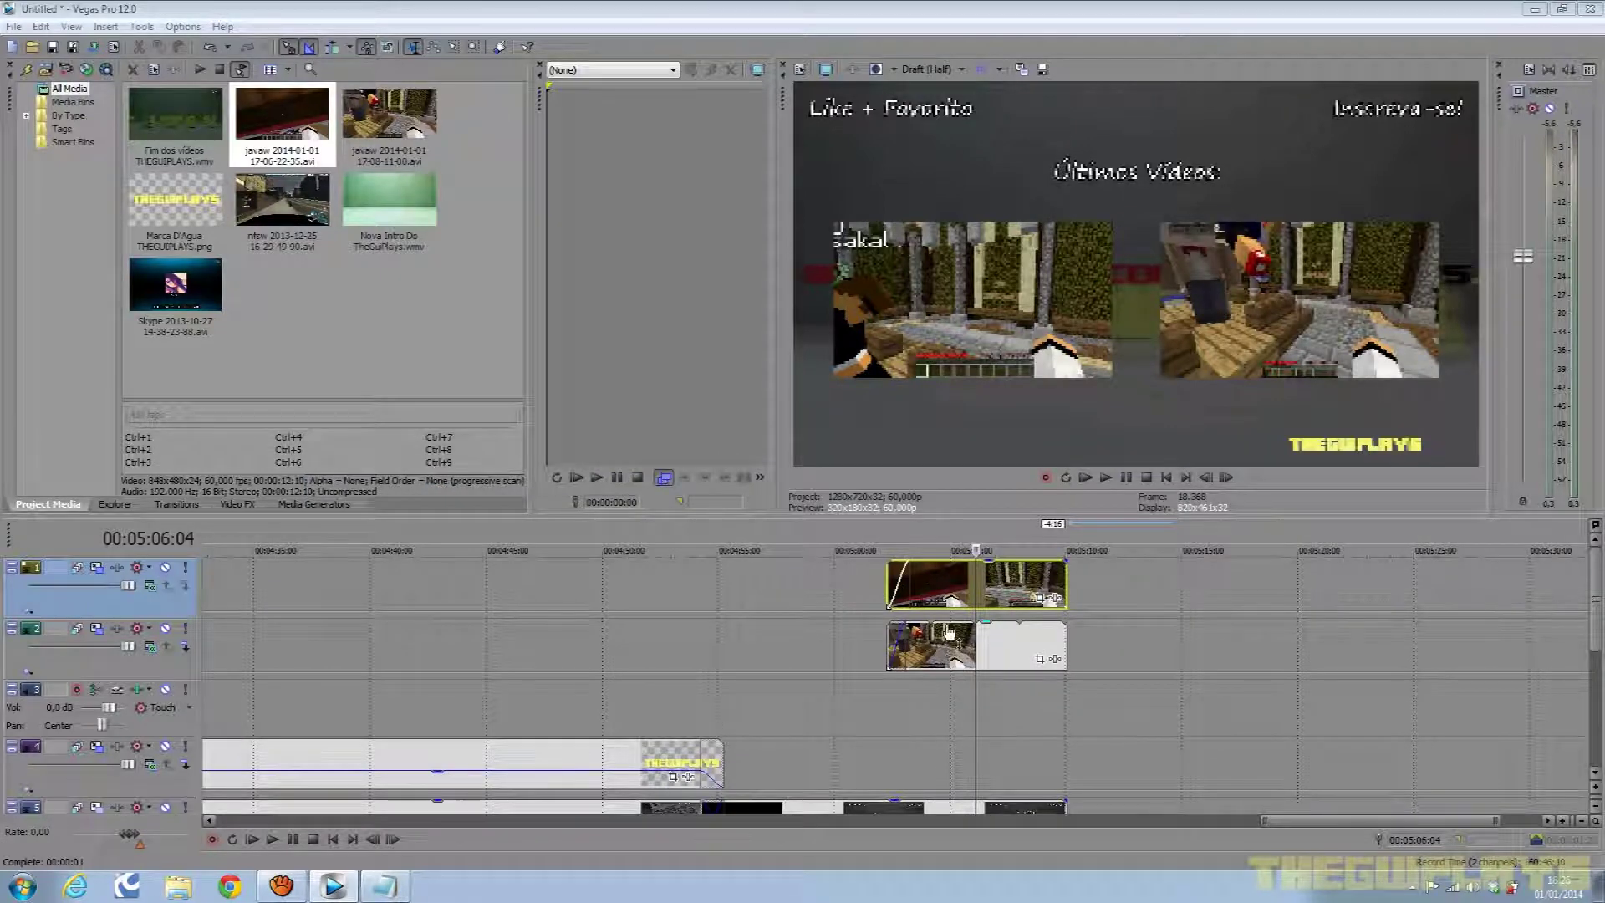
Check the Maintain aspect ratio setting in the track 1 clip's event properties and accept the dialog.
right_click(989, 594)
click(1022, 577)
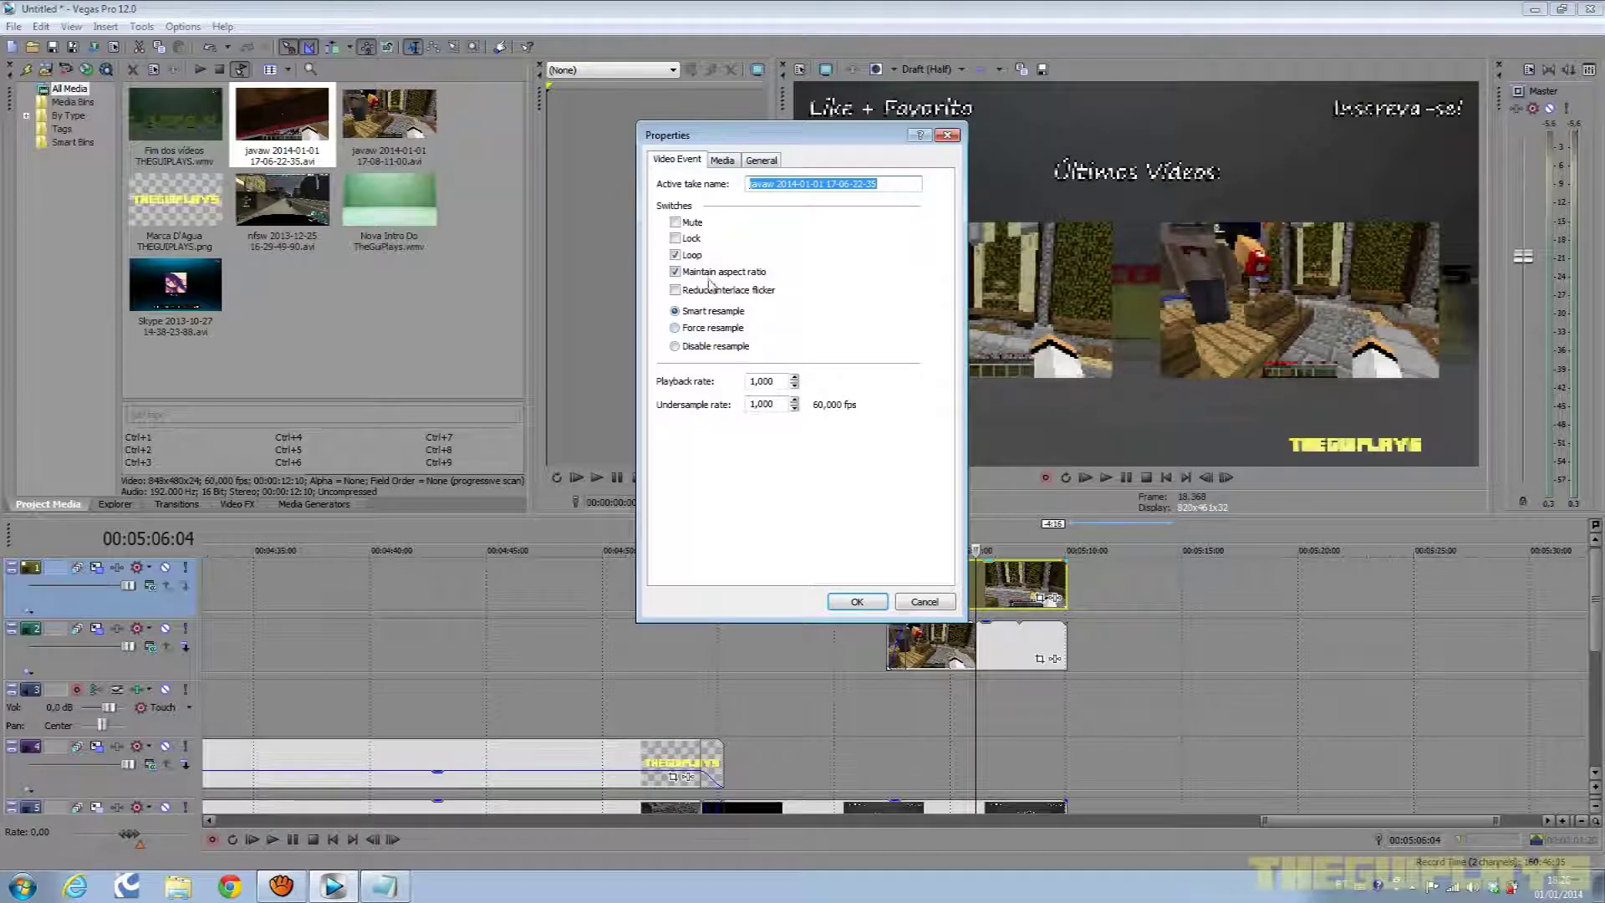
click(854, 601)
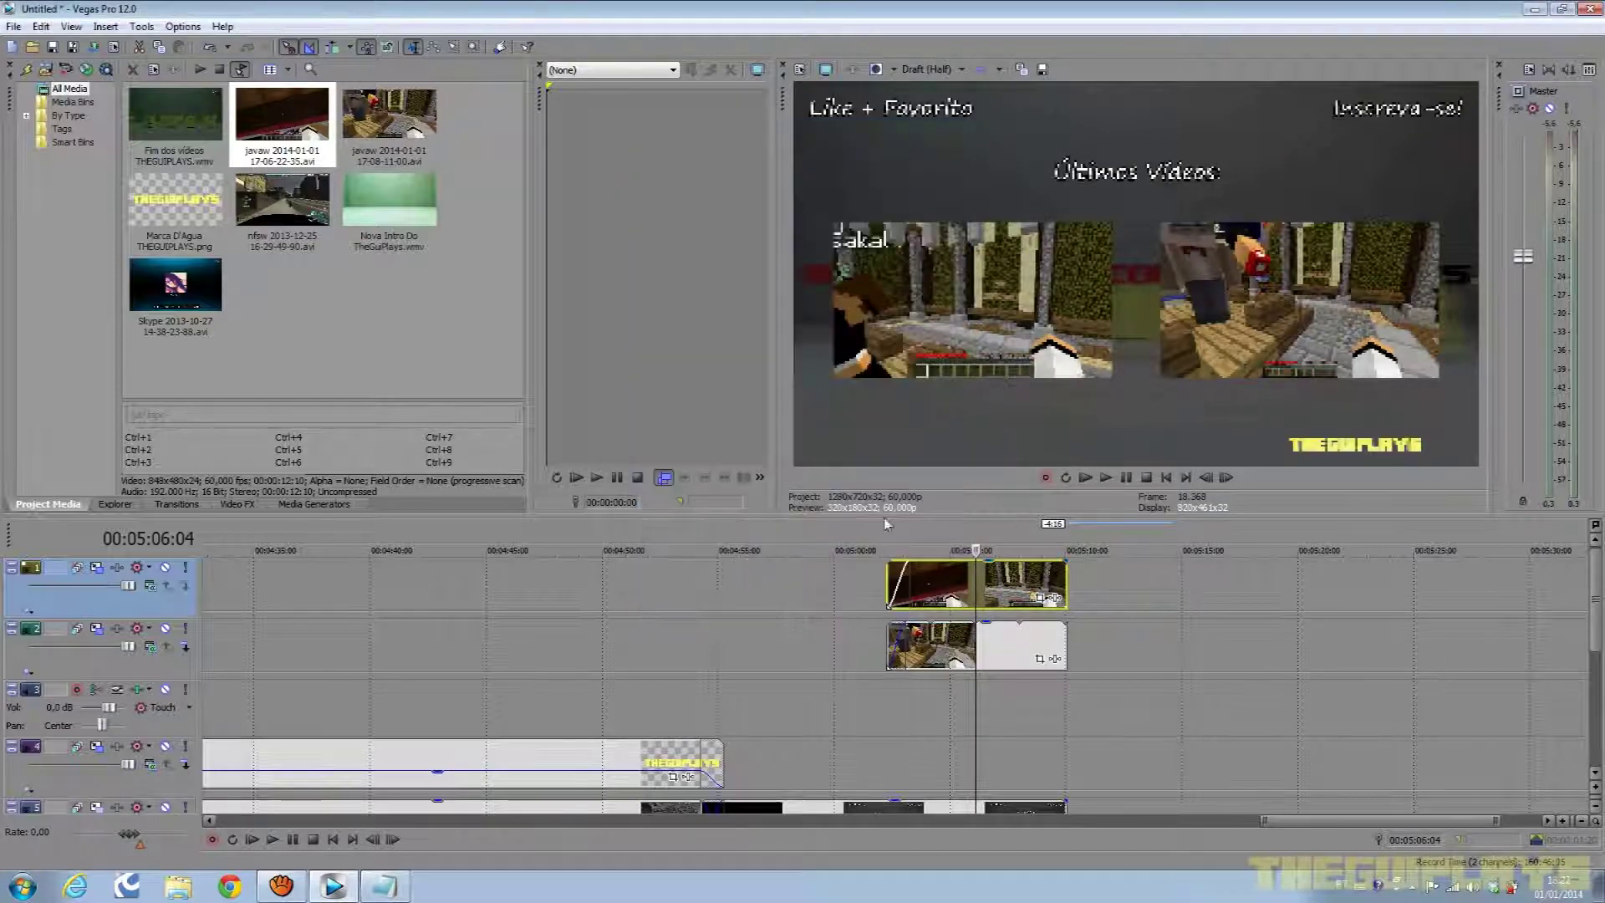
Preview the outro at 00:05:09:02 and the transition at 00:04:54:07, and play the project from the start.
scroll(1162, 568, down, 2)
scroll(1254, 619, up, 2)
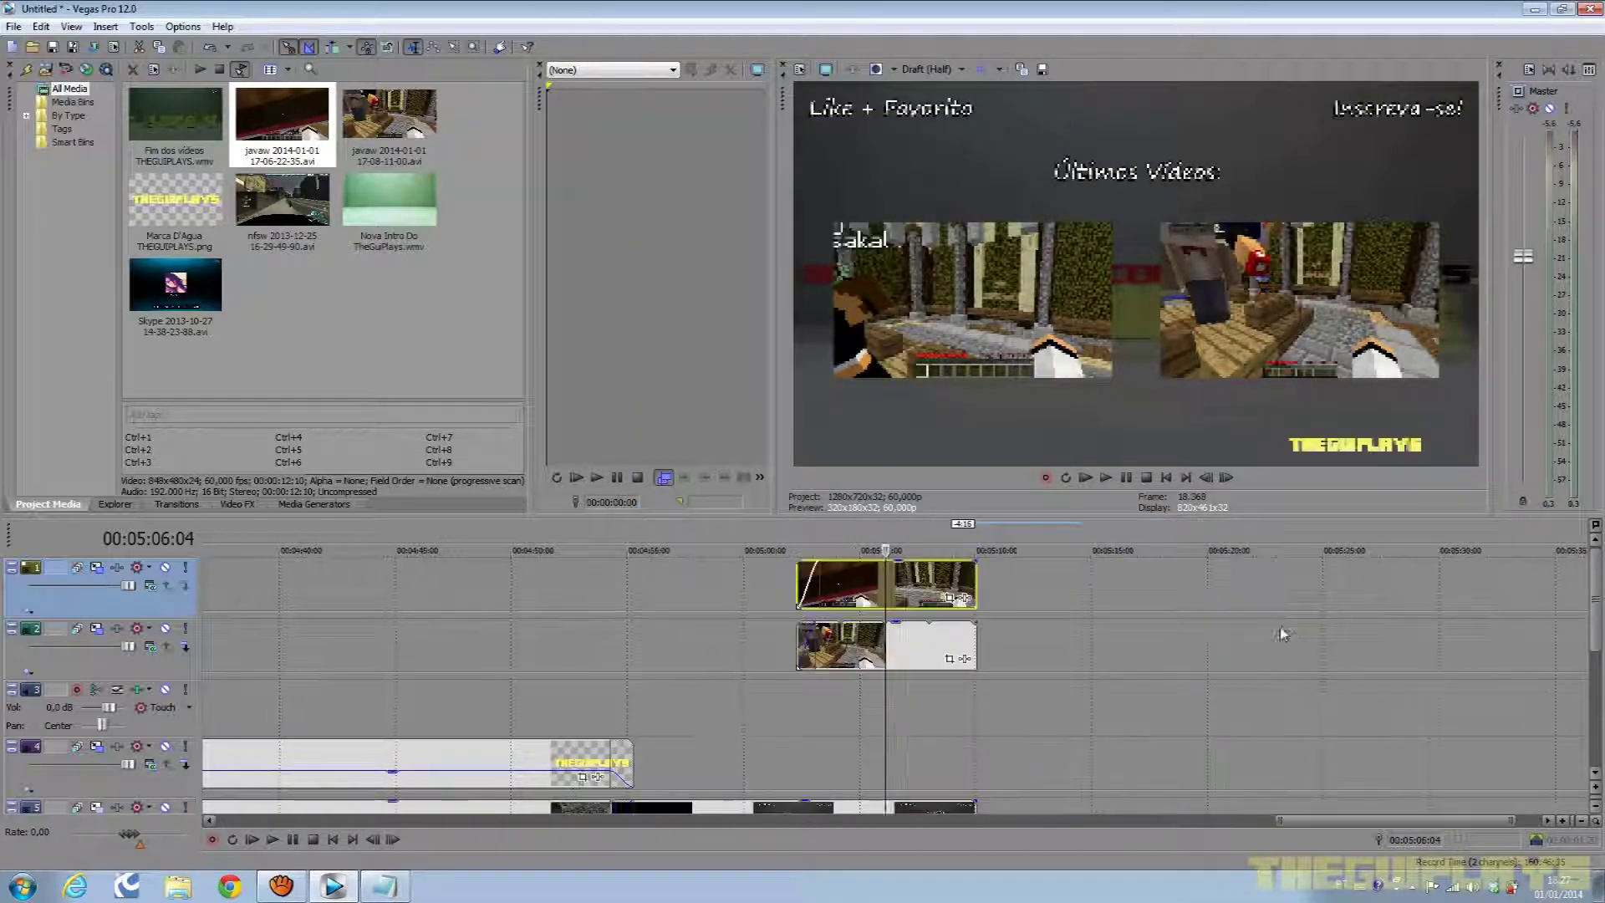
click(955, 545)
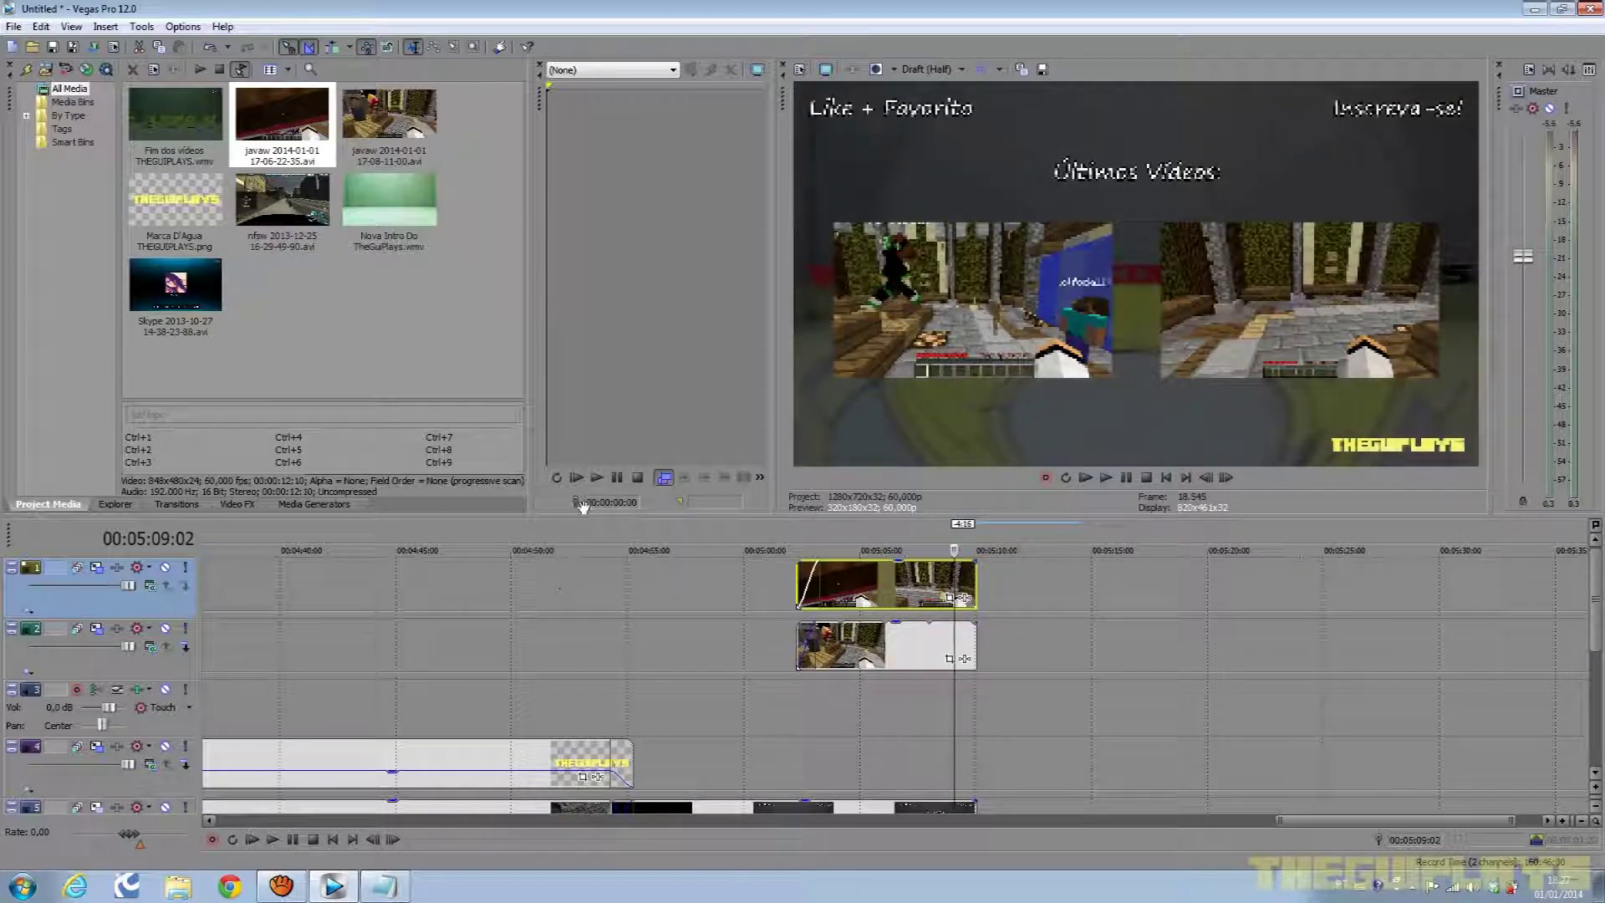
click(611, 545)
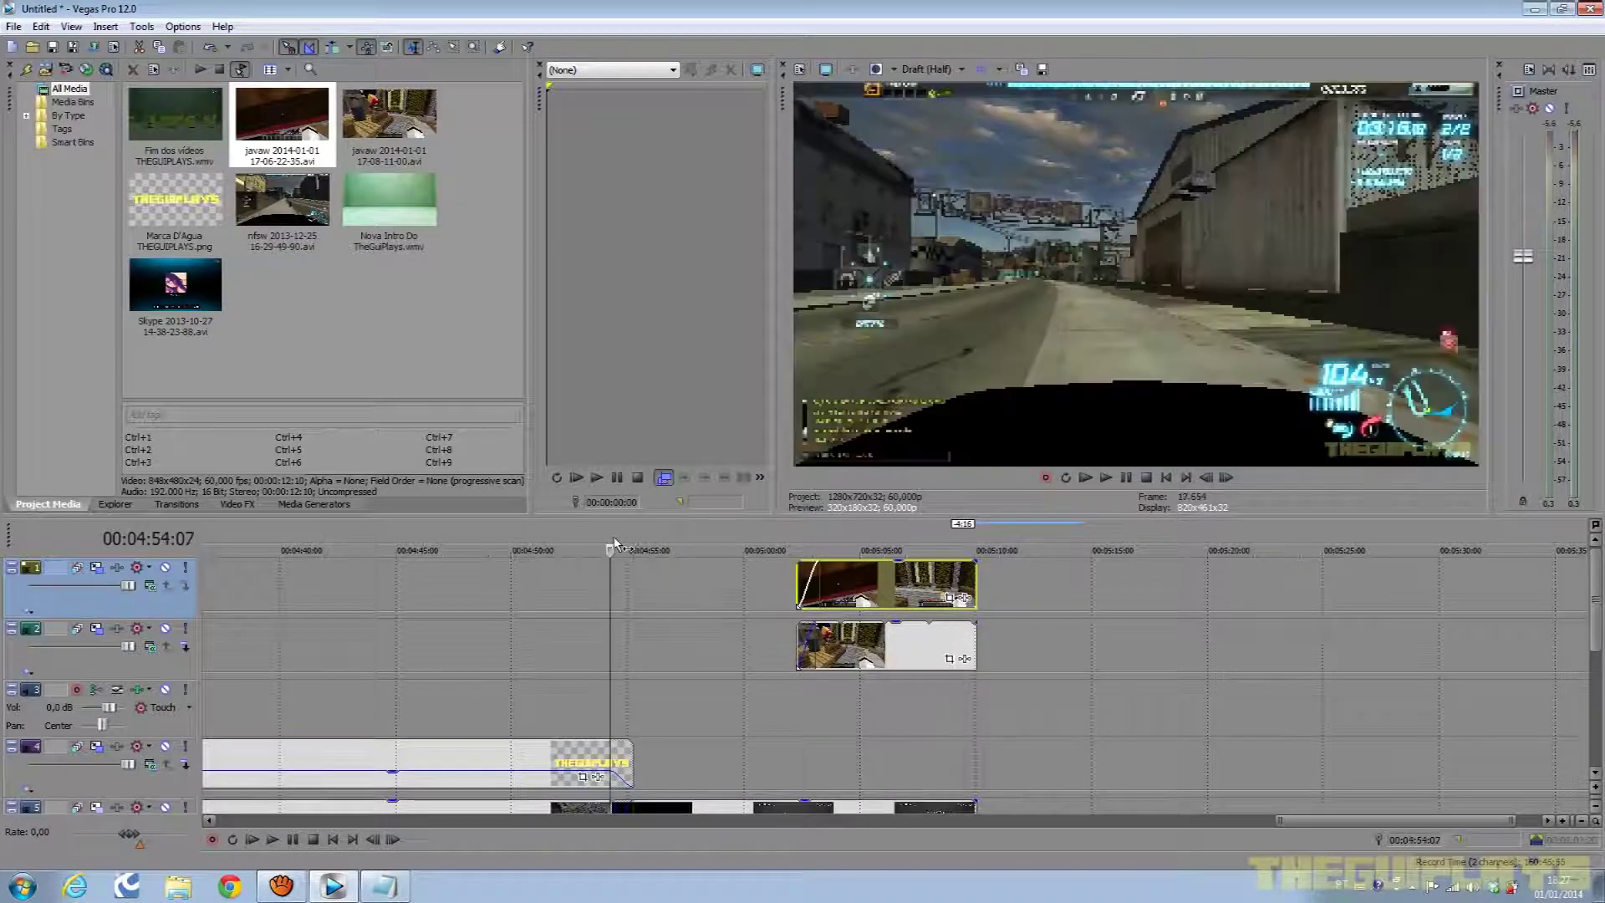
click(1085, 478)
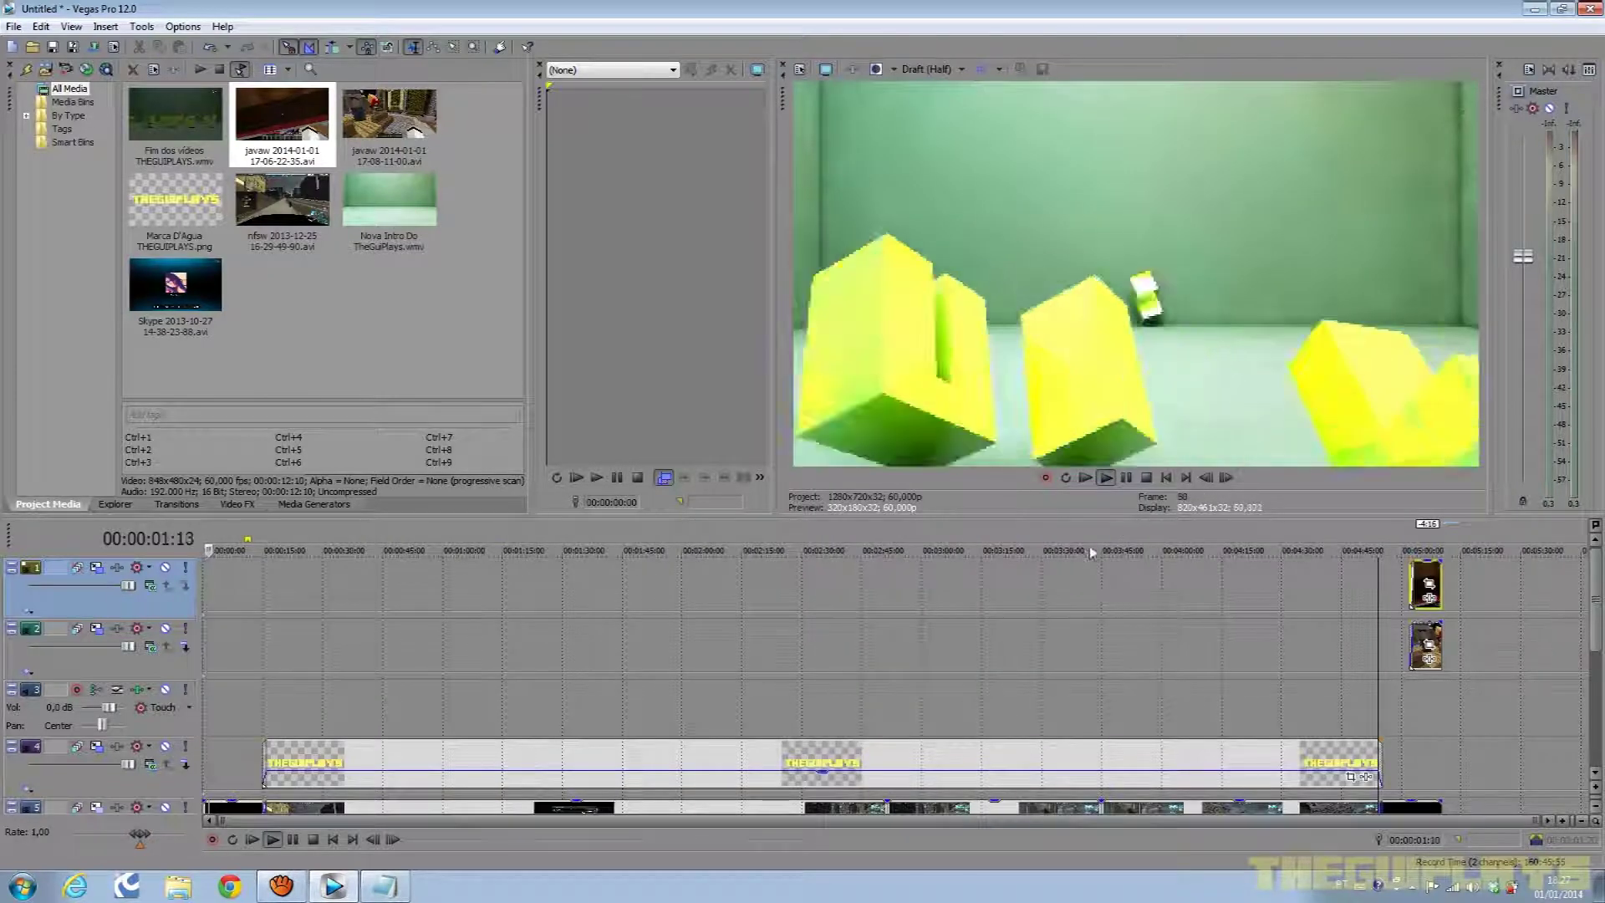
Play the transition into the outro and pause on the two recent clips at 00:05:05:28.
key(space)
key(space)
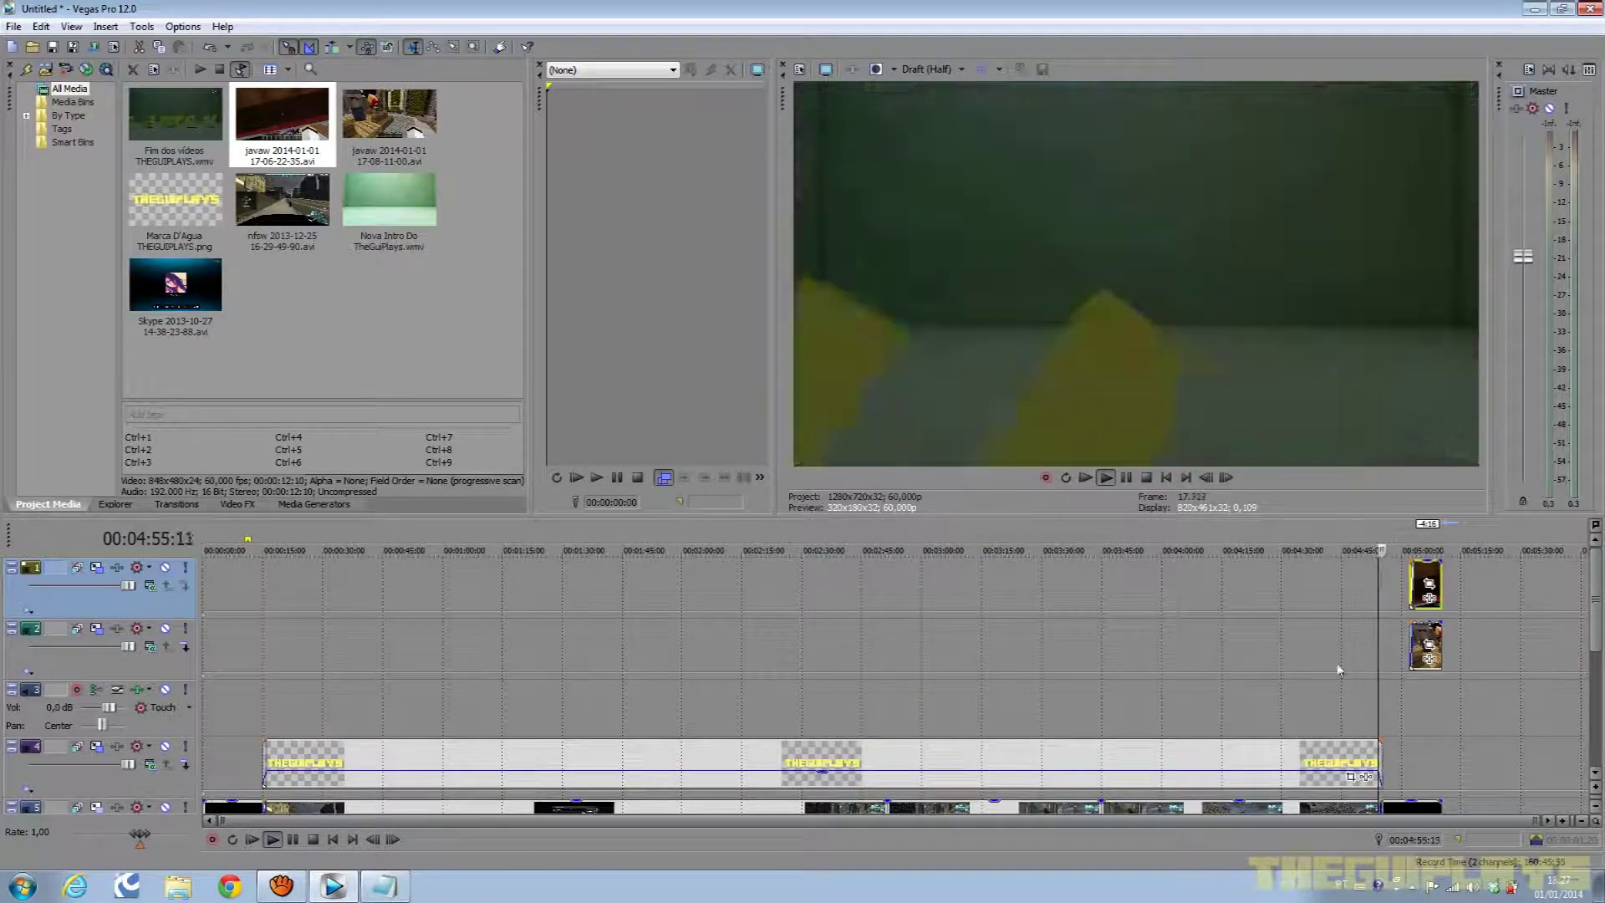
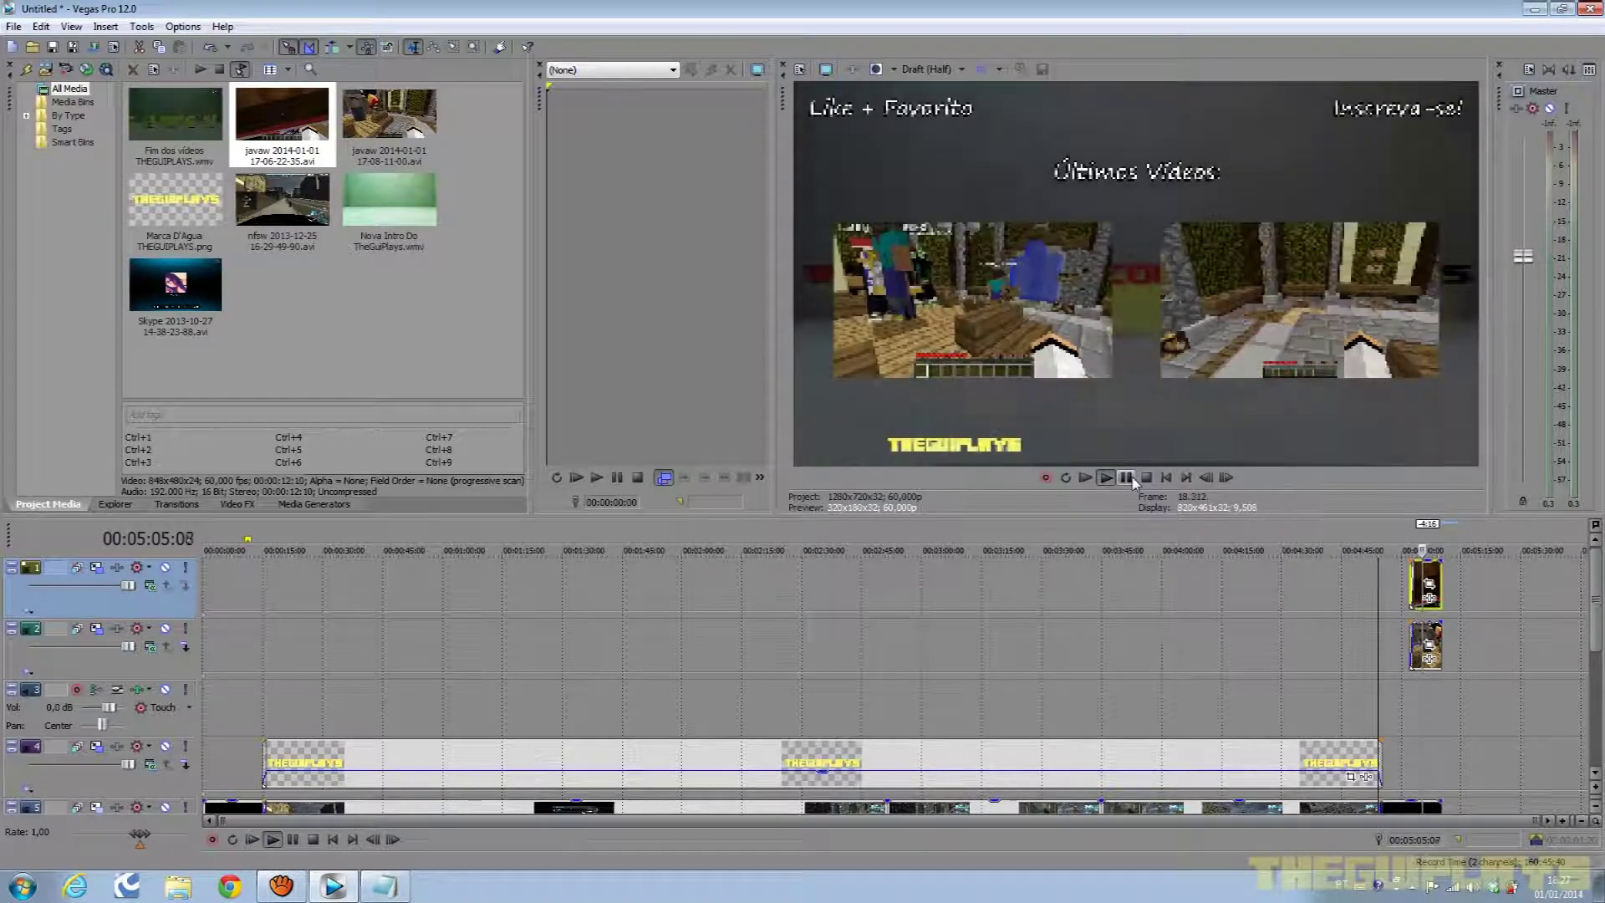
click(1128, 478)
scroll(1435, 617, up, 6)
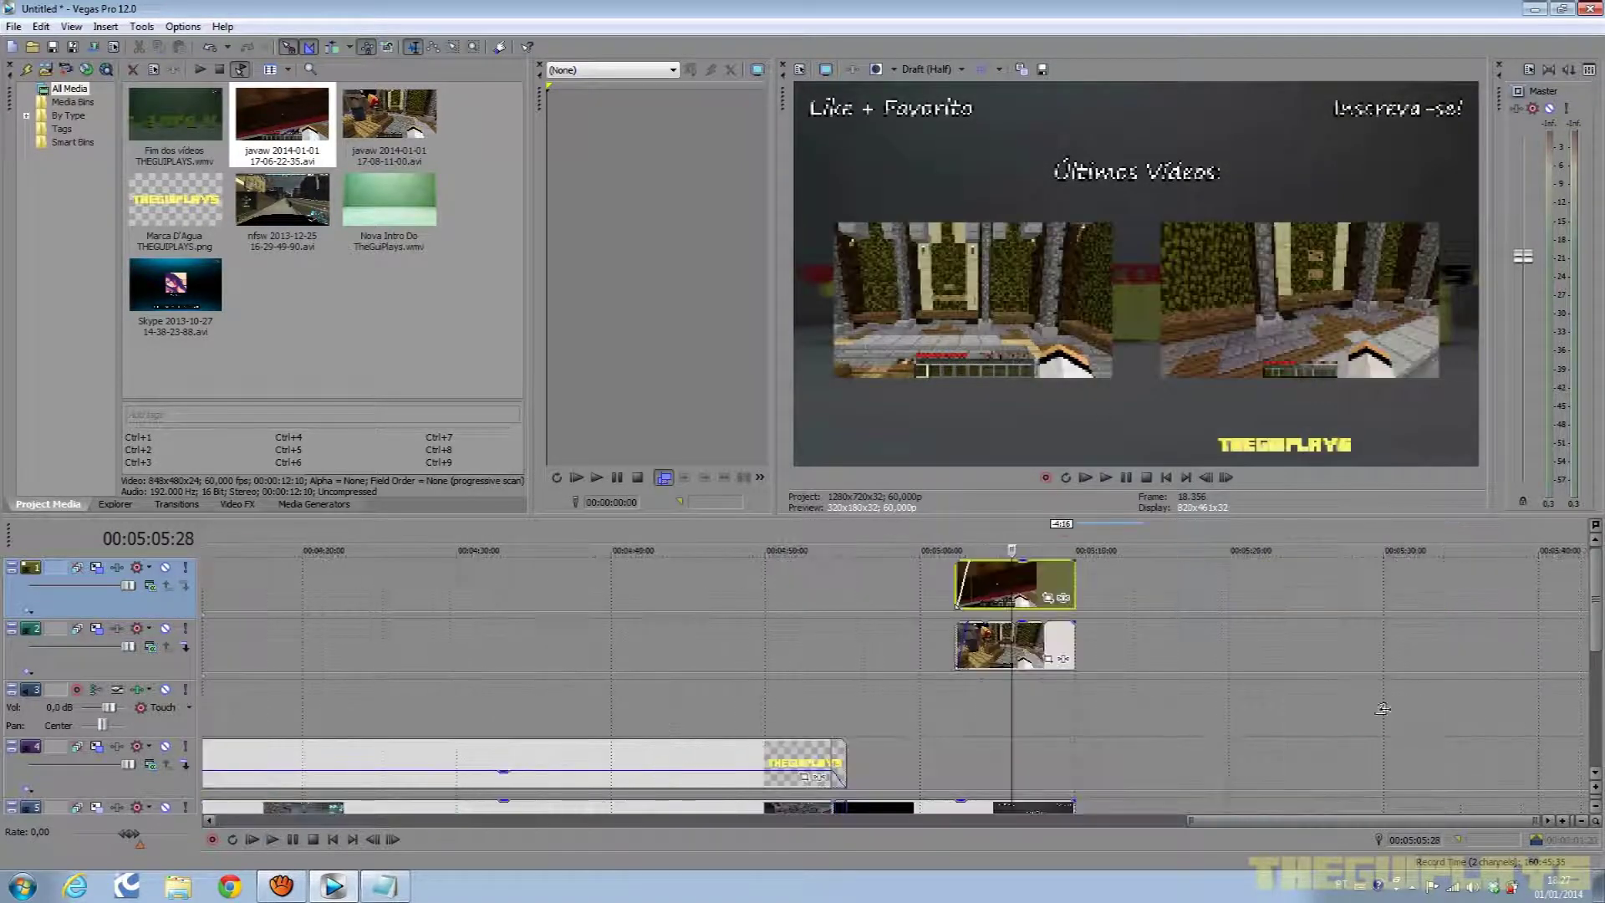
scroll(1078, 760, down, 10)
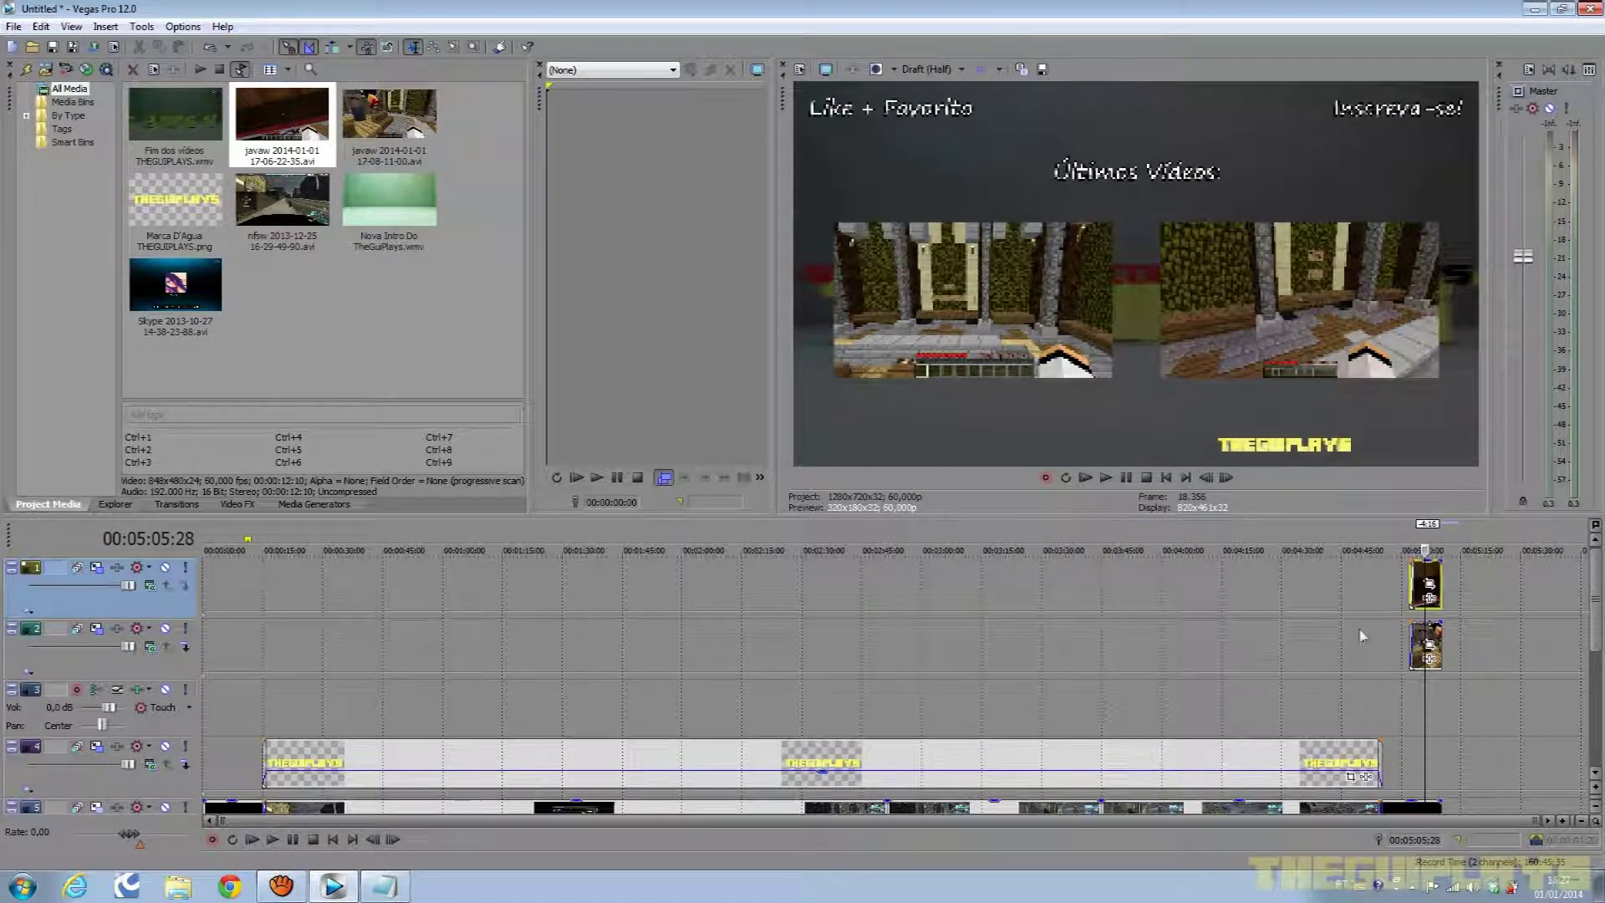
Accept the track 1 clip's event properties, and set the track 2 clip to Disable resample in its event properties.
scroll(1464, 614, up, 6)
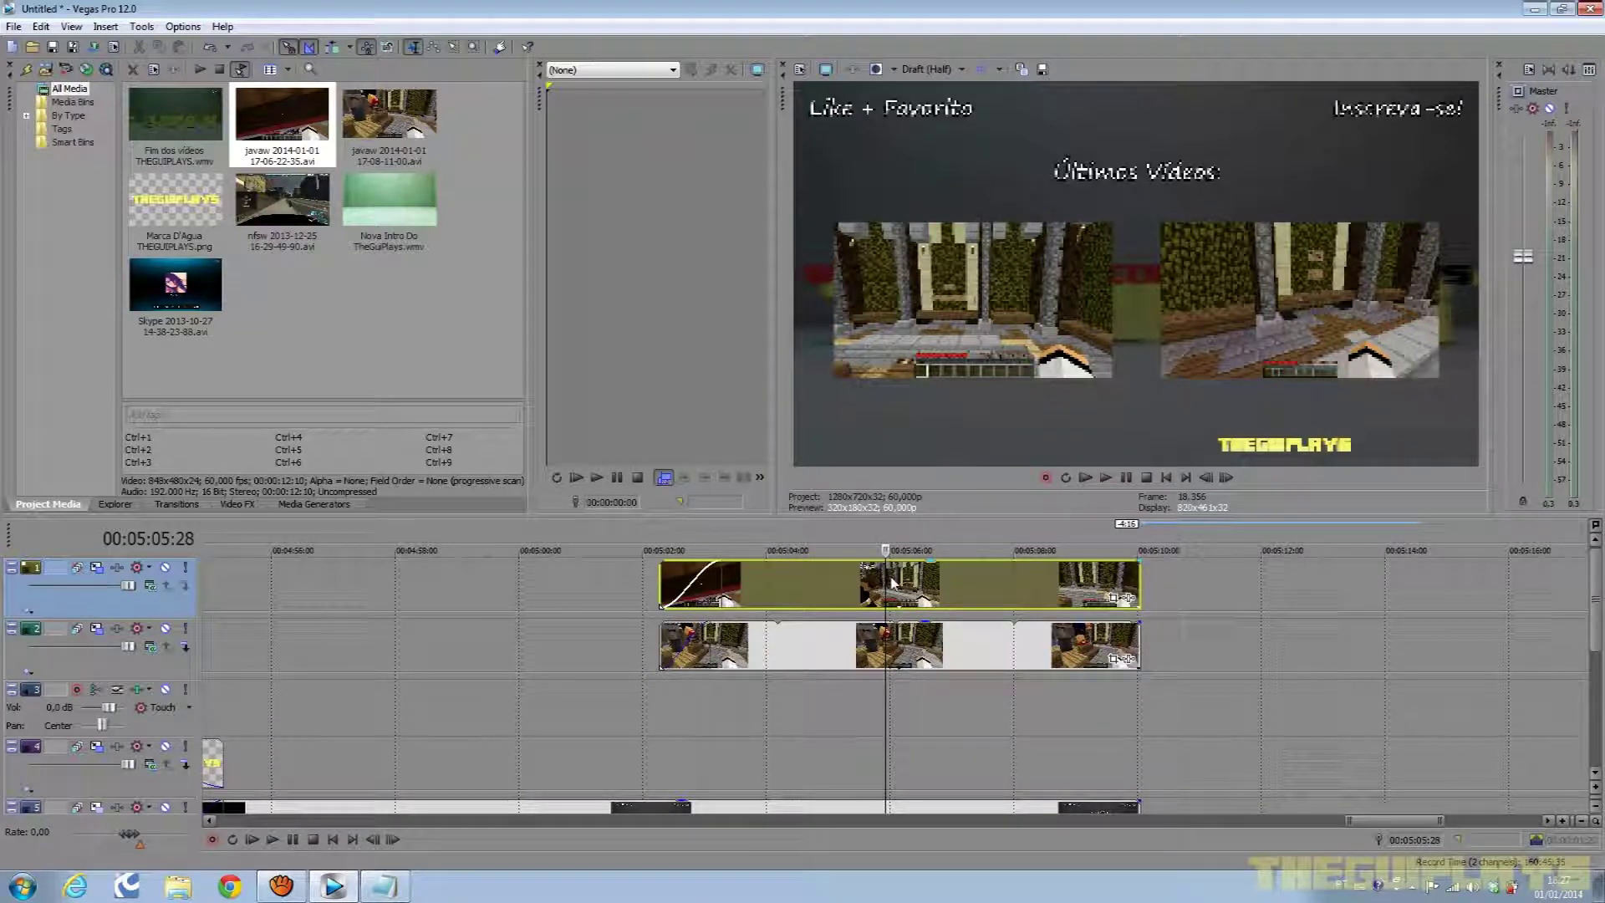
right_click(864, 590)
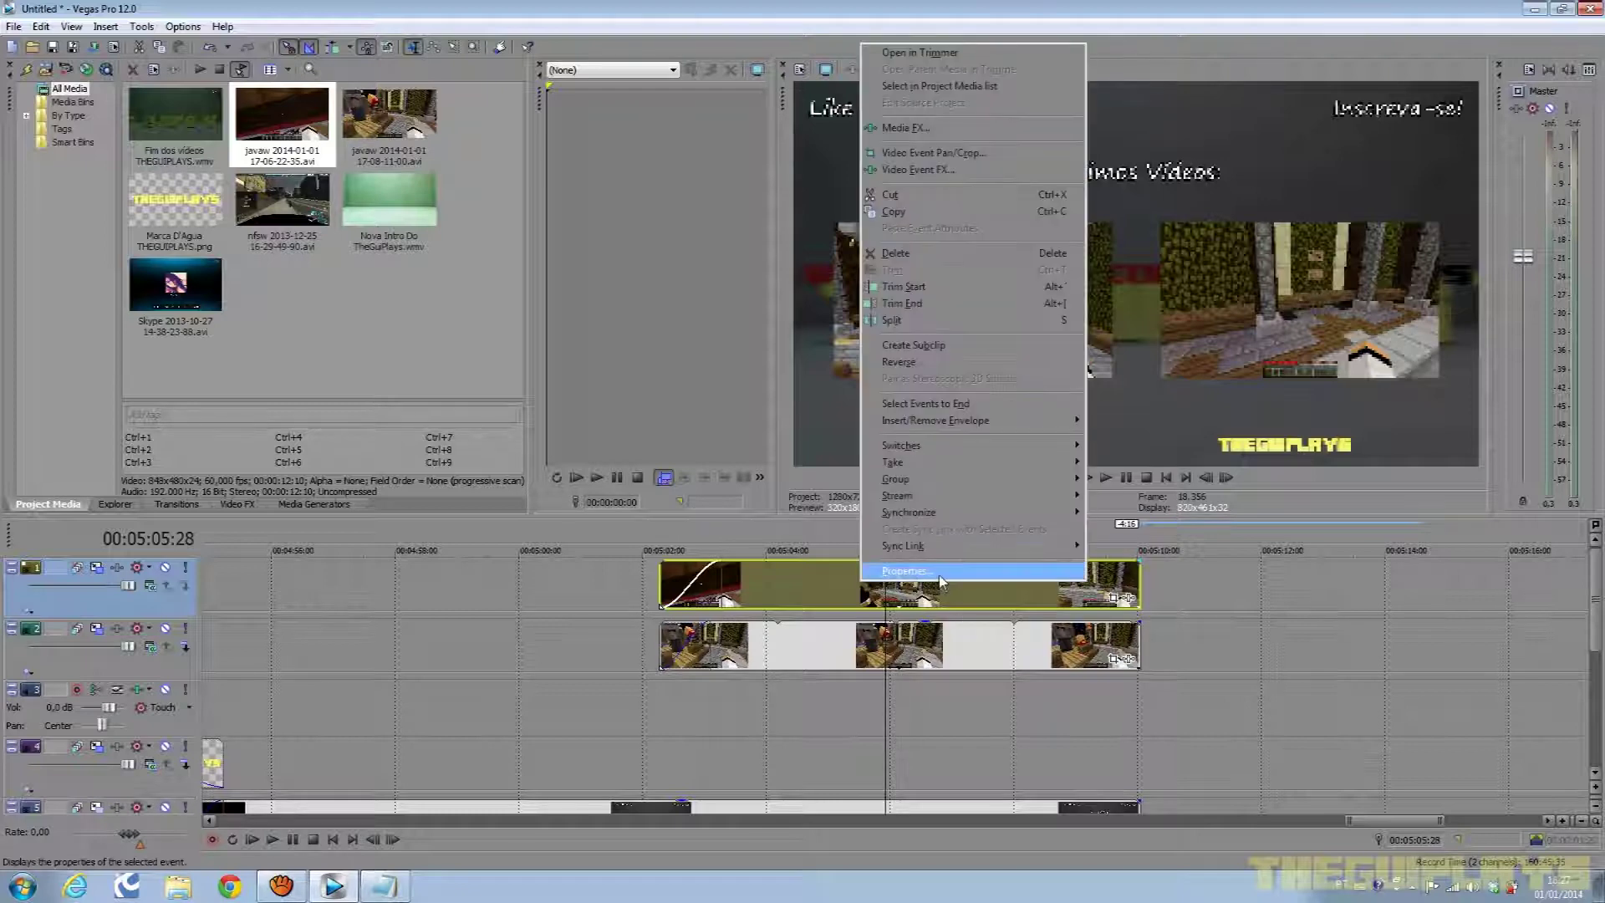
click(960, 583)
click(857, 602)
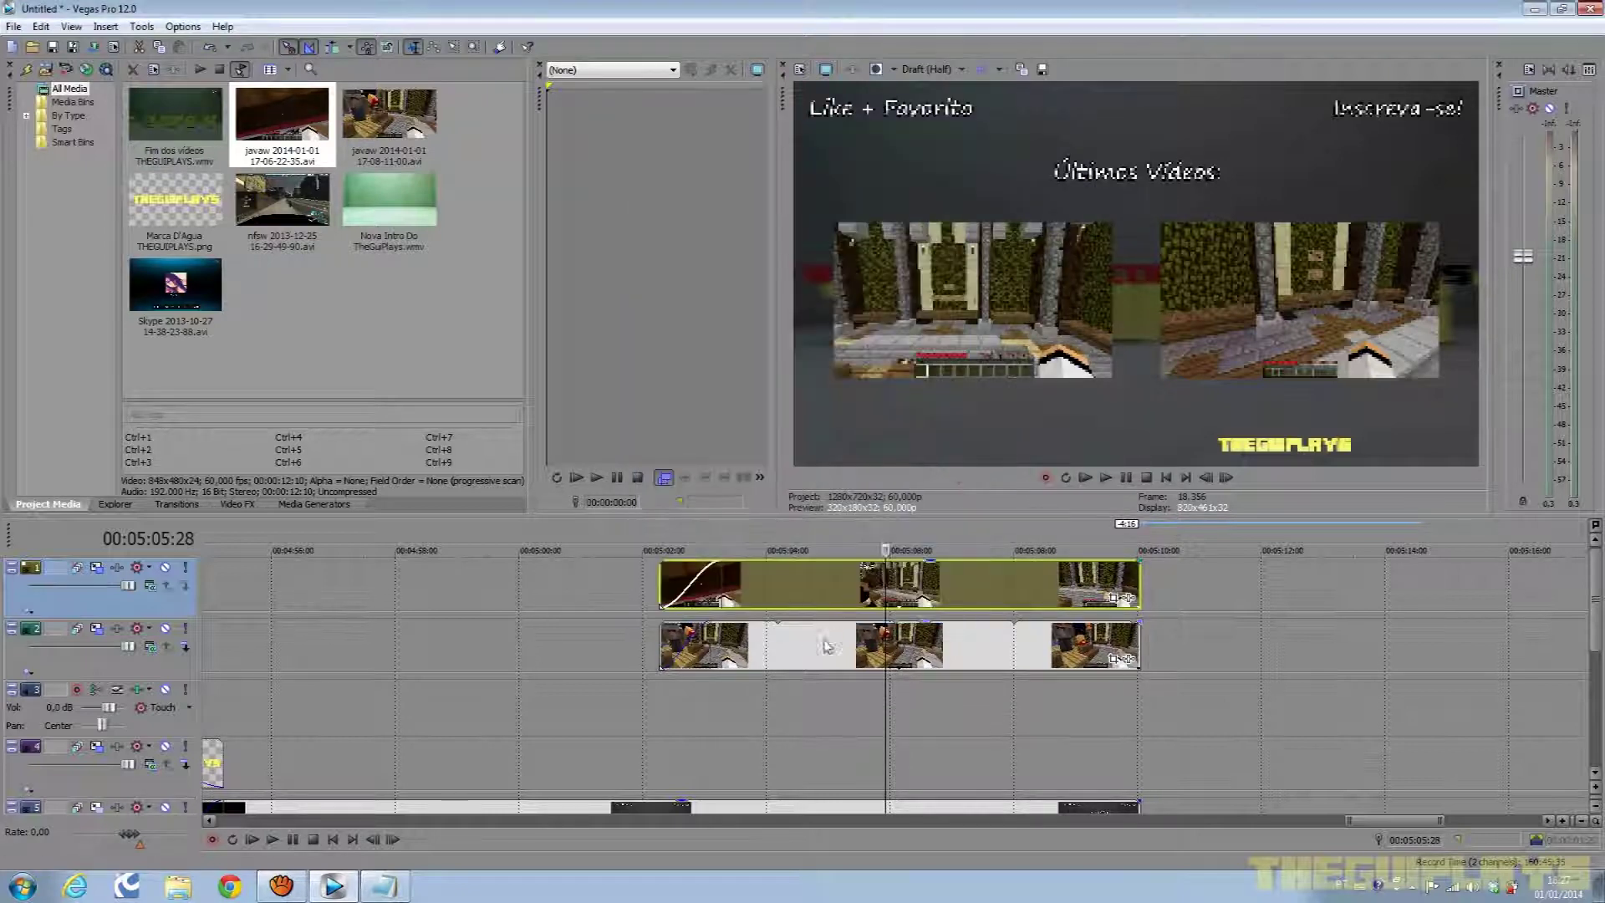
click(845, 647)
right_click(846, 647)
click(878, 633)
click(675, 346)
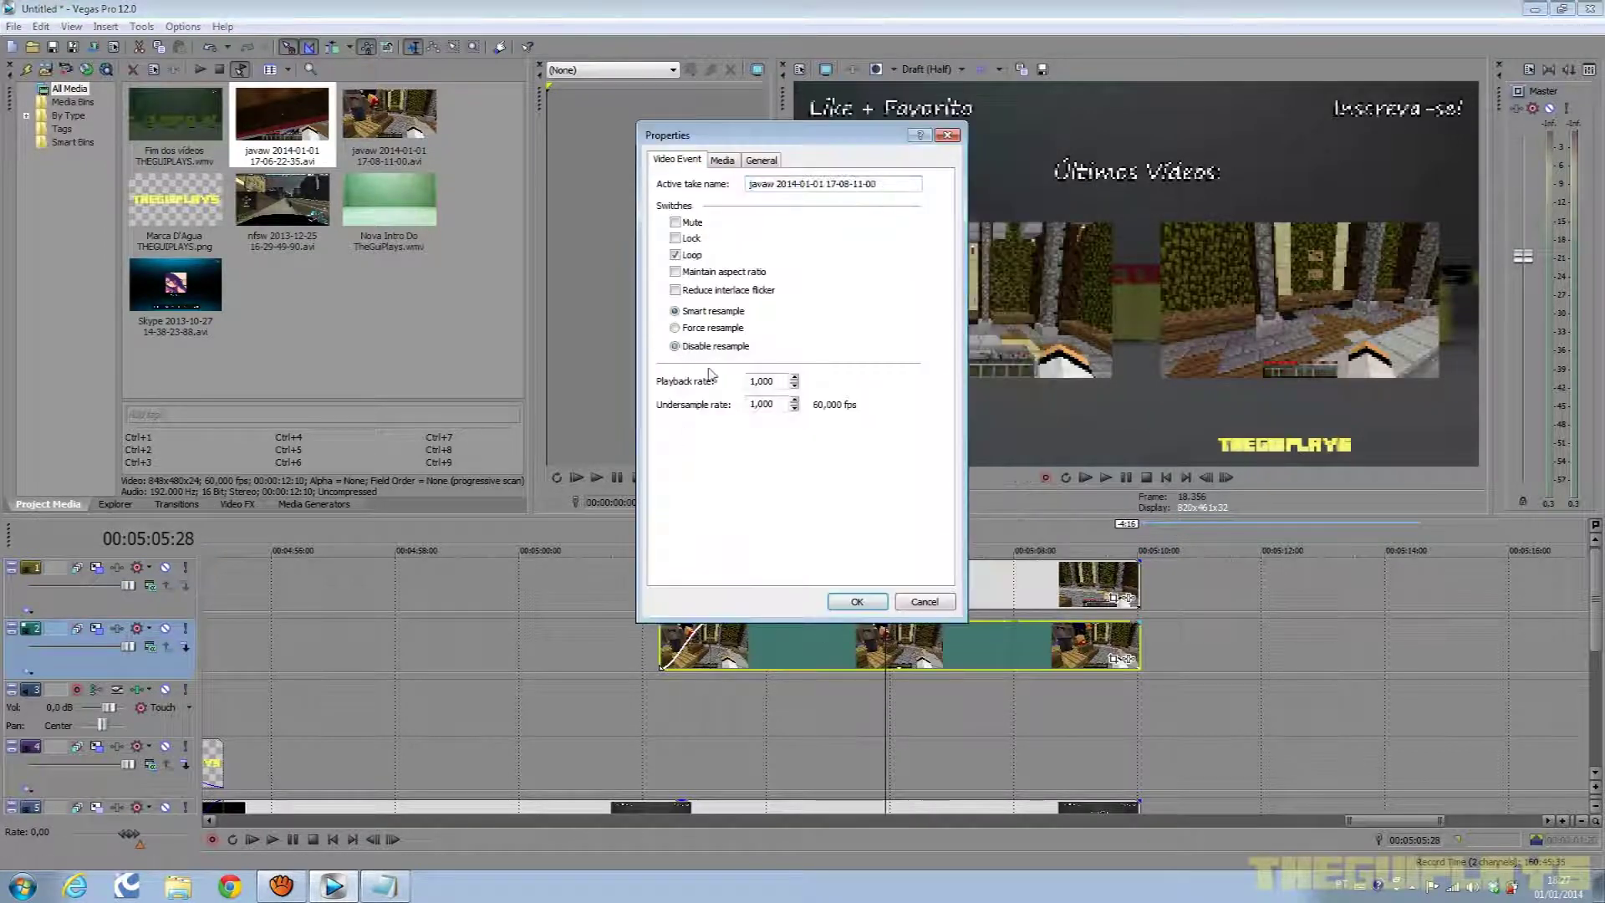
click(857, 602)
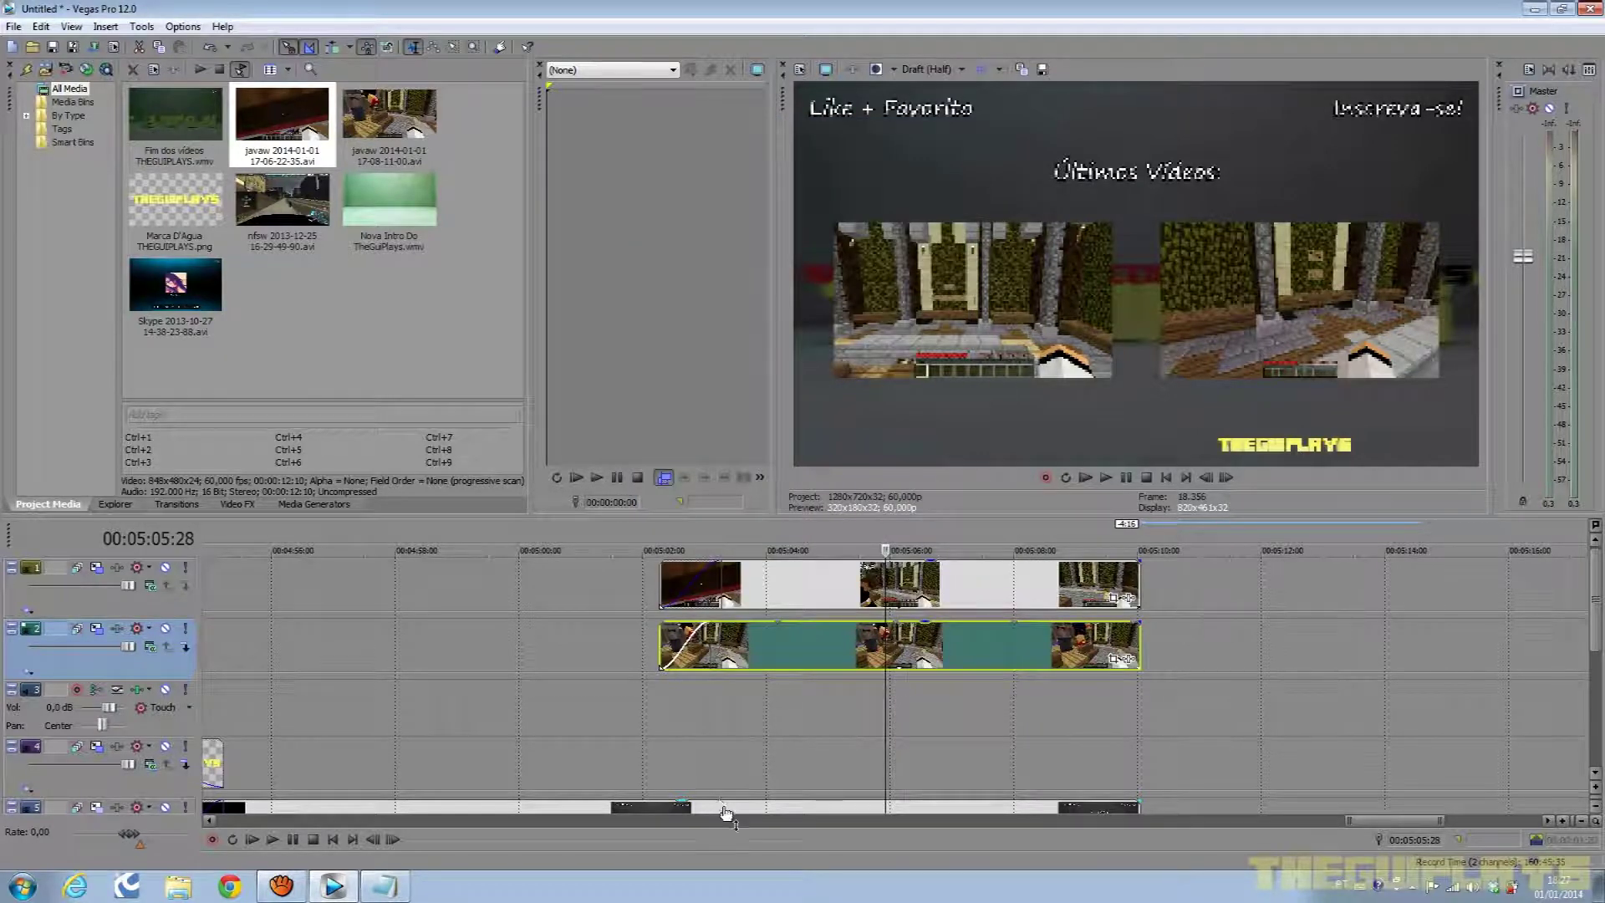
Set the outro video clip on track 5 to Disable resample in its event properties.
click(721, 808)
right_click(721, 808)
click(756, 801)
click(708, 350)
click(857, 602)
Set the watermark event on track 4 to Disable resample in its event properties.
drag(1367, 820, 1172, 831)
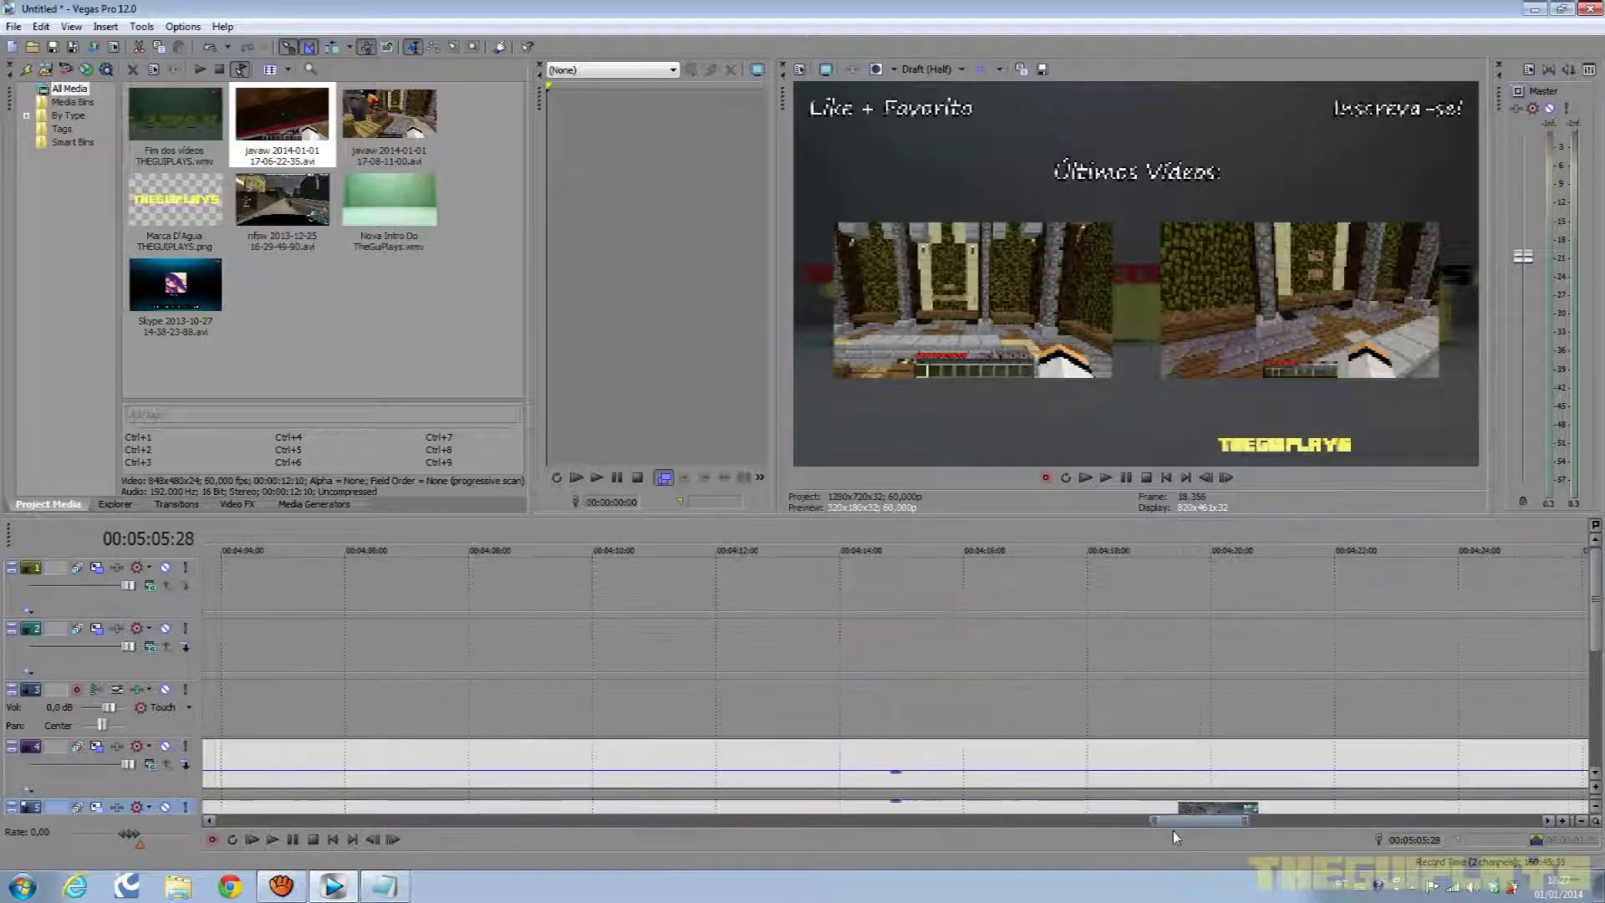
click(1128, 763)
right_click(1129, 763)
click(1162, 744)
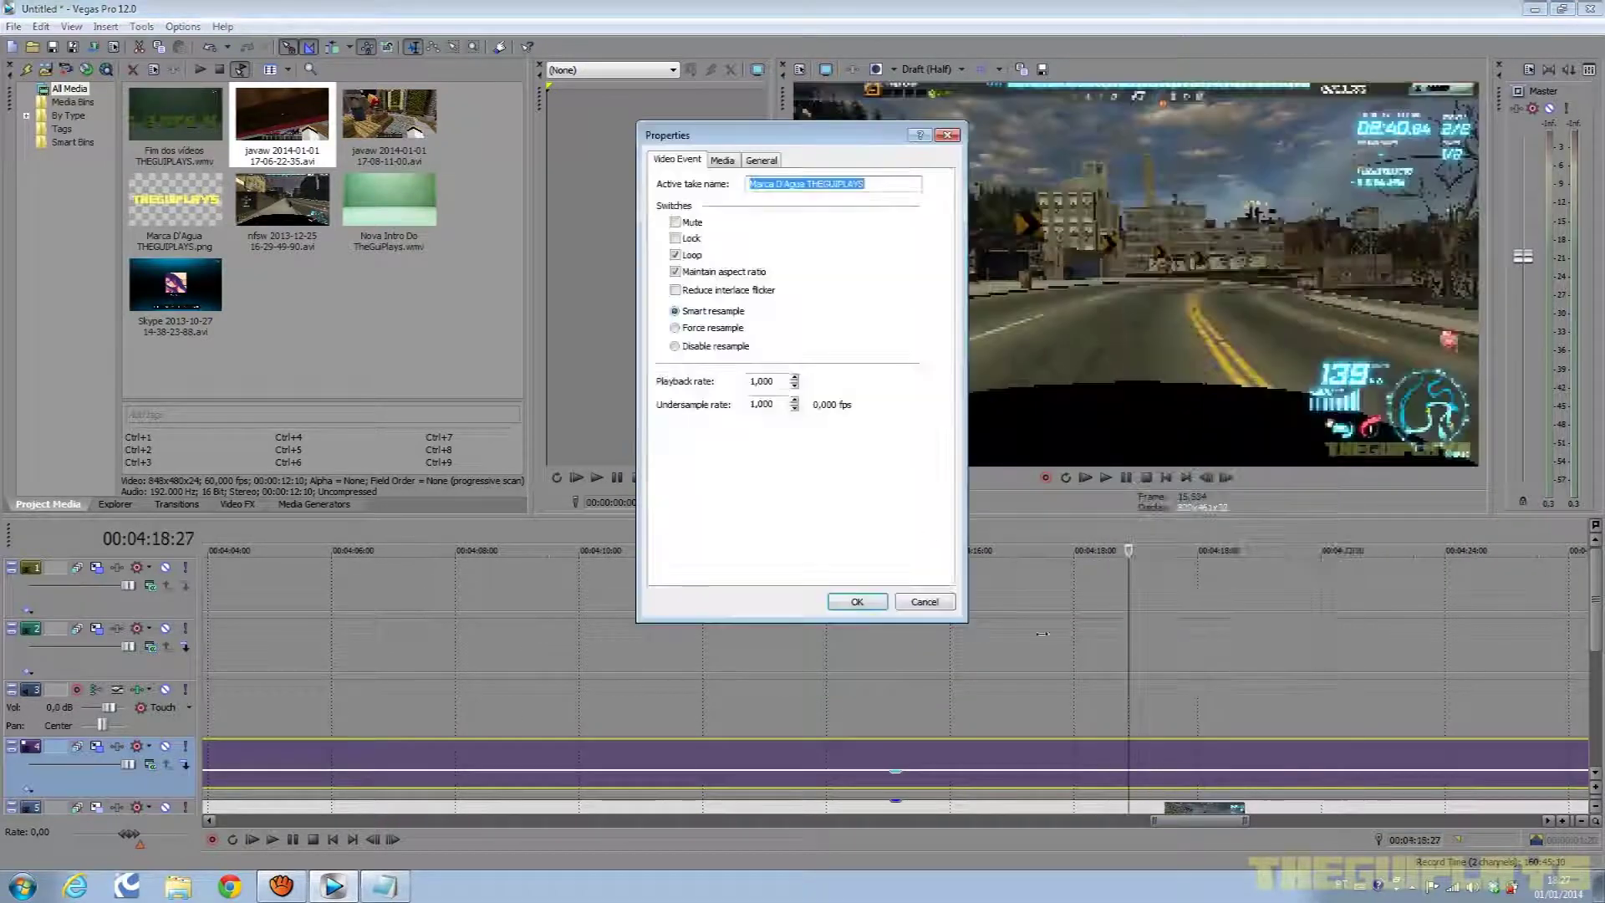
click(724, 346)
click(860, 602)
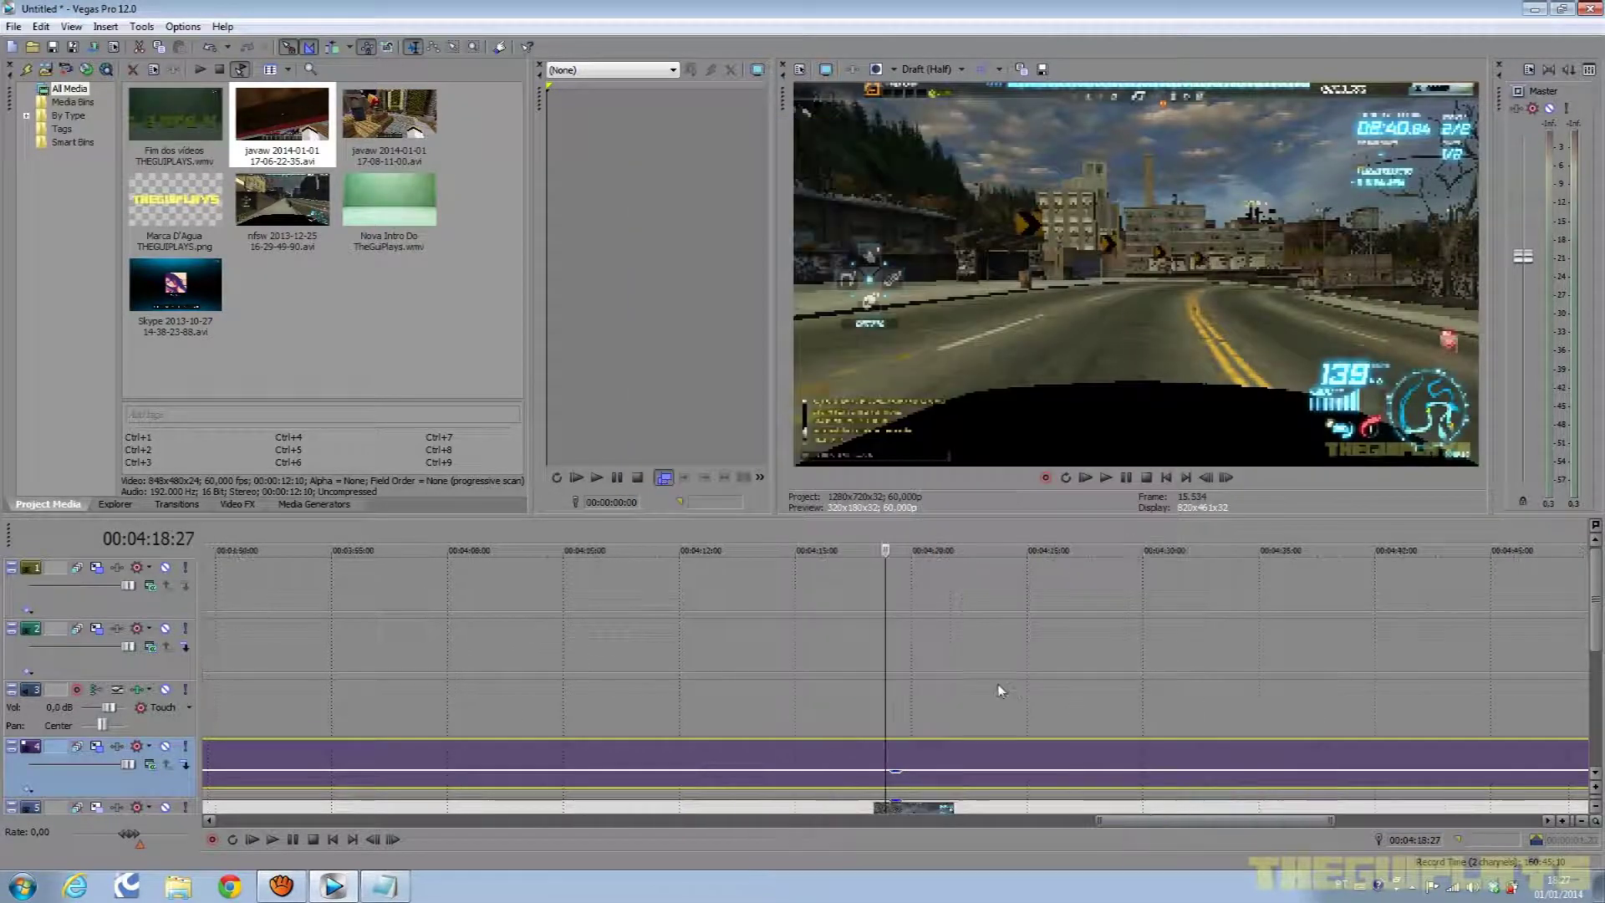
Look over all the project's tracks from the intro to the outro.
scroll(1000, 691, down, 10)
scroll(1597, 589, down, 3)
scroll(1597, 590, up, 3)
scroll(1598, 595, down, 3)
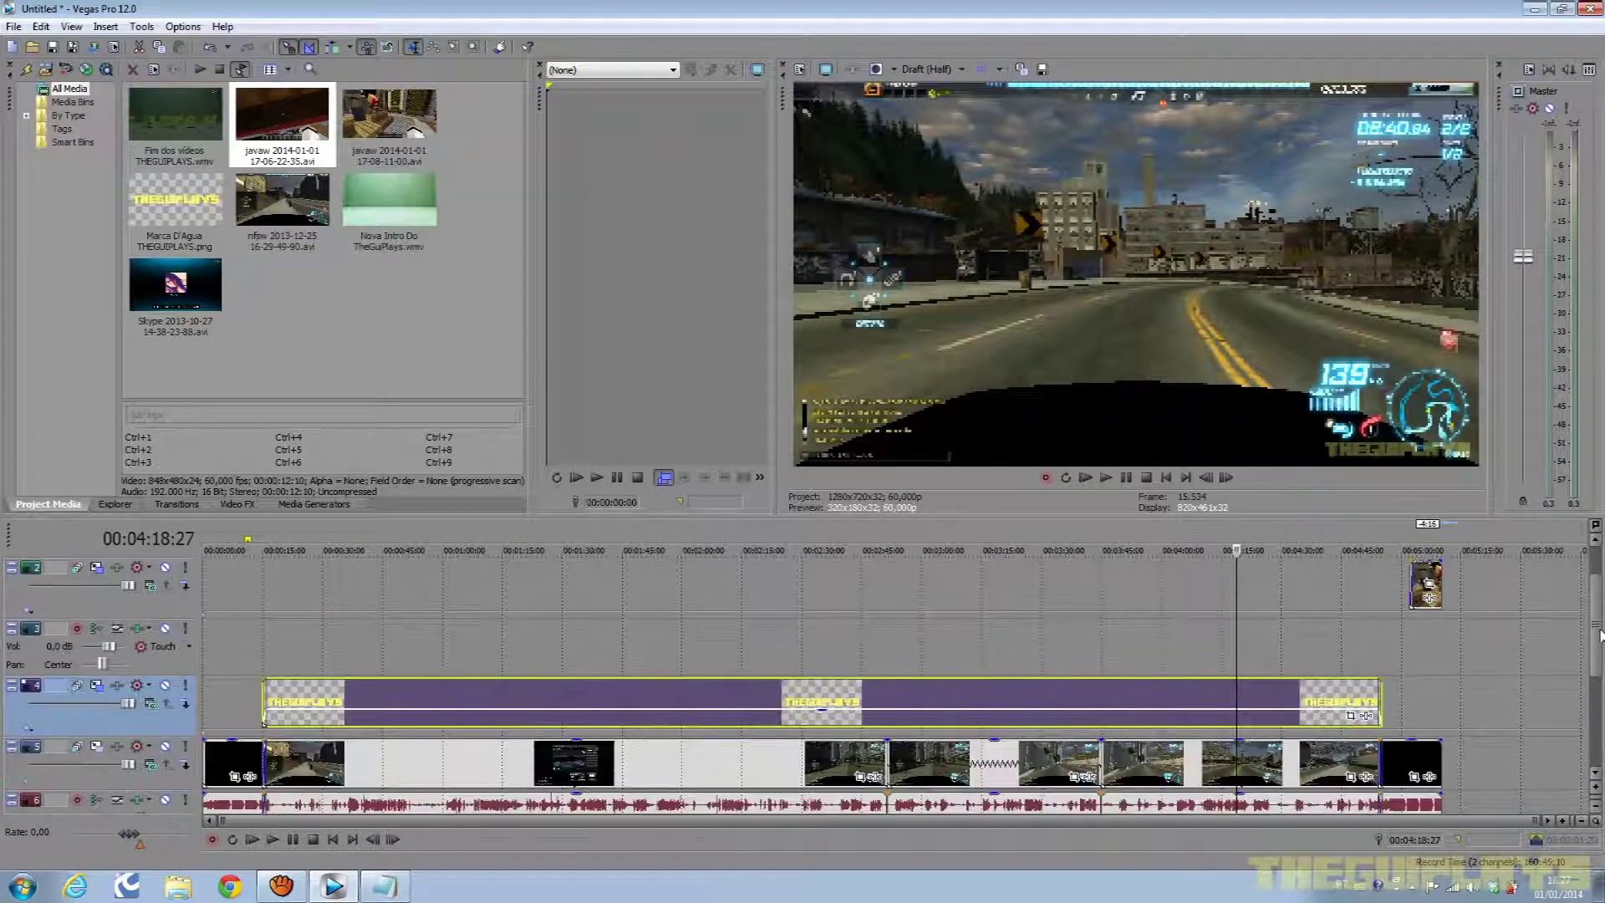
scroll(1599, 596, up, 3)
scroll(1592, 622, down, 3)
scroll(1592, 623, up, 3)
scroll(1593, 623, down, 3)
scroll(1597, 623, up, 2)
scroll(1601, 621, up, 1)
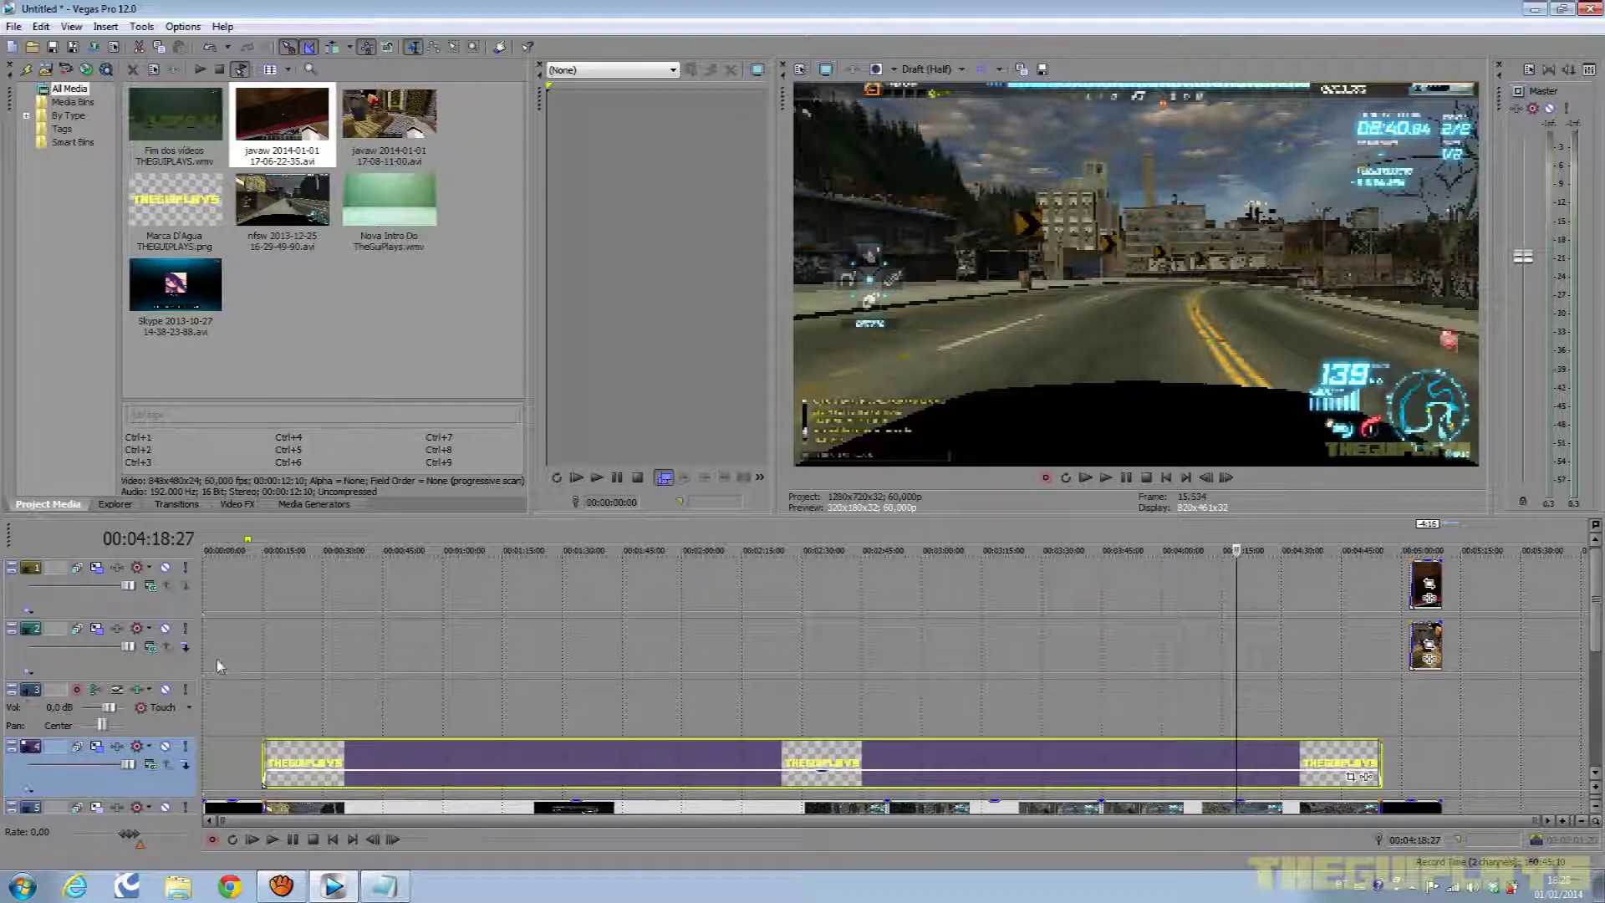
Delete the empty audio track 3 above the watermark track.
click(892, 707)
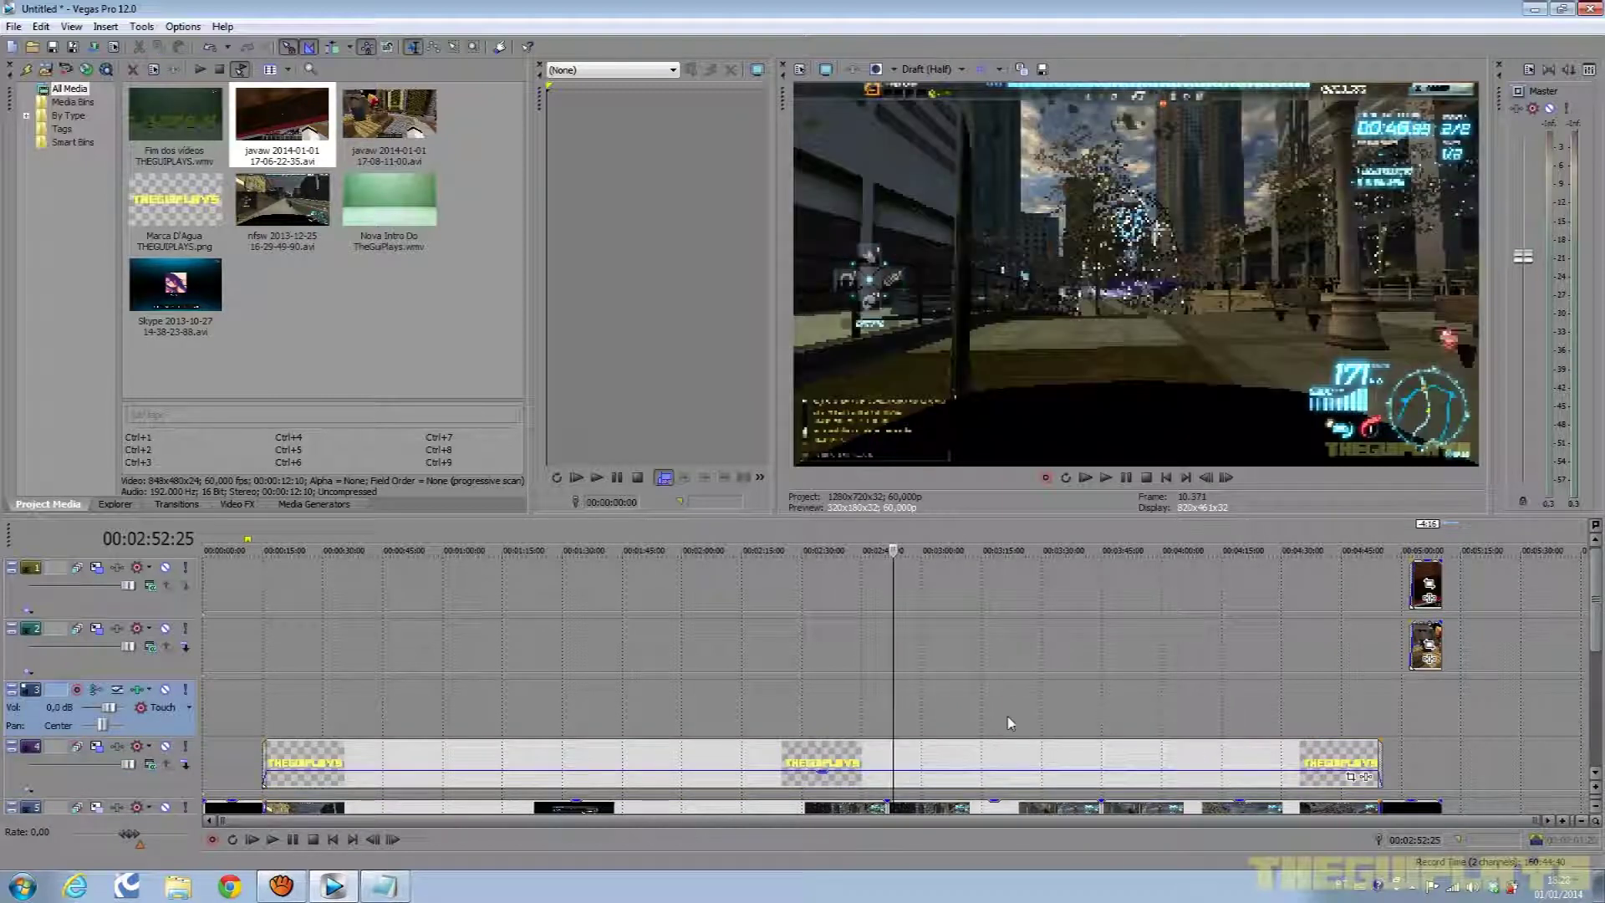
right_click(1009, 723)
click(1117, 600)
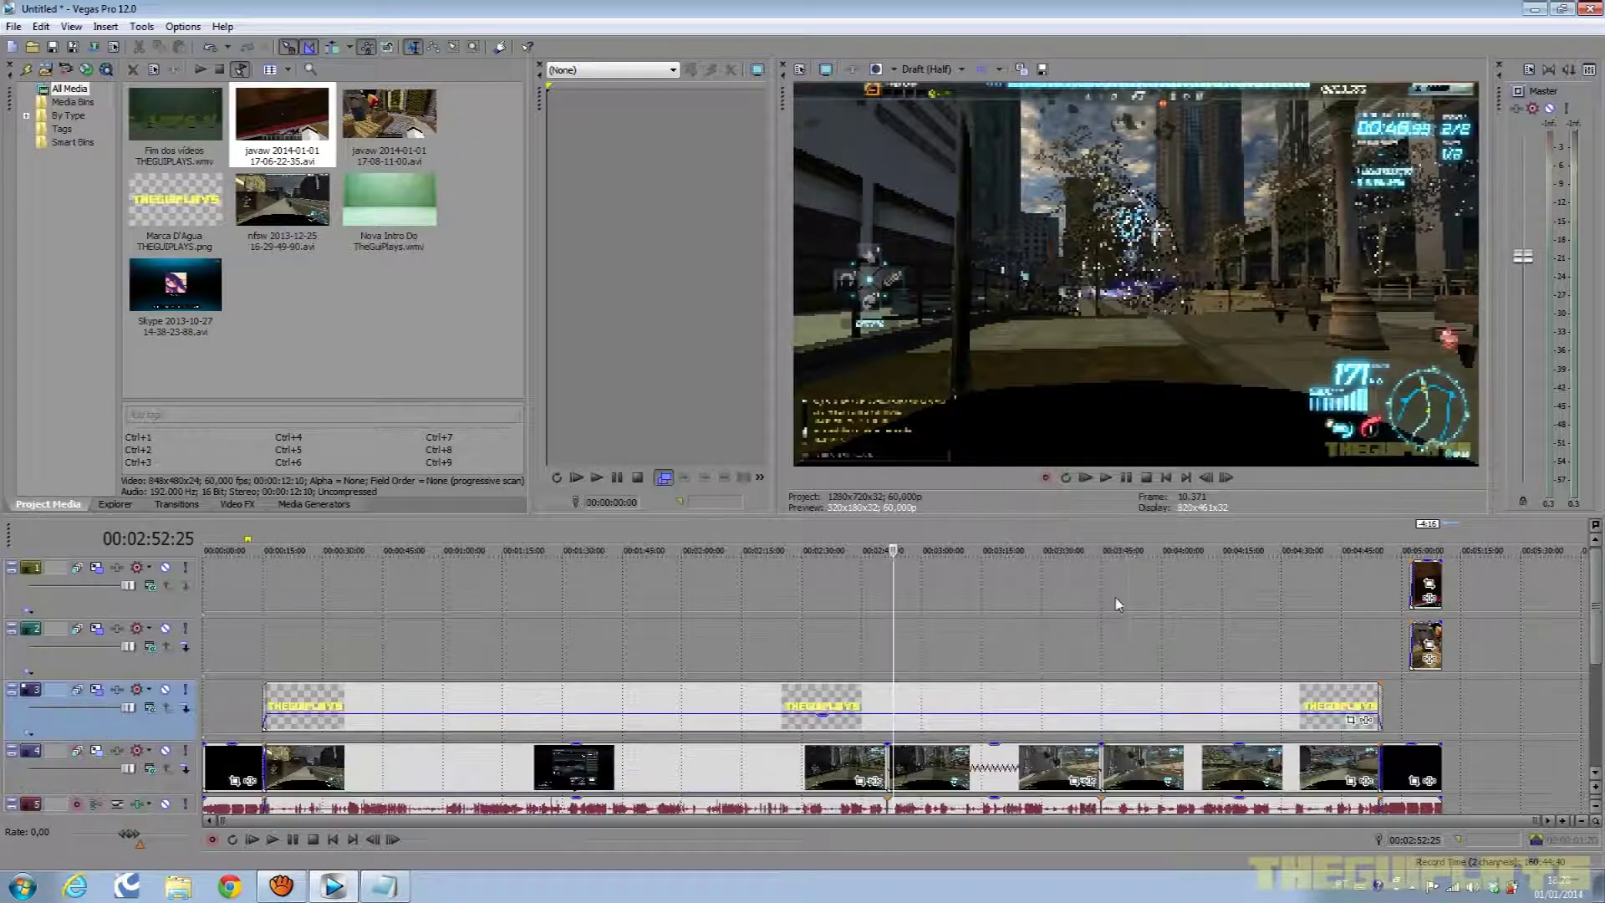
Place the cursor on the empty audio track below the gameplay audio at 00:00:14:24, where the gameplay clip begins.
scroll(1595, 736, down, 3)
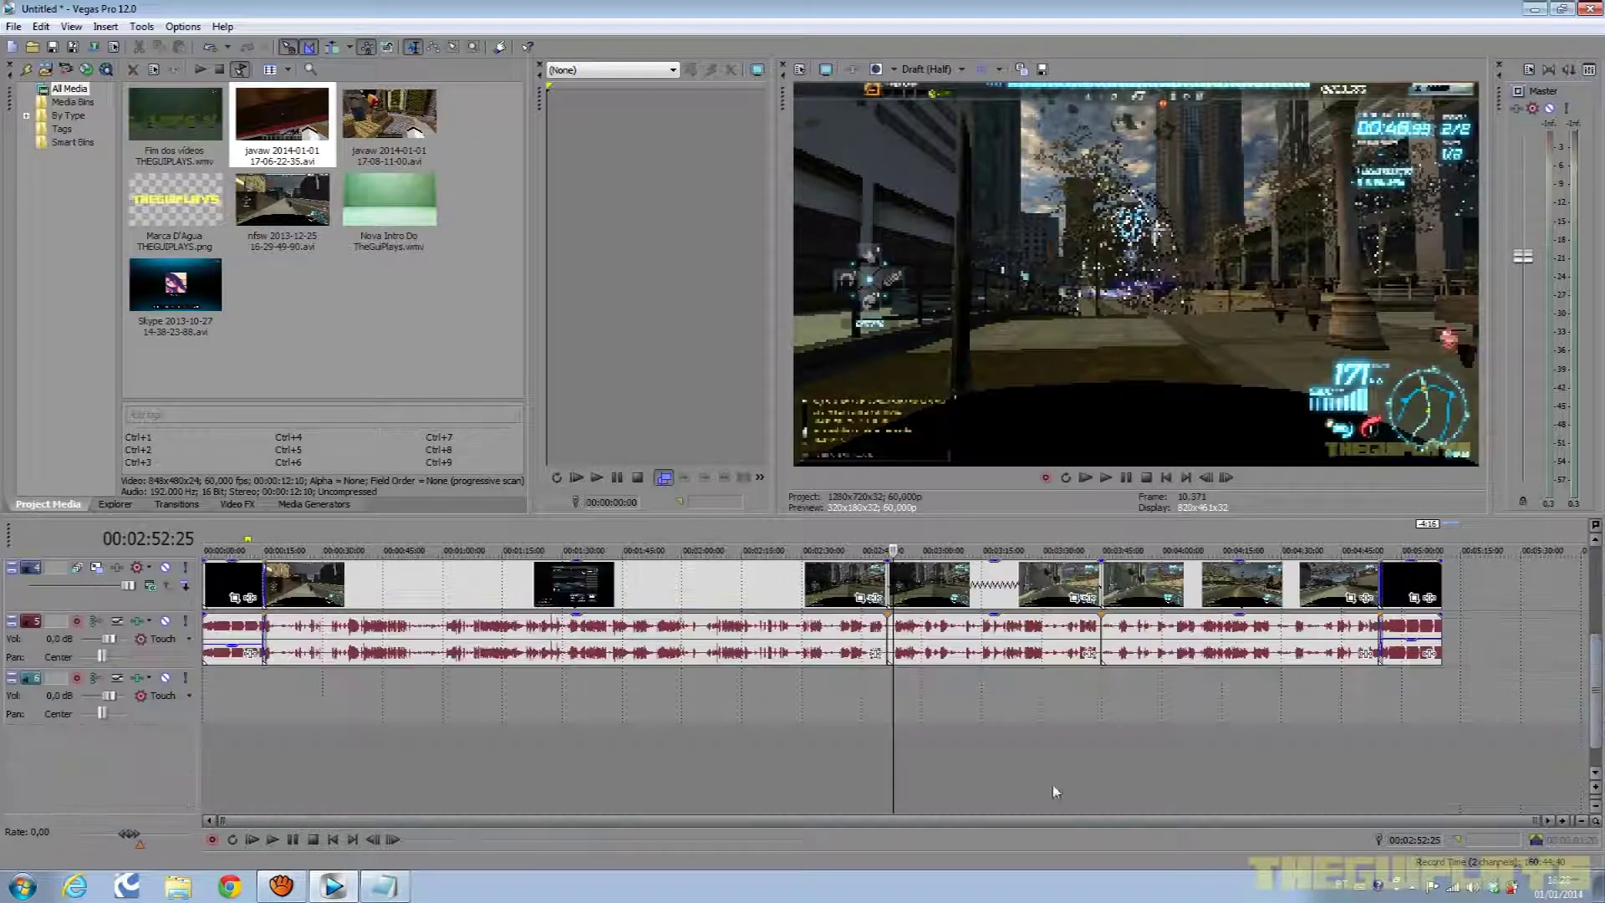
click(262, 685)
key(Up)
key(Up)
key(Up)
key(Up)
key(Up)
key(Up)
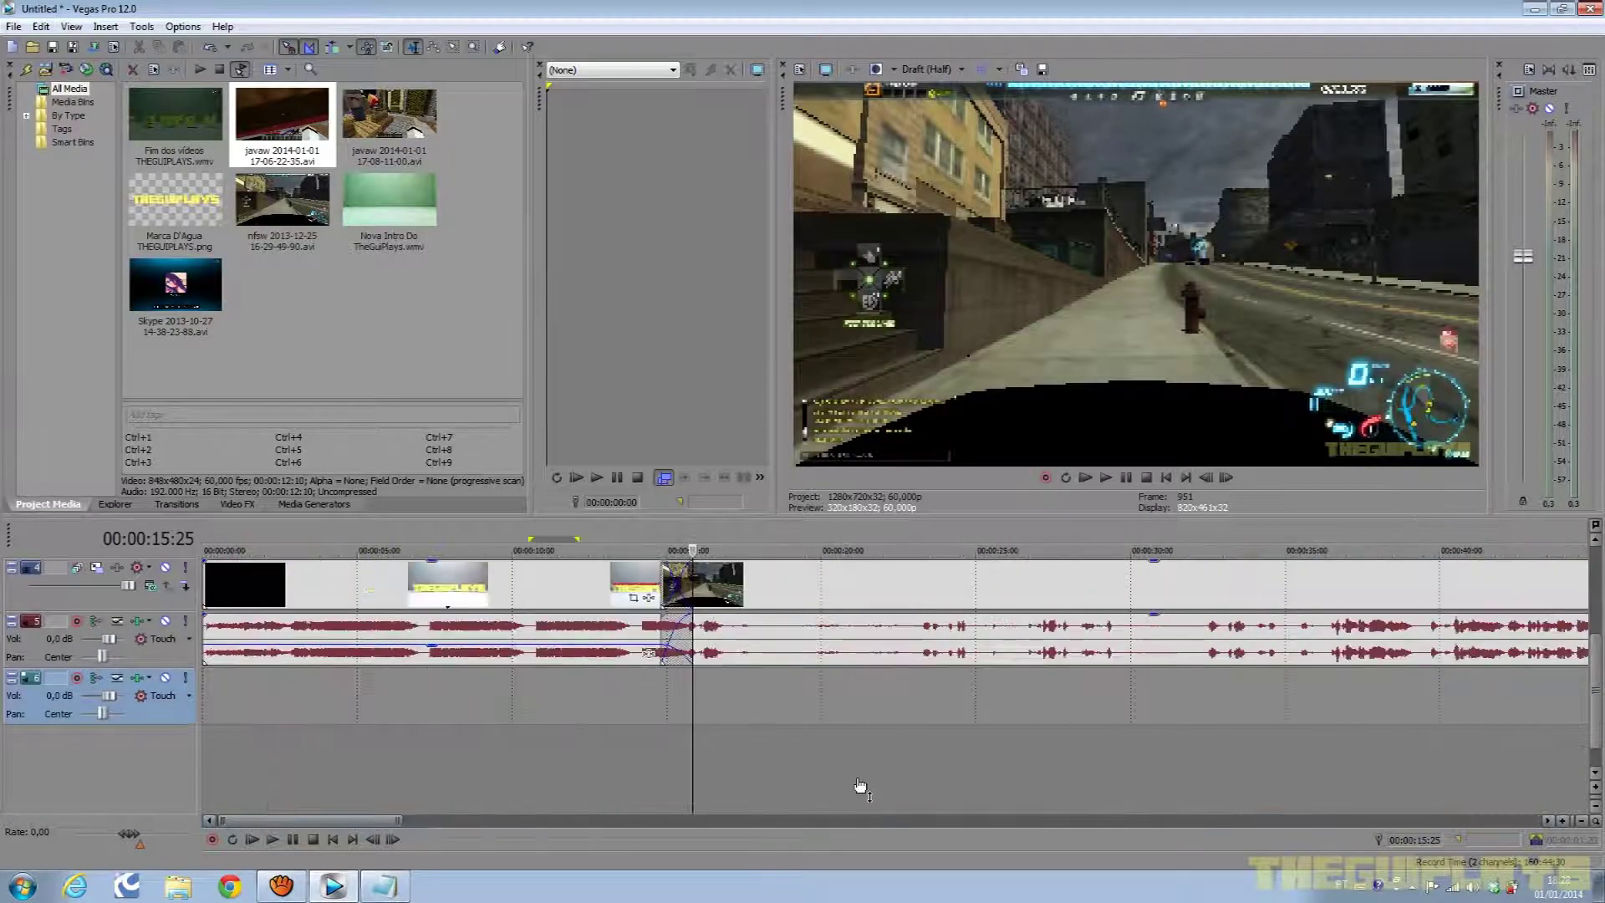
click(659, 694)
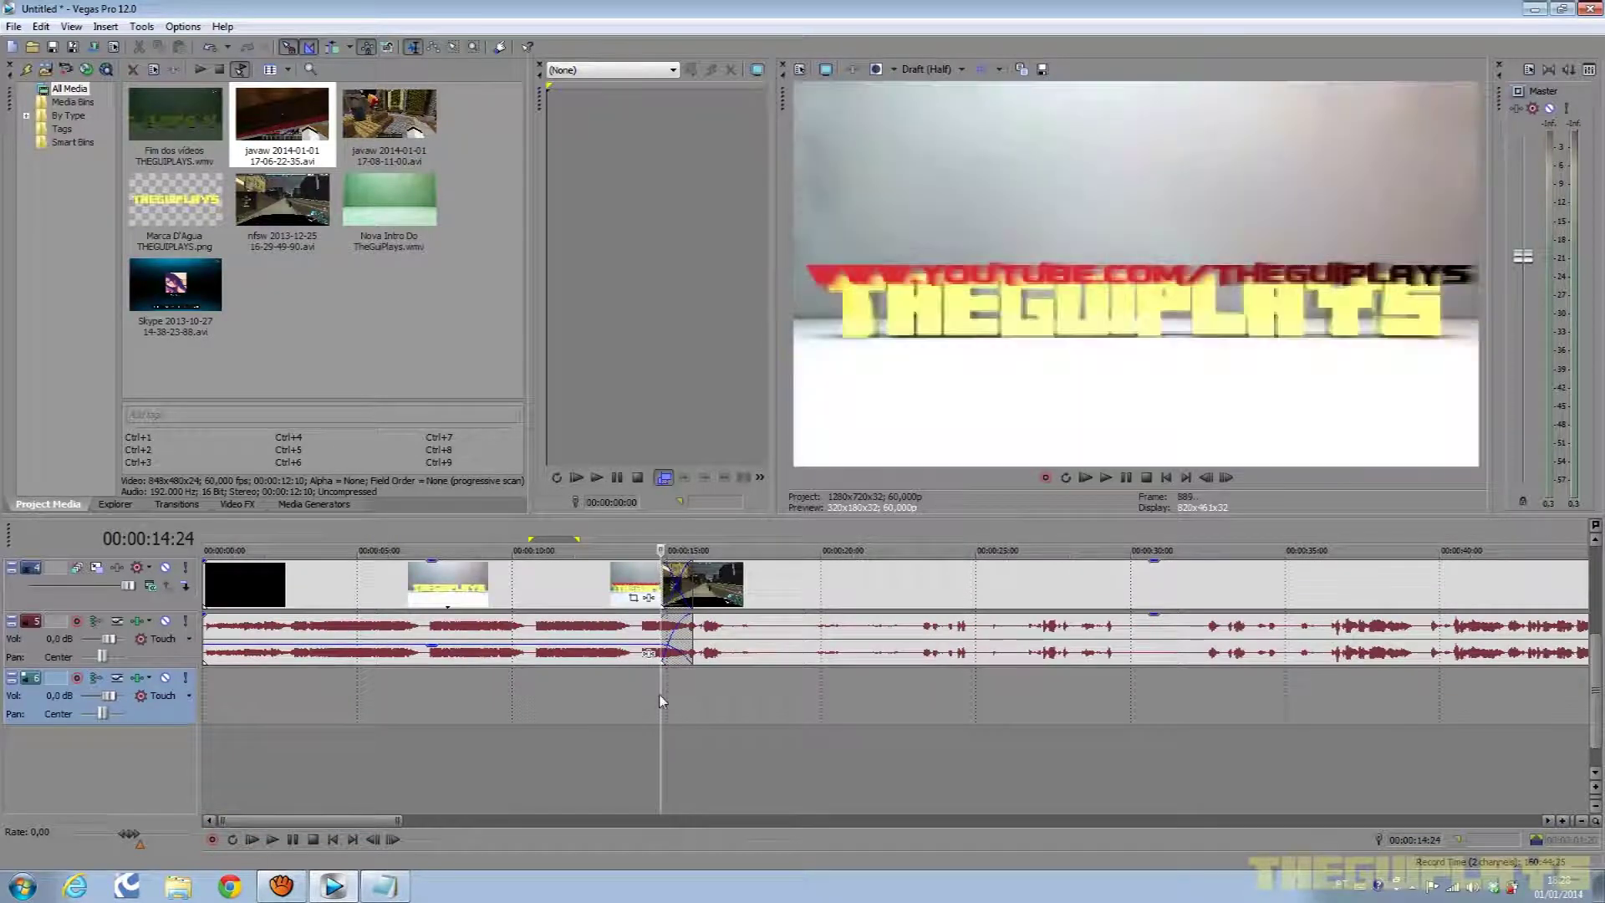
Insert the Dubstep ByeByeCopyright songs Fuzion Blackout and Nilow (LisaMitchell) from the Music library on the empty audio track.
click(13, 26)
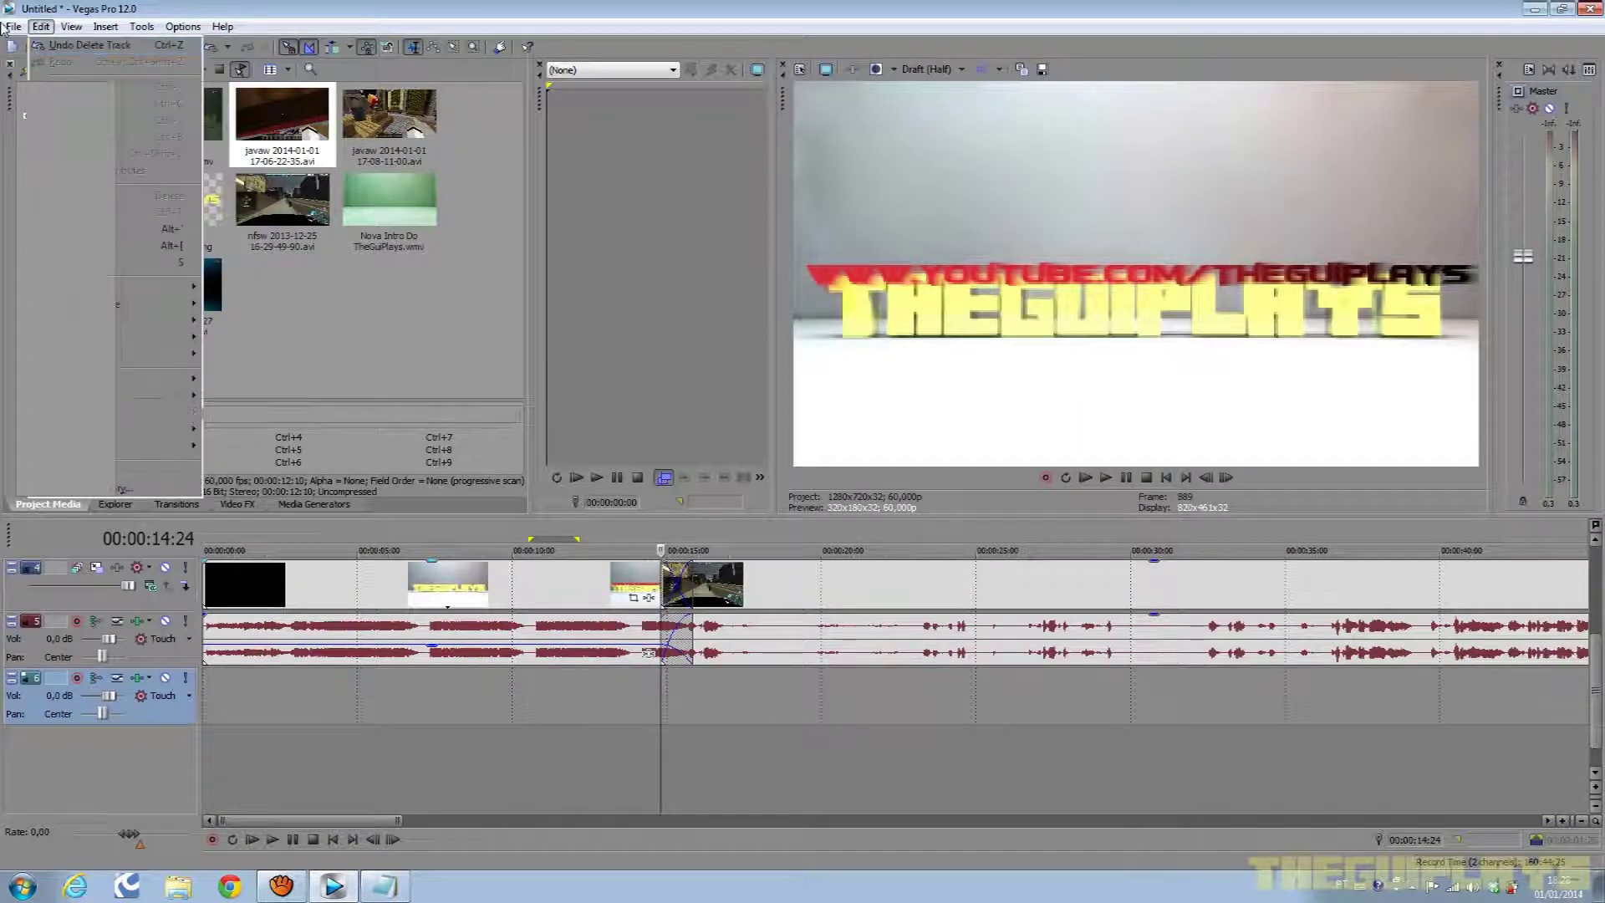
click(16, 64)
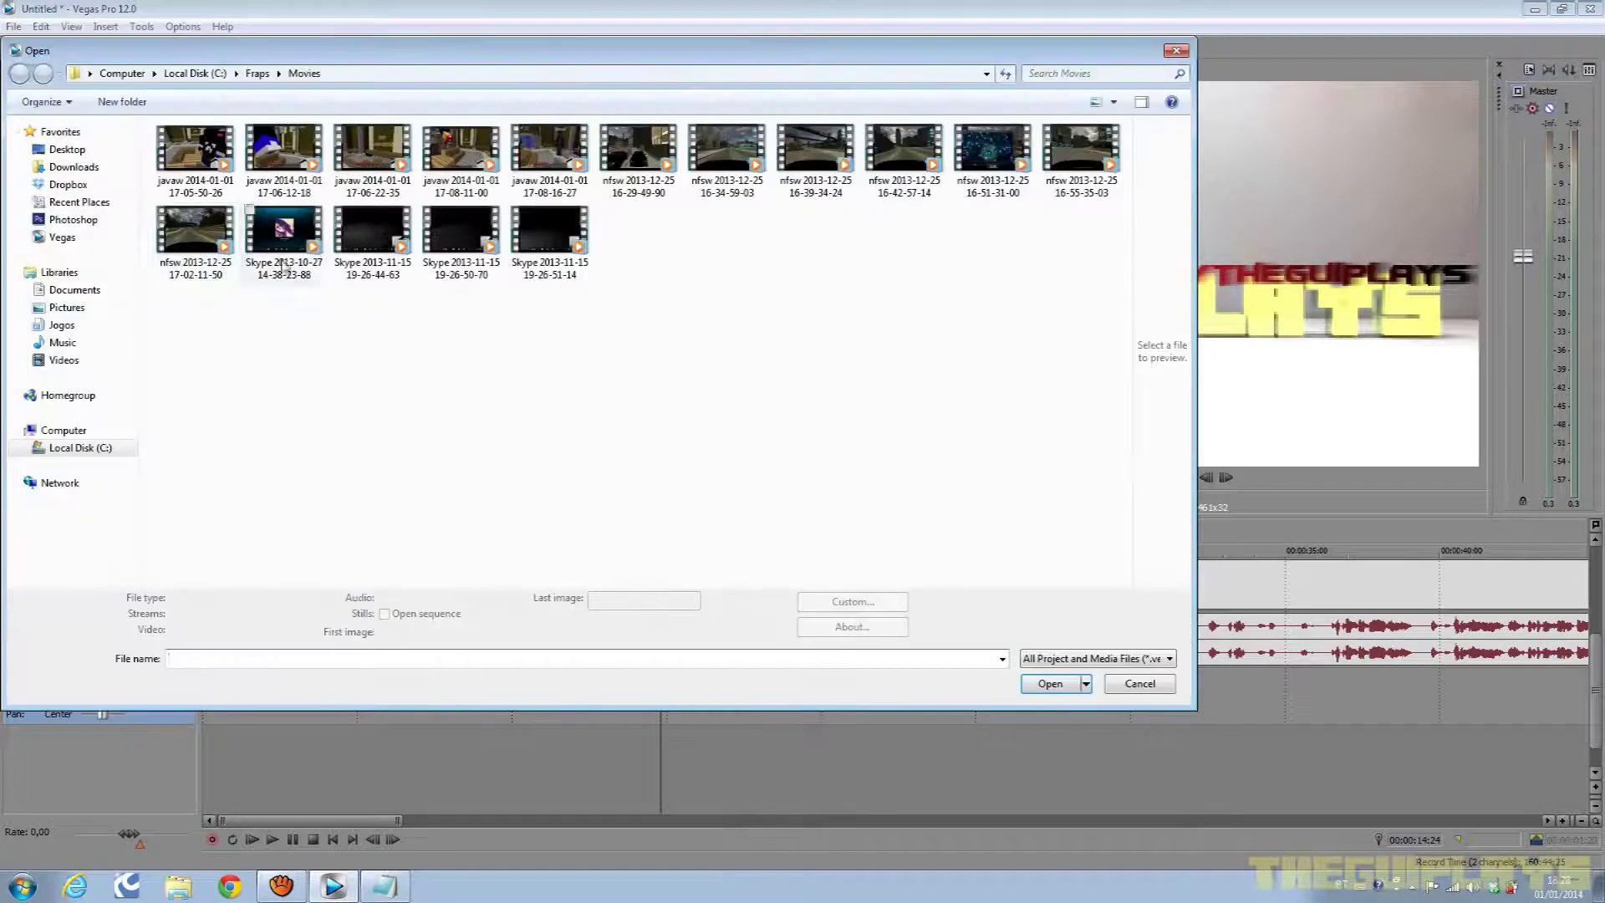
click(58, 326)
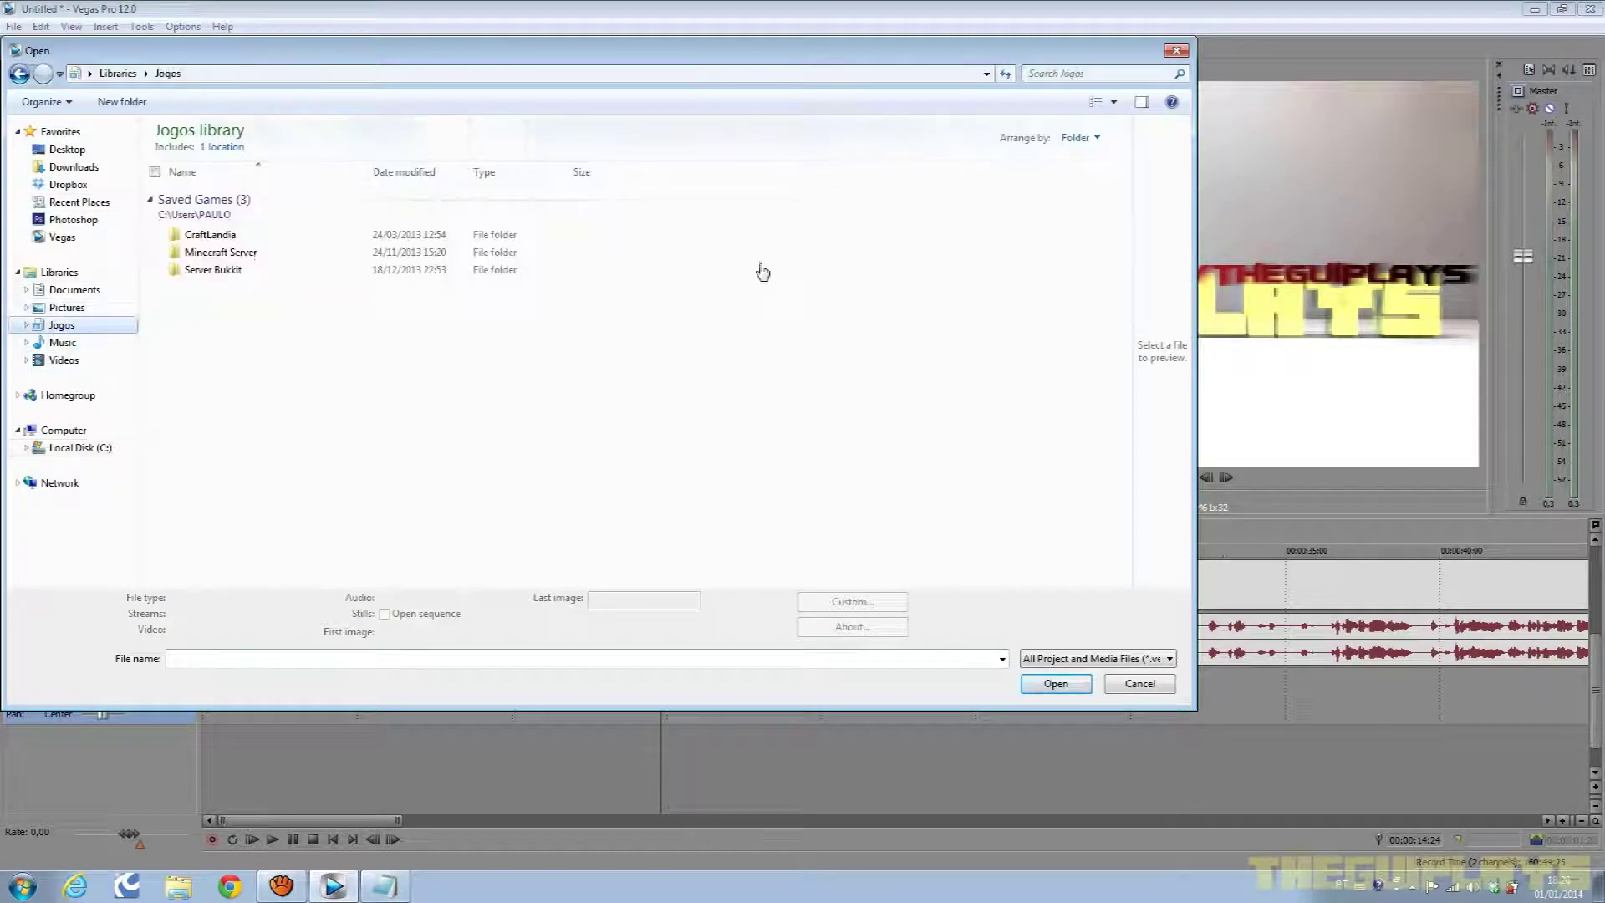
click(58, 344)
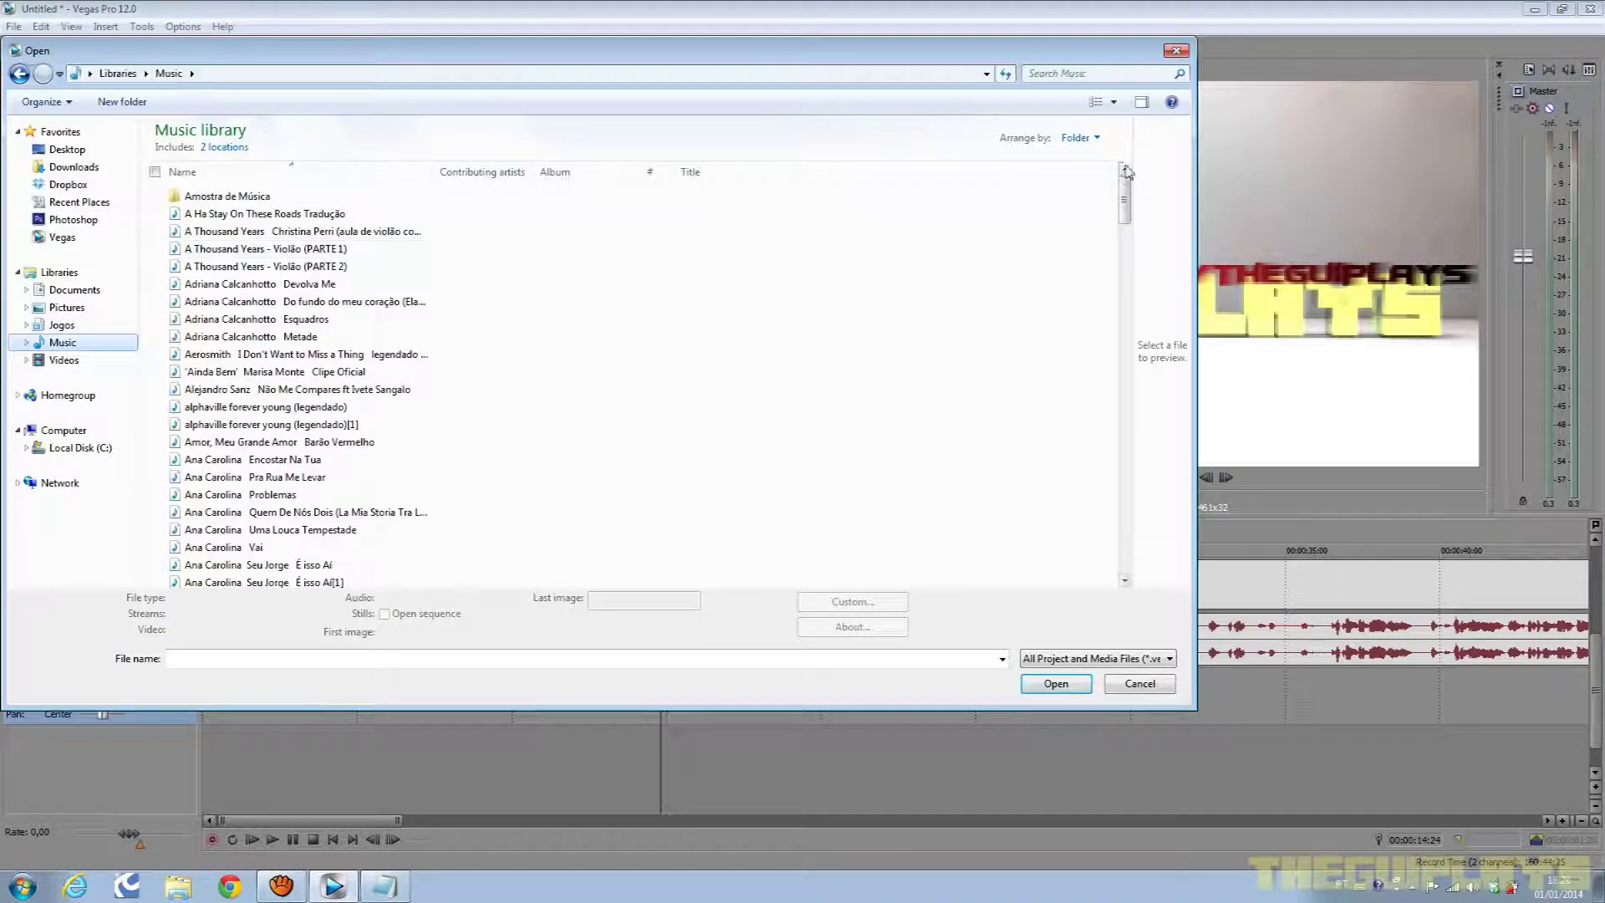
scroll(1120, 334, down, 7)
scroll(1123, 343, down, 12)
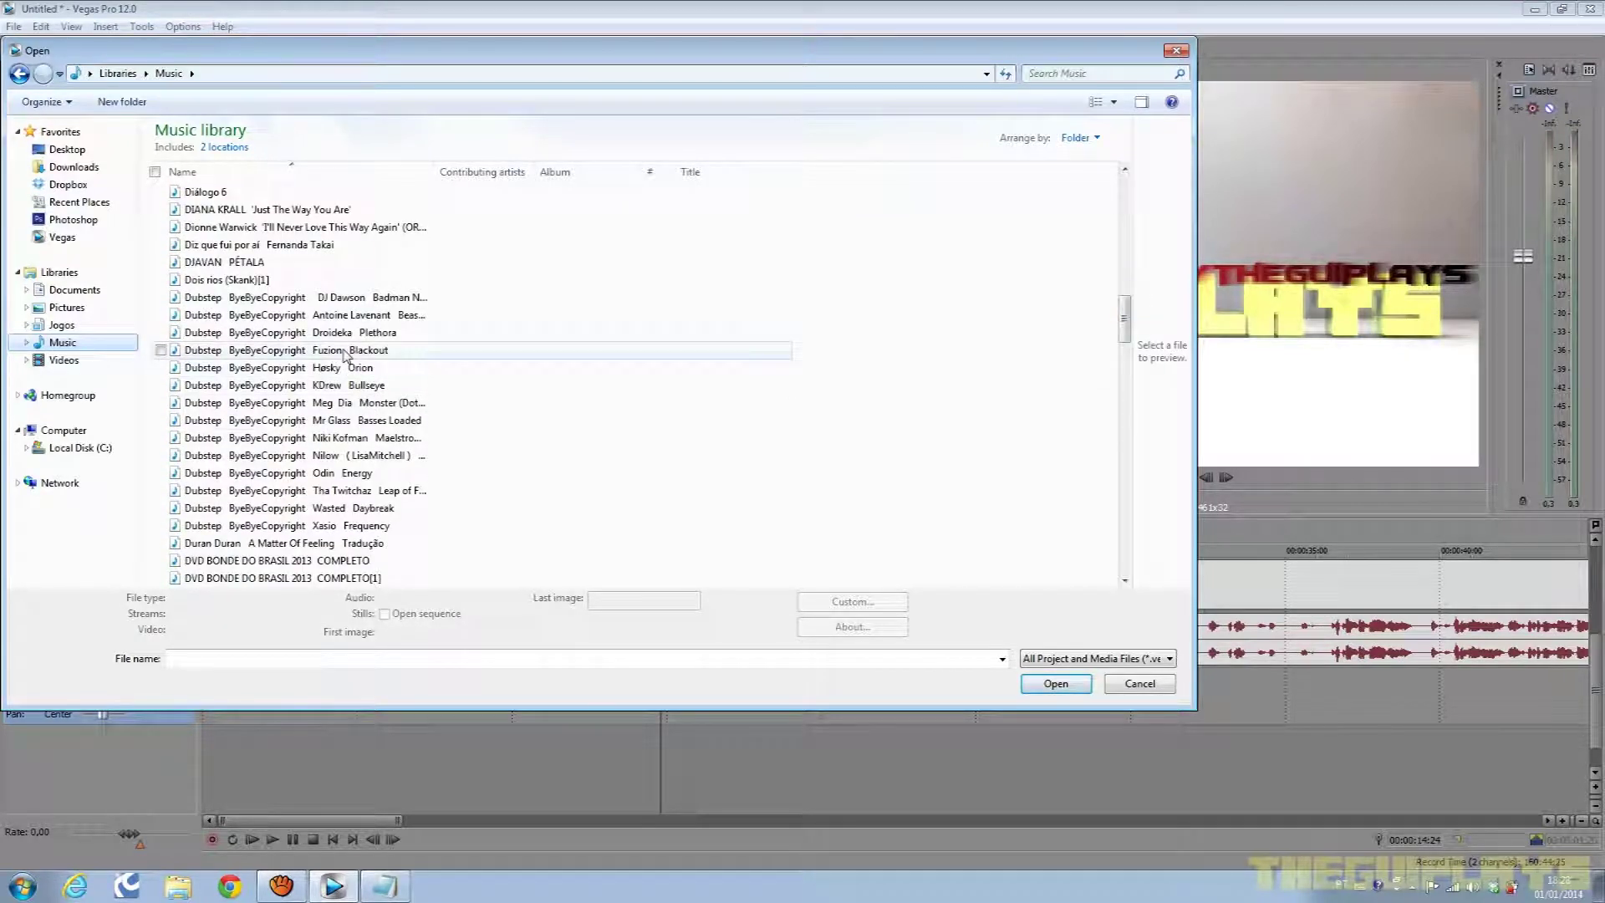
click(344, 355)
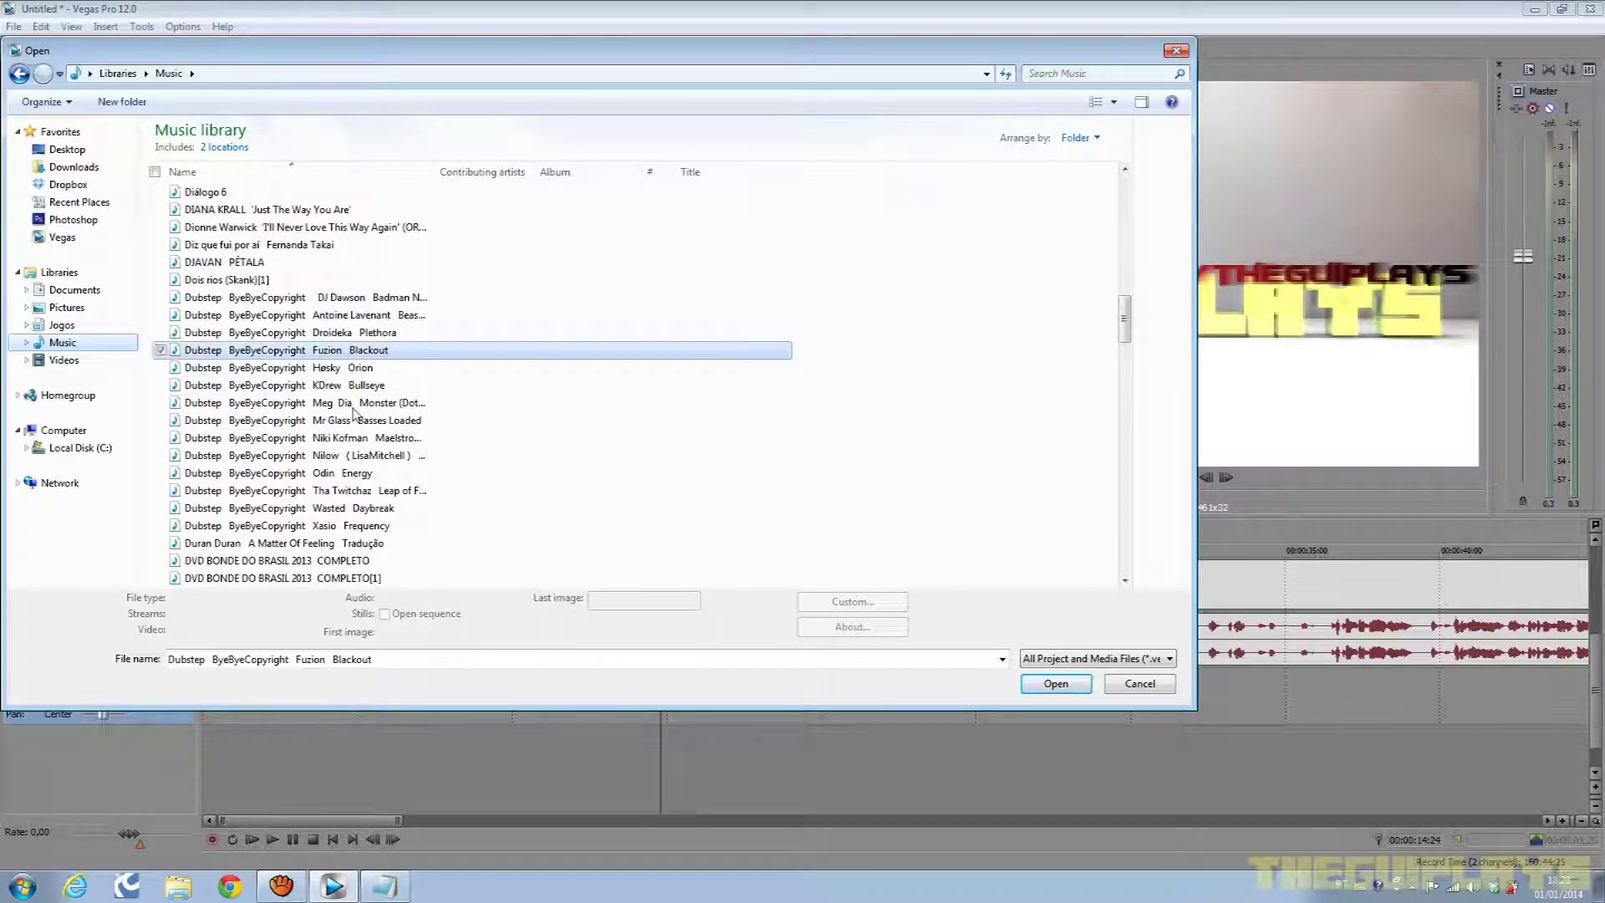
shift+click(368, 455)
click(1050, 683)
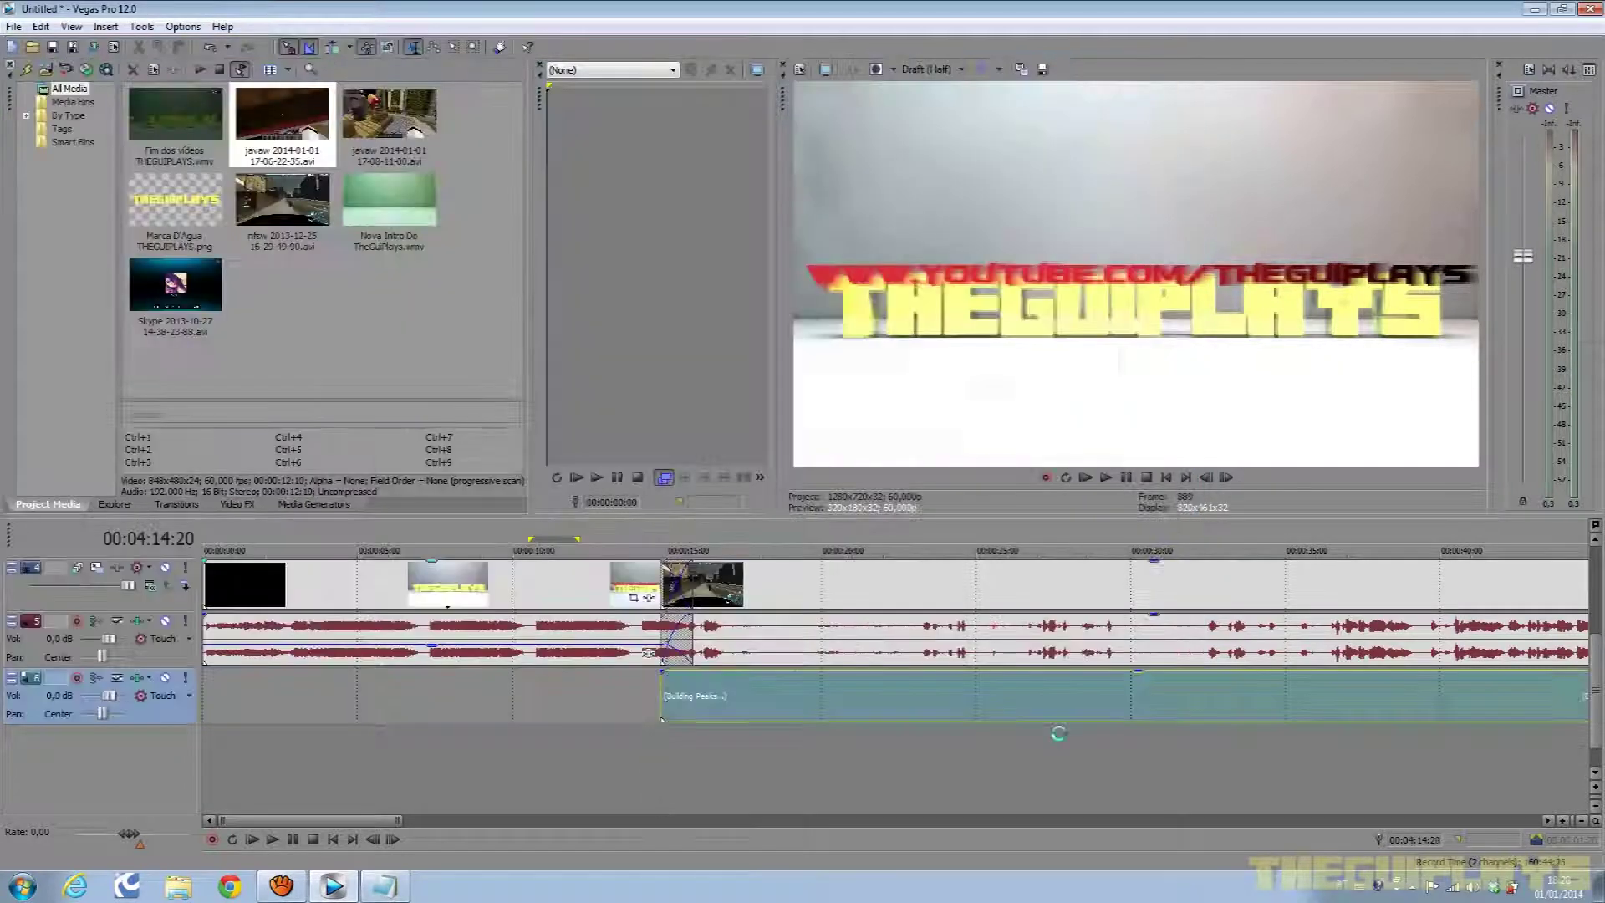
Trim the end of the second song back to the point where the outro starts.
scroll(1087, 717, down, 10)
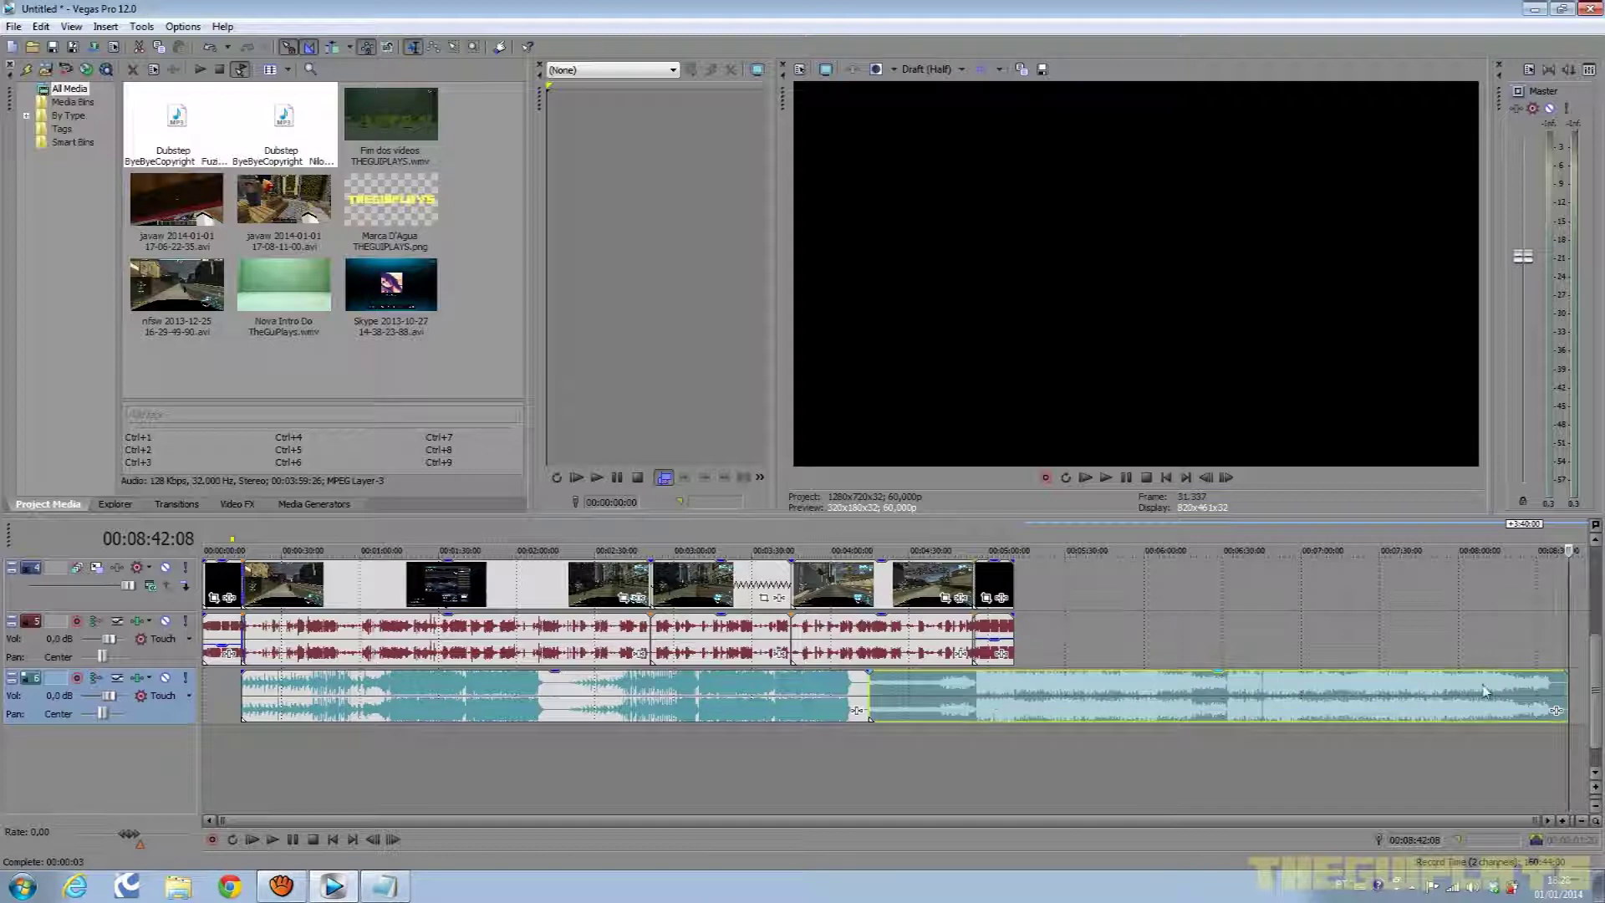
drag(1565, 694, 969, 706)
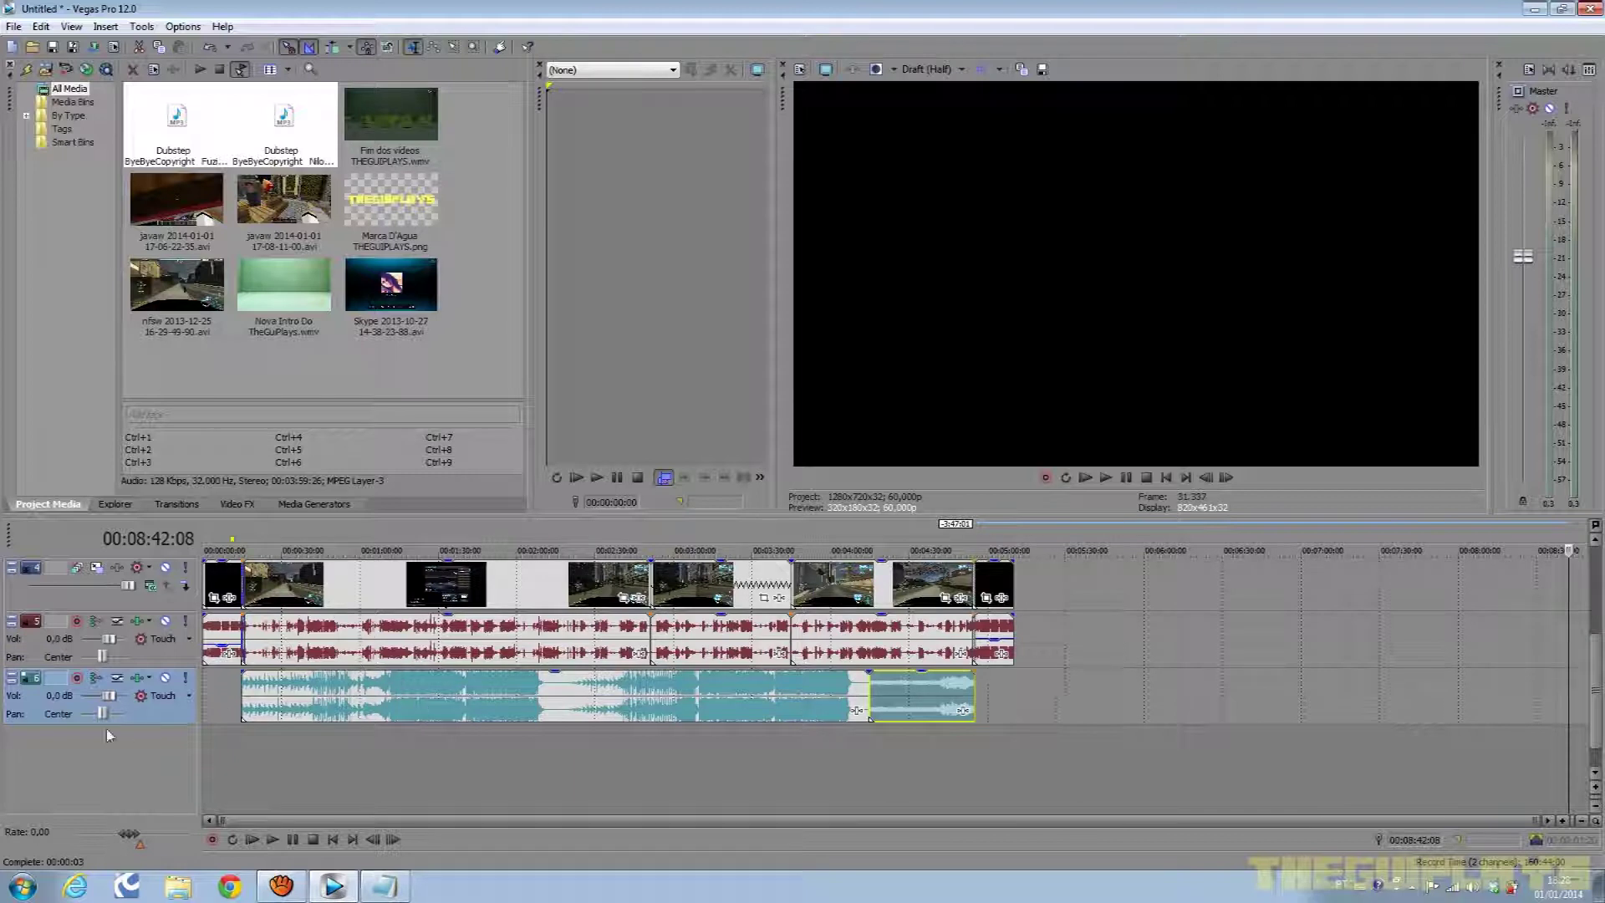
Lower the event gain of both songs and set the music track's volume to -7,9 dB.
drag(559, 677, 558, 710)
drag(917, 669, 919, 721)
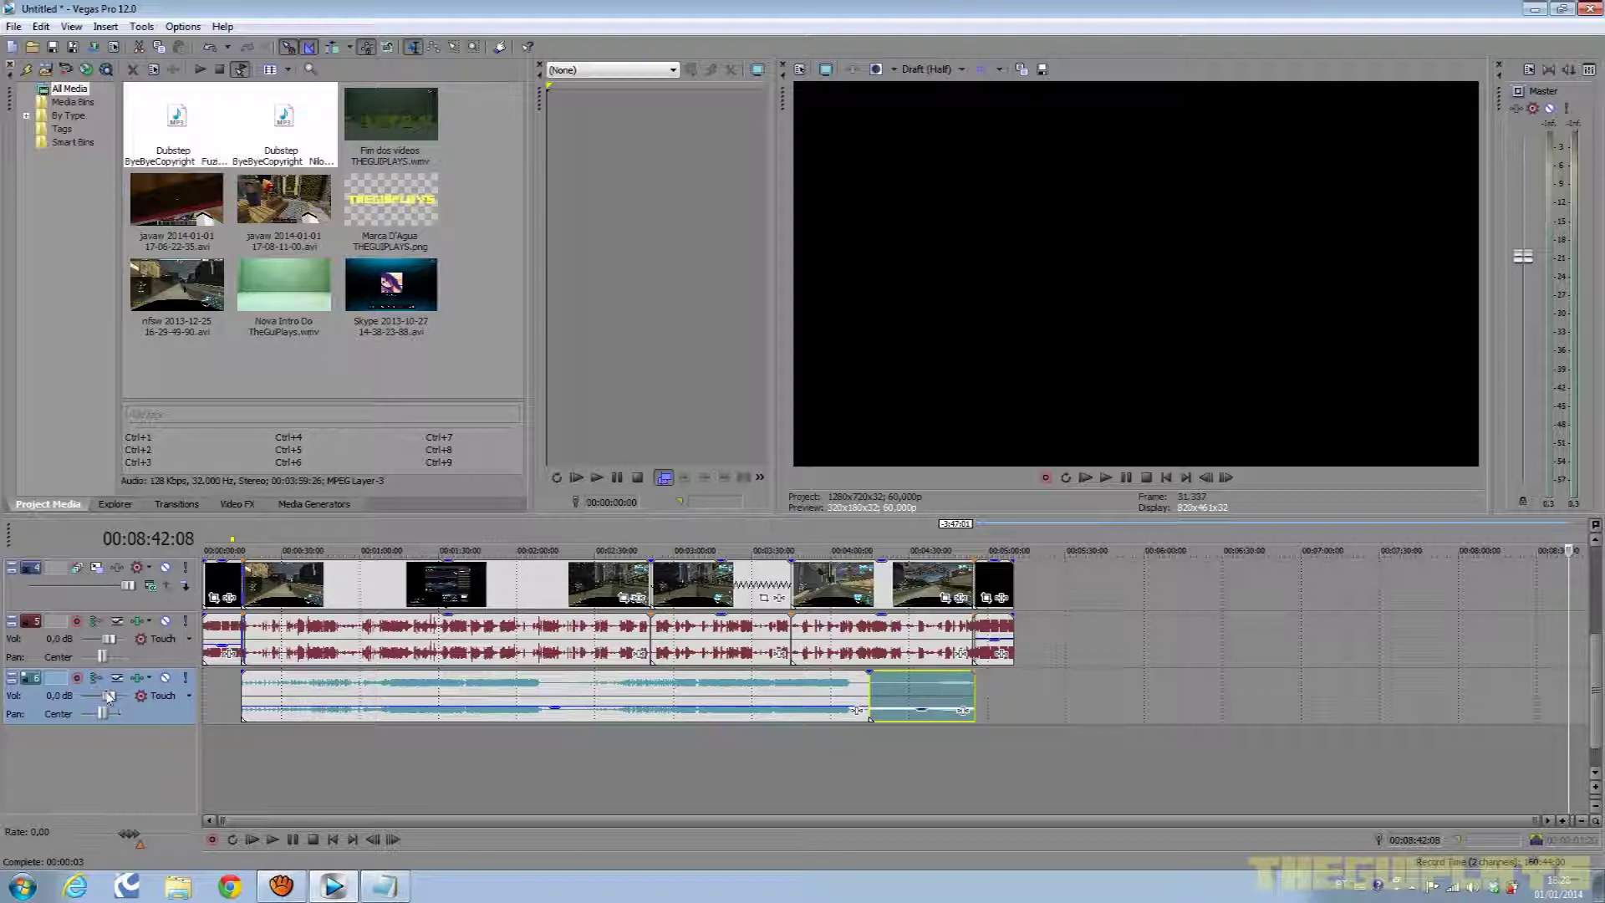
drag(106, 699, 94, 706)
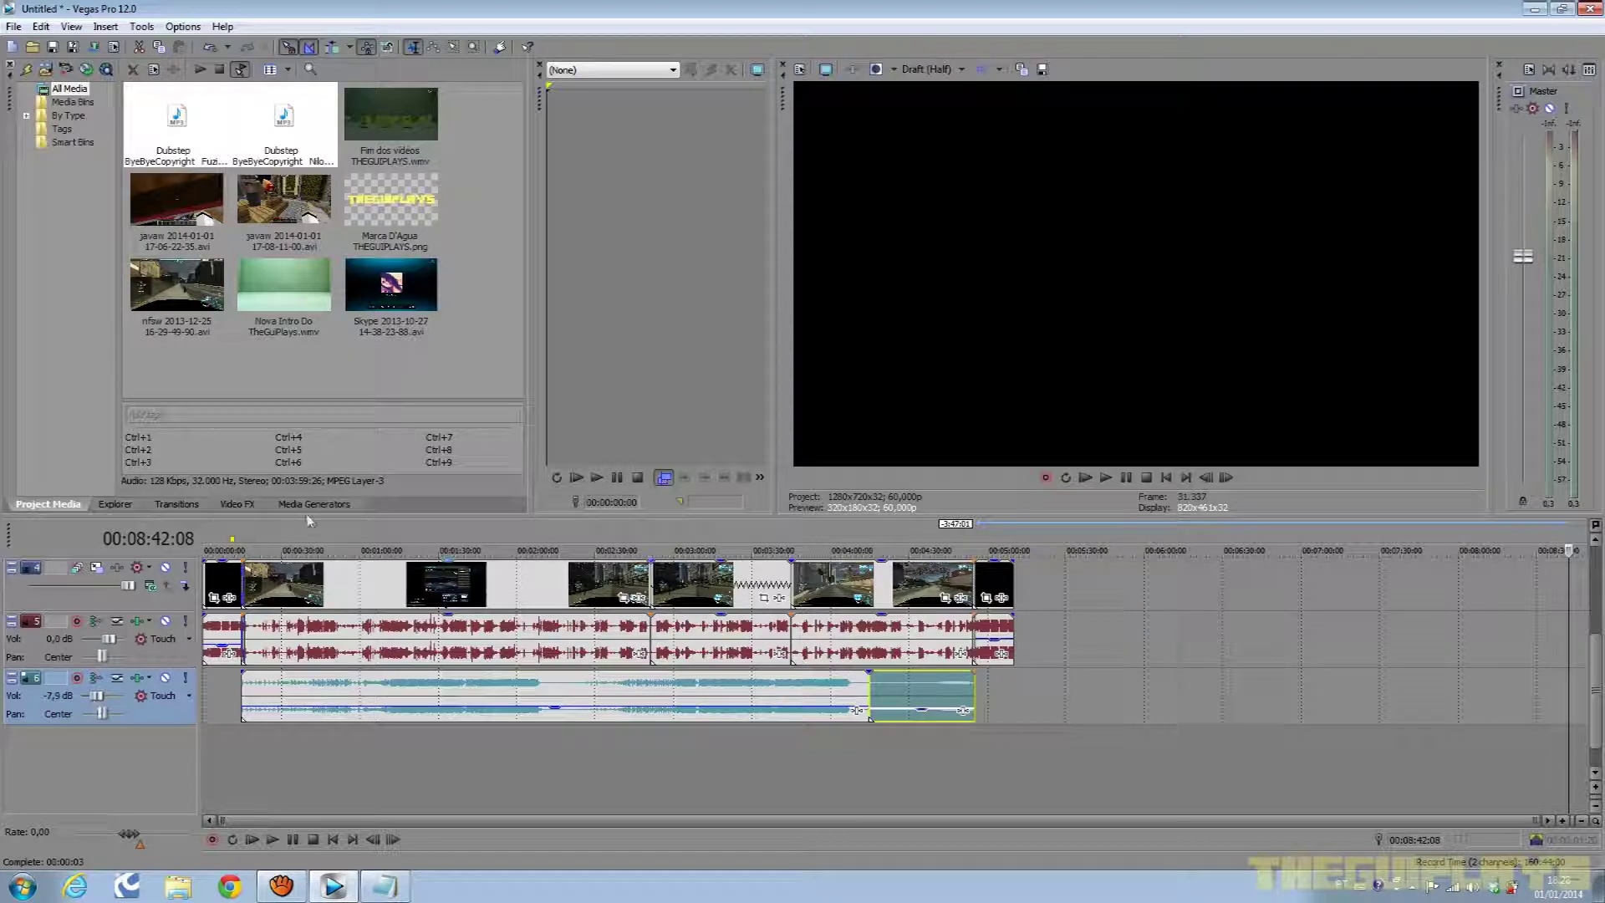
Play the gameplay with the background music from 00:00:43:19 and from 00:01:33:19 to check the music level.
click(310, 549)
click(1105, 478)
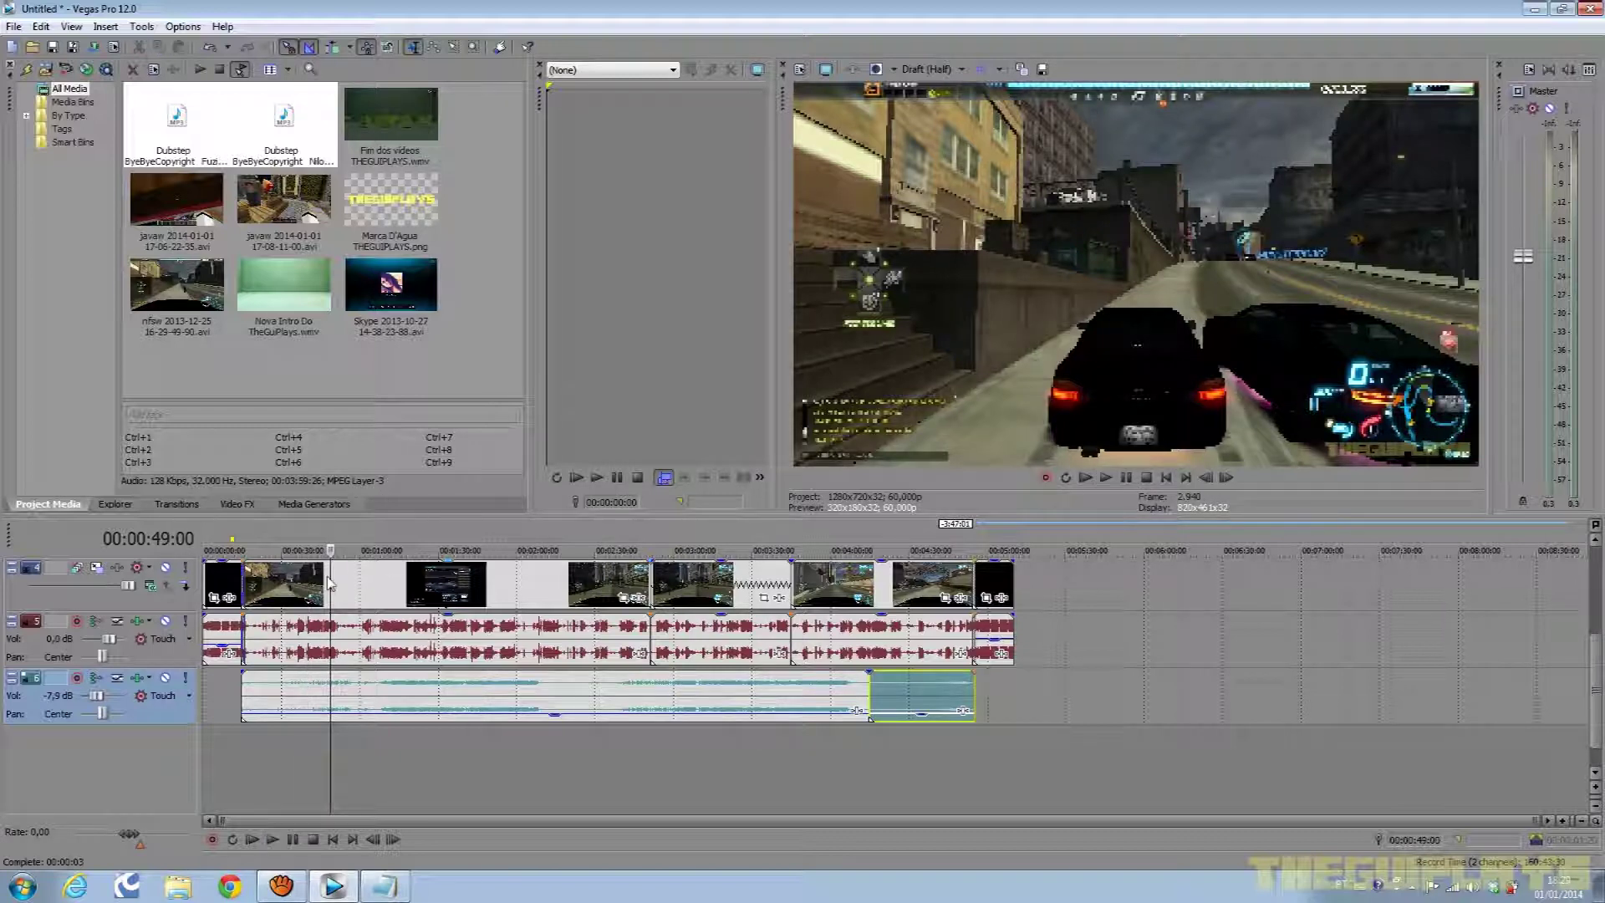
click(314, 550)
click(1108, 479)
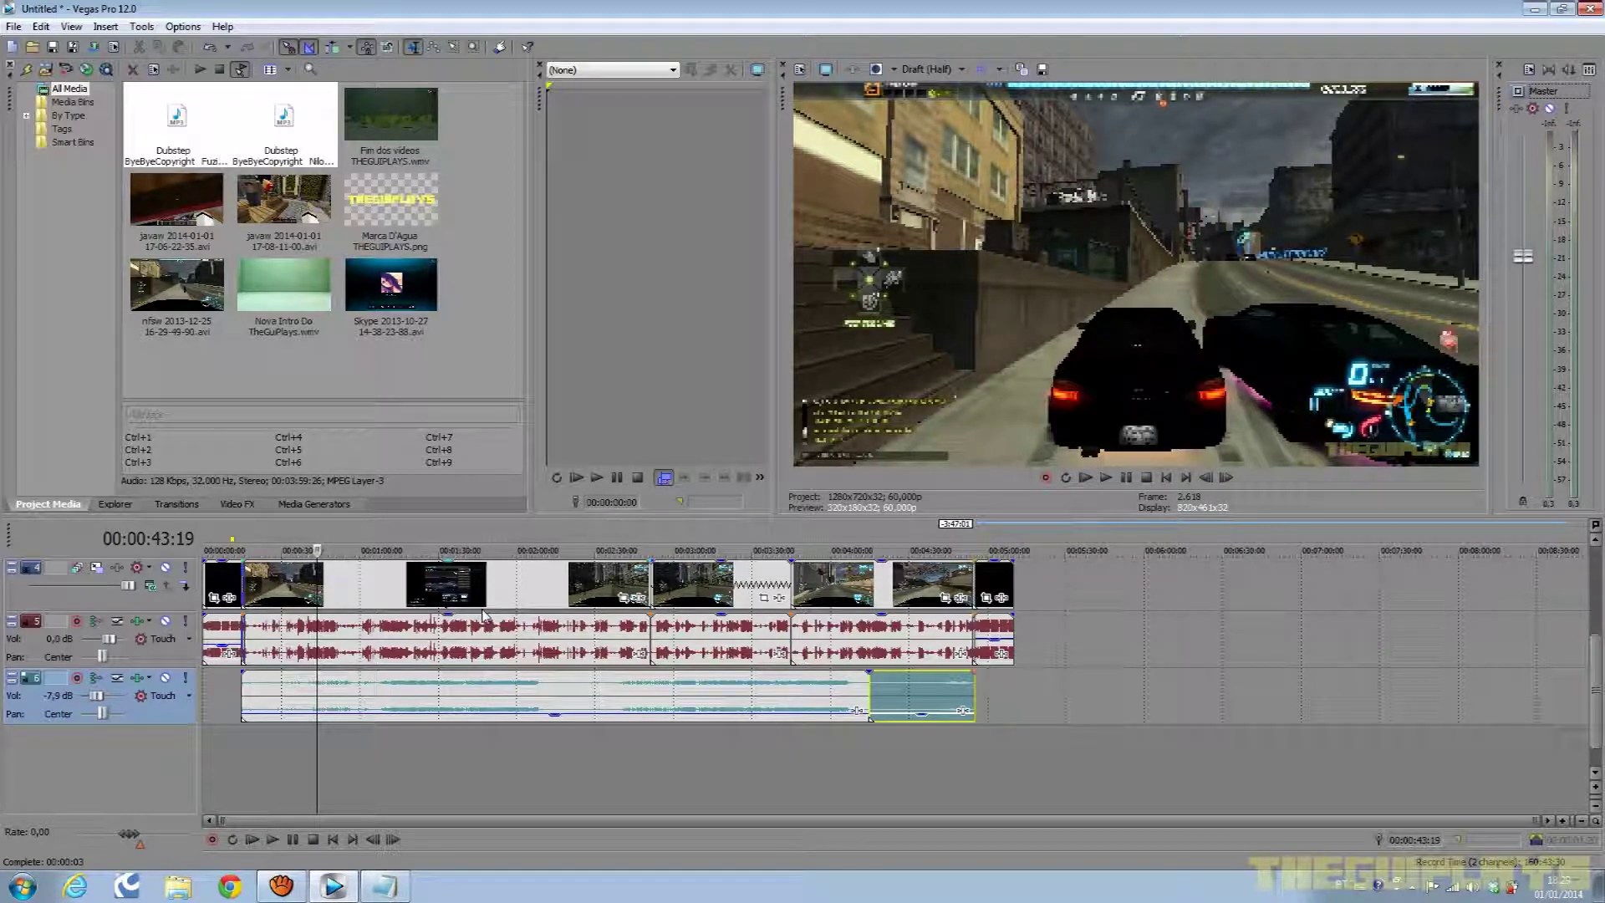
click(447, 548)
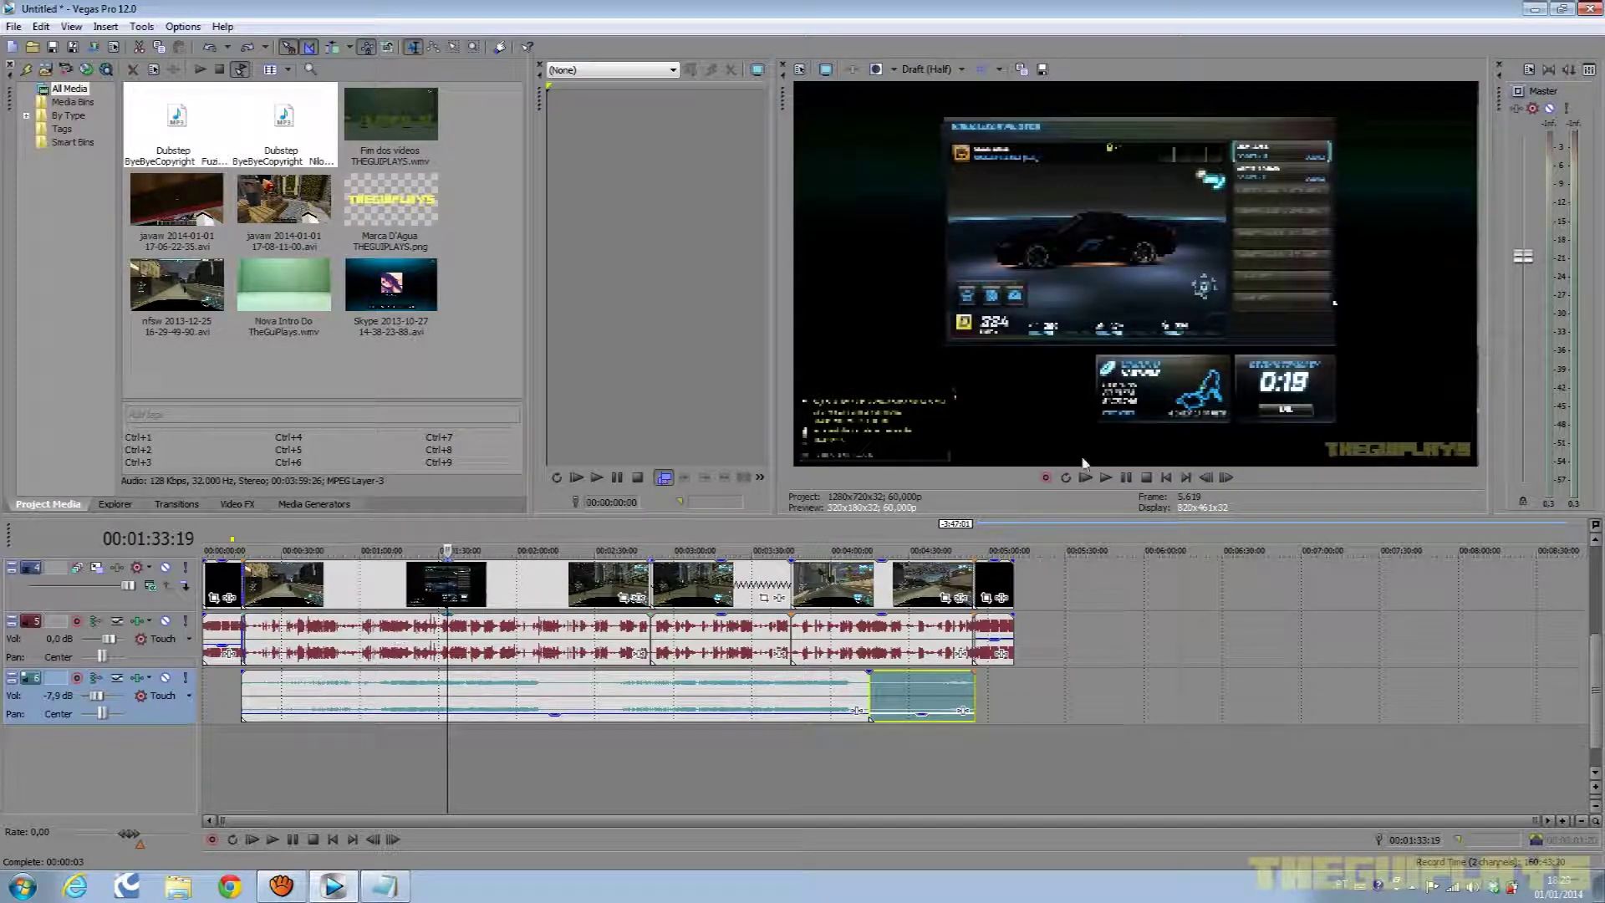
click(1105, 478)
click(1126, 480)
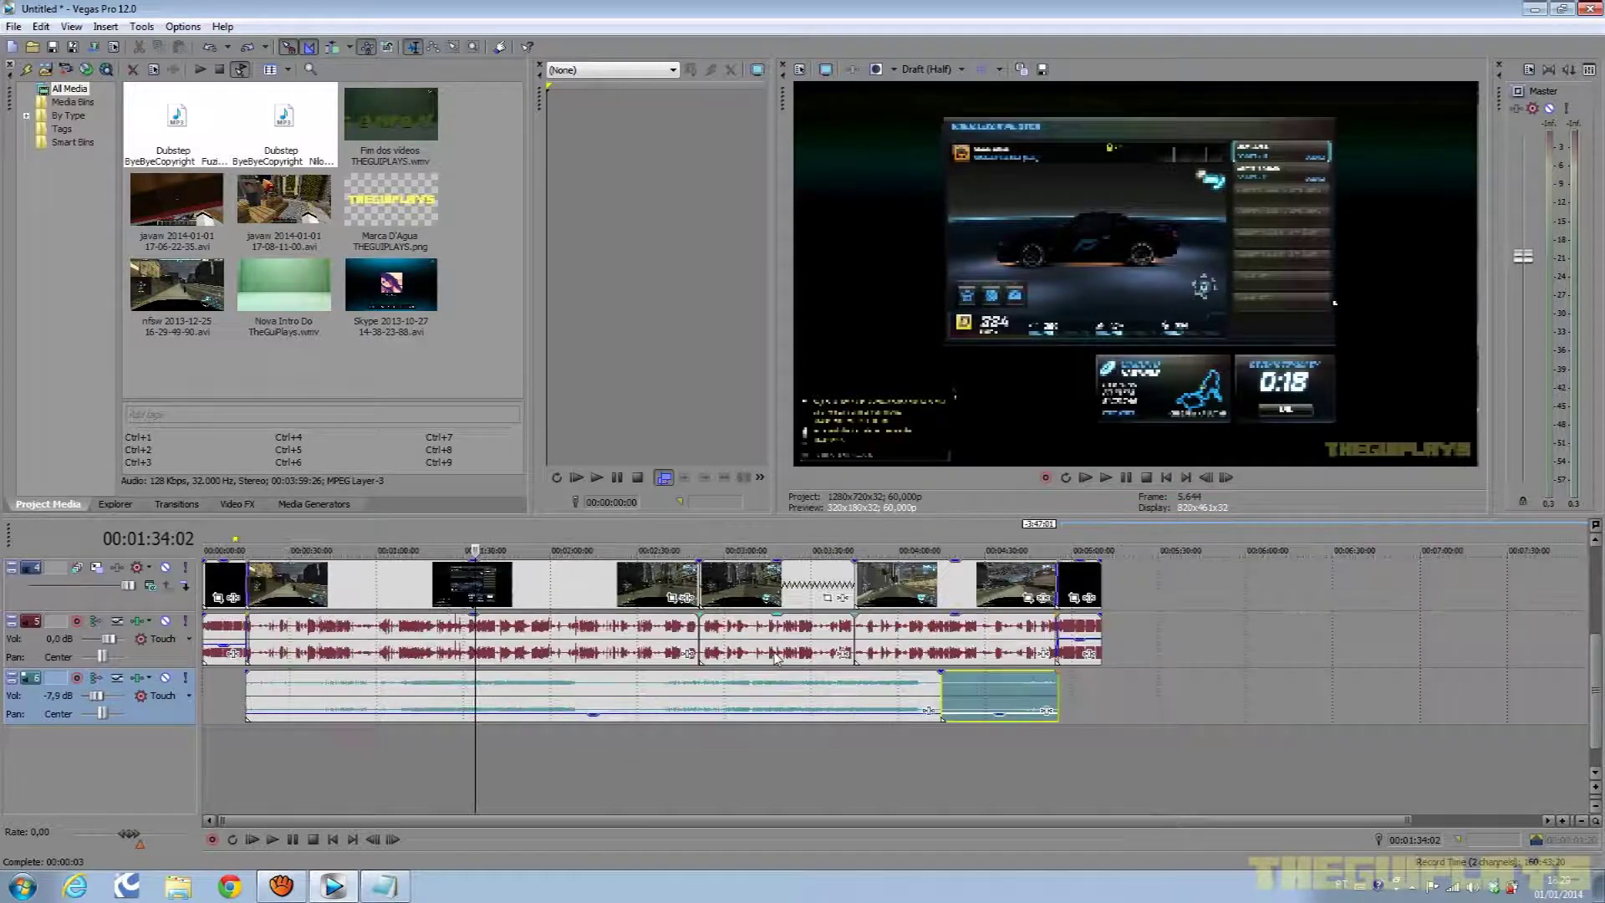
scroll(1598, 682, up, 2)
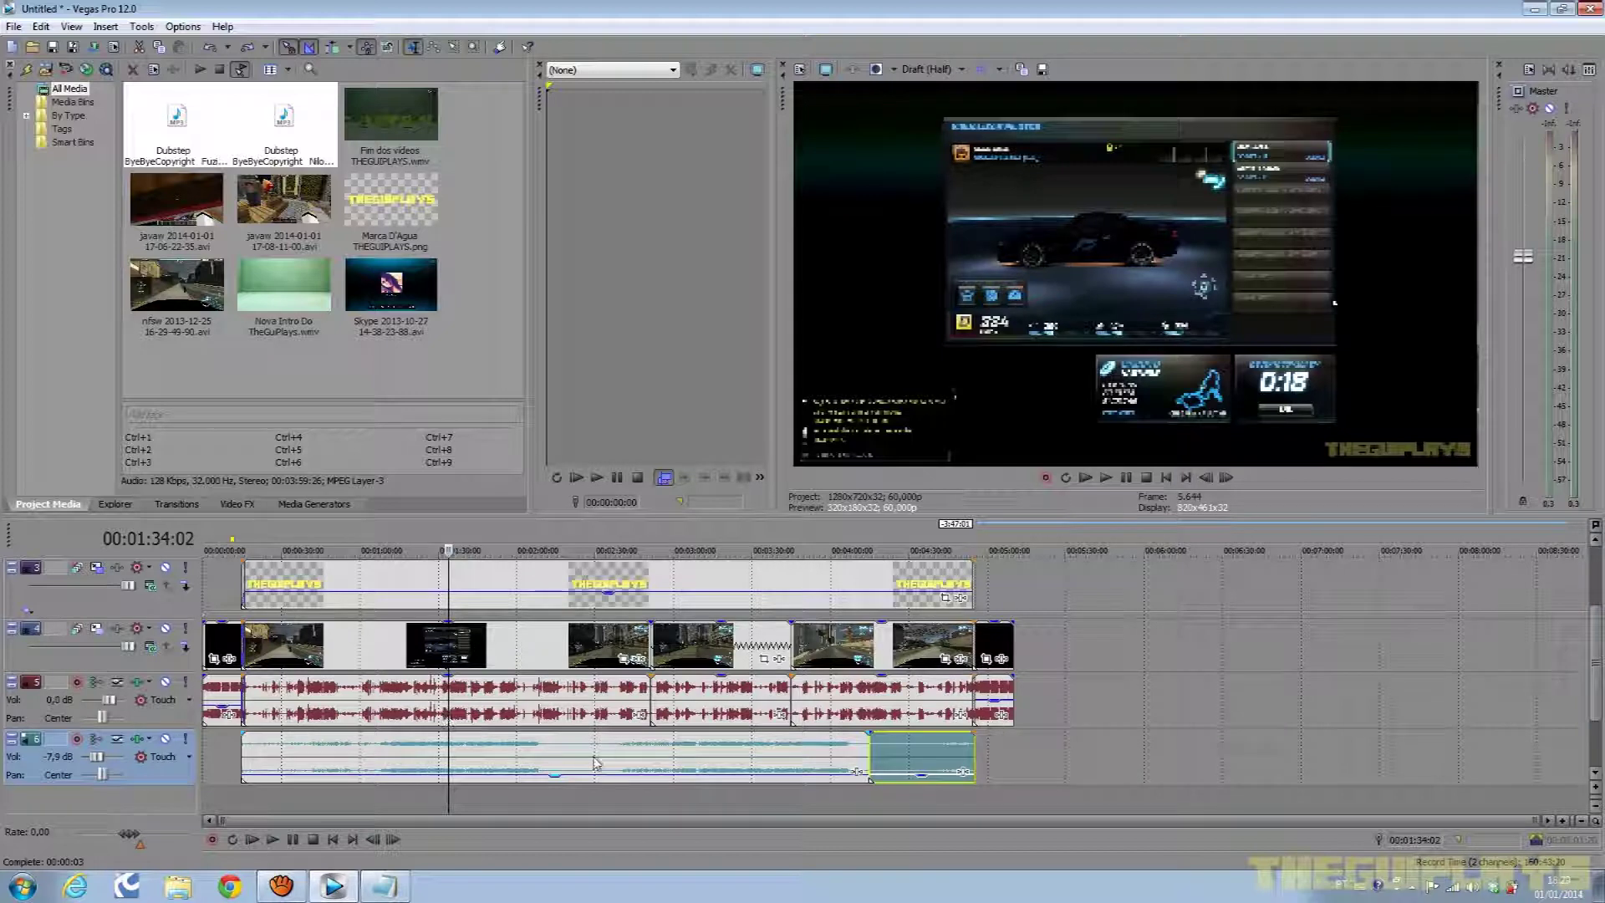
click(483, 652)
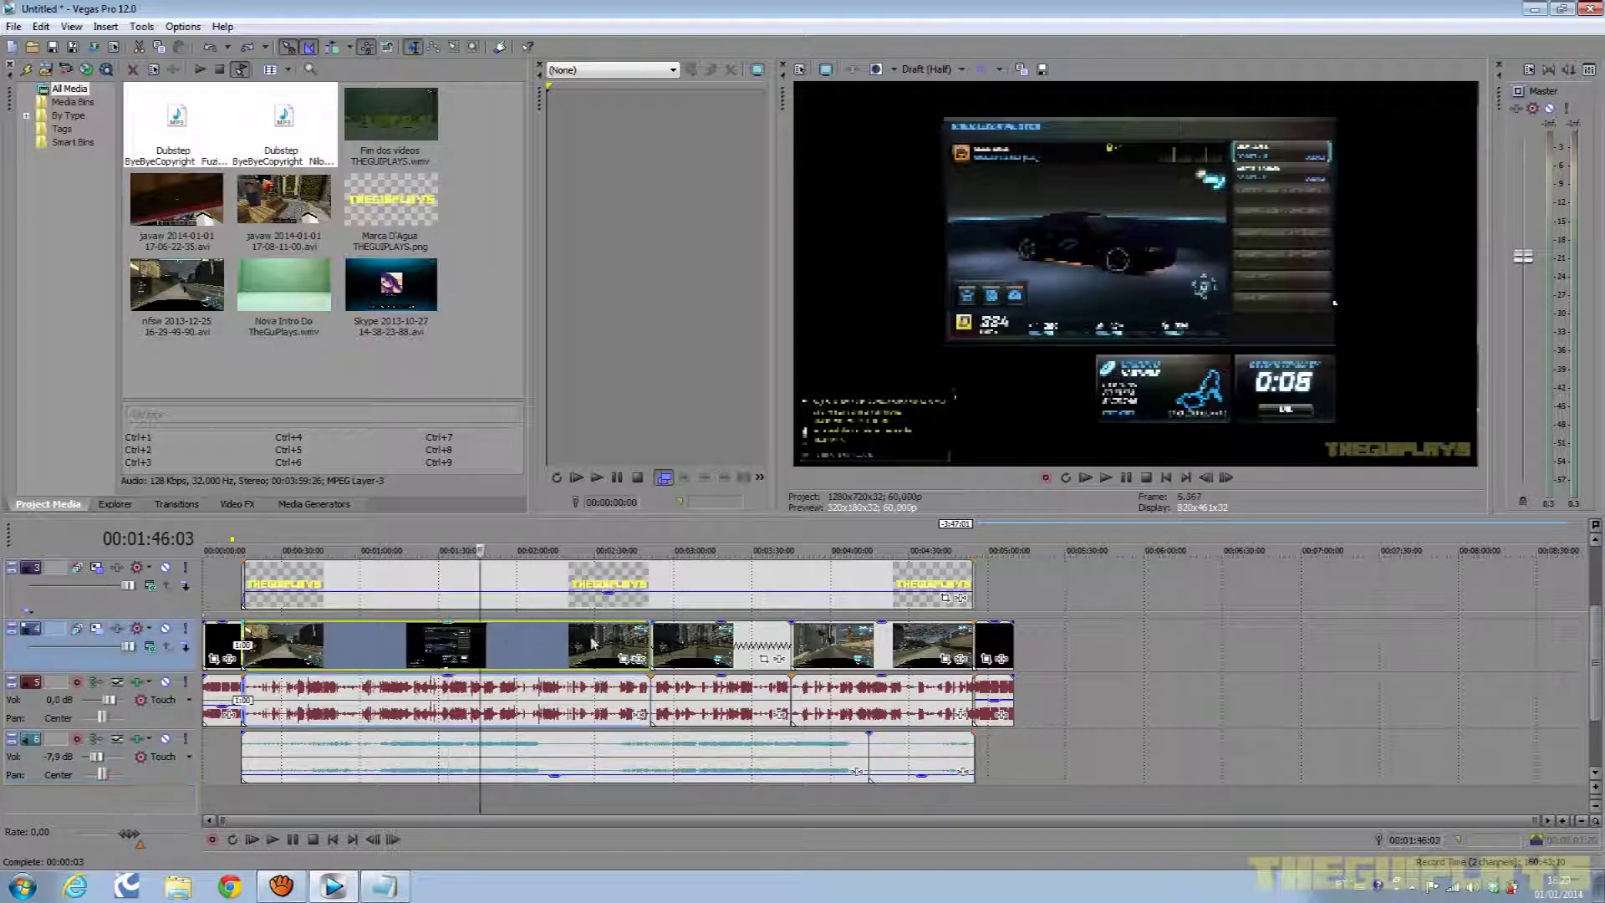
click(689, 629)
click(851, 637)
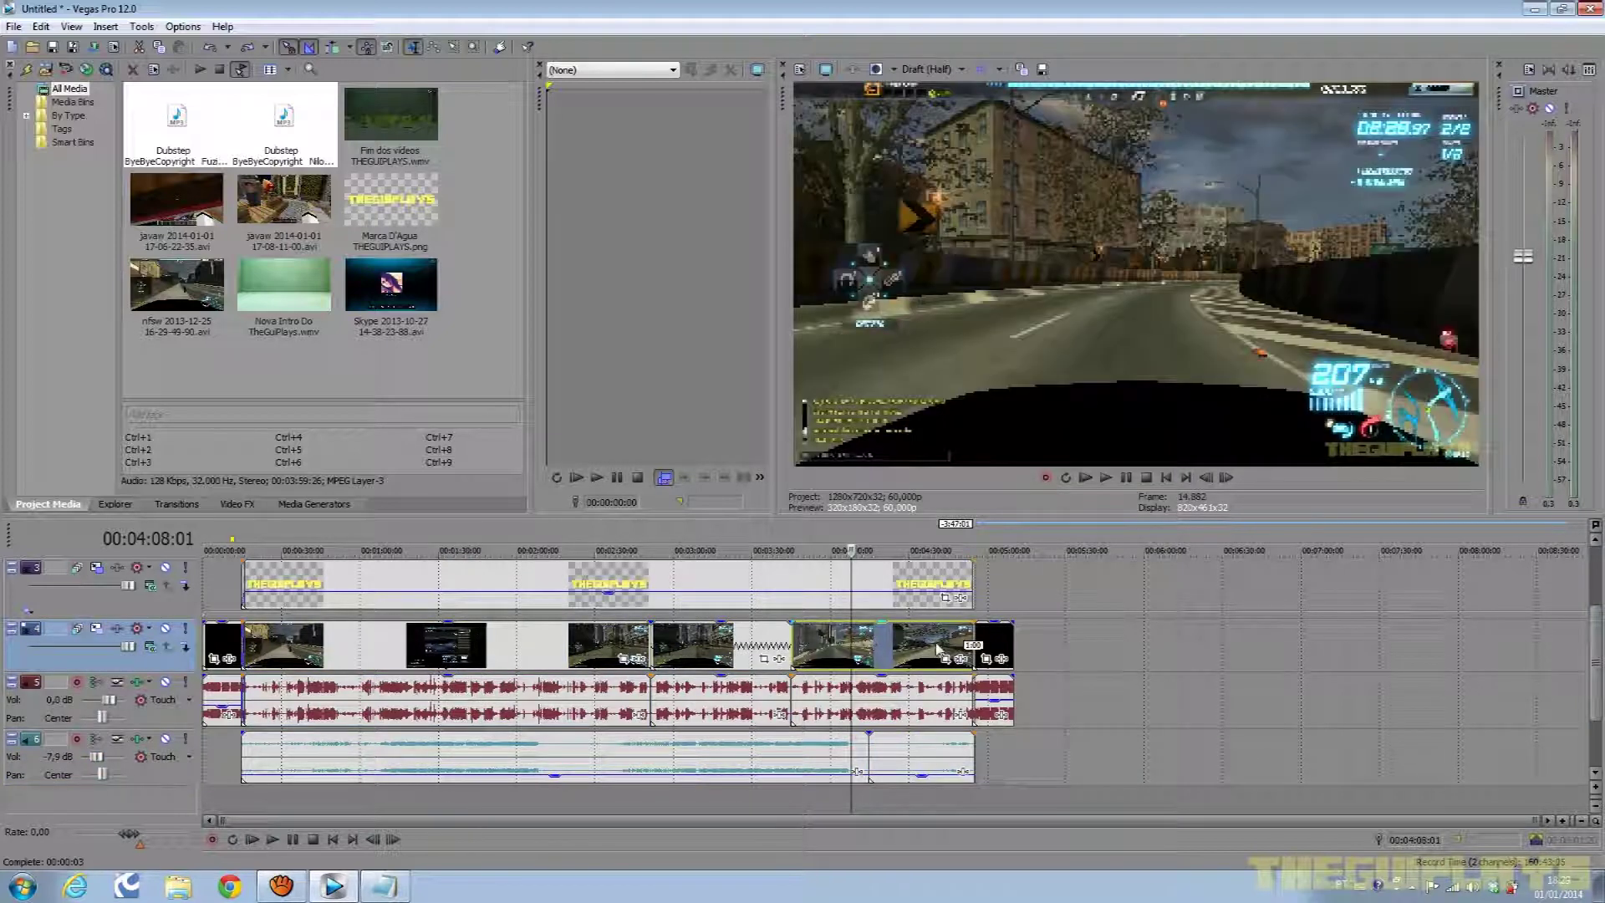
click(923, 588)
click(1004, 643)
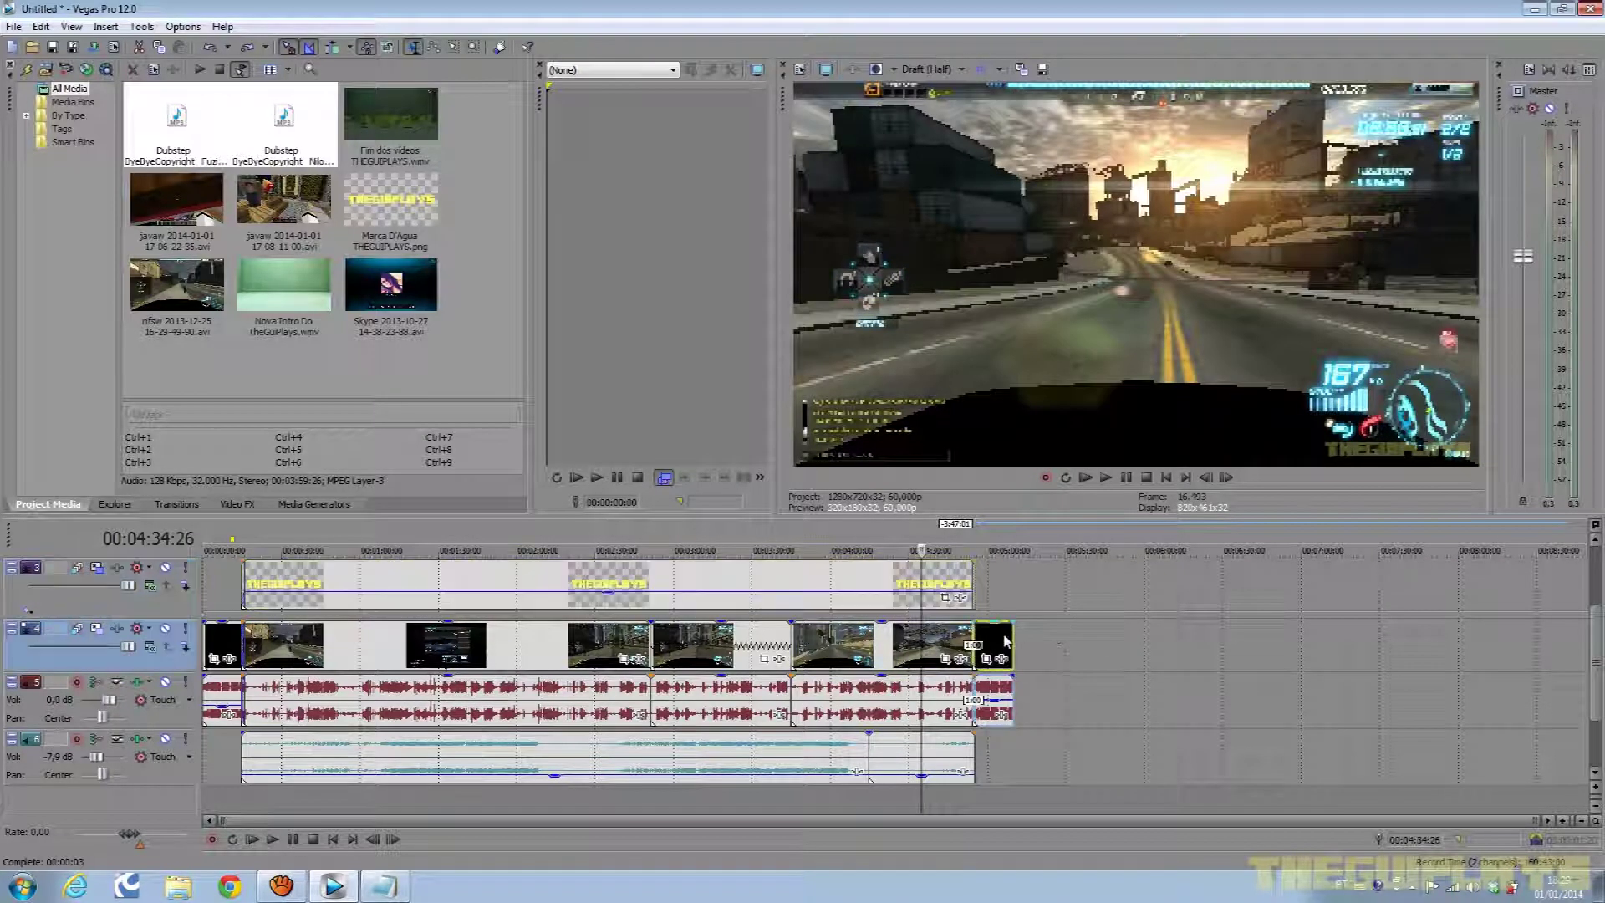
click(219, 648)
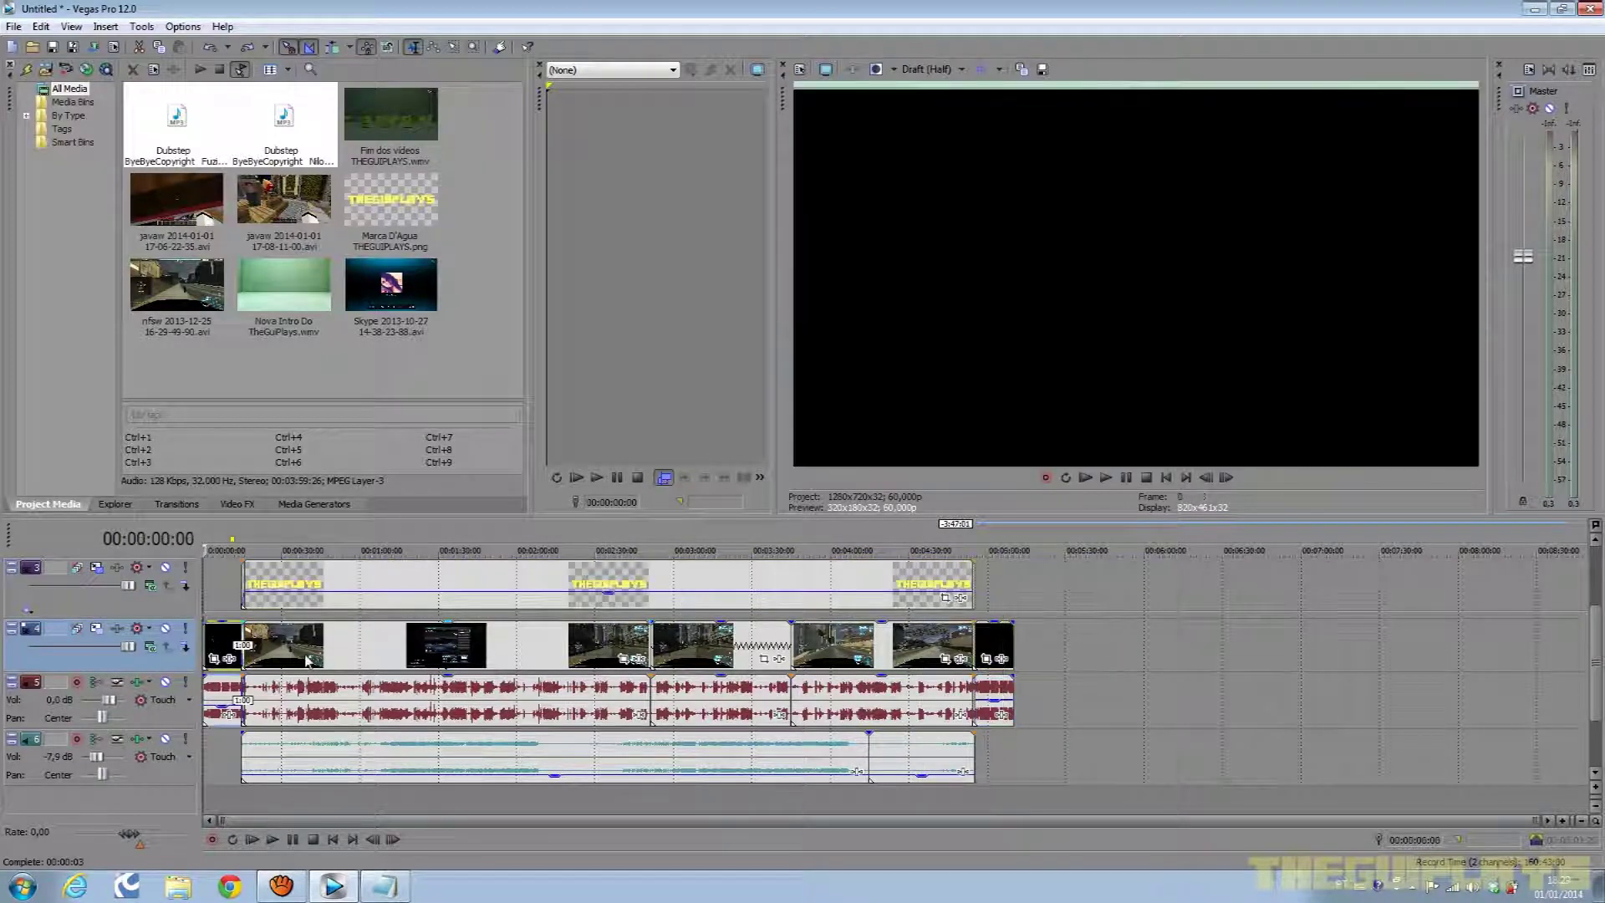
Set the video preview quality to Best (Full) with the gameplay frame at 00:00:30:11 showing.
click(282, 648)
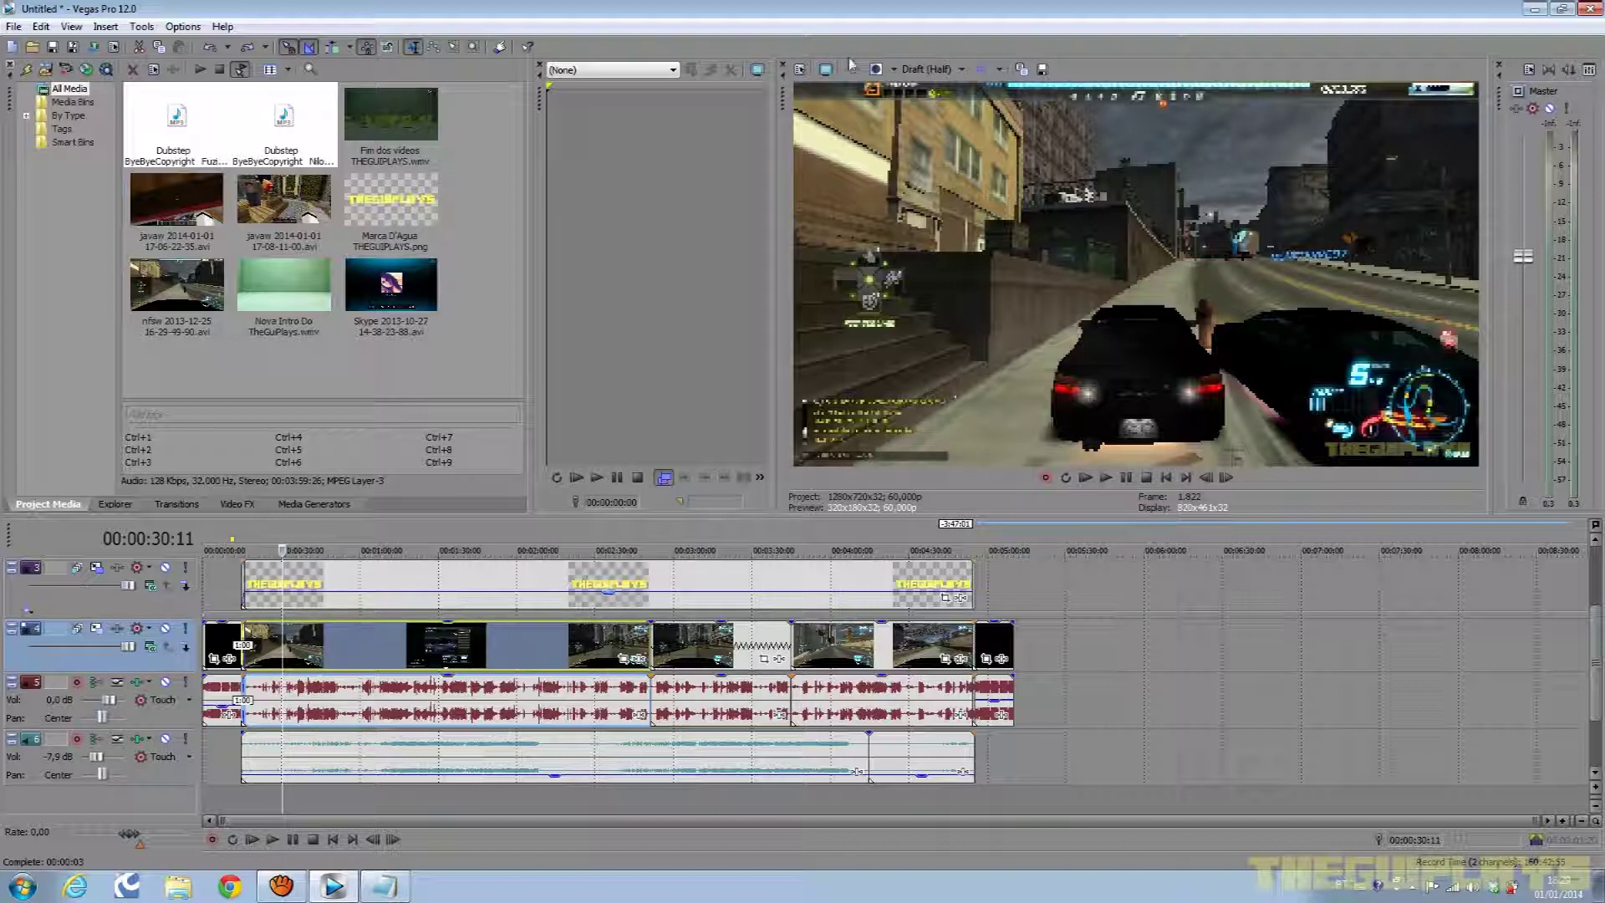
click(934, 70)
mouse_move(934, 139)
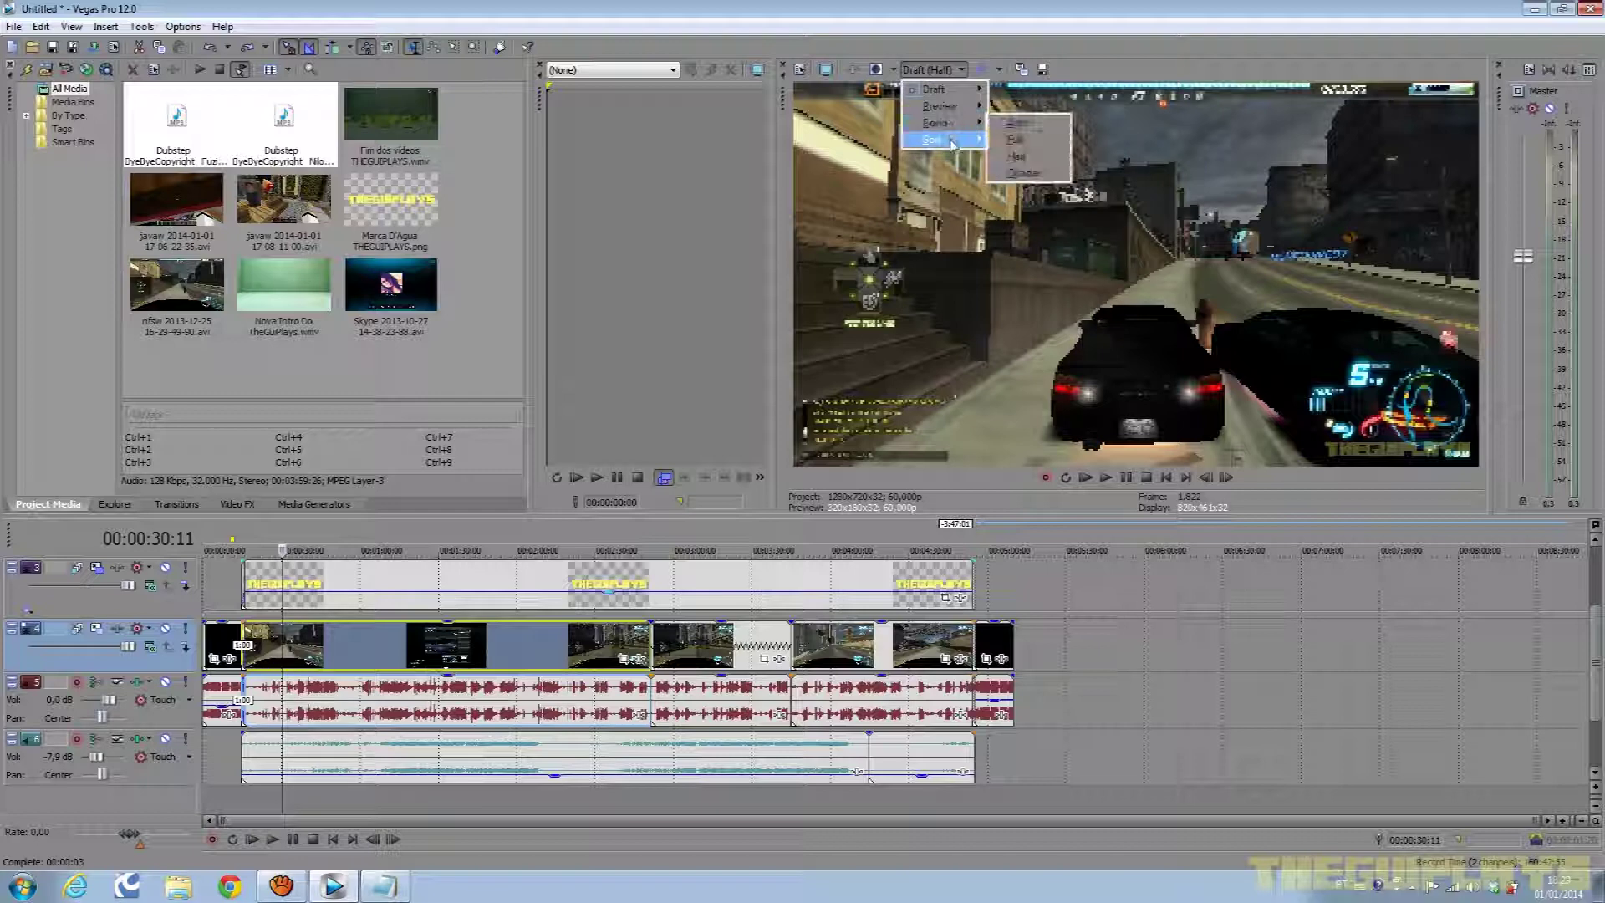
click(1000, 158)
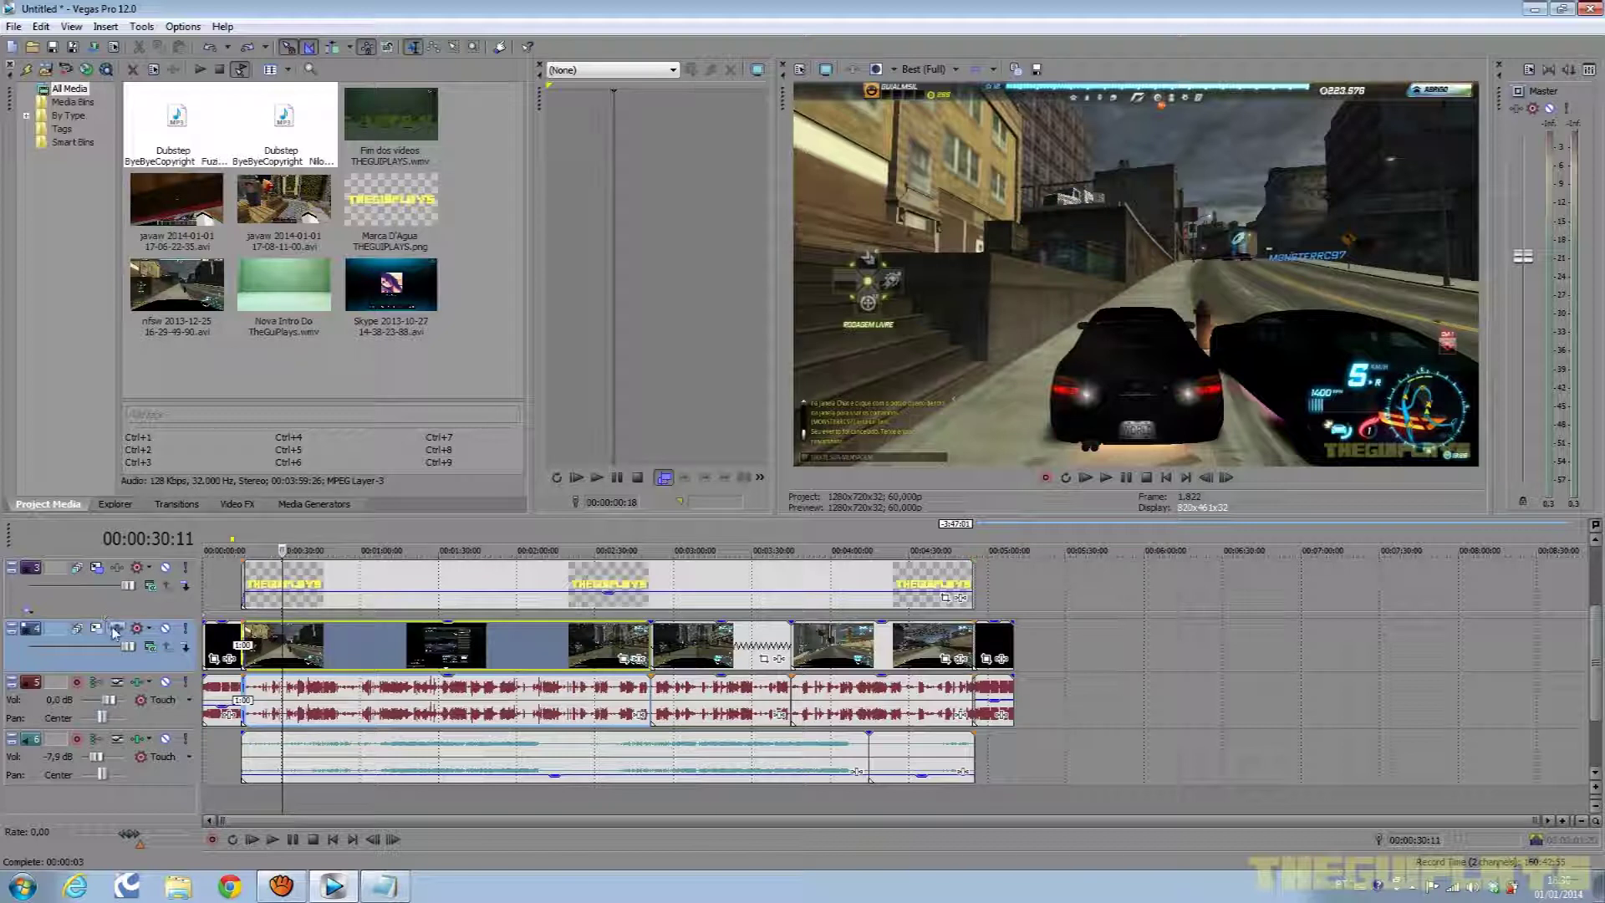
Add the Sony Brightness and Contrast, Color Corrector, Color Curves and Sharpen effects to the gameplay video track.
click(203, 536)
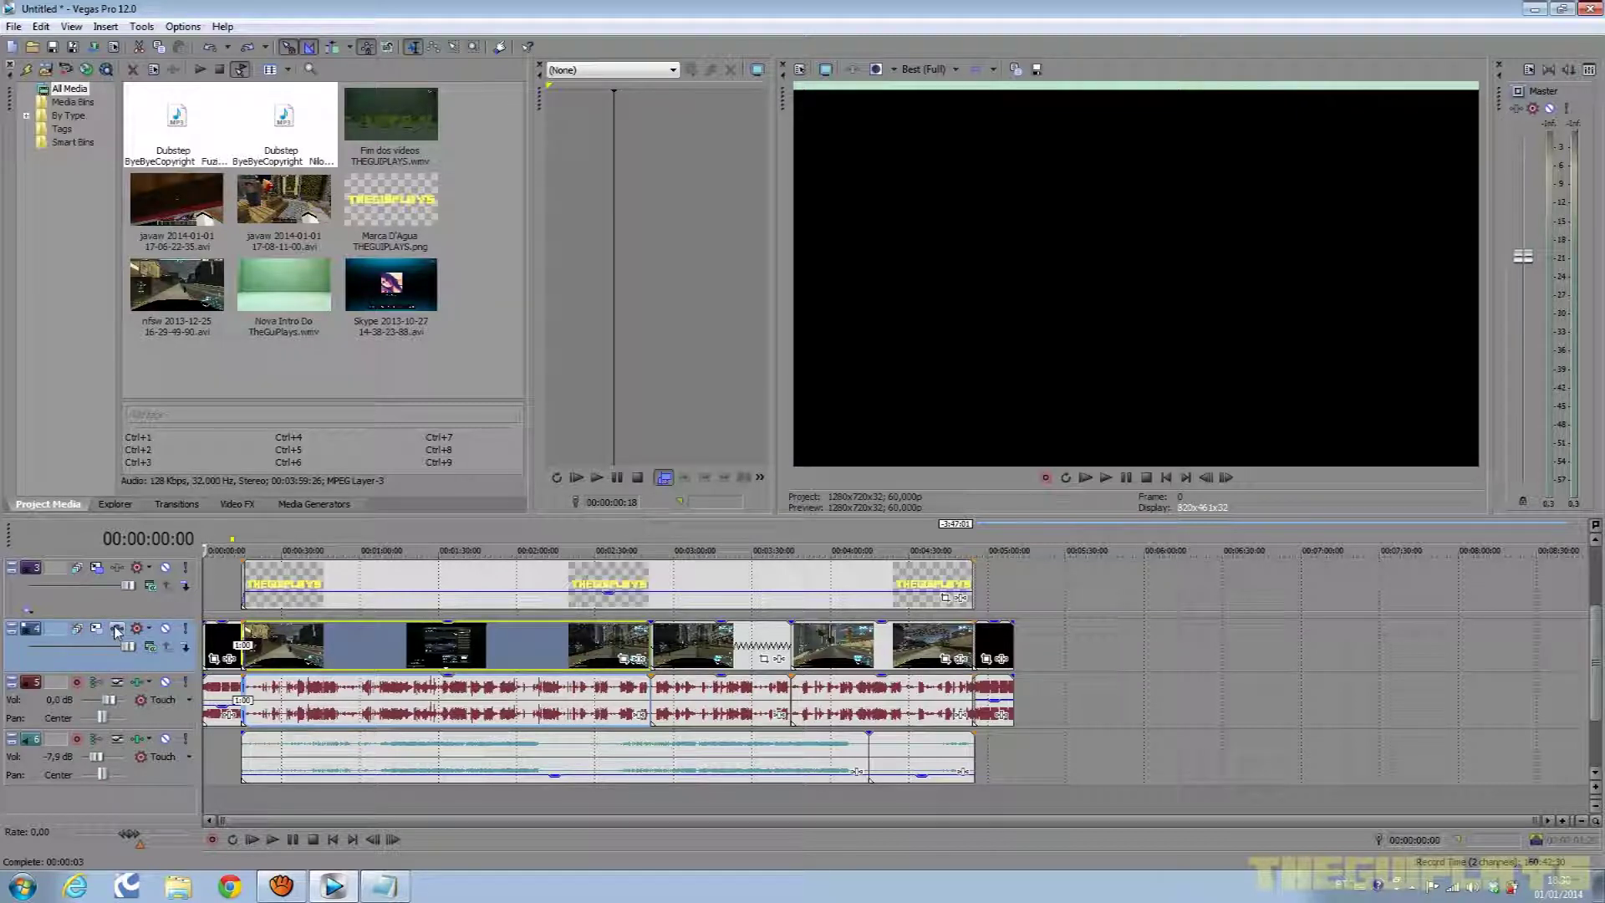
click(187, 646)
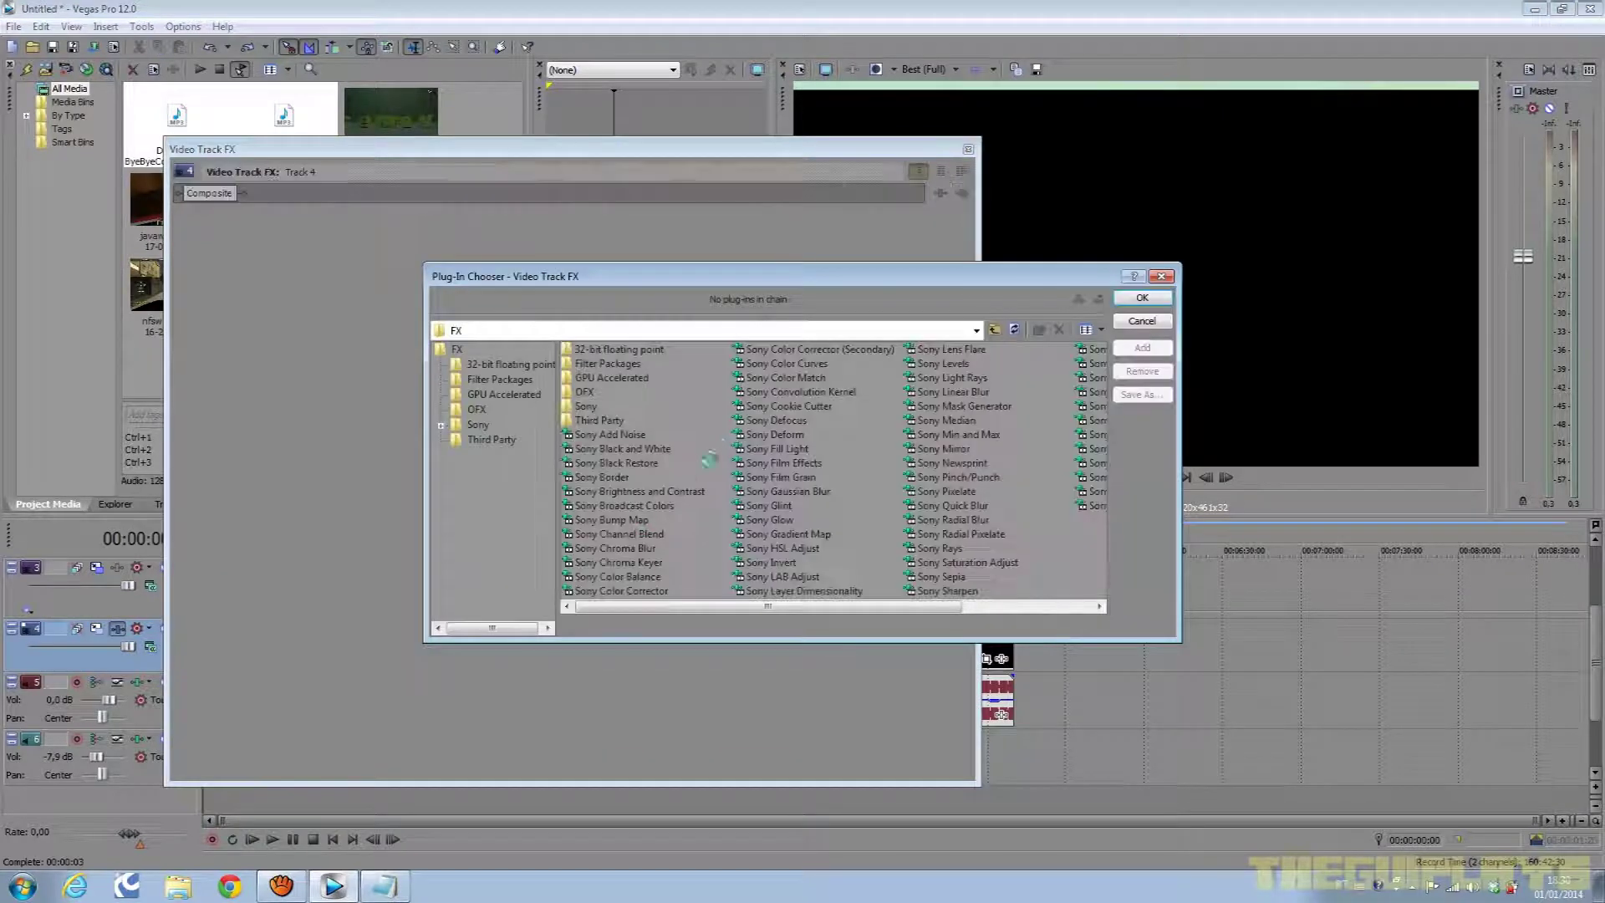
drag(735, 608, 760, 561)
click(640, 492)
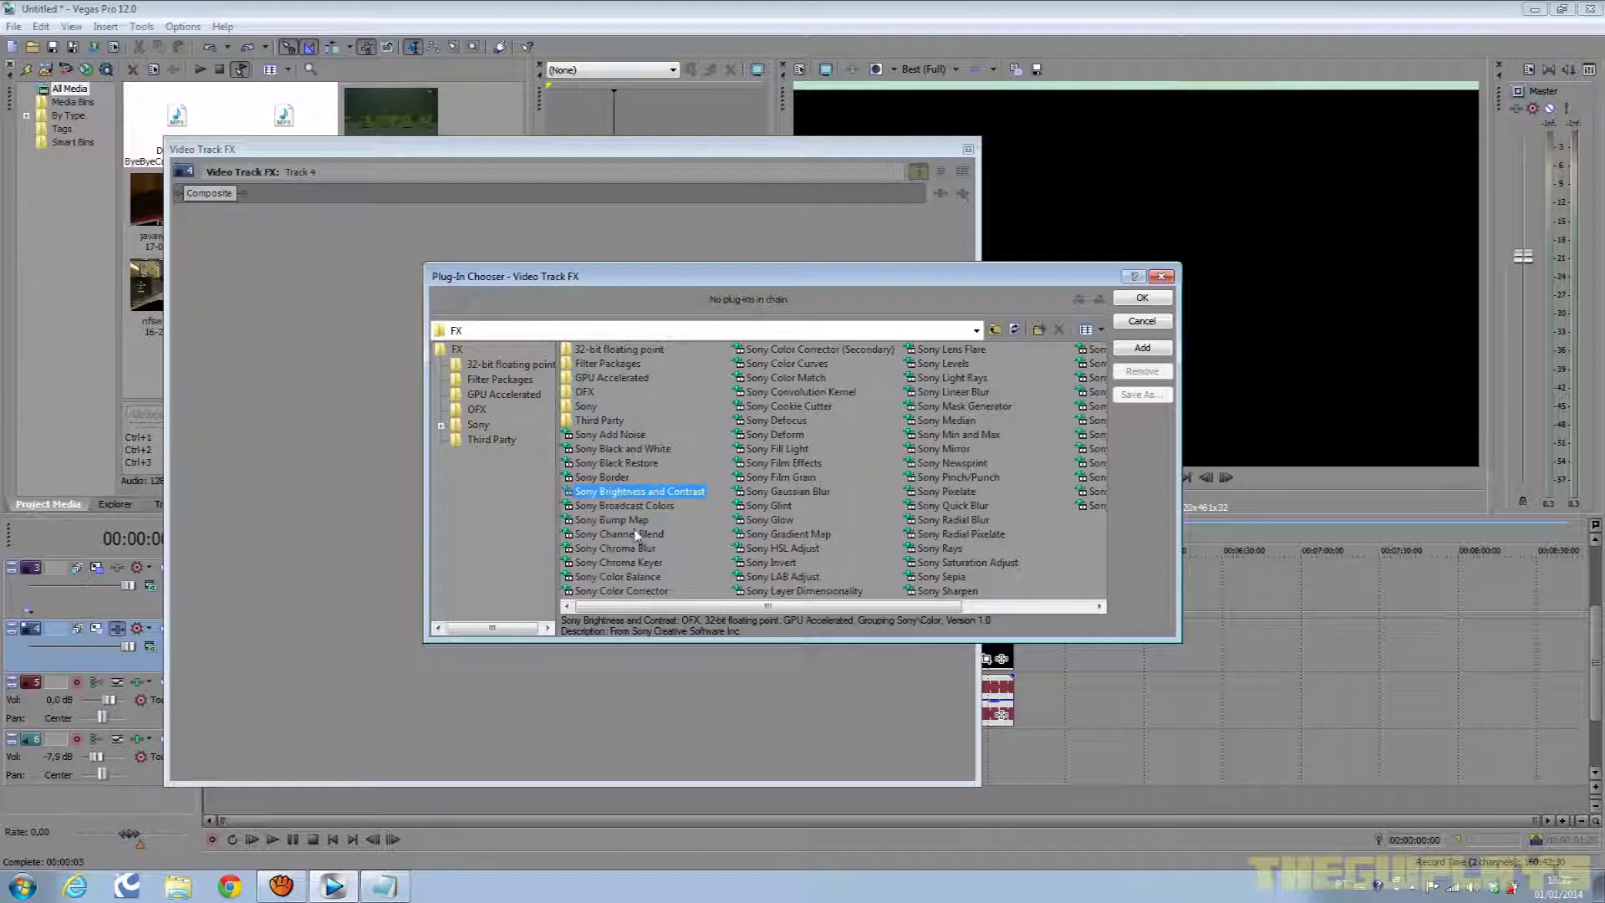
ctrl+click(663, 593)
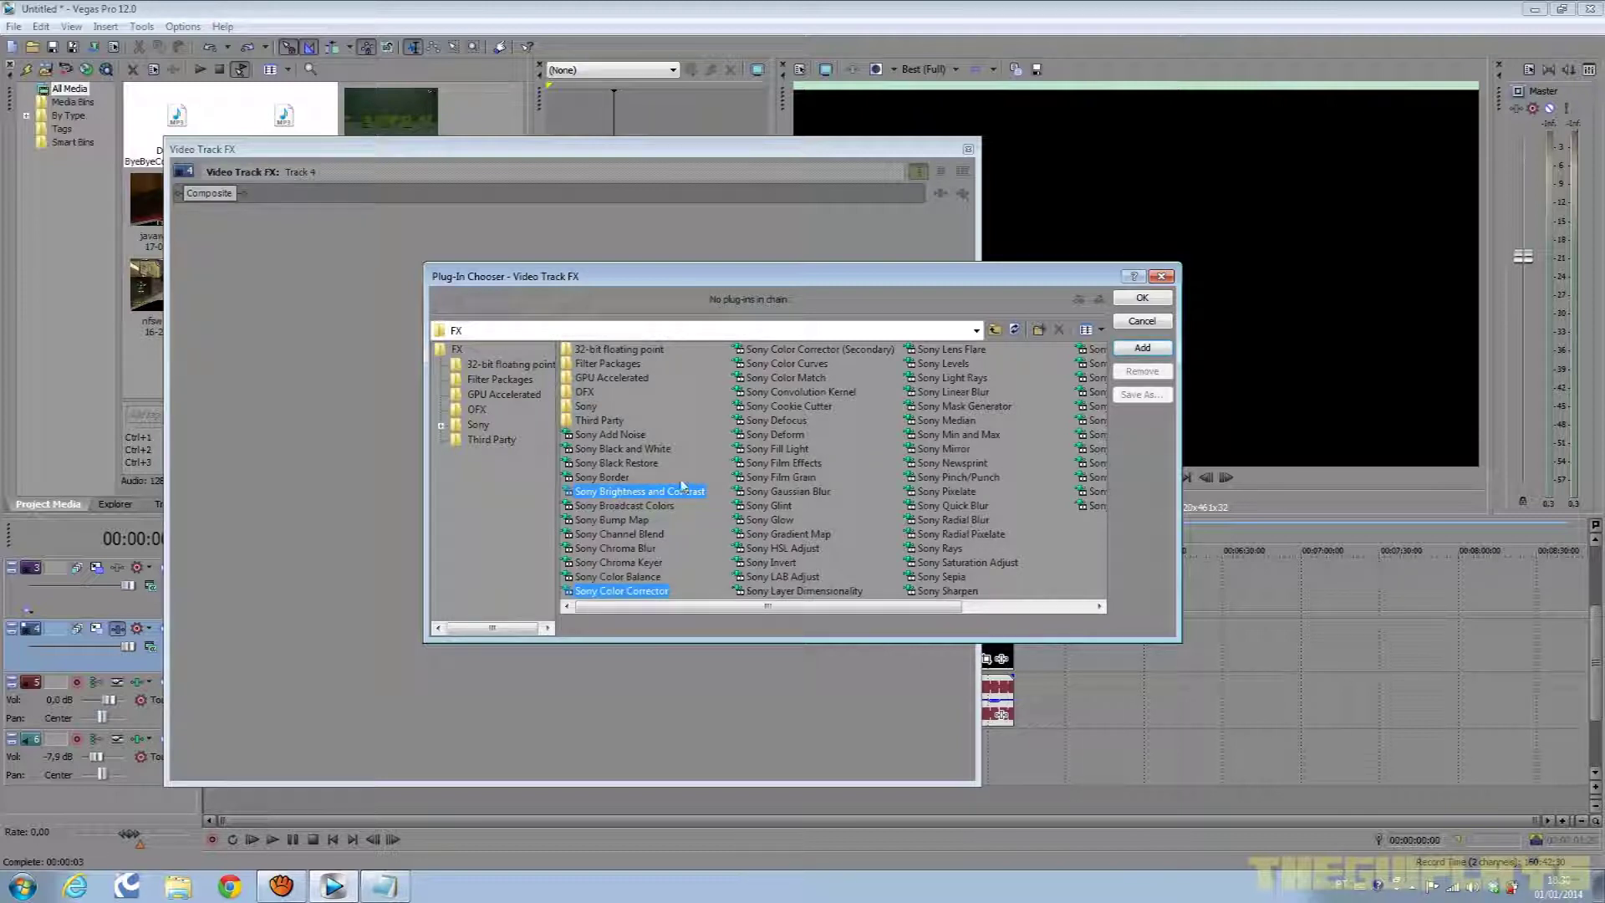
ctrl+click(807, 365)
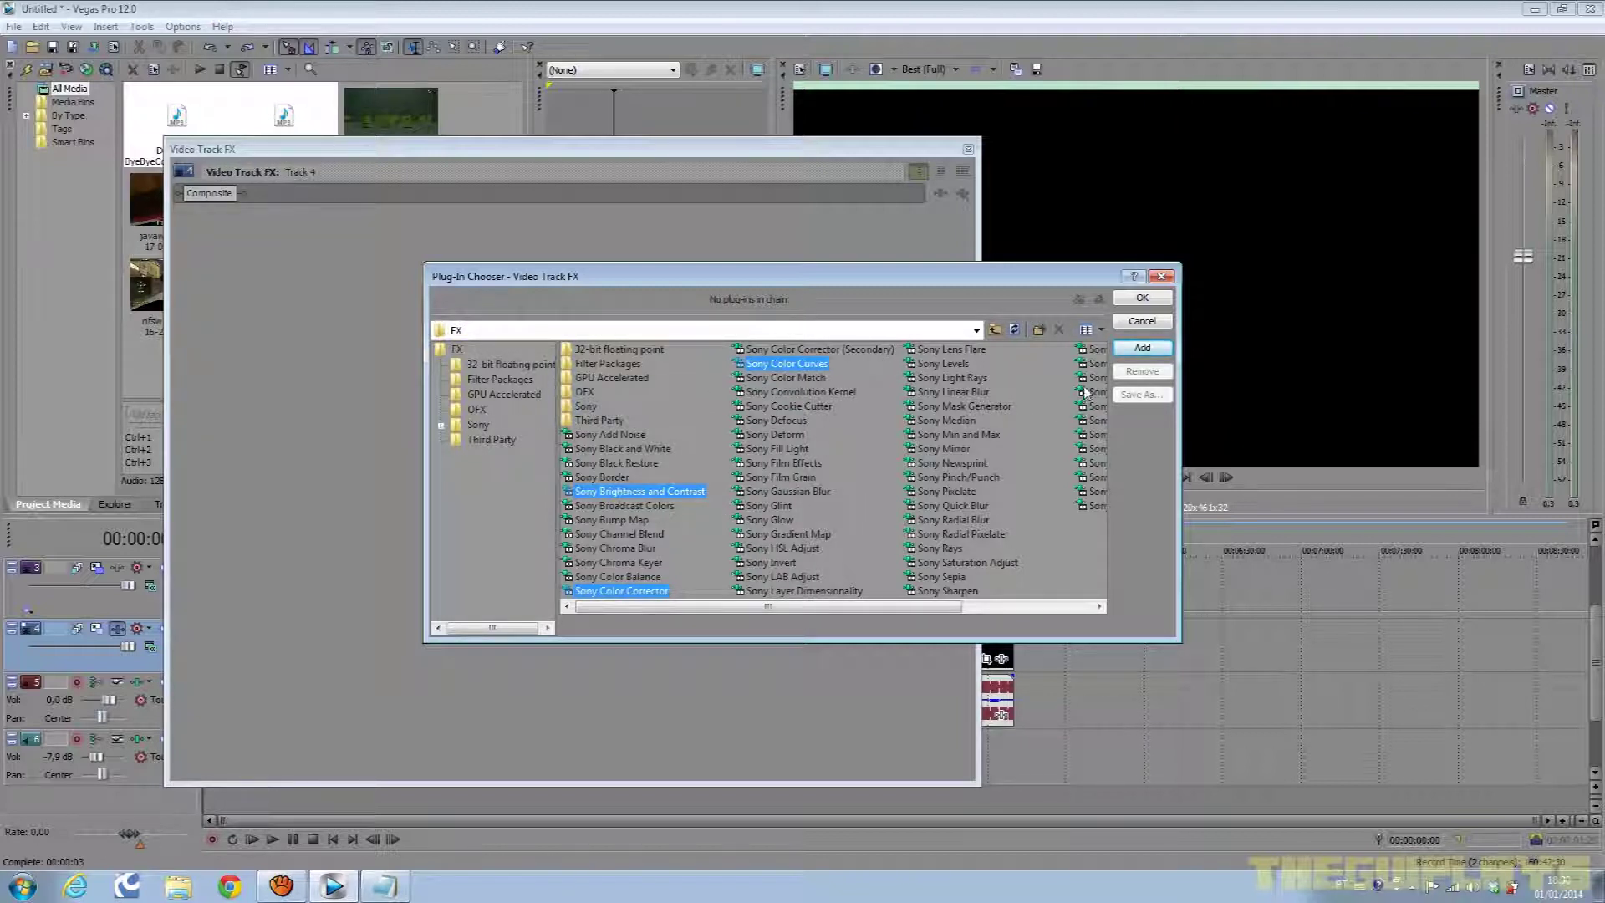
ctrl+click(952, 591)
drag(886, 606, 996, 610)
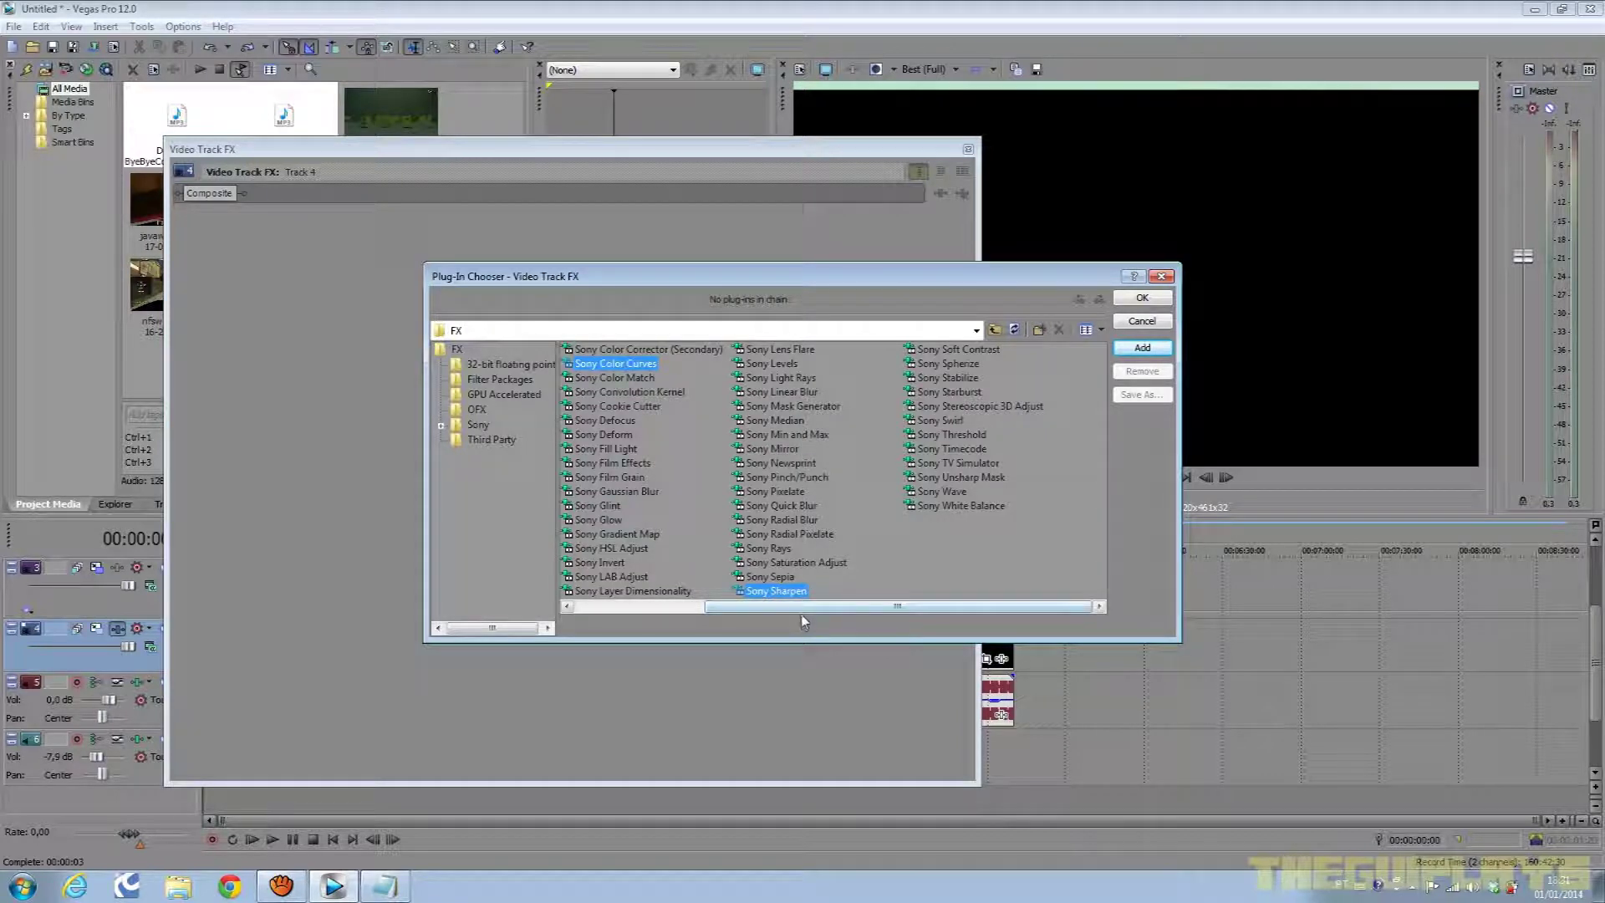
drag(803, 607, 684, 616)
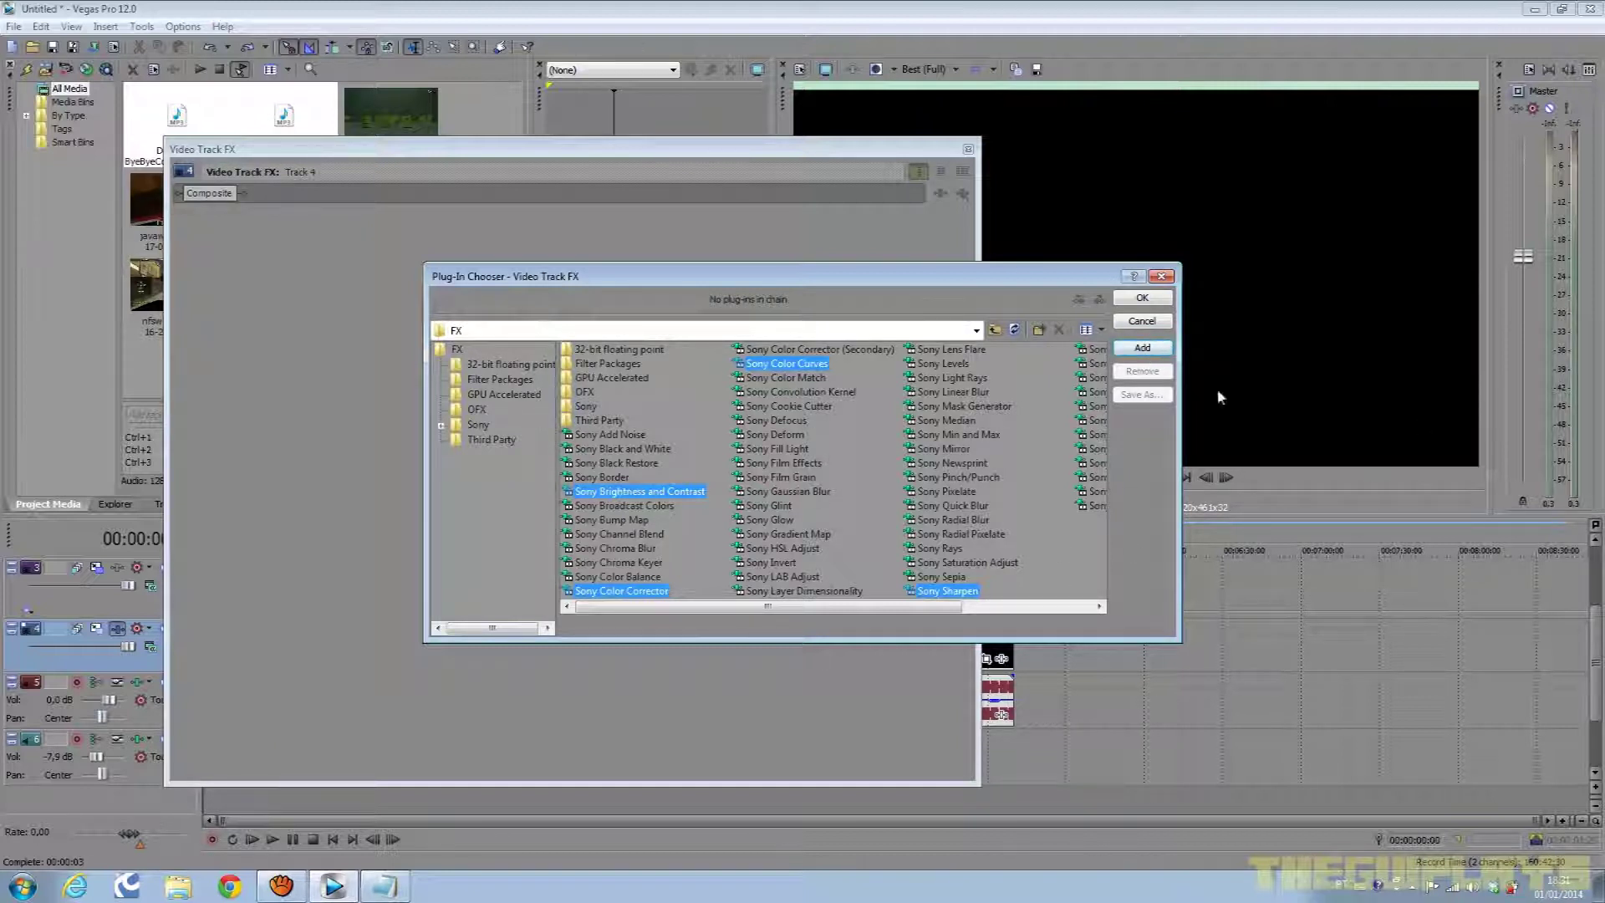
click(1142, 347)
click(744, 378)
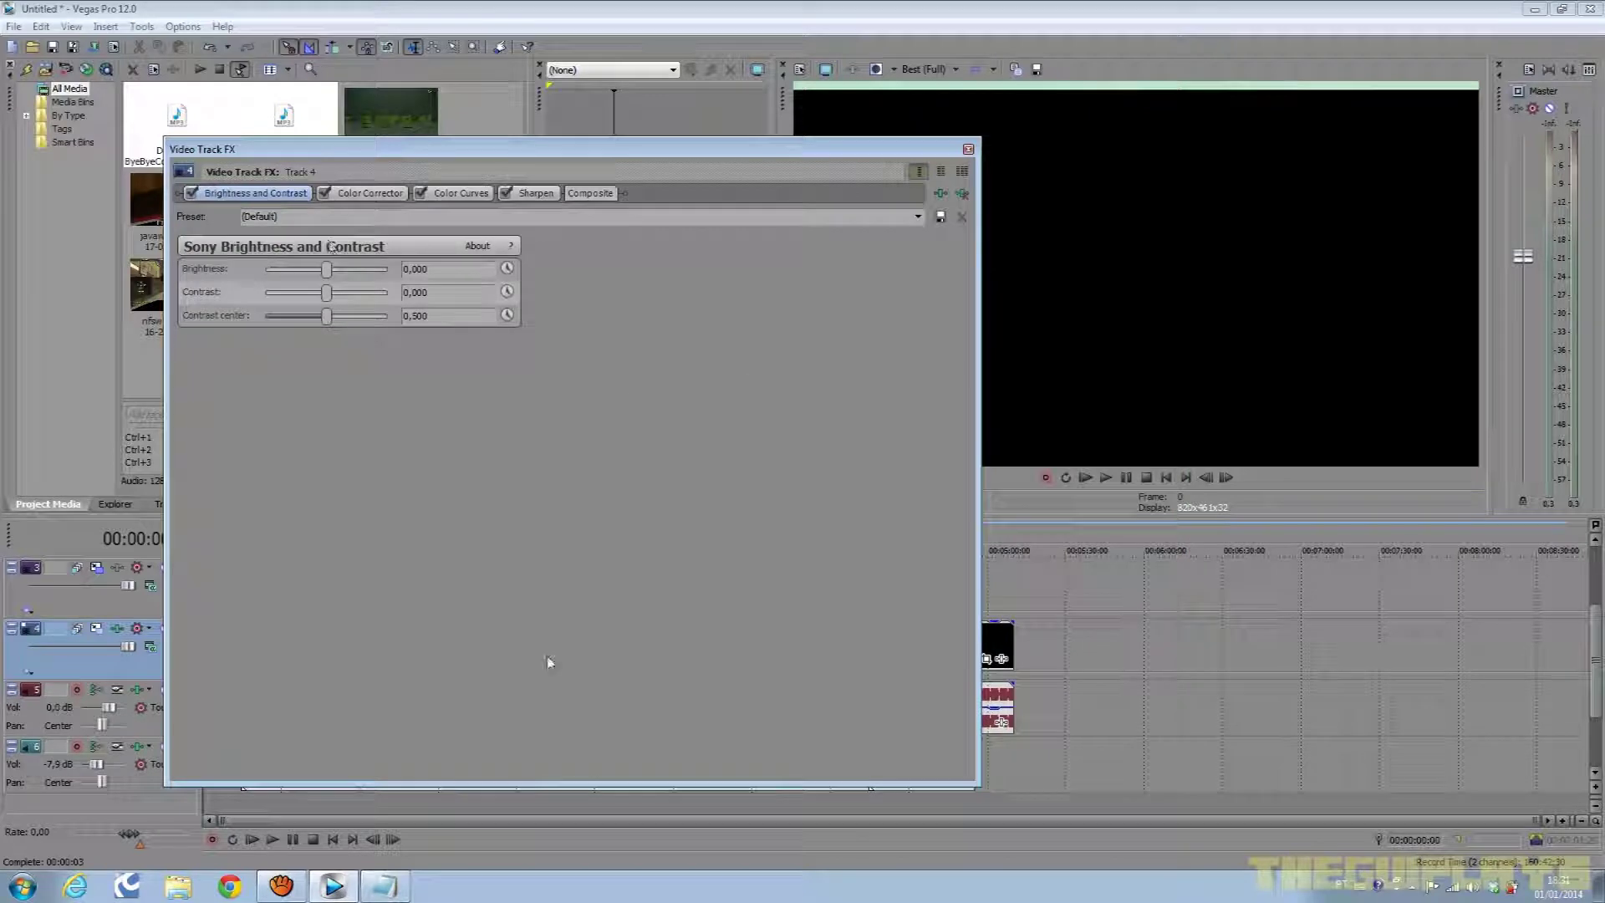
Move the playhead to the gameplay frame at 00:03:56:25 and place the Video Track FX window clear of the preview.
drag(715, 147, 1201, 182)
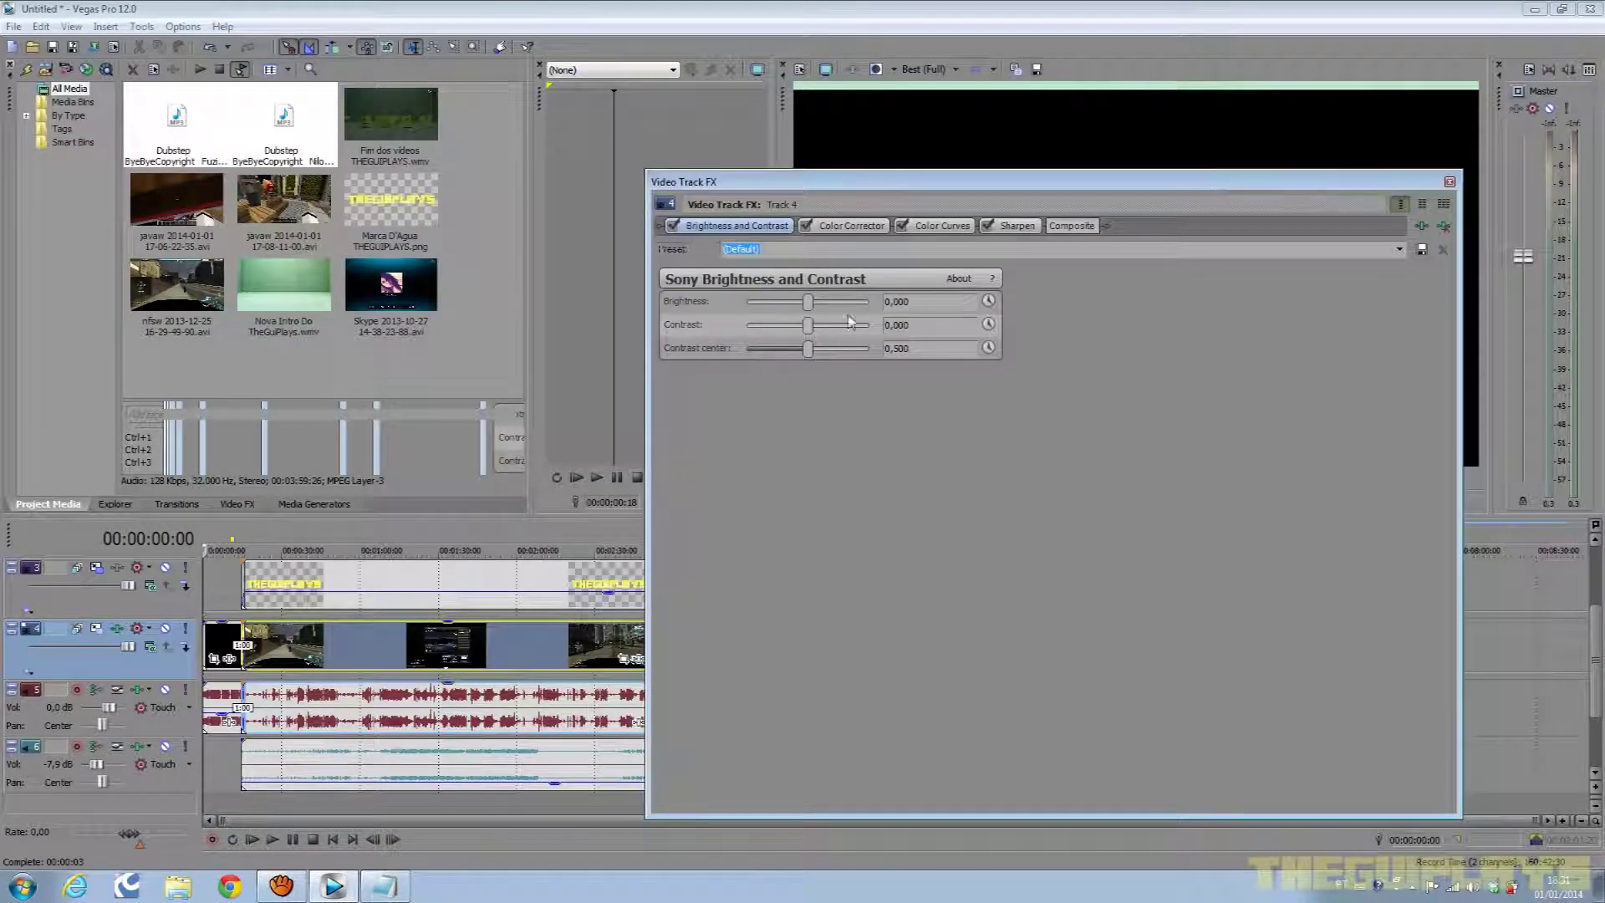
click(520, 545)
drag(1033, 181, 335, 101)
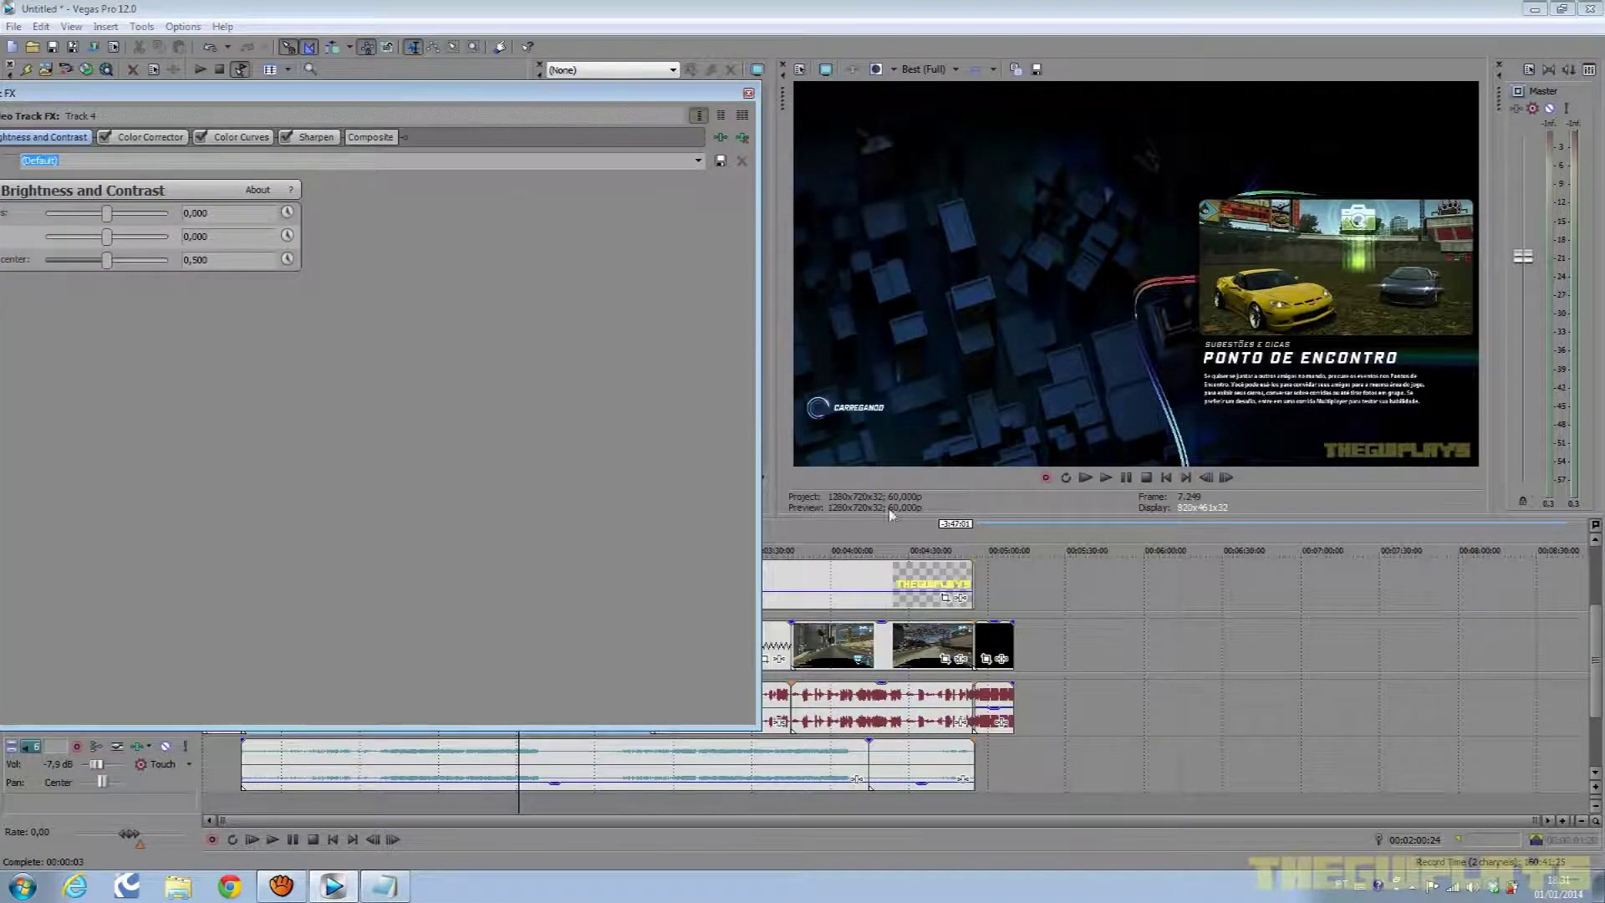
click(778, 539)
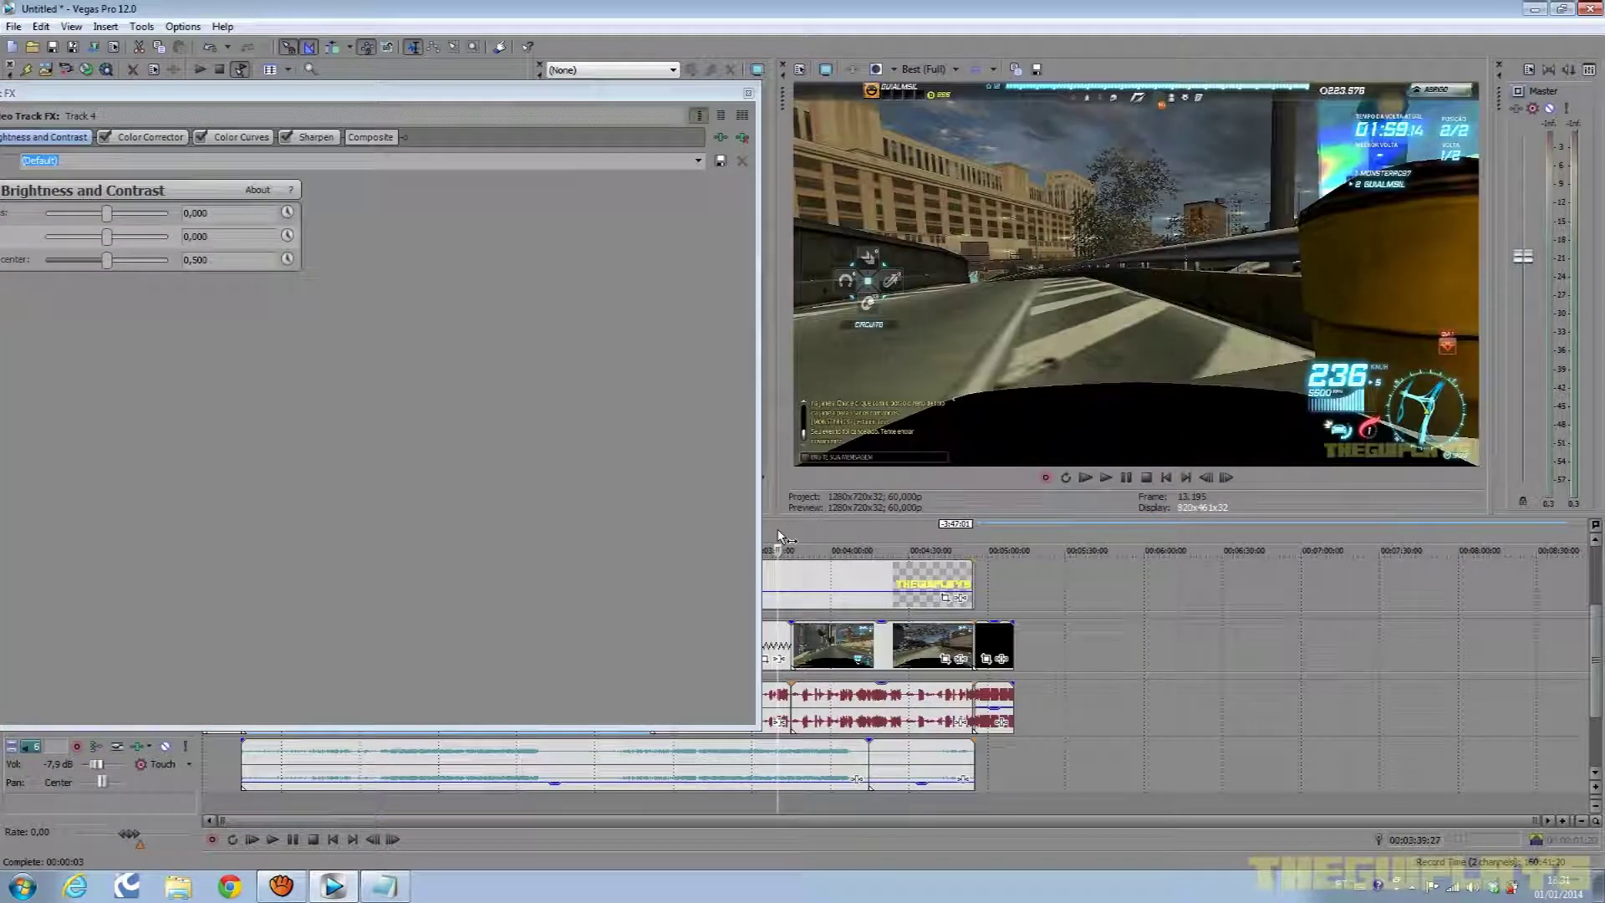
drag(444, 89, 1013, 707)
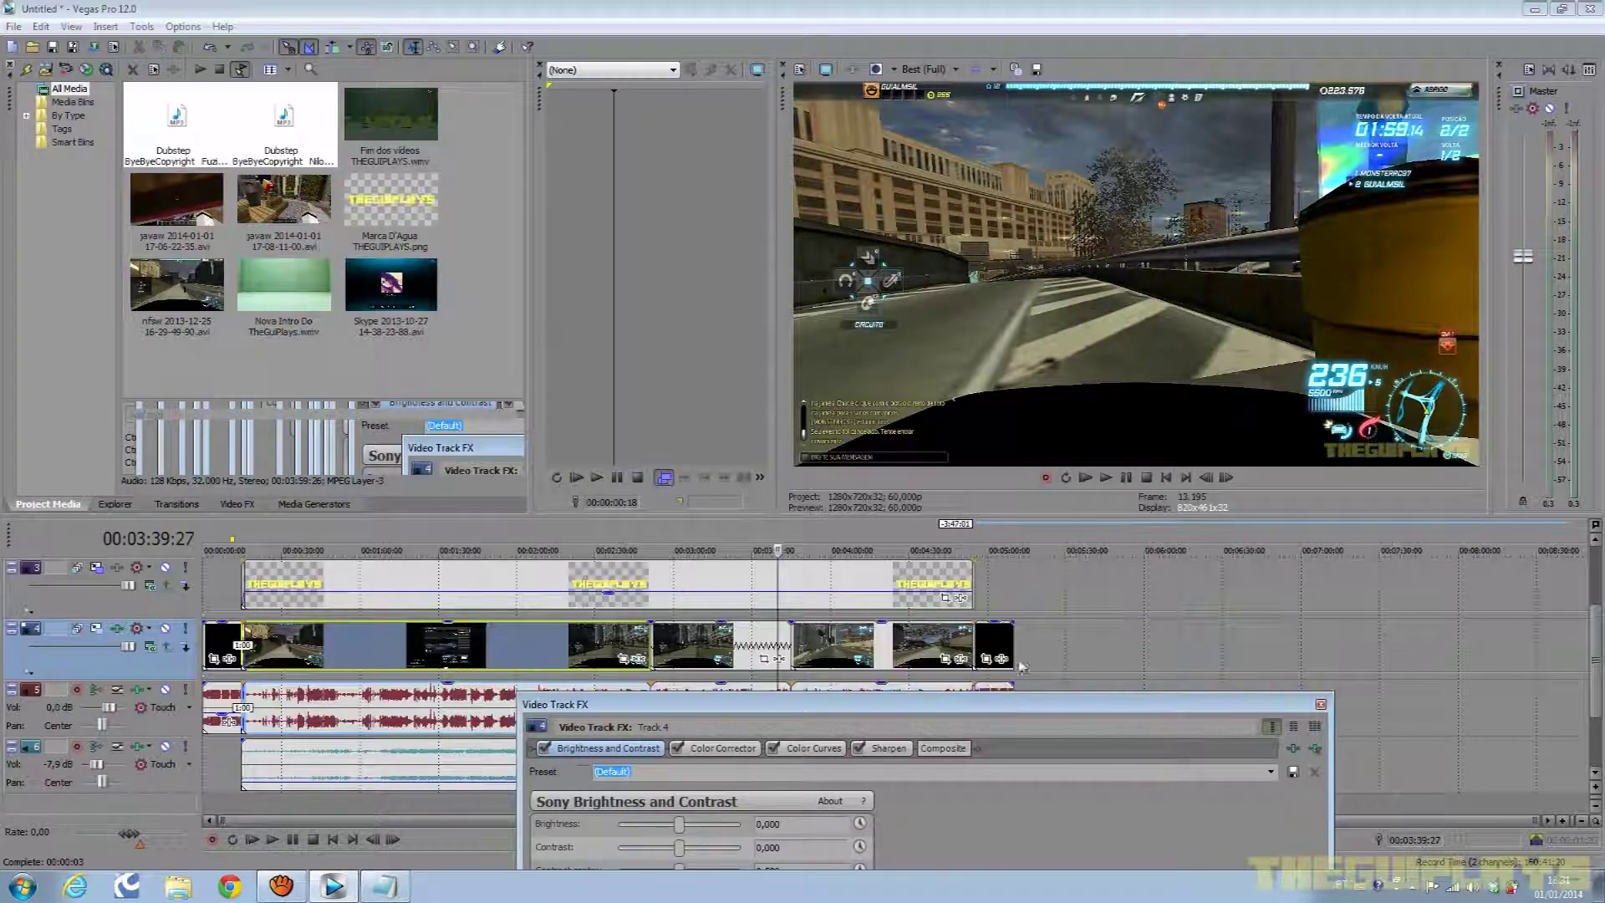
click(824, 536)
drag(821, 699, 284, 234)
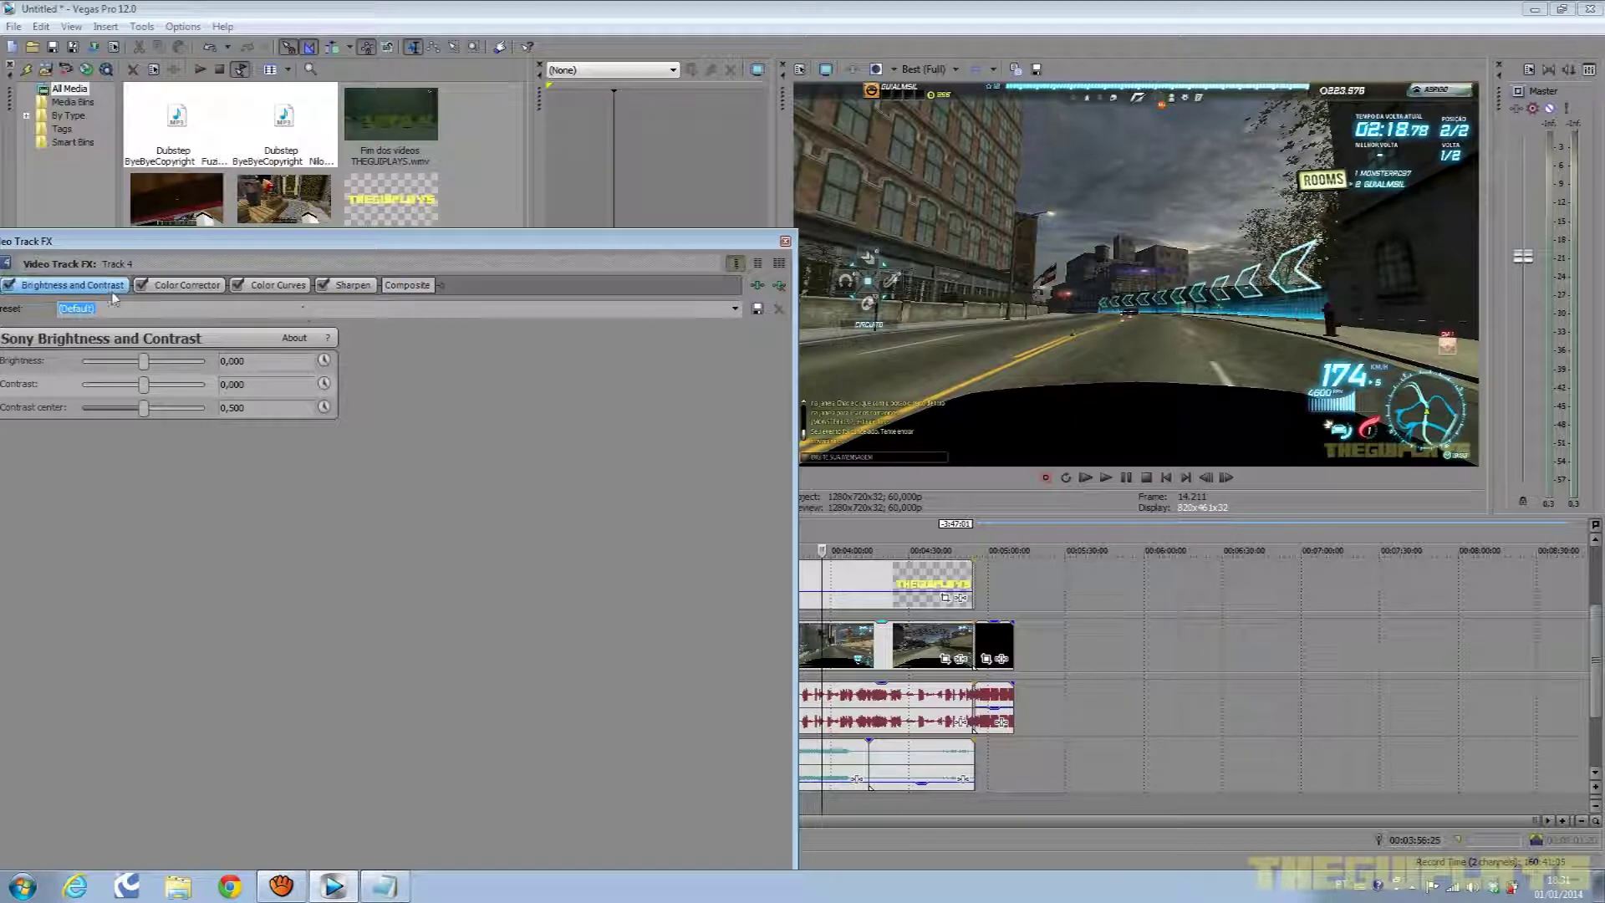
drag(152, 248, 284, 285)
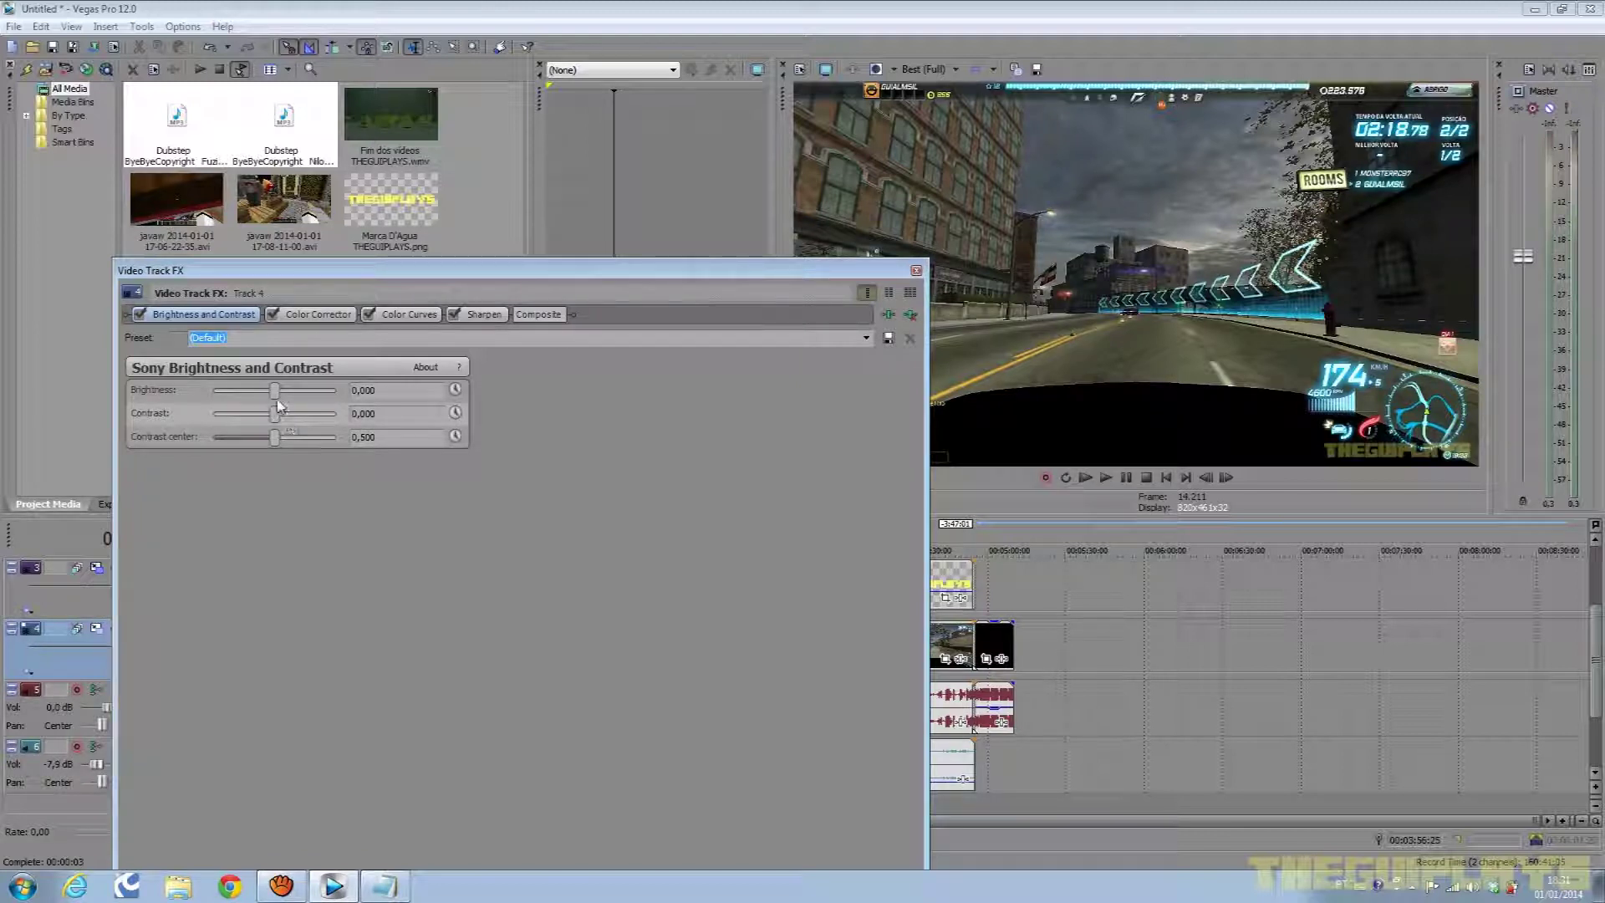
Set the track's brightness to about 0,048 and mark part of the preview as a split-screen comparison.
drag(275, 397, 280, 394)
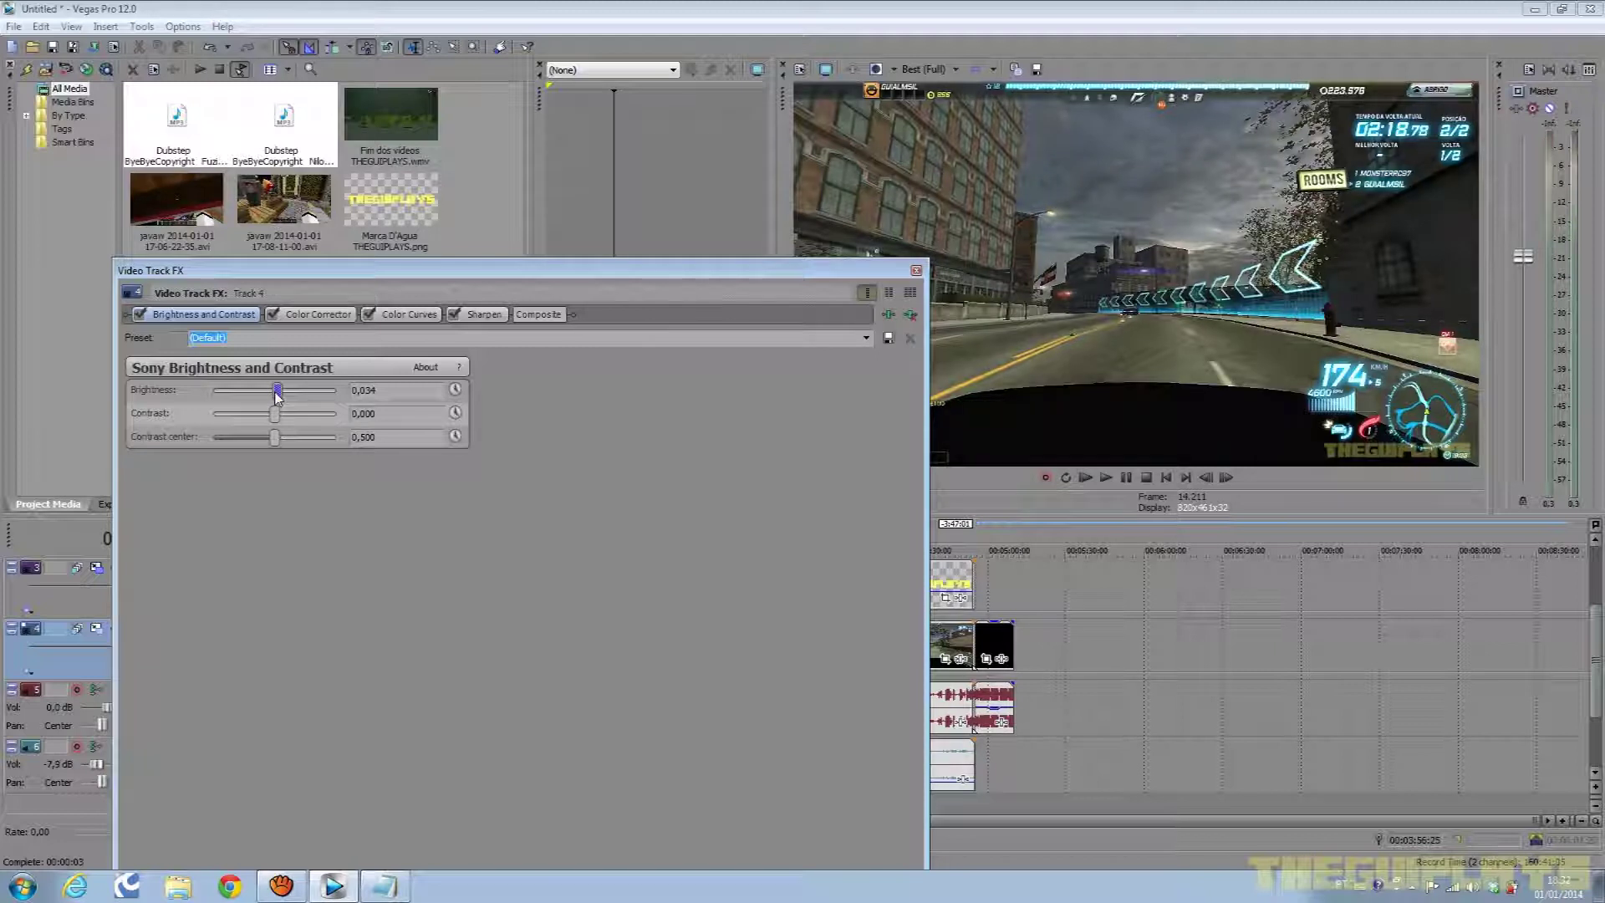
click(877, 72)
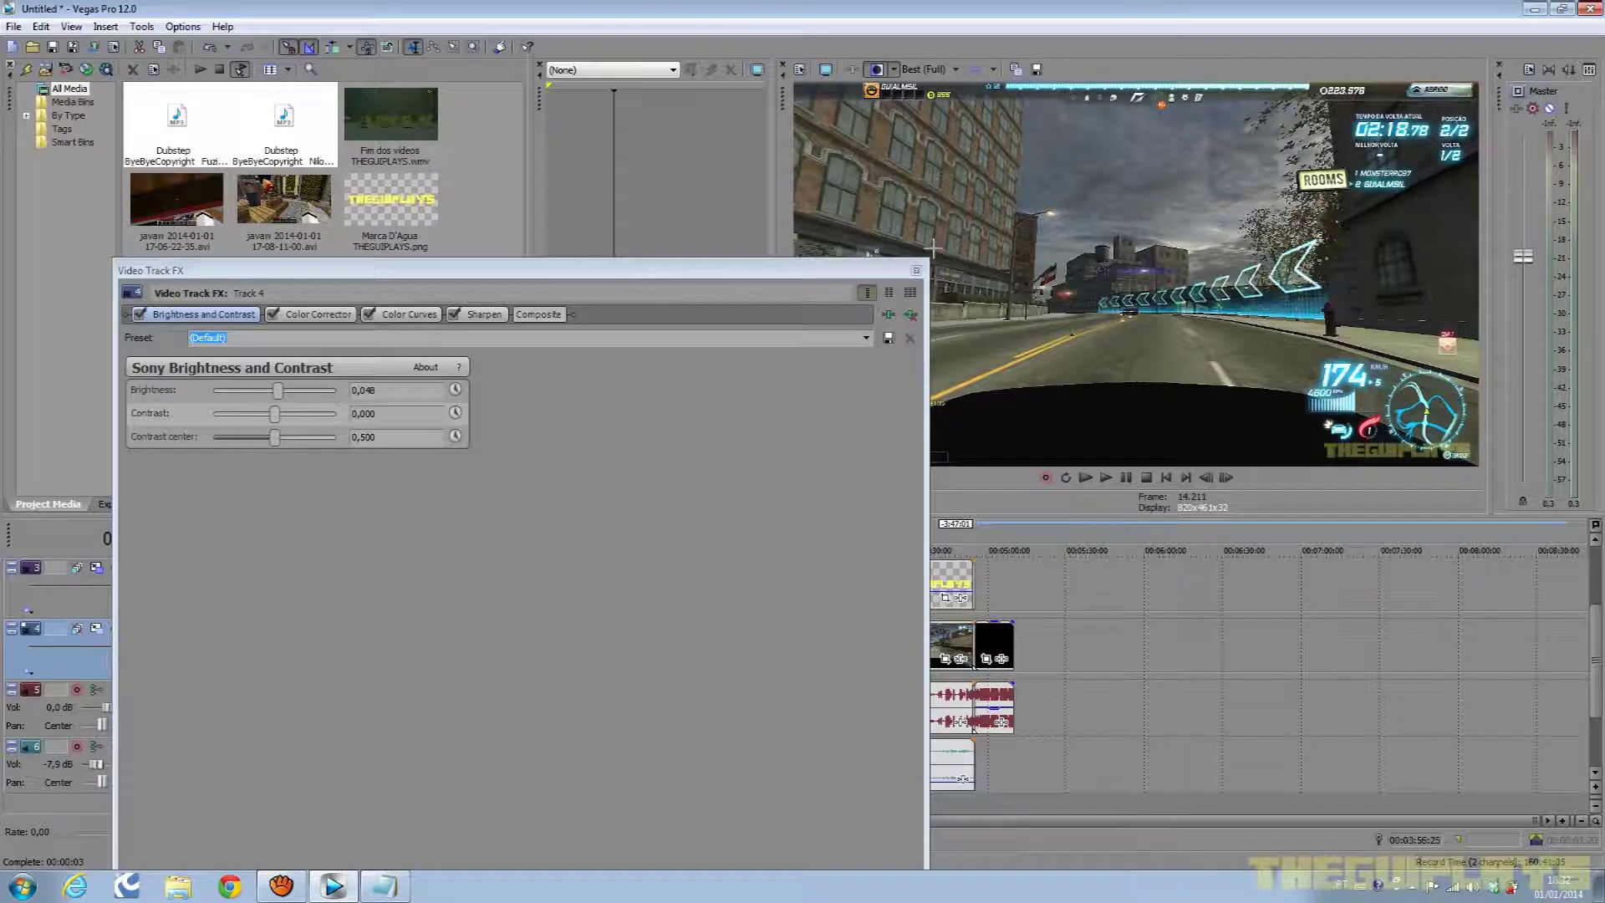
click(916, 270)
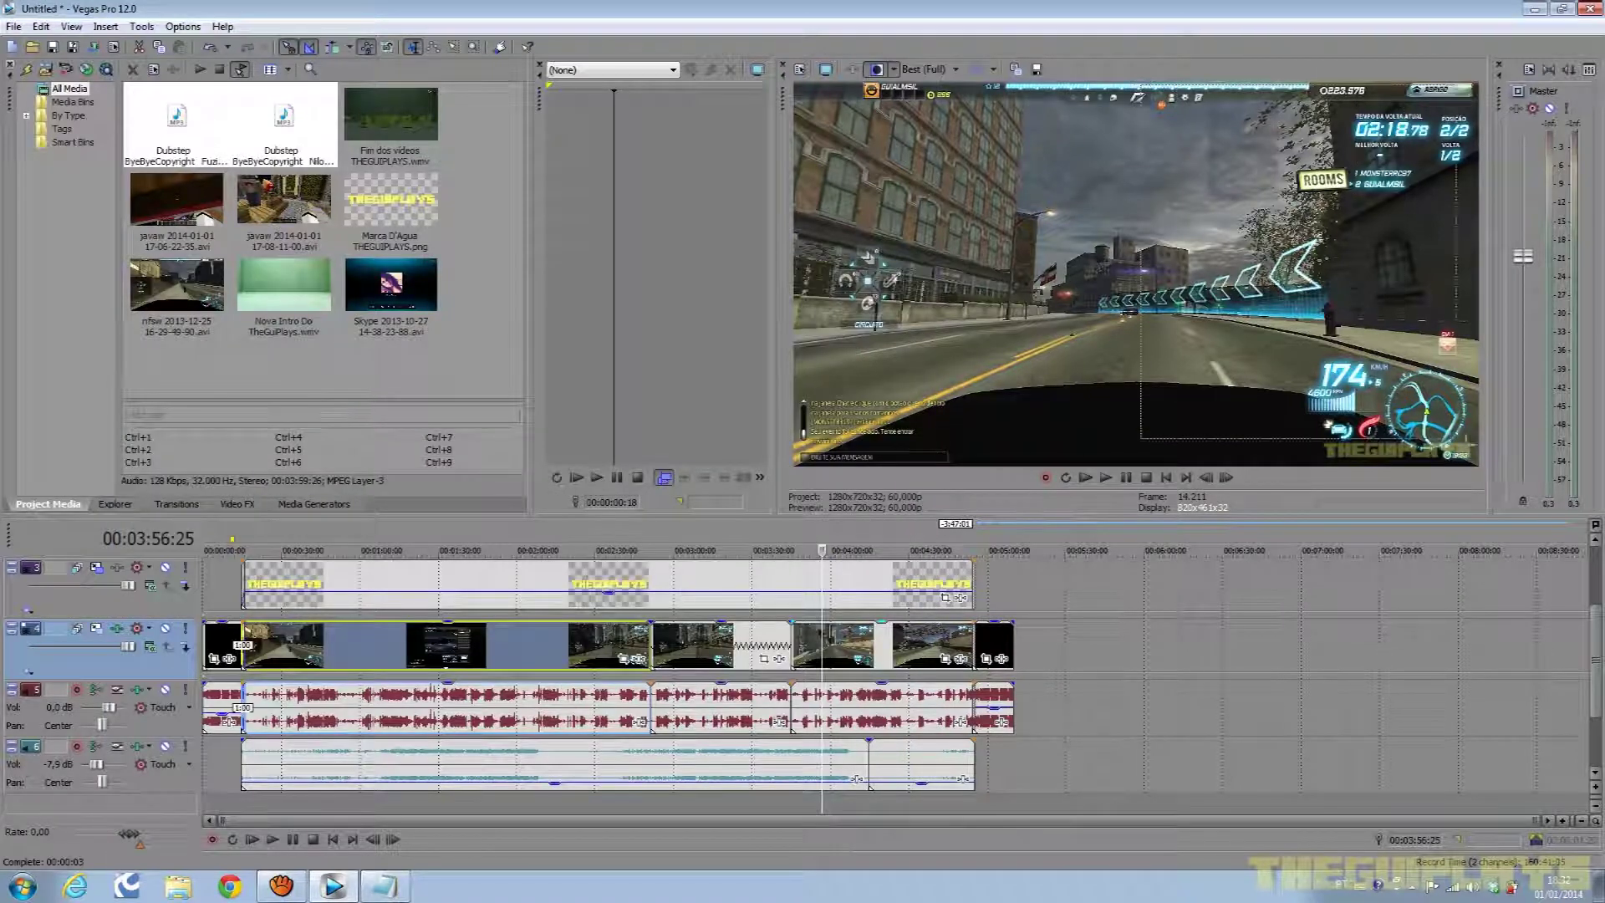
Raise the track's contrast slightly and switch the Brightness and Contrast effect off and on to compare.
click(117, 629)
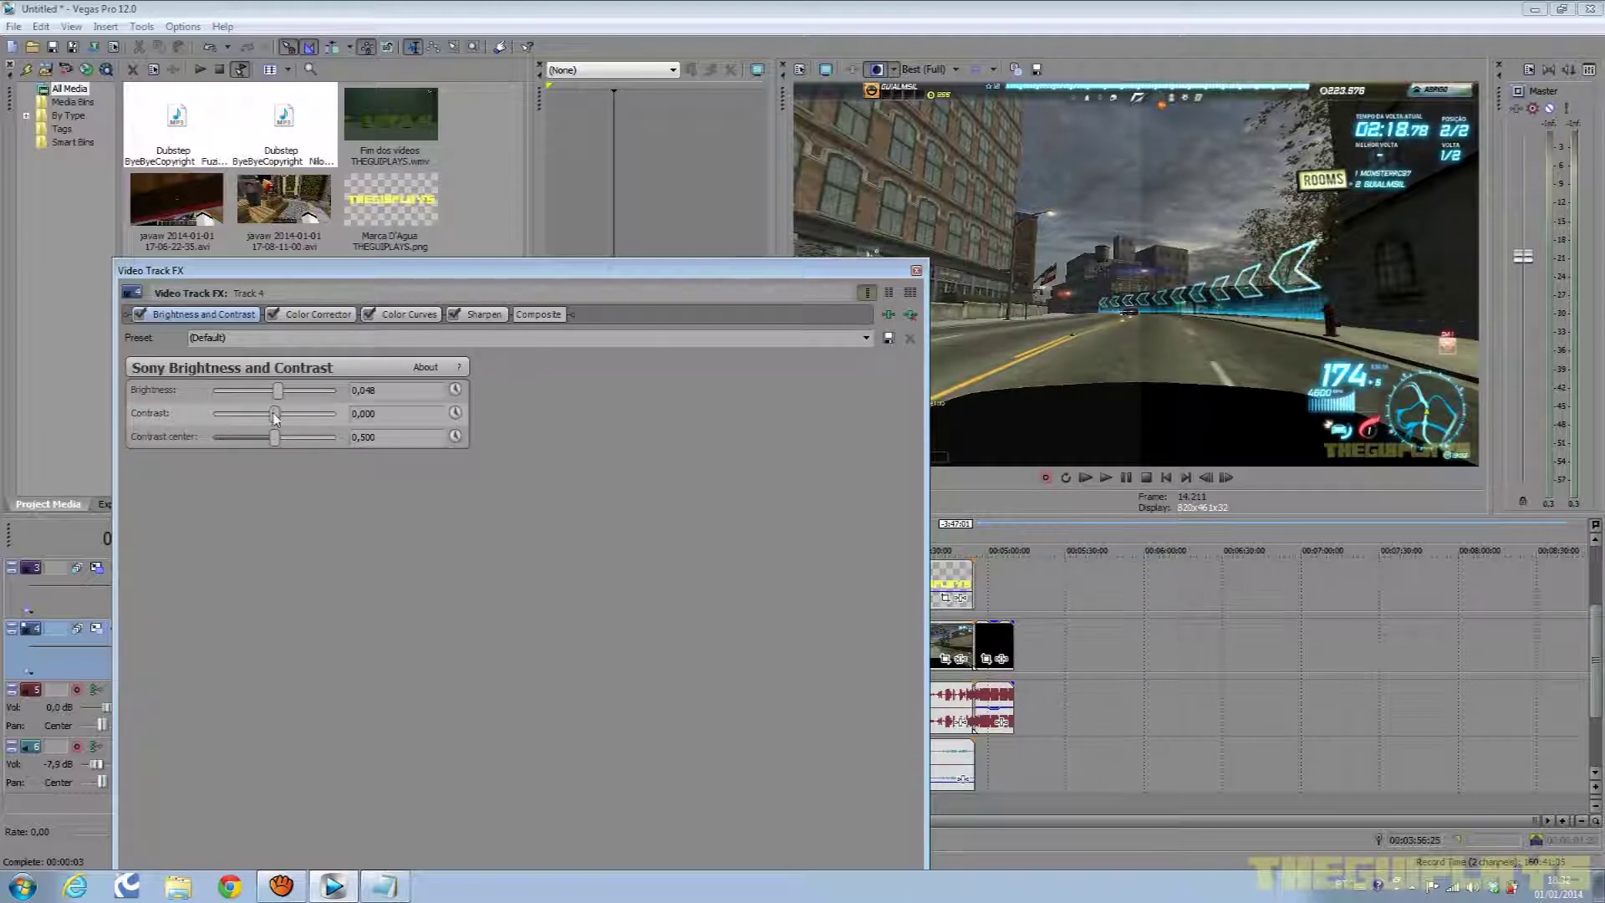
drag(275, 416, 279, 420)
click(141, 316)
click(141, 316)
Set the Color Corrector's saturation to about 1.138 and its gamma to about 1.092.
click(344, 320)
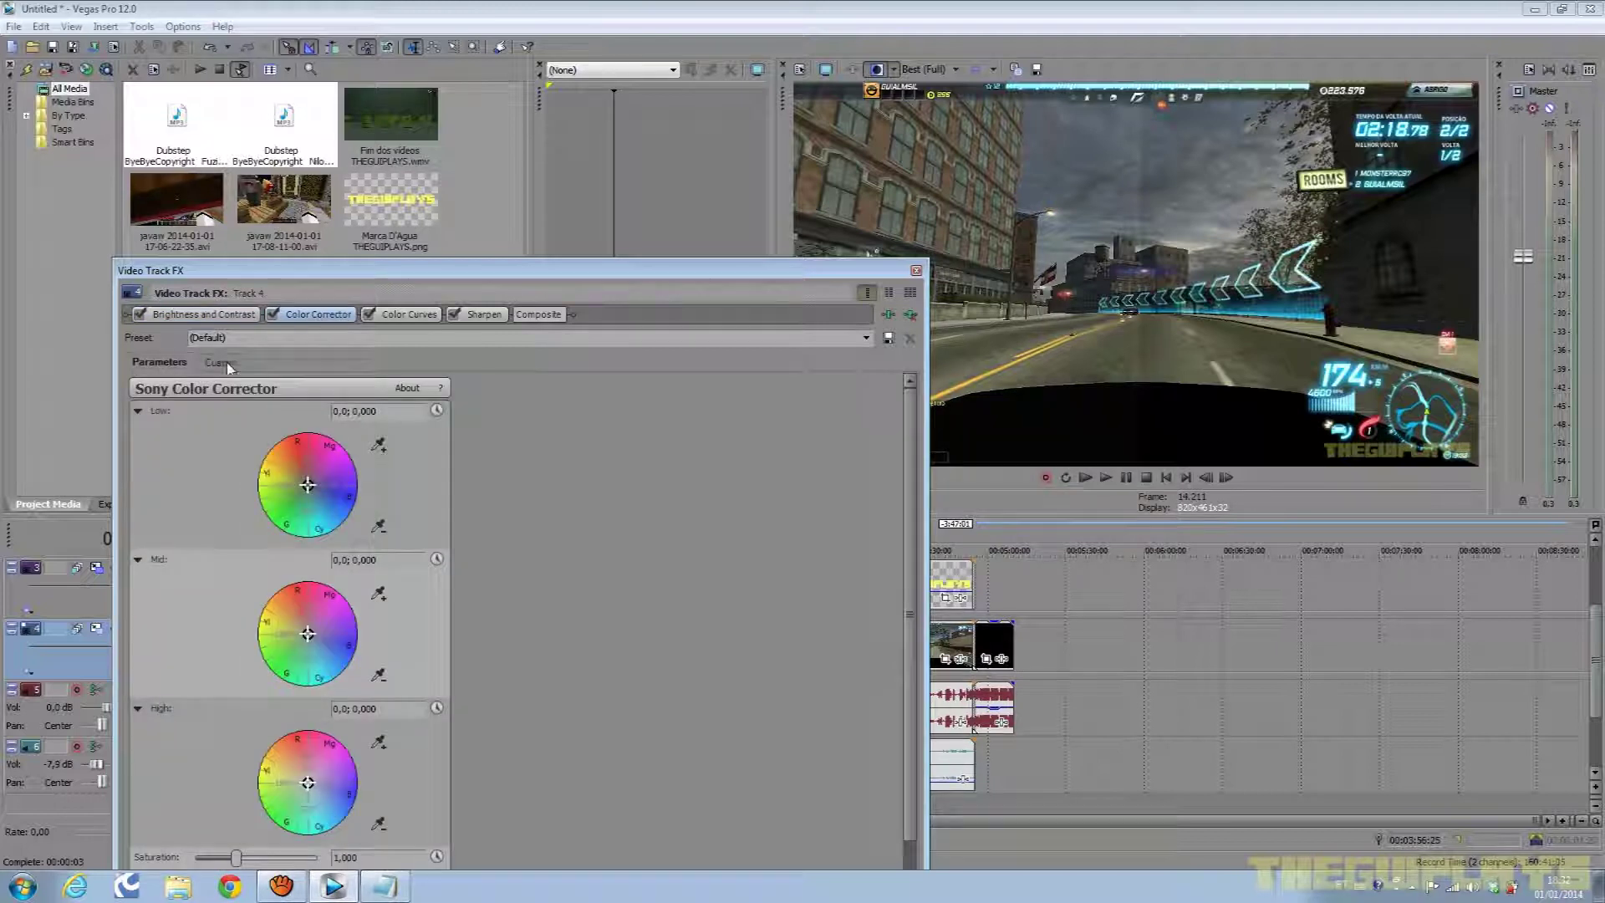
click(223, 363)
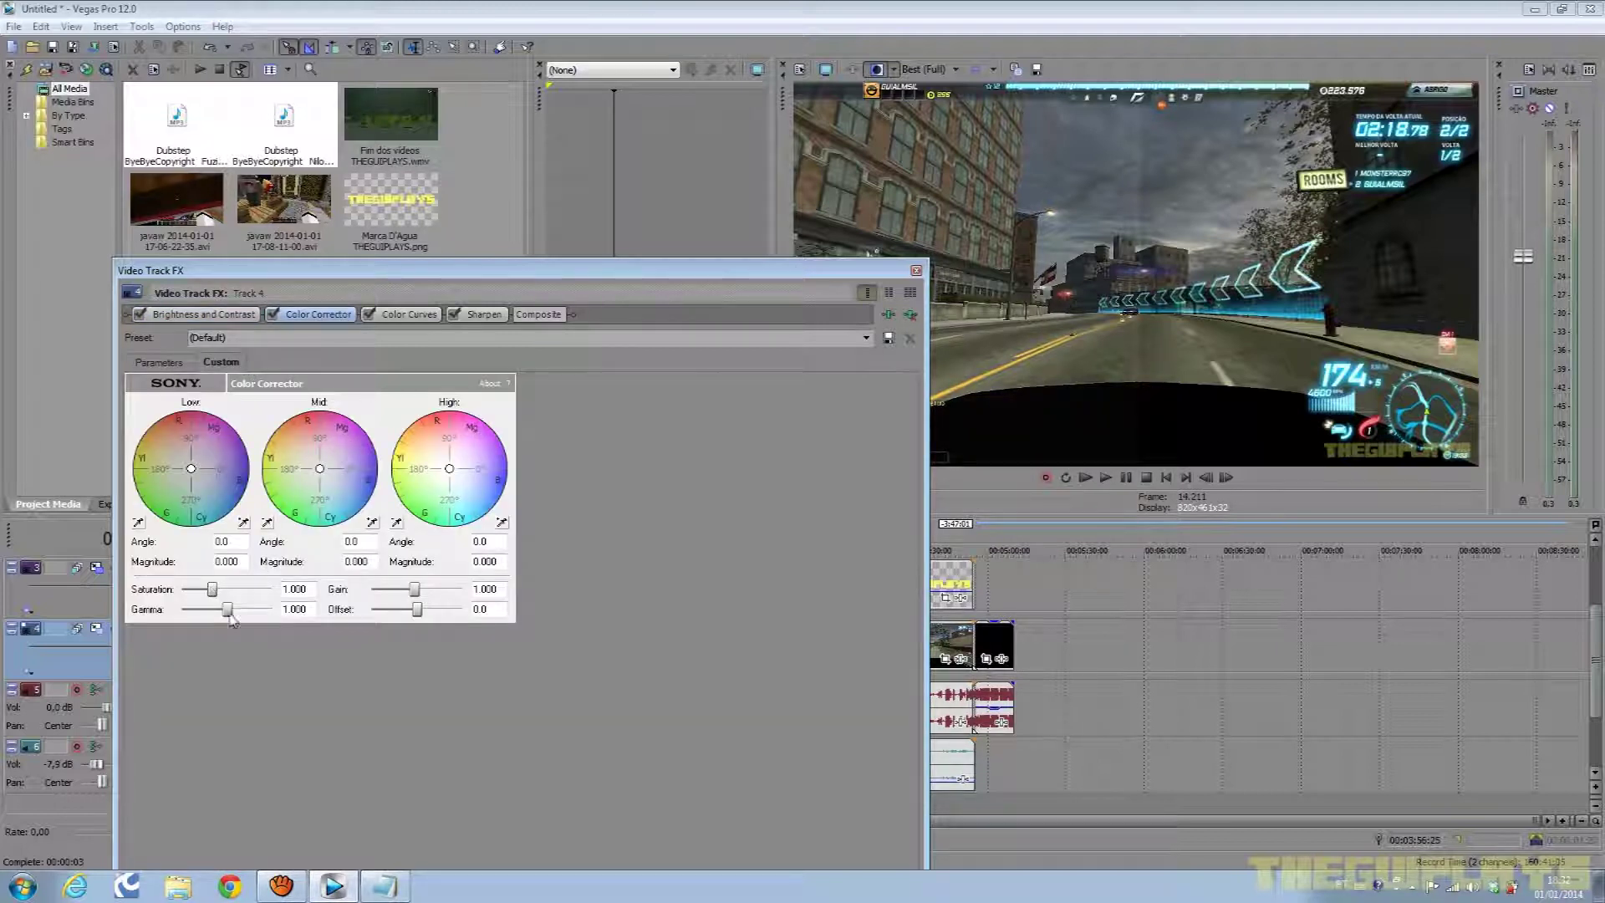
drag(211, 591, 216, 593)
drag(226, 610, 233, 615)
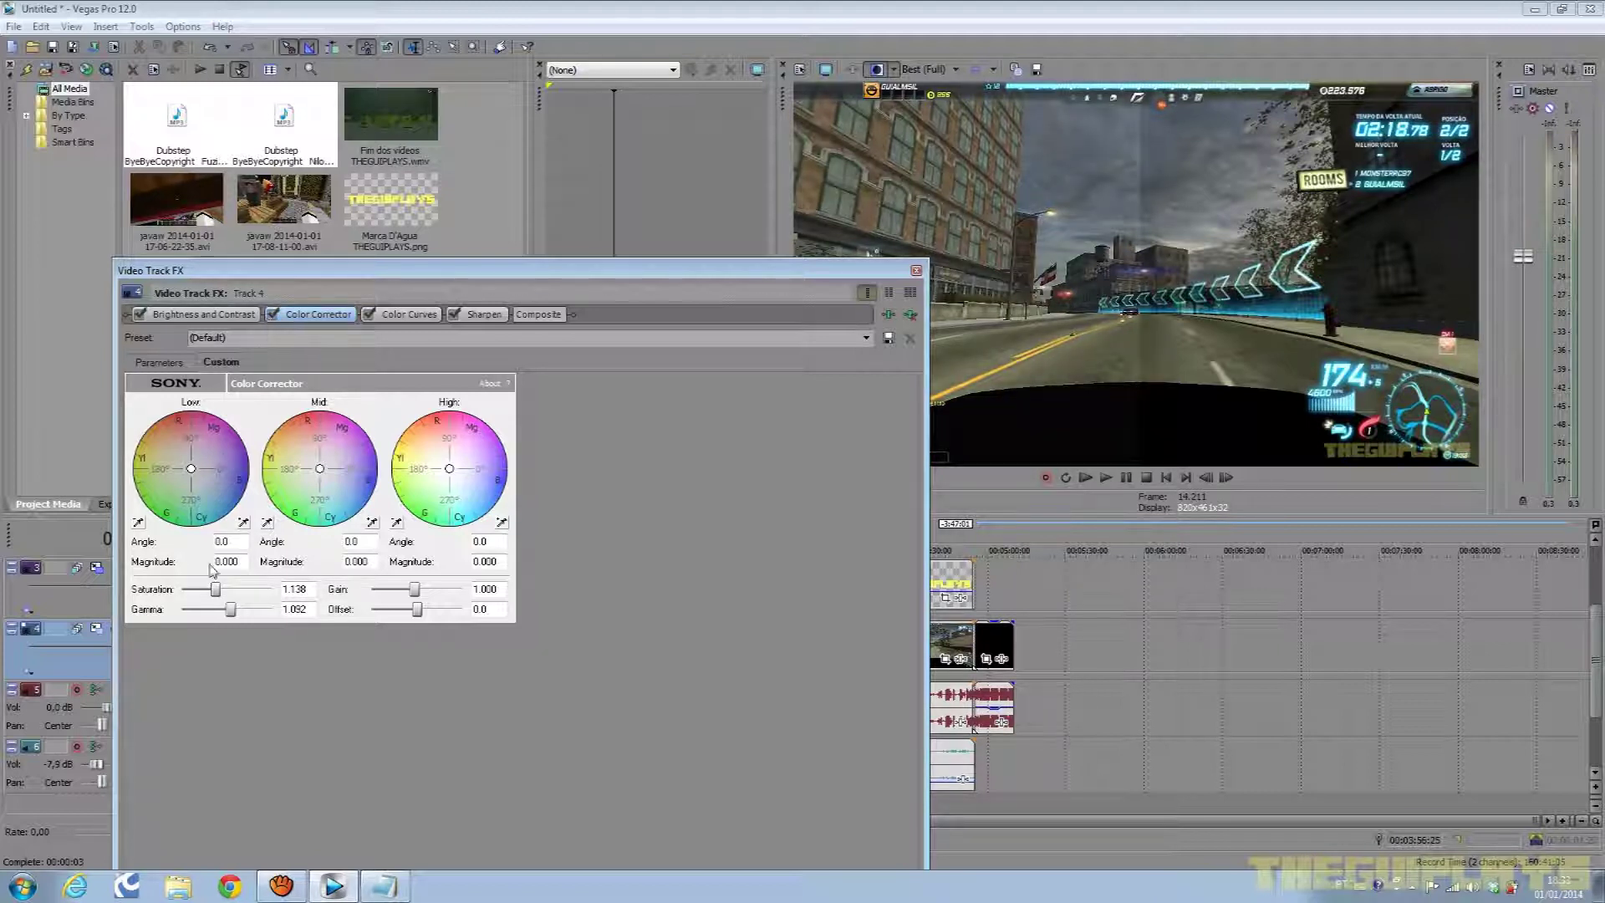
drag(234, 617, 233, 617)
Bend the RGB color curve into a gentle S, lifting the highlights and lowering the shadows, and compare the effect.
click(386, 317)
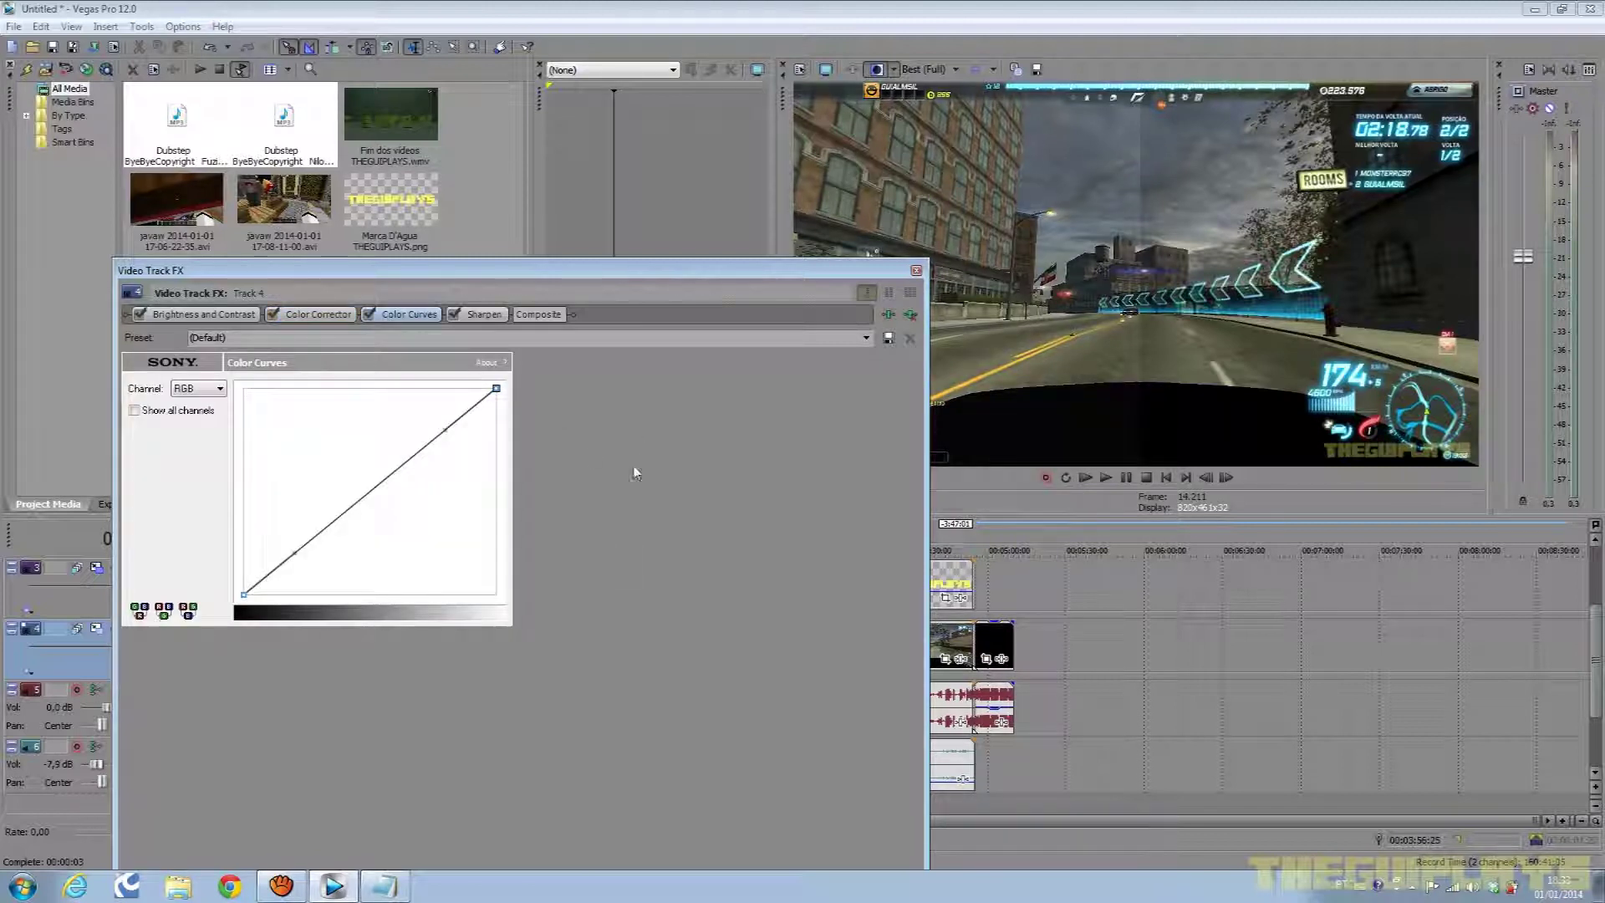
mouse_move(444, 434)
mouse_down()
mouse_move(391, 377)
mouse_move(441, 432)
mouse_move(423, 405)
mouse_move(424, 422)
mouse_up()
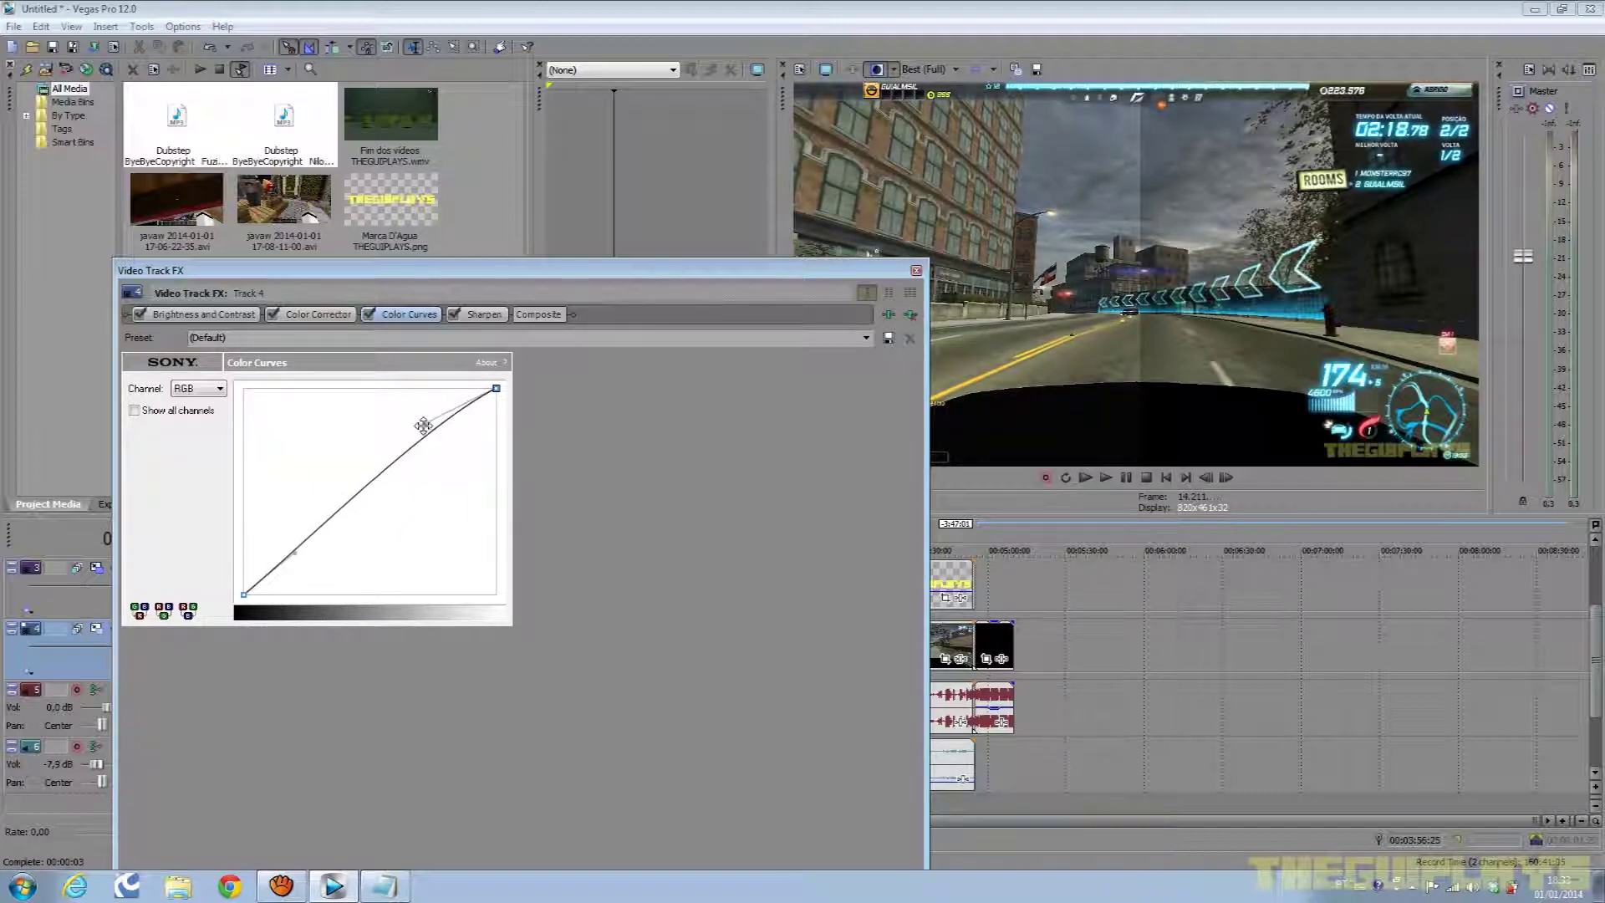
mouse_move(297, 556)
mouse_down()
mouse_move(466, 584)
mouse_move(316, 561)
mouse_up()
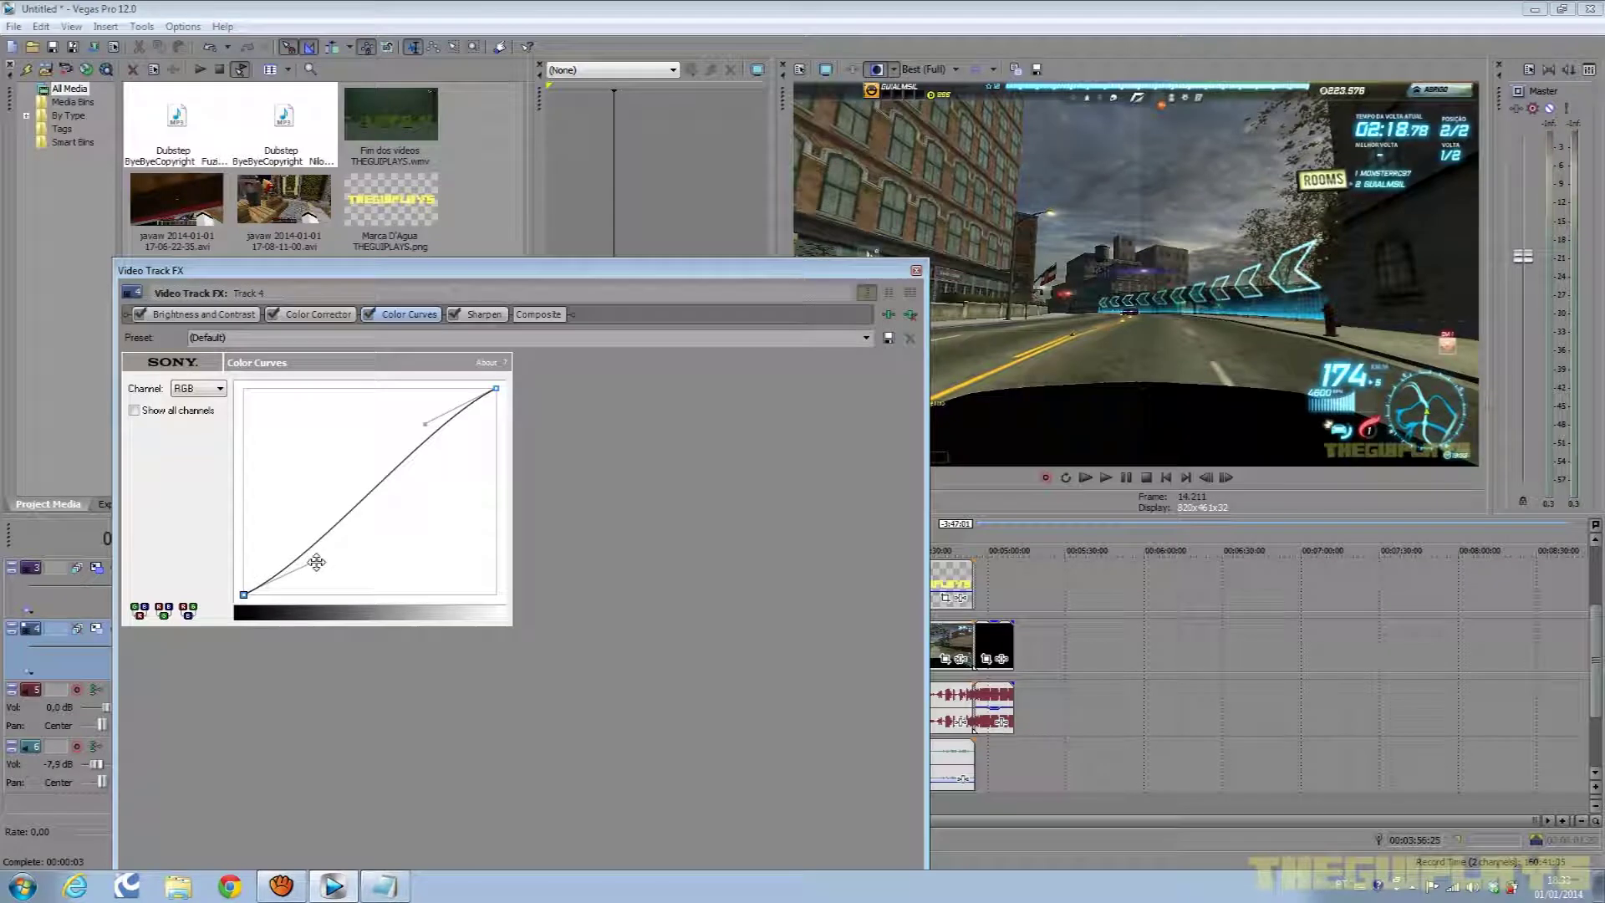
click(368, 315)
Set the Sharpen amount to 0,005 and toggle the effect to compare.
click(488, 315)
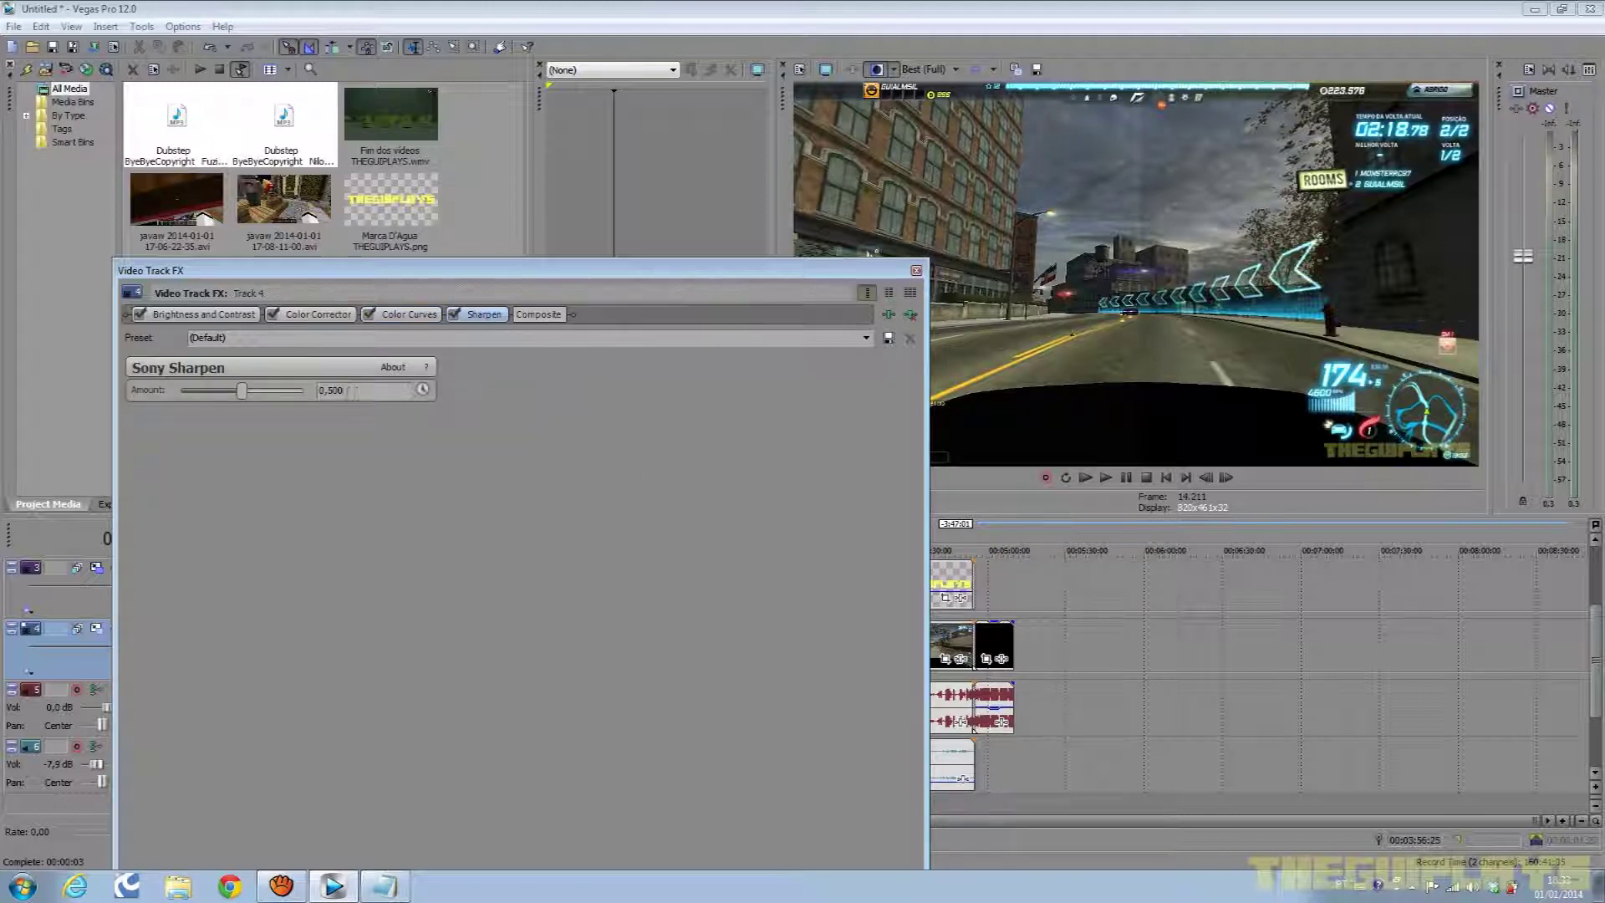
key(Return)
key(BackSpace)
key(BackSpace)
key(BackSpace)
text(005)
key(Return)
click(453, 315)
Test the Sharpen effect at its maximum and minimum, and set its amount to 0,001.
drag(183, 393, 500, 418)
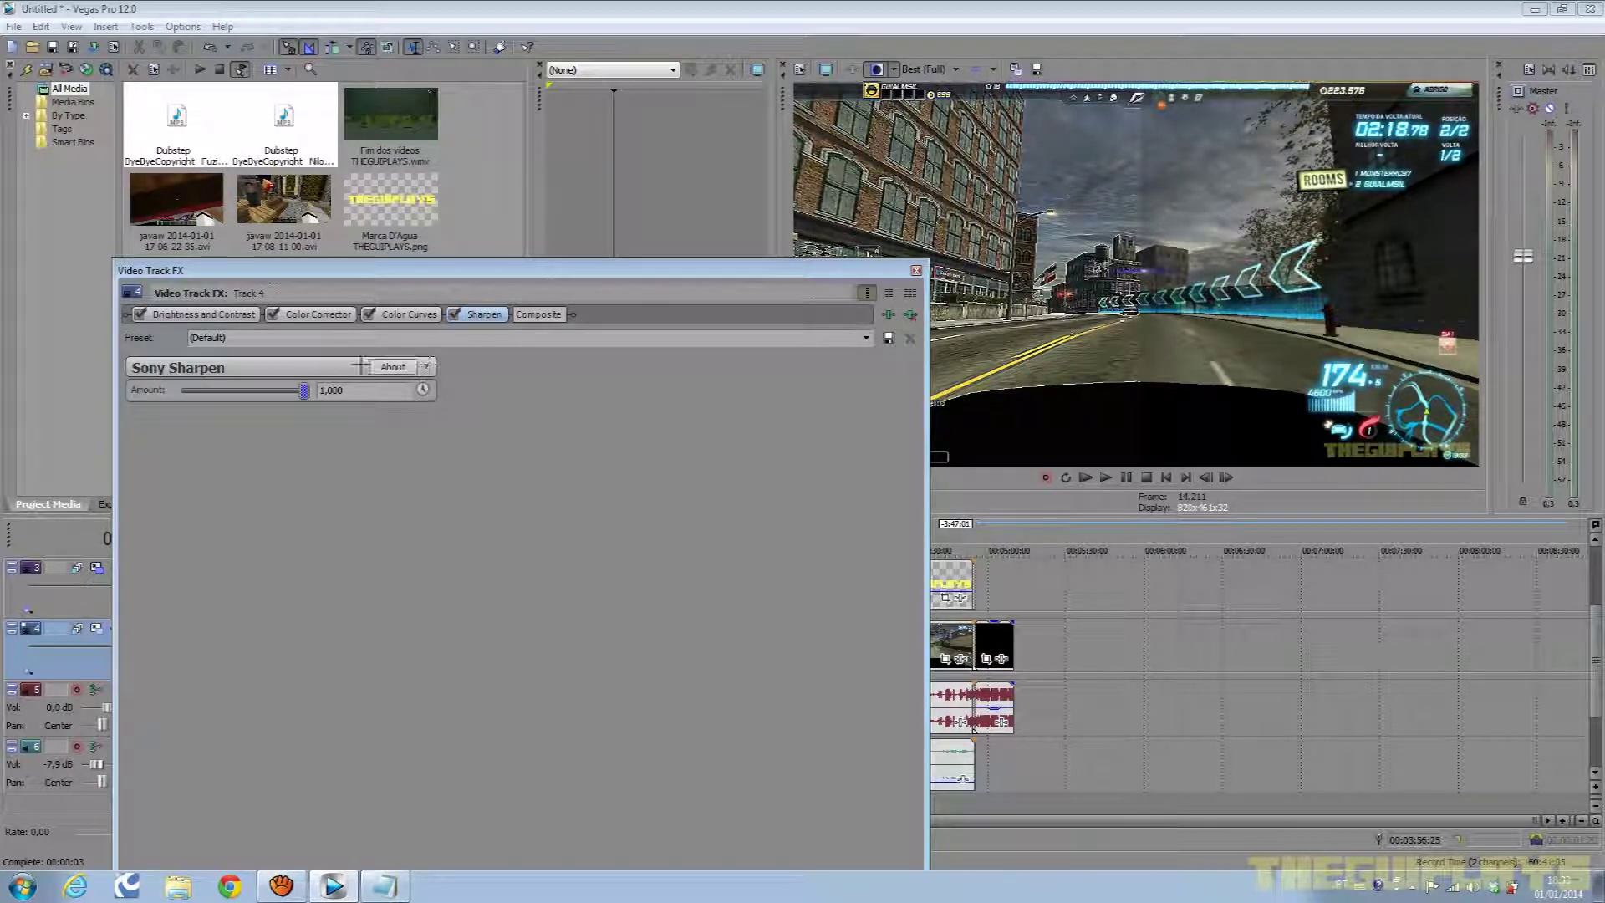
drag(304, 391, 179, 393)
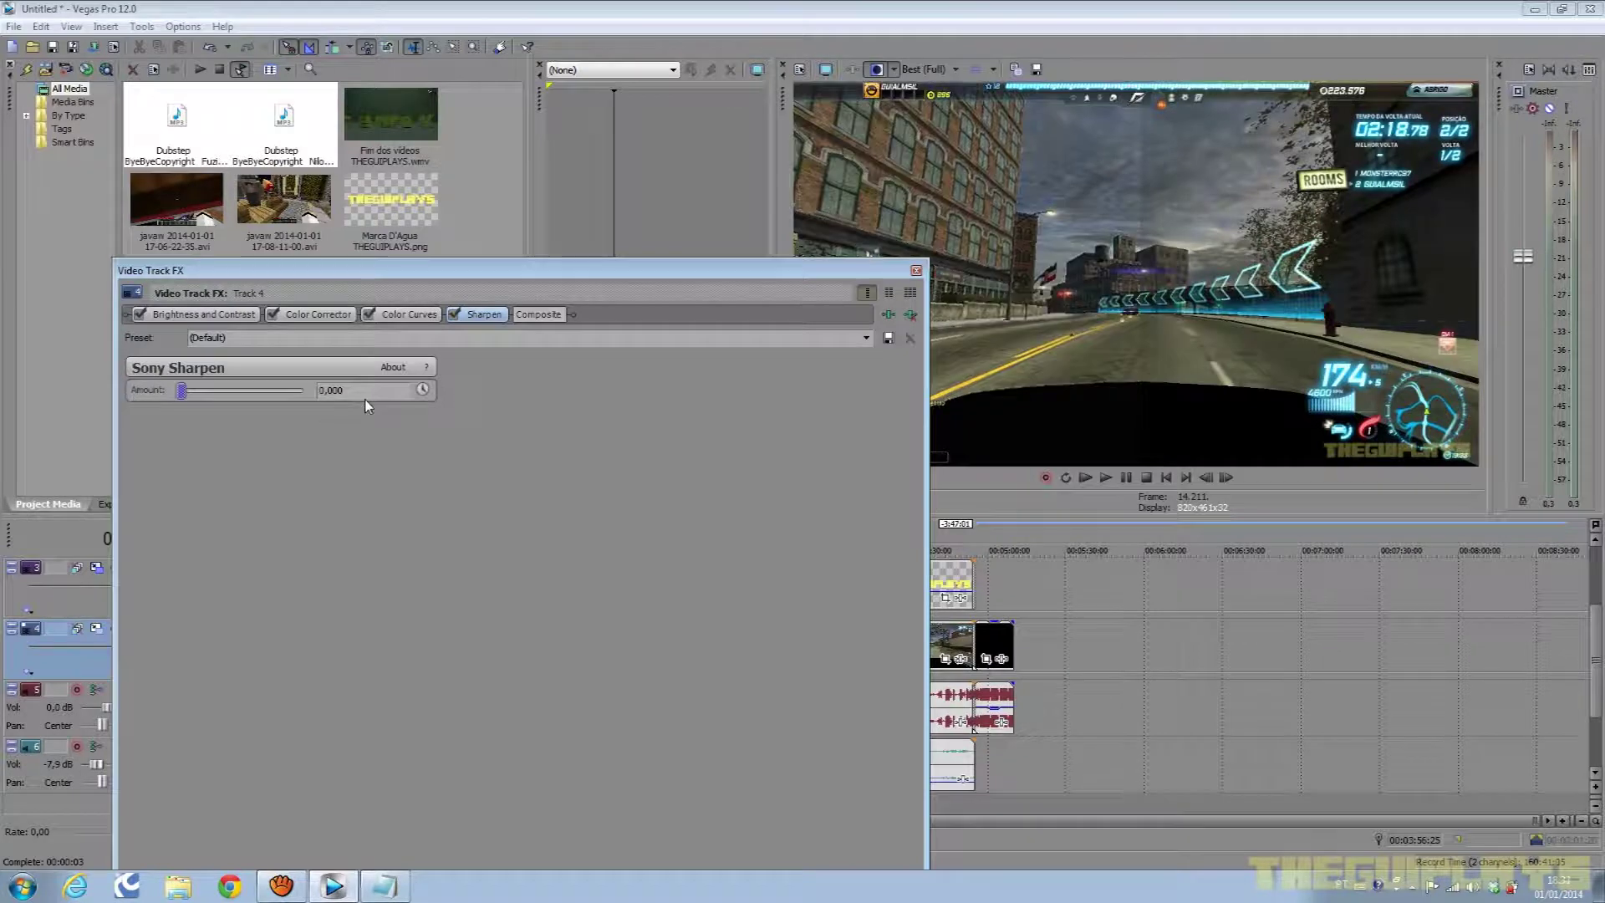
key(Return)
click(896, 62)
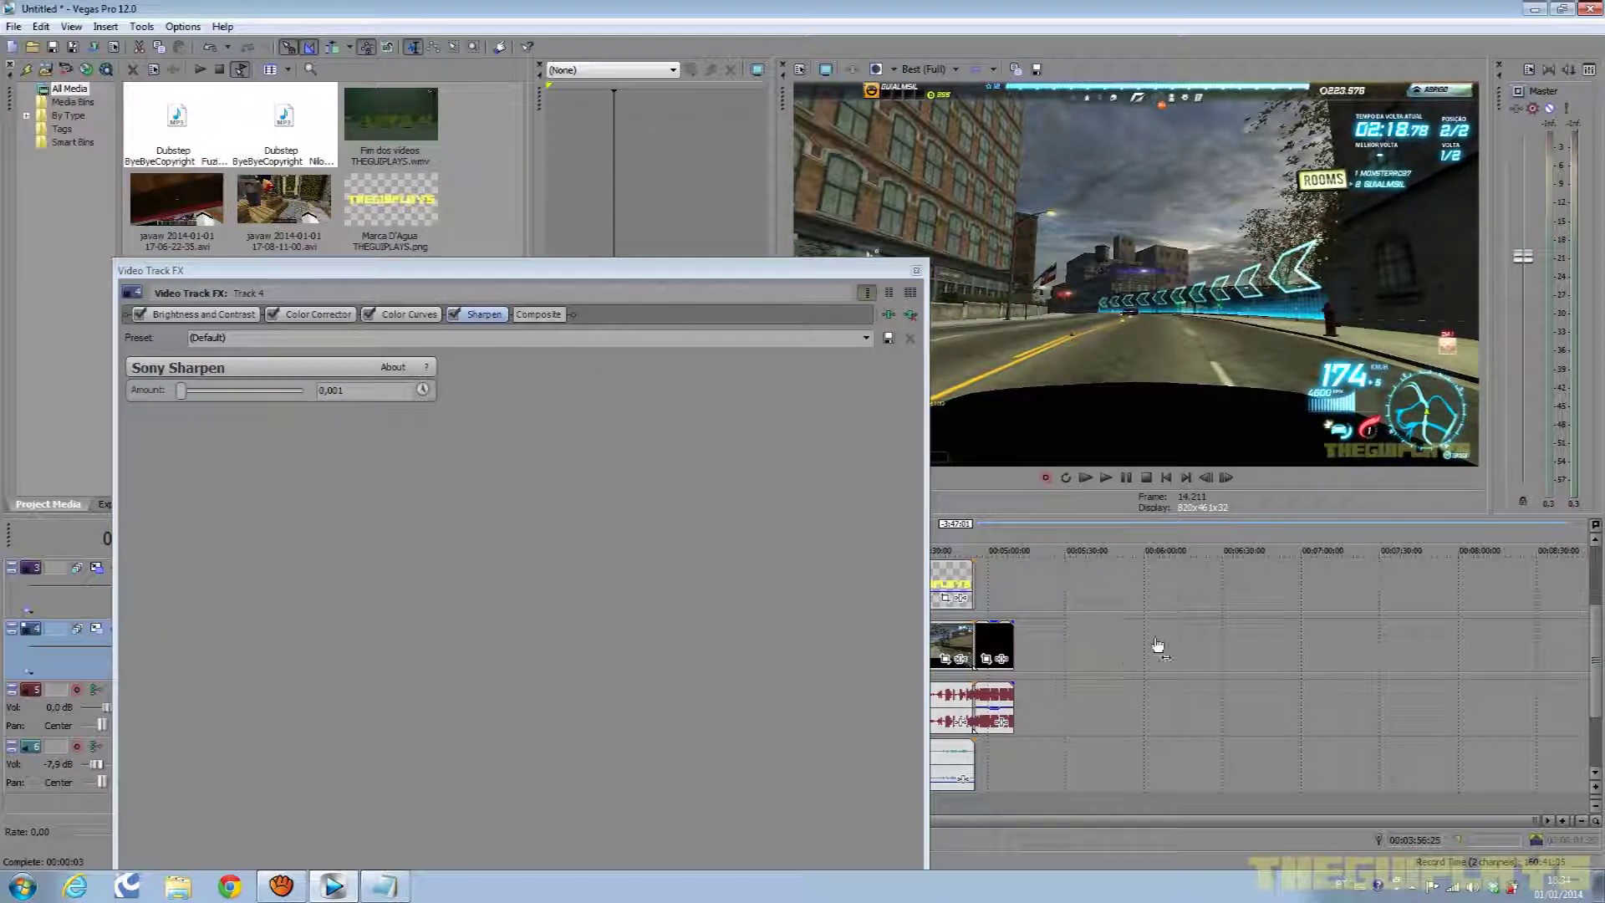
Close the track effects and, back at the timeline's start, fade in the music where the intro ends.
click(917, 272)
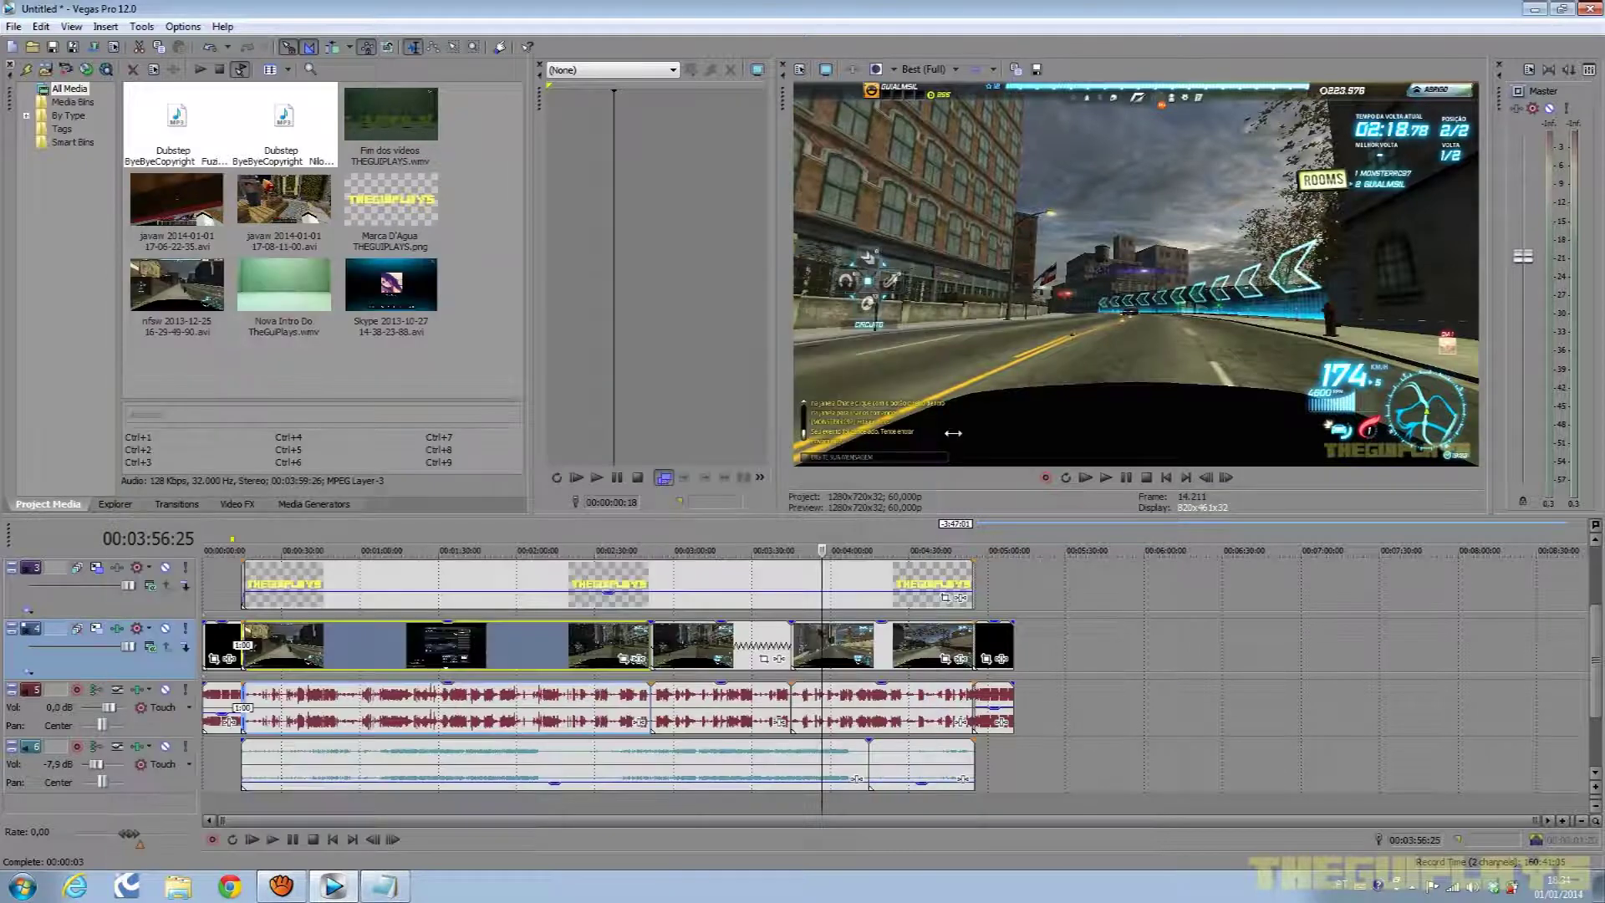
click(883, 590)
click(205, 550)
scroll(491, 740, up, 3)
scroll(491, 740, down, 4)
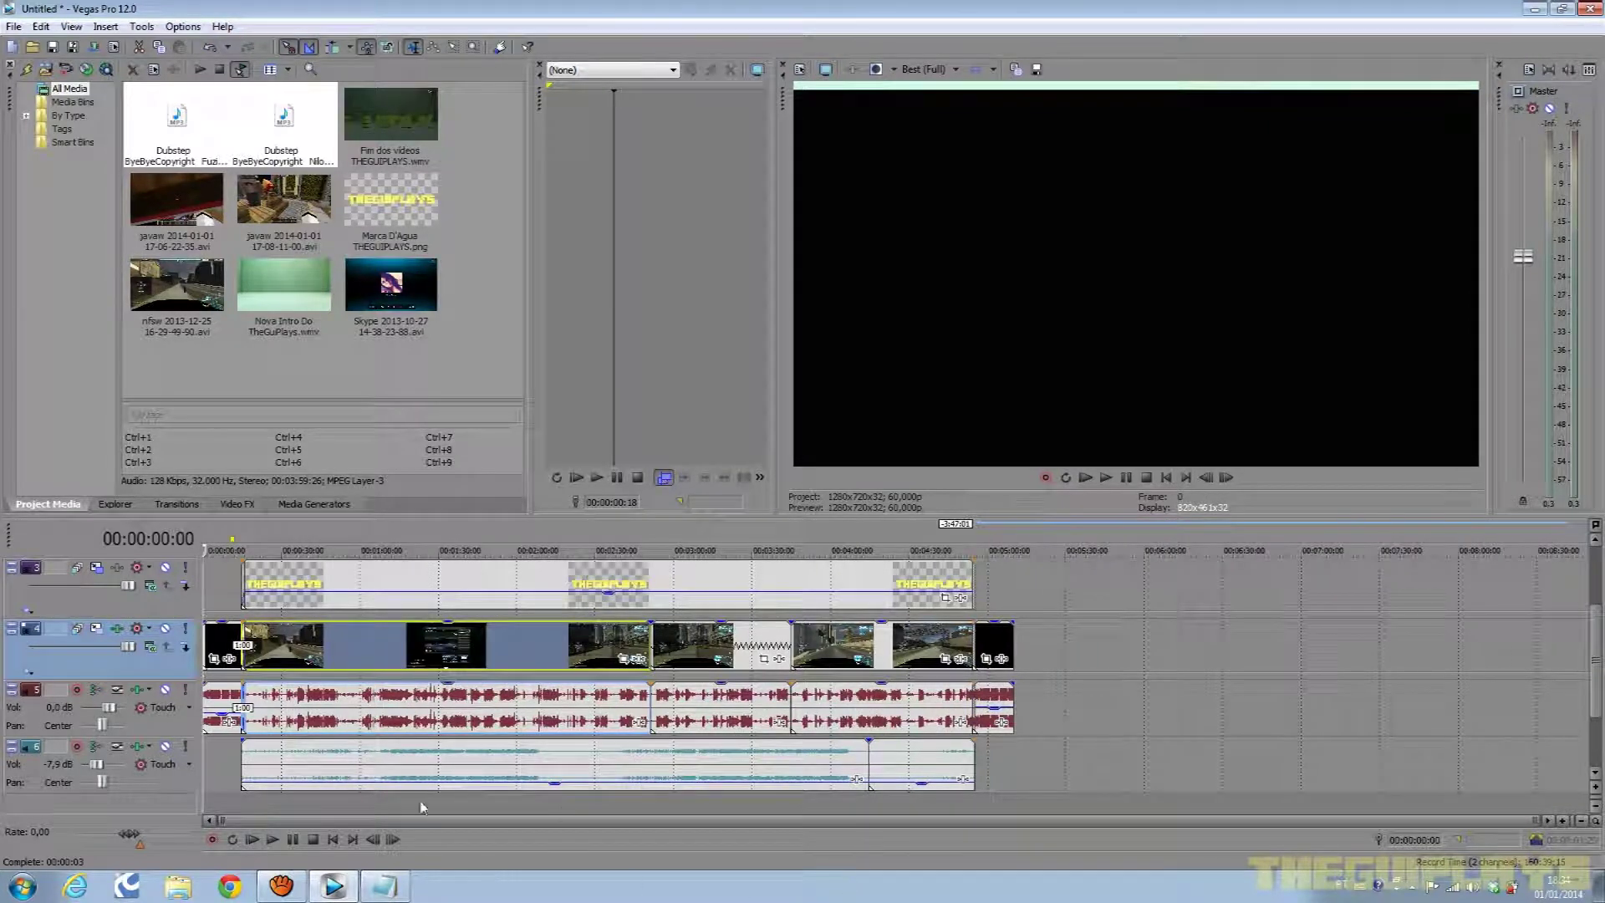
scroll(502, 763, up, 4)
scroll(648, 776, up, 4)
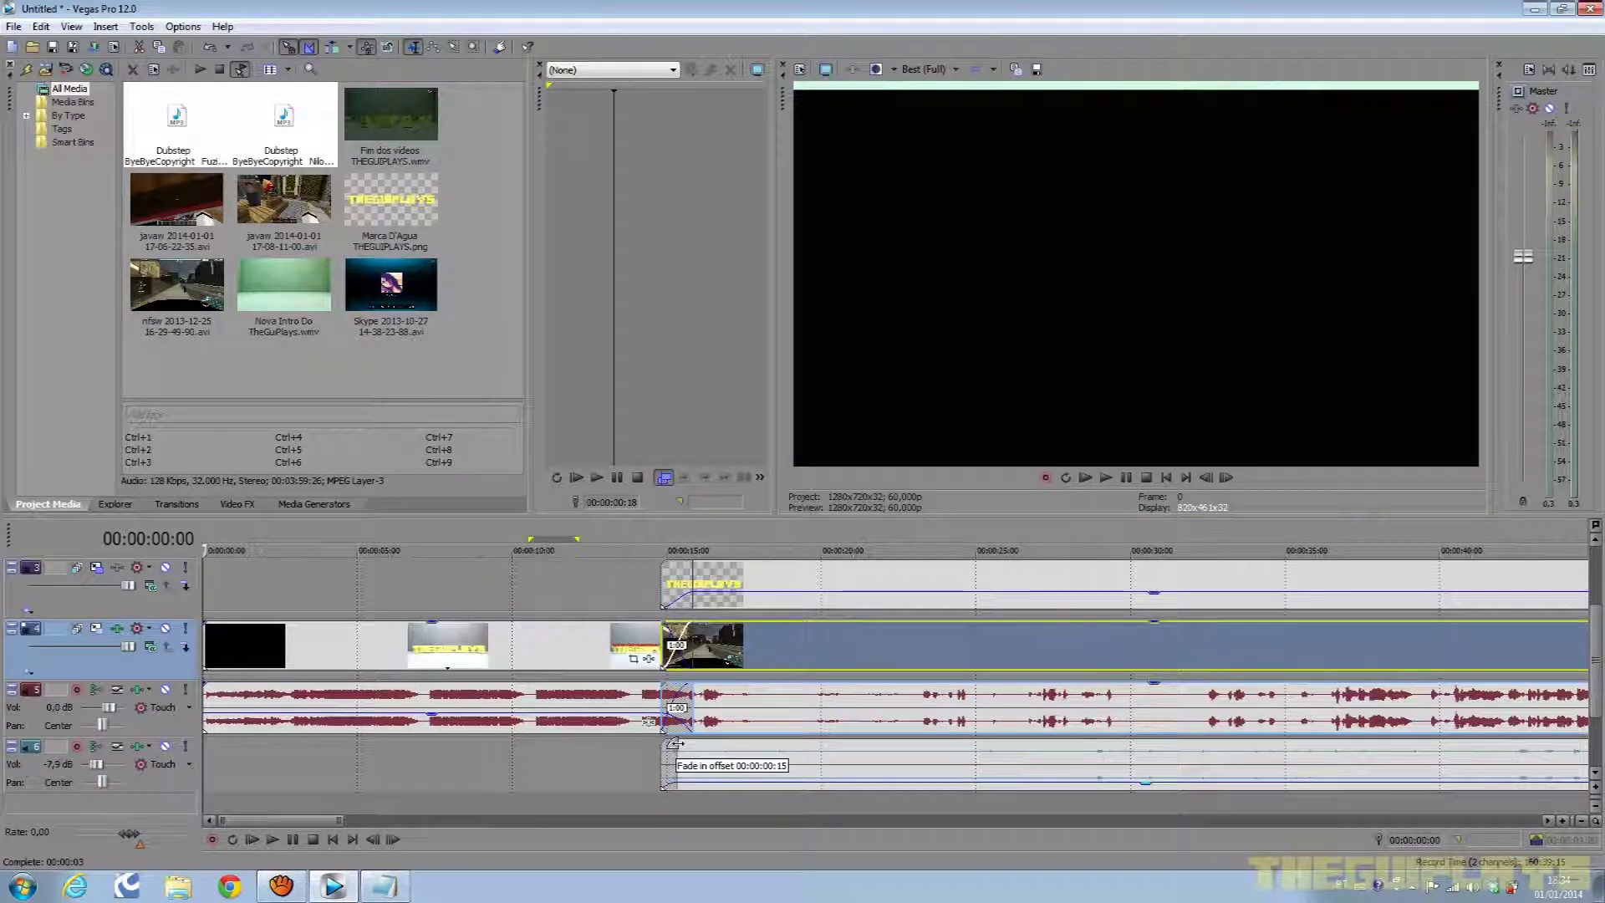
Fade out the end of the music on the lowest audio track to match the crossfade into the outro.
scroll(685, 750, down, 6)
scroll(684, 750, down, 2)
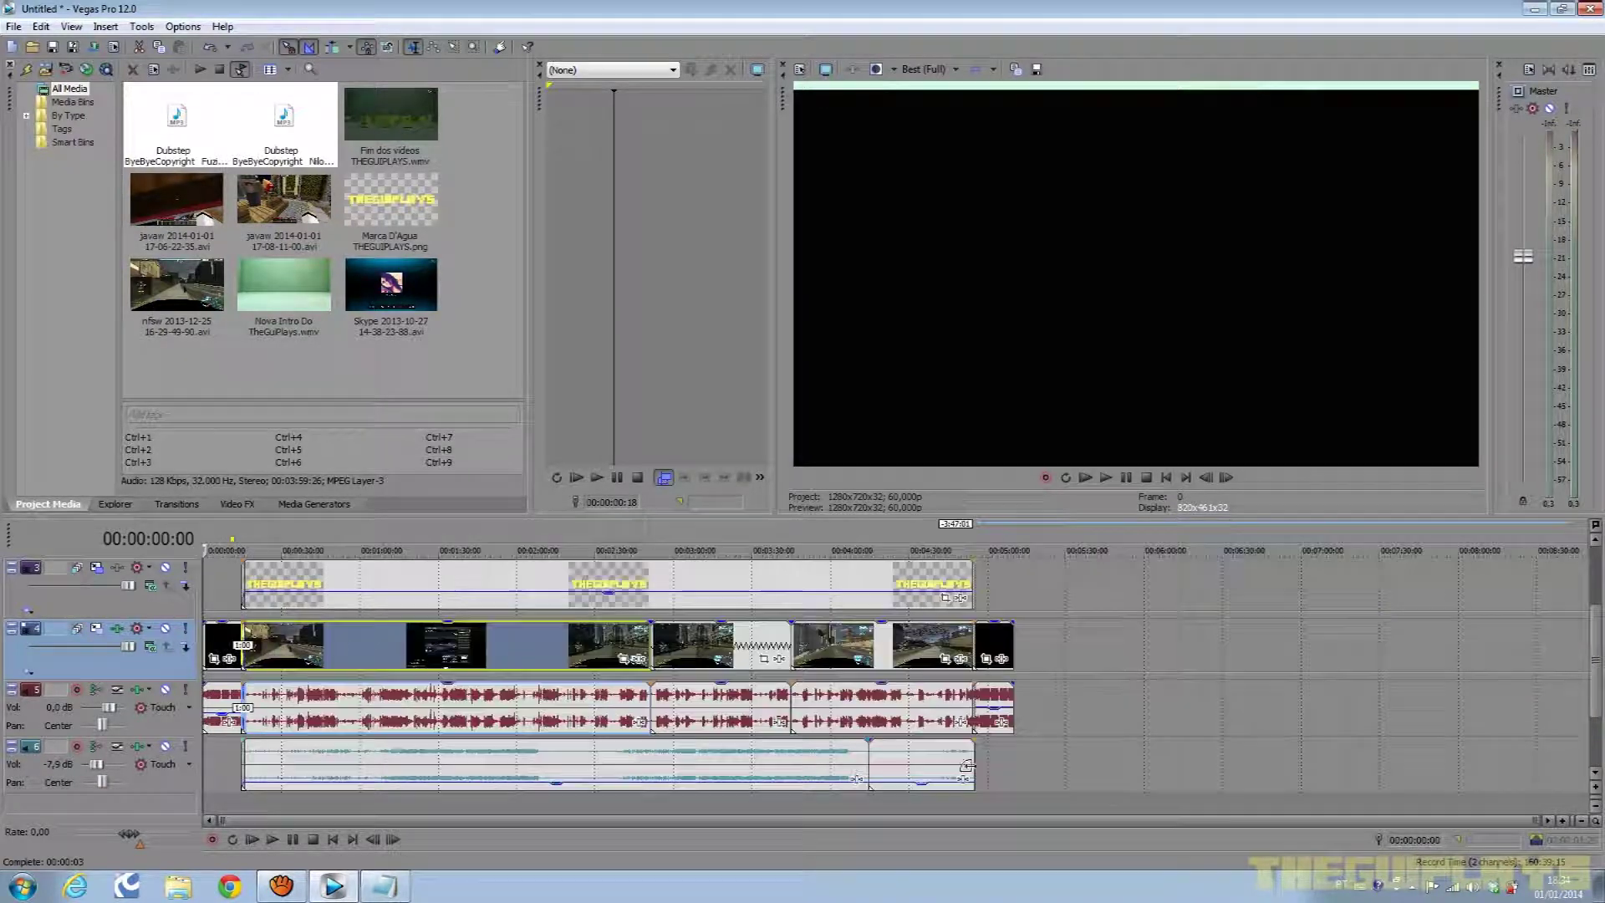
scroll(978, 747, up, 2)
scroll(1065, 736, down, 2)
click(1072, 740)
scroll(1066, 776, up, 8)
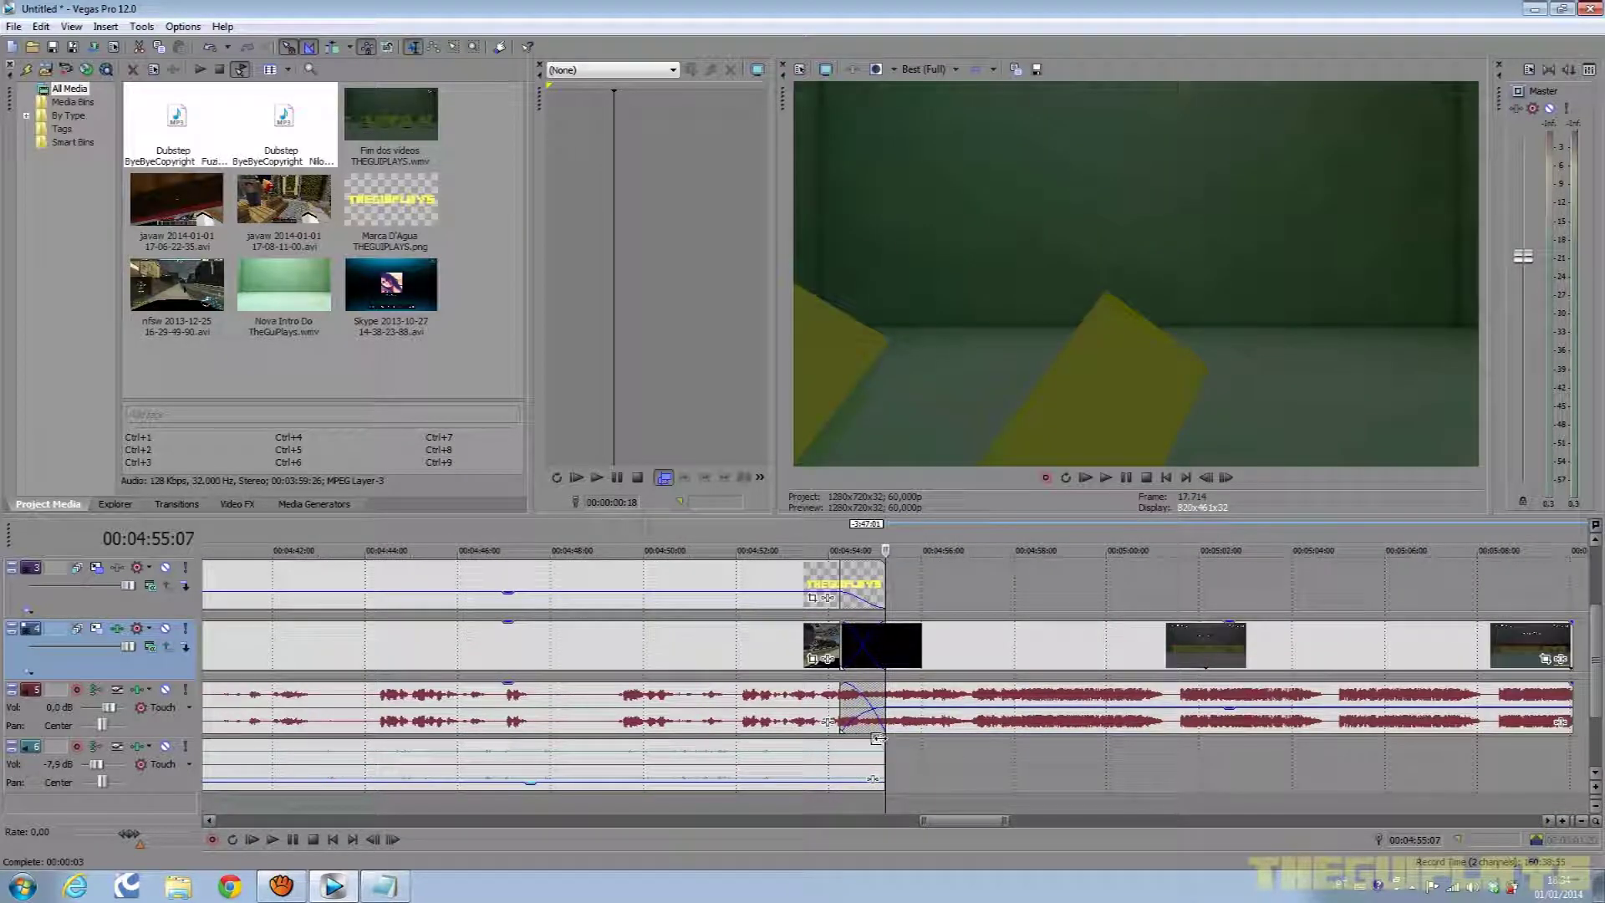
drag(882, 740, 840, 744)
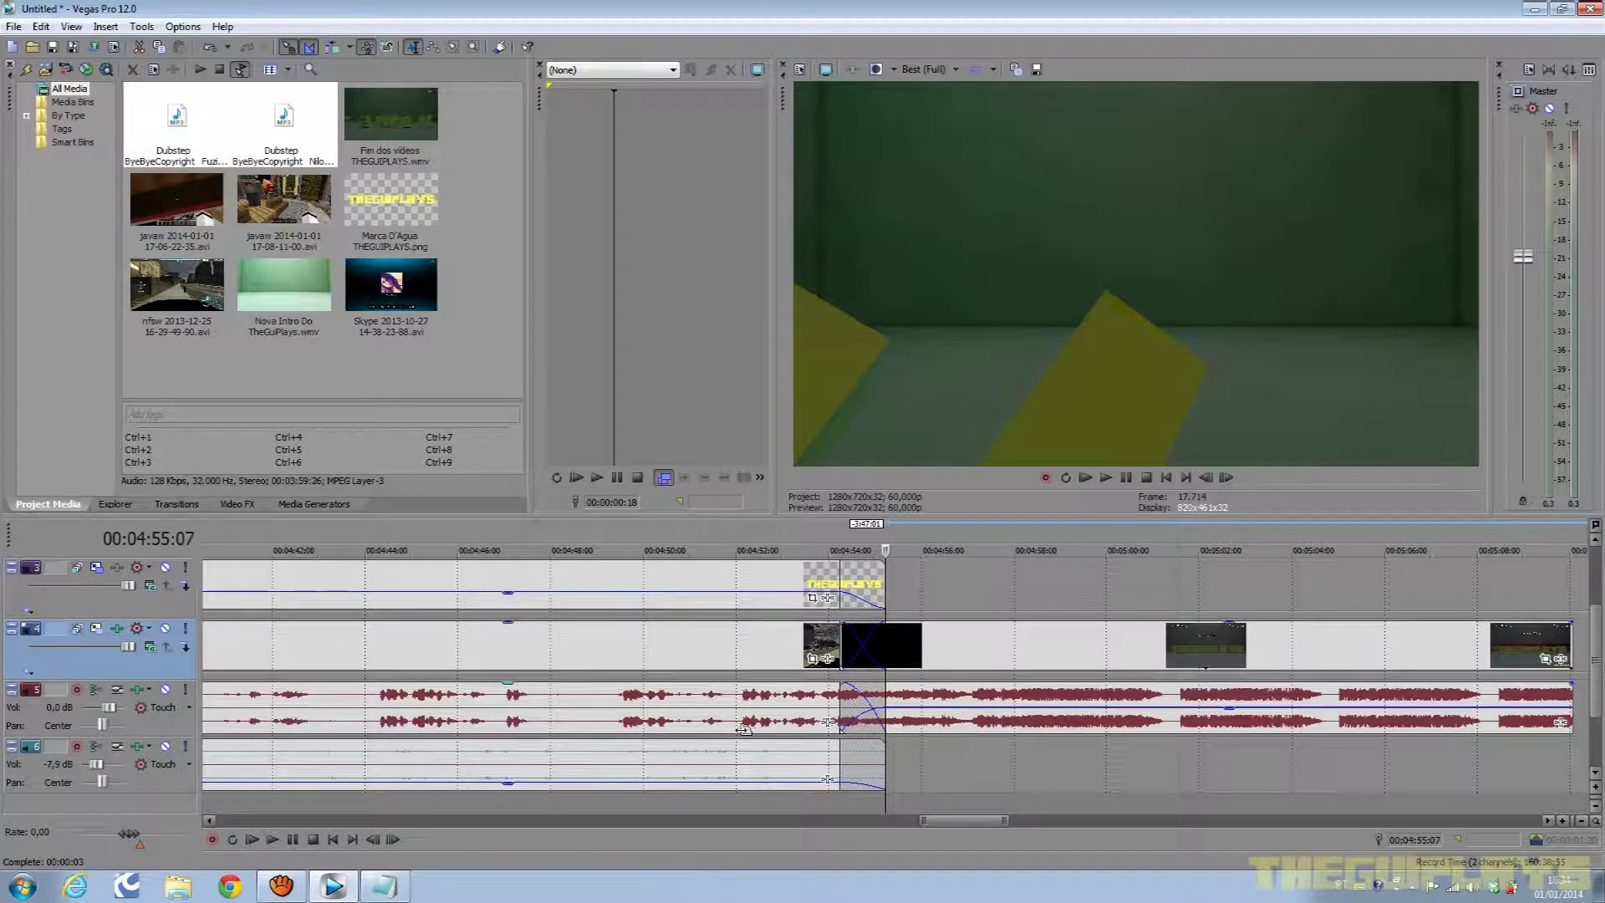
scroll(841, 744, down, 8)
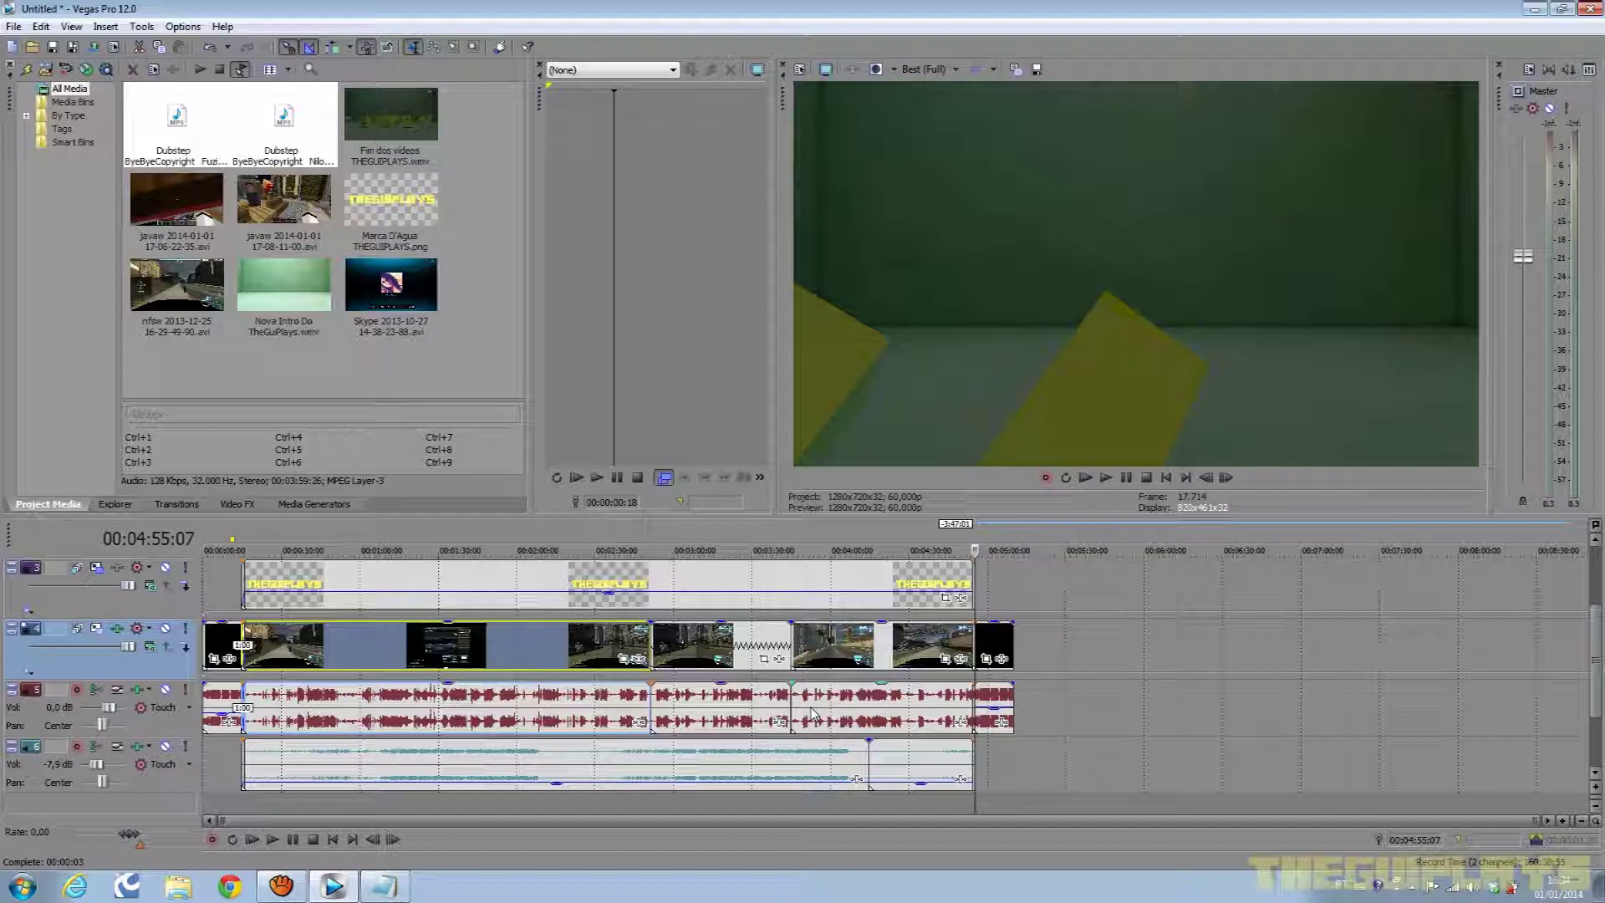
Examine the time stretch and pitch settings in the sped-up audio event's properties and close them without changes.
click(695, 715)
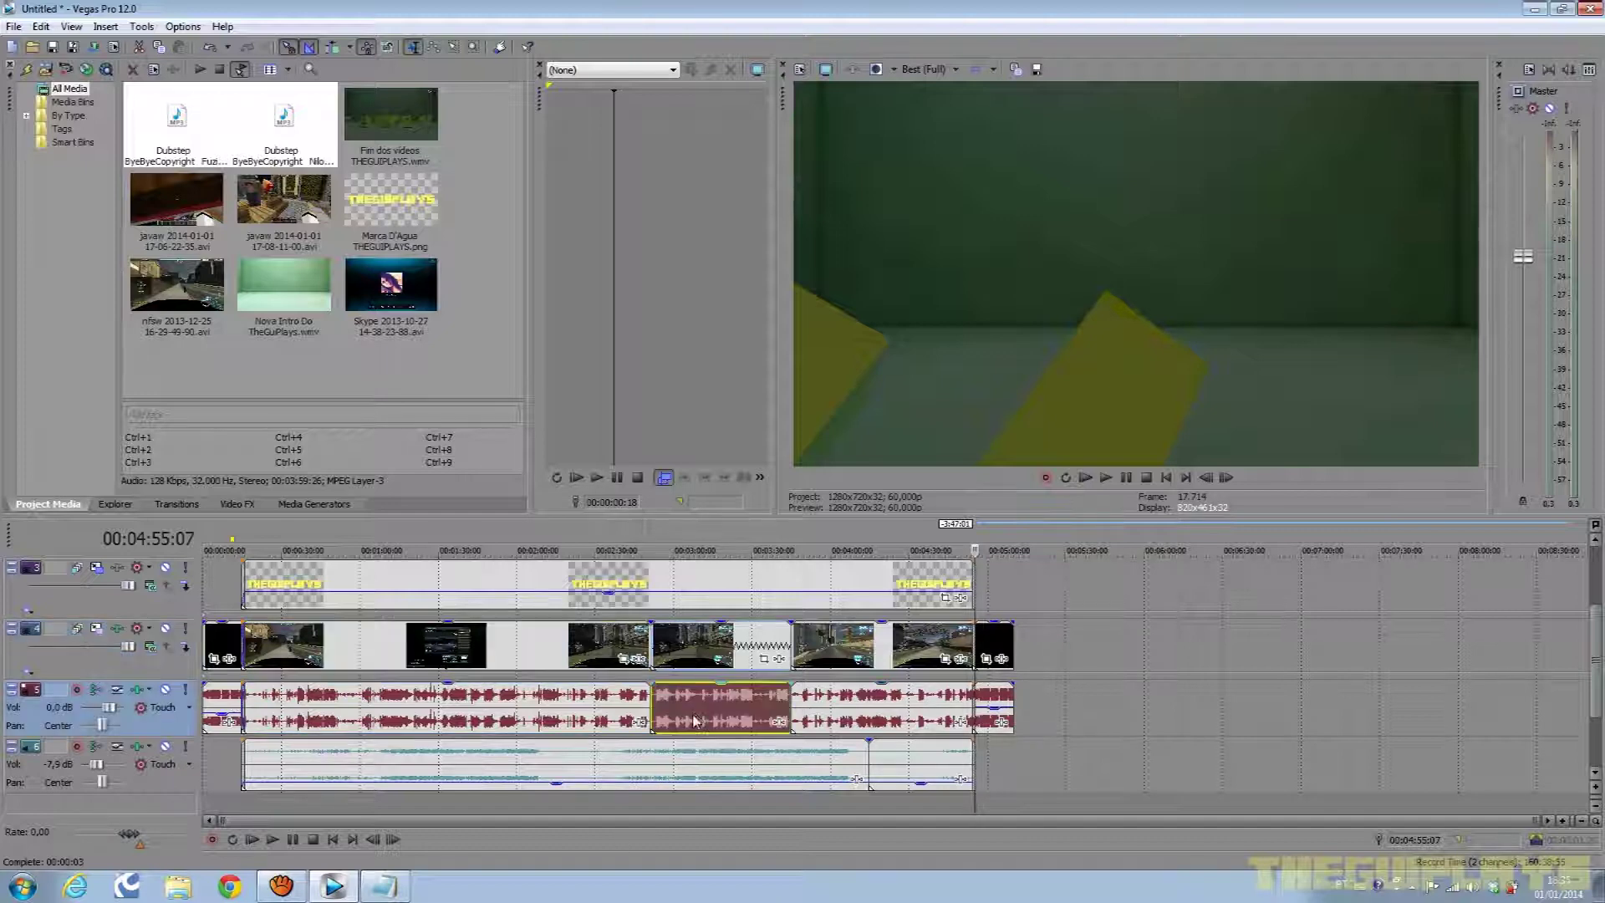
right_click(696, 716)
click(726, 704)
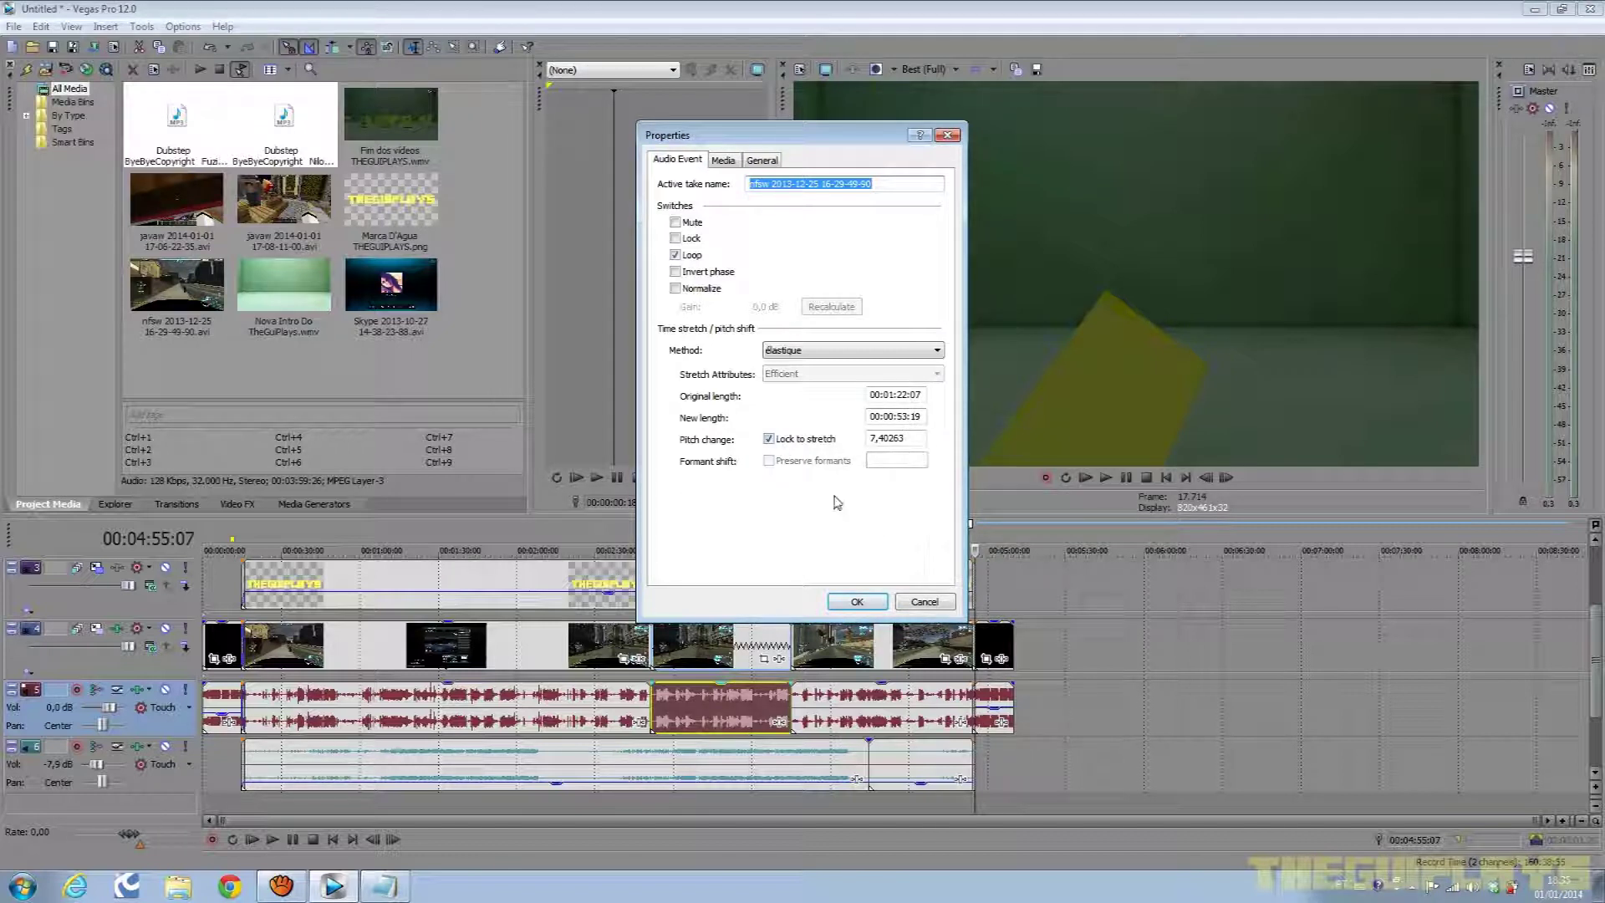
click(951, 607)
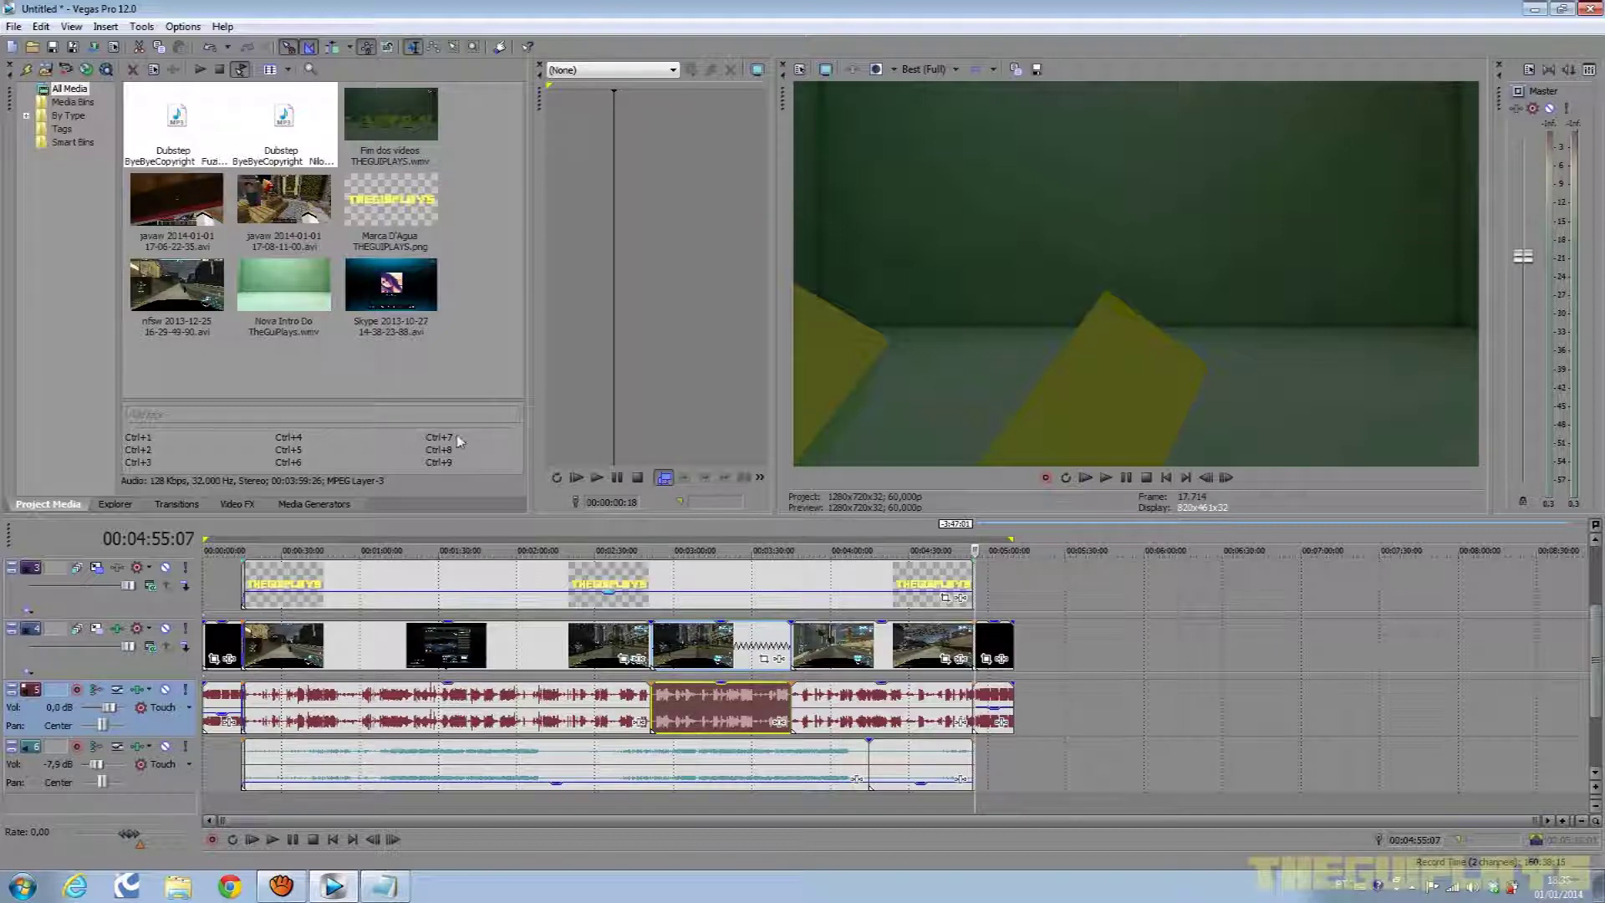
Open the render settings for the project and name the output file teste.
click(10, 27)
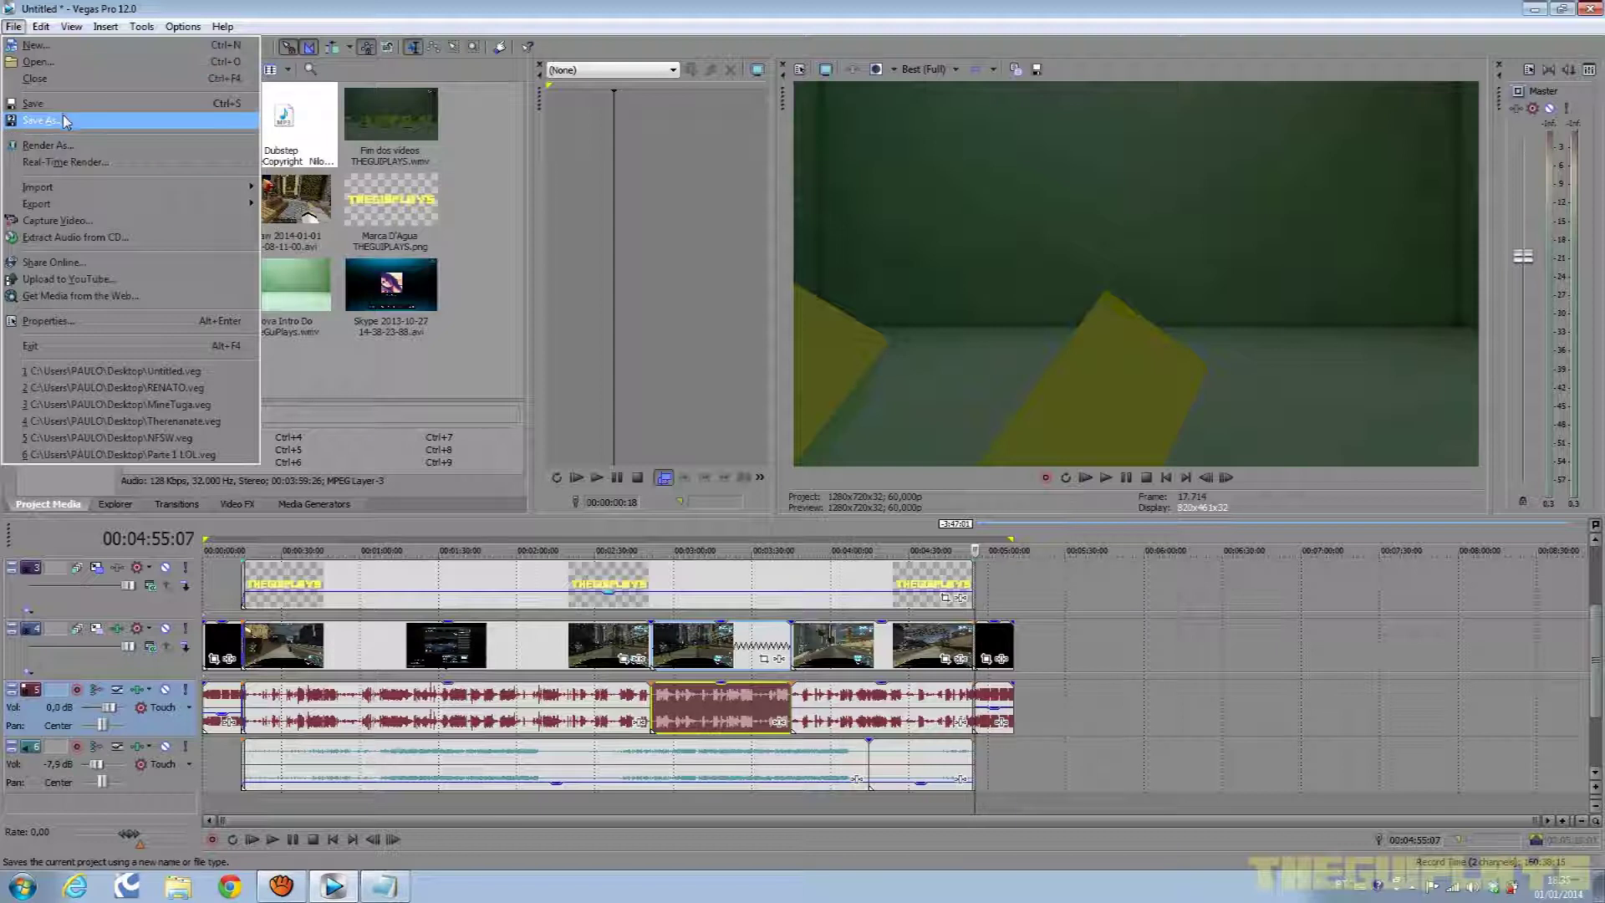
click(74, 146)
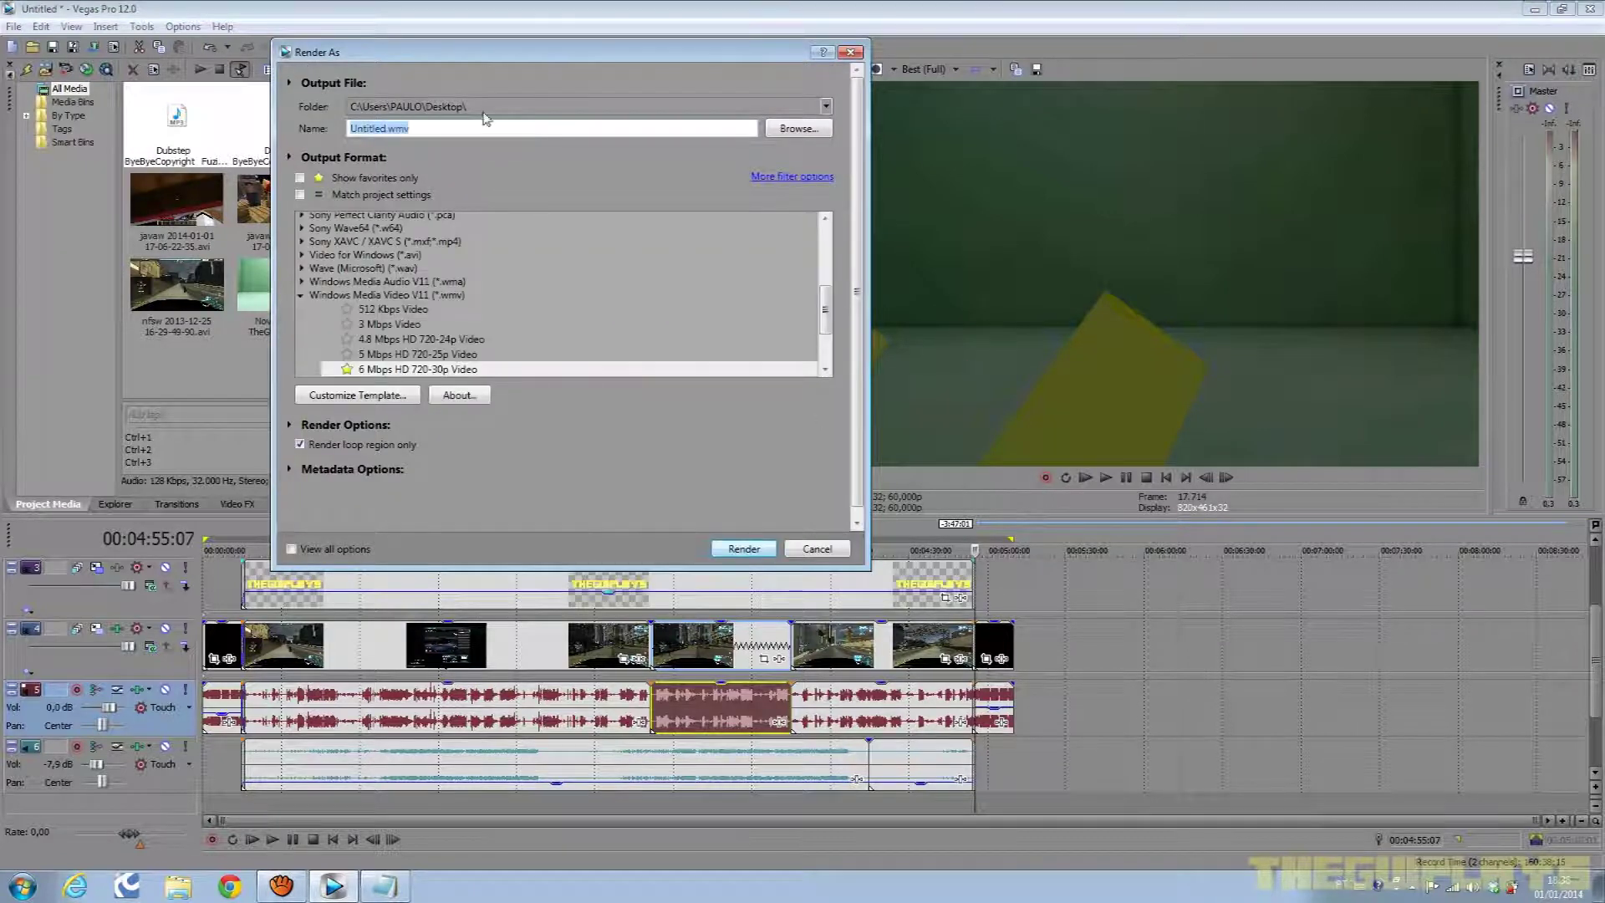
text(teste)
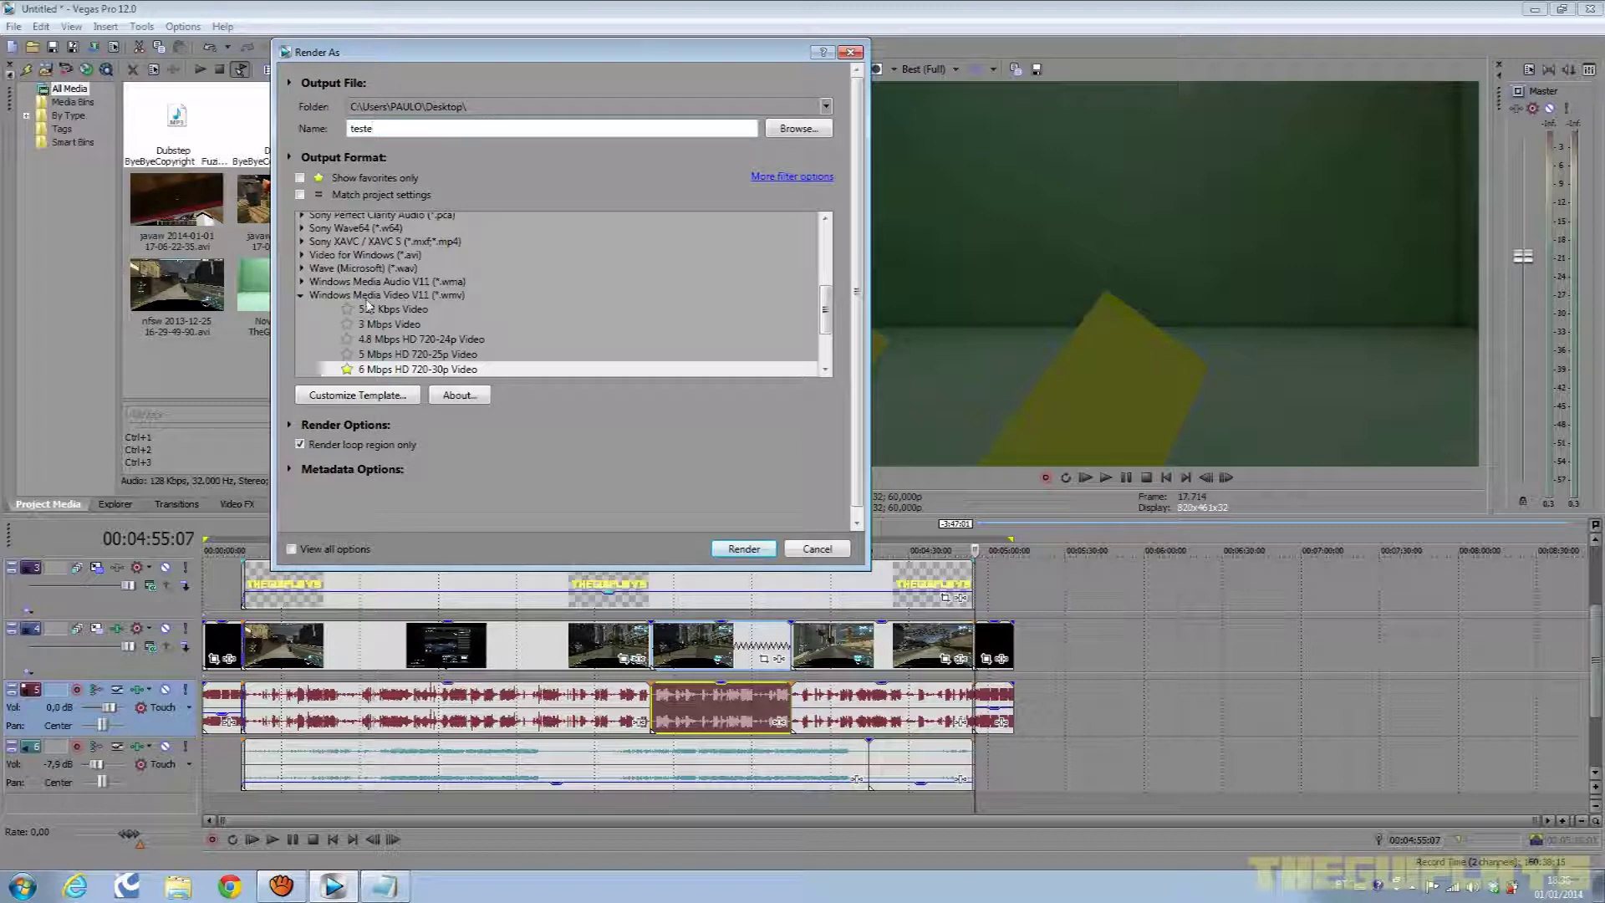
Browse the output formats and choose the Windows Media Video V11 template 6 Mbps HD 720-30p Video.
click(302, 296)
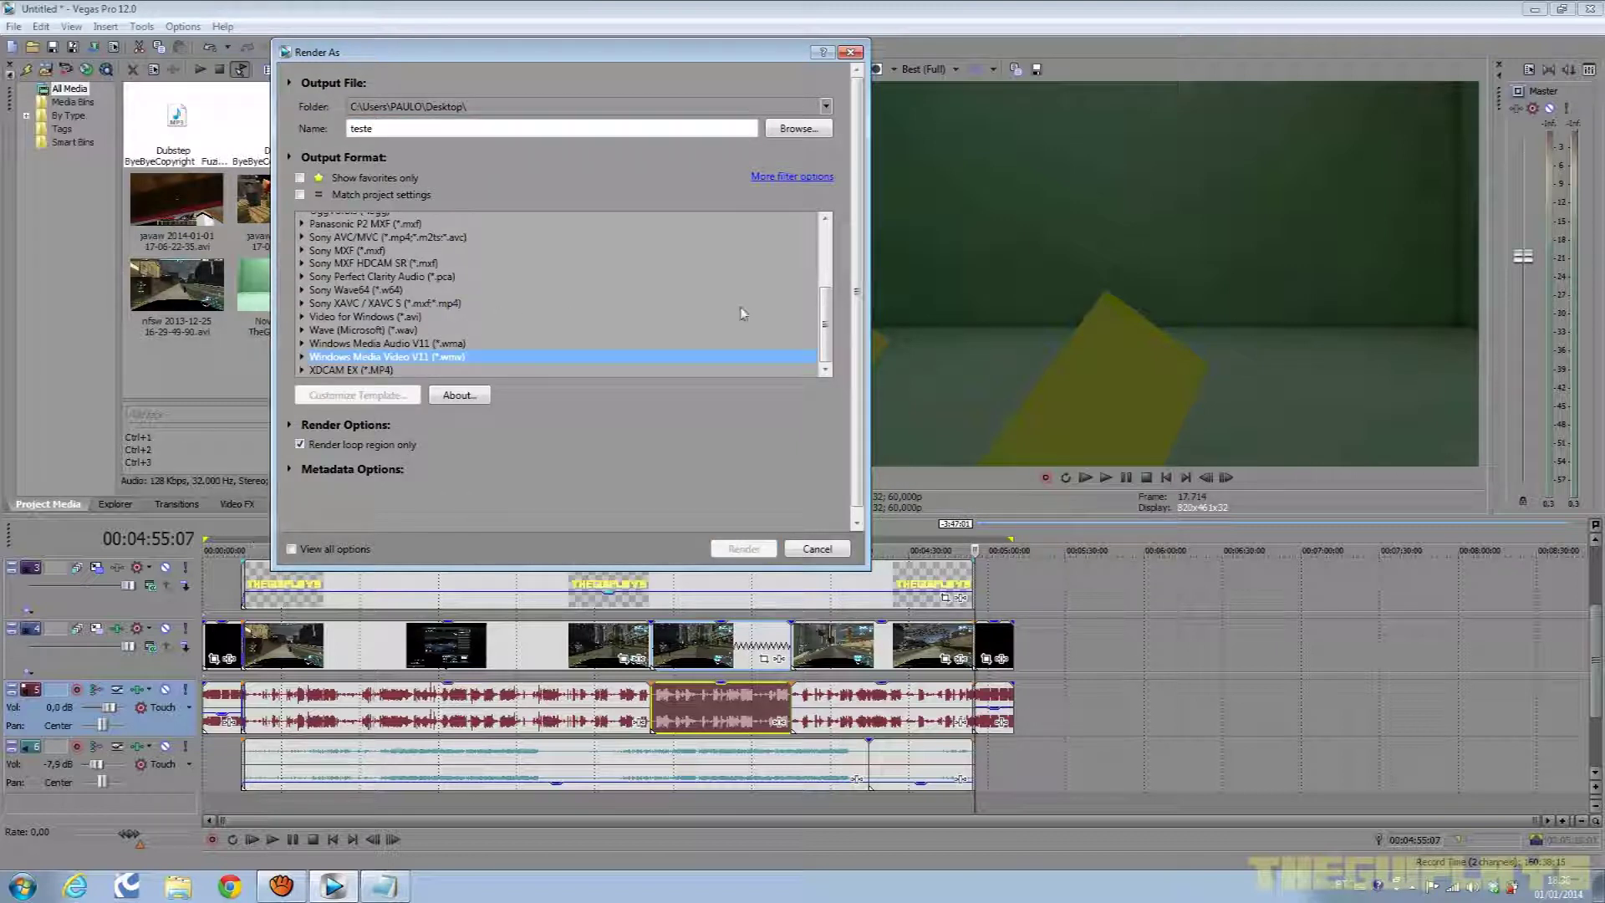
drag(826, 341, 843, 221)
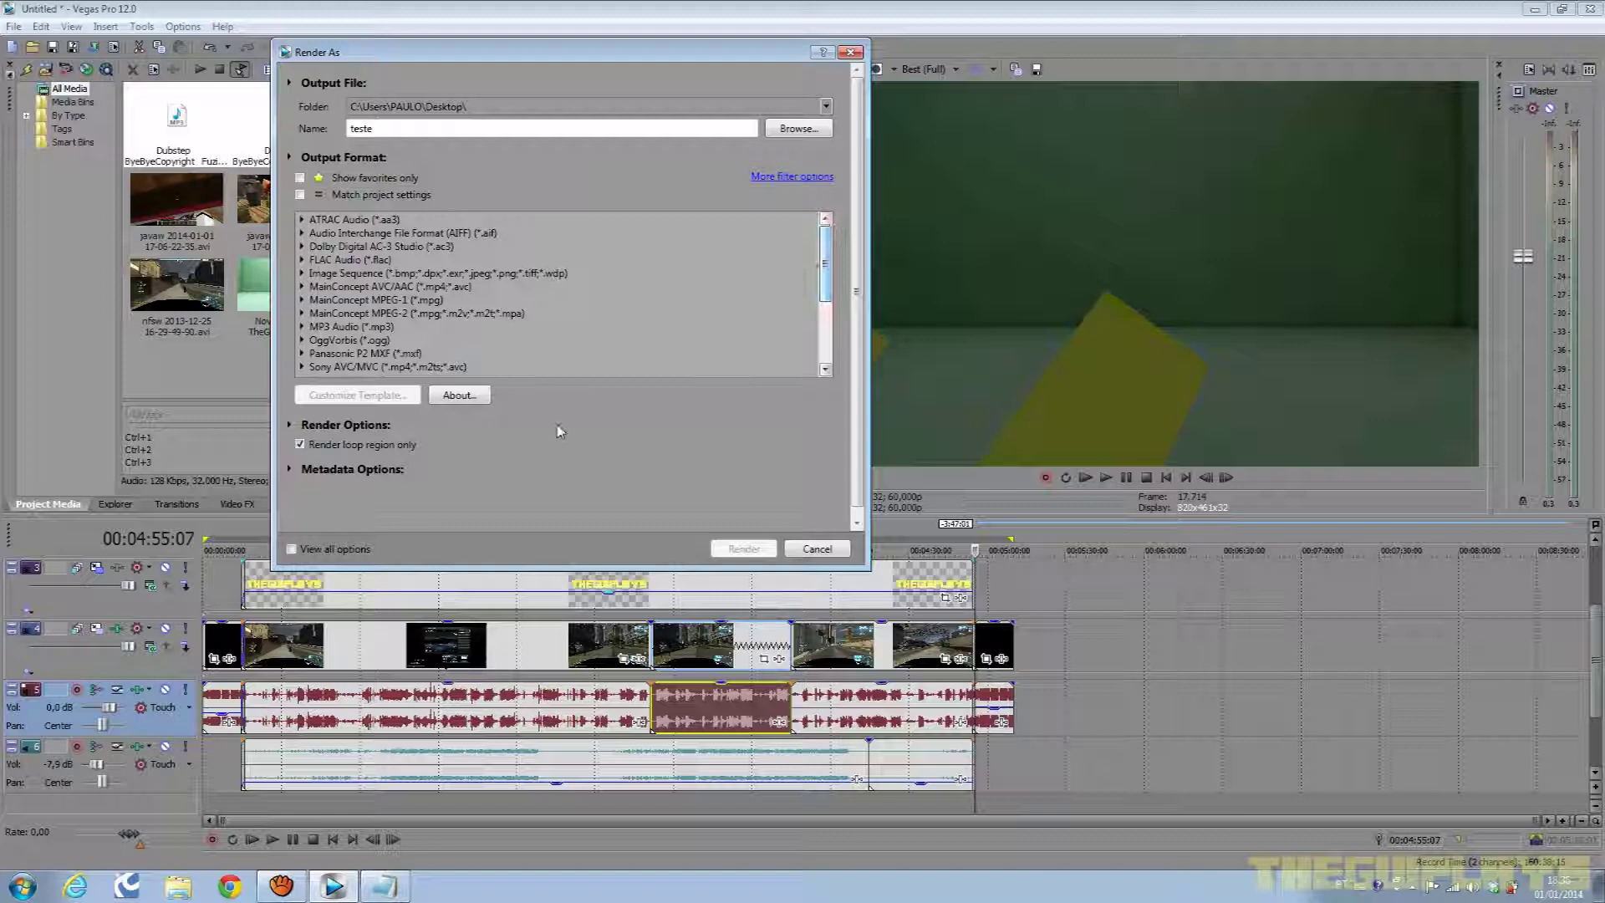
drag(834, 251, 833, 324)
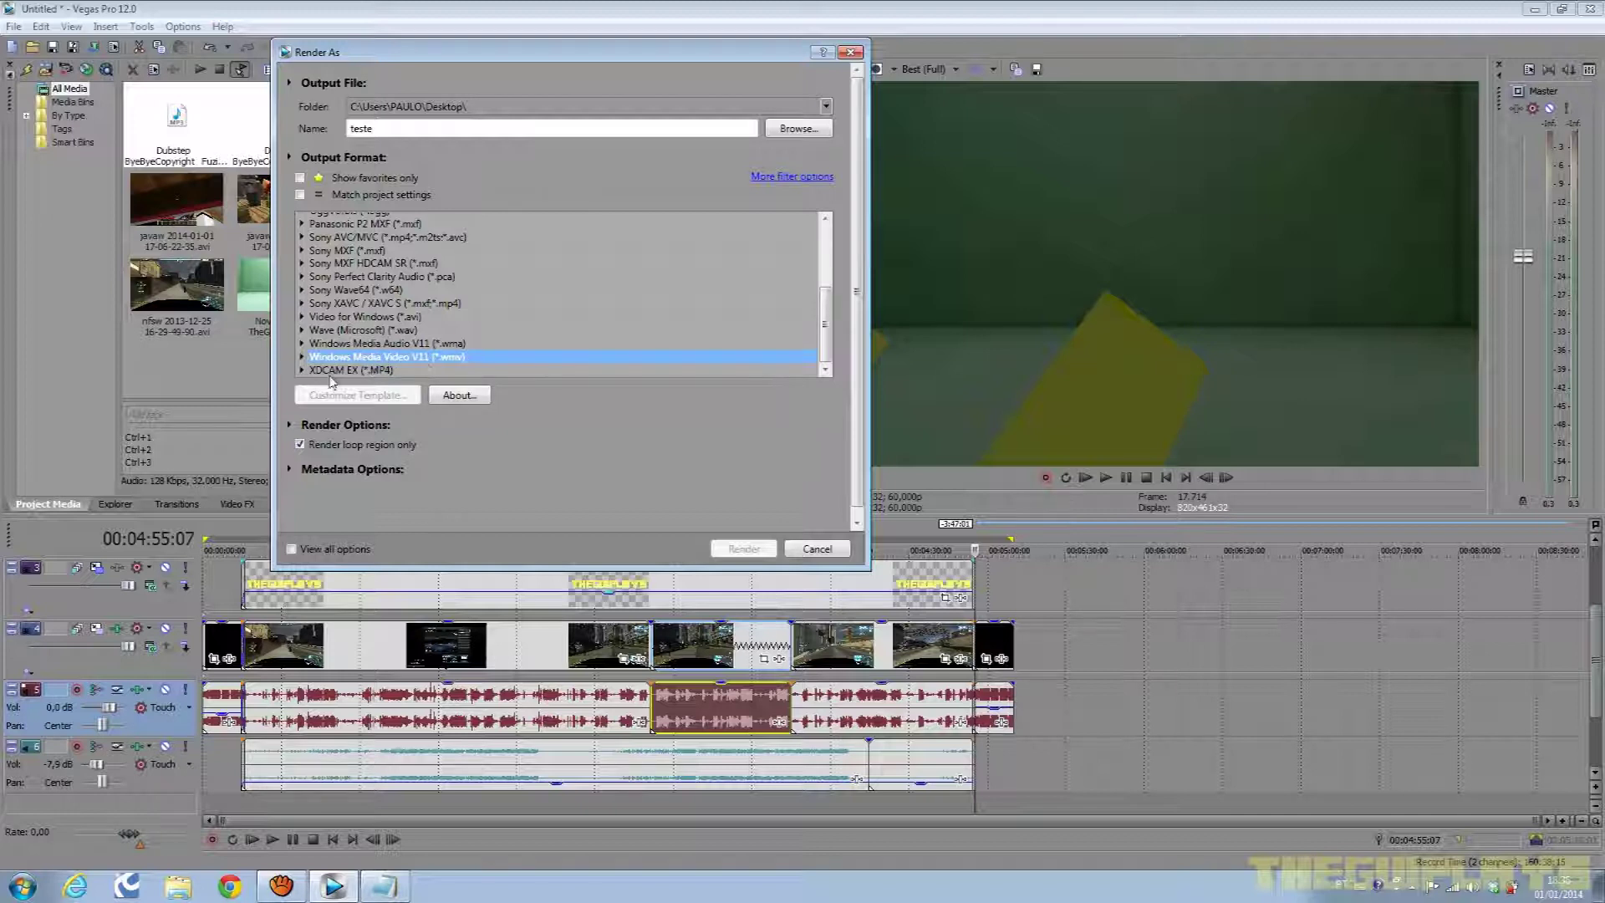
click(301, 358)
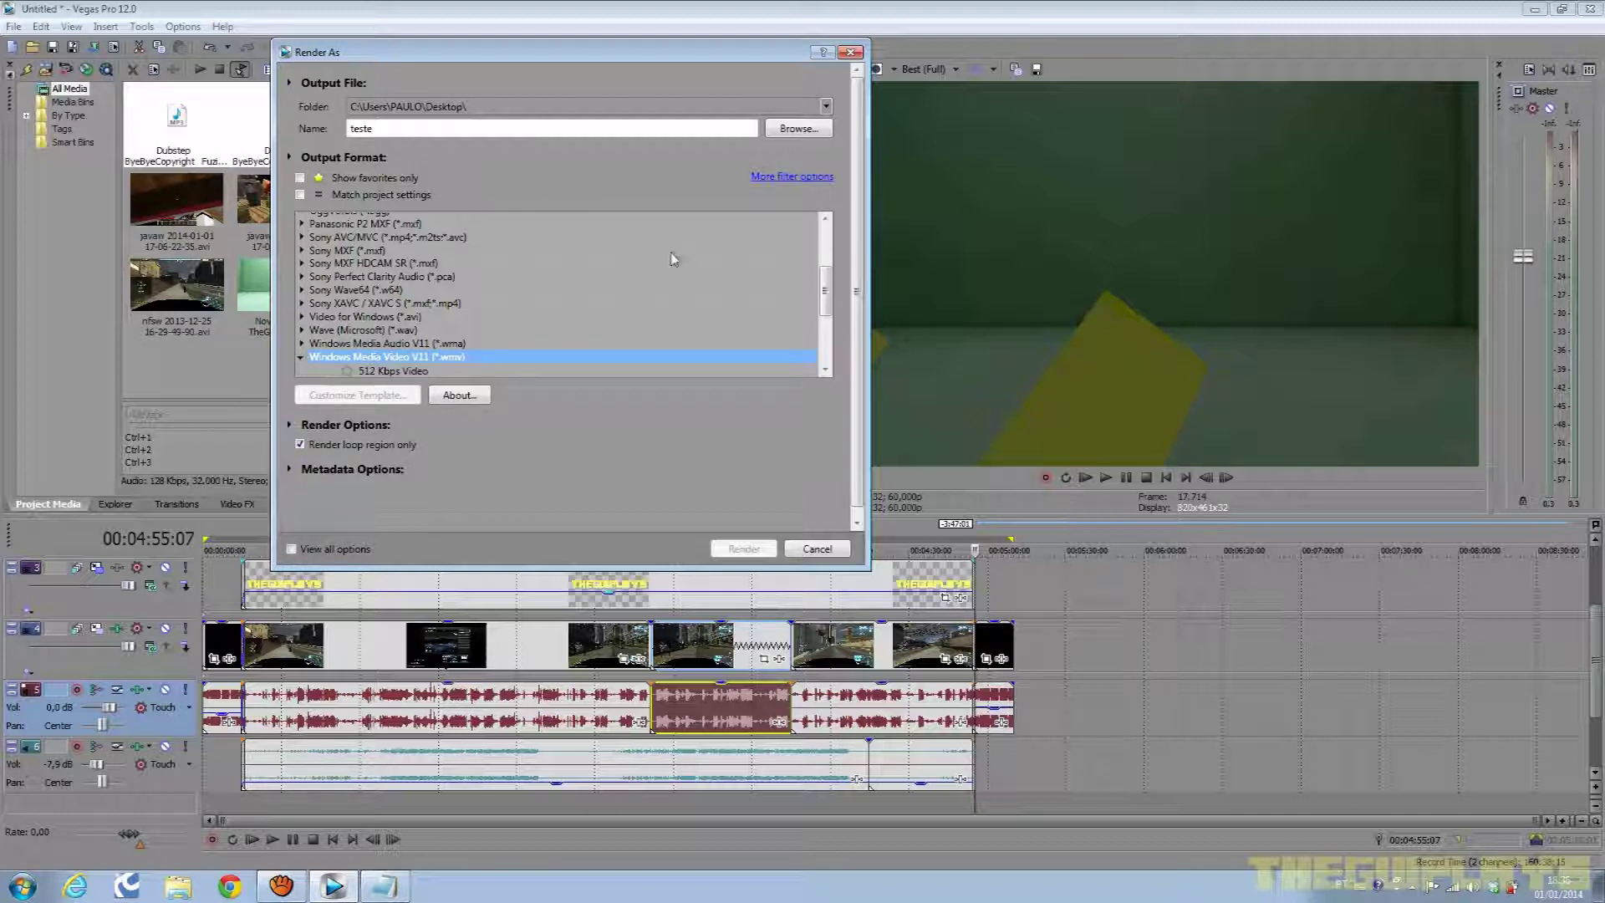
scroll(668, 262, down, 3)
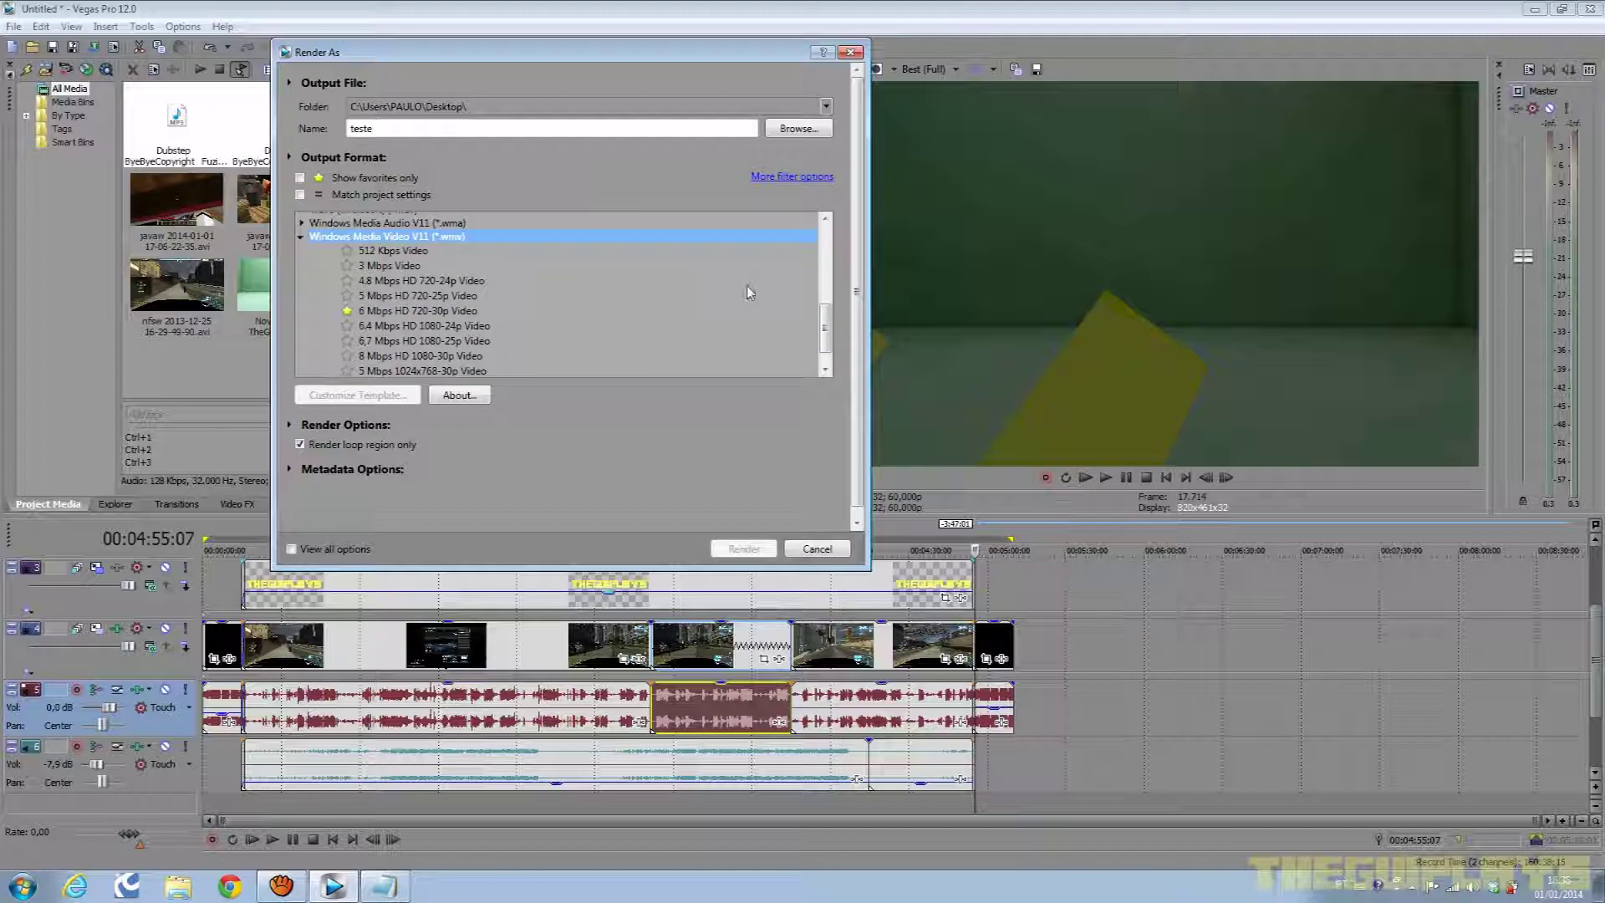
scroll(757, 284, down, 1)
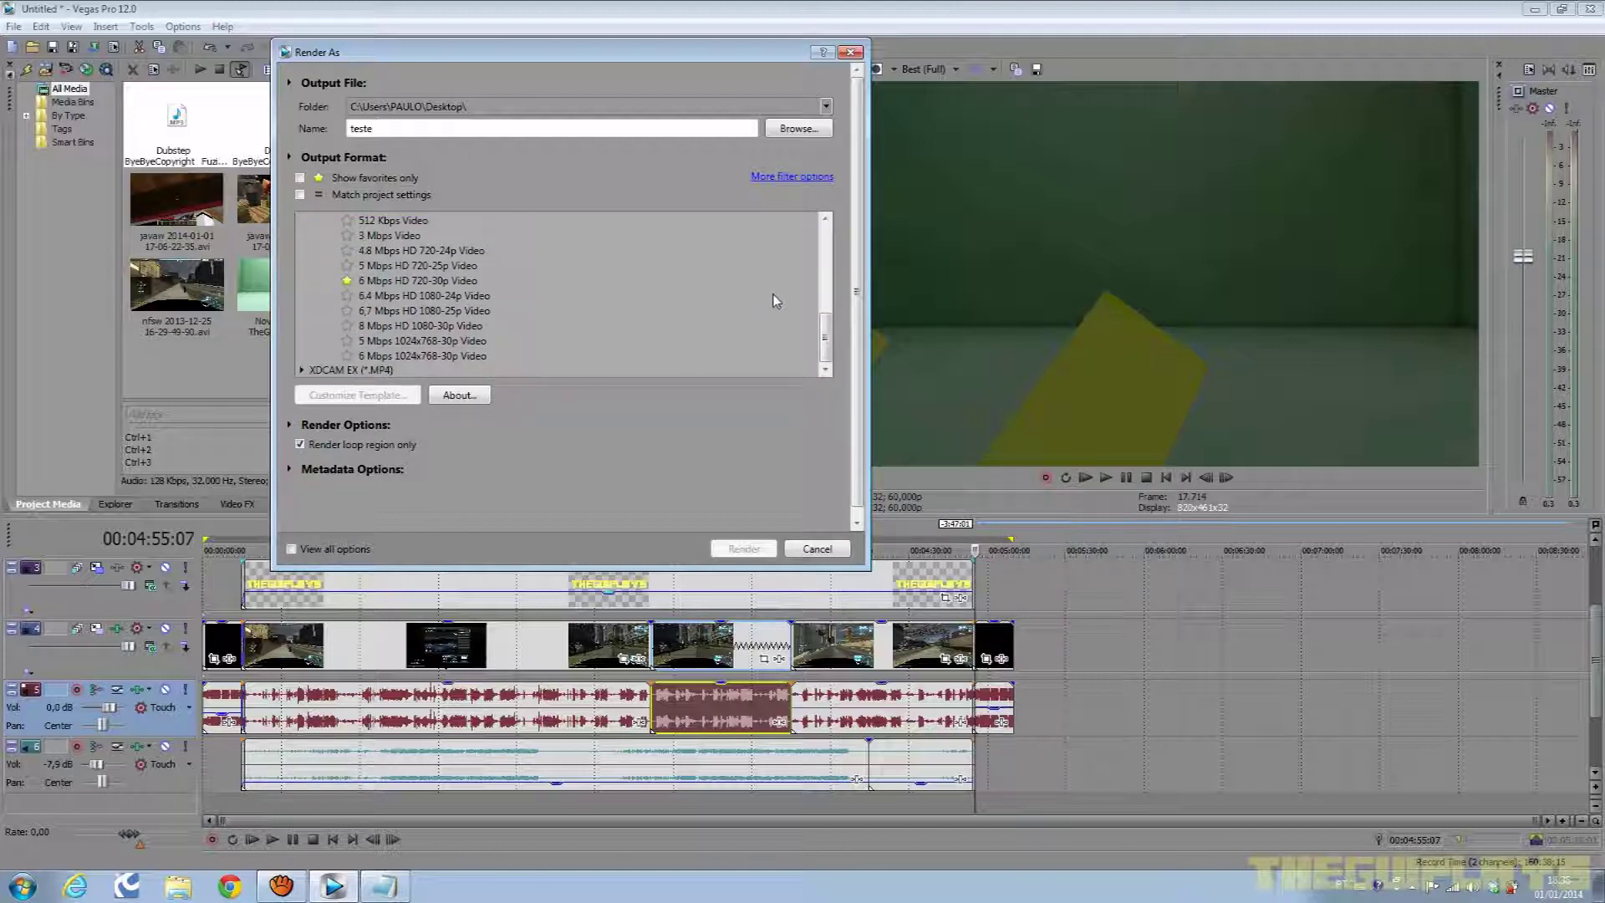
click(367, 284)
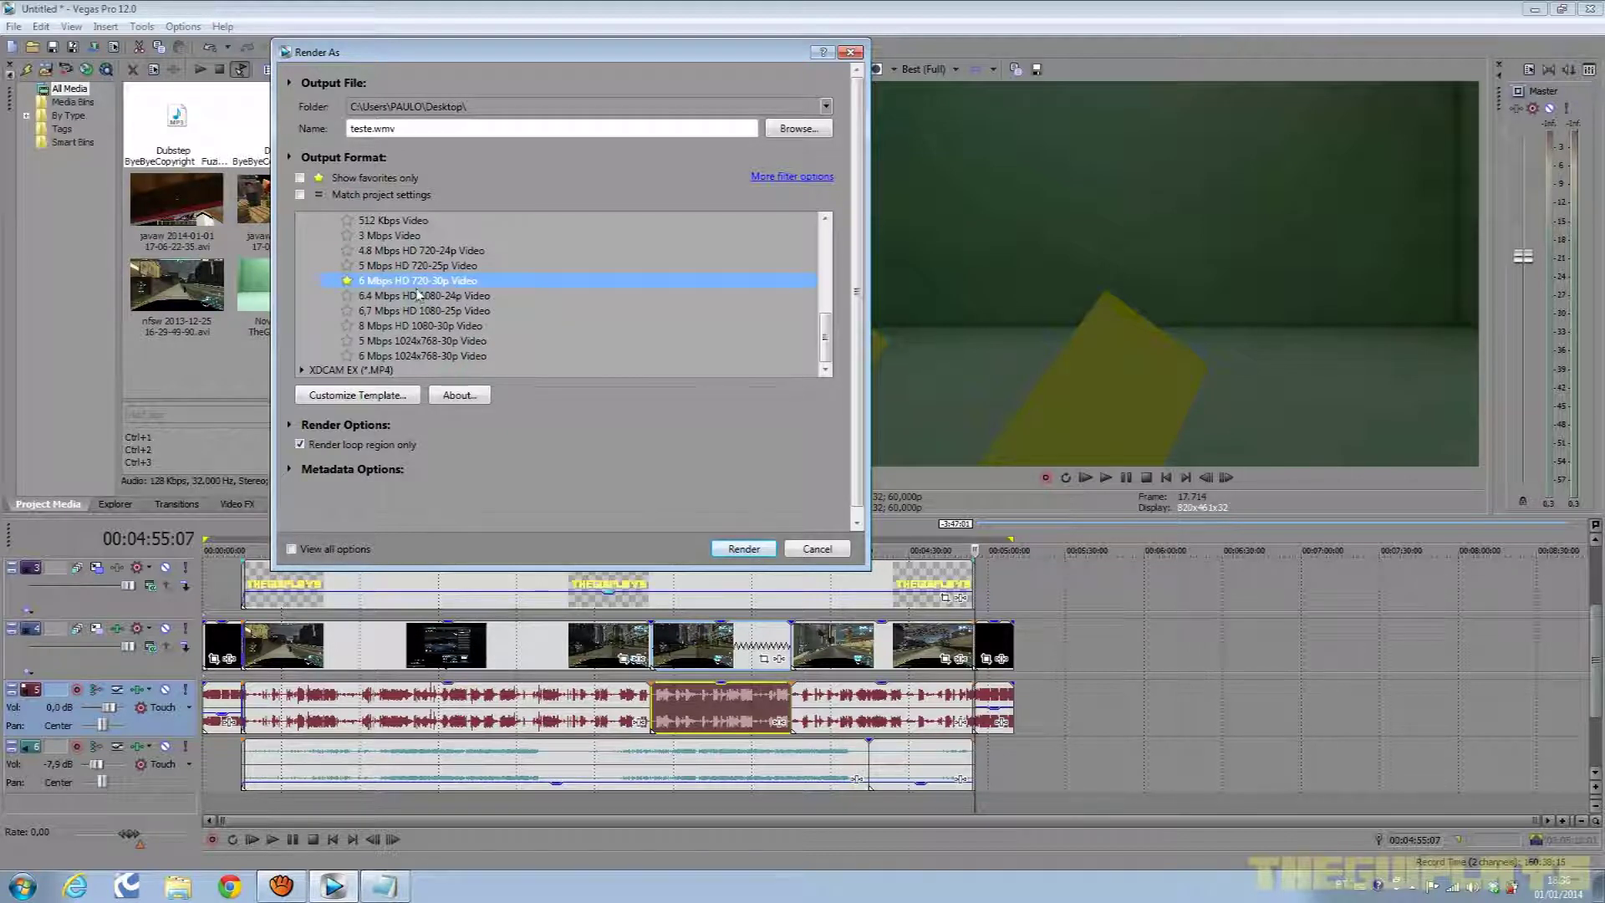
Mark the 8 Mbps HD 1080-30p Video template as a favorite and start the render with 6 Mbps HD 720-30p Video.
click(347, 326)
click(365, 328)
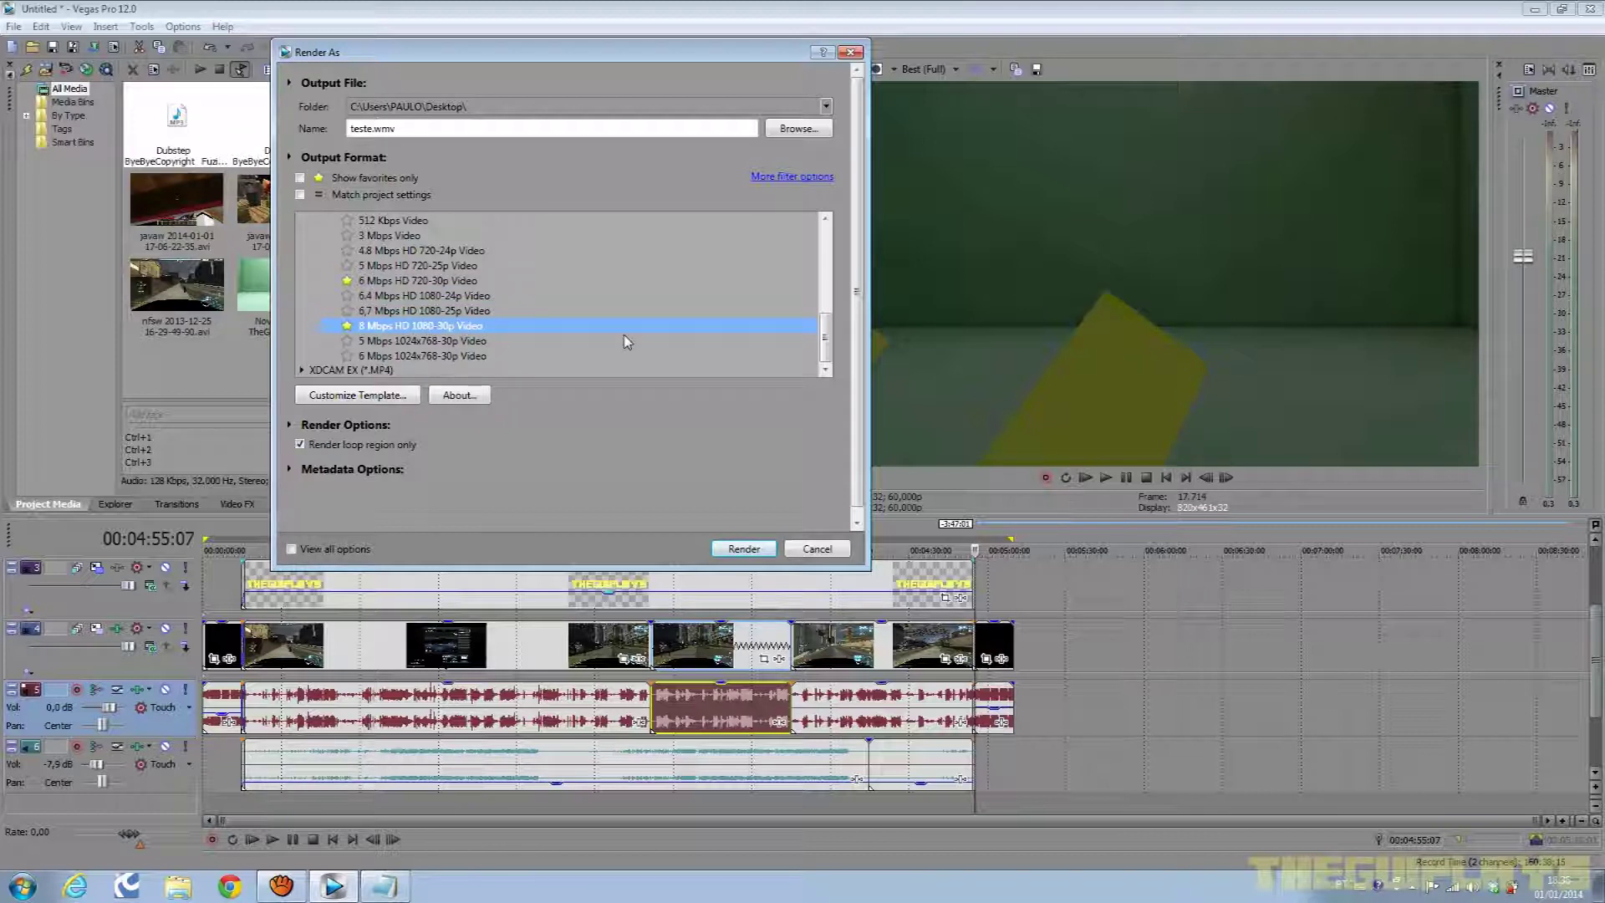
click(438, 282)
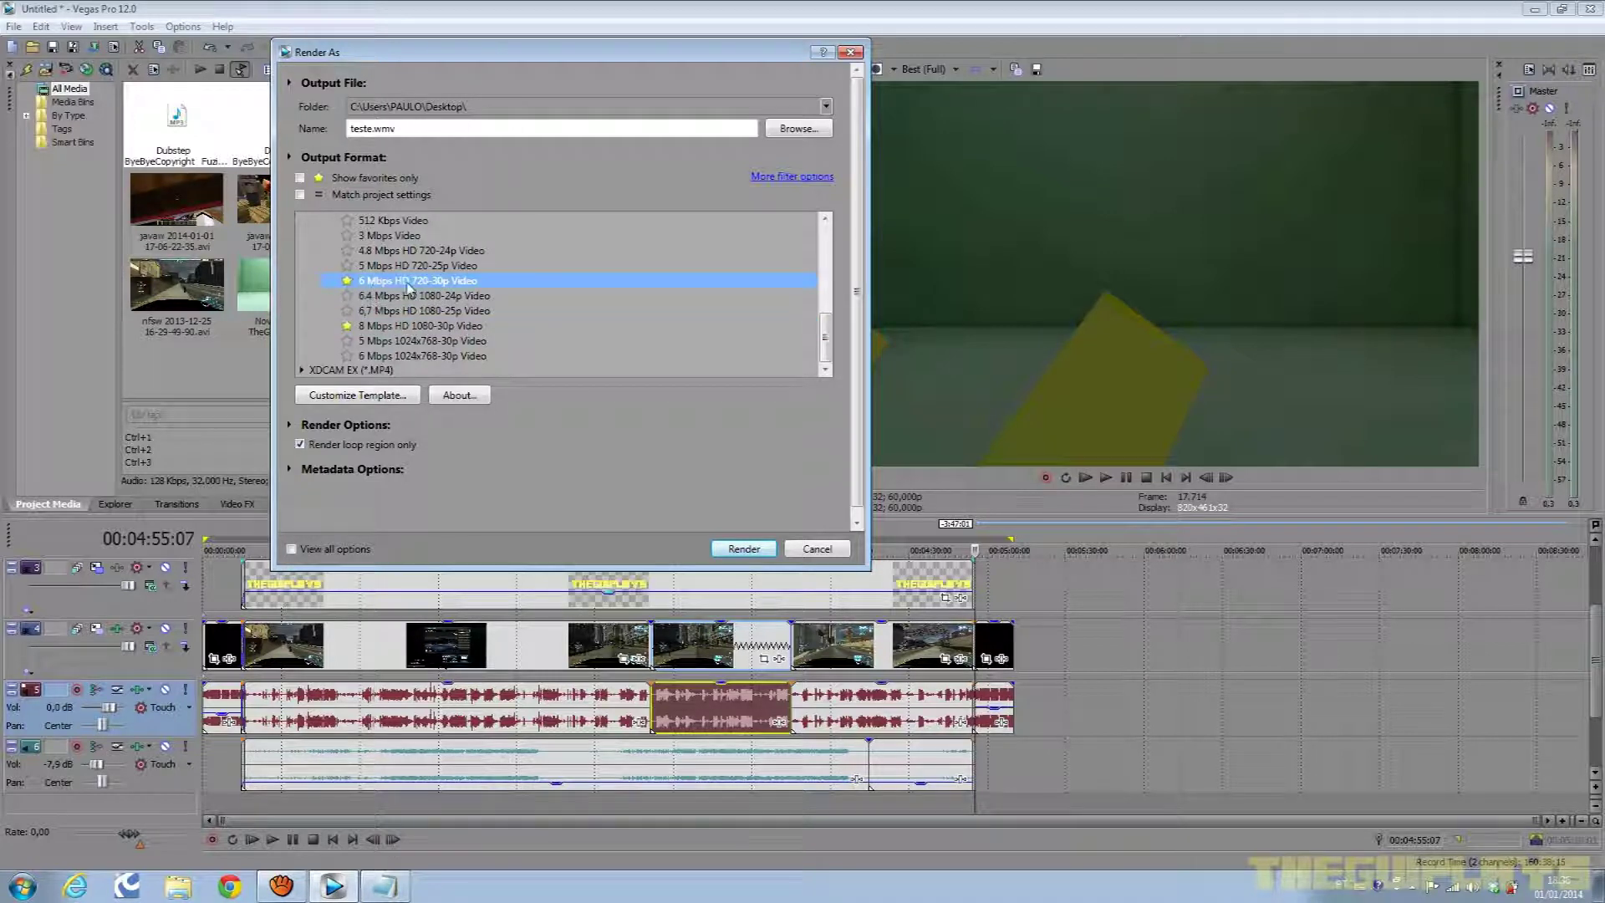
click(416, 328)
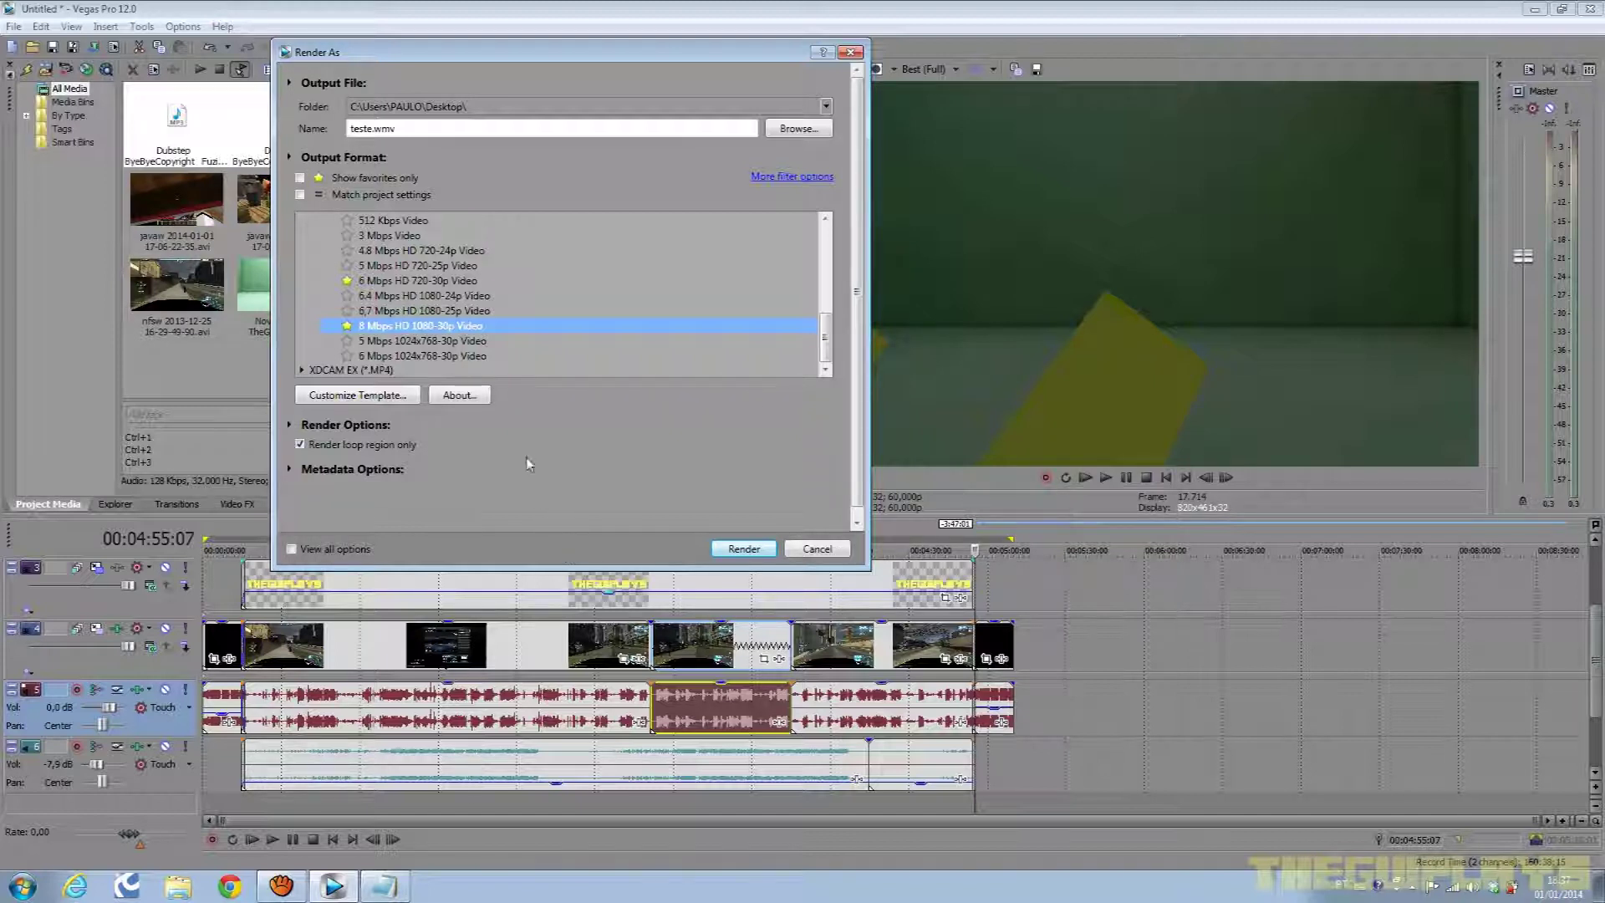
click(407, 283)
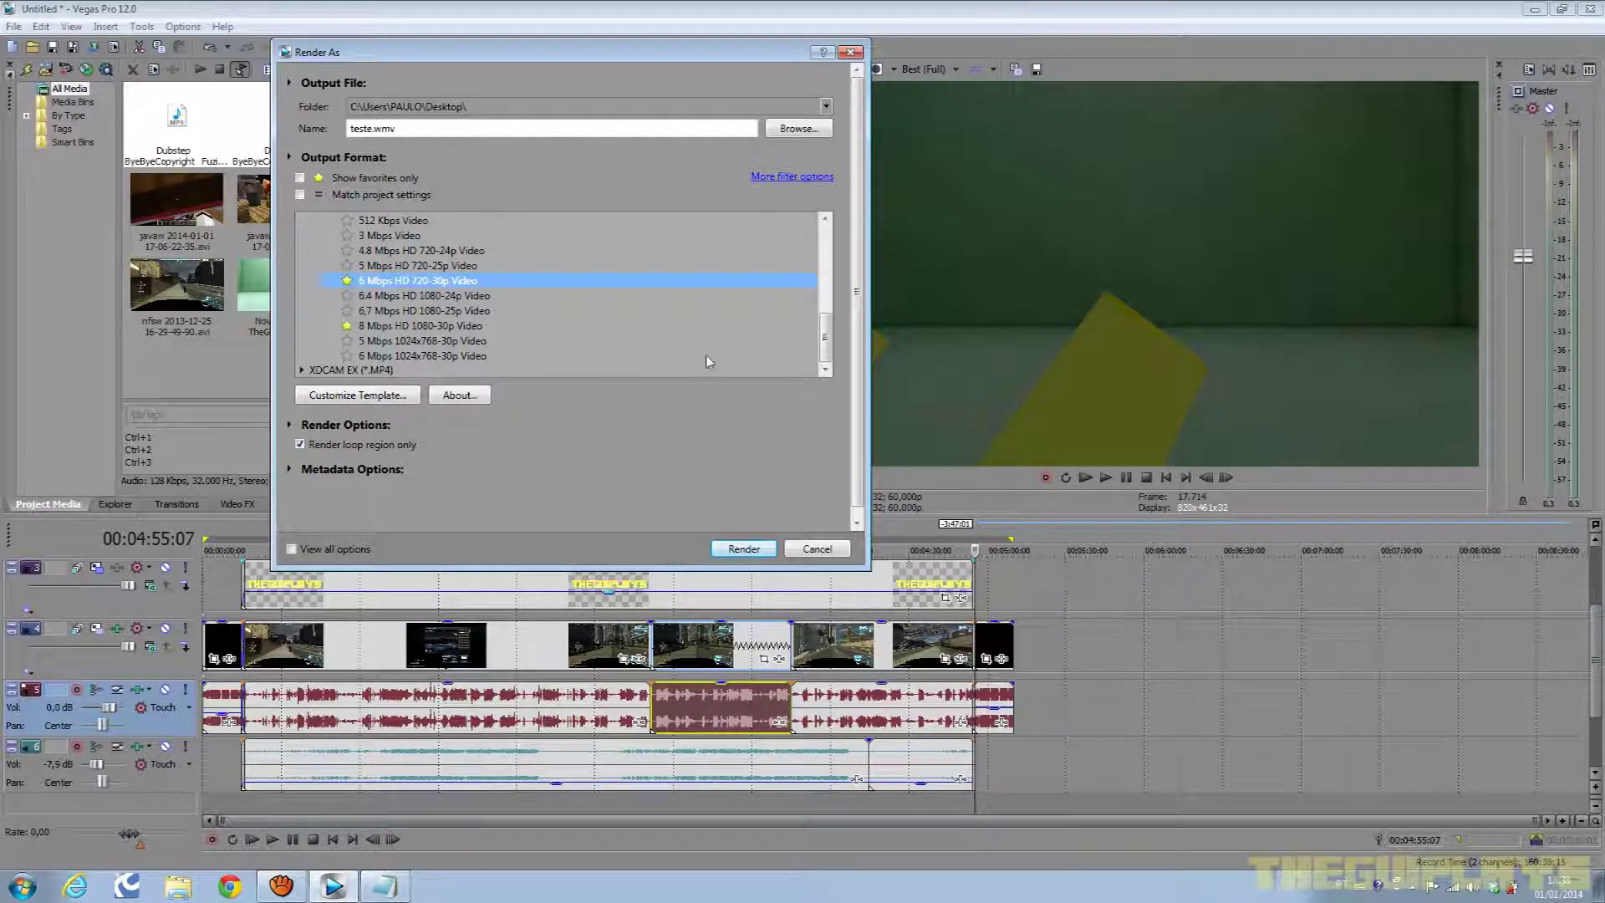
click(743, 549)
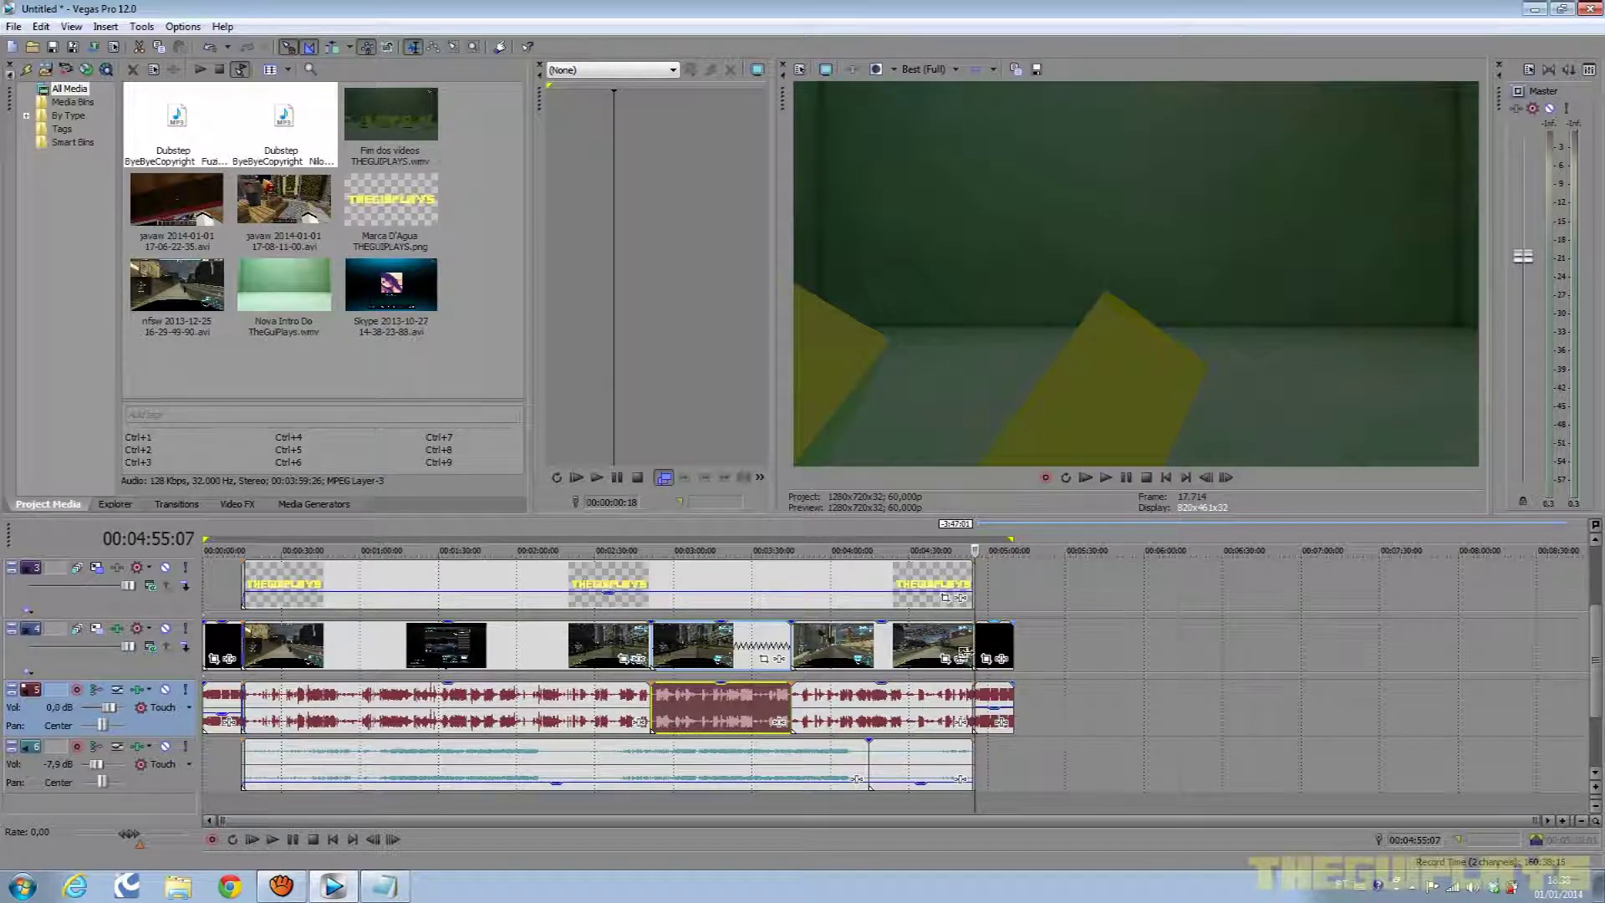
Select the outro at the end of the timeline and examine its frames near 00:05:05:17 and 00:05:08:13.
drag(1012, 651, 1013, 705)
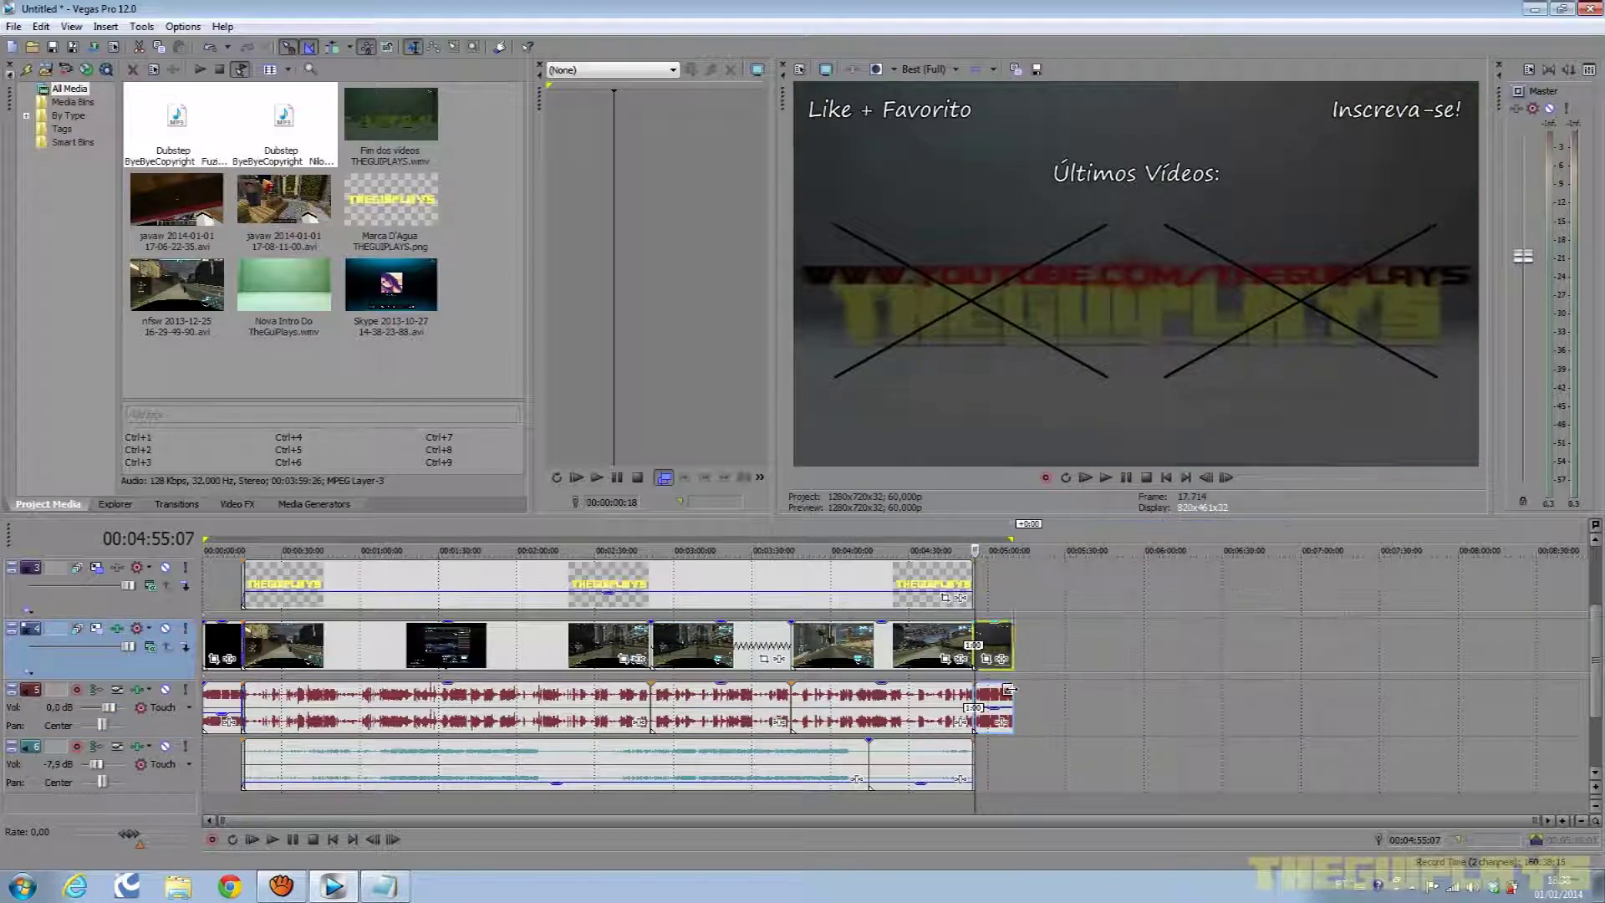
click(1004, 530)
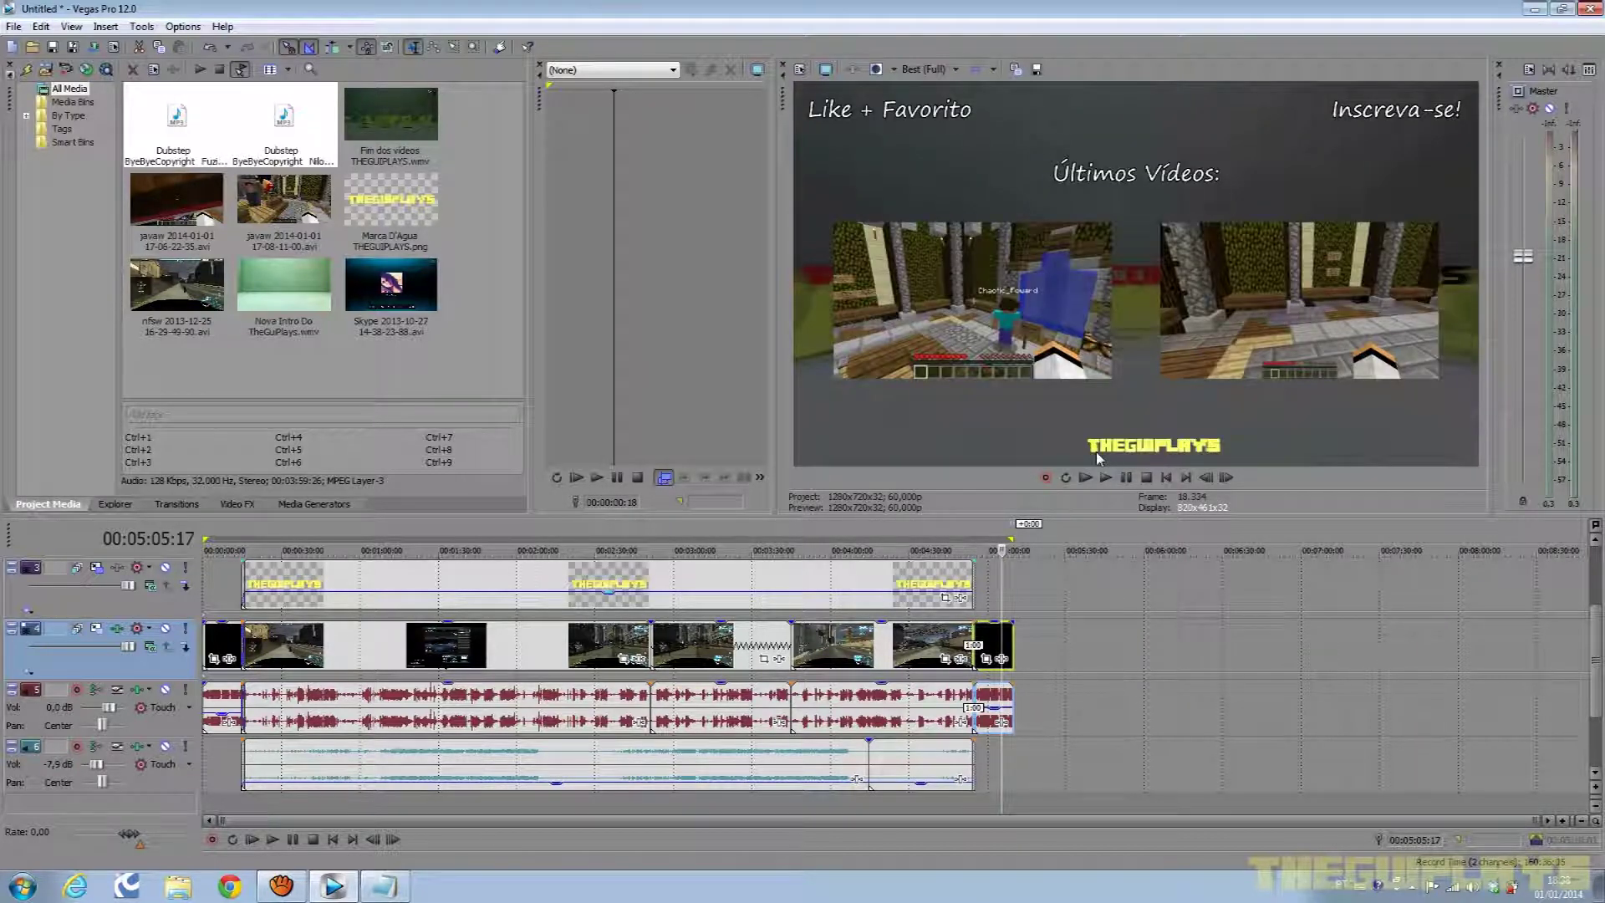
scroll(1065, 624, up, 8)
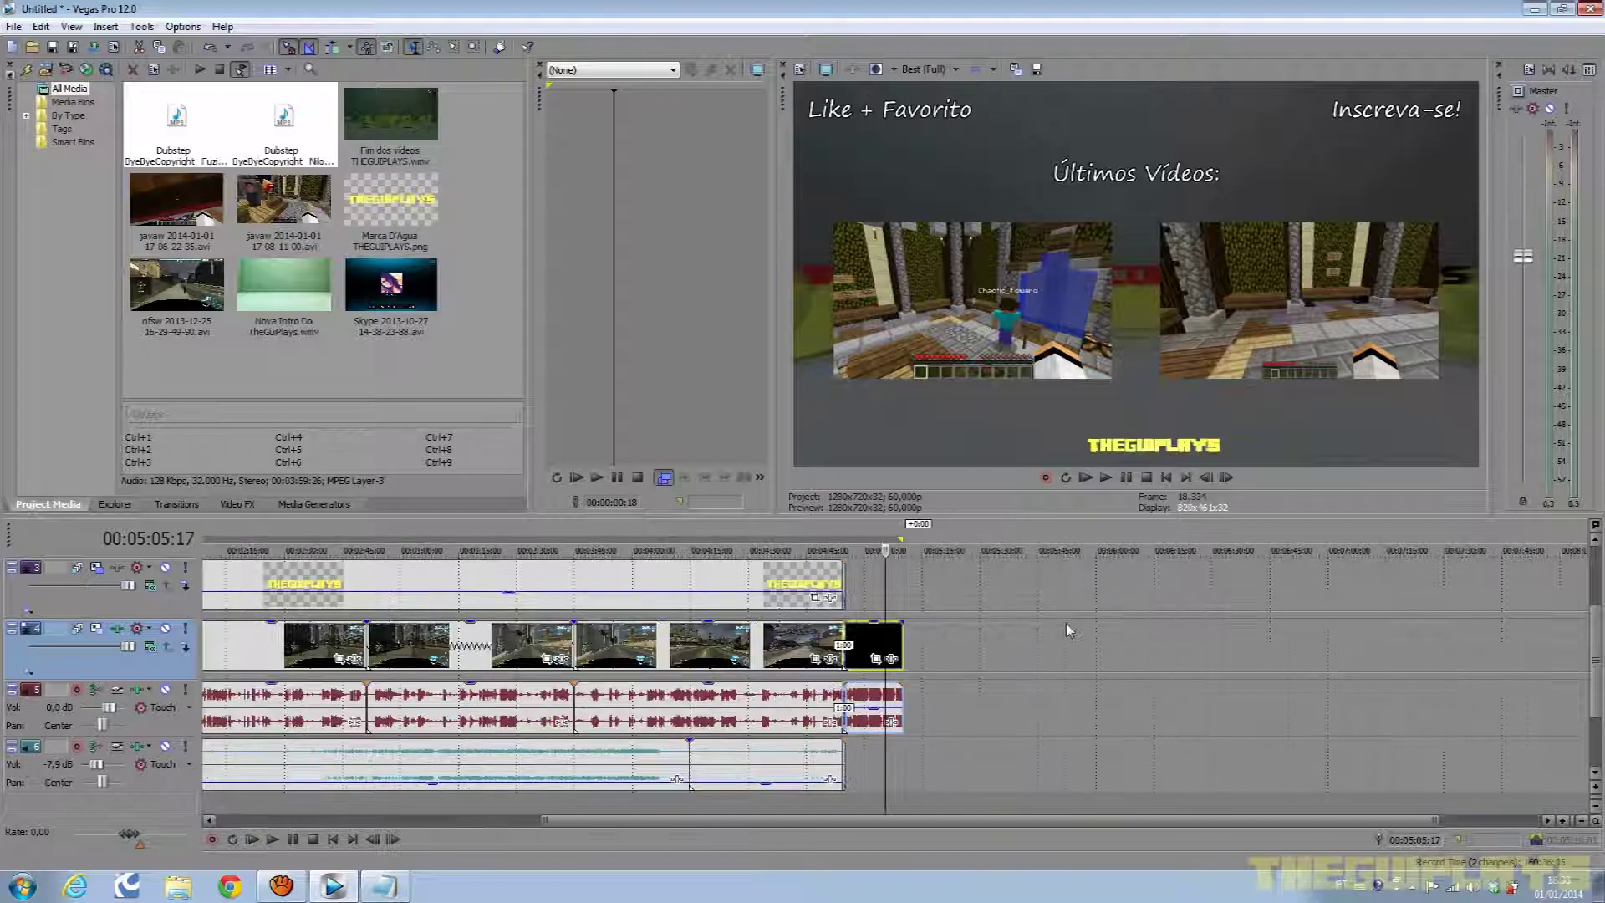
click(930, 529)
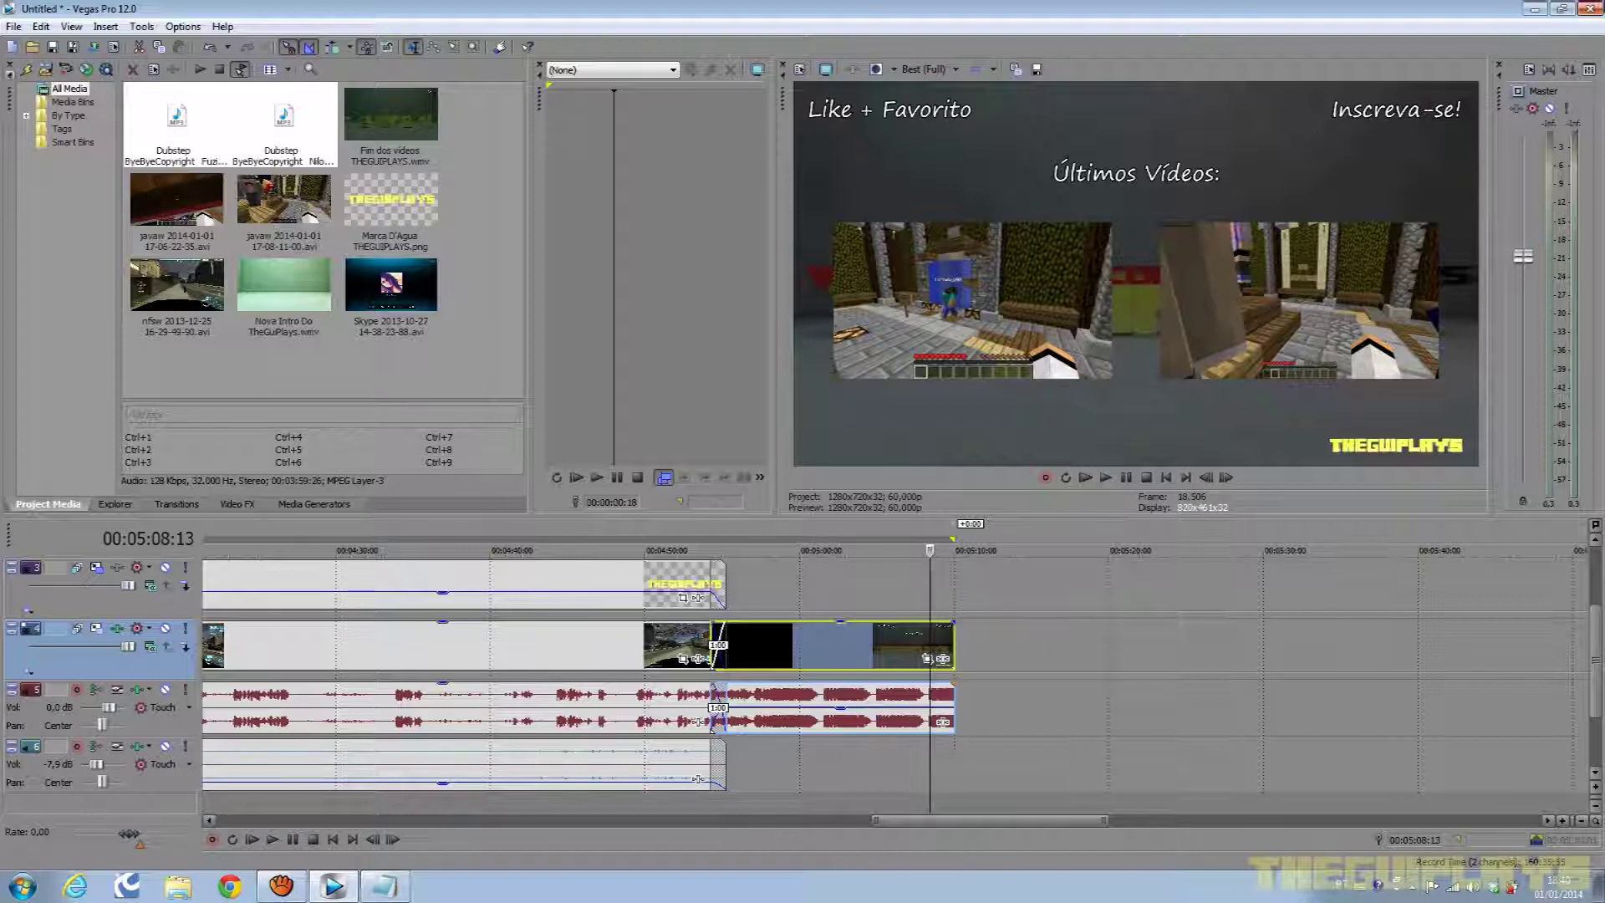
Close the video editor without saving the project, and close the Layout Dos Vídeos notes.
click(1591, 8)
click(799, 358)
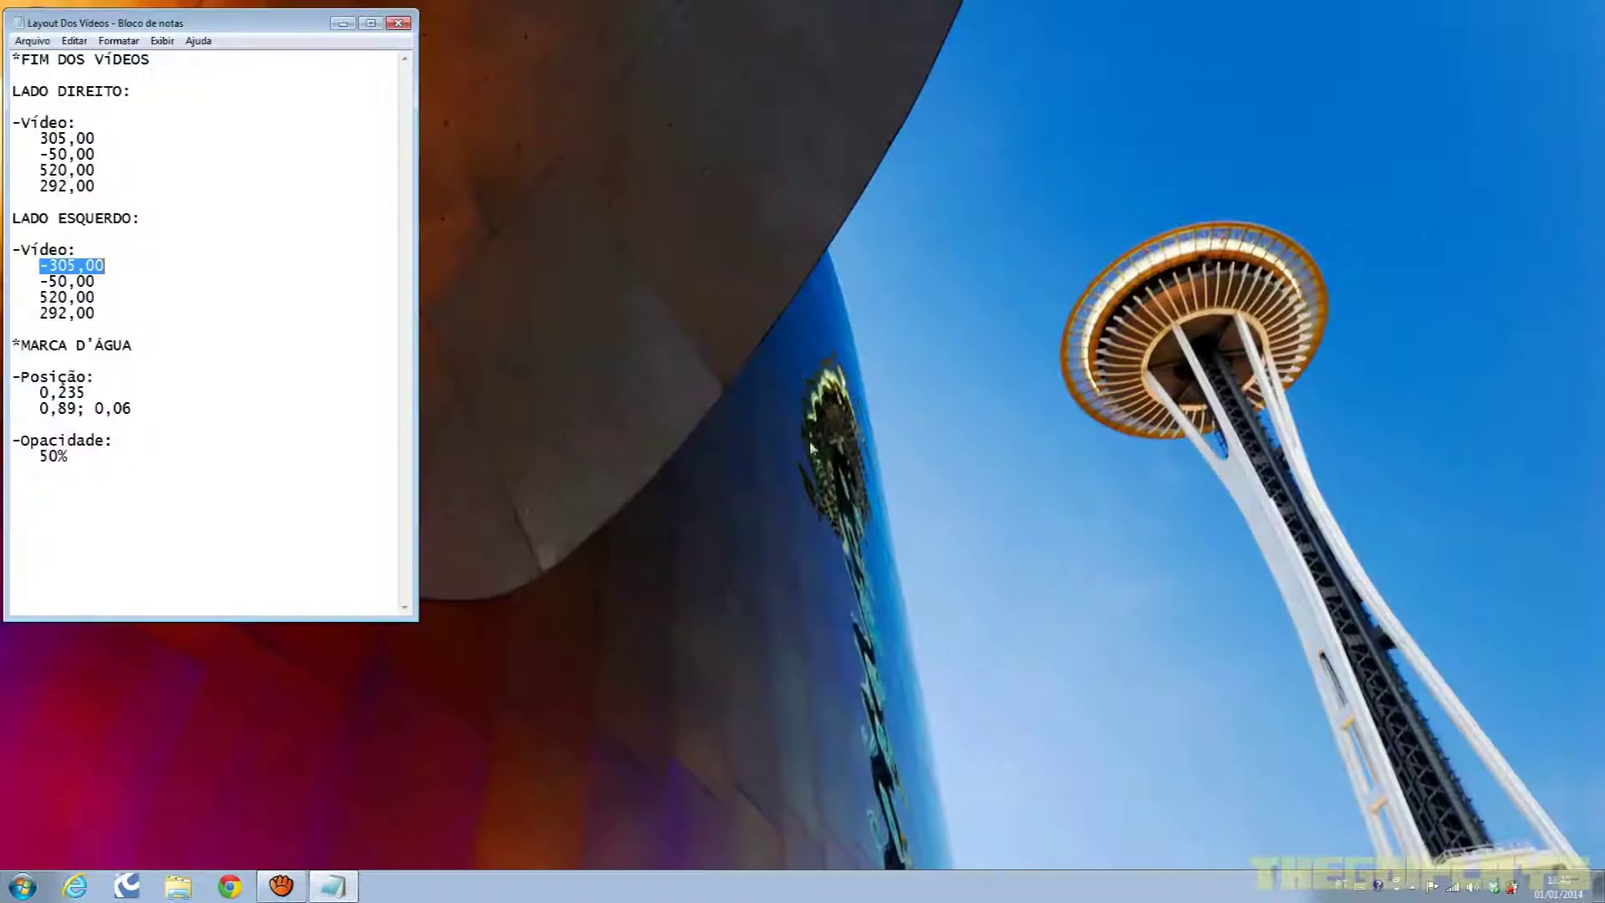
click(398, 23)
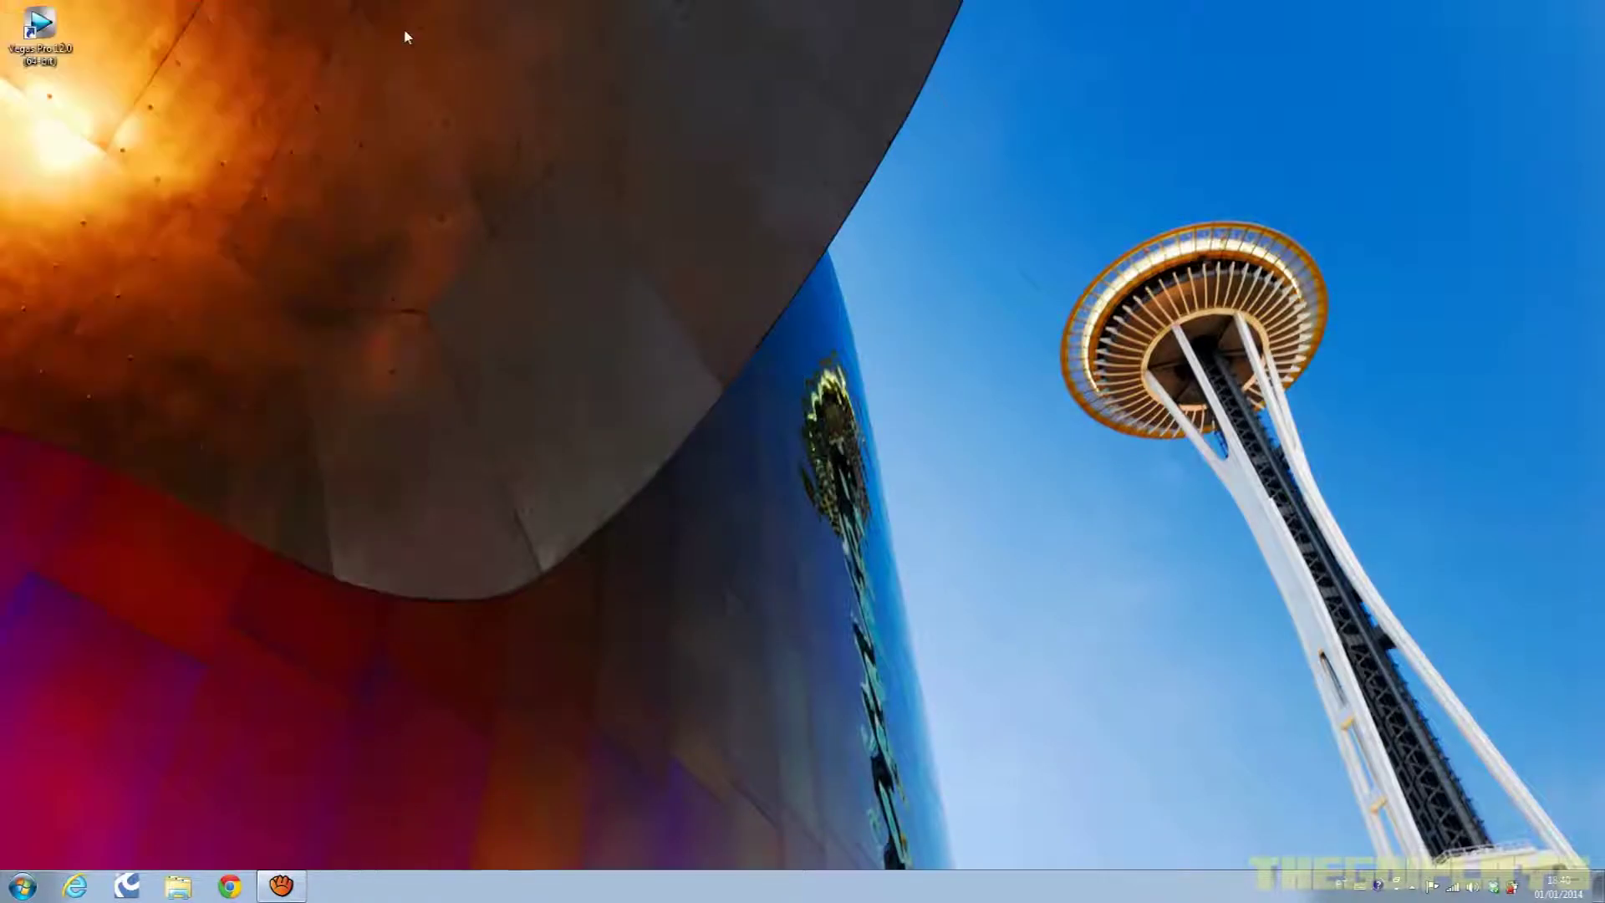